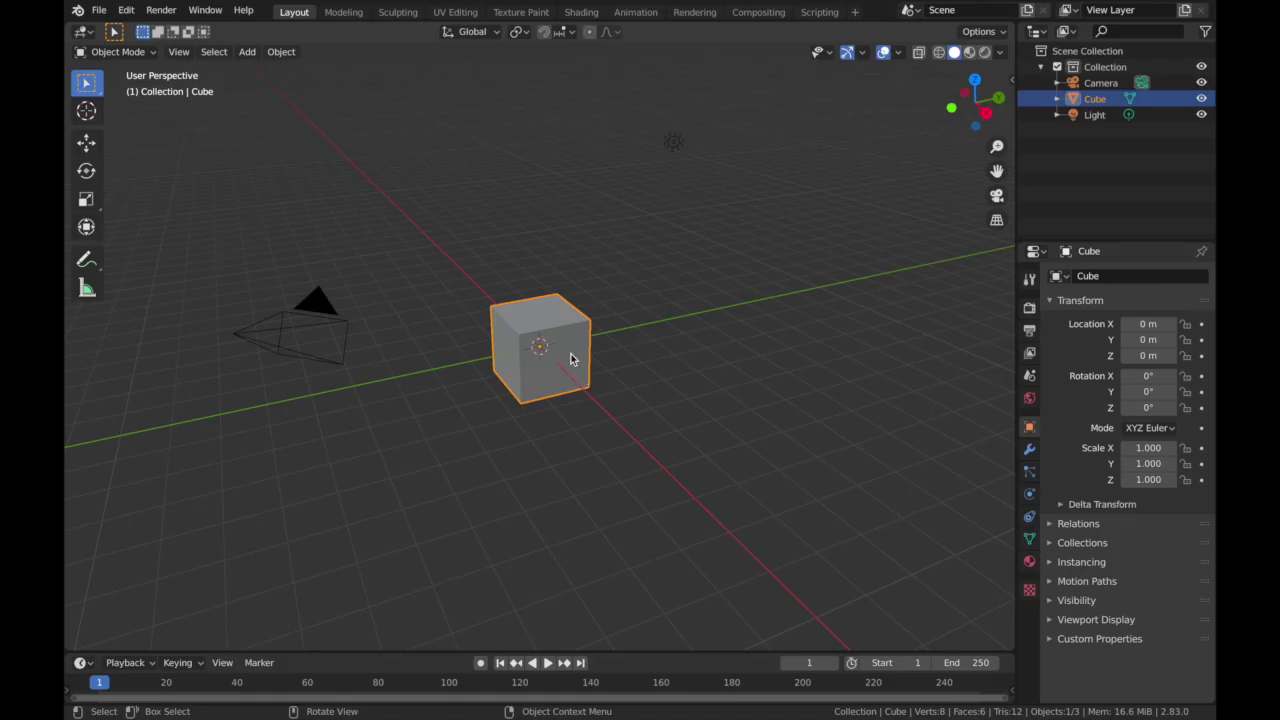
- Scale the default cube up uniformly to about 4.026
key("s")
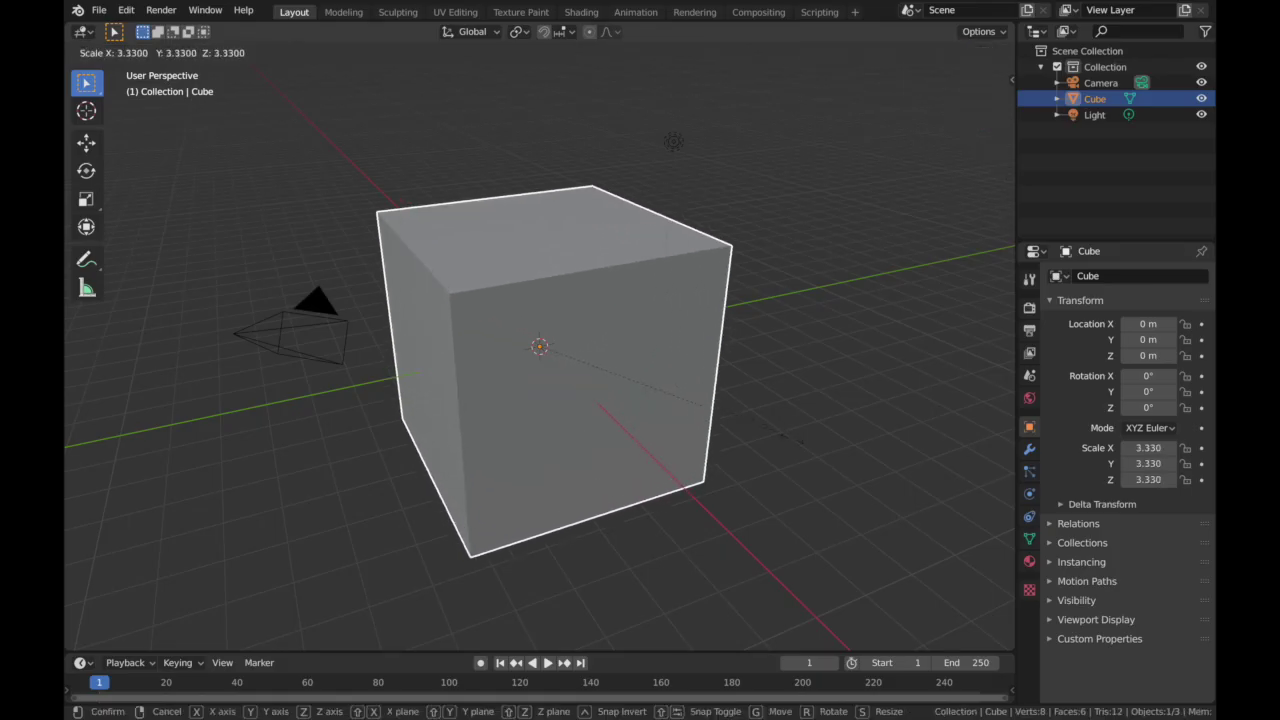
left_click(846, 455)
scroll(846, 455, "up", 5)
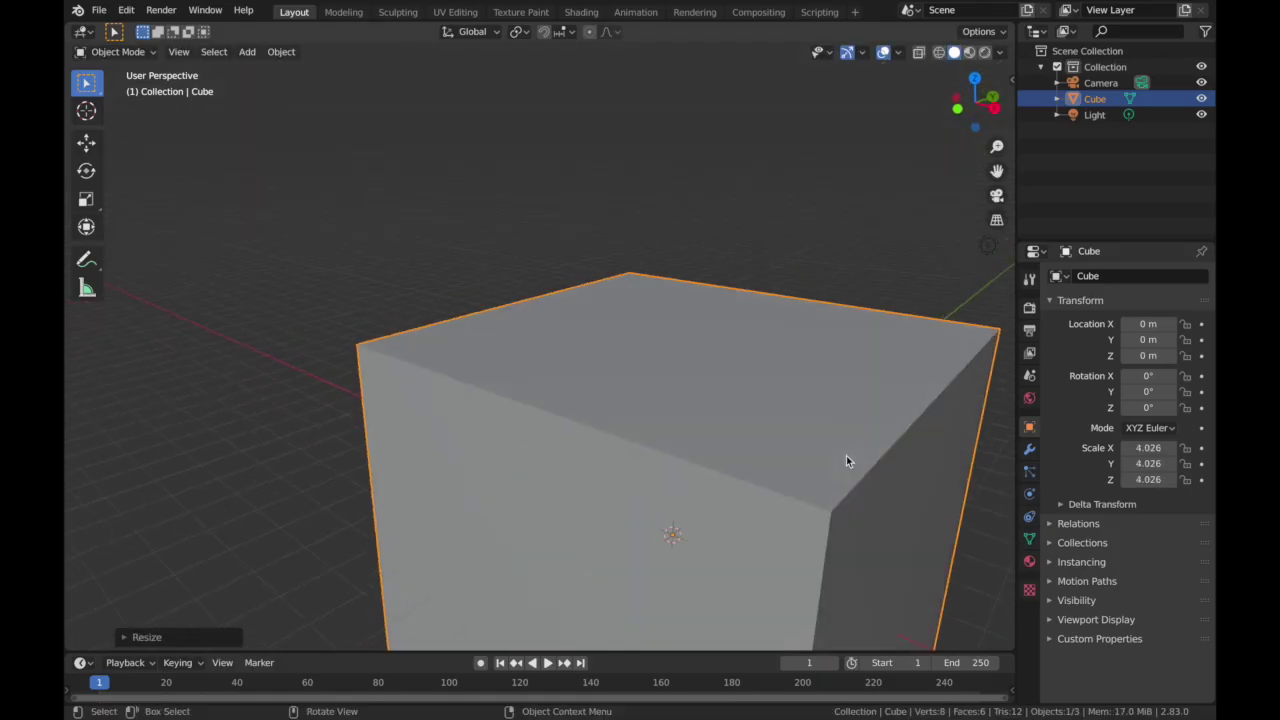
scroll(846, 455, "down", 2)
left_click_drag(996, 171, 828, 56)
- Delete the cube's top face and its two near side faces in Edit Mode, leaving a floor and two walls
left_click(134, 52)
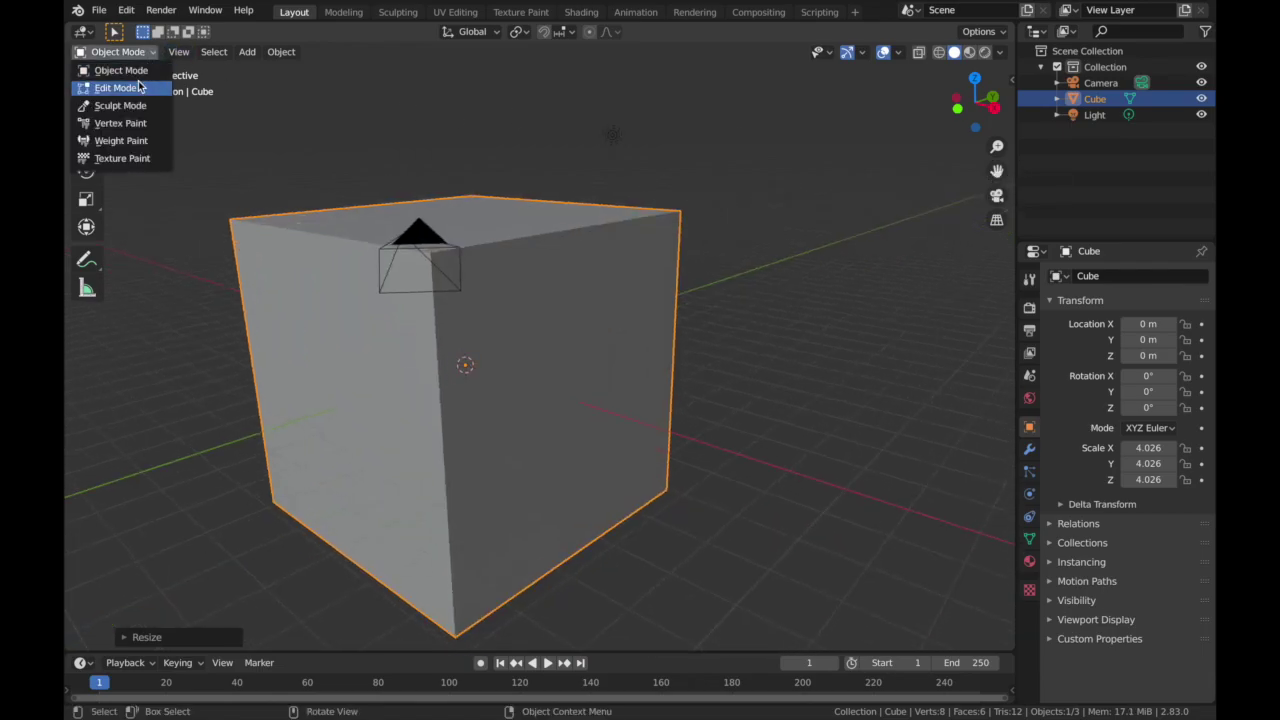
left_click(137, 87)
middle_click_drag(491, 297, 516, 322)
left_click(200, 53)
left_click(354, 174)
left_click(362, 290, "shift")
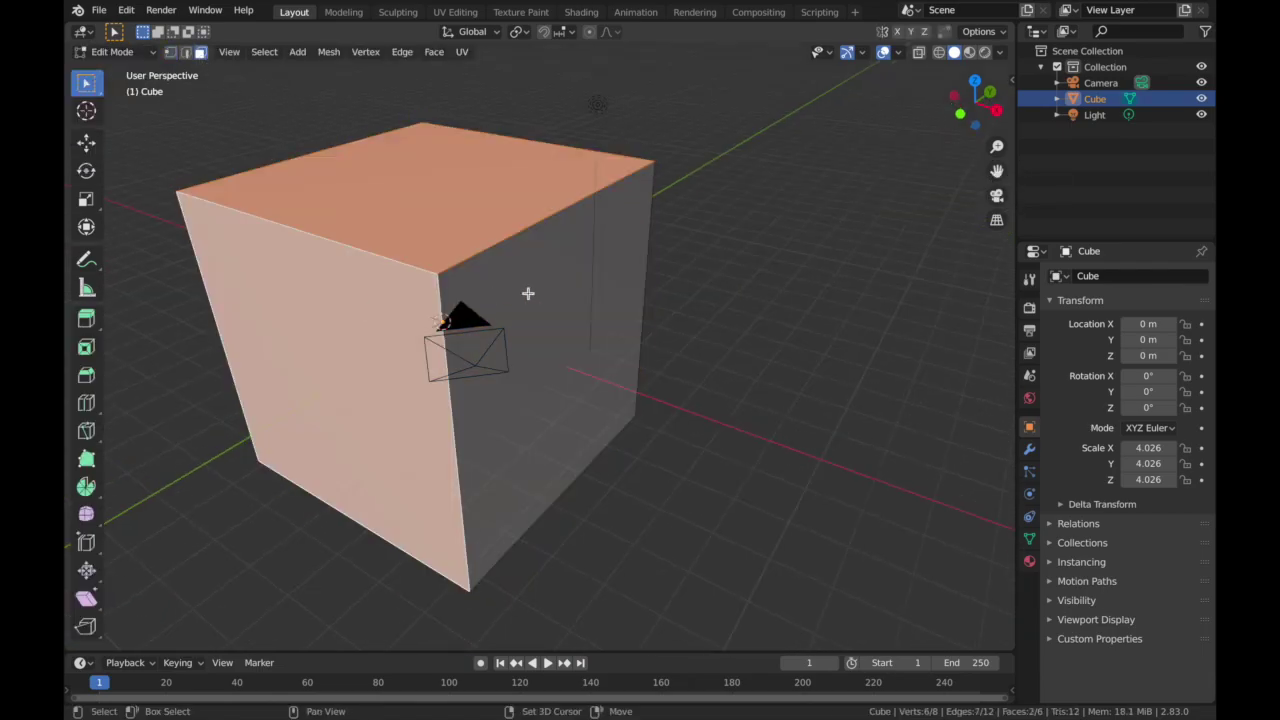
left_click(529, 294, "shift")
key("s")
right_click(533, 297)
key("x")
left_click(510, 333)
left_click(391, 251)
left_click(554, 229, "shift")
key("s")
key("z")
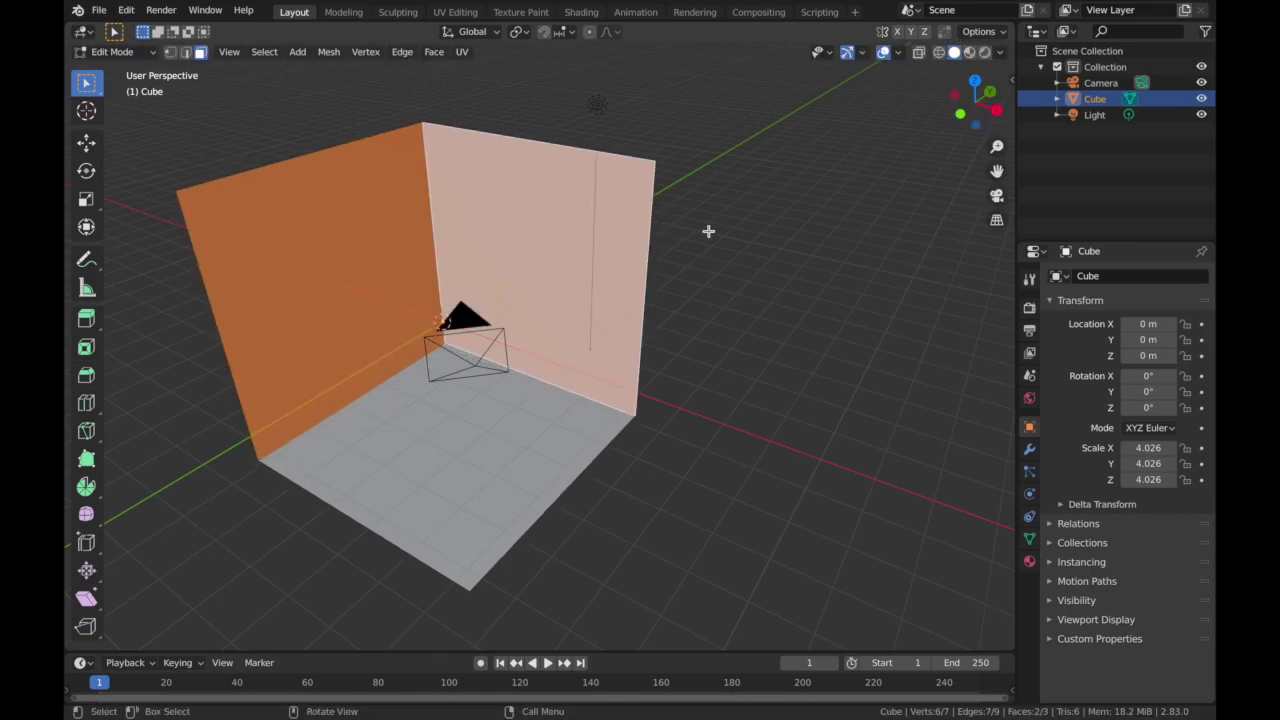
key("Escape")
- Lower the top edges of both walls along Z until the room is about 5.66 m high
left_click(186, 52)
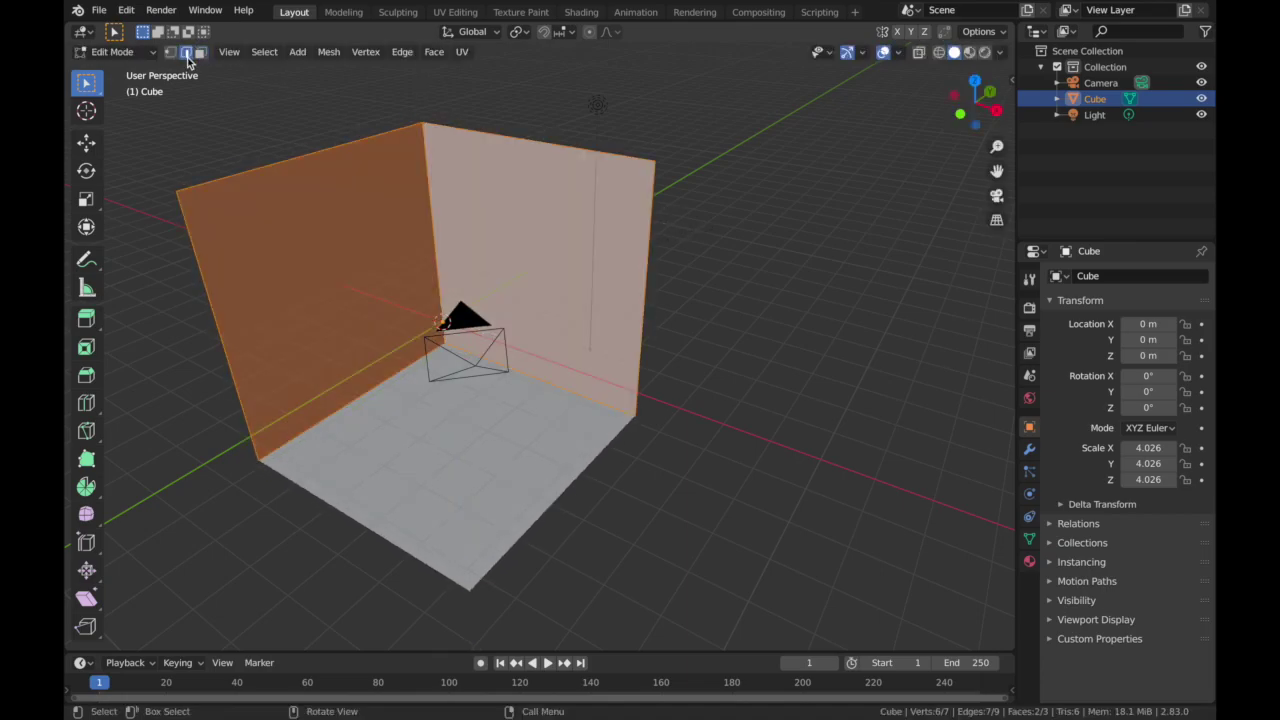
left_click(275, 162)
key("g")
key("z")
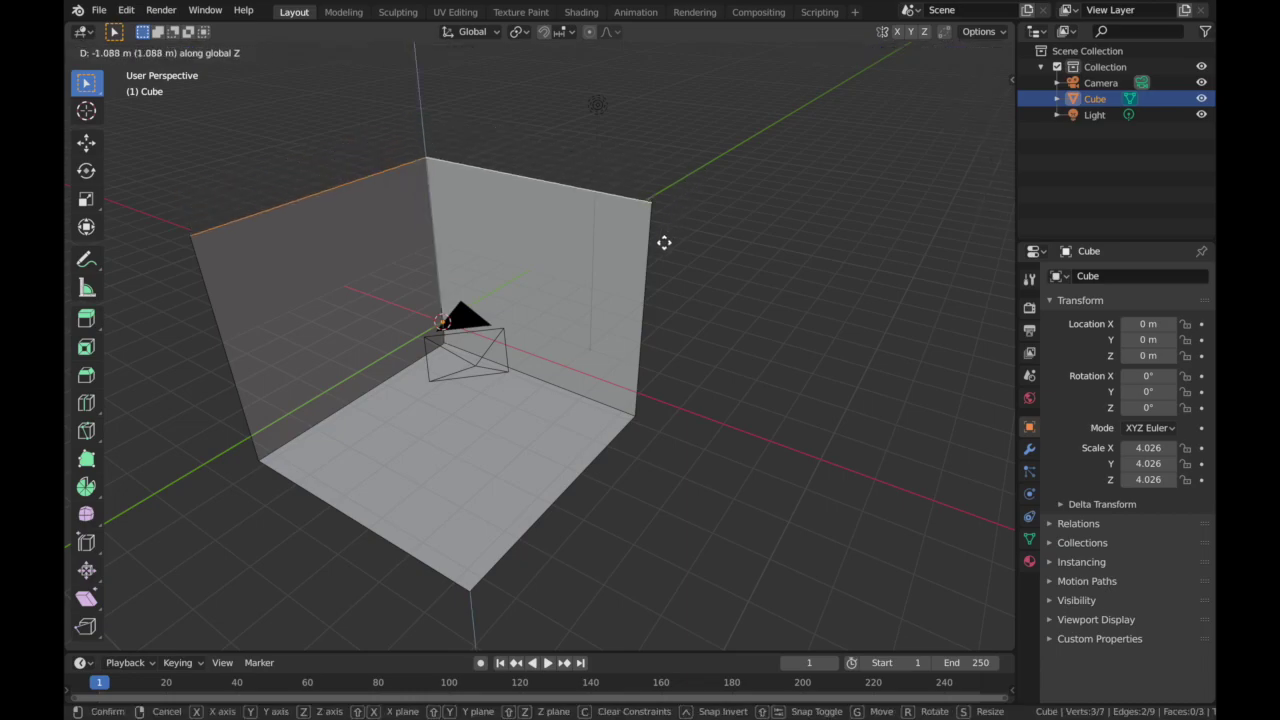
left_click(663, 253)
- Align the camera to a view into the open room, and return to Object Mode with the transform values displayed
middle_click_drag(663, 253, 687, 233)
key("ctrl+alt+KP_0")
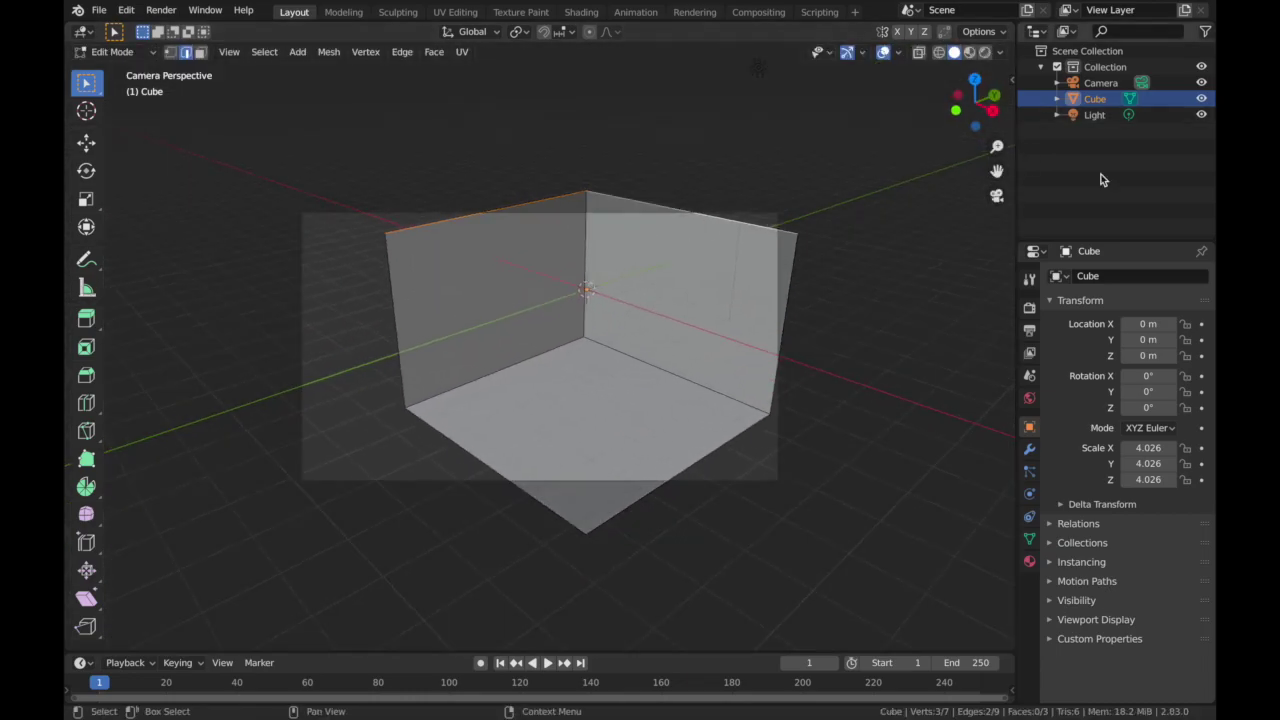
left_click(1108, 83)
key("n")
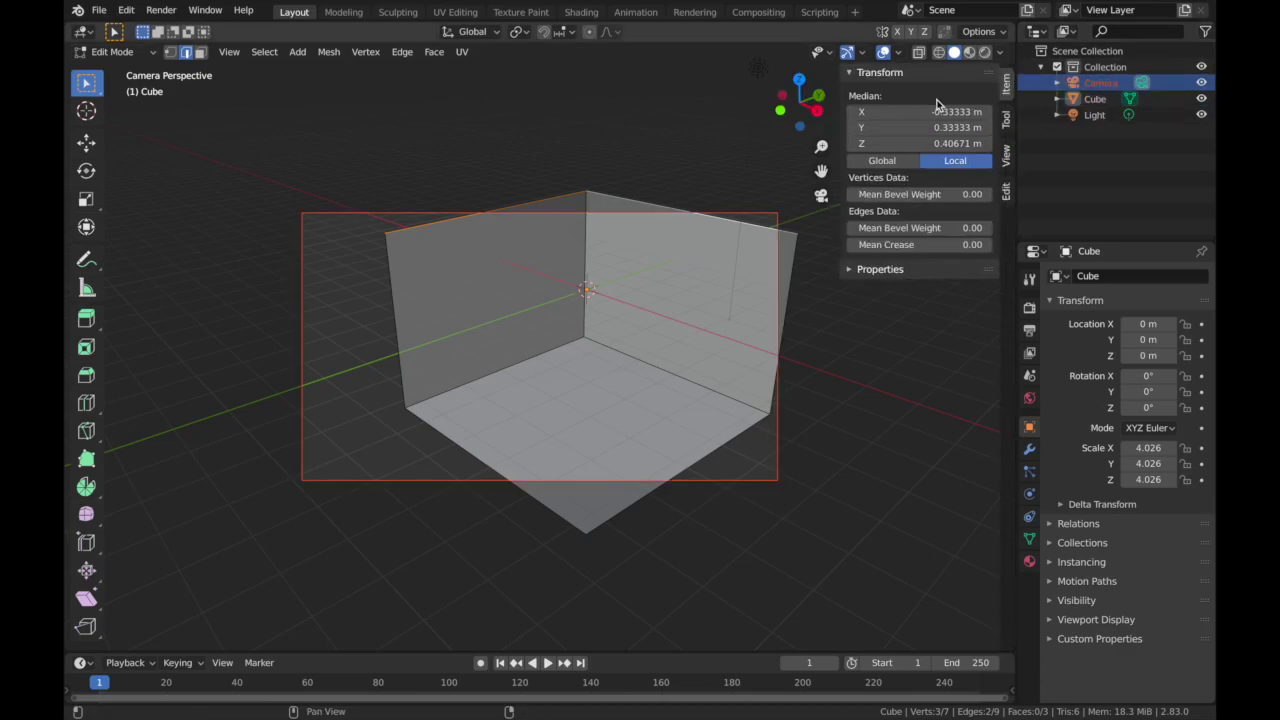
left_click(112, 51)
left_click(106, 57)
- Set the render resolution to 1600 by 1200 px
left_click(1029, 450)
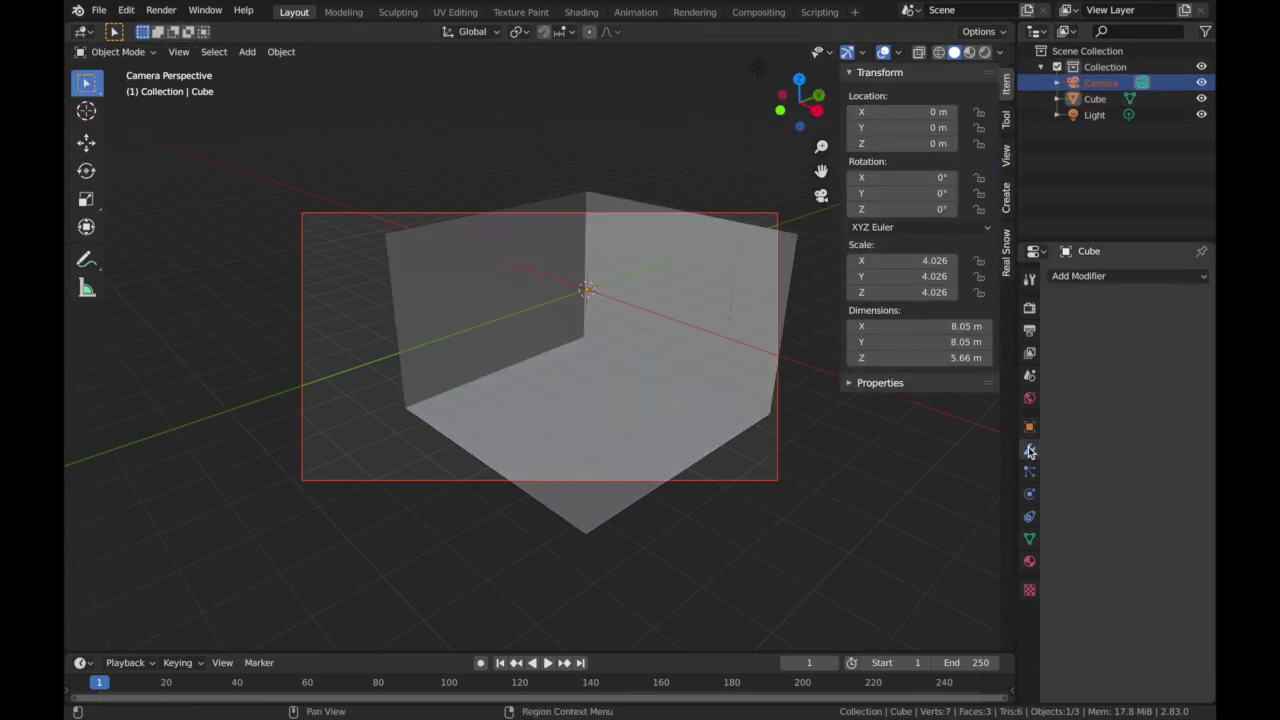
left_click(1029, 427)
left_click(1029, 307)
left_click(1029, 330)
left_click(1185, 293)
type("1600")
key("Return")
left_click(1168, 312)
type("1200")
key("Return")
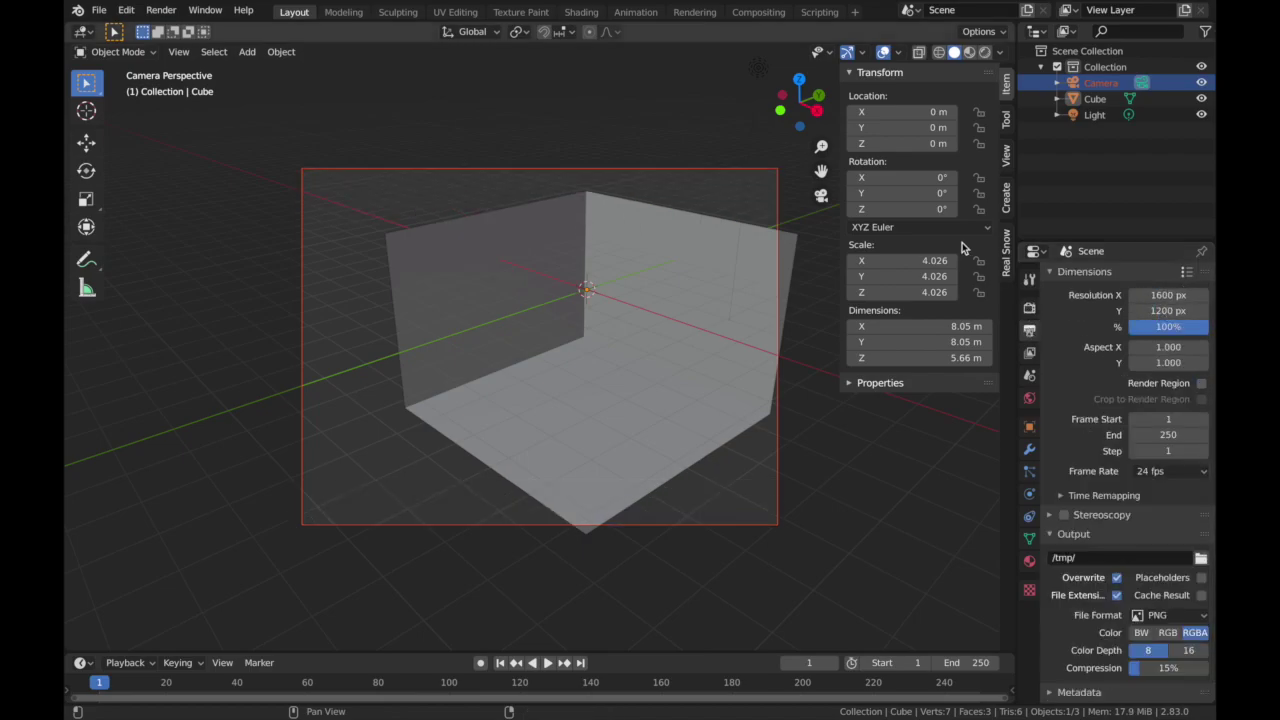
- Set the camera's Y rotation to 0° and its Z rotation to 45°
left_click(1083, 84)
left_click(928, 193)
type("0")
key("Return")
left_click(913, 208)
type("45")
key("Return")
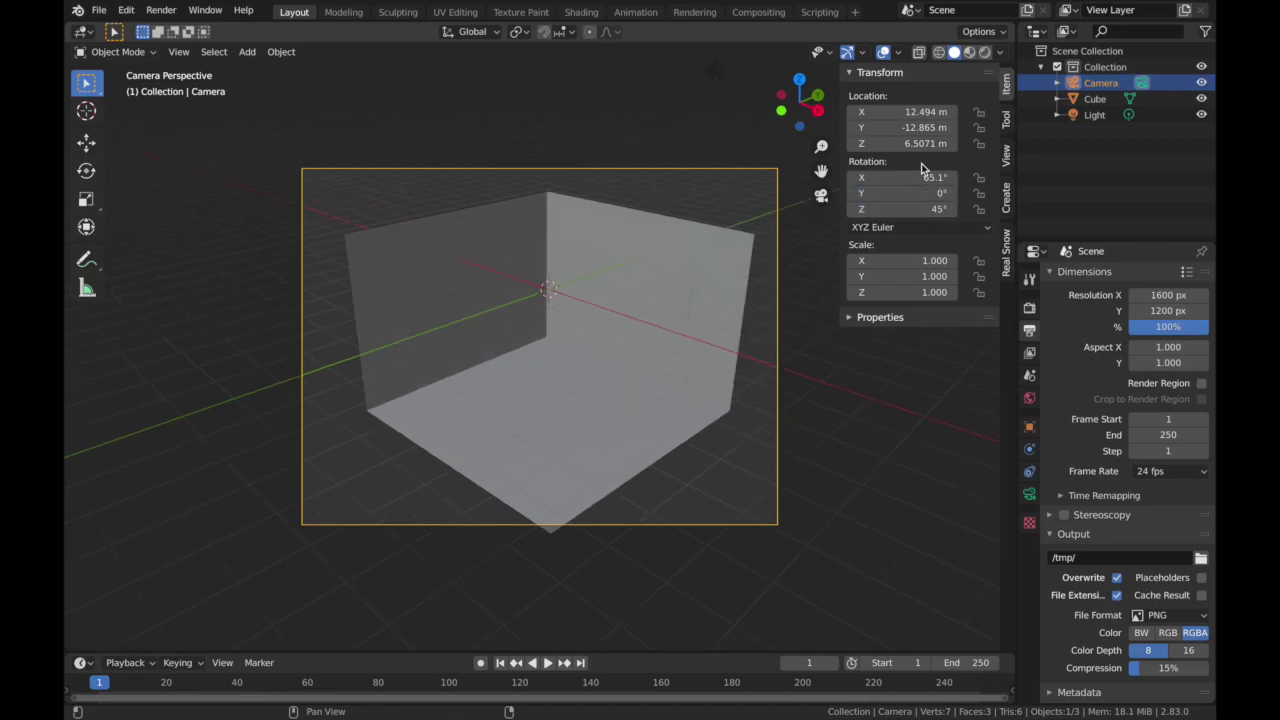
- Fine-tune the camera framing with X rotation about 67.9°, Y location about -12.605 m and Z location about 5.067 m
mouse_move(922, 172)
left_mouse_down()
mouse_move(805, 146)
mouse_move(944, 177)
mouse_move(871, 147)
mouse_move(857, 147)
mouse_move(903, 177)
mouse_move(930, 177)
left_mouse_up()
key("alt+a")
left_click_drag(910, 128, 930, 128)
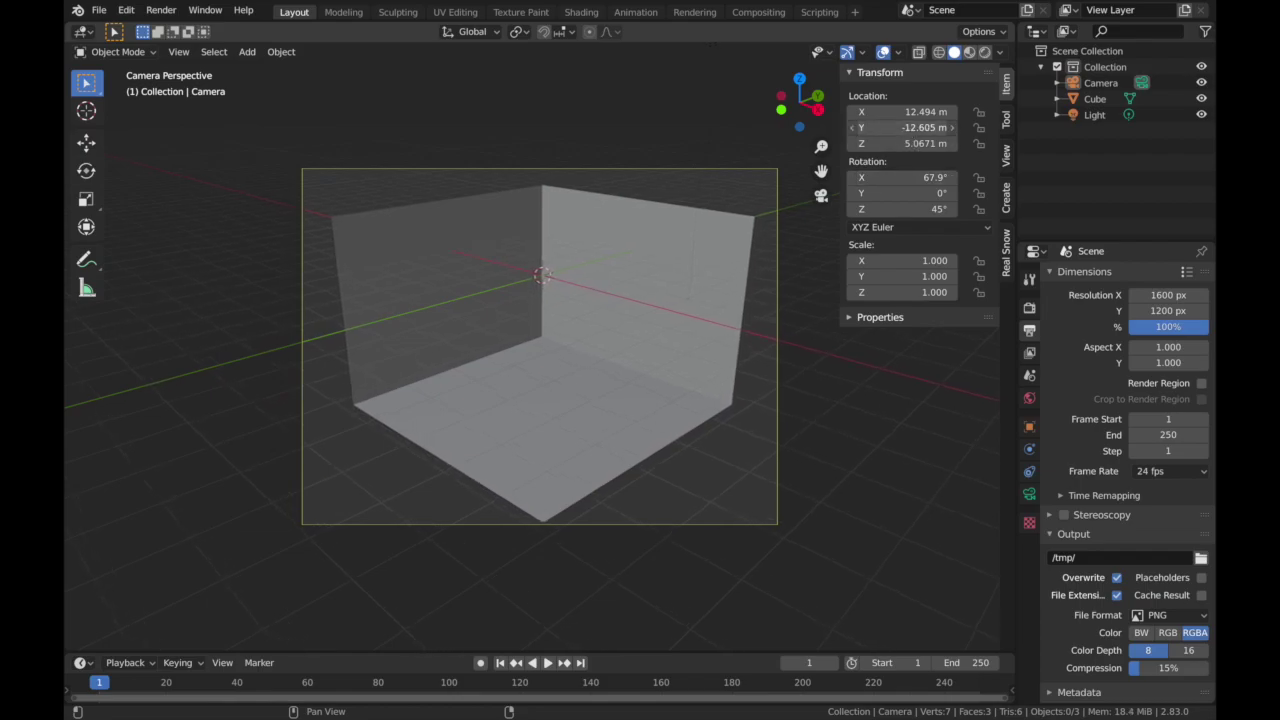
- Select the room mesh and enter Edit Mode
left_click(517, 260)
left_click(112, 51)
left_click(105, 75)
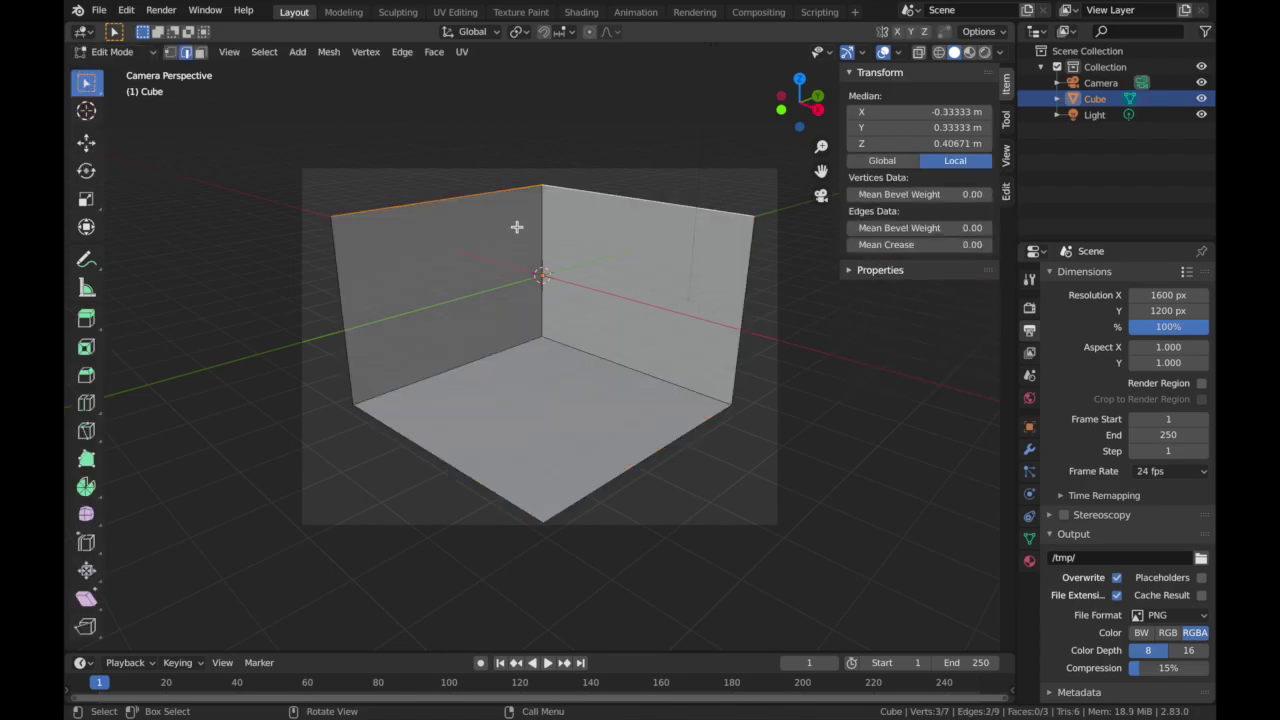
left_click(609, 194, "shift")
key("g")
key("z")
right_click(700, 263)
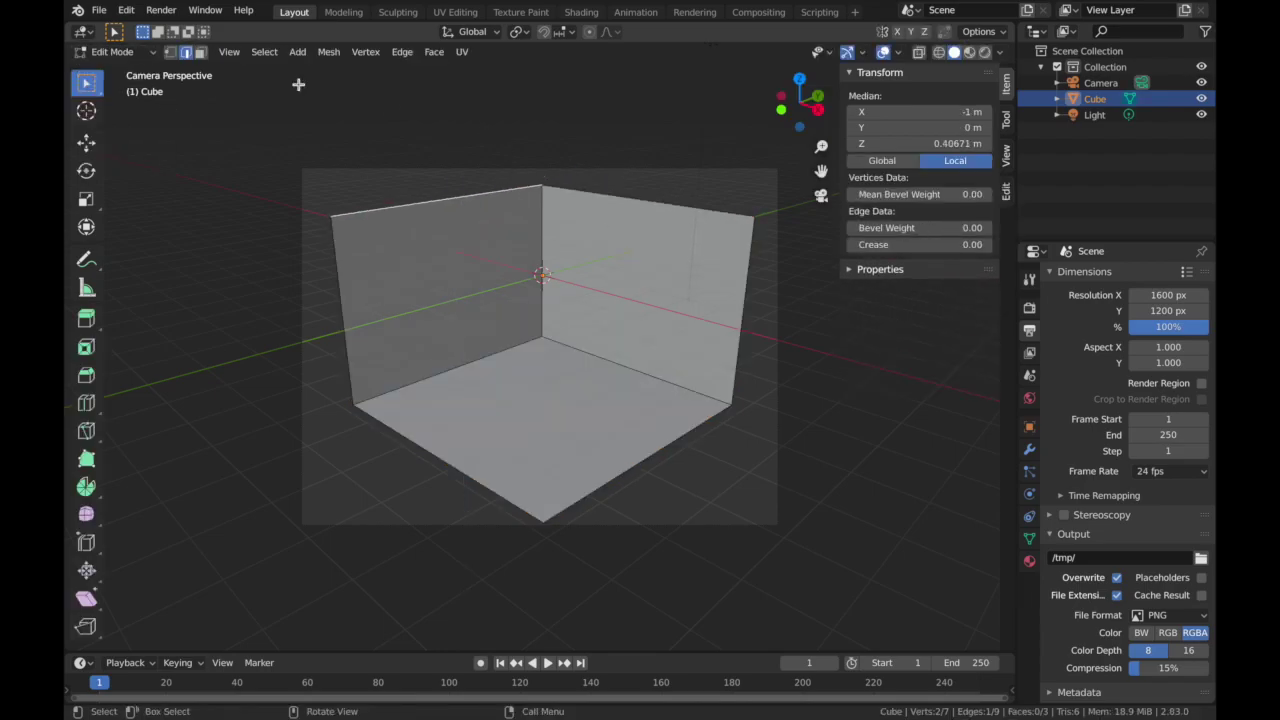
- Lower both walls' top edges along Z until the room is about 5.02 m high, and return to Object Mode
key("g")
key("z")
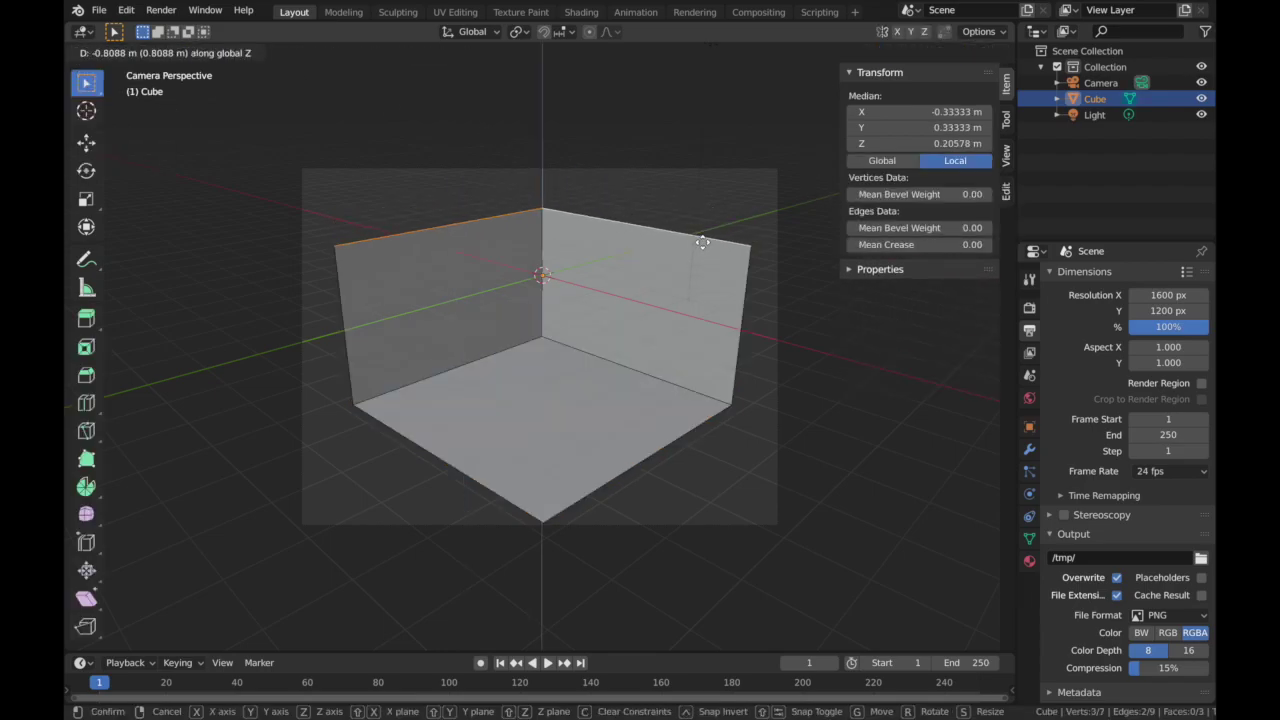
left_click(703, 236)
left_click(112, 51)
left_click(105, 63)
- Add a new cube mesh at the scene origin inside the room
scroll(576, 374, "up", 5)
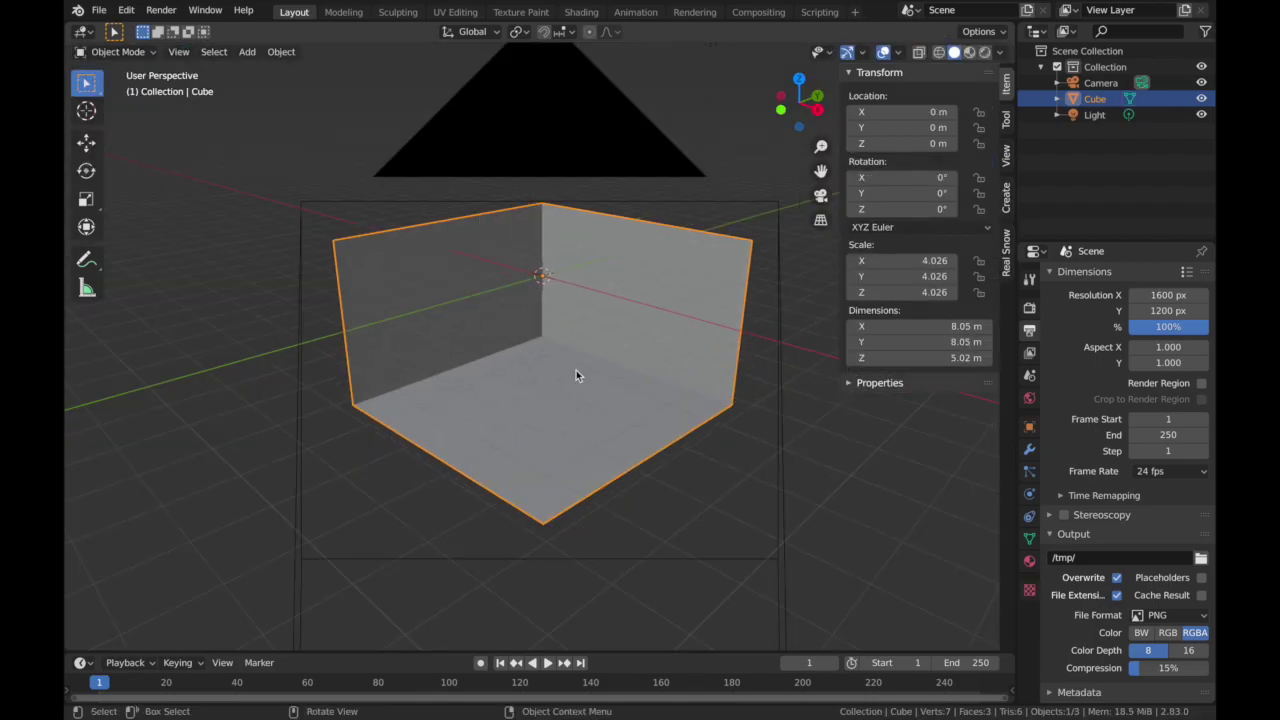
scroll(576, 374, "down", 3)
middle_click_drag(585, 367, 585, 367)
key("shift+a")
key("Escape")
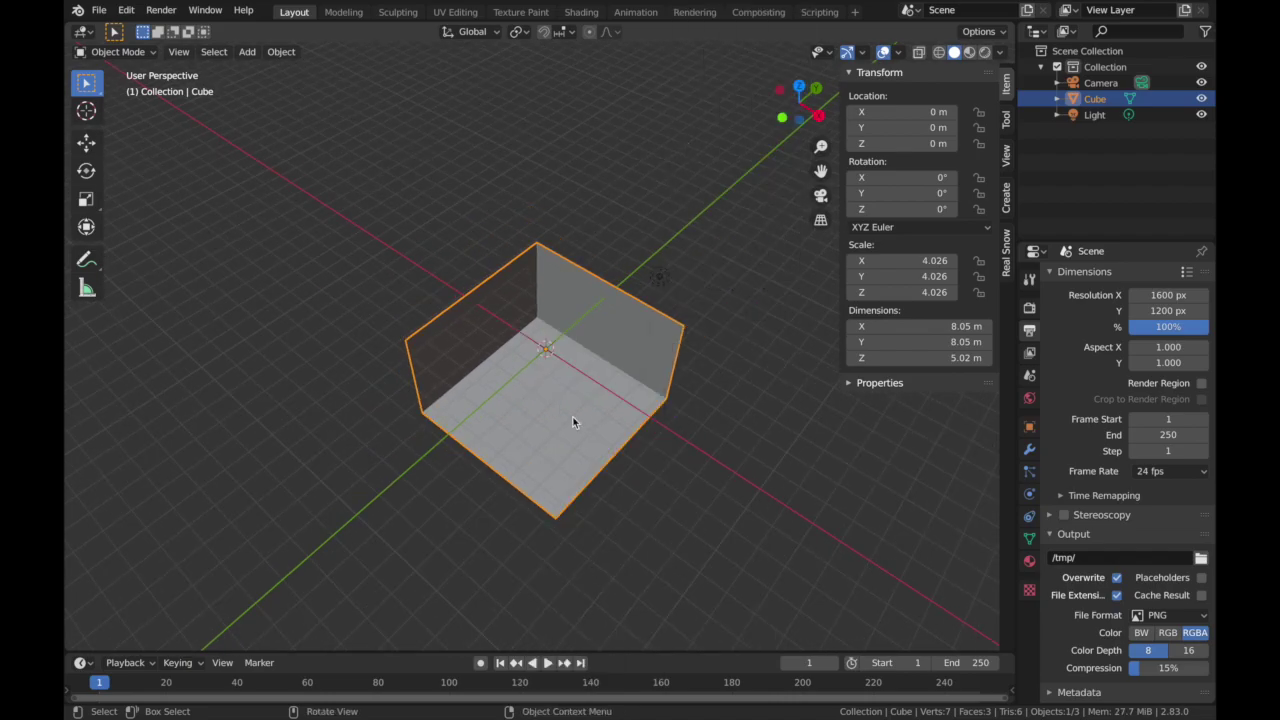
key("shift+a")
mouse_move(701, 398)
scroll(816, 133, "up", 9)
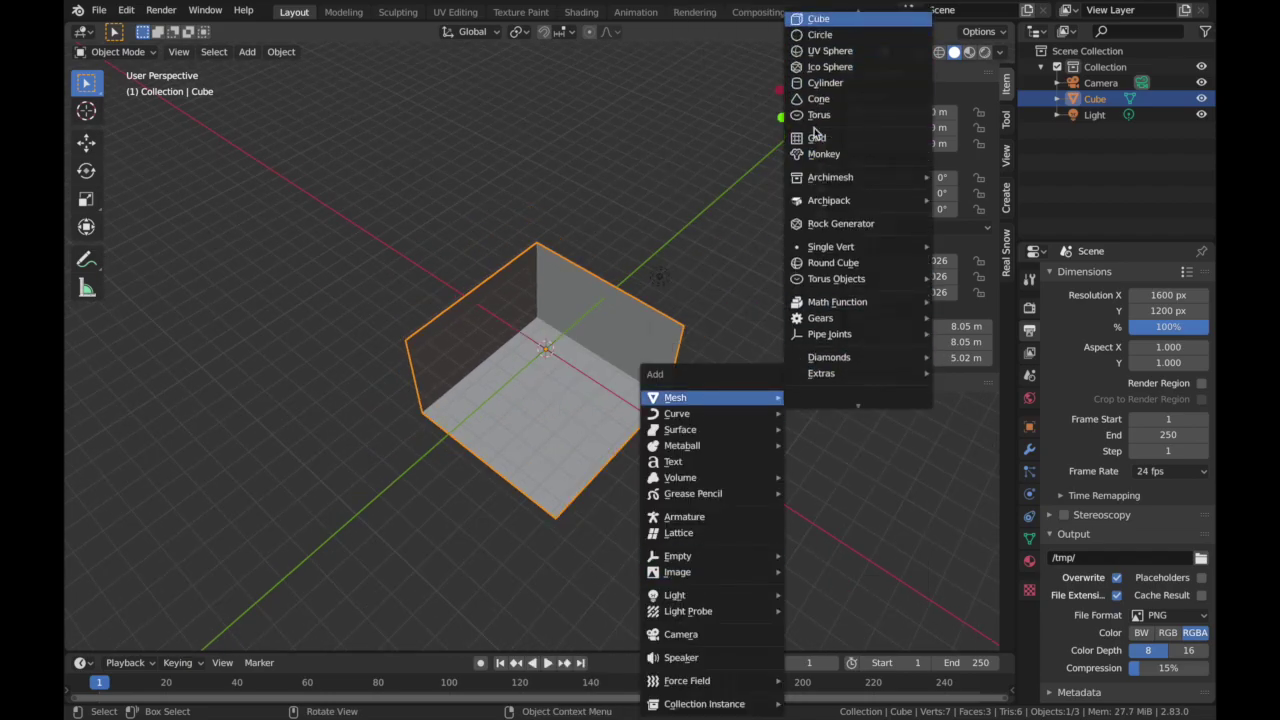
left_click(826, 38)
left_click(623, 360)
- Flatten the new cube along Z to about 0.448 m thick and apply its scale
scroll(623, 360, "up", 5)
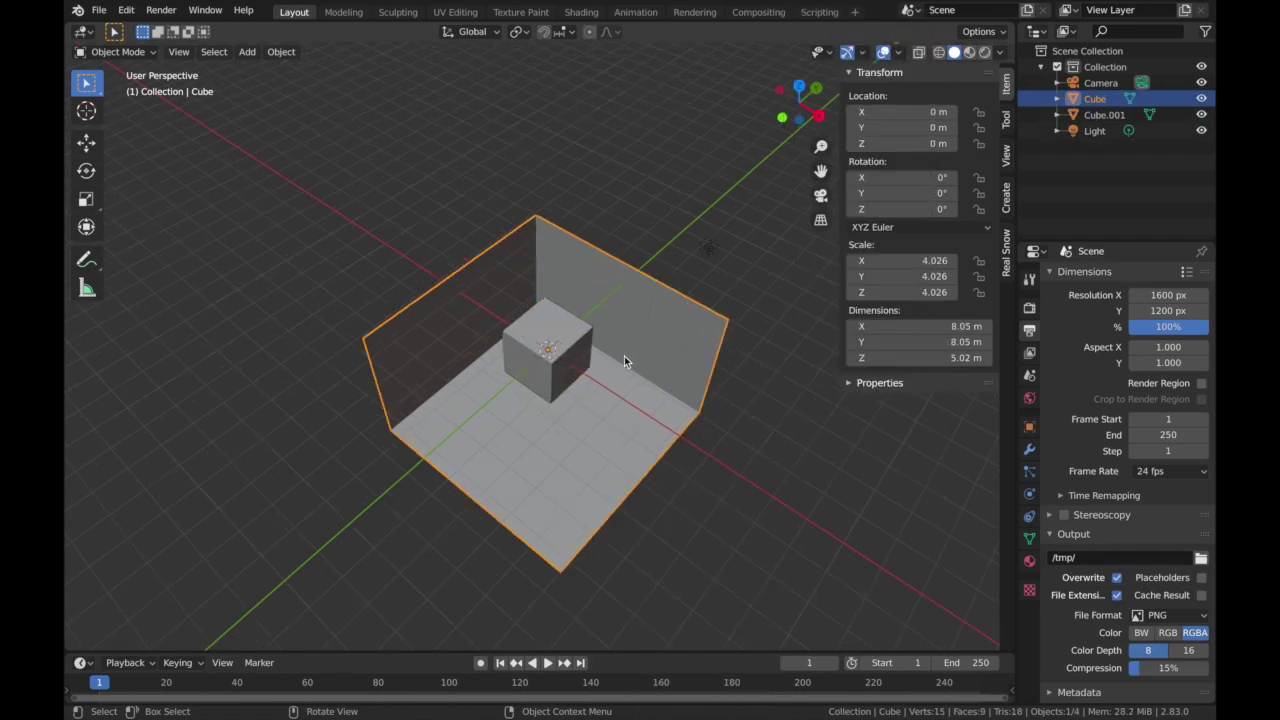
left_click(591, 360)
key("s")
key("z")
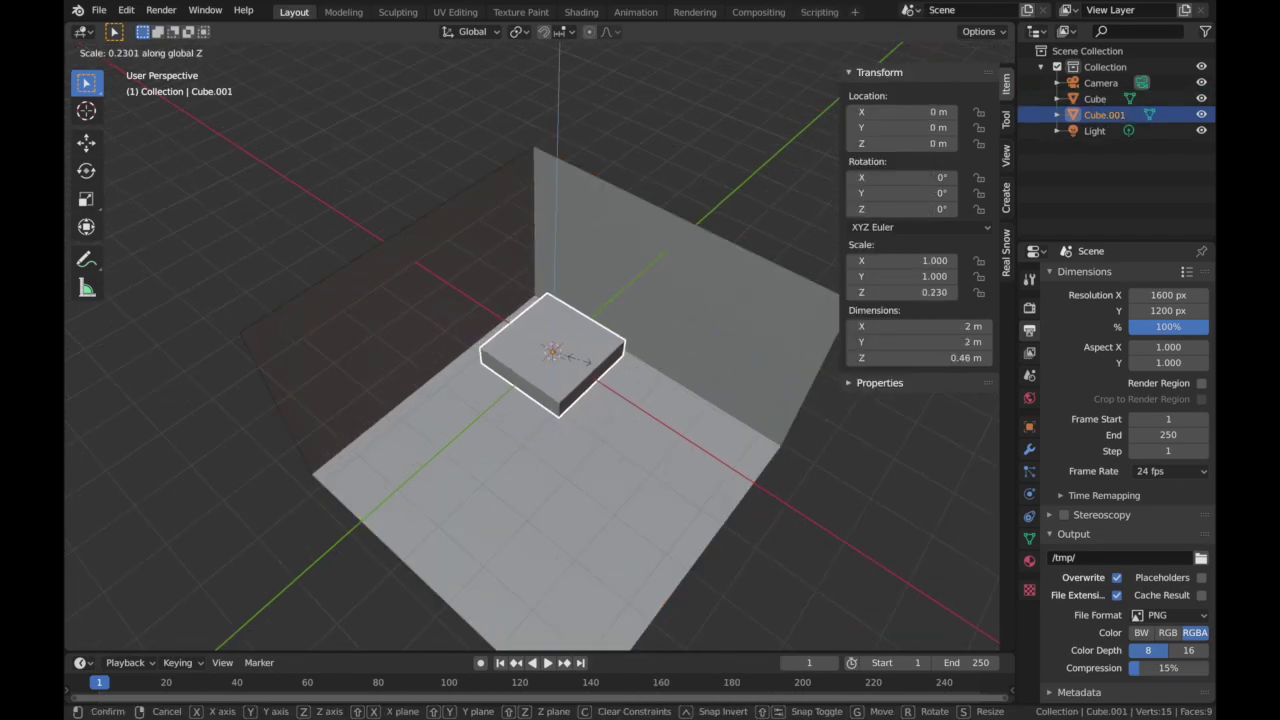
left_click(586, 361)
key("ctrl+a")
left_click(560, 398)
- Bevel all edges of the flat block with a 0.11 m offset and 2 segments, and return to Object Mode
left_click(115, 51)
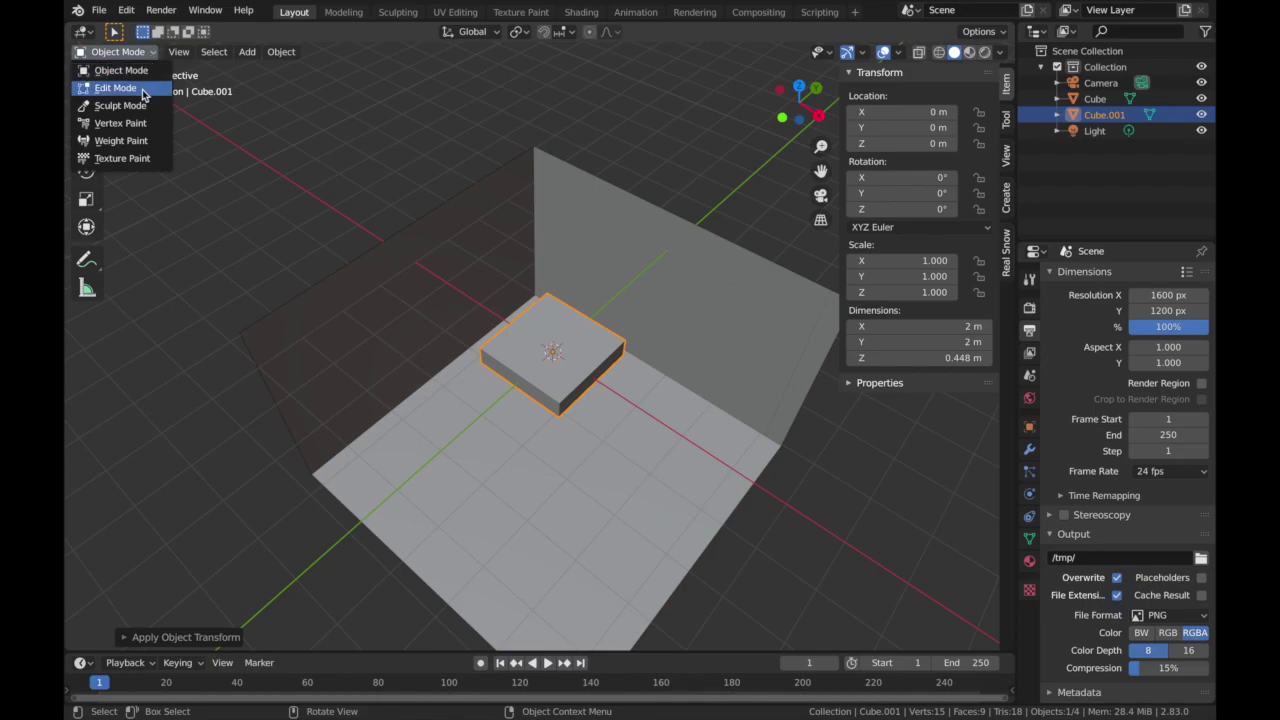
left_click(115, 88)
key("ctrl+b")
left_click(682, 396)
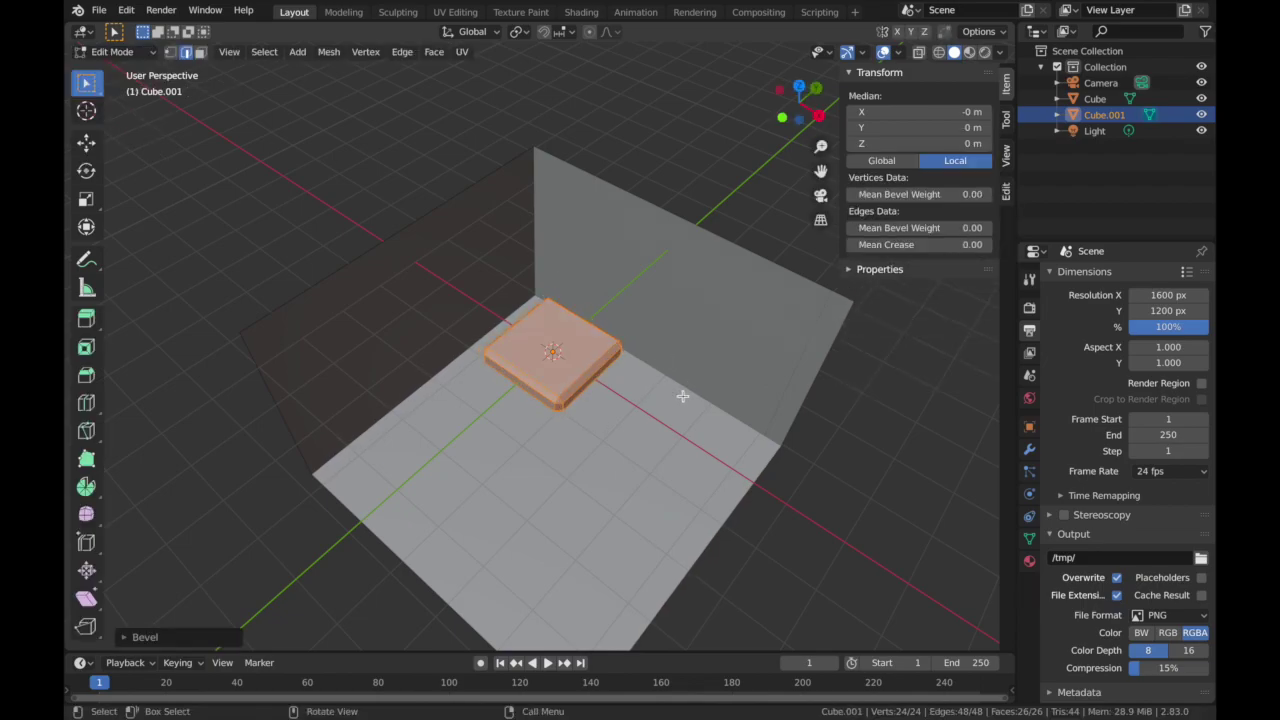
left_click(224, 637)
type("2")
key("Return")
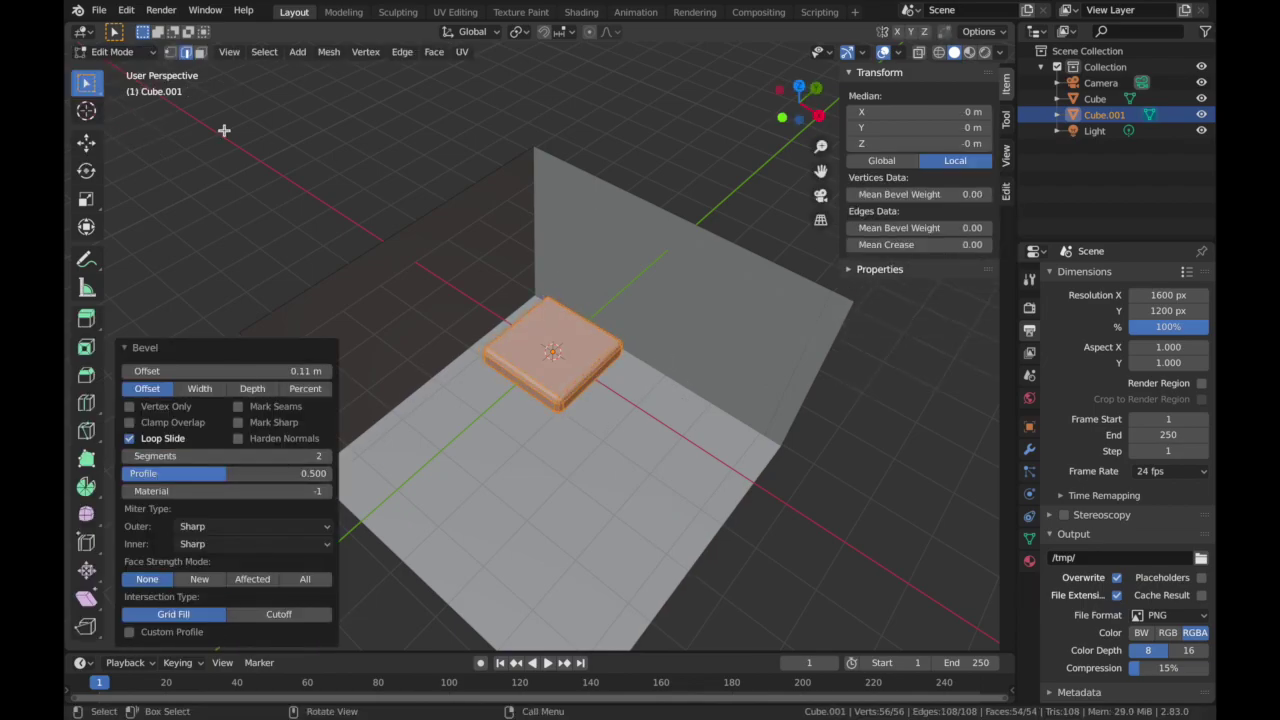
left_click(115, 51)
left_click(141, 67)
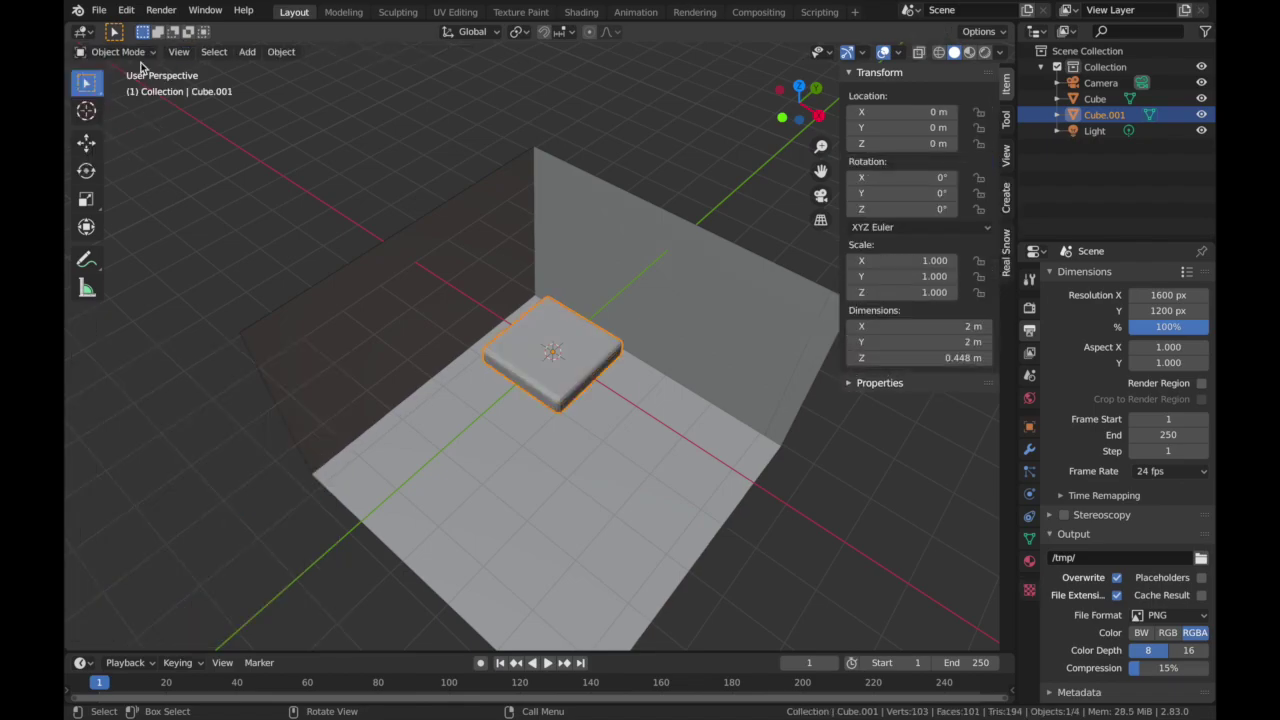
- Subdivide the block's top face with 2 cuts in Edit Mode
middle_click_drag(597, 333, 597, 333)
scroll(597, 333, "up", 2)
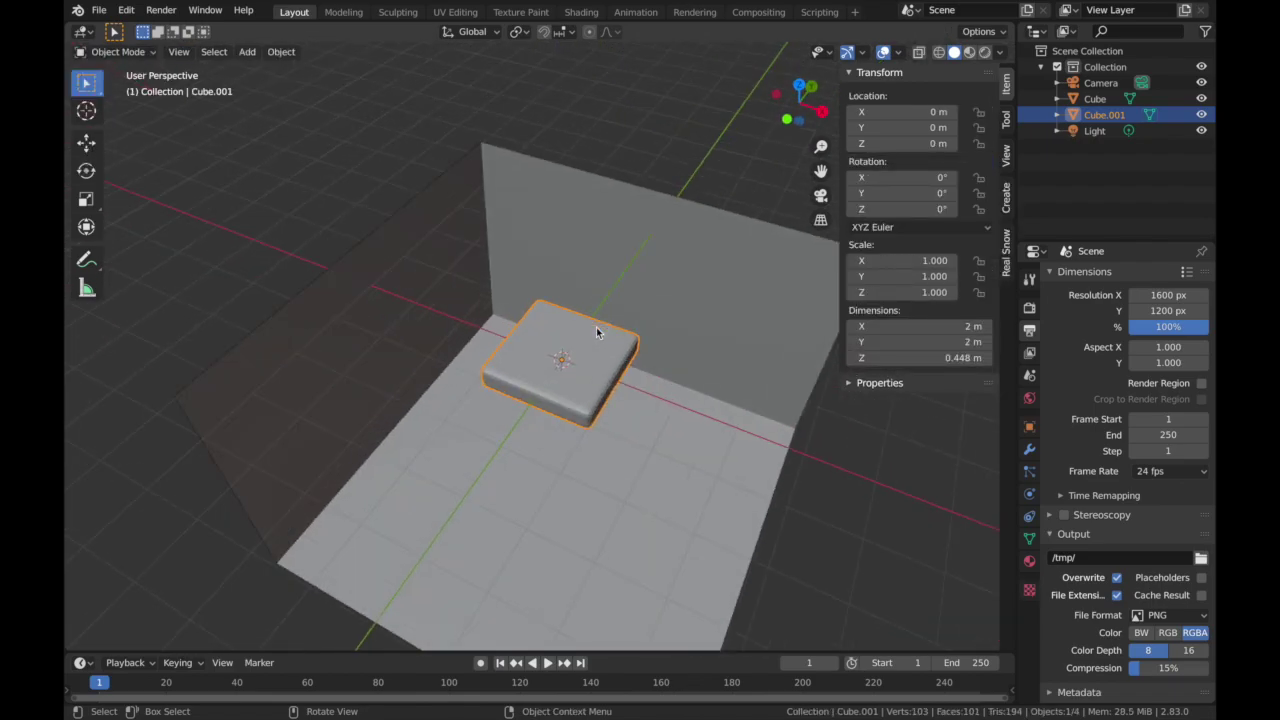
left_click(120, 52)
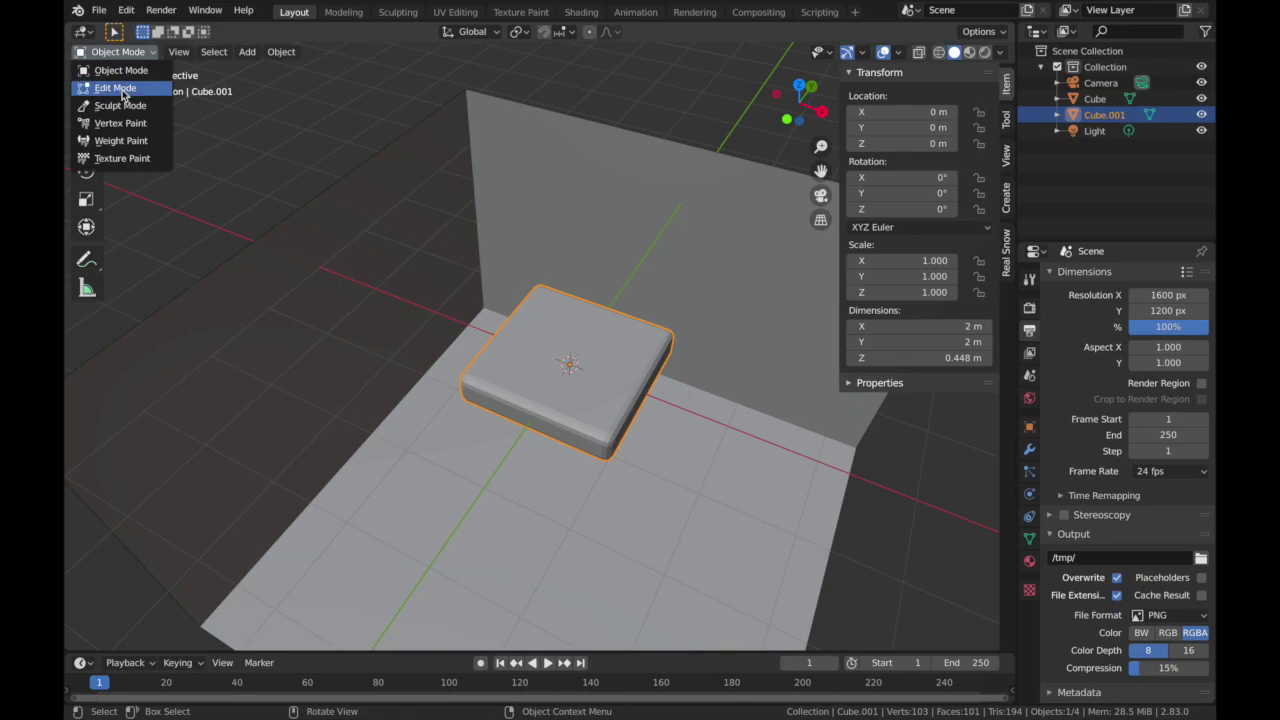
left_click(123, 91)
middle_click_drag(571, 374, 576, 407)
left_click(539, 353)
left_click(200, 51)
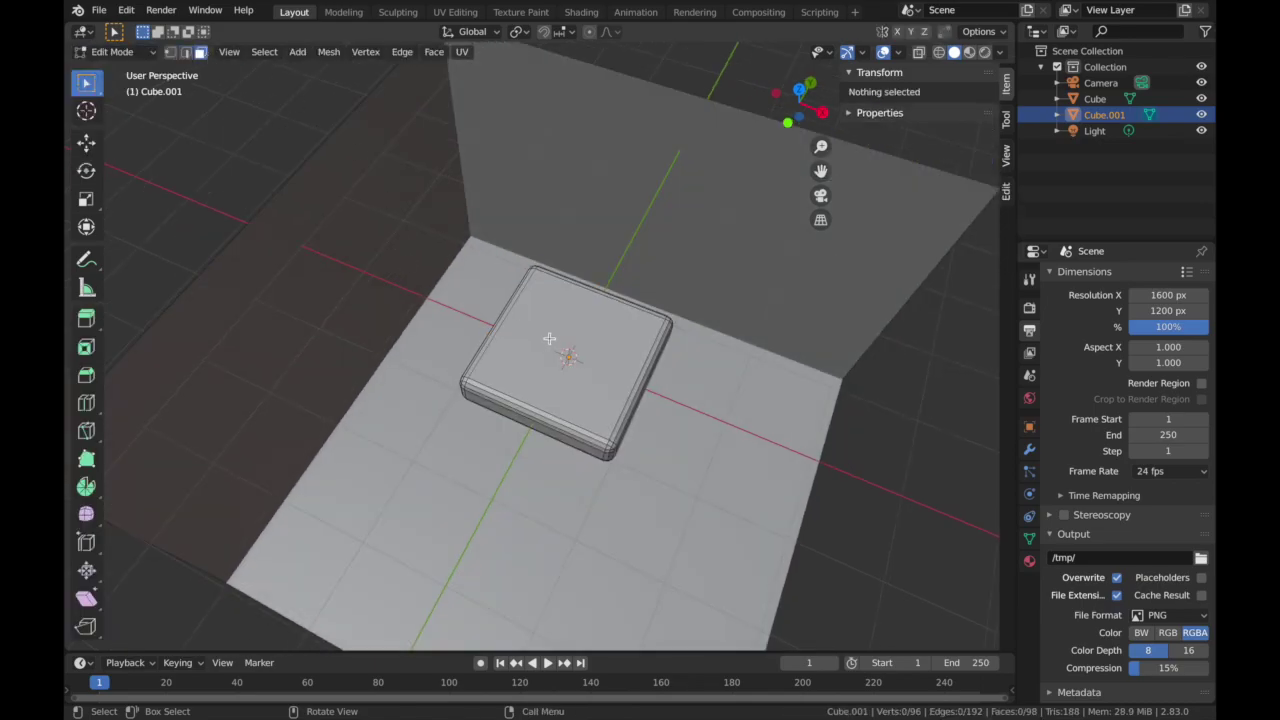
left_click(557, 351)
right_click(555, 352)
left_click(548, 374)
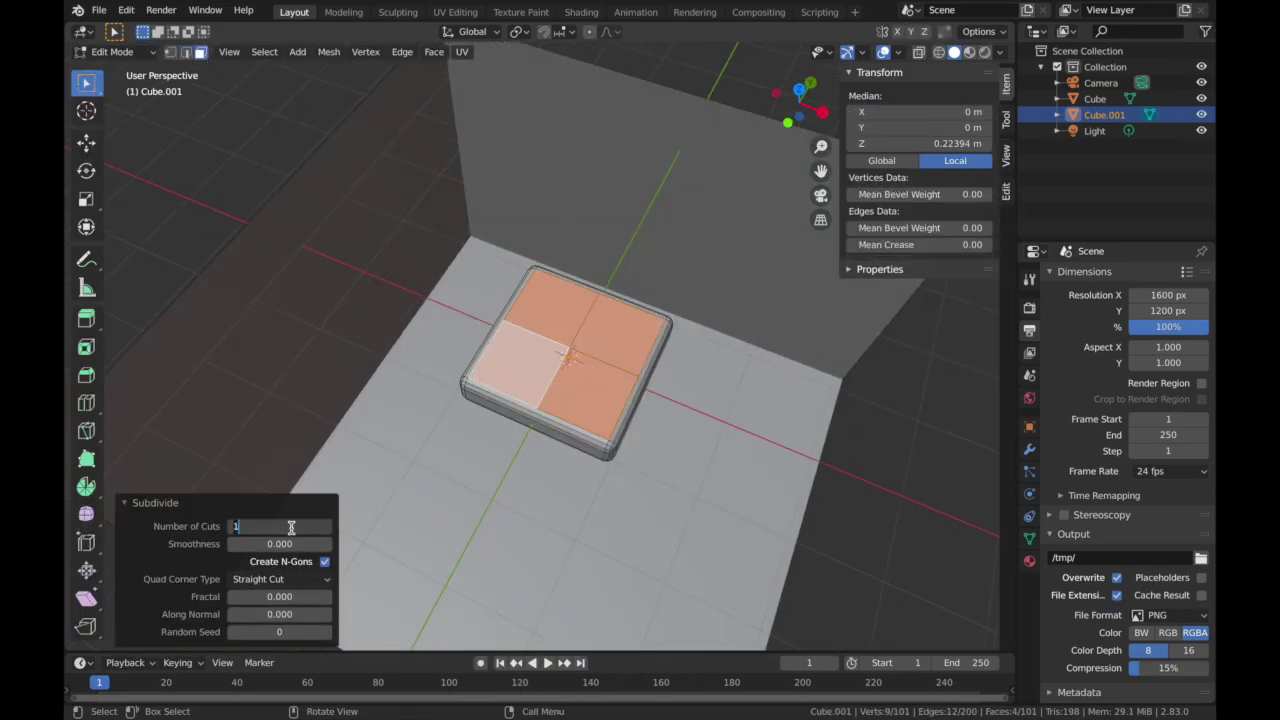
type("2")
key("Return")
- Push an inner vertex of the block's top down along Z using proportional editing, and adjust a far corner vertex along Z
middle_click_drag(541, 433, 432, 177)
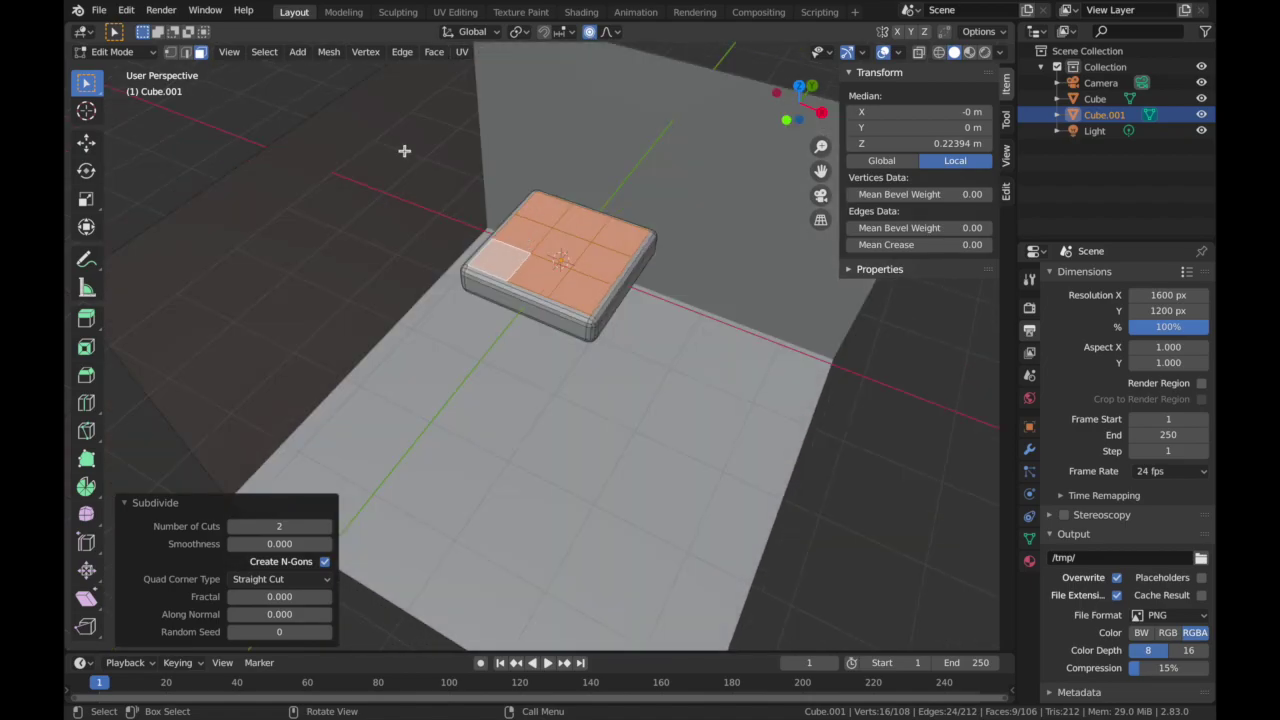
key("1")
left_click(530, 251)
key("g")
key("z")
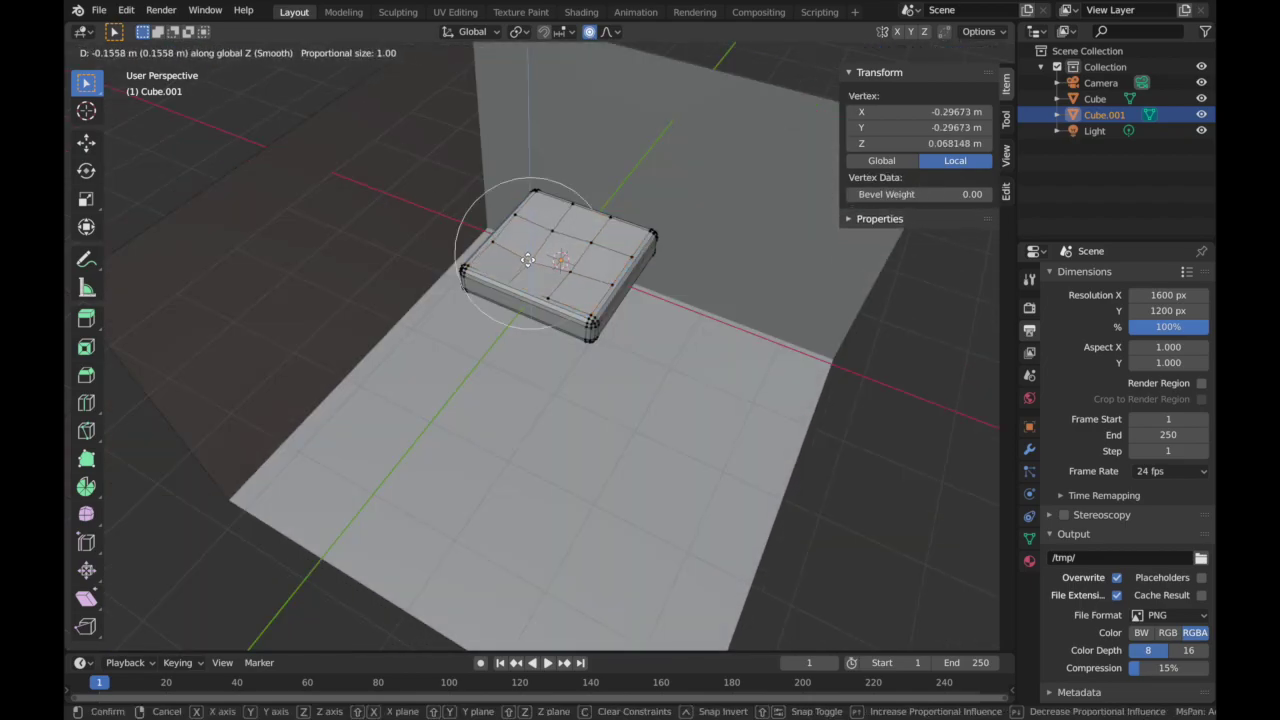
left_click(527, 260)
left_click(645, 234)
key("g")
key("z")
left_click(645, 234)
- Shift another corner vertex of the block slightly along X and adjust its surroundings along Z
middle_click_drag(645, 234, 520, 238)
left_click(518, 240)
key("g")
key("x")
left_click(524, 238)
key("g")
key("z")
left_click(549, 243)
- Adjust more of the block's top vertices along Z and nudge the front corner vertex along X
left_click(637, 301)
key("g")
key("z")
left_click(637, 301)
key("g")
key("z")
left_click(614, 252)
left_click(687, 316)
key("g")
key("x")
left_click(694, 317)
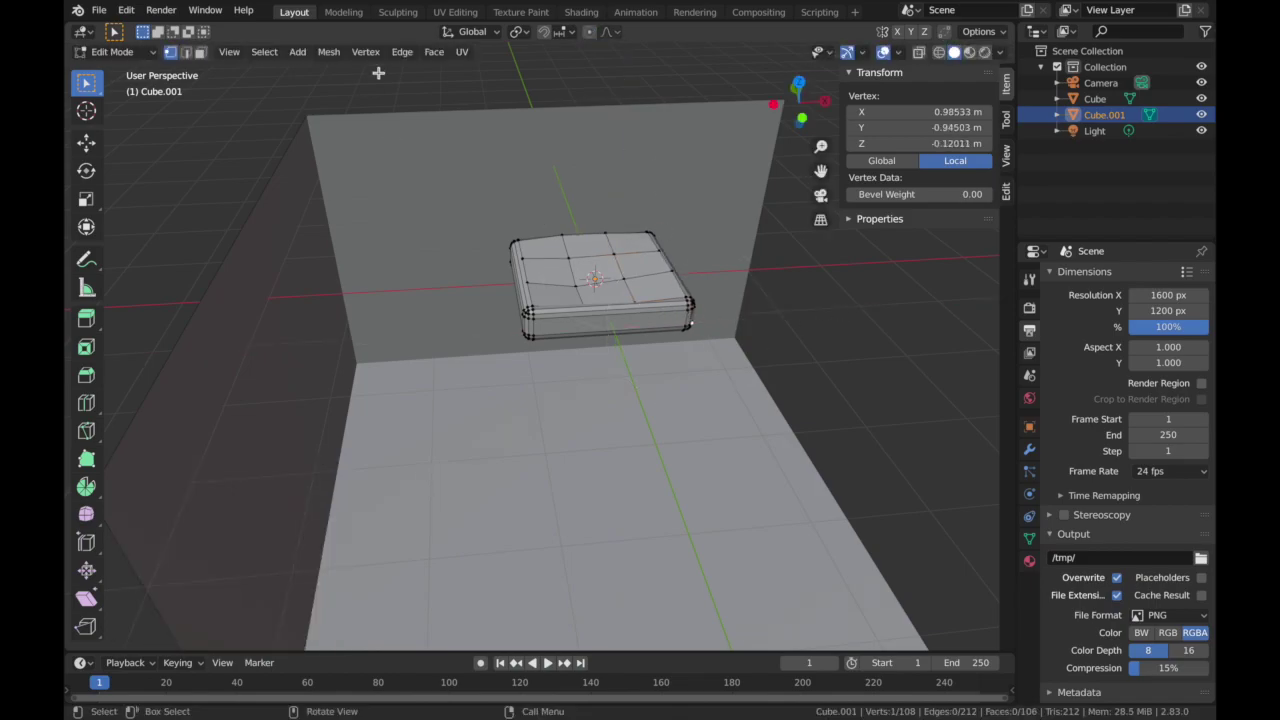
- Bevel the block's upper front edge with an offset of about 0.102 m and 3 segments
left_click(112, 52)
left_click(185, 52)
left_click(649, 313, "alt")
key("ctrl+b")
left_click(723, 260)
middle_click_drag(723, 260, 722, 259)
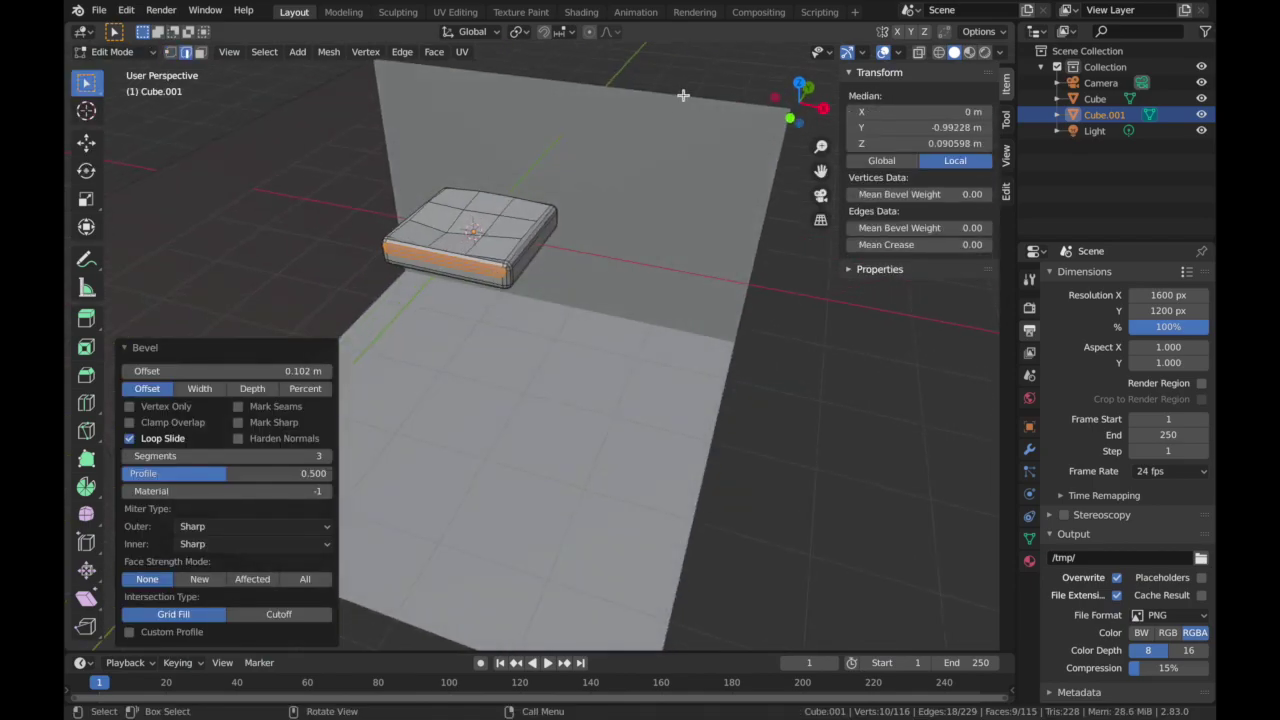
left_click(580, 134)
- Bevel an edge near the back of the block's top surface, and return to Object Mode
middle_click_drag(580, 134, 580, 134)
left_click(489, 243)
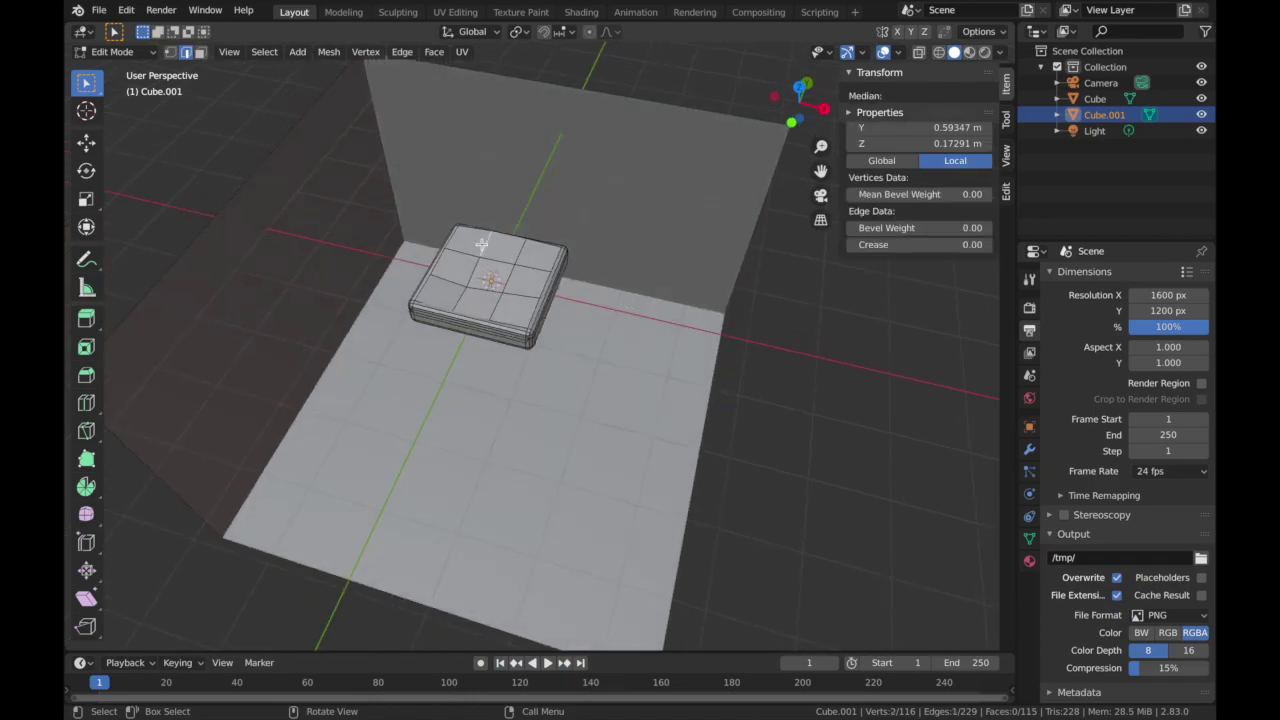
key("ctrl+b")
left_click(545, 254)
left_click(246, 154)
middle_click_drag(246, 154, 246, 154)
left_click(134, 54)
left_click(131, 74)
- Apply smooth shading to the cushion-like block and inspect its shape from above
middle_click_drag(130, 75, 466, 194)
right_click(500, 290)
middle_click_drag(582, 340, 582, 340)
middle_click_drag(656, 287, 656, 287)
scroll(656, 287, "up", 4)
scroll(656, 287, "down", 4)
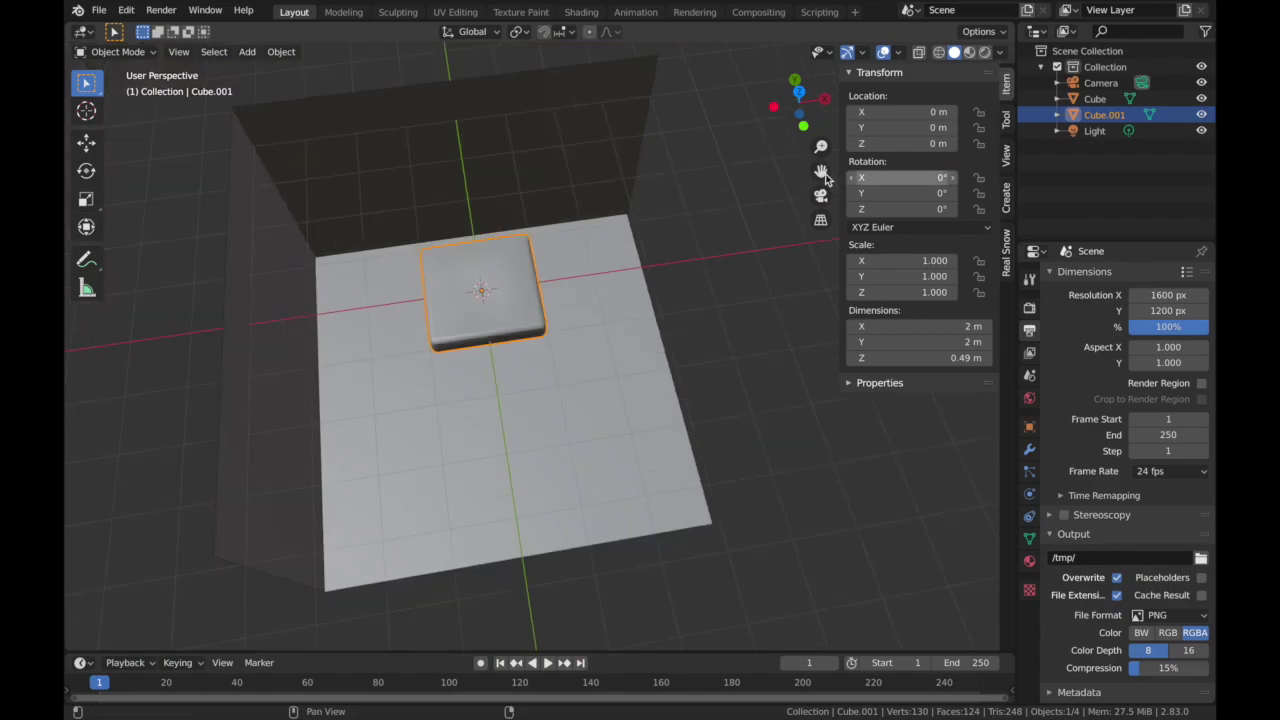
- Lower an edge on the cushion's top surface along Z with proportional editing, and return to Object Mode
left_click_drag(821, 171, 909, 248)
left_click(144, 52)
left_click(122, 88)
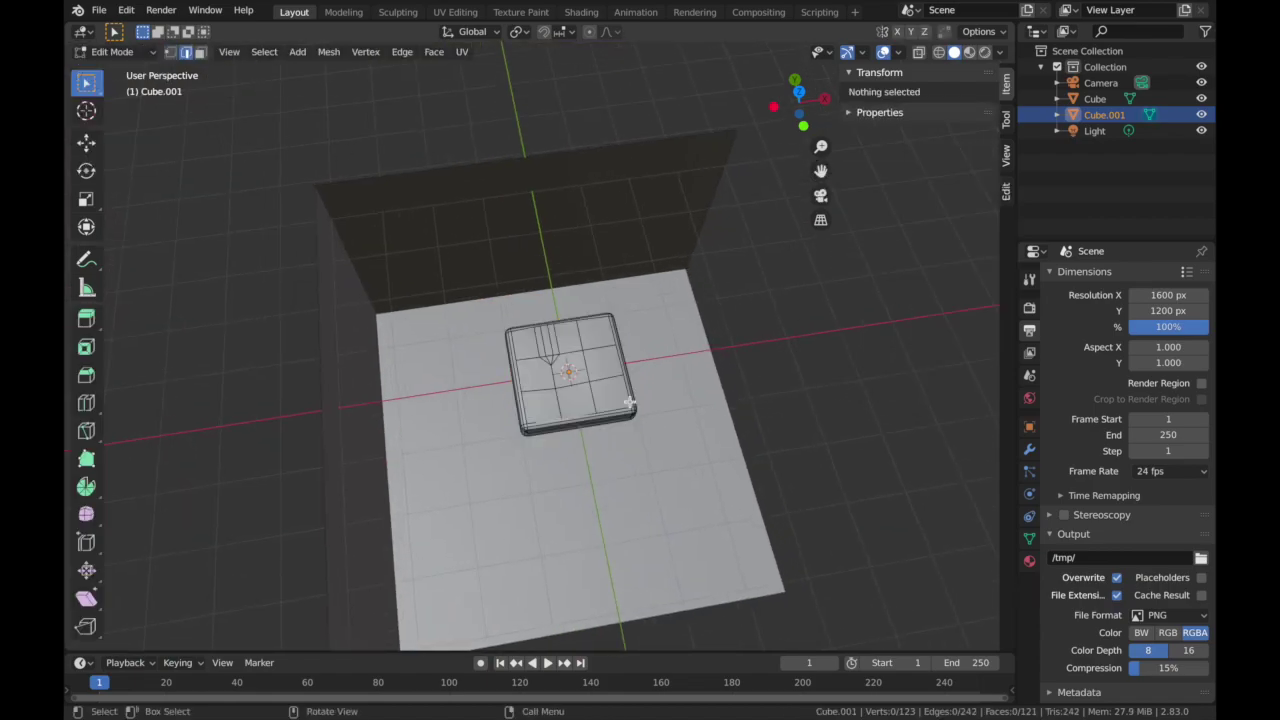
key("g")
key("z")
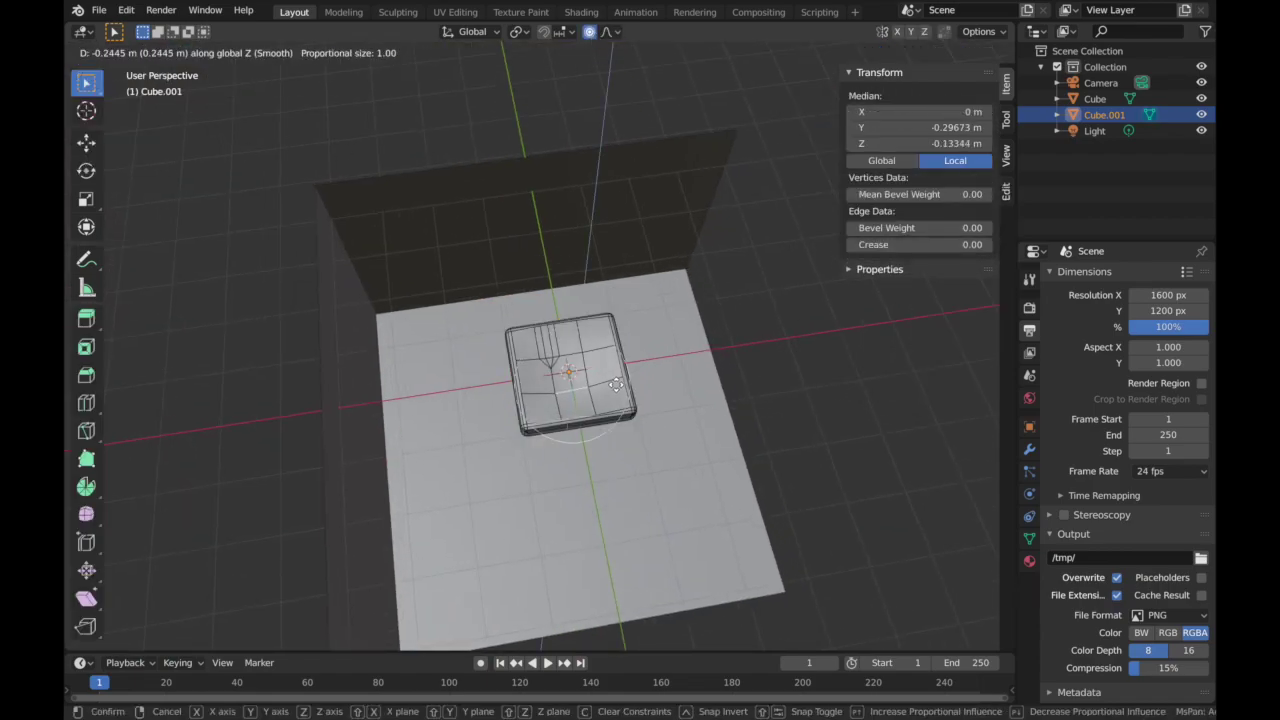
left_click(617, 384)
left_click(123, 52)
left_click(122, 72)
- Duplicate the cushion about -2.06 m along X and rotate the copy 180° about Z
middle_click_drag(396, 390, 396, 390)
key("KP_7")
key("shift+d")
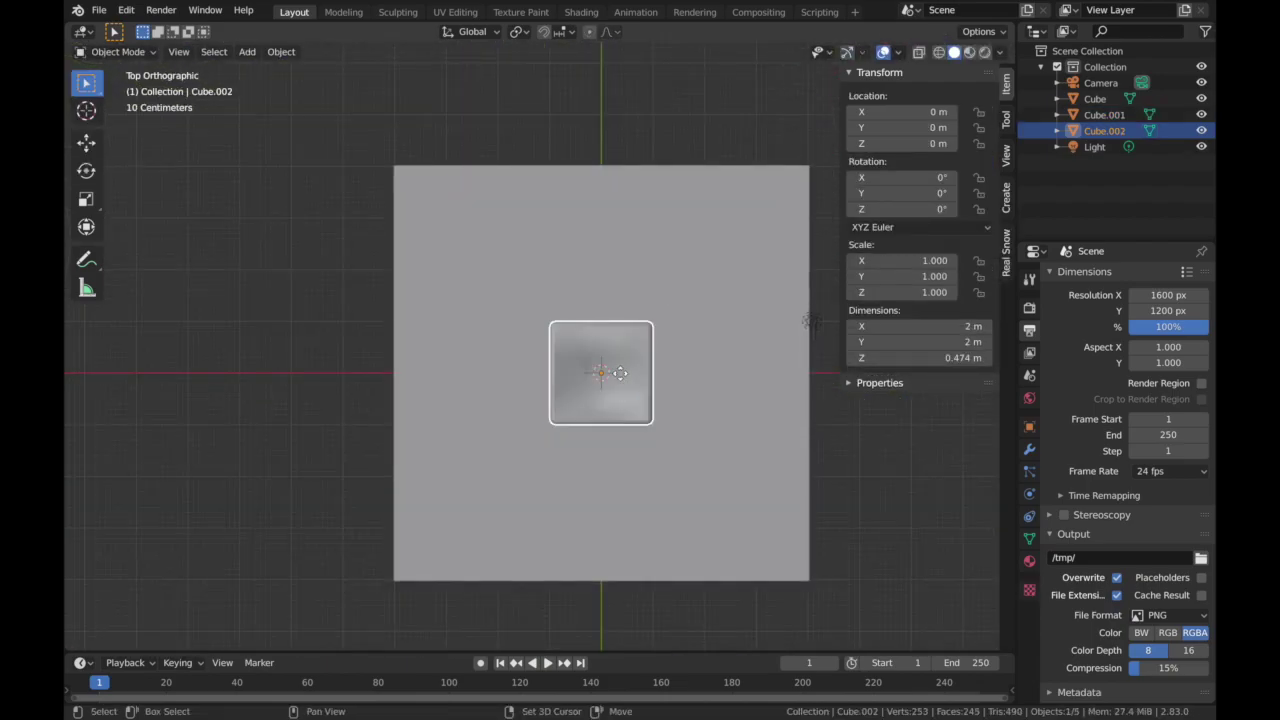
key("x")
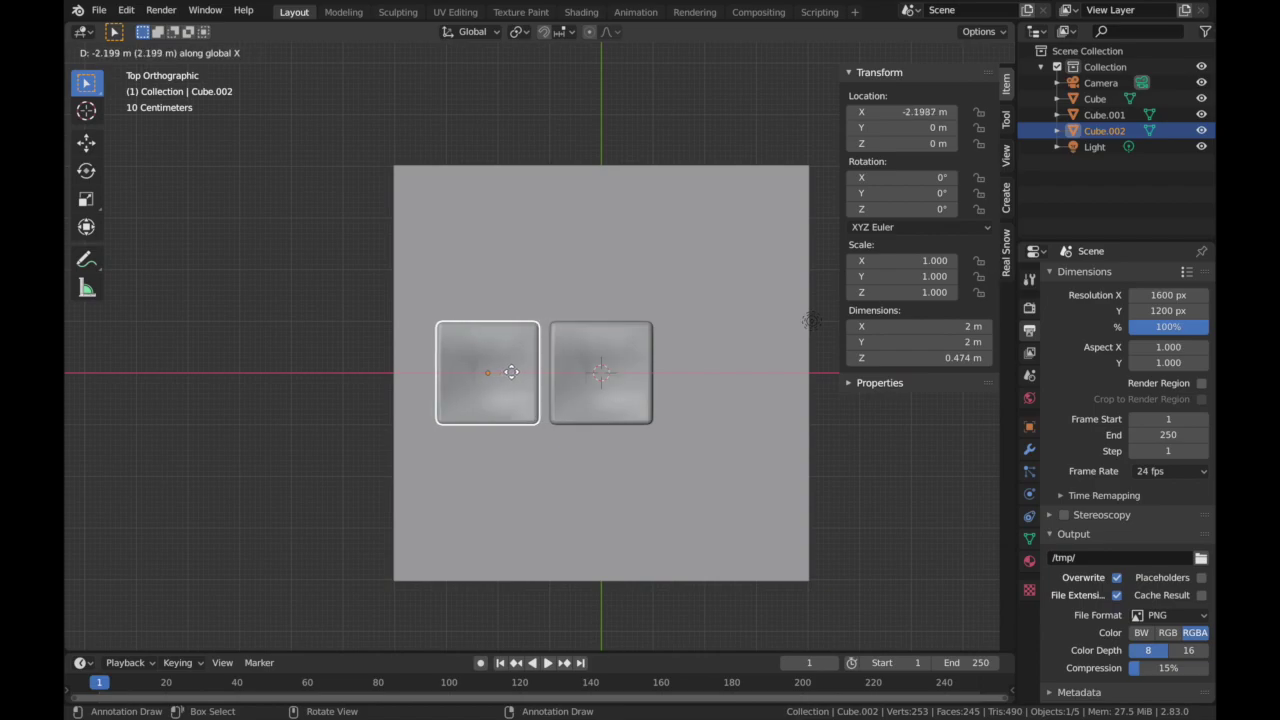
left_click(511, 371)
type("r1")
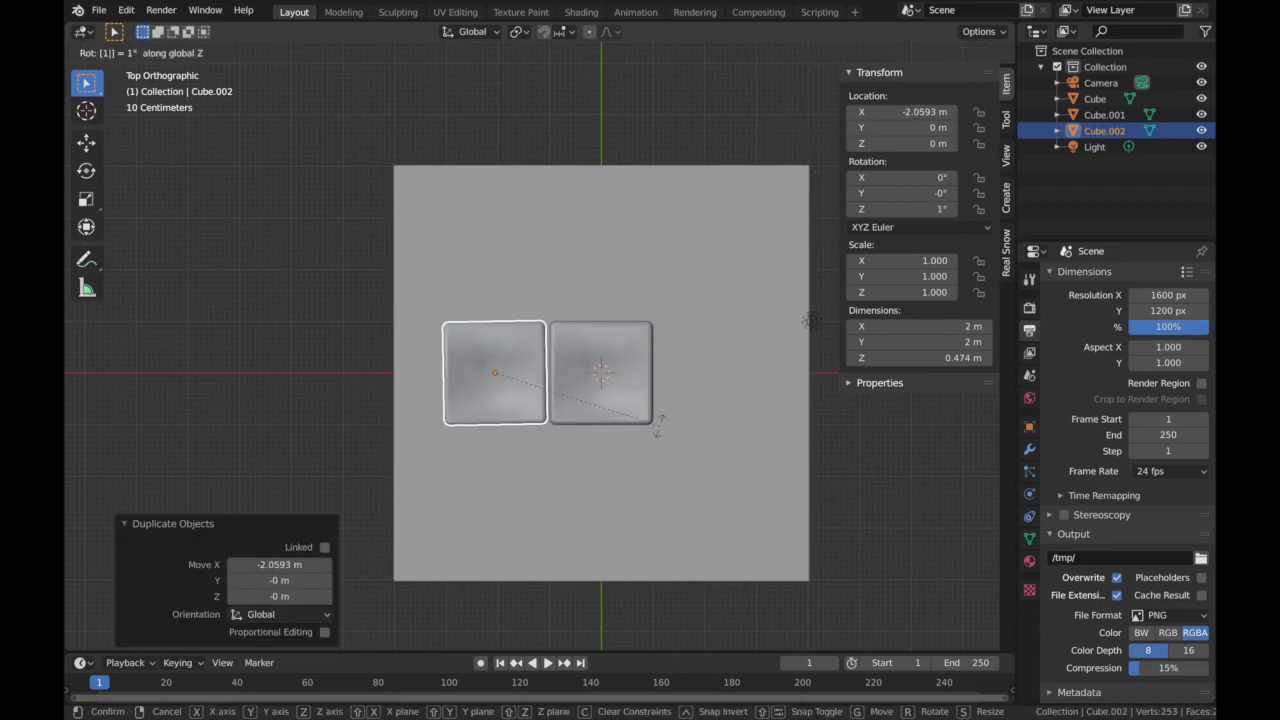
type("80")
key("Return")
- Adjust part of the copied cushion's top surface along Z in Edit Mode with proportional editing
middle_click_drag(628, 346, 627, 345)
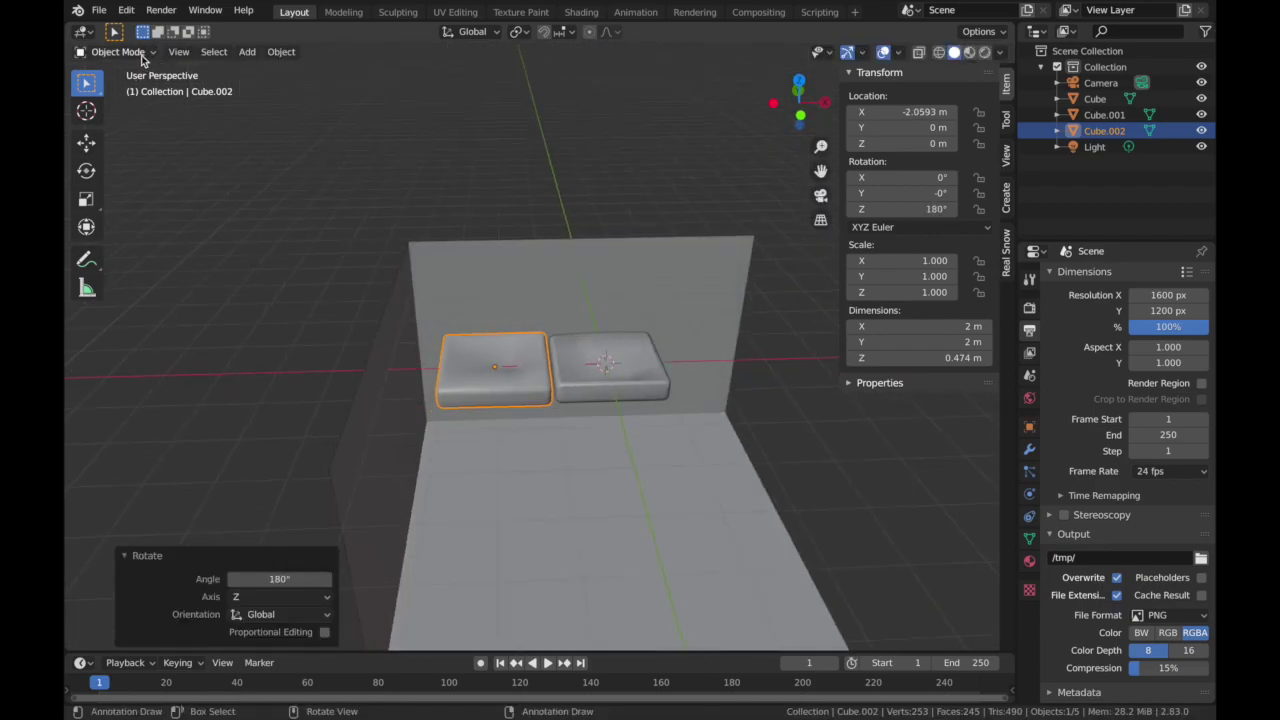
key("Tab")
key("o")
key("g")
key("z")
left_click(530, 351)
- Bevel an edge on the copy's top surface by about 0.222 m with 3 segments, lower it along Z, and return to Object Mode
left_click(460, 365)
key("ctrl+b")
left_click(575, 420)
key("g")
key("z")
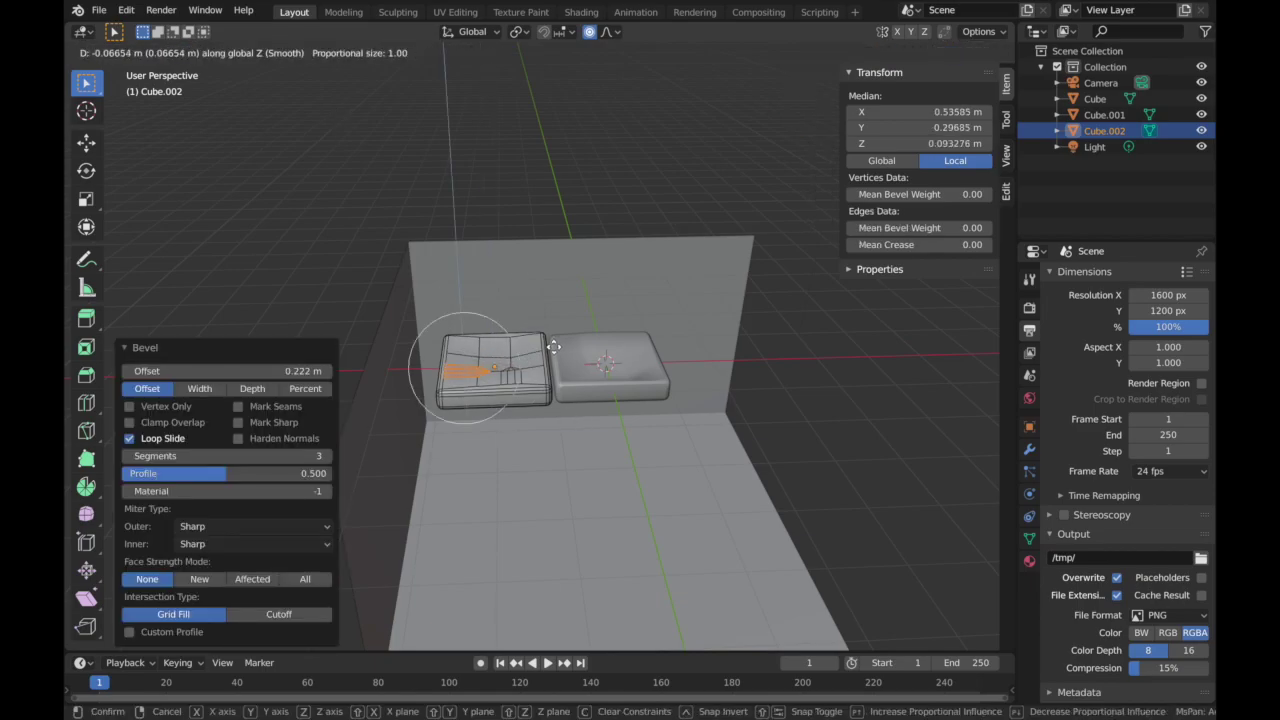
left_click(532, 343)
left_click(118, 52)
left_click(126, 71)
- Duplicate both cushions and place the copies about 4.14 m along X to form a row of four
middle_click_drag(503, 307, 578, 391)
left_click(574, 393)
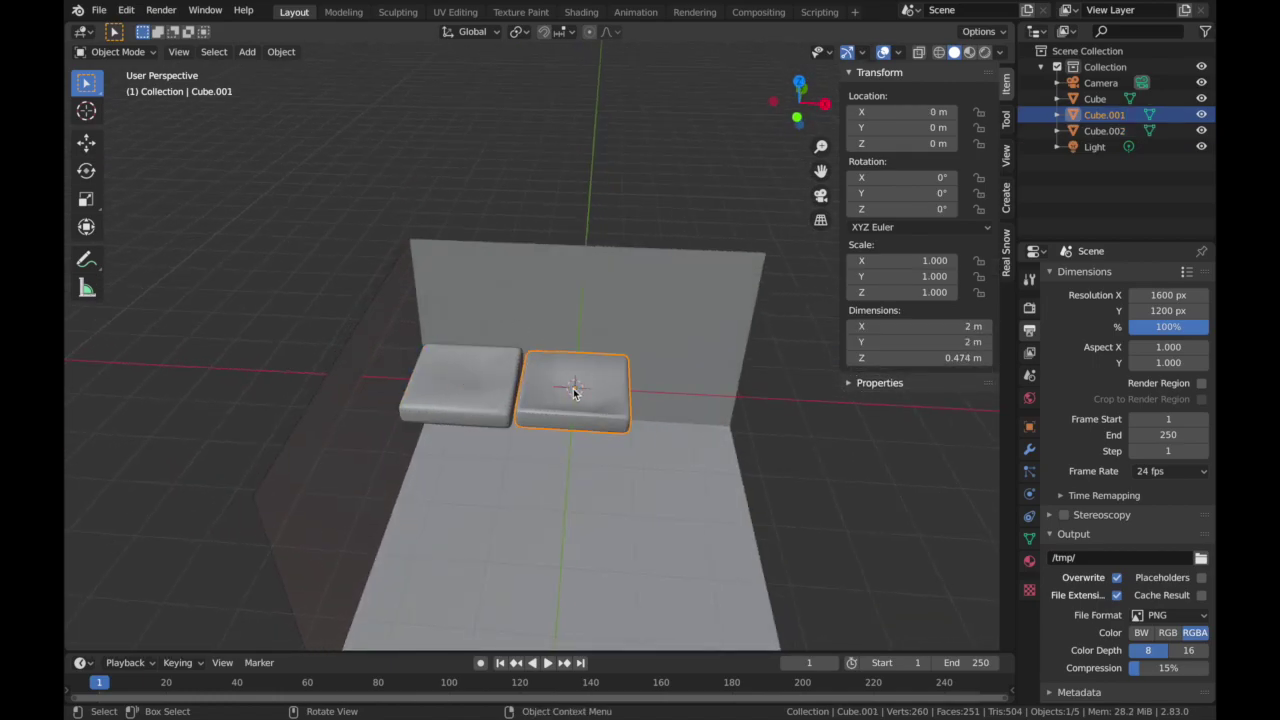
left_click(800, 81)
left_click(800, 81)
left_click(520, 487)
left_click(577, 498, "shift")
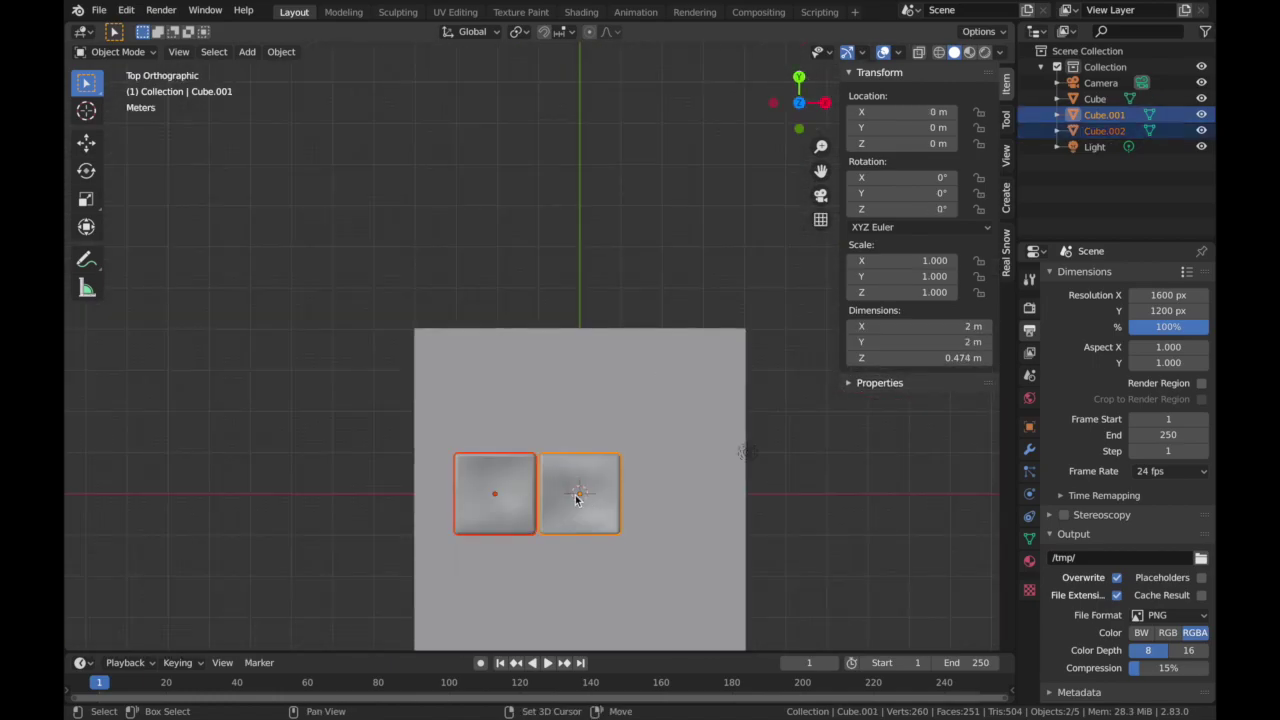
key("shift+d")
key("x")
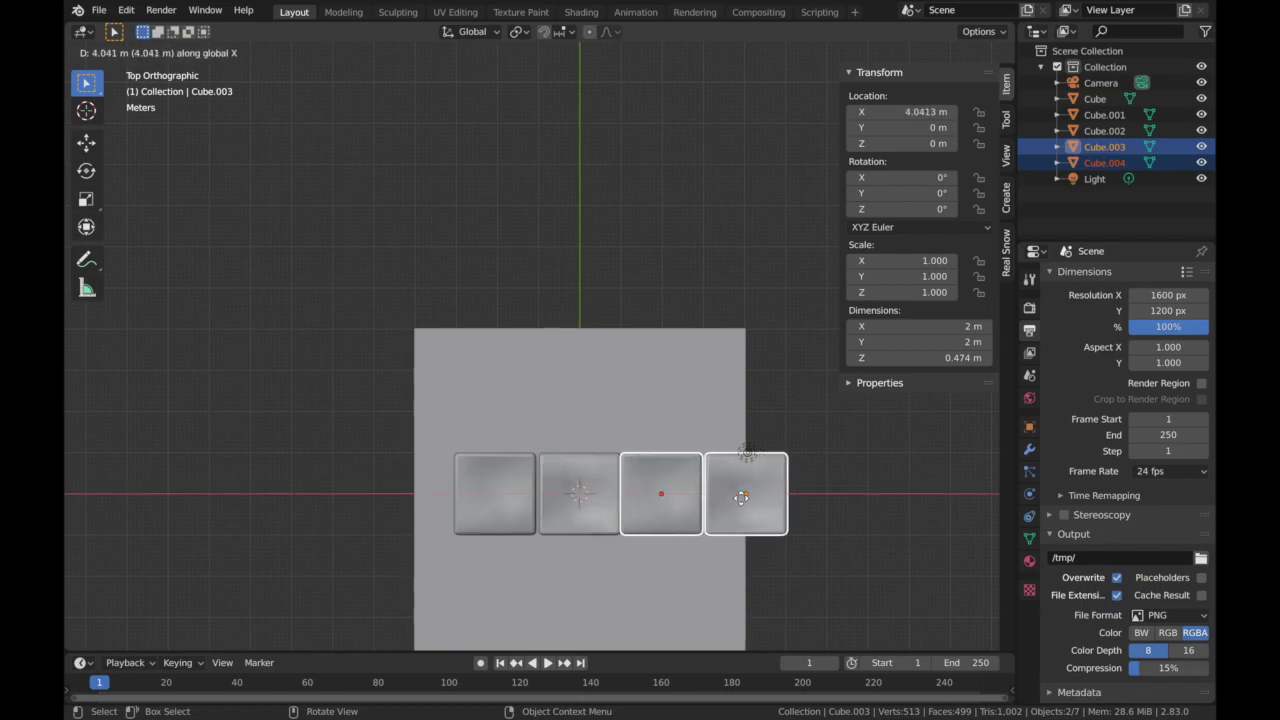
left_click(745, 497)
- Rotate the row's third cushion 90° and the fourth 180° about Z
left_click(668, 500)
type("r90")
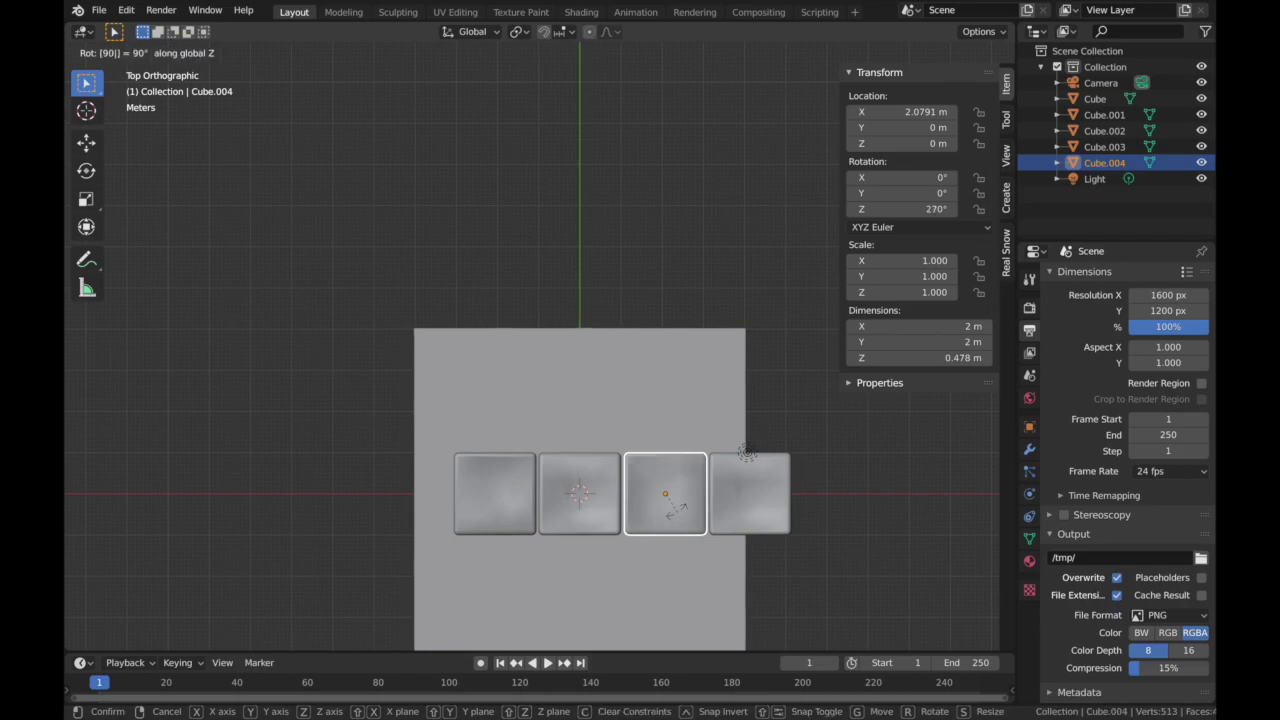
key("Return")
left_click(752, 504)
key("r")
key("z")
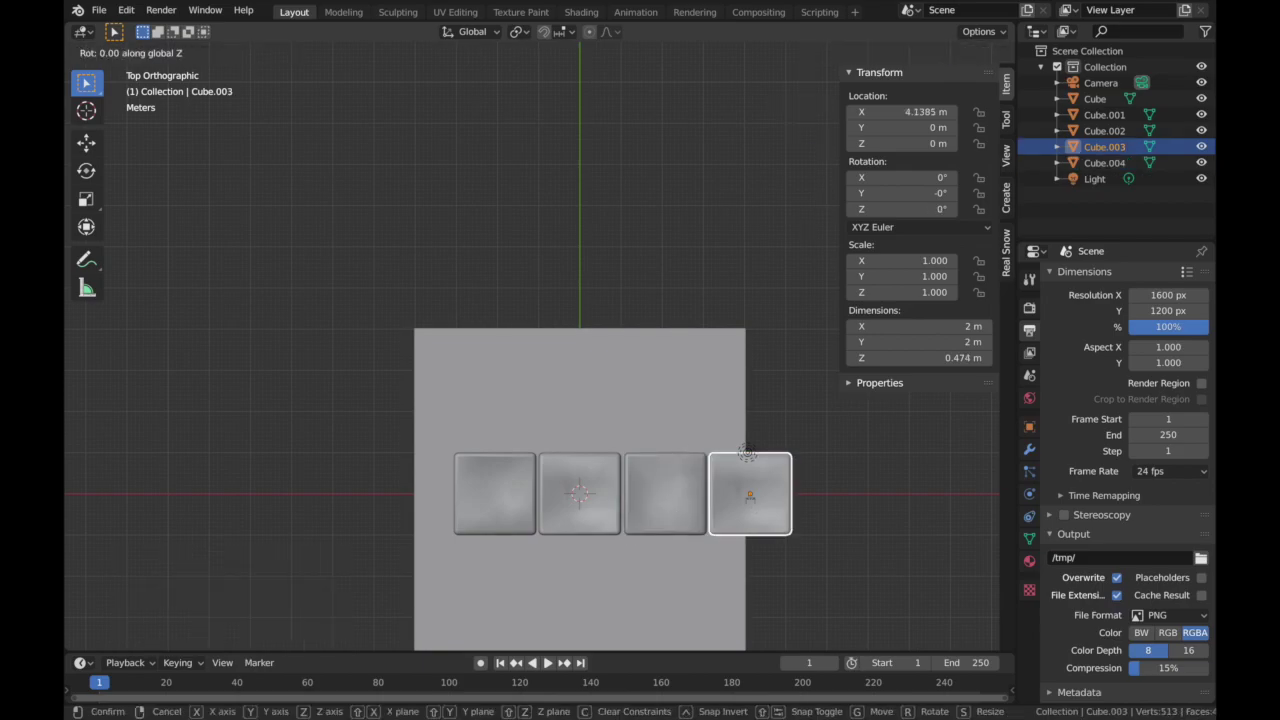
type("180")
key("Return")
left_click(859, 473)
- Scale all four cushions down together to about 0.409
middle_click_drag(859, 473, 859, 477)
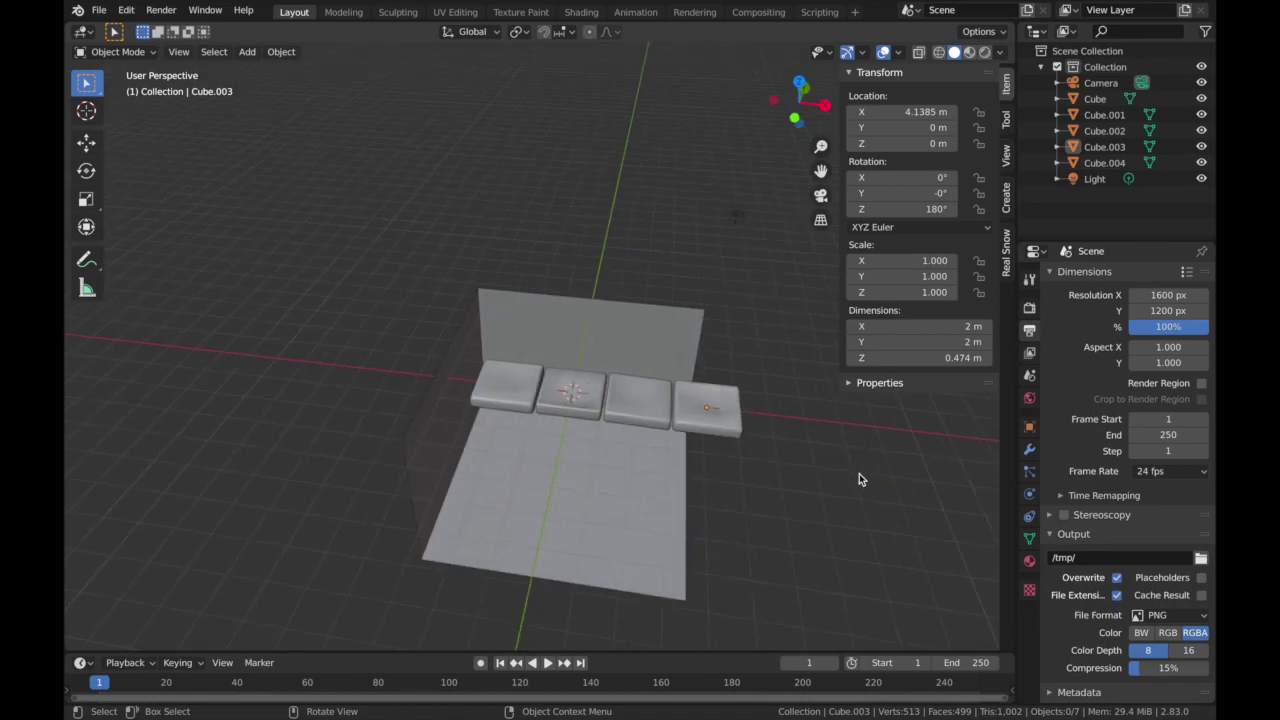
left_click(688, 409)
left_click(633, 398, "shift")
left_click(578, 390, "shift")
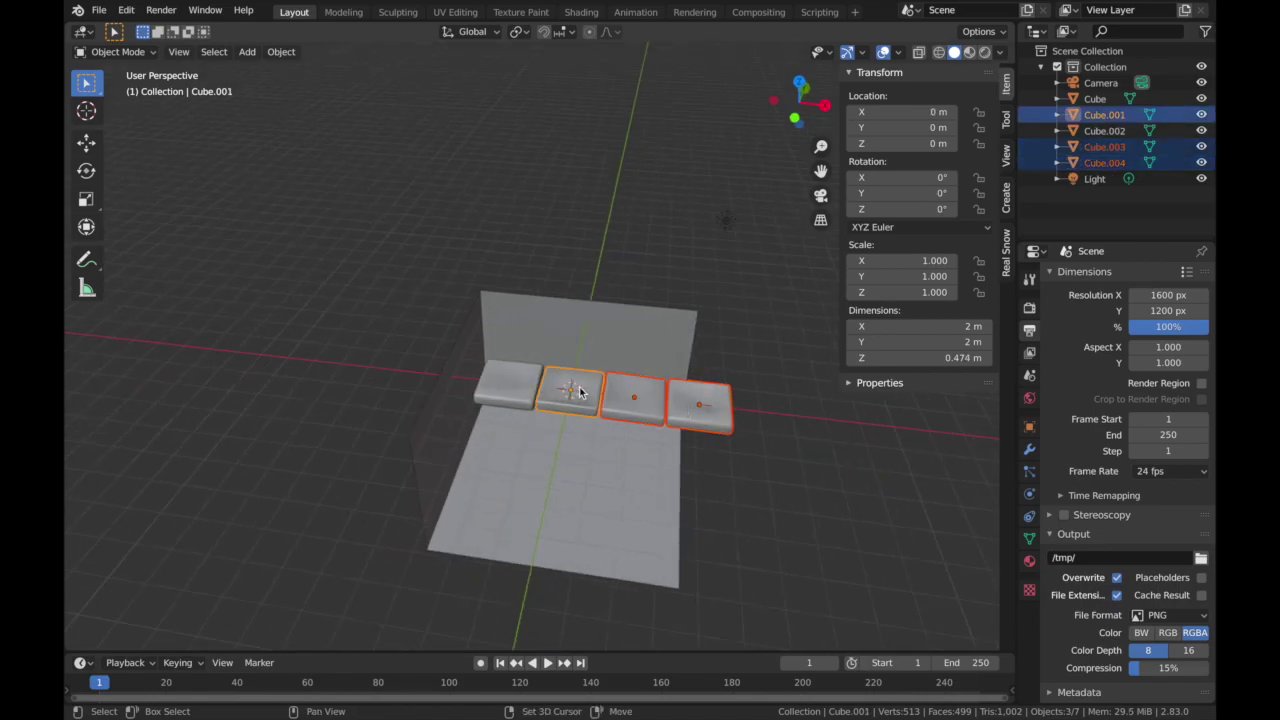
left_click(507, 384, "shift")
key("s")
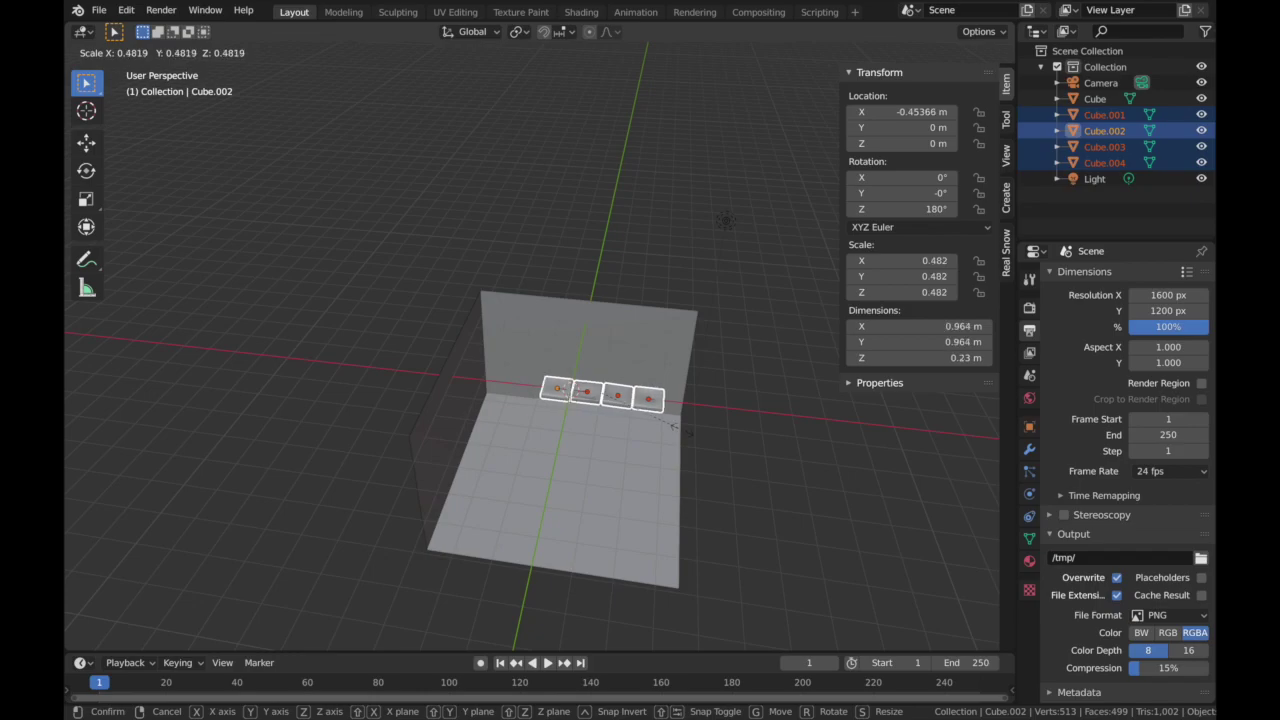
left_click(667, 423)
- Move the four cushions about 0.84 m along X and -2.72 m along Y, and open the modifier settings
key("KP_7")
key("g")
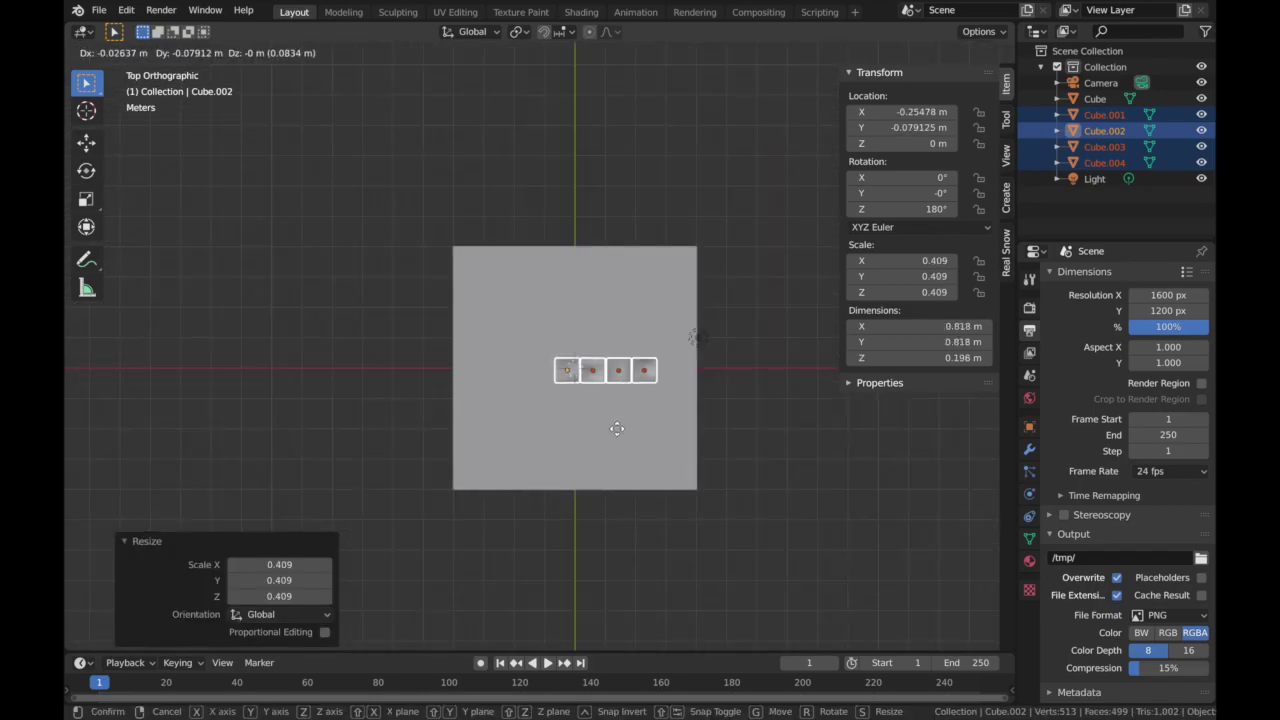
left_click(656, 459)
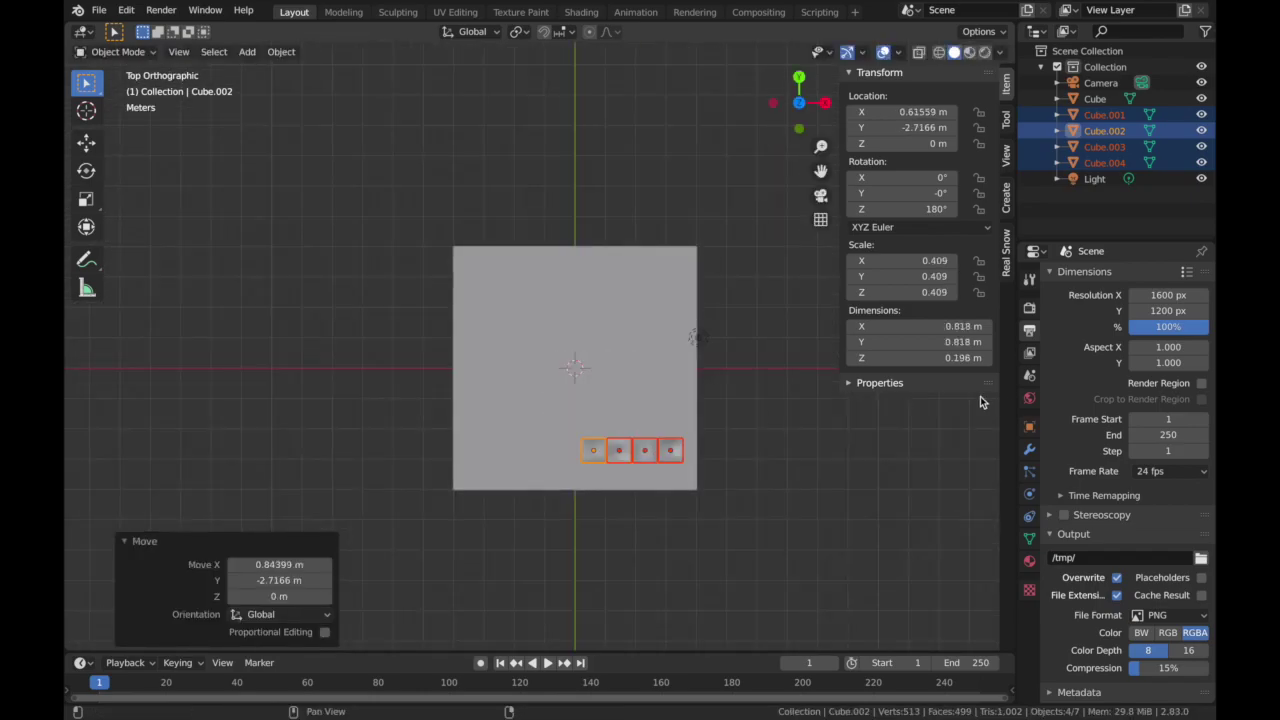
left_click(1029, 448)
- Try to add an Array modifier to the four selected cushions
left_click(772, 420)
middle_click_drag(772, 420, 742, 400)
left_click(644, 457)
left_click_drag(822, 170, 781, 110)
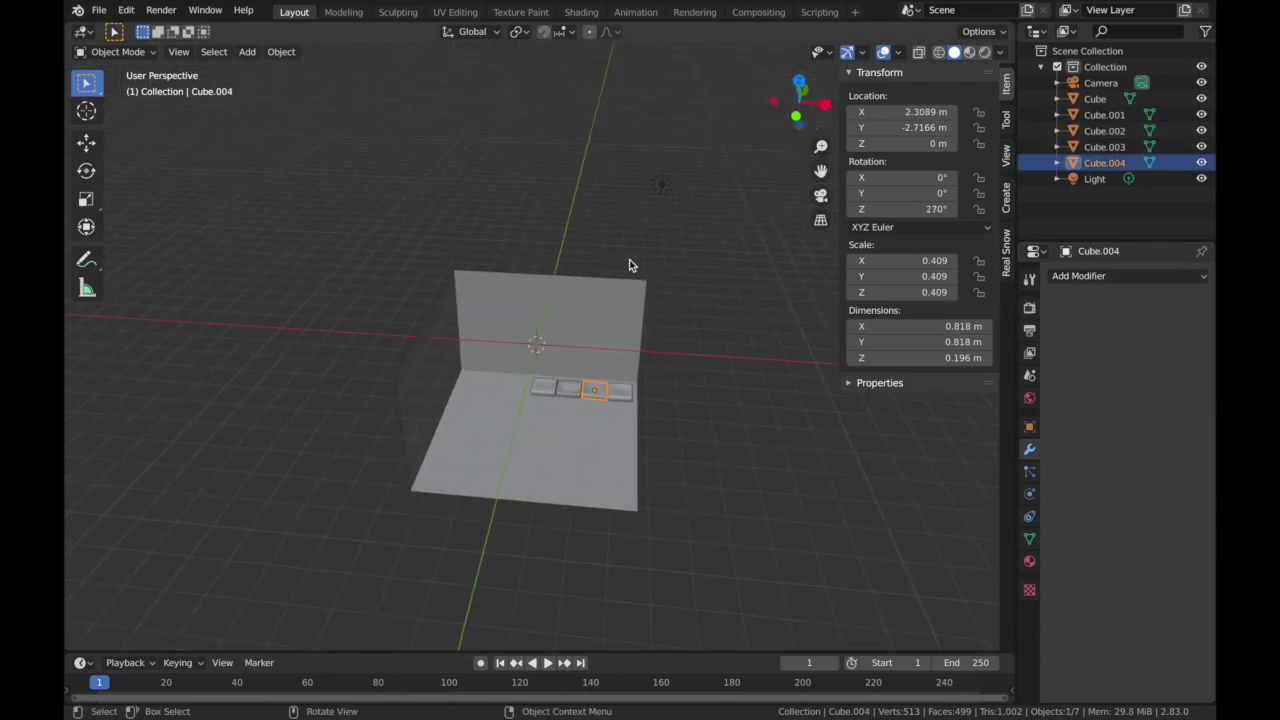
scroll(629, 265, "up", 3)
left_click(589, 417, "shift")
left_click(546, 414, "shift")
left_click(677, 424, "shift")
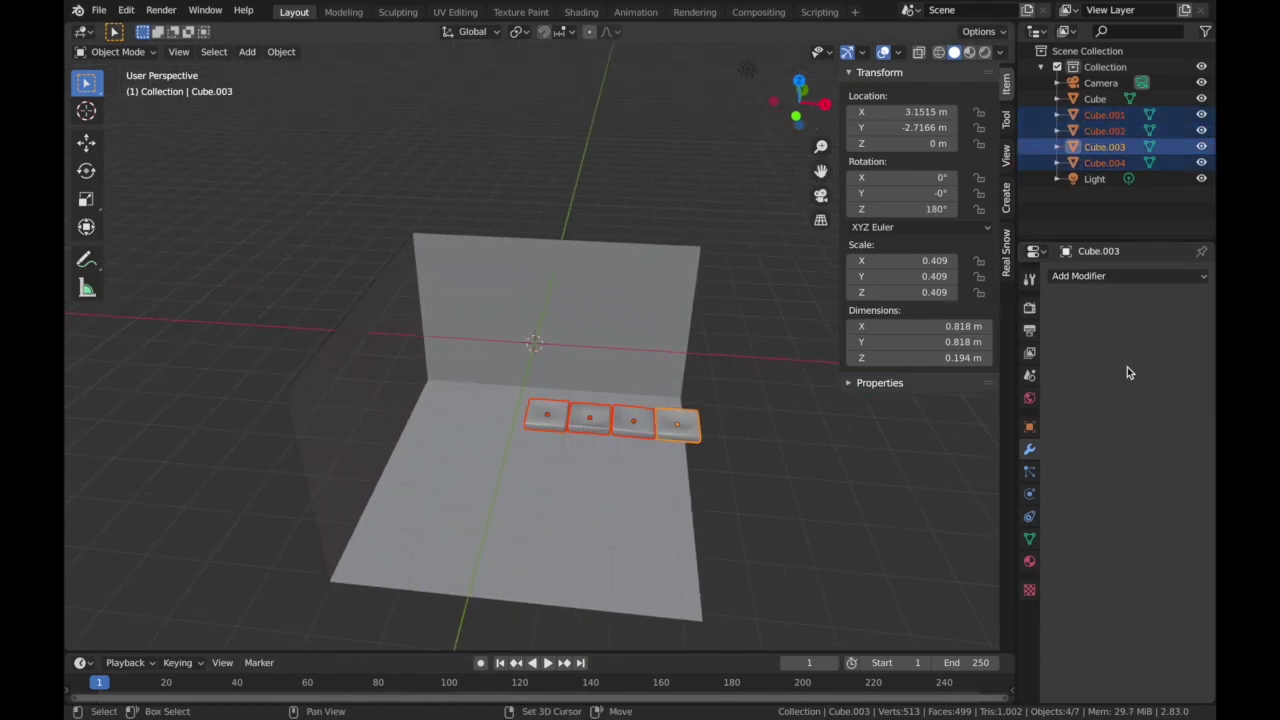
left_click(1120, 276)
left_click(926, 314)
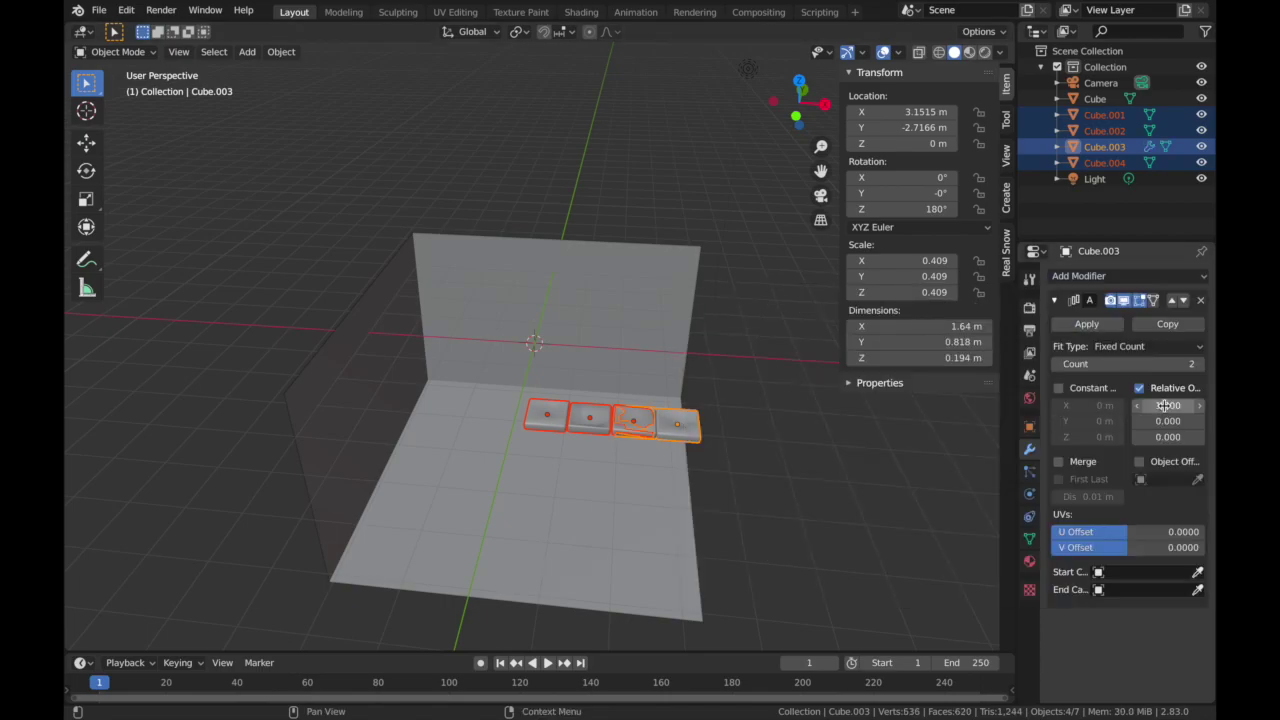
key("ctrl+z")
left_click(783, 438)
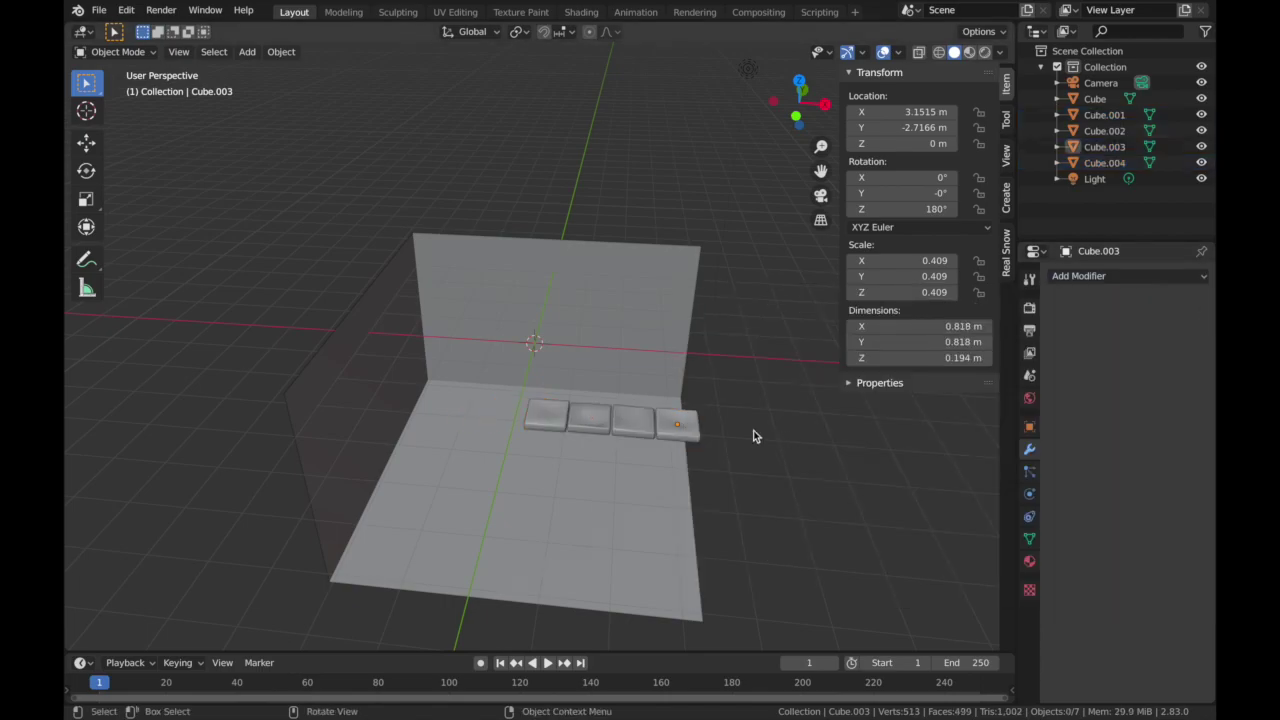
- Select the four cushions and join them into a single object
left_click(584, 418, "shift")
left_click(632, 421, "shift")
left_click(678, 427, "shift")
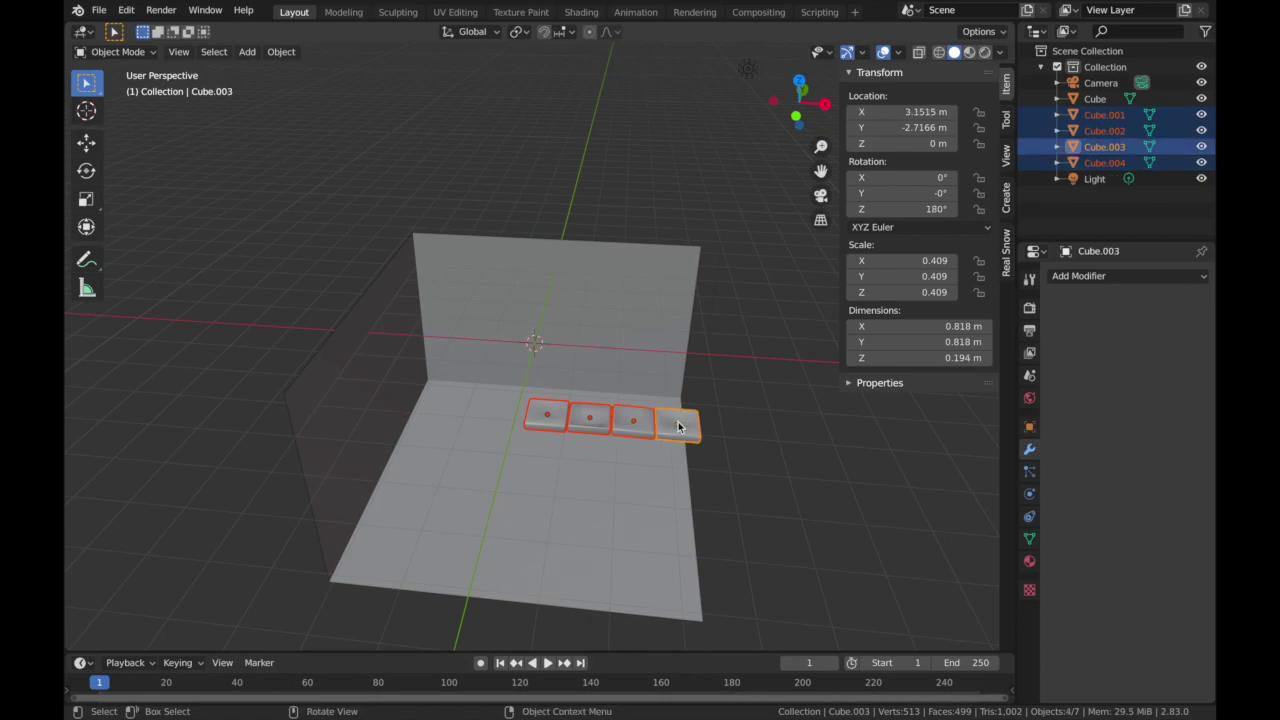
key("ctrl+j")
- Add an Array modifier with a count of 2 to the joined cushions and set its relative X offset to 1.010
left_click(1050, 278)
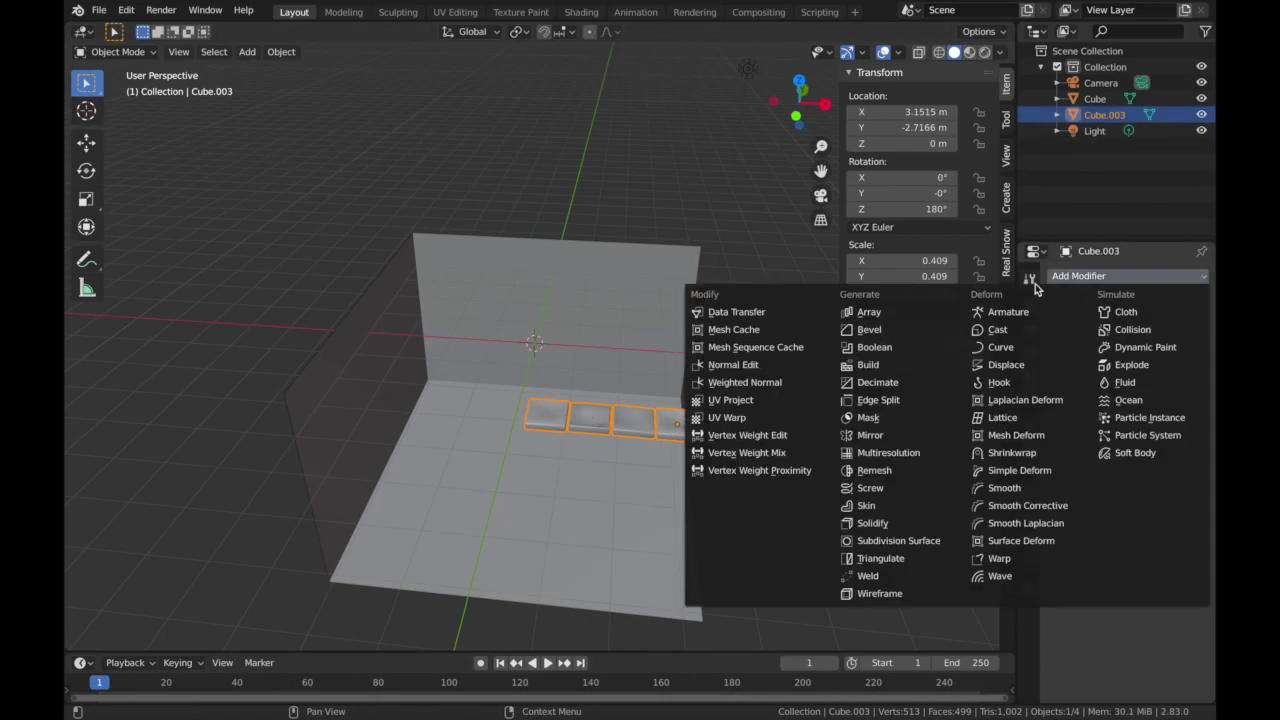
left_click(929, 311)
middle_click_drag(700, 380, 694, 466)
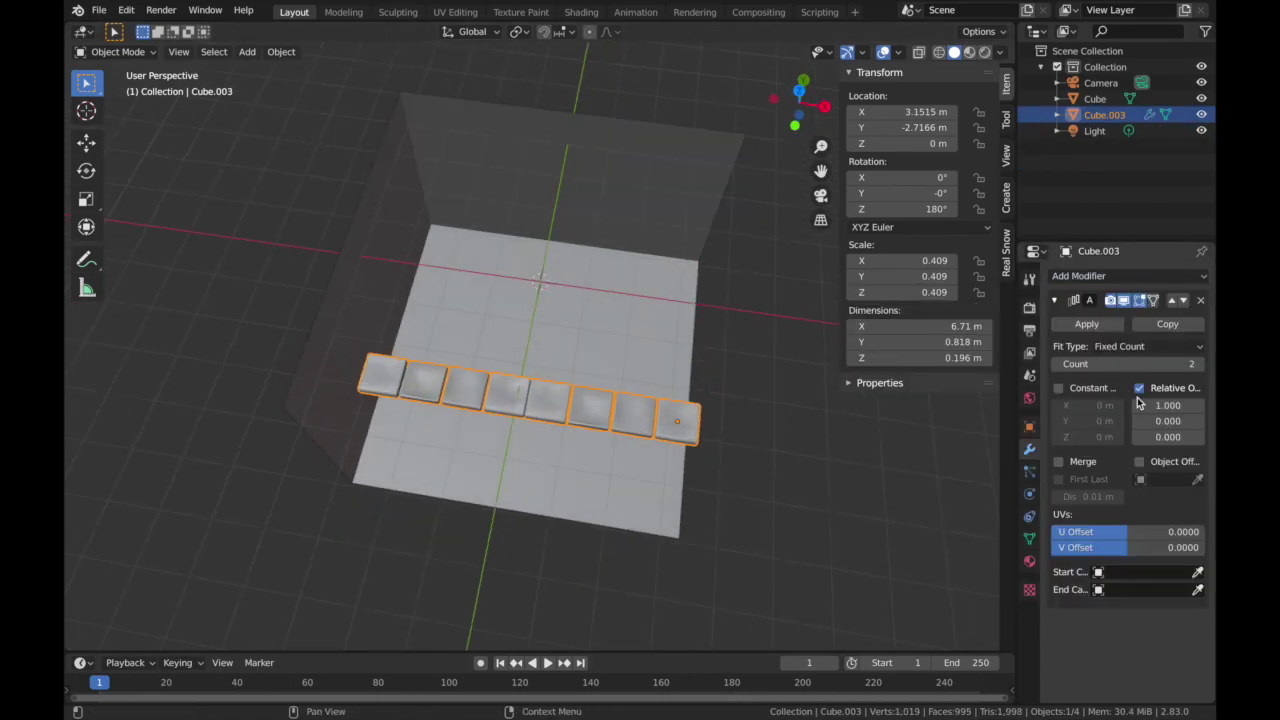
middle_click_drag(785, 385, 783, 441)
type(".1")
key("Return")
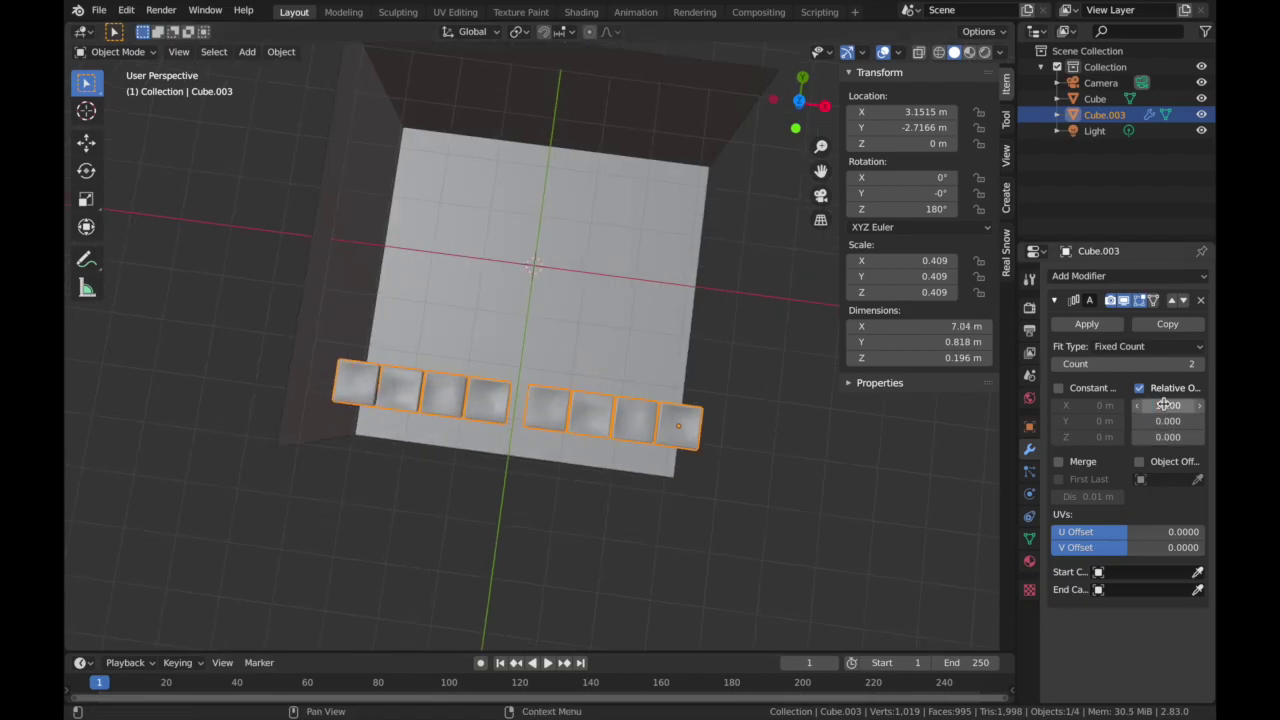
key("Return")
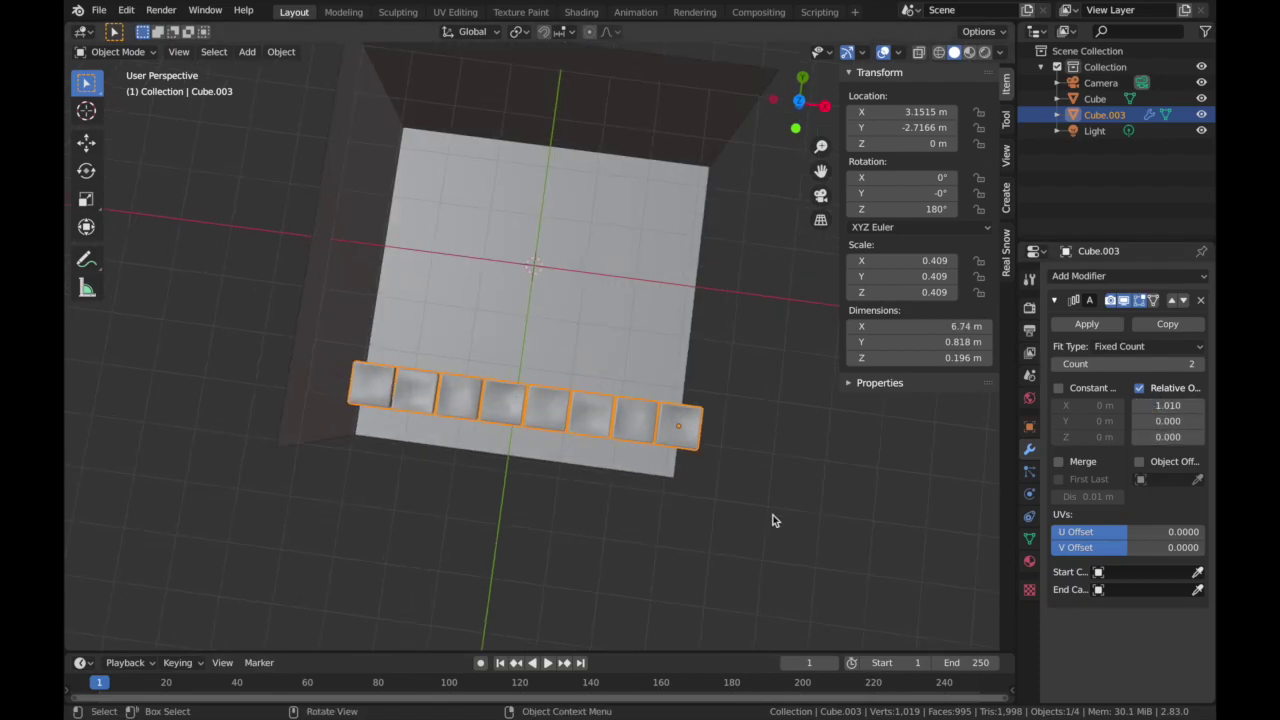
- Lower the cushion row along Z to rest on the floor, at a Z location of about -3.96 m
left_click(771, 520)
left_click(800, 100)
middle_click_drag(625, 405, 552, 347)
left_click(552, 347)
left_click(541, 537)
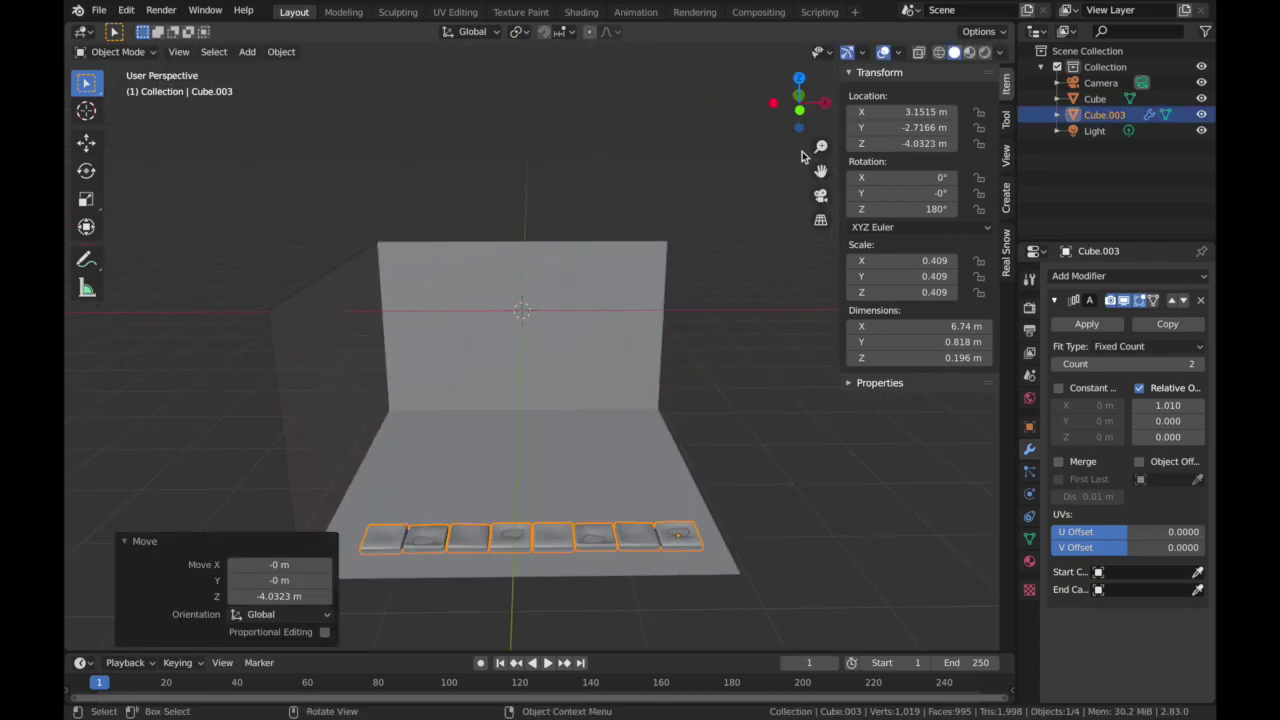
key("KP_1")
key("g")
key("z")
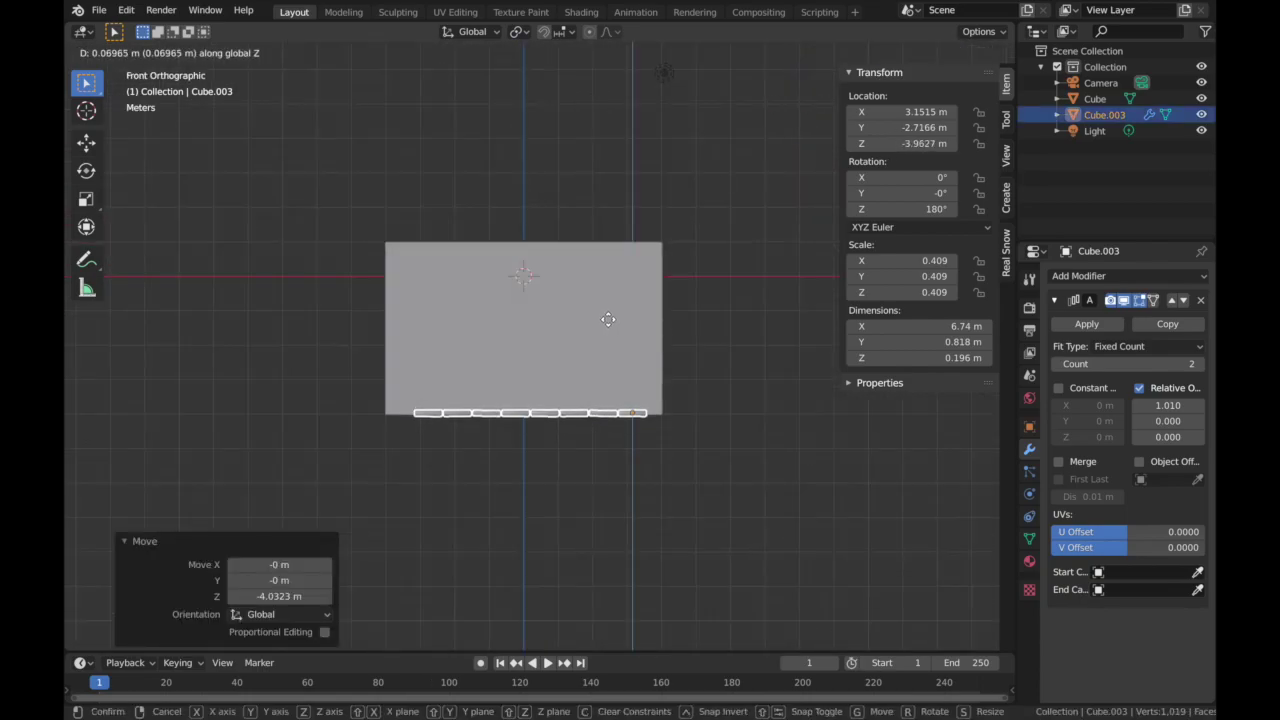
left_click(608, 318)
- Slide the cushion row along X against the side wall, to an X location of about 2.32 m
middle_click_drag(608, 319, 777, 223)
key("KP_0")
key("g")
key("x")
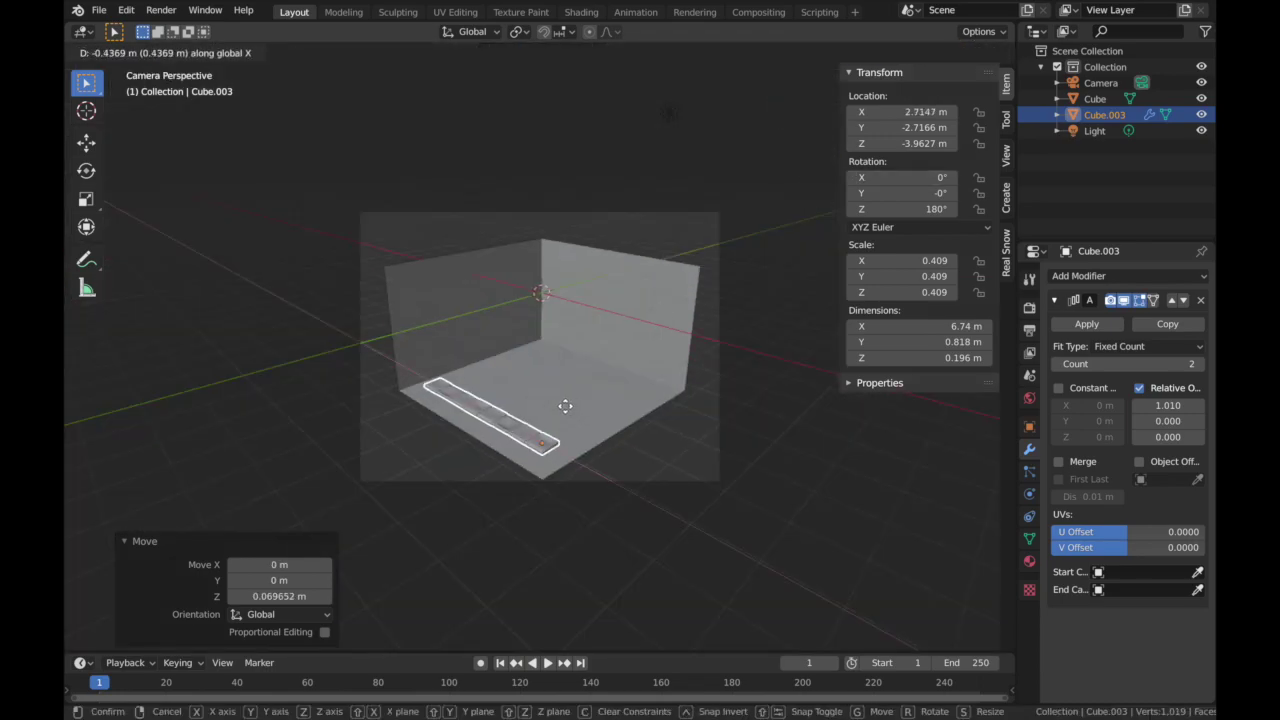
left_click(560, 403)
left_click(800, 79)
key("g")
key("x")
left_click(528, 437)
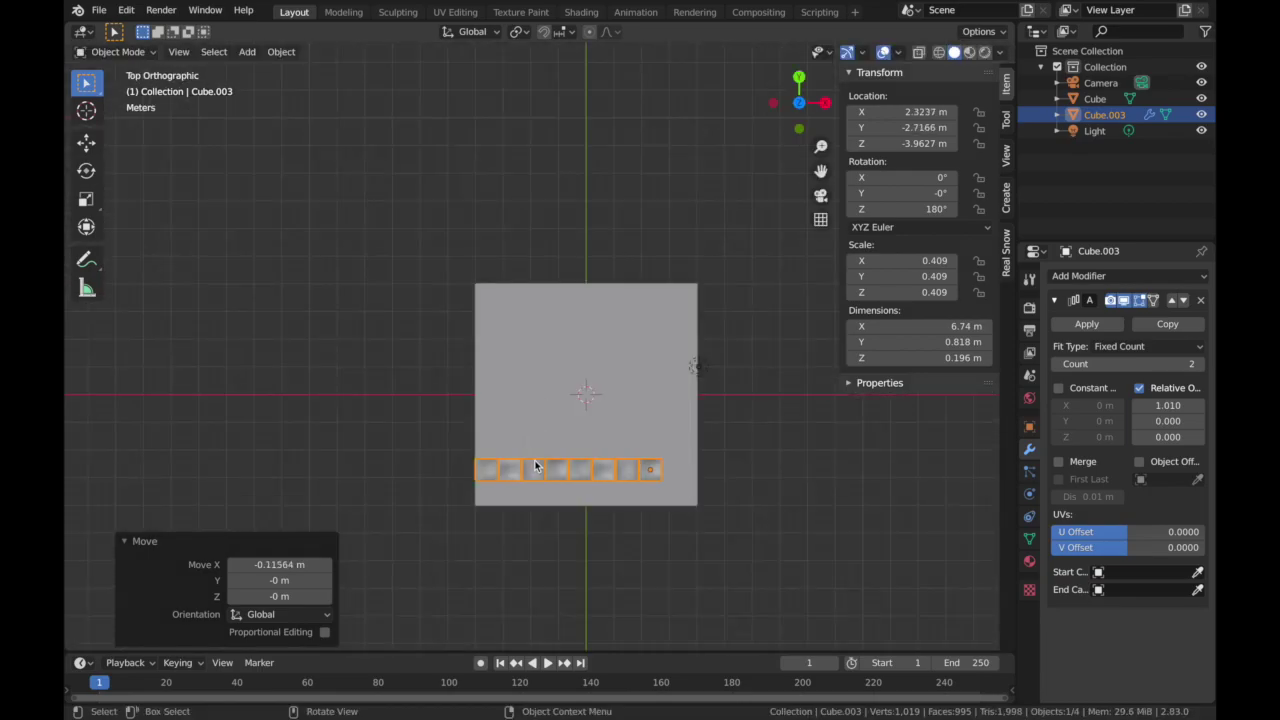
- Move the cushion row about -0.87 m along Y to line up with the floor's front edge
key("g")
key("y")
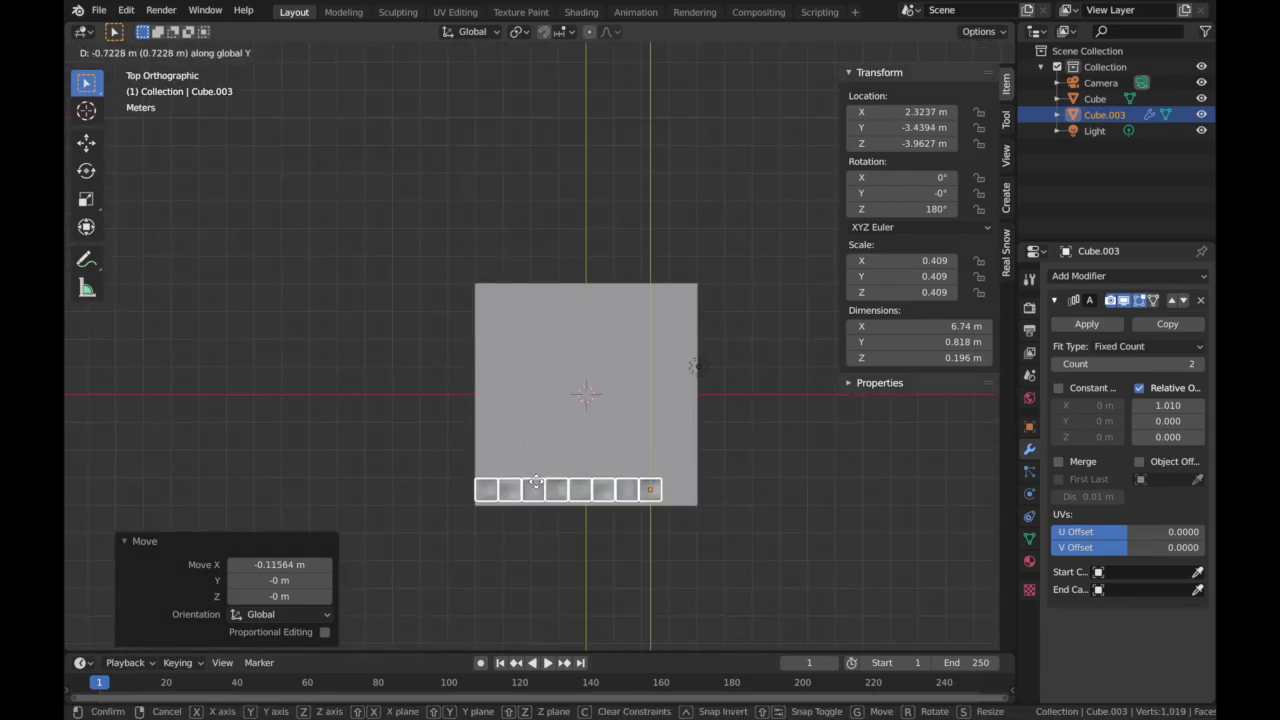
left_click(536, 489)
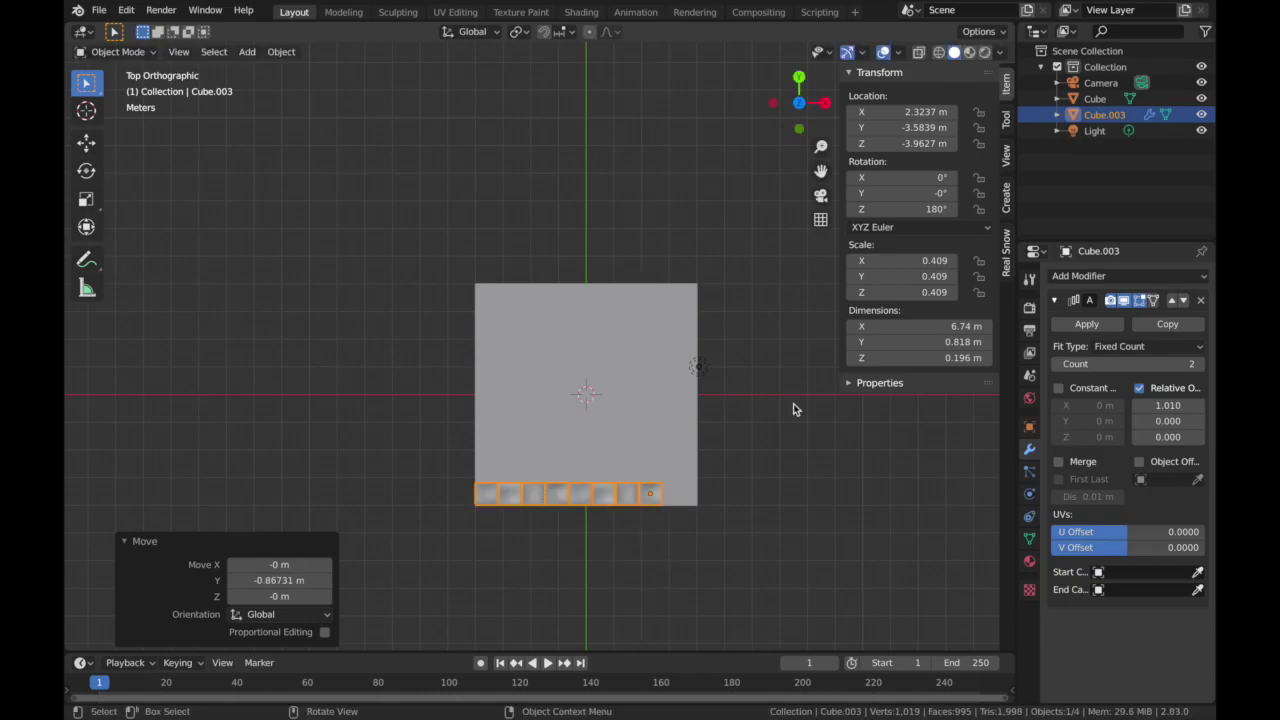
- Add a second Array modifier to the cushion row
middle_click_drag(691, 464, 668, 360)
left_click(820, 196)
scroll(558, 317, "up", 1)
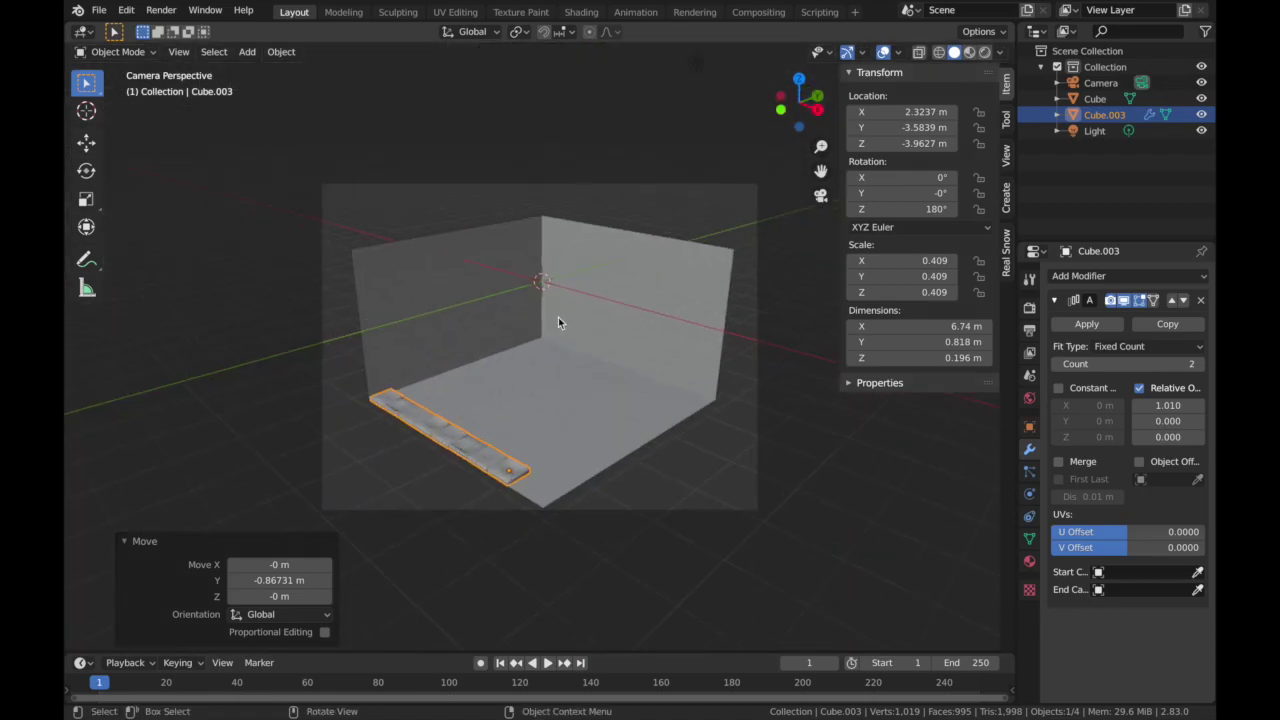
scroll(558, 322, "up", 2)
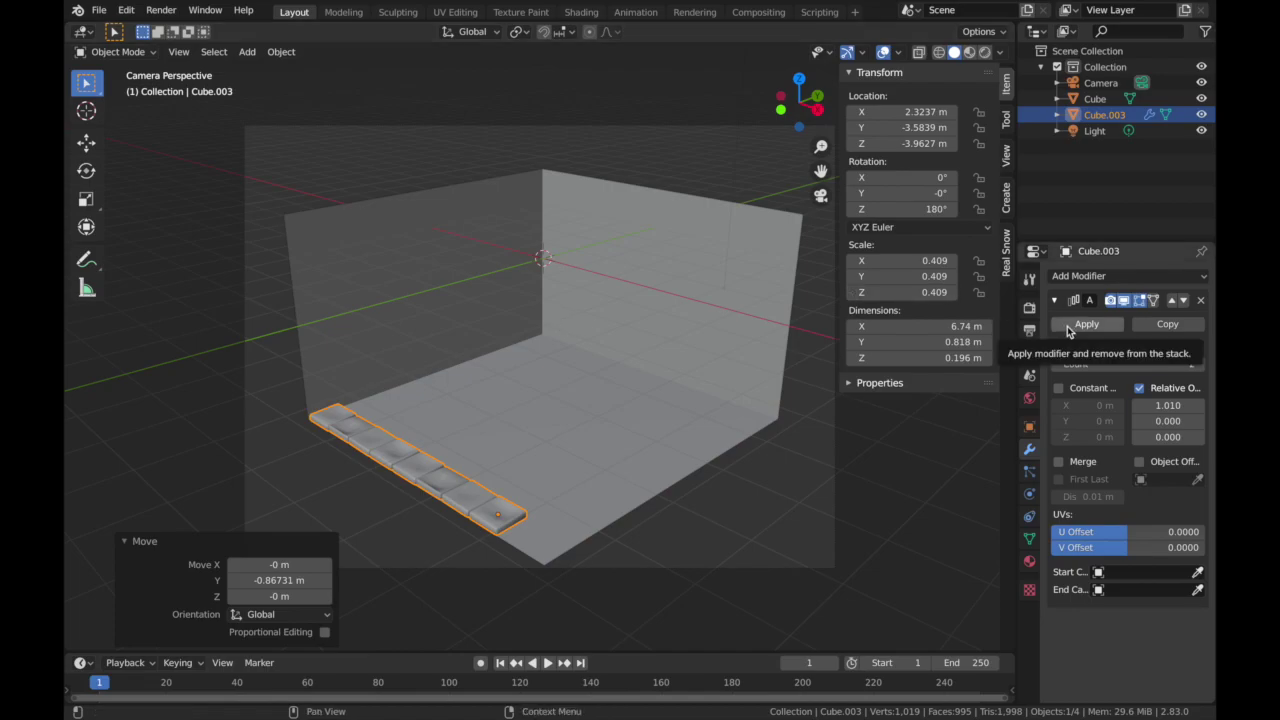
left_click(1128, 275)
left_click(915, 312)
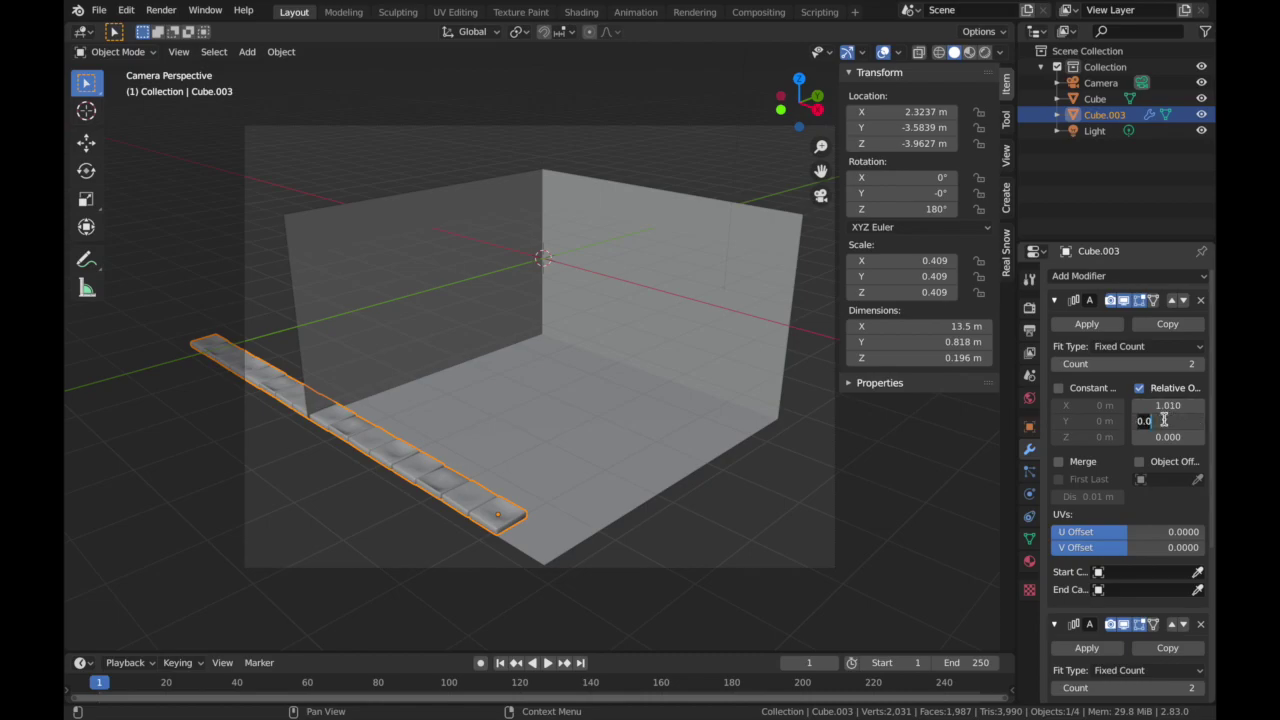
left_click_drag(1165, 420, 1195, 420)
key("ctrl+z")
scroll(1116, 503, "down", 4)
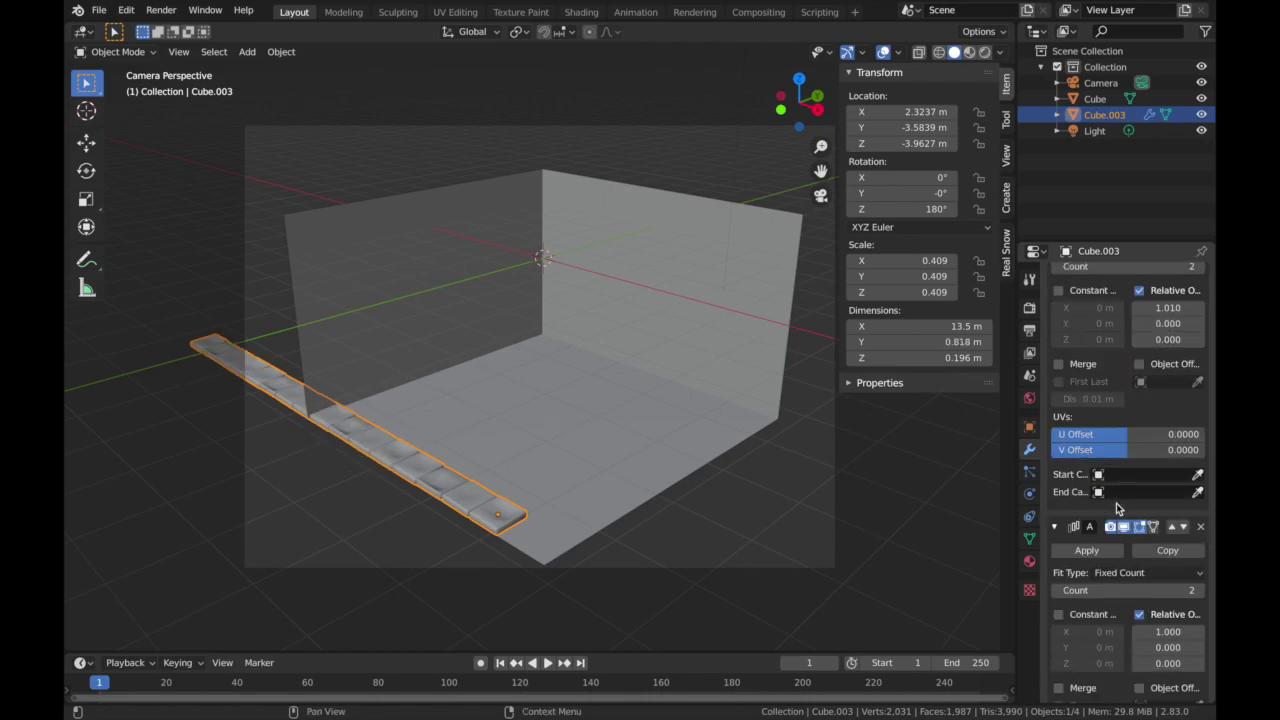
- Set the second Array modifier's relative offset to 0 on X and 1 on Y
left_click(1158, 561)
type("0")
key("Return")
left_click(1158, 578)
type("1")
key("Return")
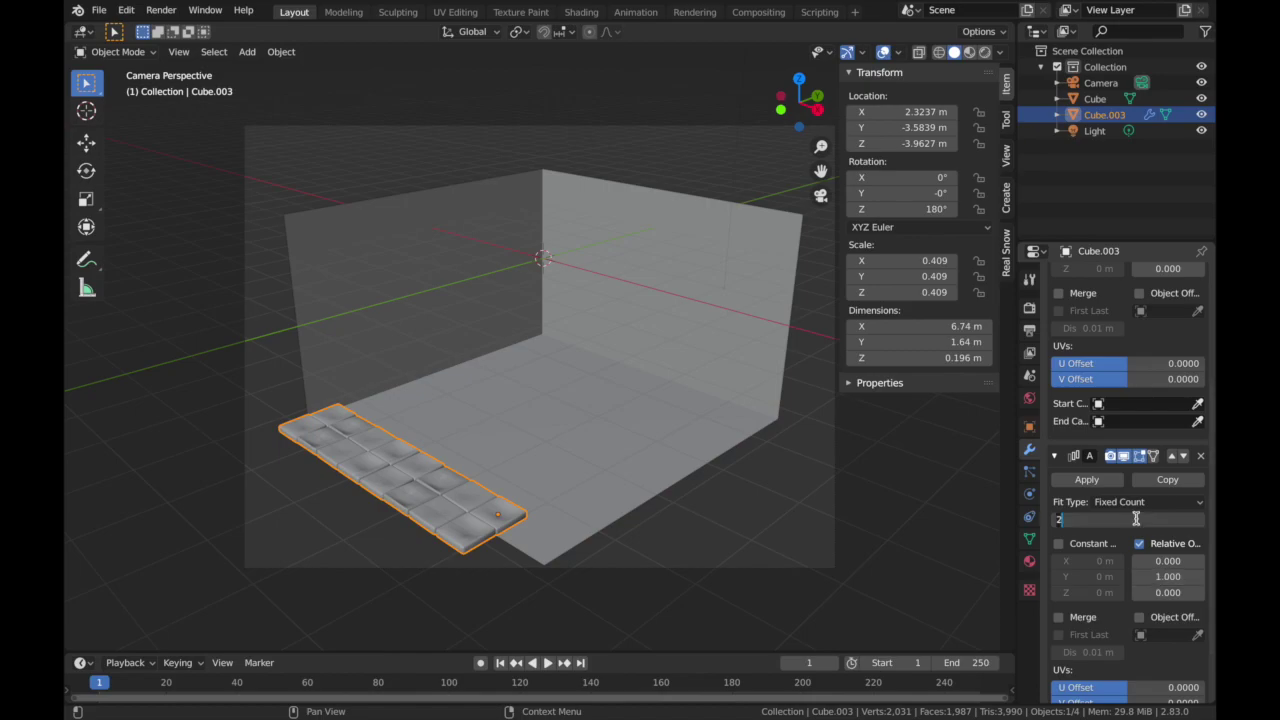
- Remove the second Array modifier from the cushion row
key("Return")
key("g")
key("x")
right_click(415, 502)
left_click(1200, 459)
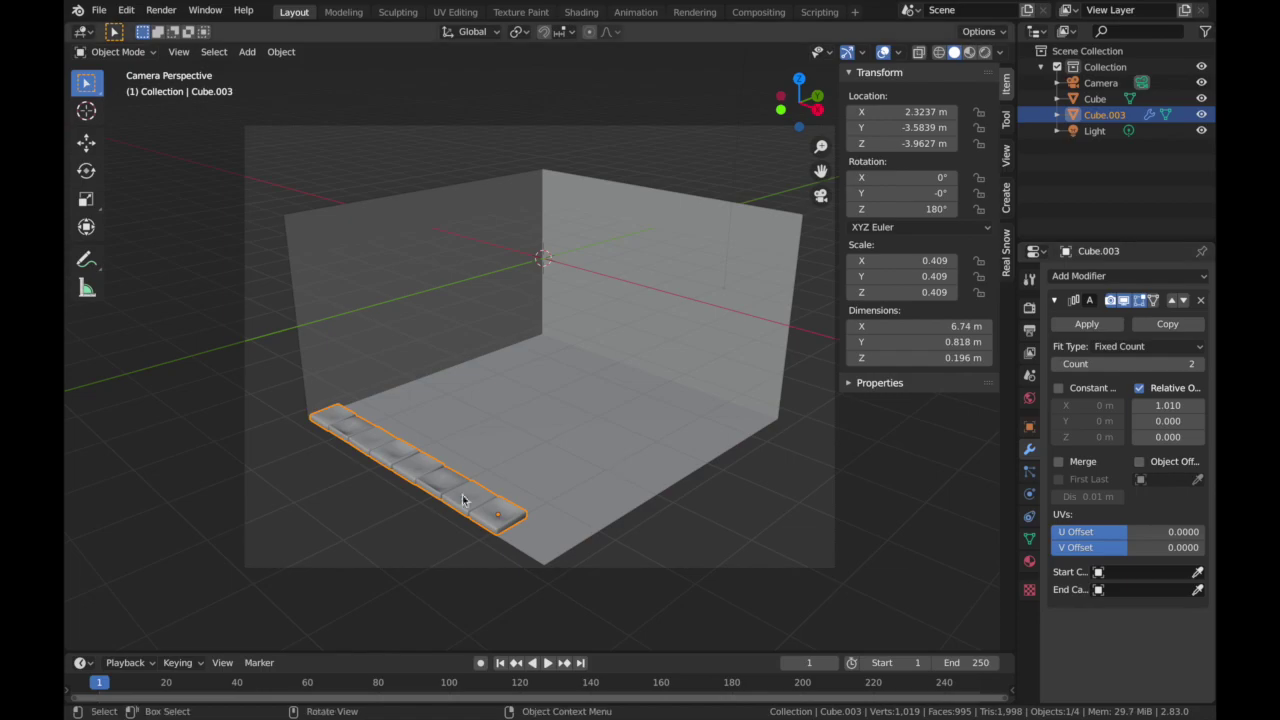
- Duplicate the cushion row and move the copy about 5.56 m along X
key("shift+d")
key("x")
right_click(446, 487)
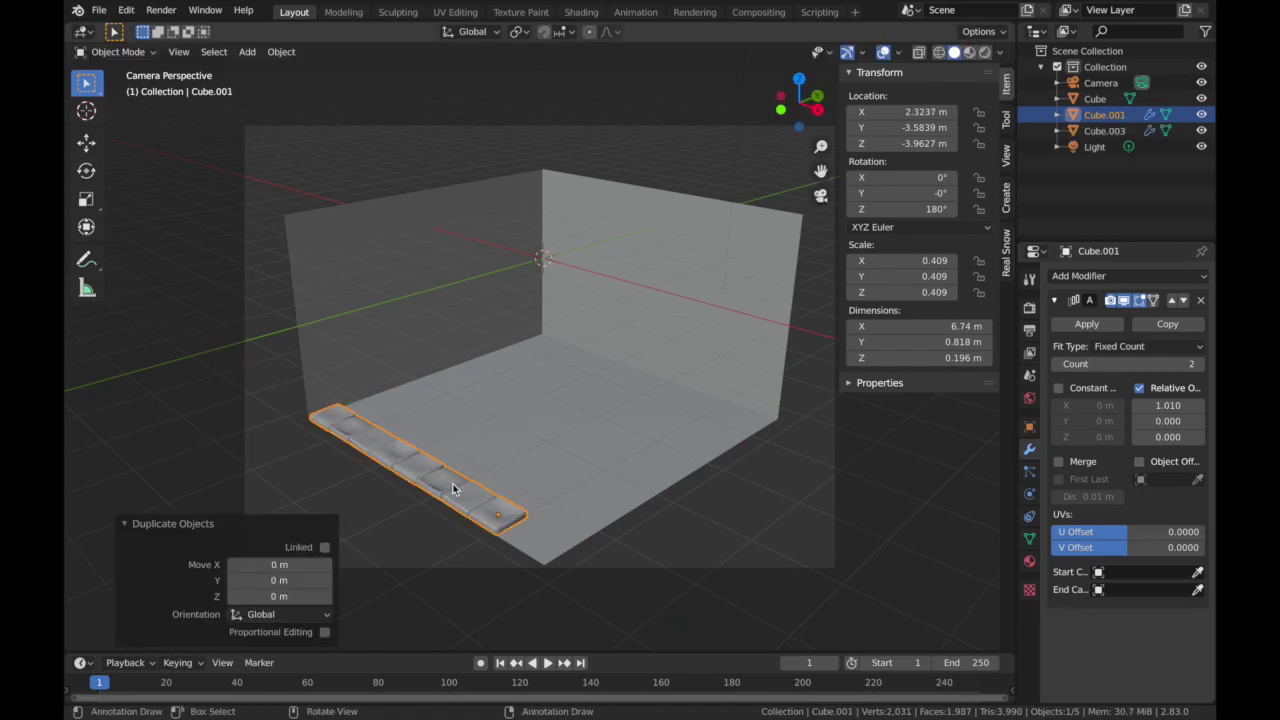
middle_click_drag(443, 480, 503, 463)
left_click(799, 91)
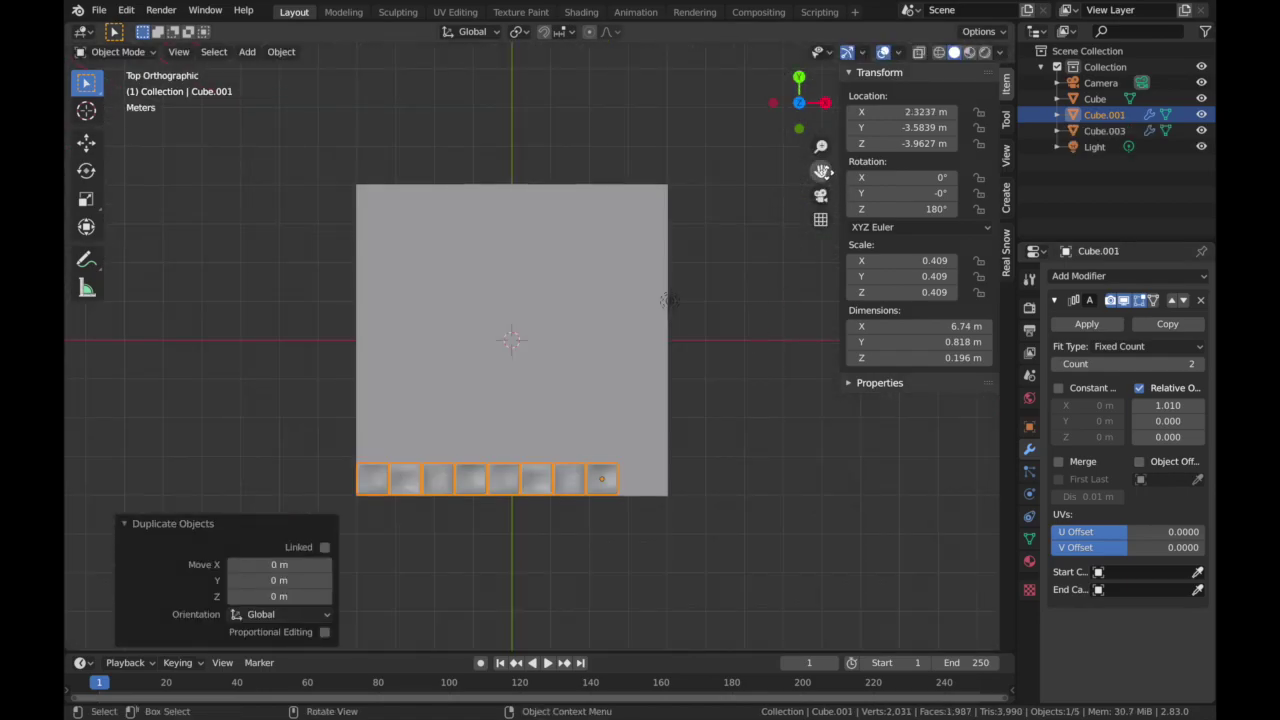
left_click_drag(821, 171, 775, 94)
scroll(659, 259, "up", 1)
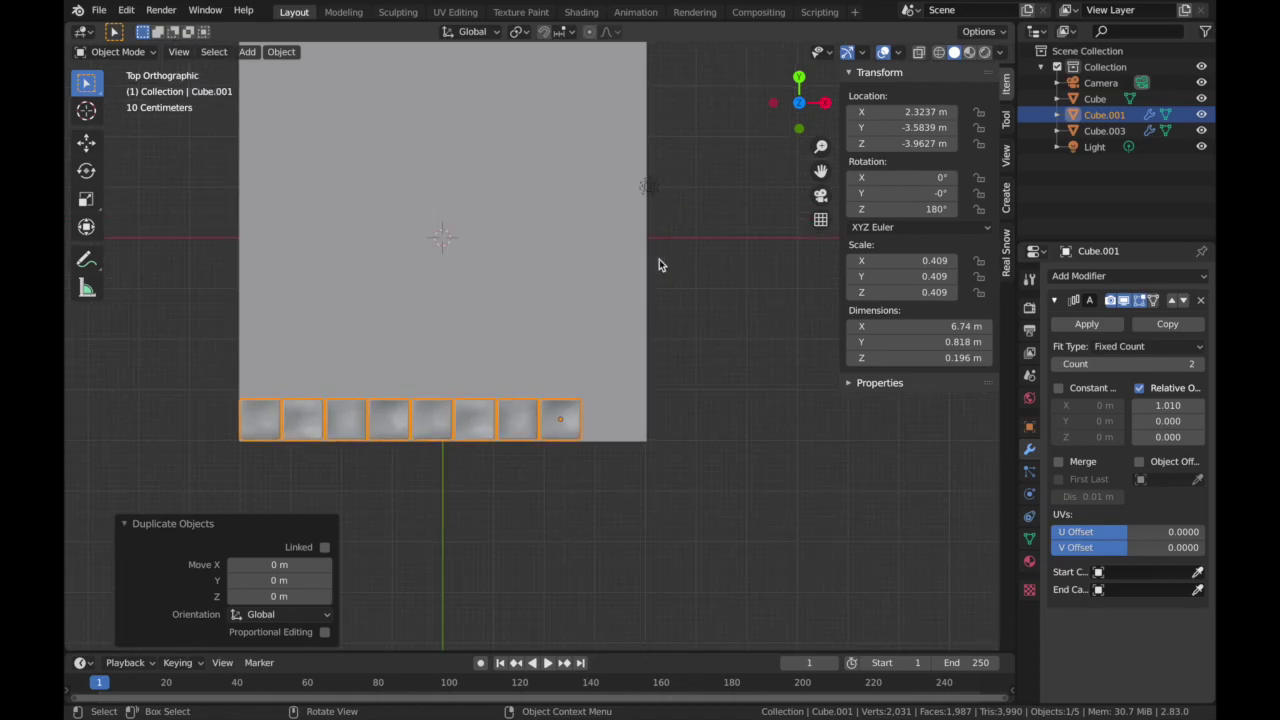
key("shift+d")
key("x")
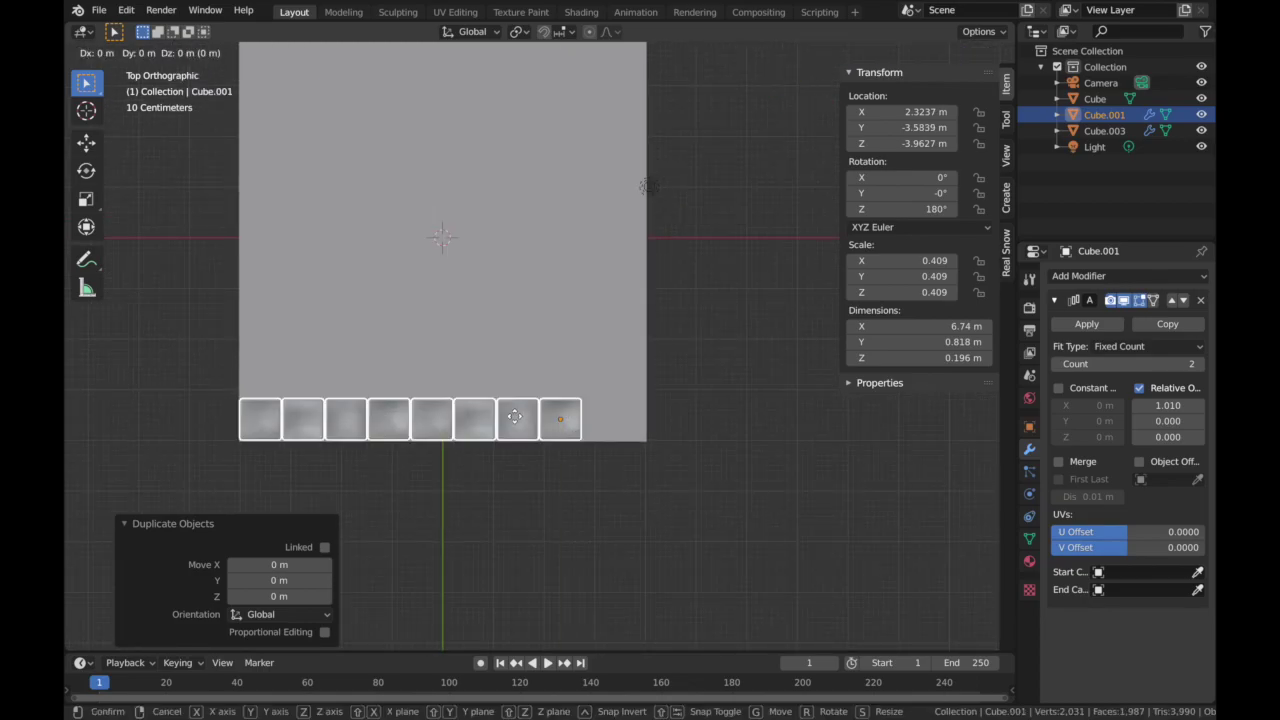
left_click(797, 433)
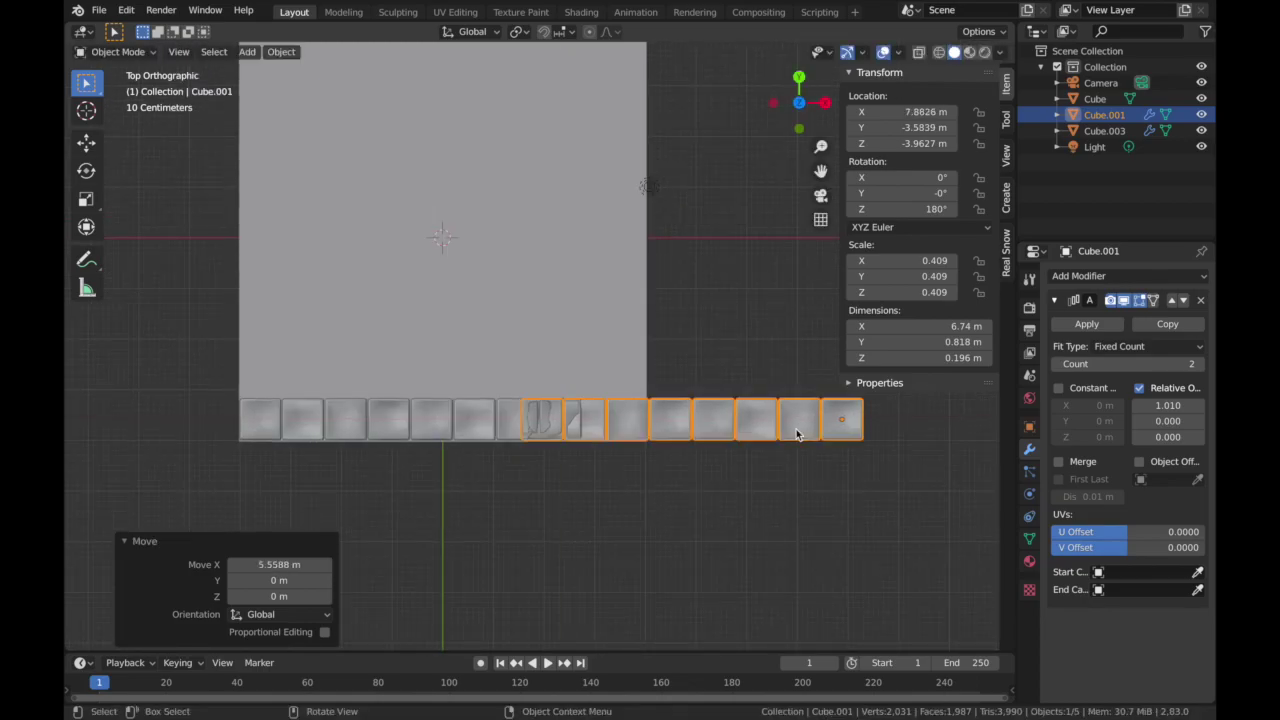
- Delete the copied cushion row that extends past the floor
key("x")
left_click(752, 428)
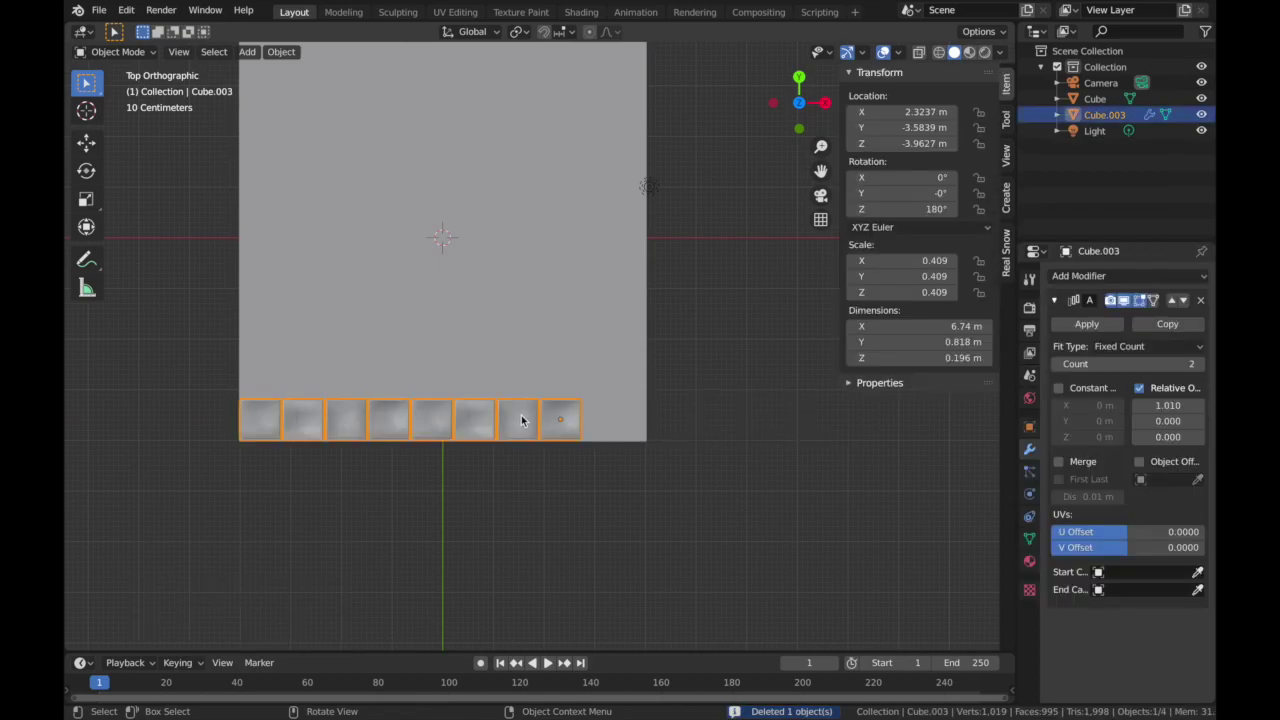
left_click(632, 474)
- Slide the cushion row along X to the opposite floor edge, to an X location of about 3.59 m
left_click(514, 420)
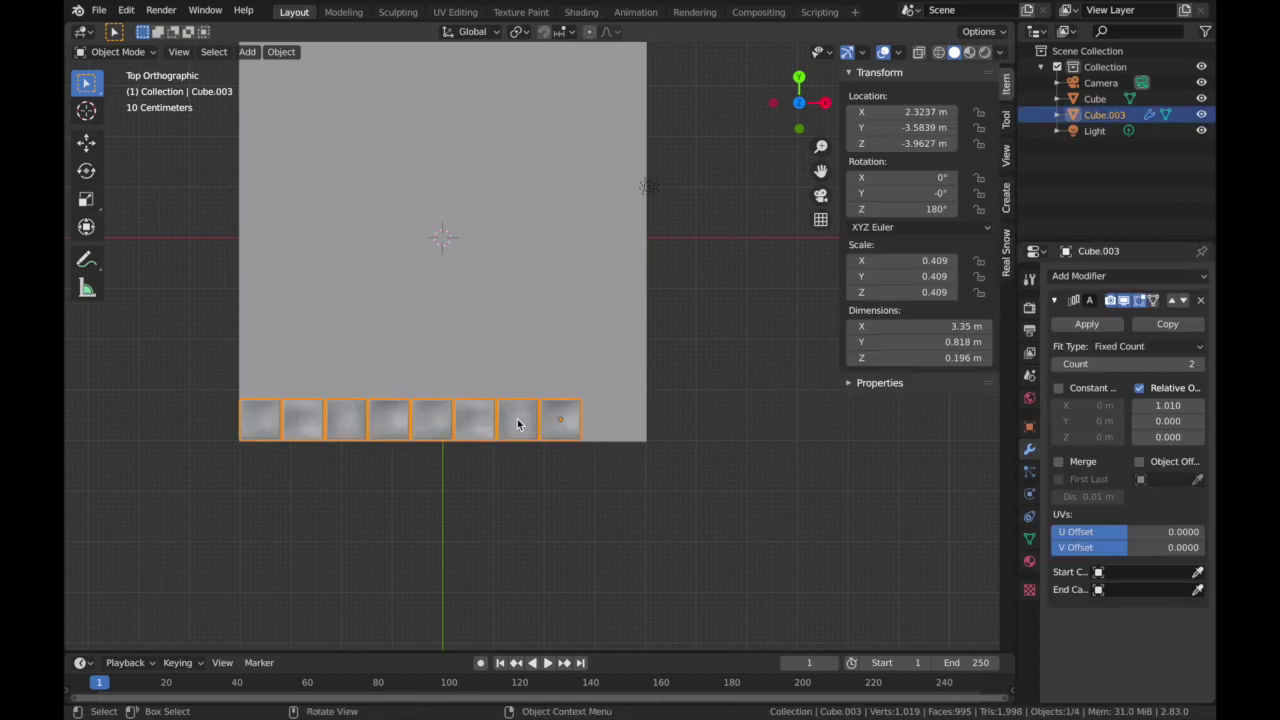
key("g")
key("x")
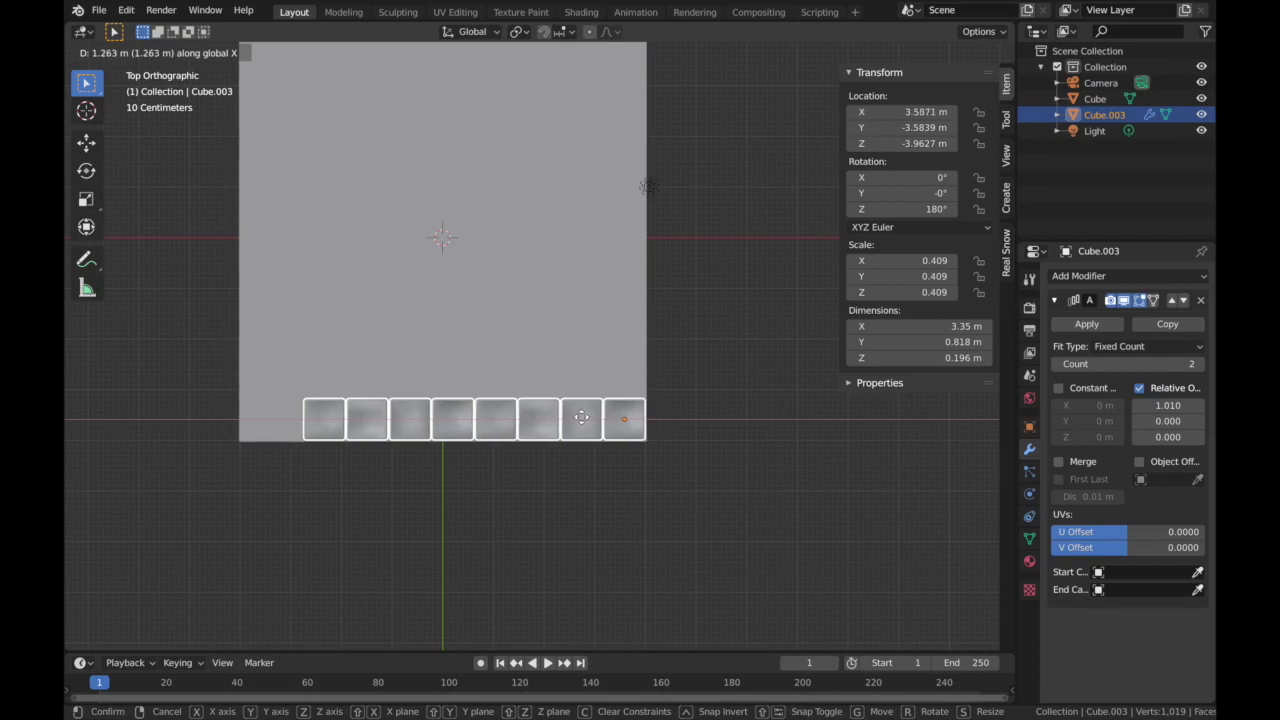
left_click(628, 420)
- Apply the cushion row's Array modifier in Object Mode and enter Edit Mode with X-ray turned on
left_click(118, 52)
left_click(111, 88)
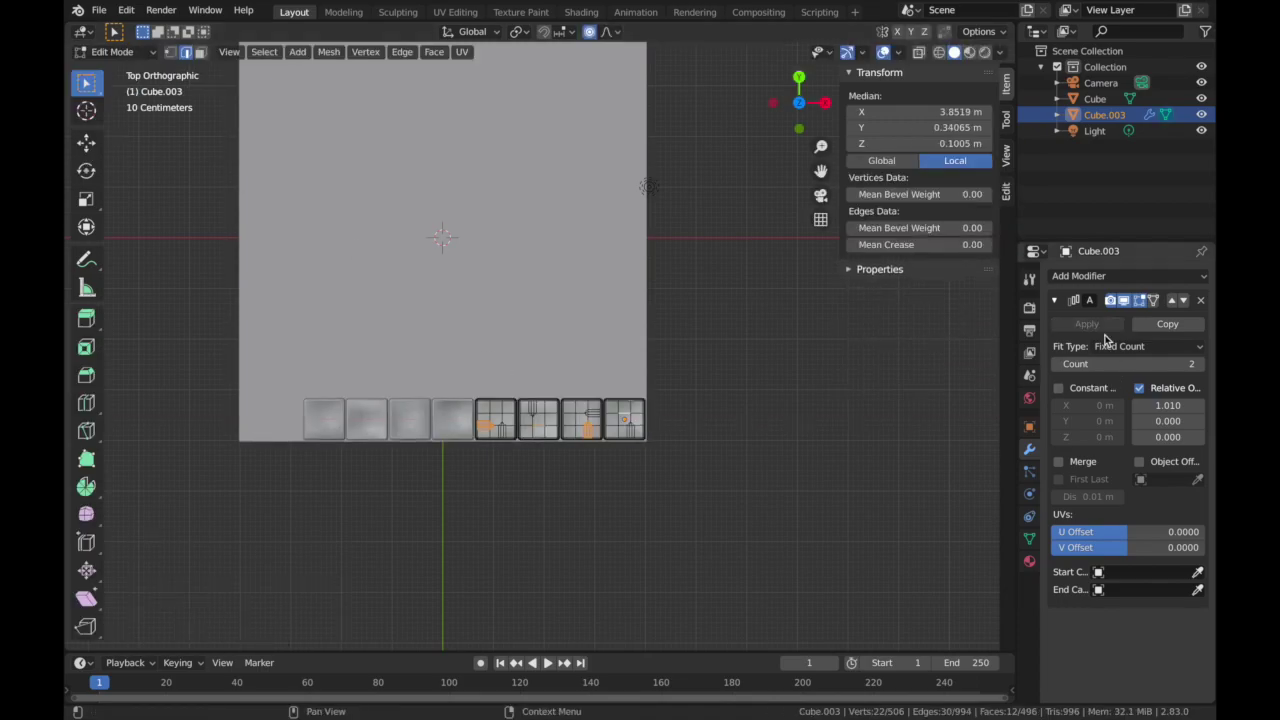
left_click(118, 52)
left_click(111, 70)
left_click(1086, 324)
left_click(118, 52)
left_click(111, 88)
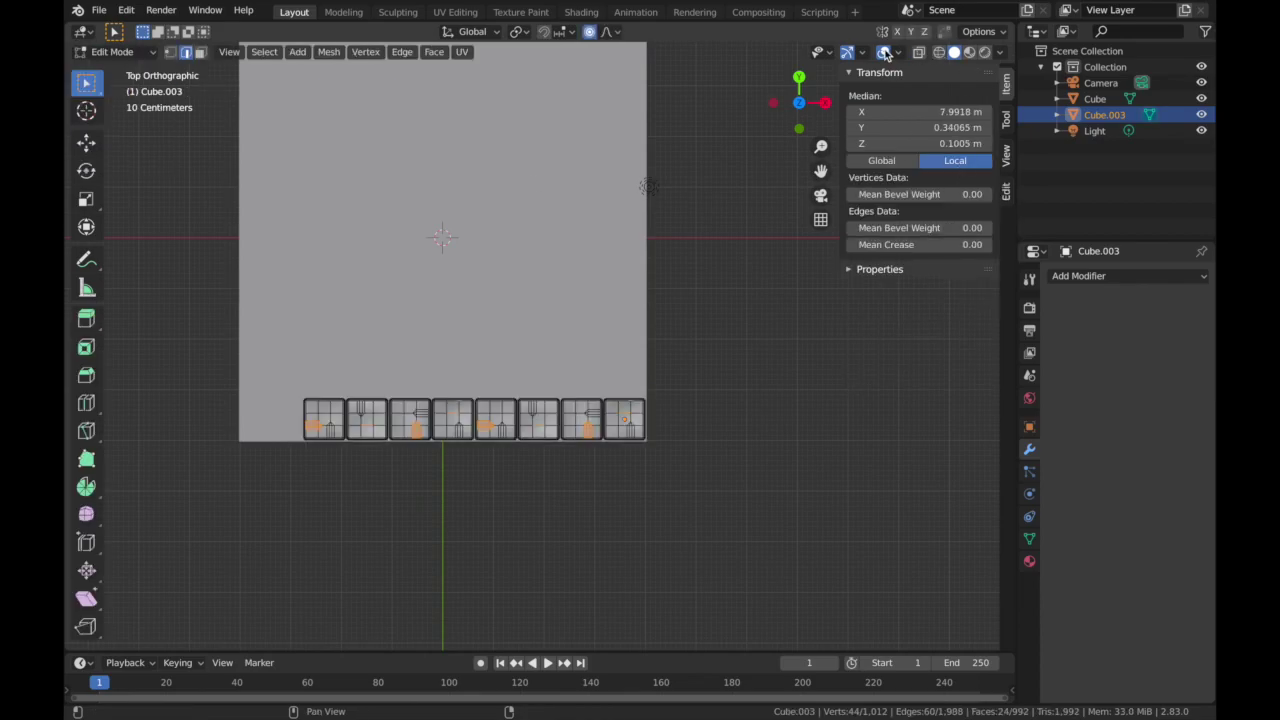
left_click(919, 55)
- Duplicate the cushion at the row's open end and move the copy about -0.80 m along X
scroll(500, 283, "up", 3)
left_click_drag(820, 171, 1035, 115)
left_click_drag(288, 371, 390, 482)
key("shift+d")
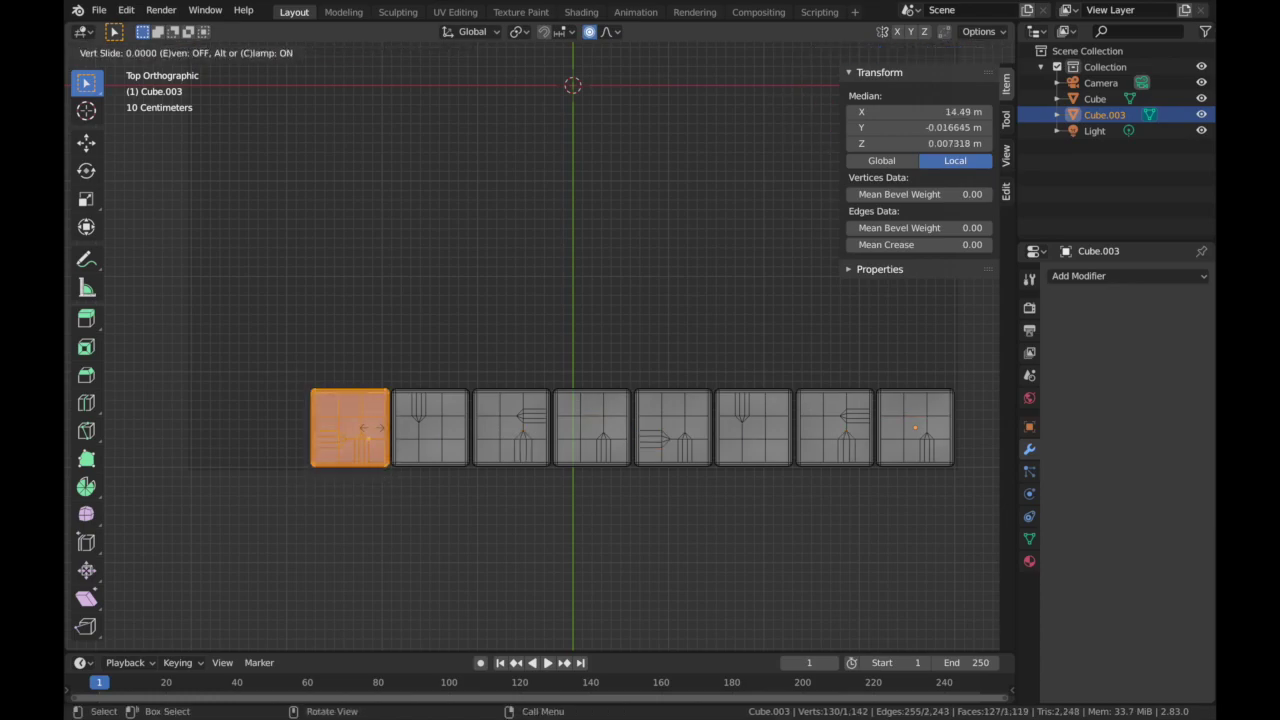
key("Escape")
key("shift+d")
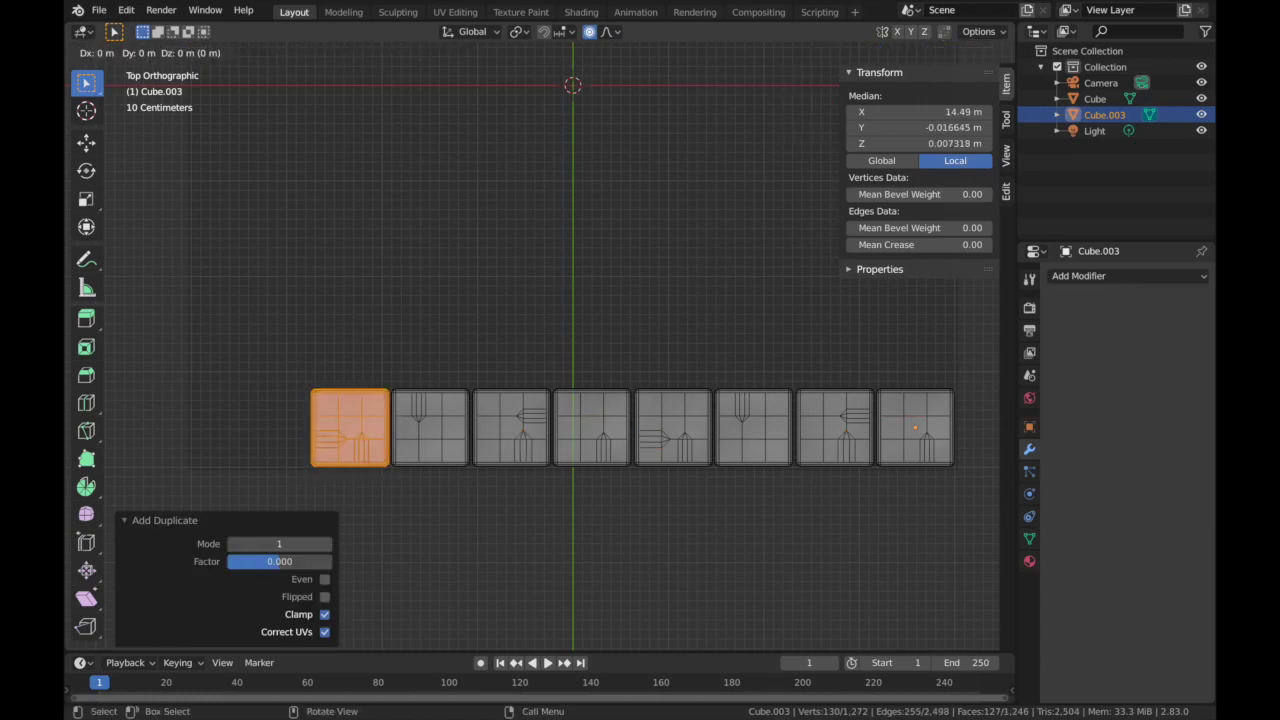
key("Escape")
middle_click_drag(386, 337, 360, 369)
key("g")
key("Escape")
key("g")
key("x")
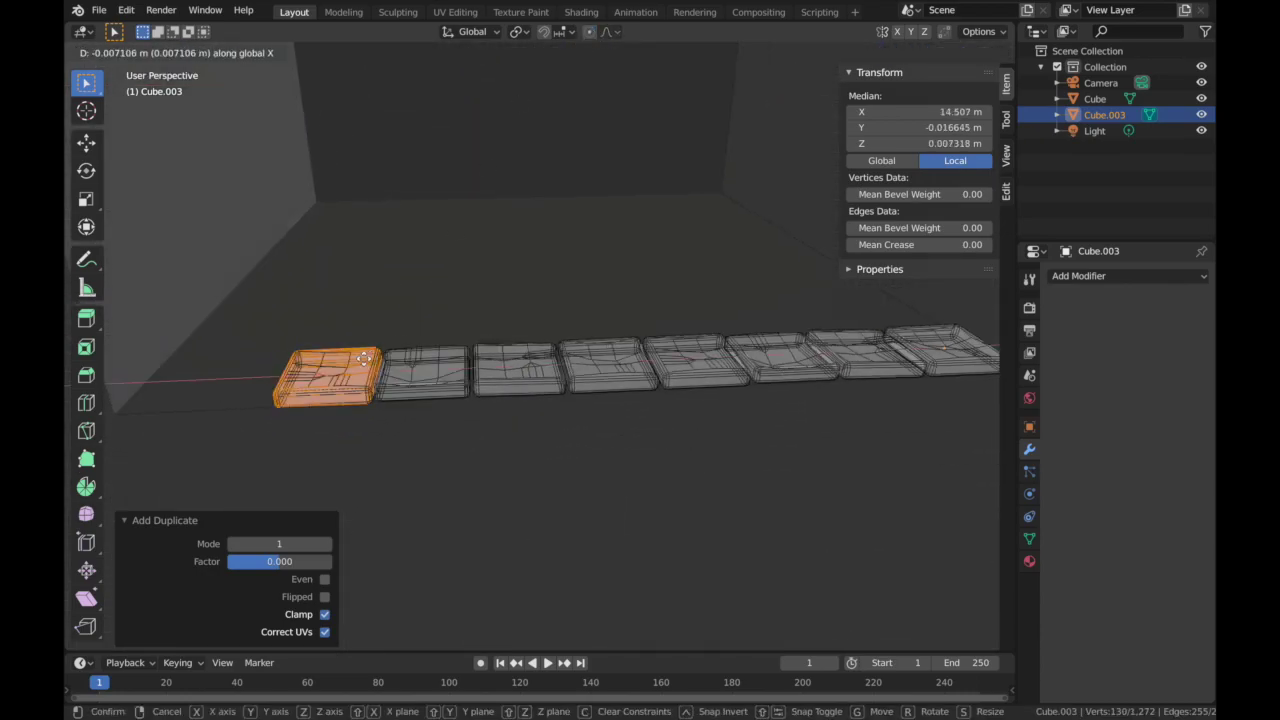
left_click(291, 364)
- Nudge the copied cushion about -0.03 m along X to even out the gap to its neighbour
key("KP_7")
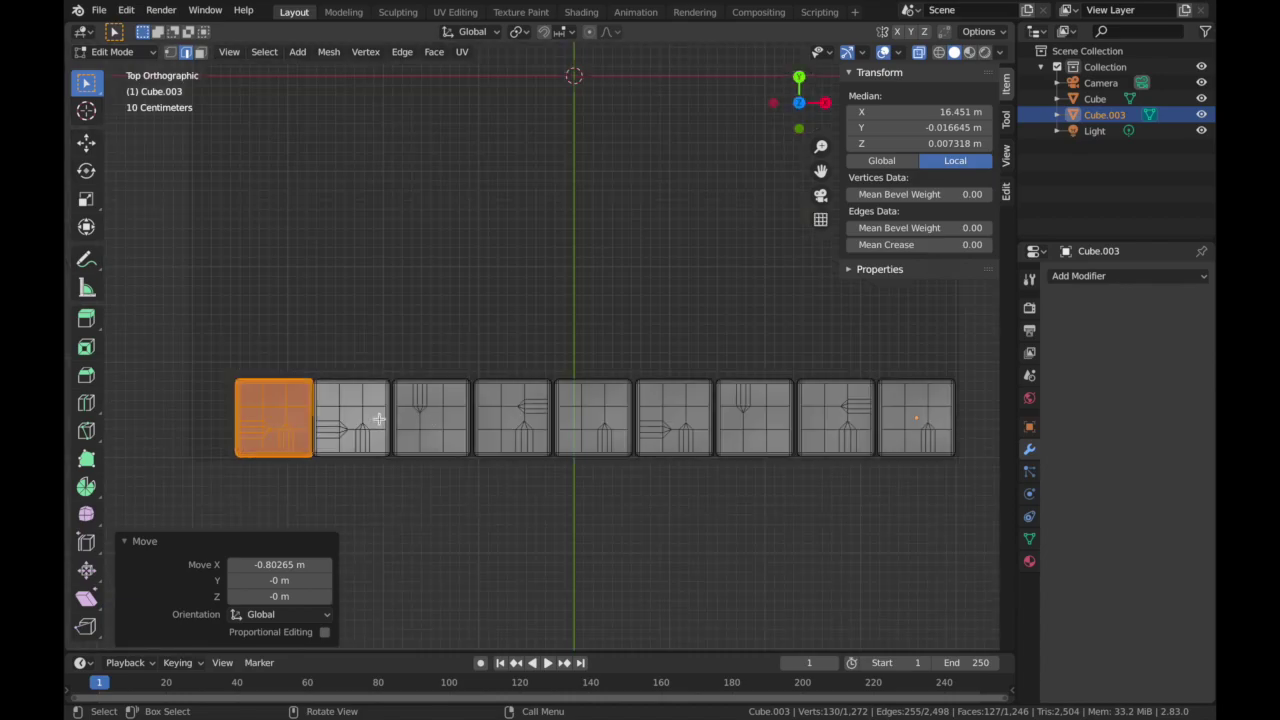
key("g")
key("x")
left_click(375, 420)
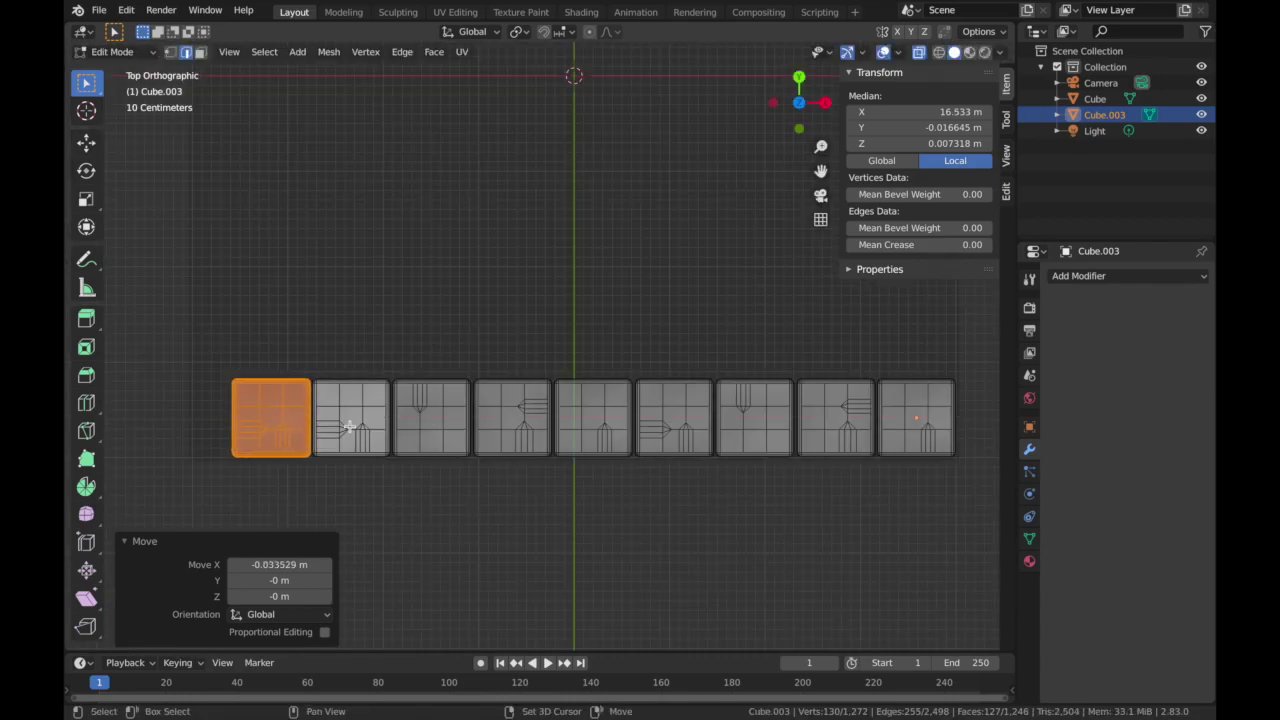
- Duplicate the end cushion again and move the new copy about -0.81 m along X
key("shift+v")
right_click(305, 426)
middle_click_drag(343, 380, 331, 390)
key("g")
right_click(267, 382)
key("g")
key("x")
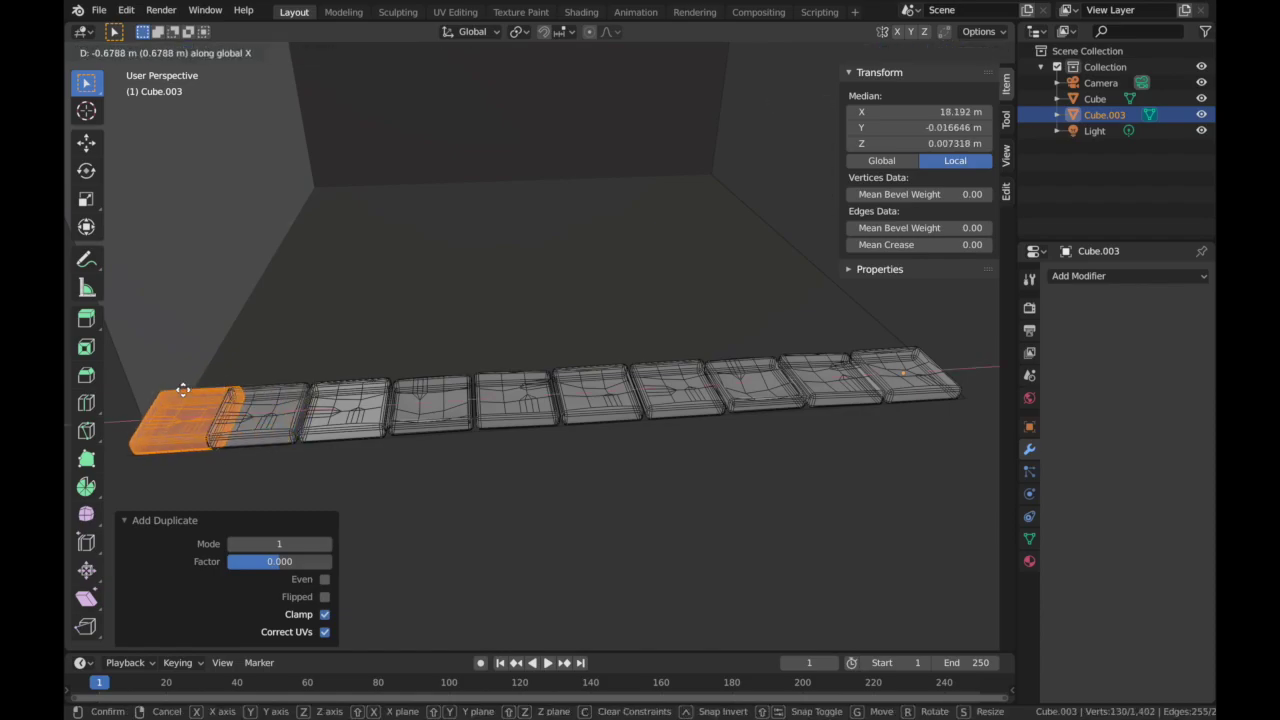
left_click(182, 390)
- Fine-tune the newest end cushion along X, rotate it about Z, and return to Object Mode
left_click(800, 80)
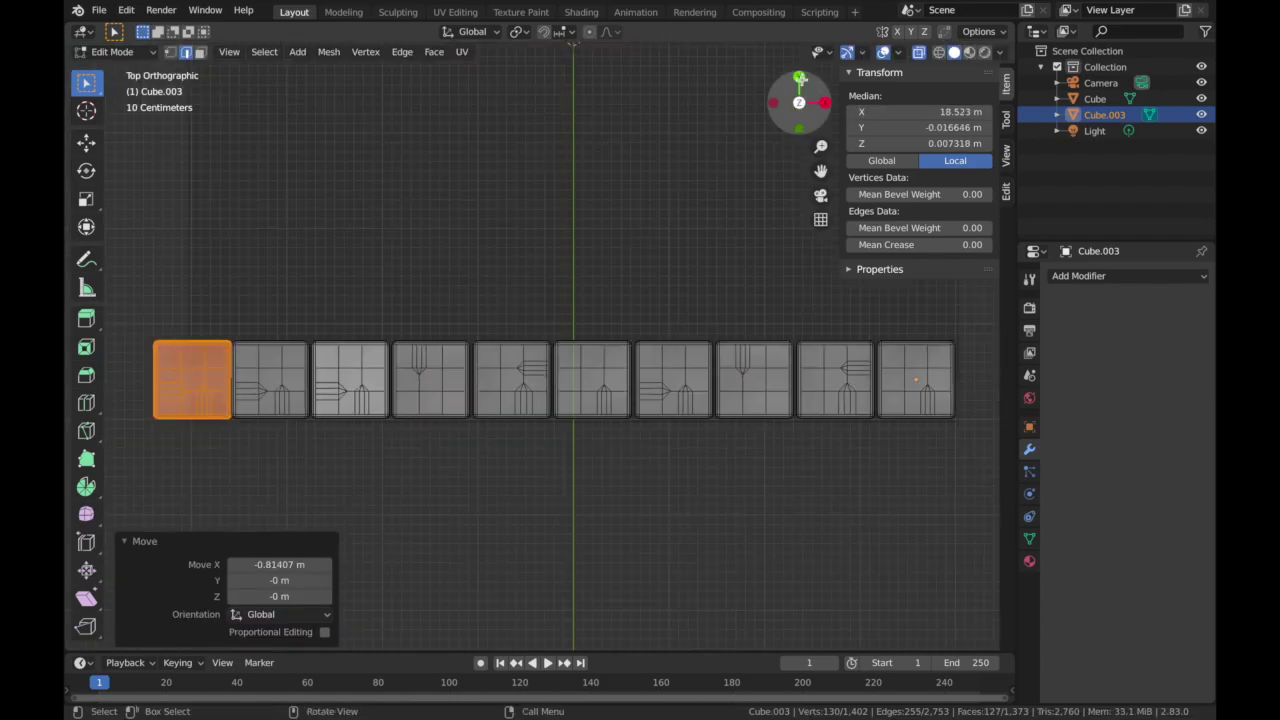
key("g")
key("x")
left_click(387, 287)
key("r")
key("z")
key("Return")
middle_click_drag(397, 297, 143, 57)
key("Tab")
- Duplicate the whole cushion row and move the copy about 0.94 m along Y
left_click(821, 195)
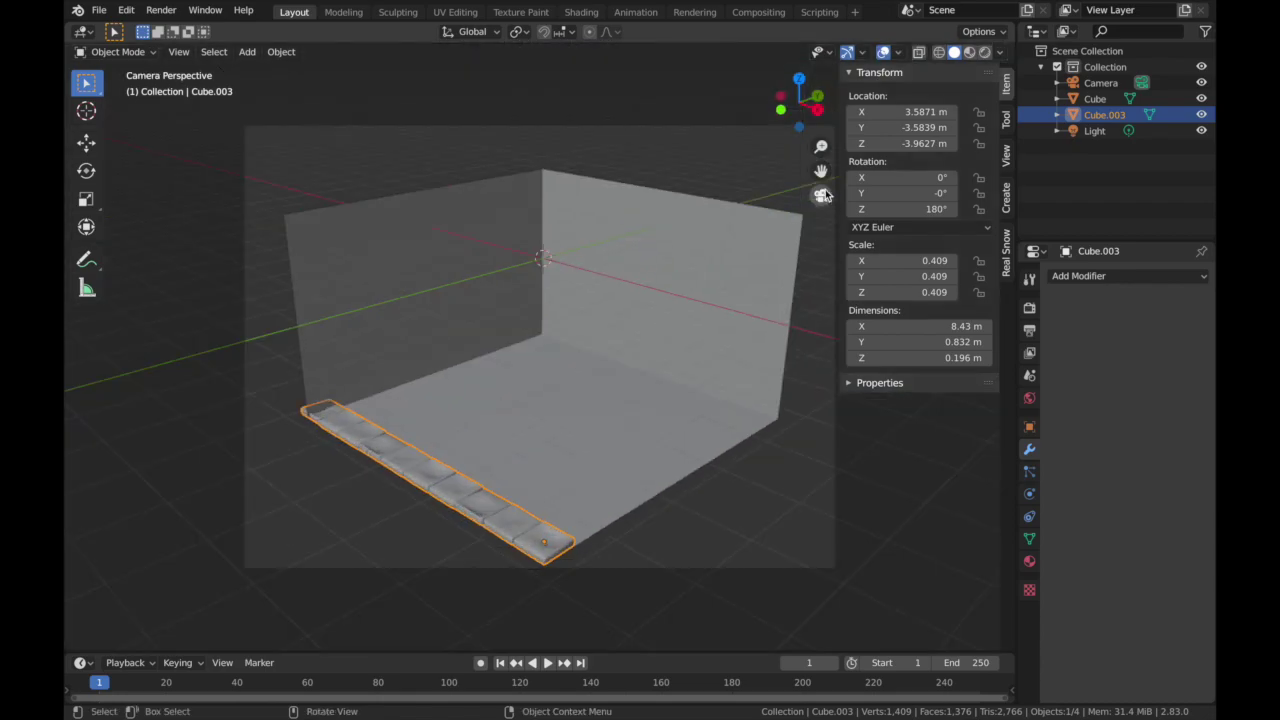
left_click(884, 53)
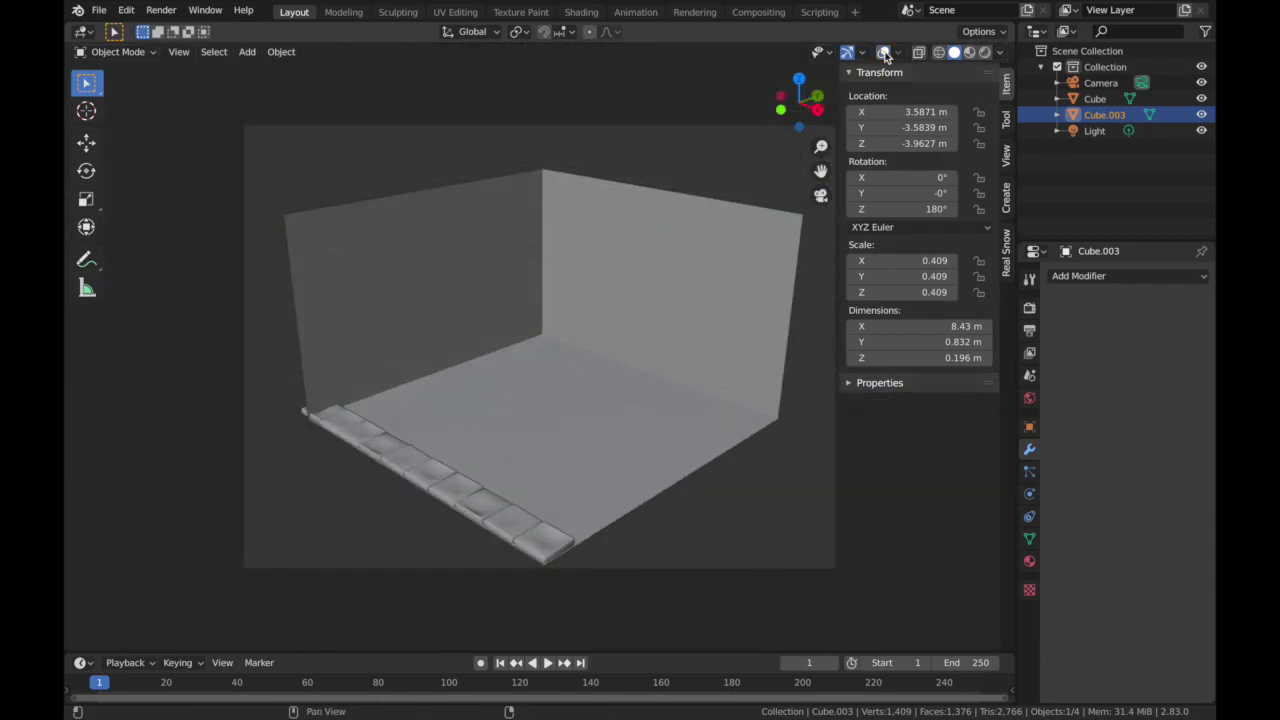
left_click(558, 530)
left_click(884, 53)
left_click(529, 540)
left_click(1117, 279)
key("shift+d")
key("y")
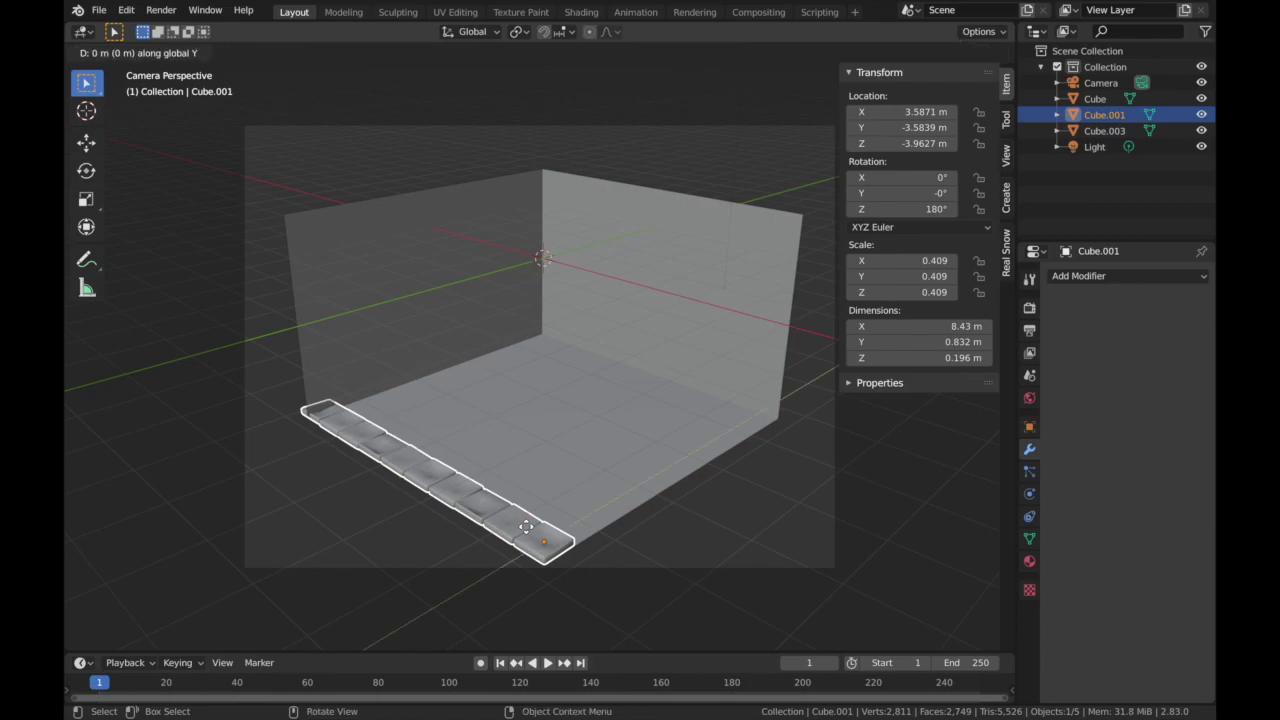
left_click(565, 518)
- Move the copied row closer to the first one, to a Y location of about -2.73 m
key("KP_7")
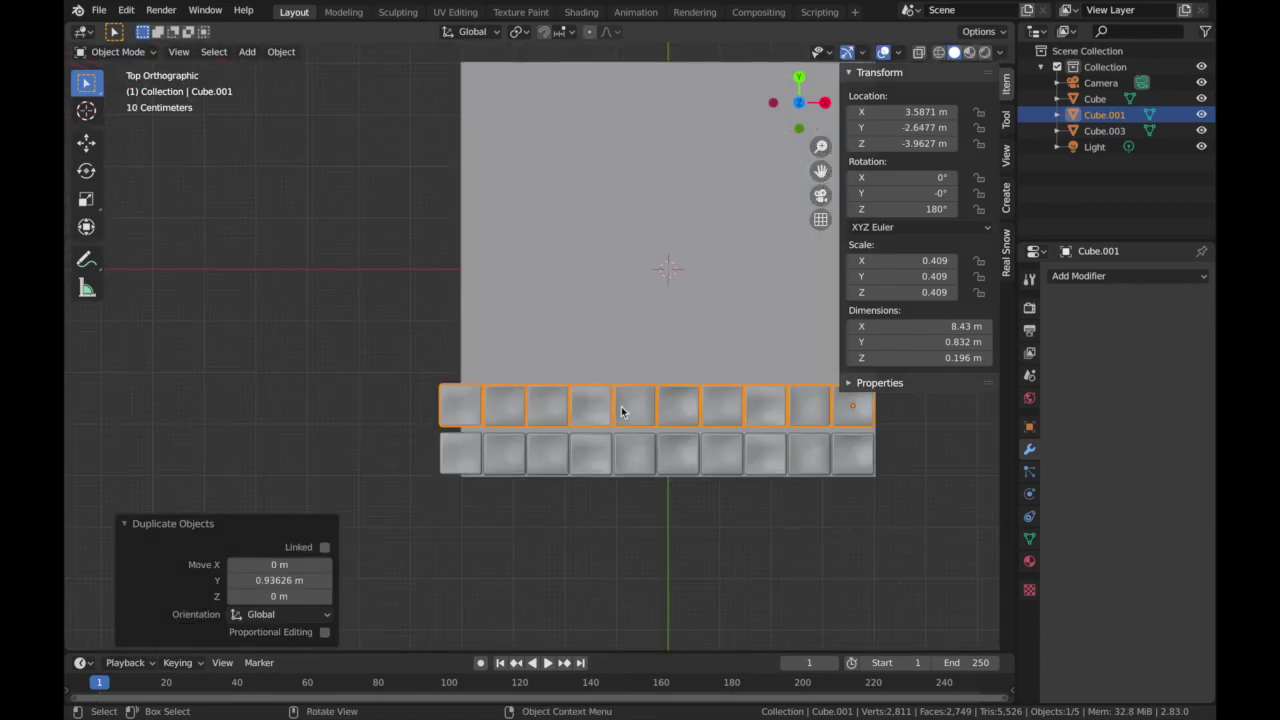
key("g")
key("y")
left_click(621, 412)
- Rotate the copied row 180° and align it with the first row at an X location of about -4.02 m
type("r180")
key("Return")
key("g")
key("x")
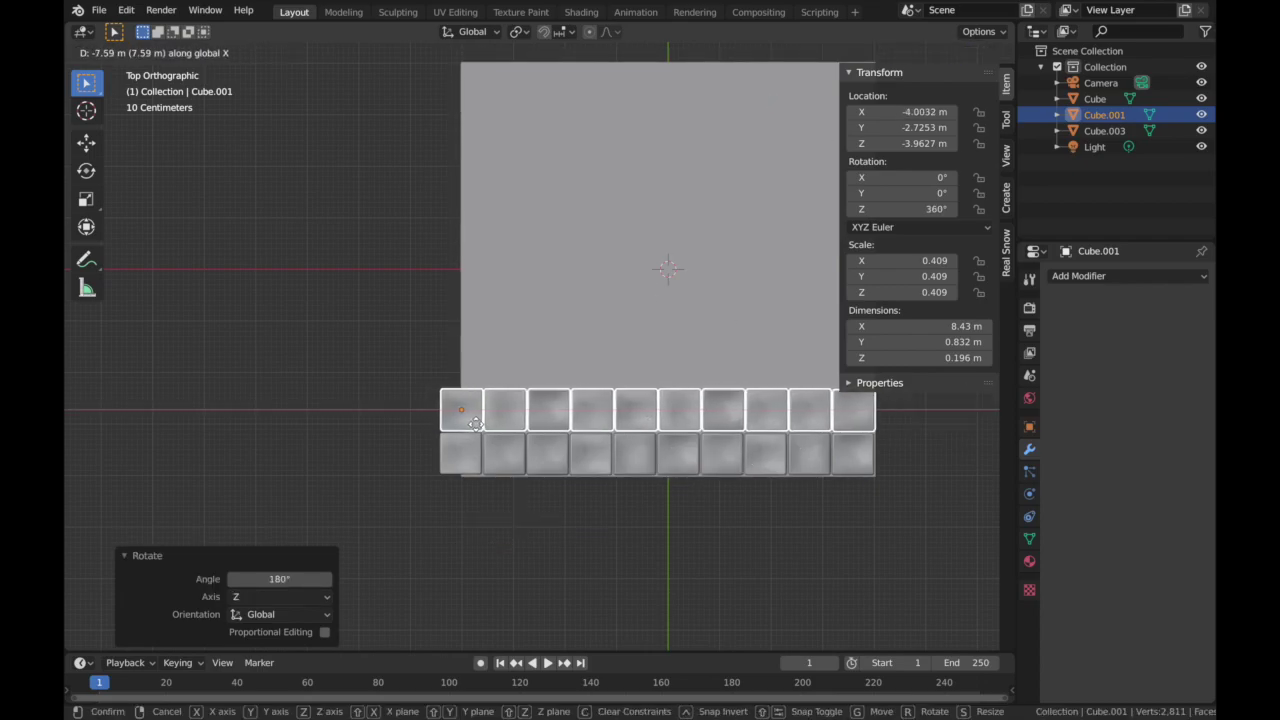
left_click(476, 424)
- Select both cushion rows together in the camera view
middle_click_drag(860, 494, 875, 218)
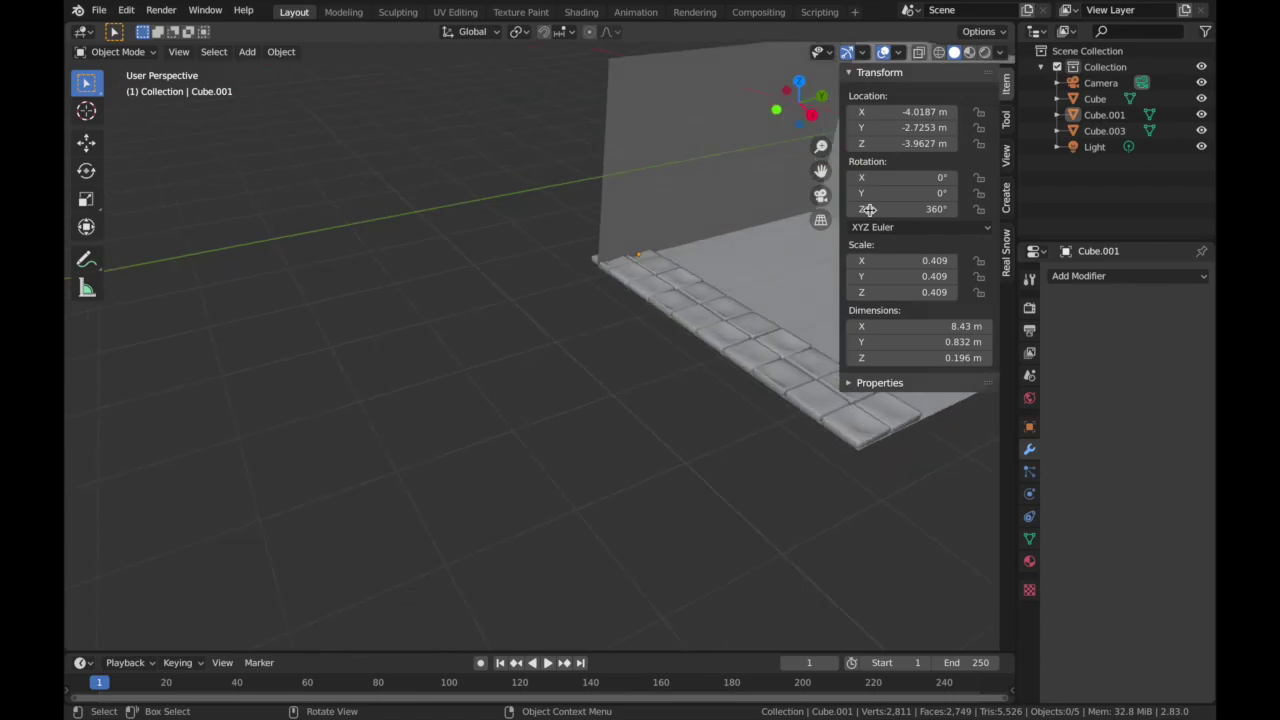
key("KP_0")
left_click(440, 465)
left_click(456, 462, "shift")
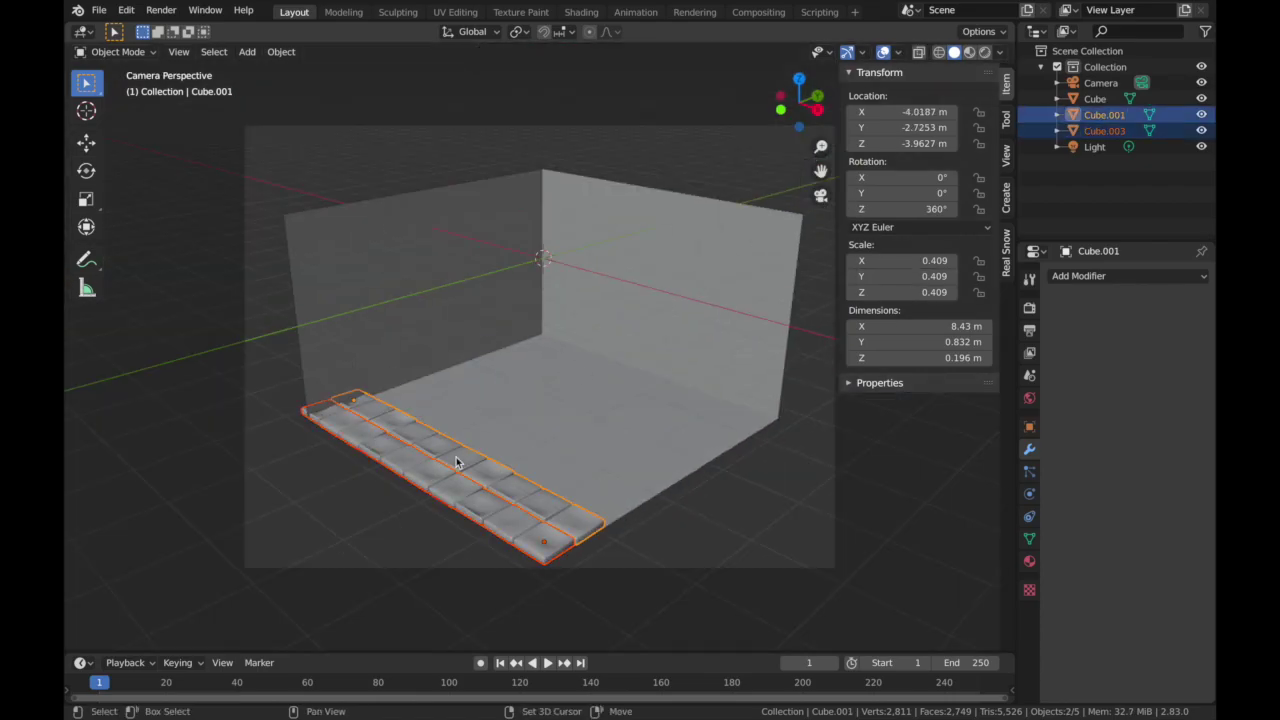
left_click(1133, 275)
left_click(880, 313)
left_click(1199, 297)
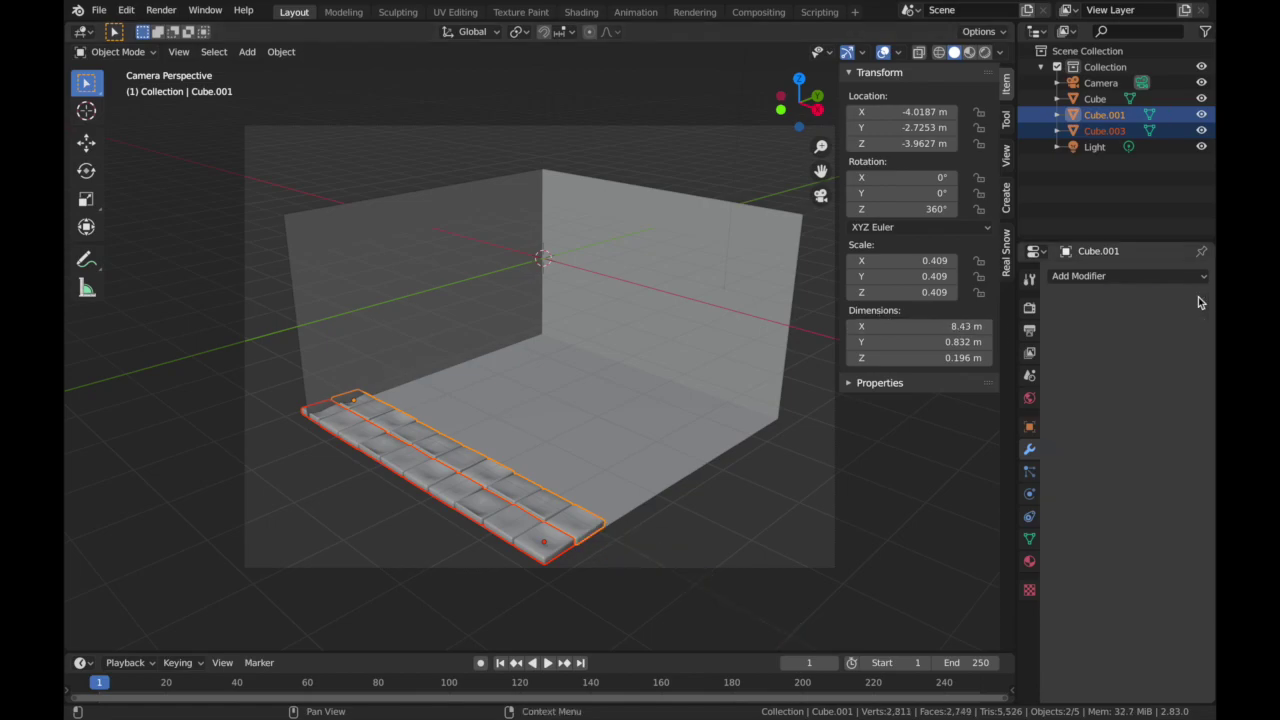
- Join the two cushion rows and add an Array modifier with relative offsets of 0 on X and 1 on Y
key("ctrl+j")
left_click(1092, 277)
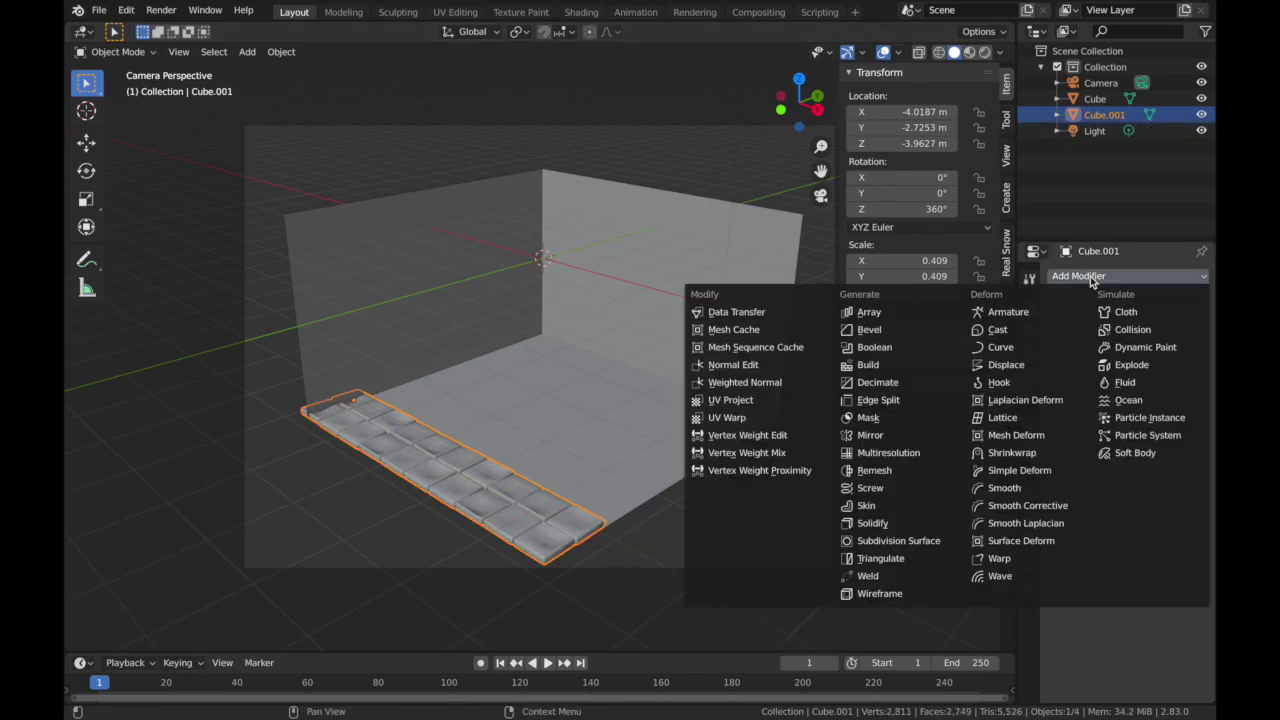
left_click(894, 316)
type("0")
key("Return")
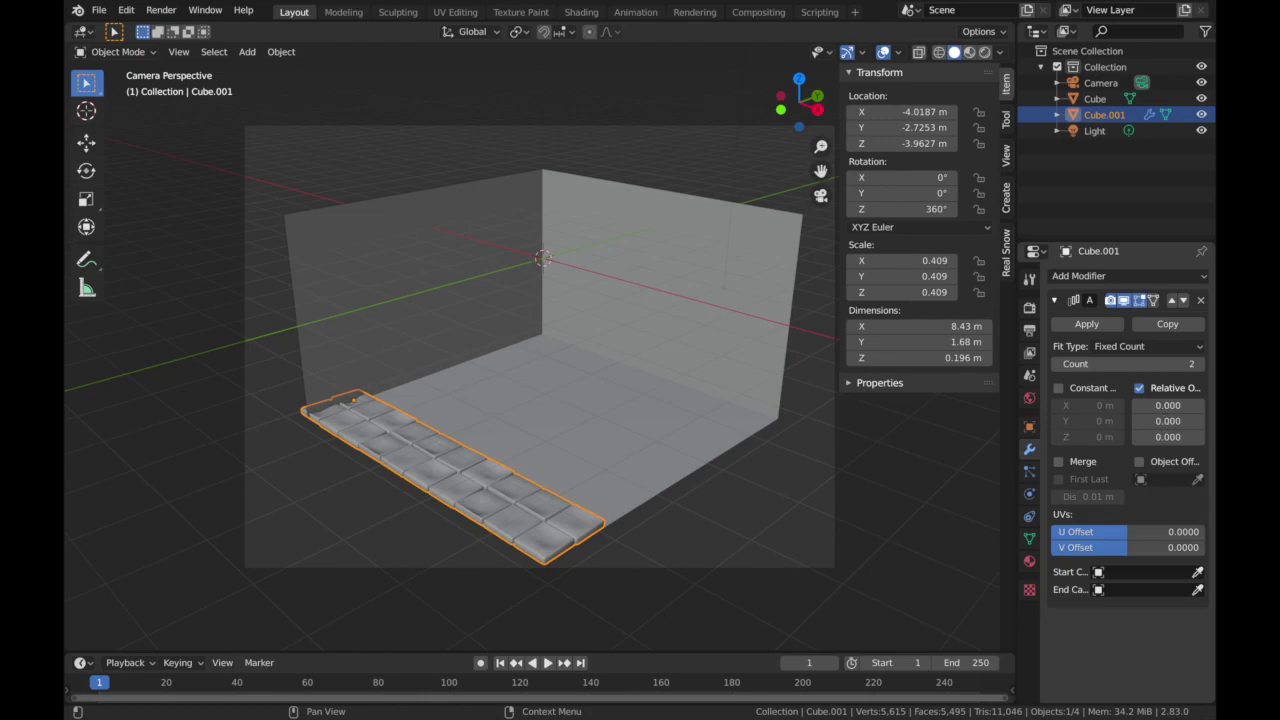
left_click(1164, 421)
type("1")
key("Return")
- Set the cushion array's relative Y offset to 1.02 and its count to 5 so the rows cover the floor
left_click(799, 78)
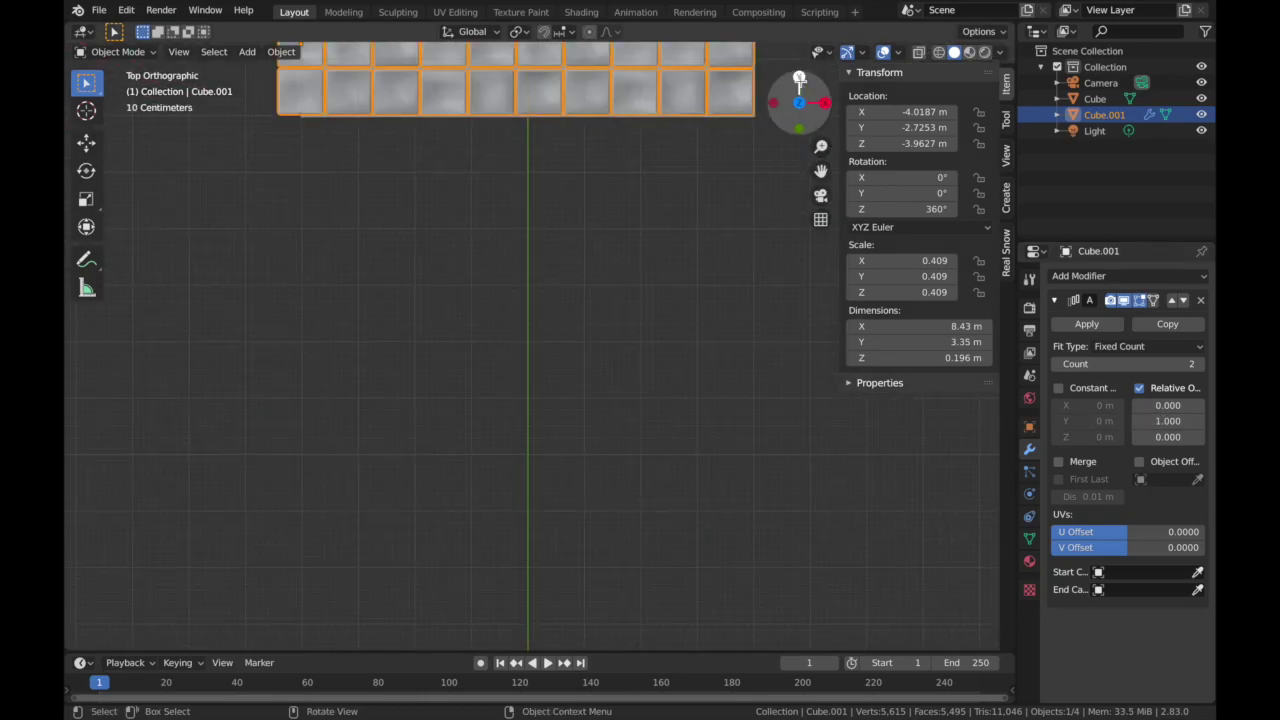
left_click_drag(821, 172, 769, 437)
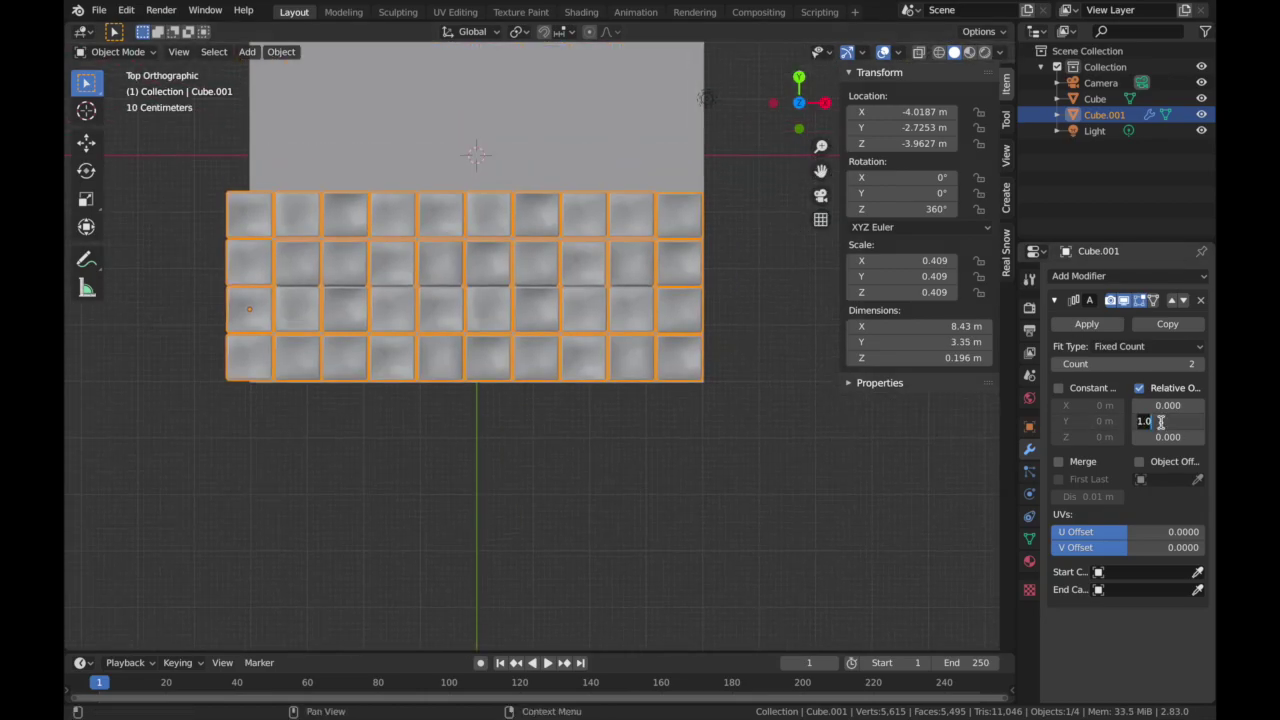
key("Return")
left_click(821, 196)
left_click(881, 52)
left_click_drag(1150, 365, 1163, 367)
key("Return")
left_click(1163, 367)
type("5")
key("Return")
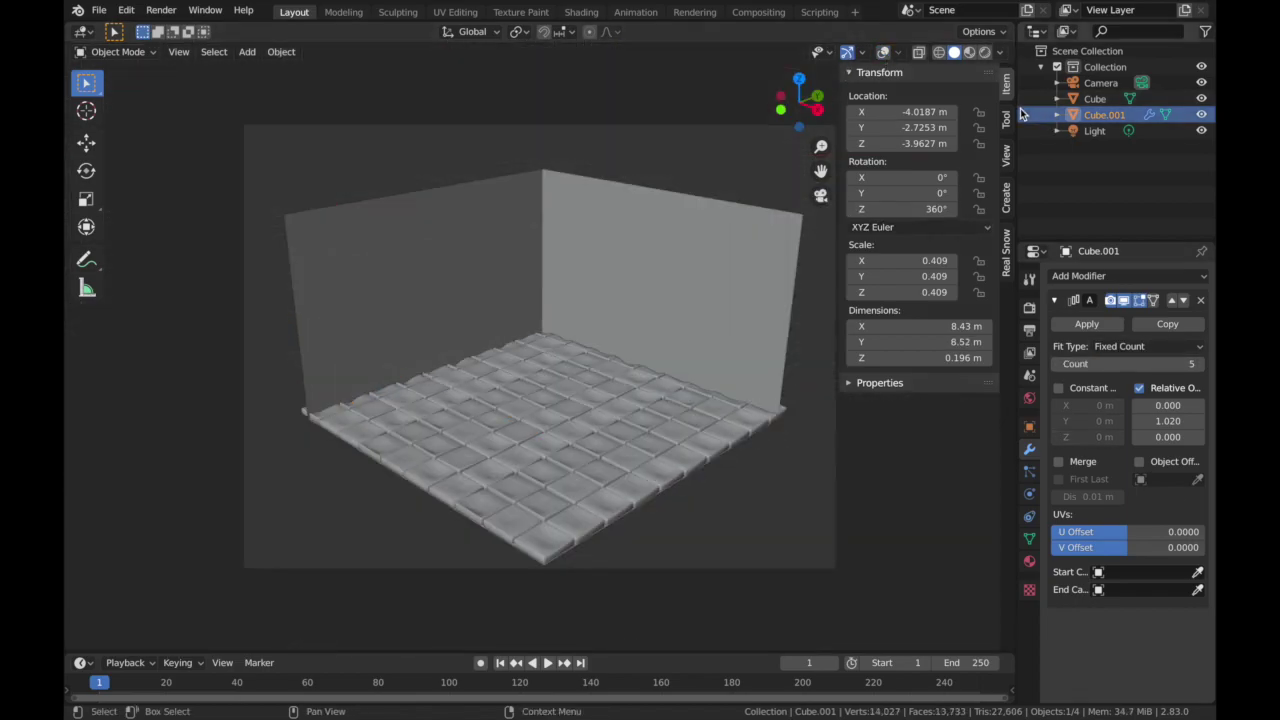
- Apply the Array modifier on the cushion floor and switch off the viewport overlays
left_click(885, 53)
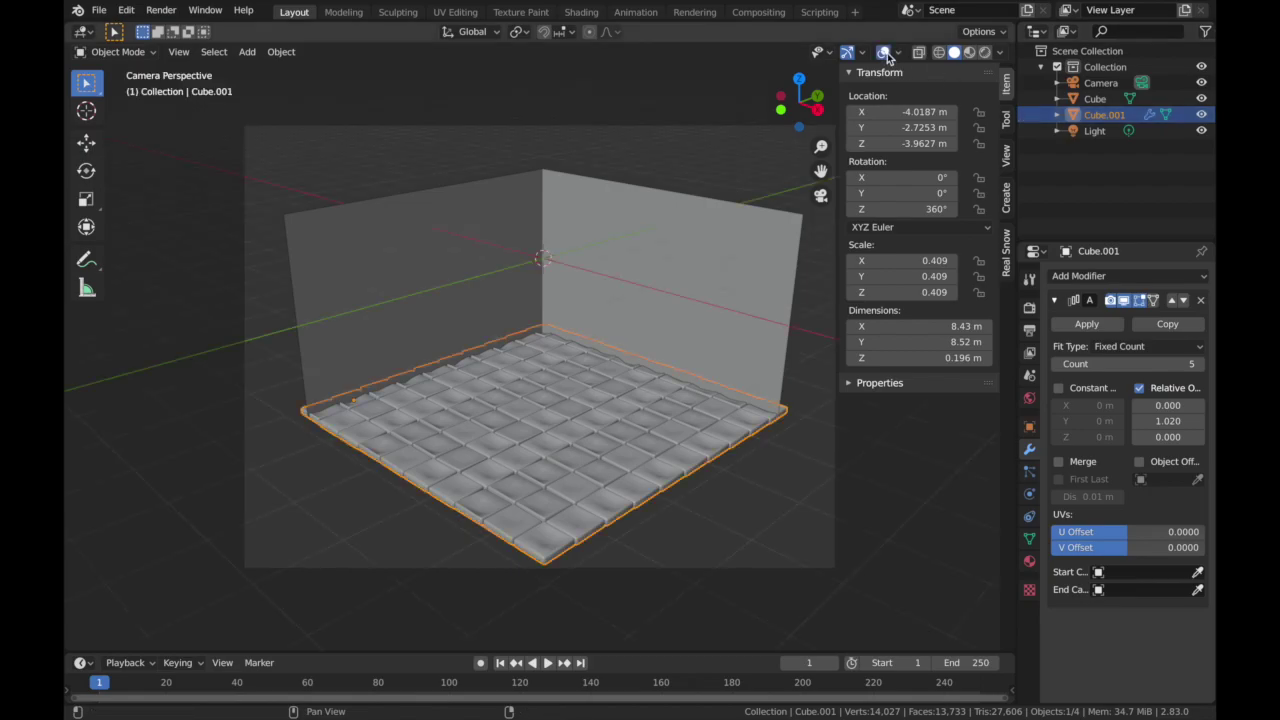
left_click(885, 53)
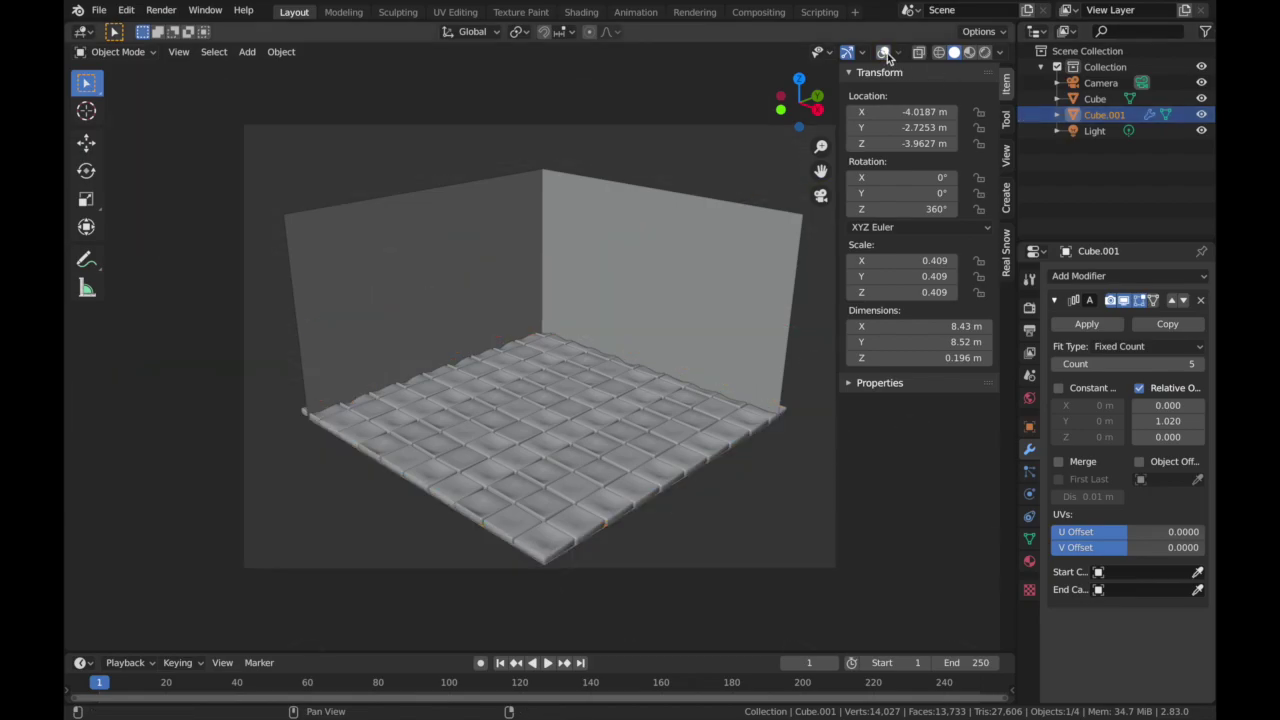
left_click(580, 467)
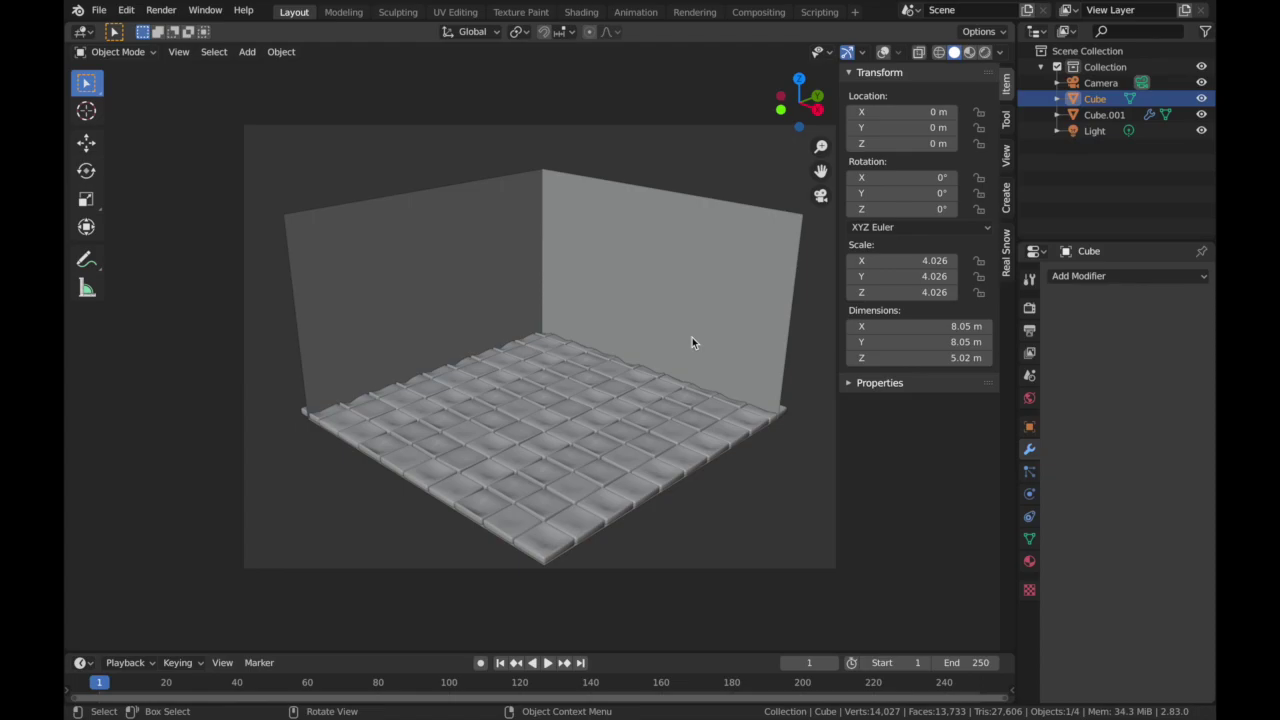
key("KP_7")
left_click(494, 350)
left_click(494, 350)
left_click(884, 53)
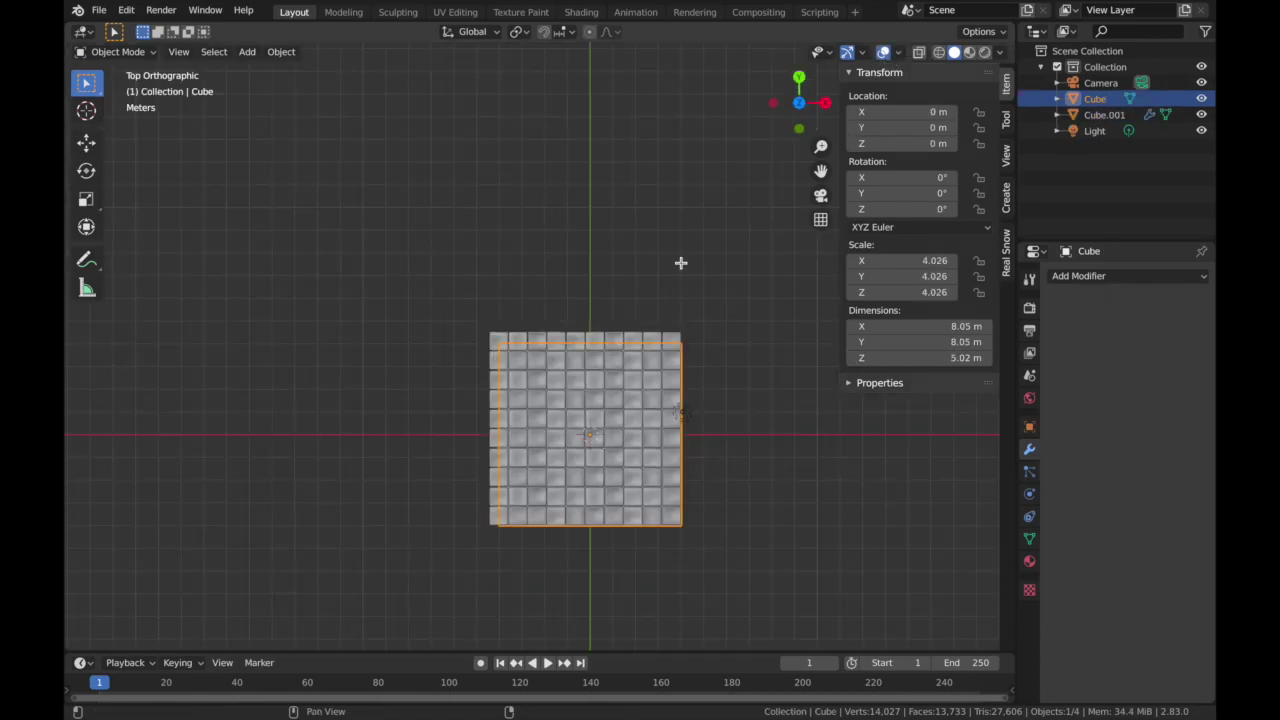
left_click(658, 337)
left_click(1104, 326)
key("shift+alt+z")
- Add a 2 m cube and move it away from the world origin toward the side of the room
middle_click_drag(642, 300, 589, 286)
key("shift+a")
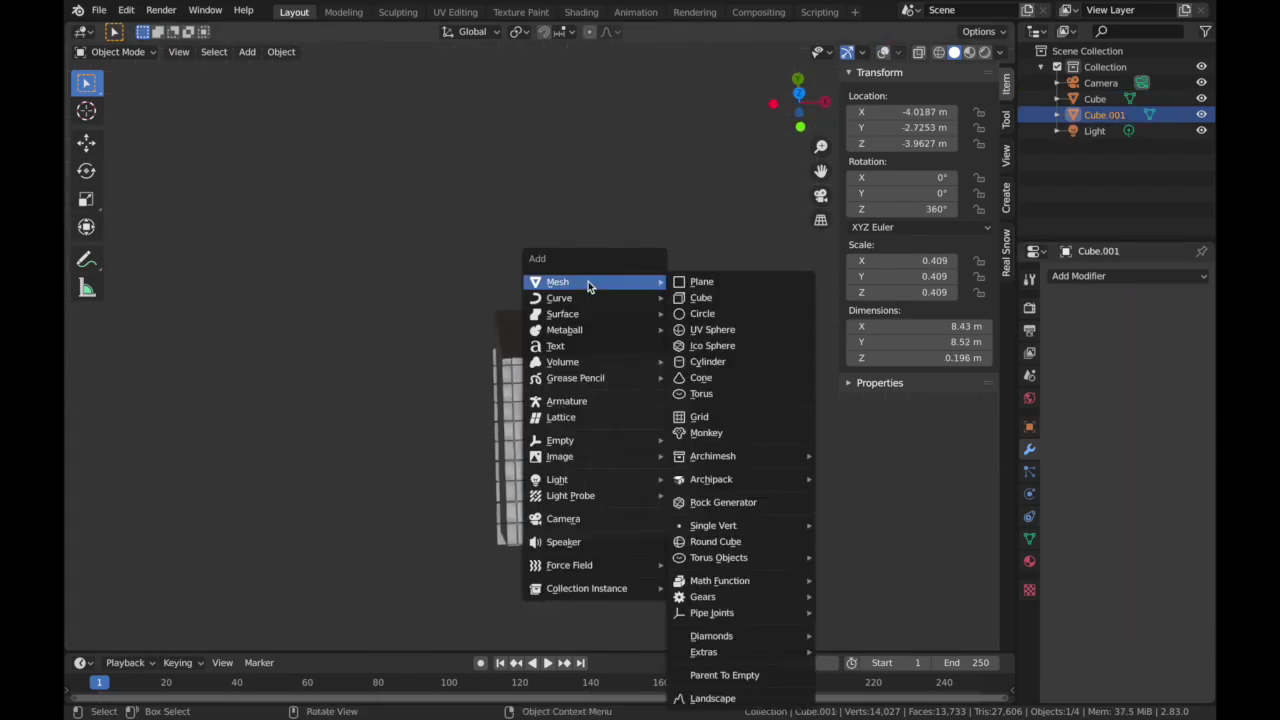
left_click(619, 196)
middle_click_drag(619, 196, 619, 201)
key("shift+a")
left_click(740, 210)
key("g")
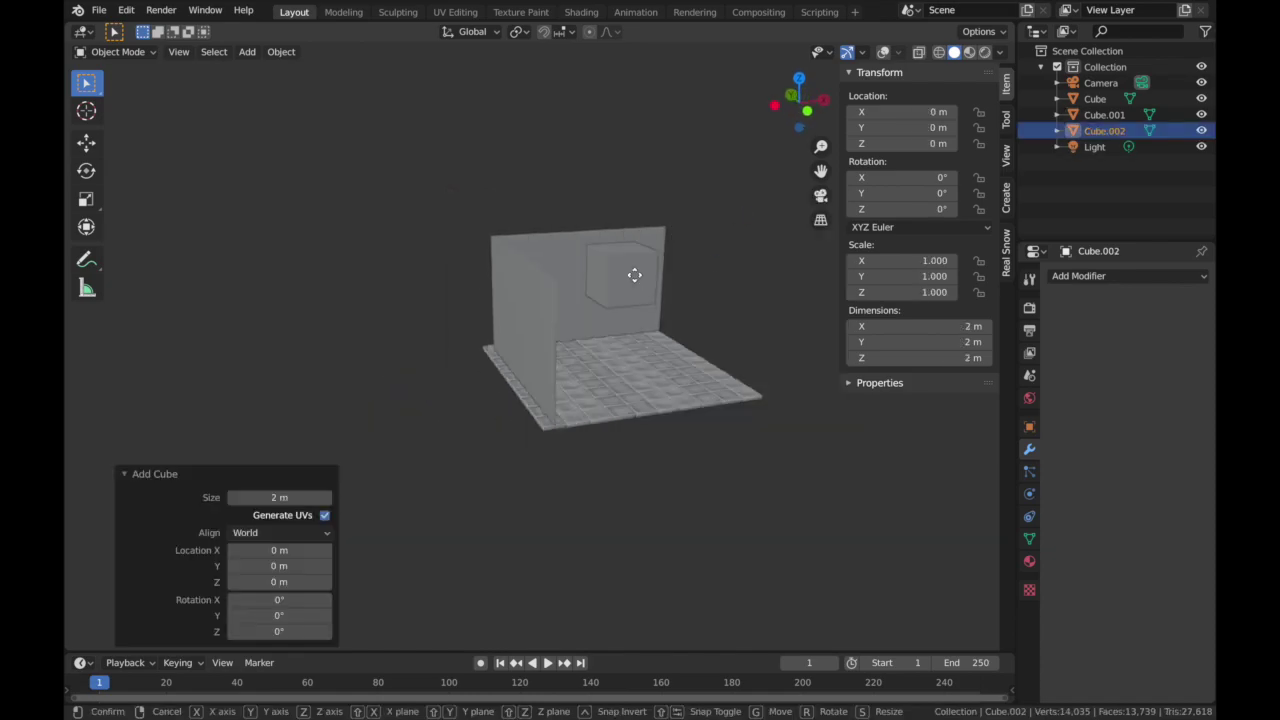
left_click(494, 324)
- Stretch the new cube along Y to a scale of about 5.74 so it exceeds the floor's length
left_click(799, 80)
key("s")
key("x")
key("x")
key("y")
left_click(794, 99)
- Place the long box along the floor's overhanging side edge at about X -5.02 m, Y 0.90 m, Z -3.22 m
key("g")
left_click(629, 305)
middle_click_drag(629, 305, 638, 326)
key("g")
key("z")
left_click(625, 328)
key("g")
key("x")
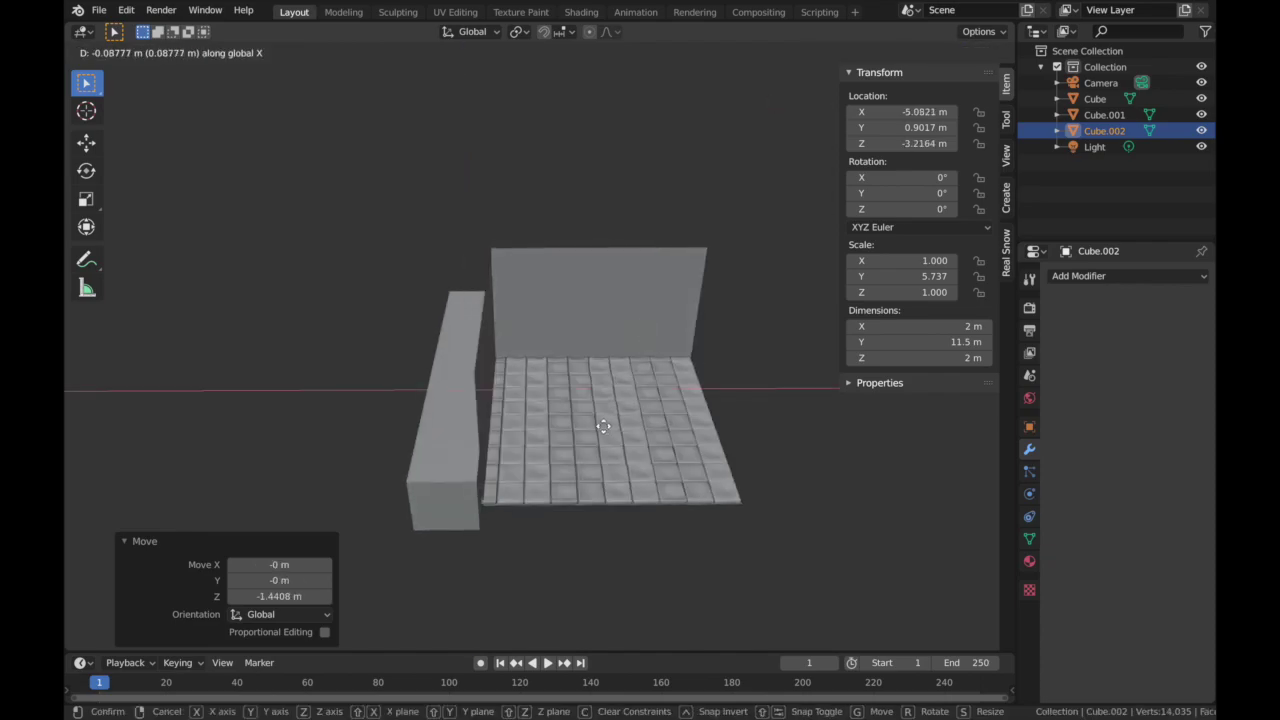
left_click(606, 428)
- Add a Boolean Difference modifier to the cushion floor with the long box as its cutting object
left_click(610, 439)
left_click(1112, 277)
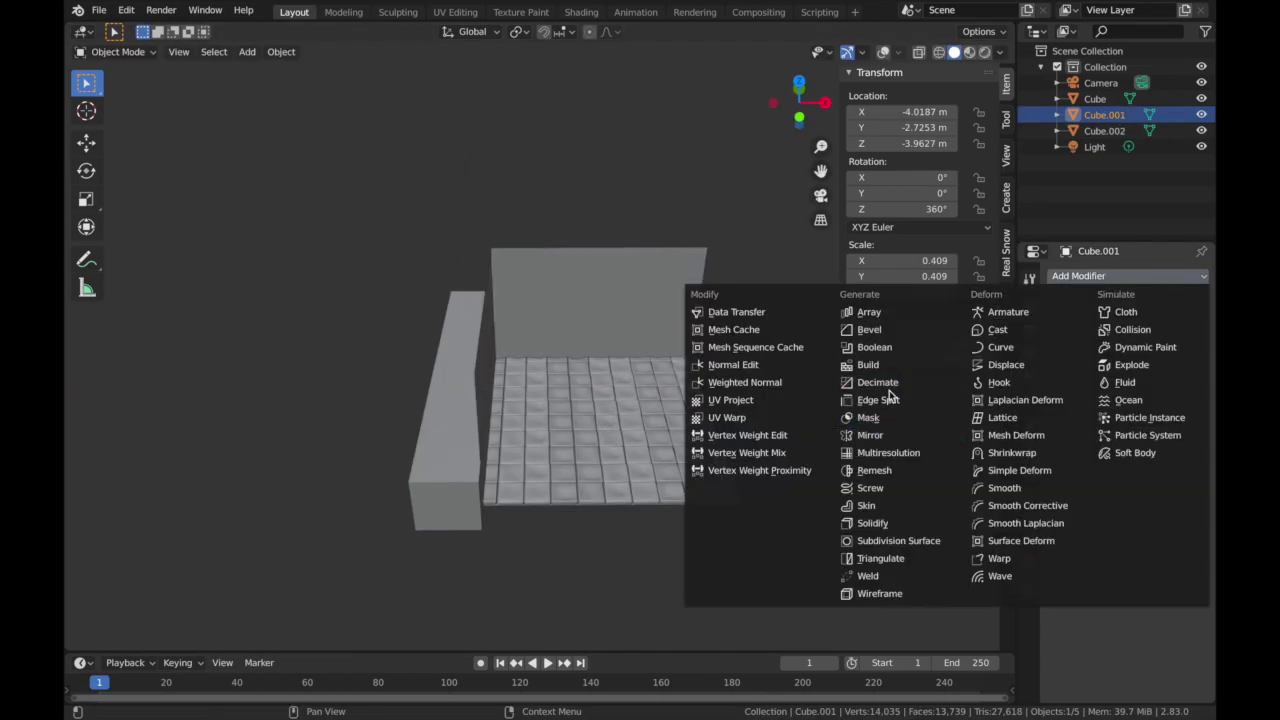
left_click(874, 347)
left_click(1170, 364)
left_click(1118, 403)
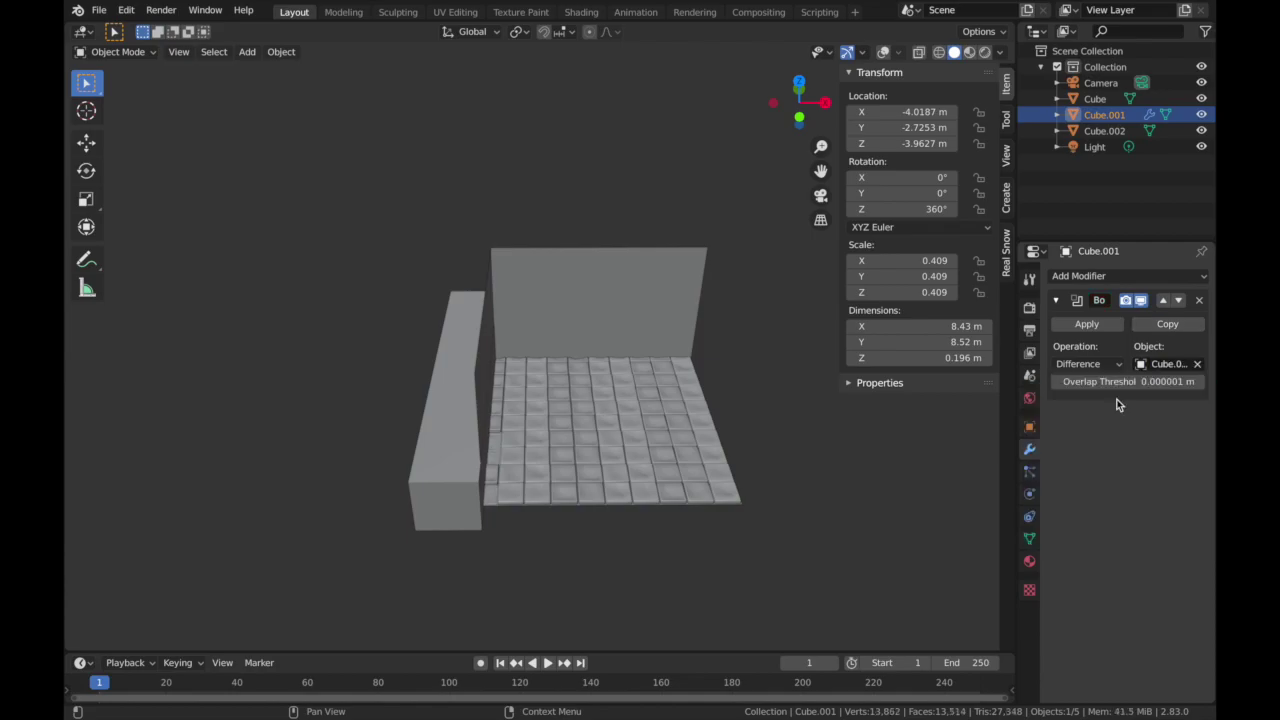
- Turn the overlays on and move the long cutter box outward along X to about -5.23 m
left_click(460, 470)
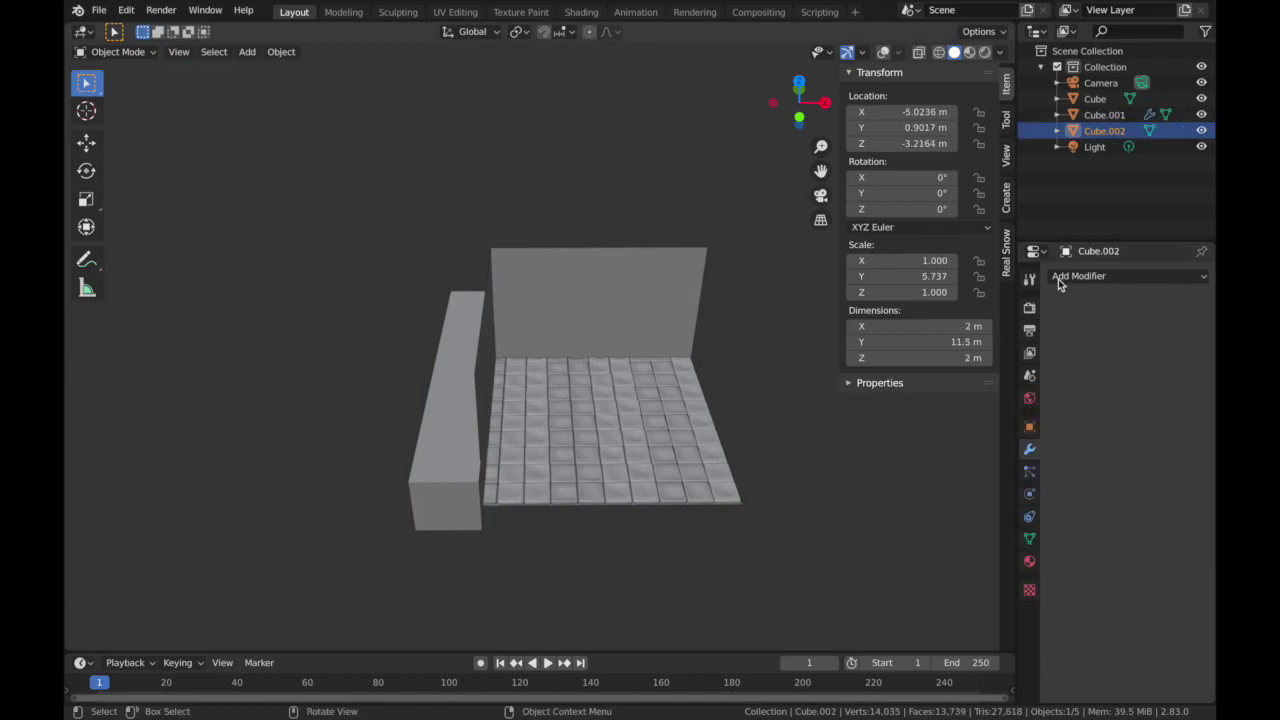
left_click(884, 55)
key("g")
key("x")
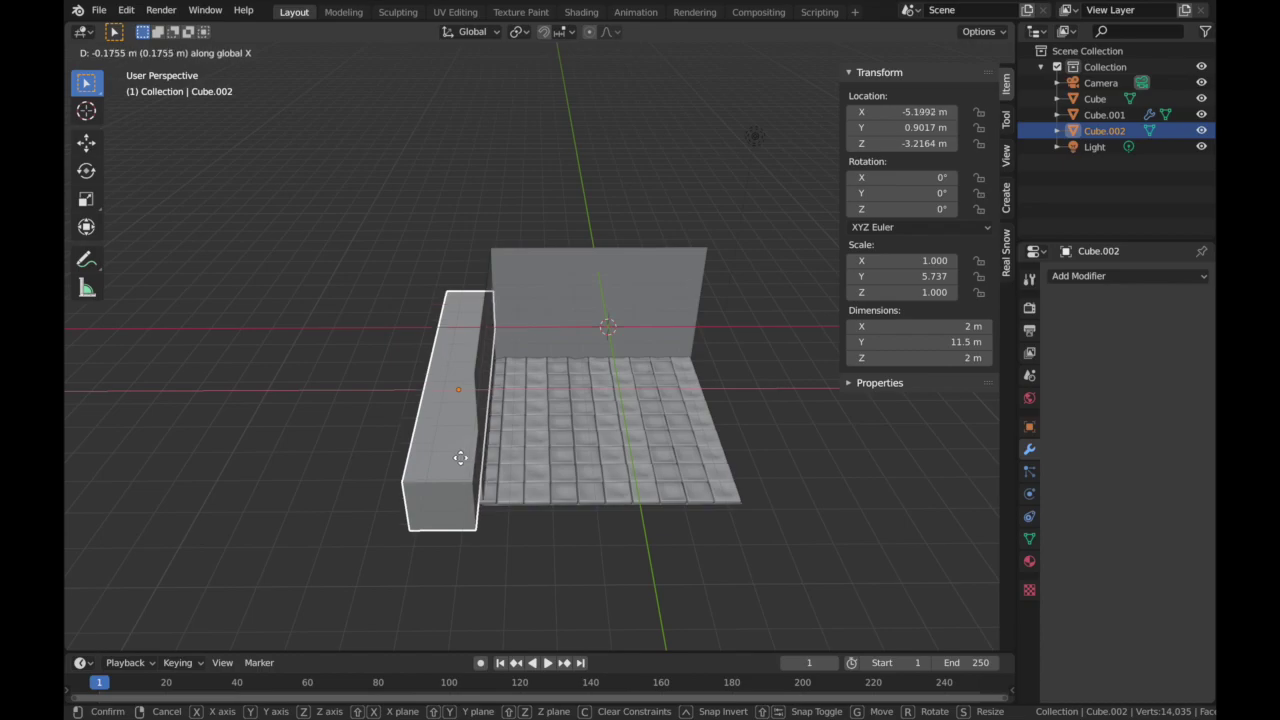
left_click(460, 457)
left_click(1117, 277)
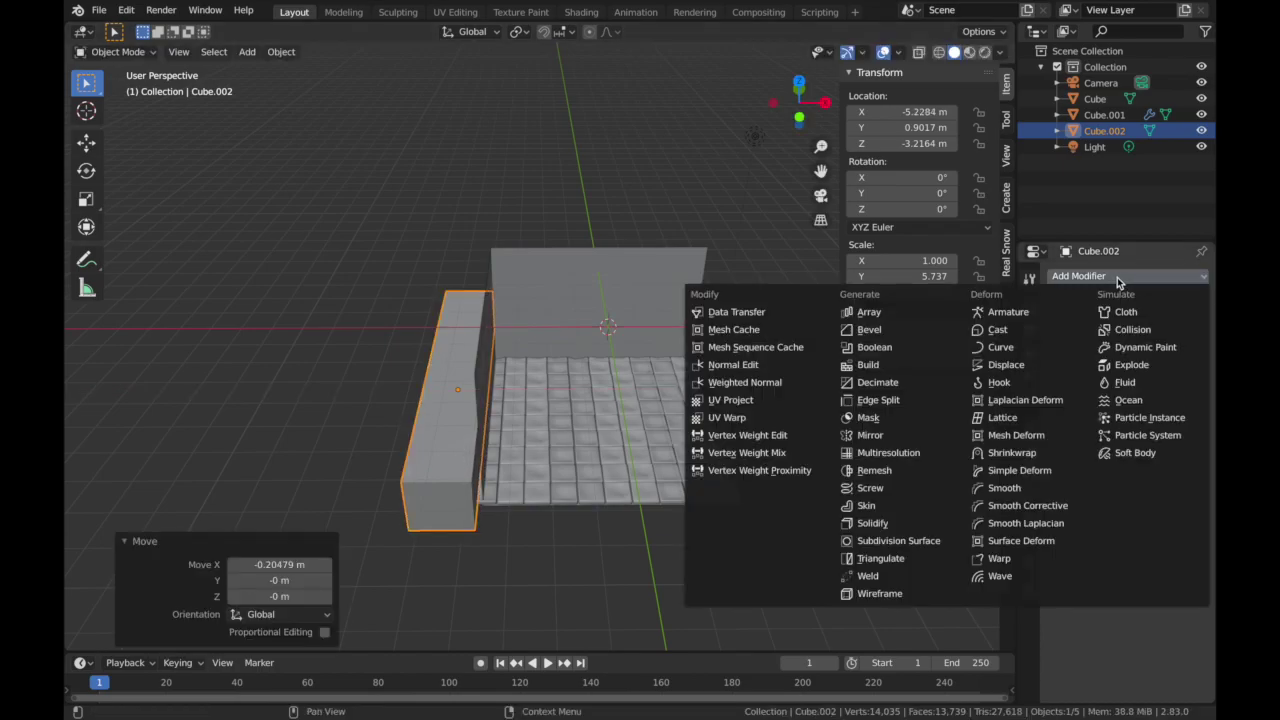
left_click(918, 349)
left_click(1199, 301)
- Reassign the long cutter box as the object of the cushion floor's Boolean modifier
left_click(651, 446)
left_click(1198, 364)
left_click(443, 465)
- Adjust the long cutter box along X to about -5.34 m so it trims only the floor's side overhang
middle_click_drag(715, 312, 774, 303)
left_click(457, 466)
key("g")
key("x")
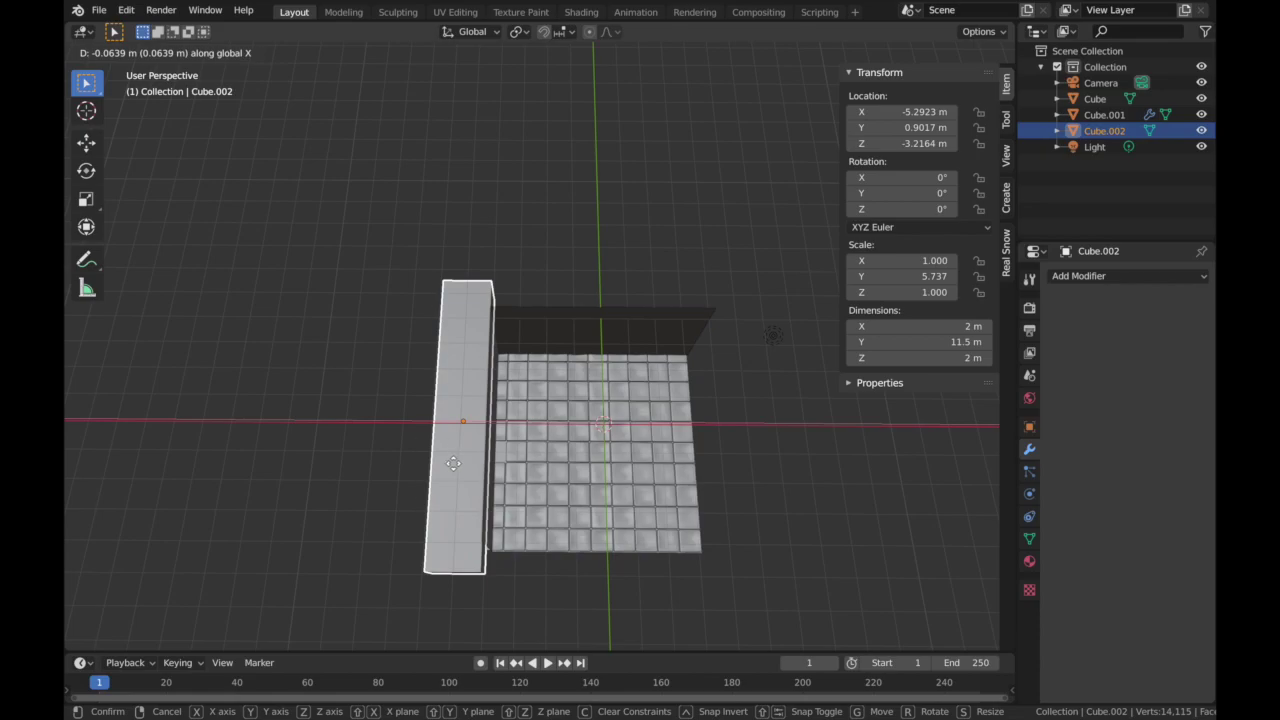
left_click(450, 463)
scroll(450, 465, "up", 5)
middle_click_drag(450, 463, 445, 483)
key("g")
key("x")
left_click(446, 488)
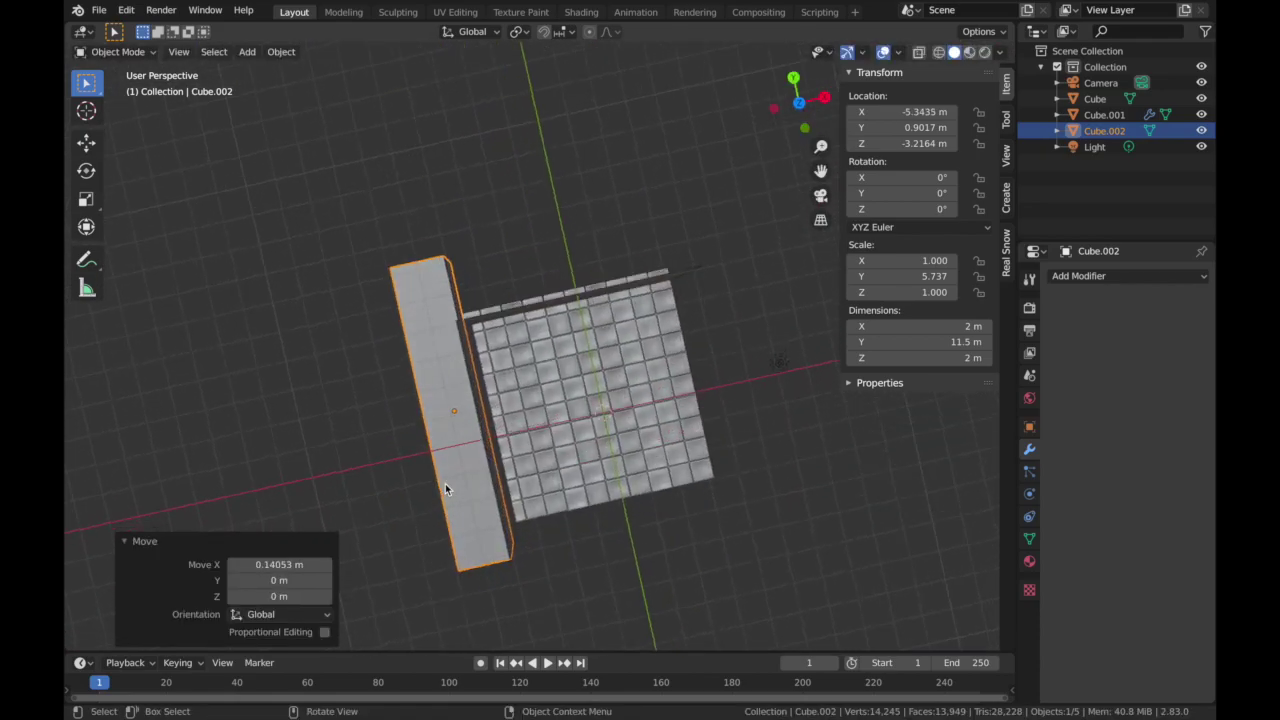
- Duplicate the cutter box, rotated 90° about Z, and place it over the floor's back edge at about X -0.44 m, Y 4.92 m
left_click(799, 104)
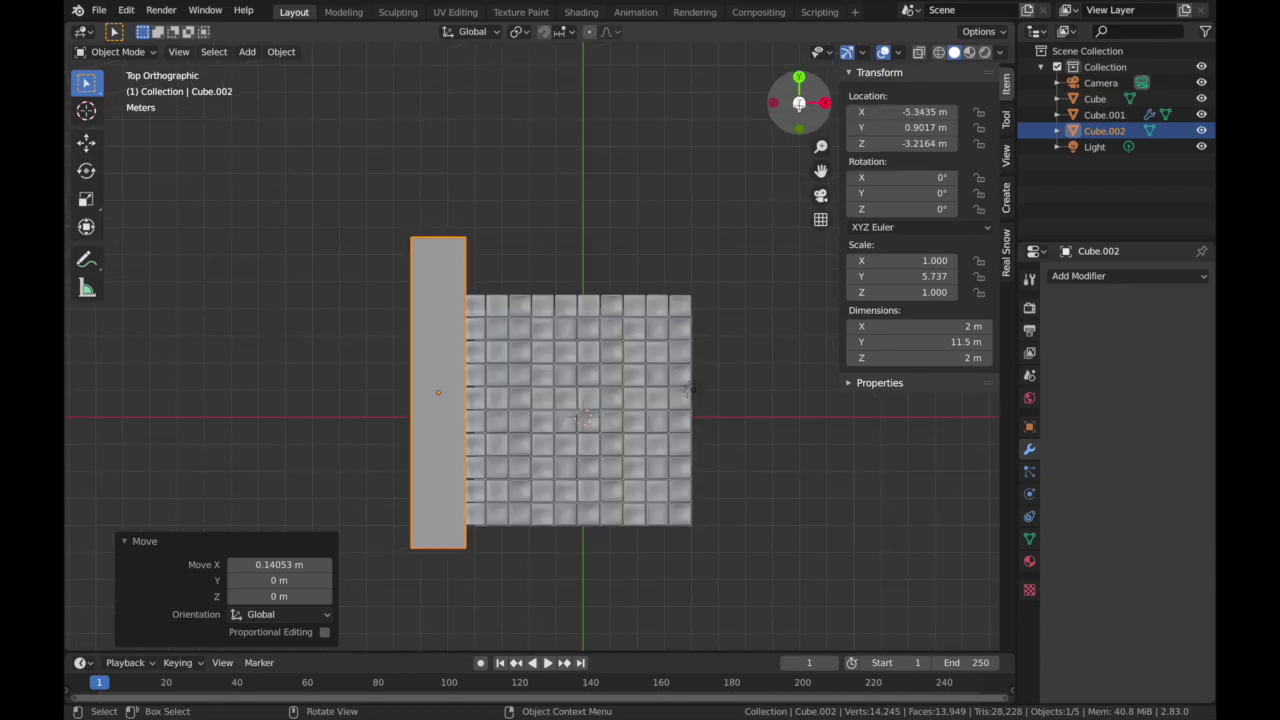
key("shift+d")
left_click(493, 262)
type("rz")
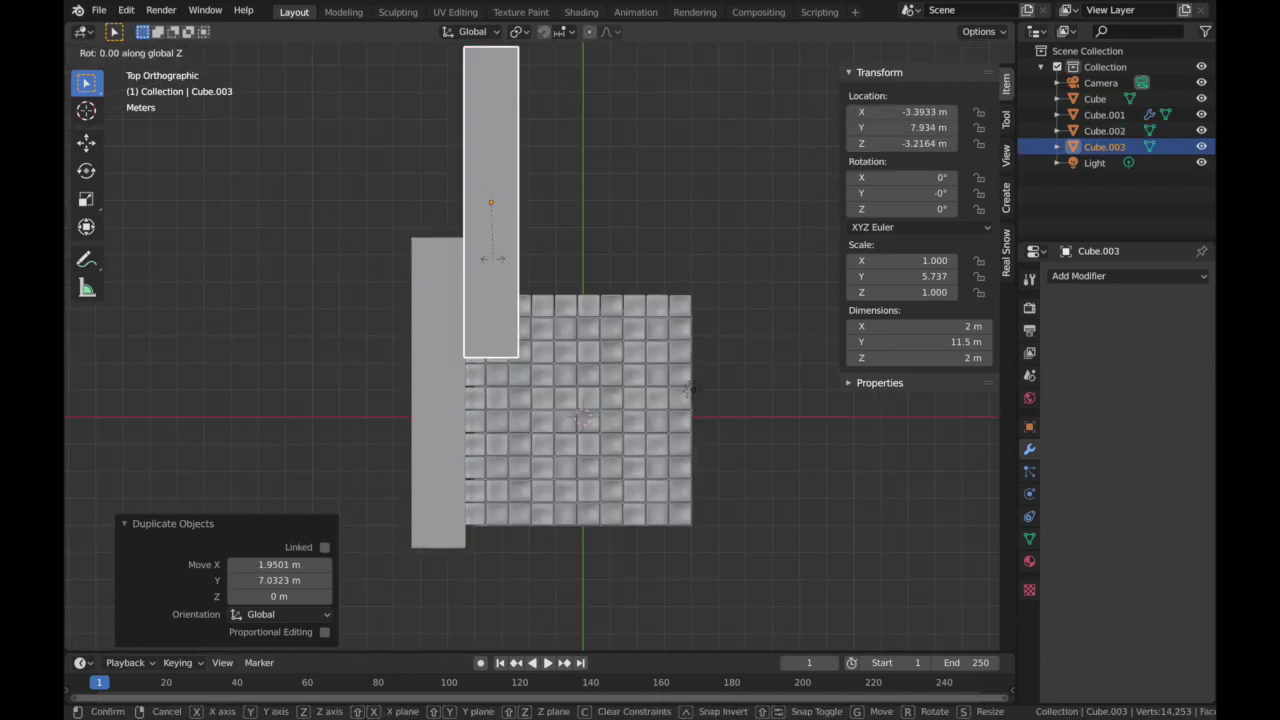
type("90")
key("Return")
key("g")
left_click(598, 288)
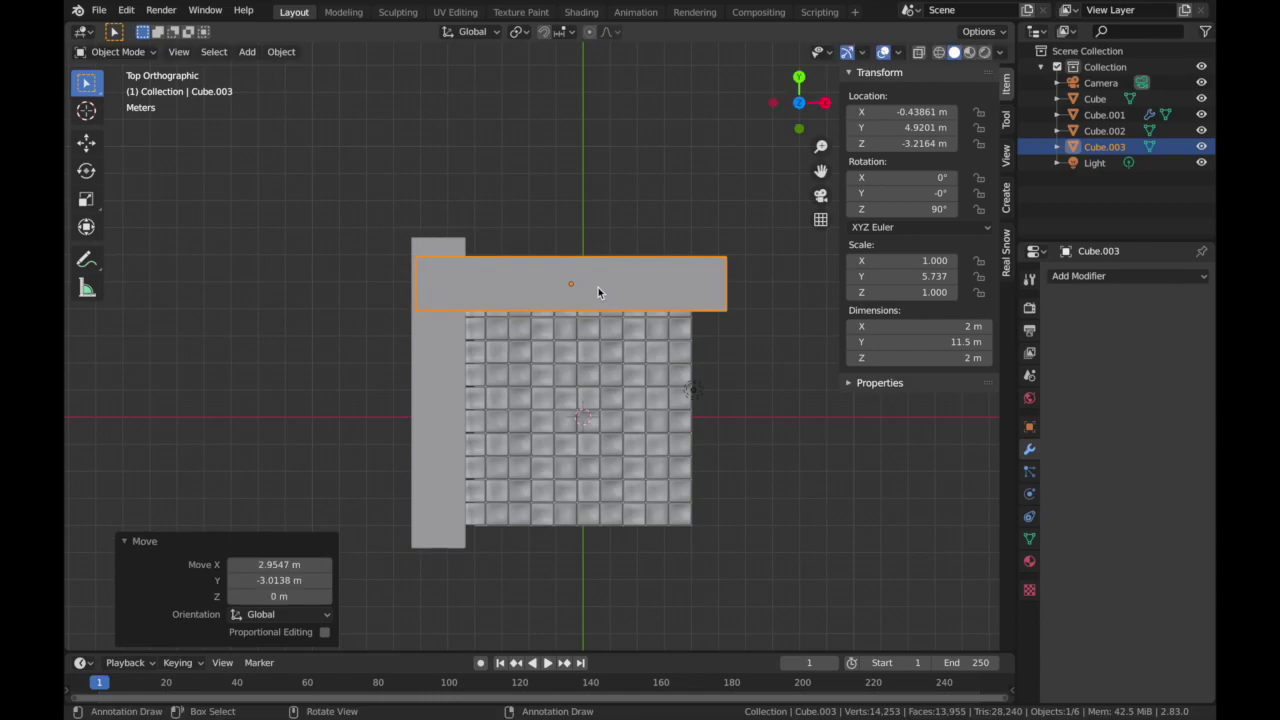
- Add a second Boolean Difference modifier to the cushion floor using the rotated cutter box
left_click(638, 405)
left_click(1184, 276)
left_click(877, 347)
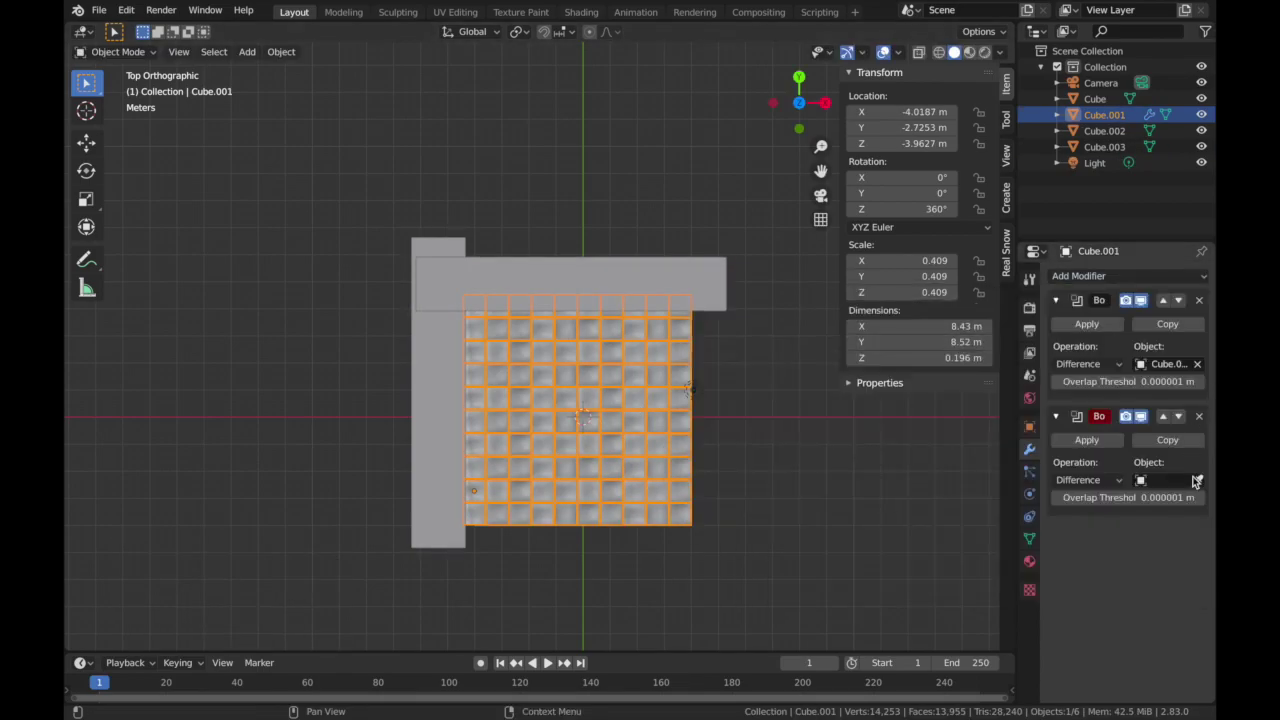
left_click(676, 262)
- Move the back cutter box along Y to about 4.98 m
left_click(693, 279)
key("g")
key("x")
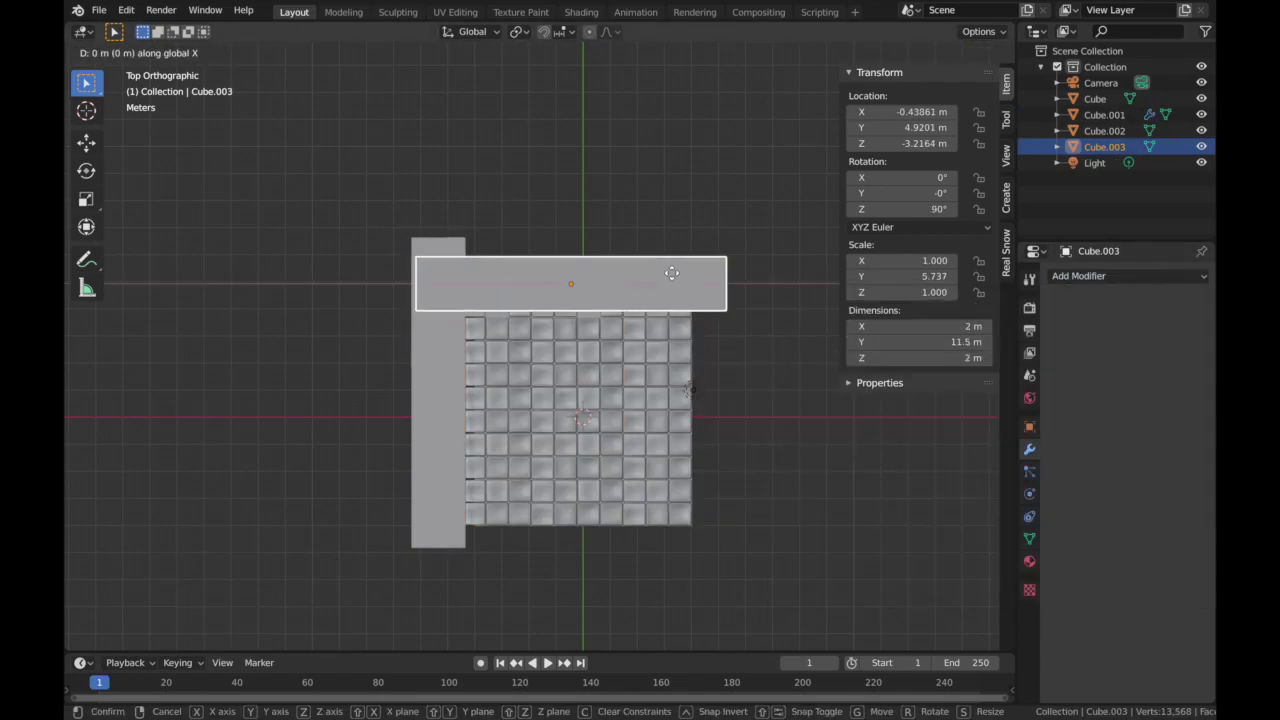
left_click(672, 277)
key("g")
key("y")
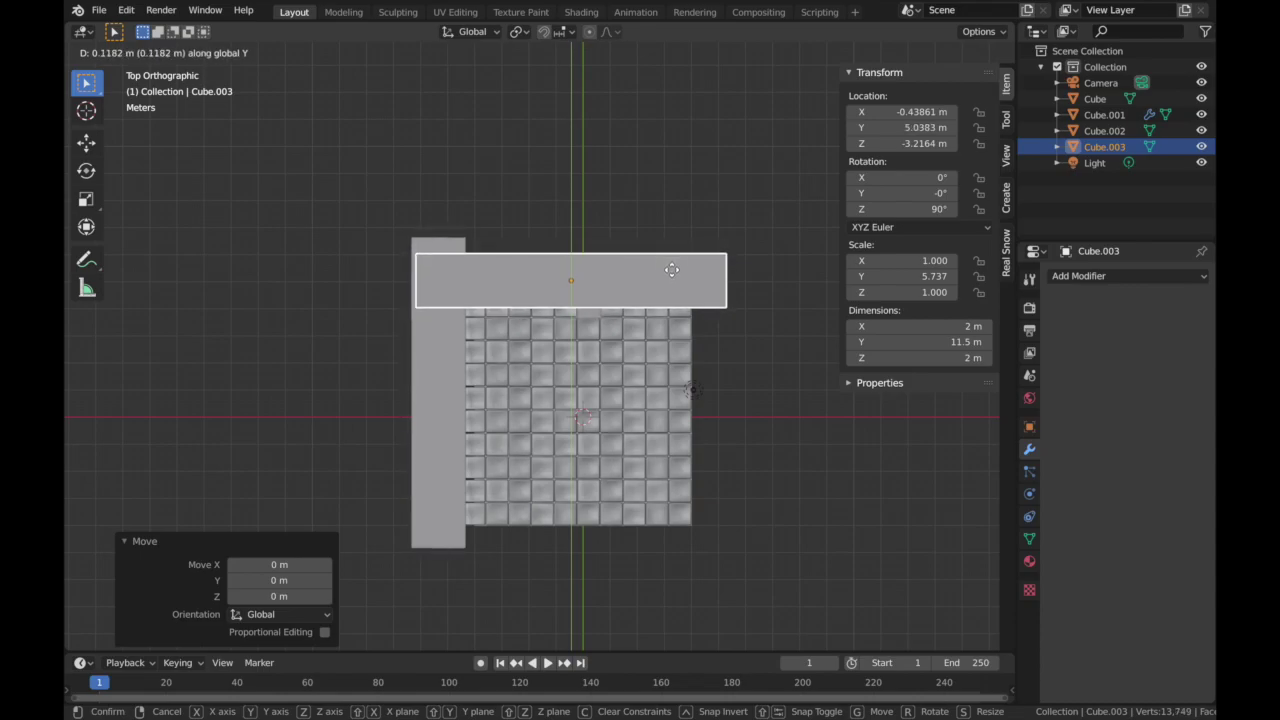
left_click(672, 270)
- Hide both cutter boxes and view the trimmed floor through the camera
left_click(443, 380)
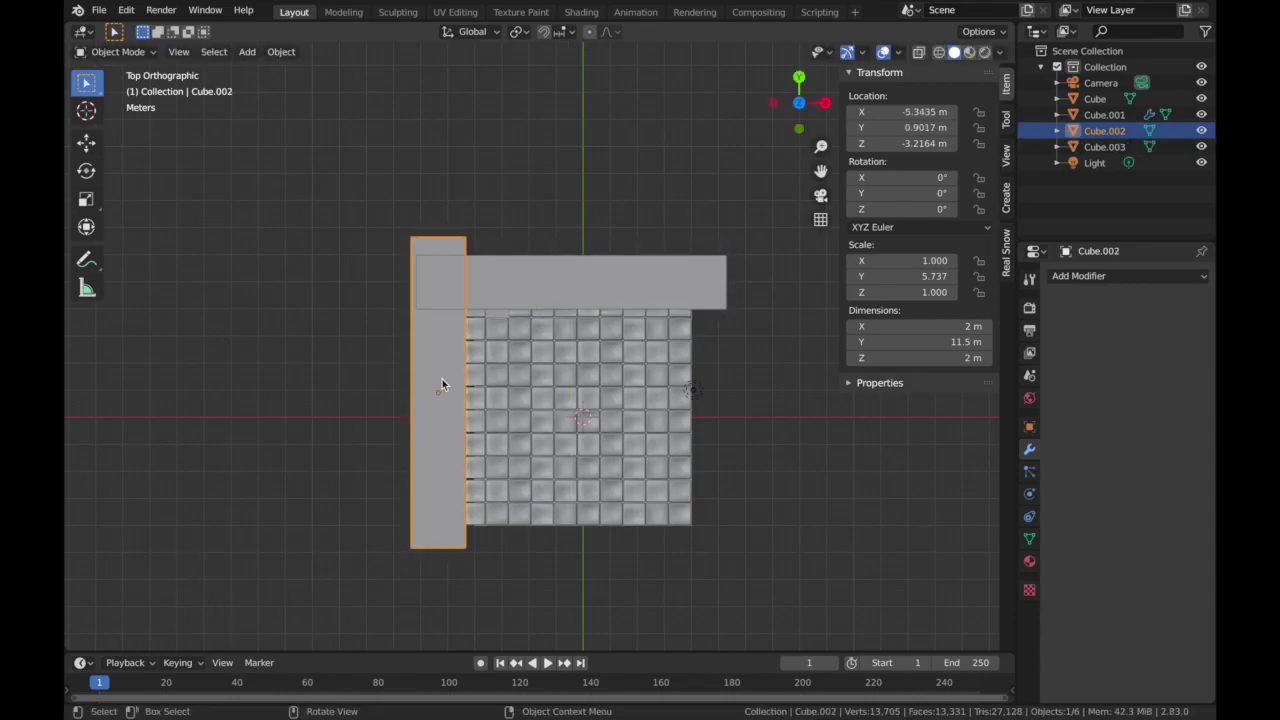
key("h")
left_click(567, 281)
key("h")
left_click(821, 196)
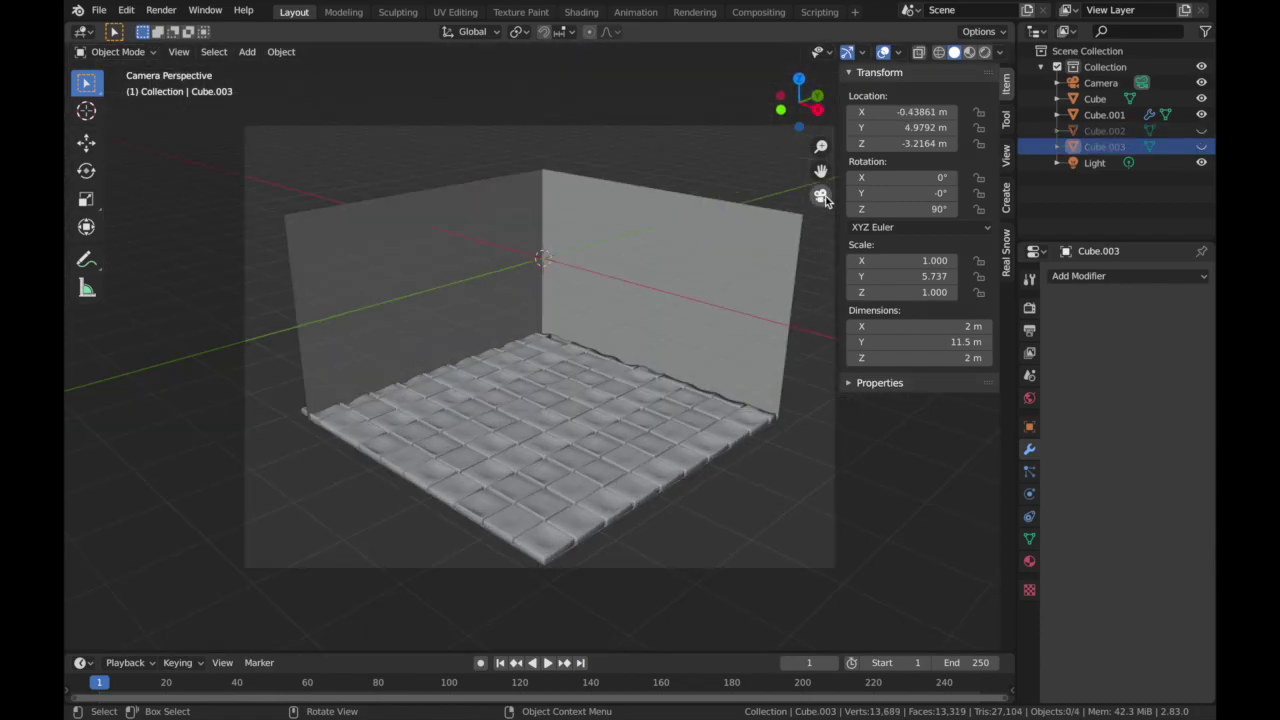
- Unhide the back cutter box and adjust its height to about Z -3.19 m
left_click(1201, 146)
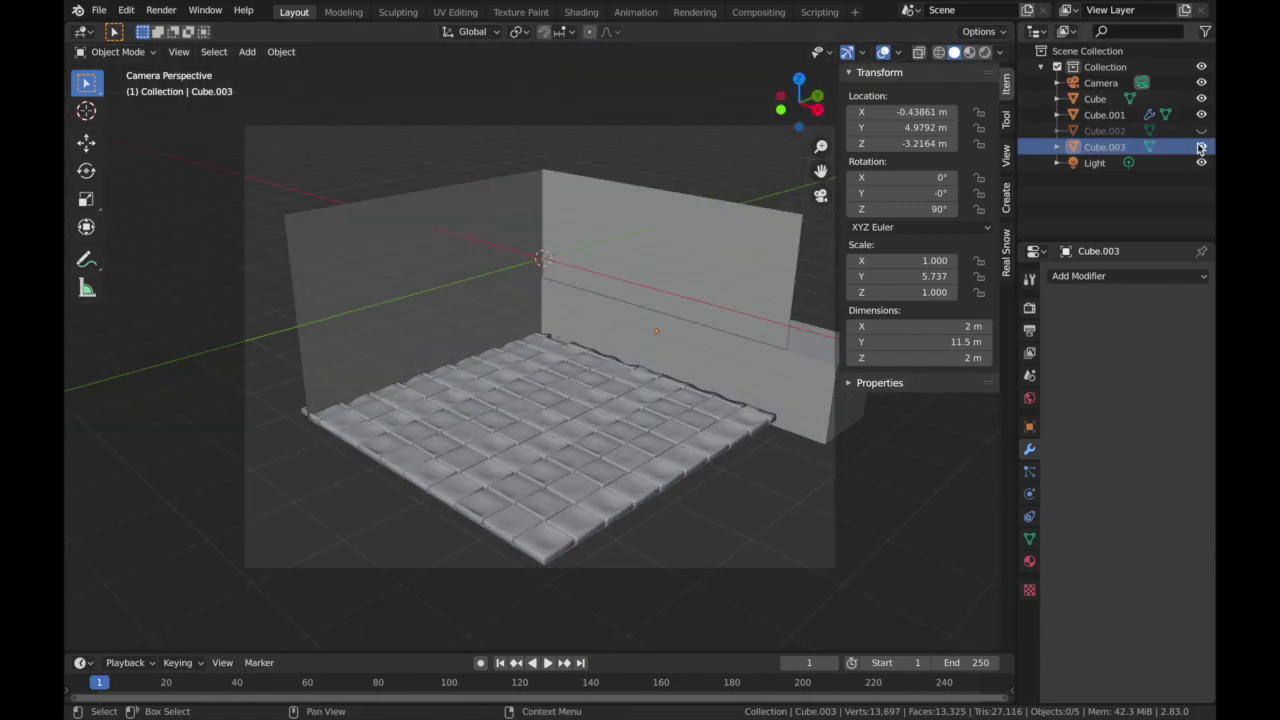
left_click(800, 80)
middle_click_drag(611, 280, 675, 344)
left_click(674, 343)
key("g")
key("z")
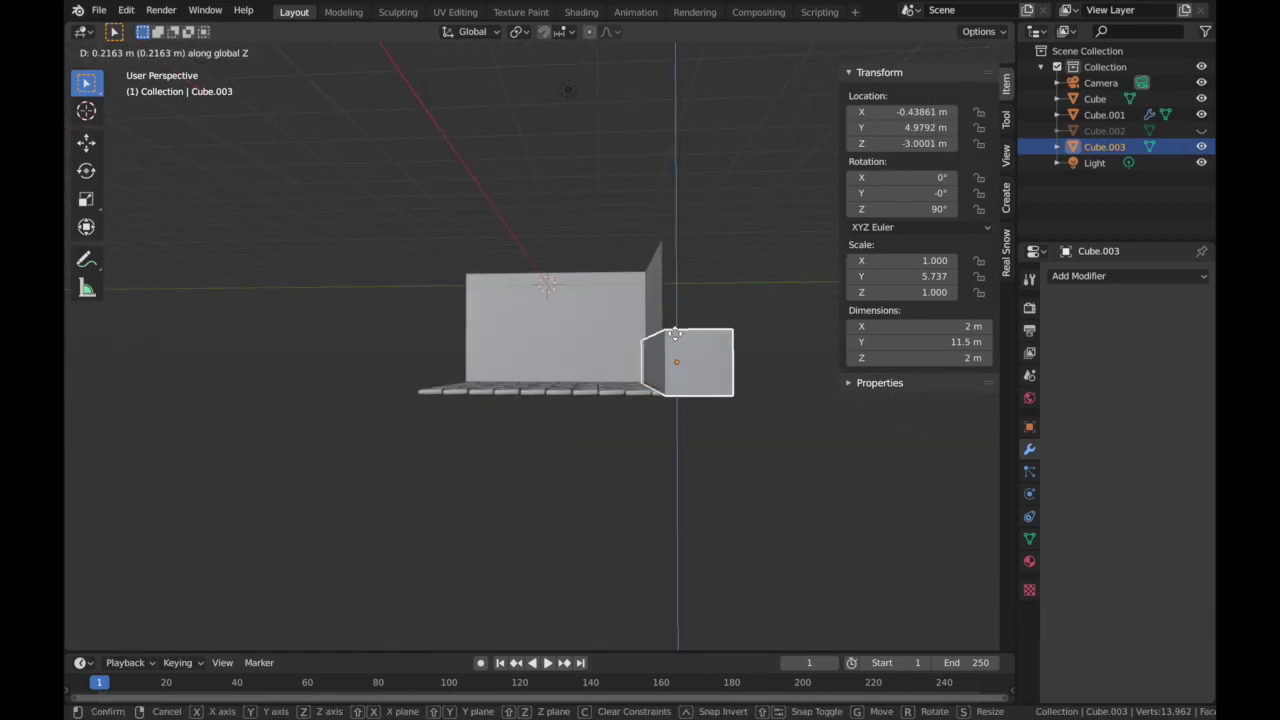
left_click(675, 338)
key("g")
key("z")
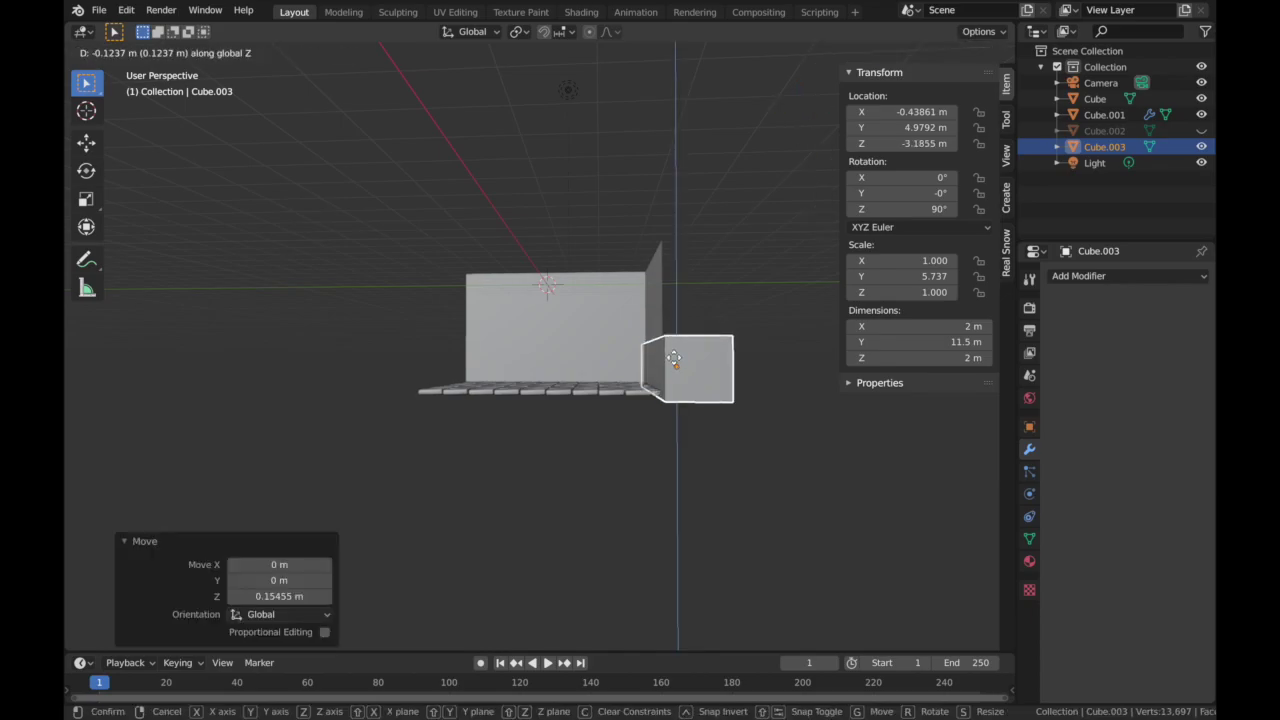
left_click(676, 362)
- Shift the back cutter box outward along Y to about 5.09 m
key("g")
key("y")
left_click(680, 361)
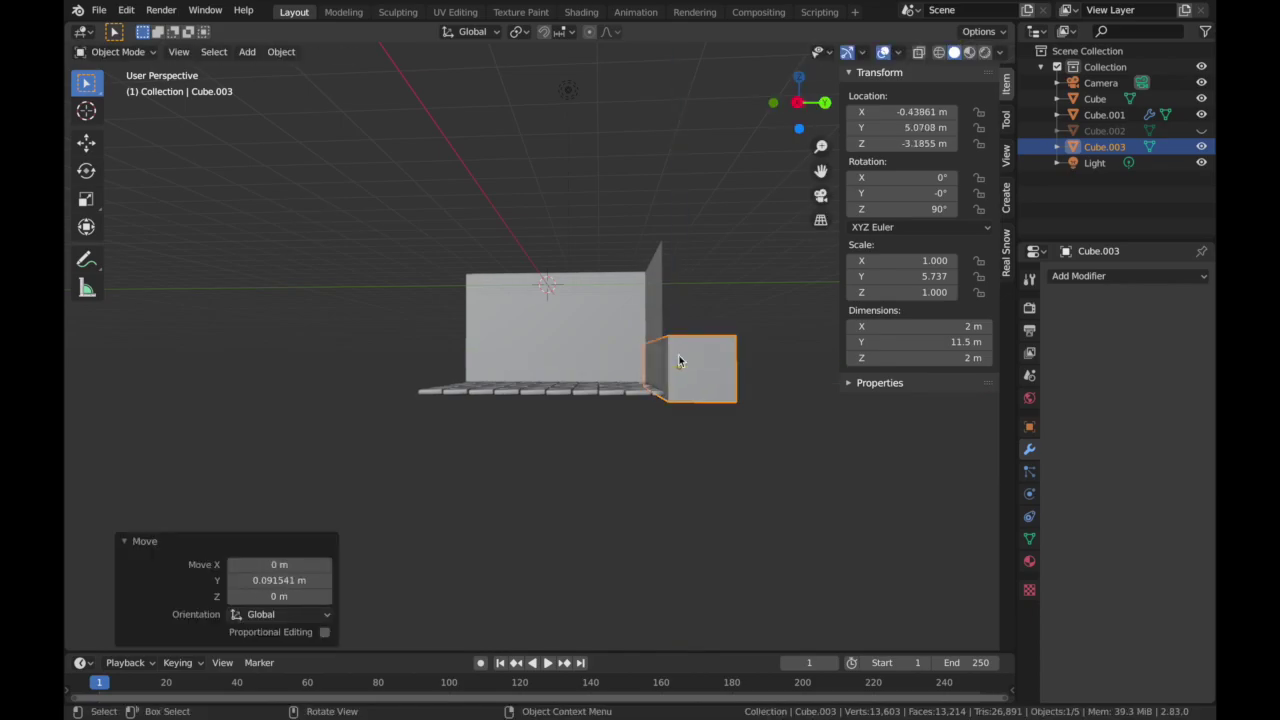
middle_click_drag(680, 361, 790, 445)
left_click(798, 78)
key("KP_7")
key("g")
key("y")
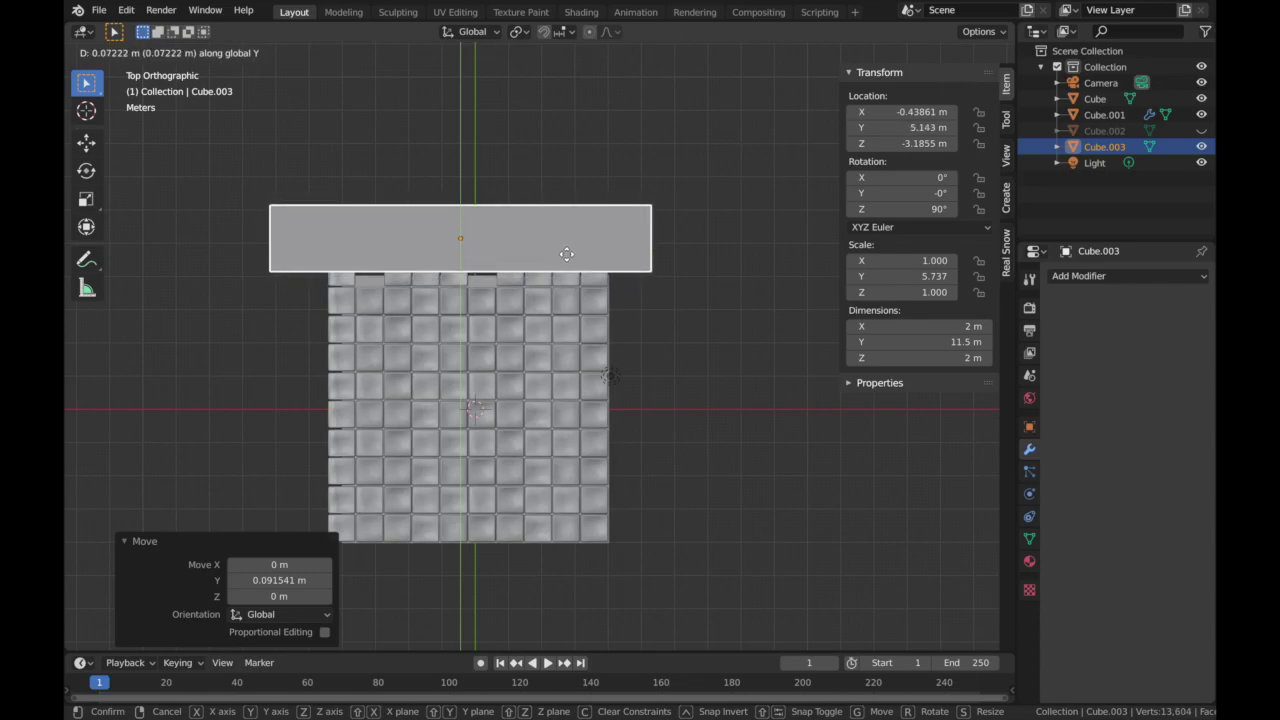
left_click(567, 255)
- Hide the back cutter box and return to the camera view
left_click(672, 358)
middle_click_drag(672, 358, 672, 358)
left_click(641, 347)
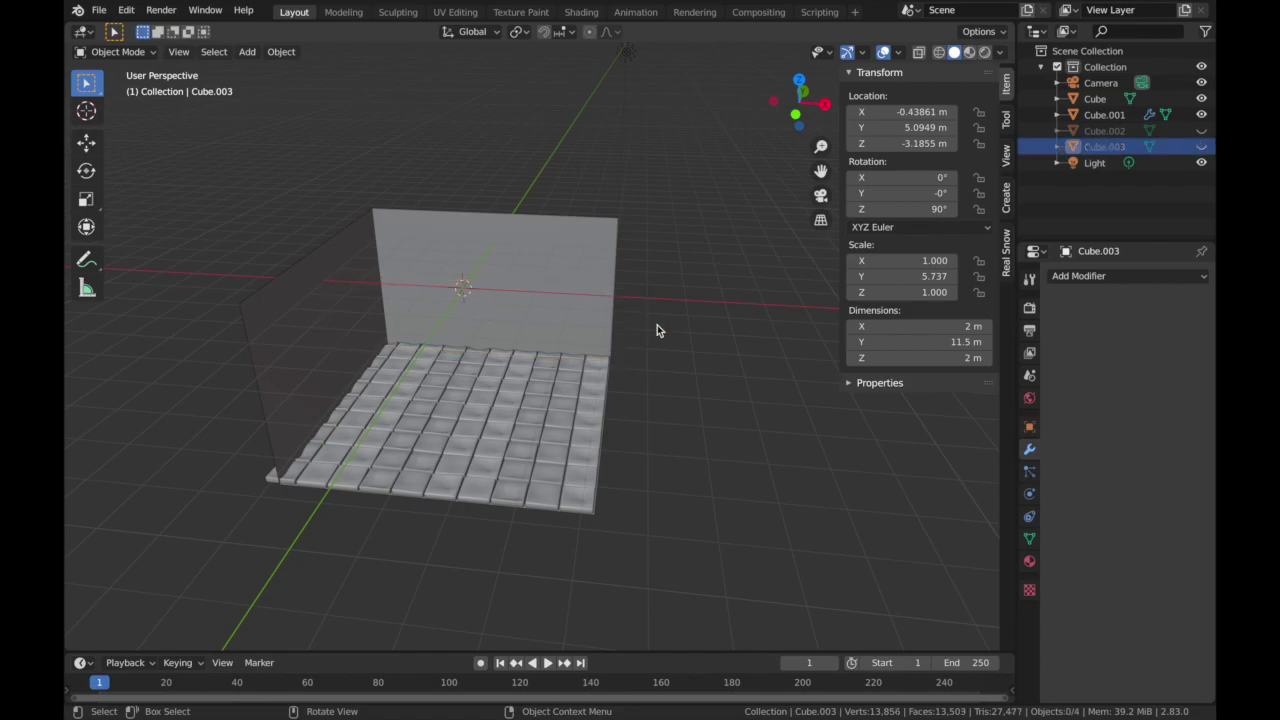
left_click(821, 195)
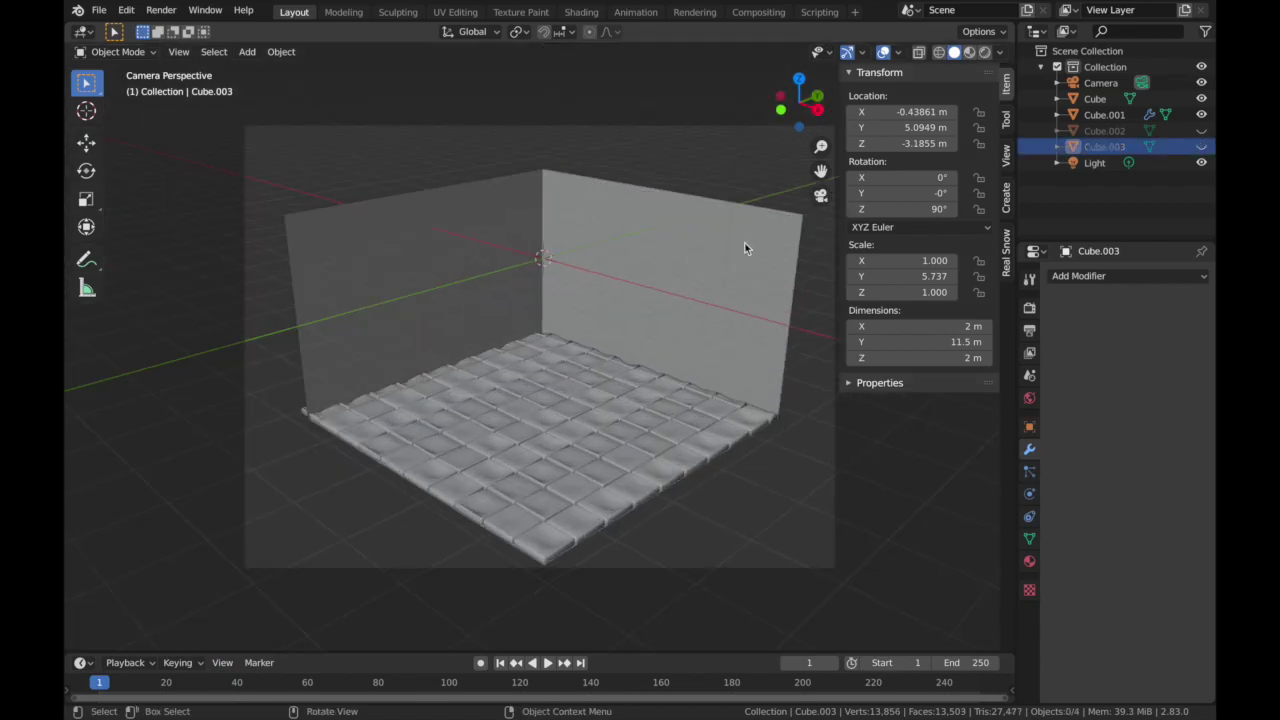
- Unhide the side cutter box and select it
middle_click_drag(422, 318, 509, 380)
left_click(509, 380)
left_click(1201, 130)
middle_click_drag(620, 300, 401, 332)
left_click(405, 333)
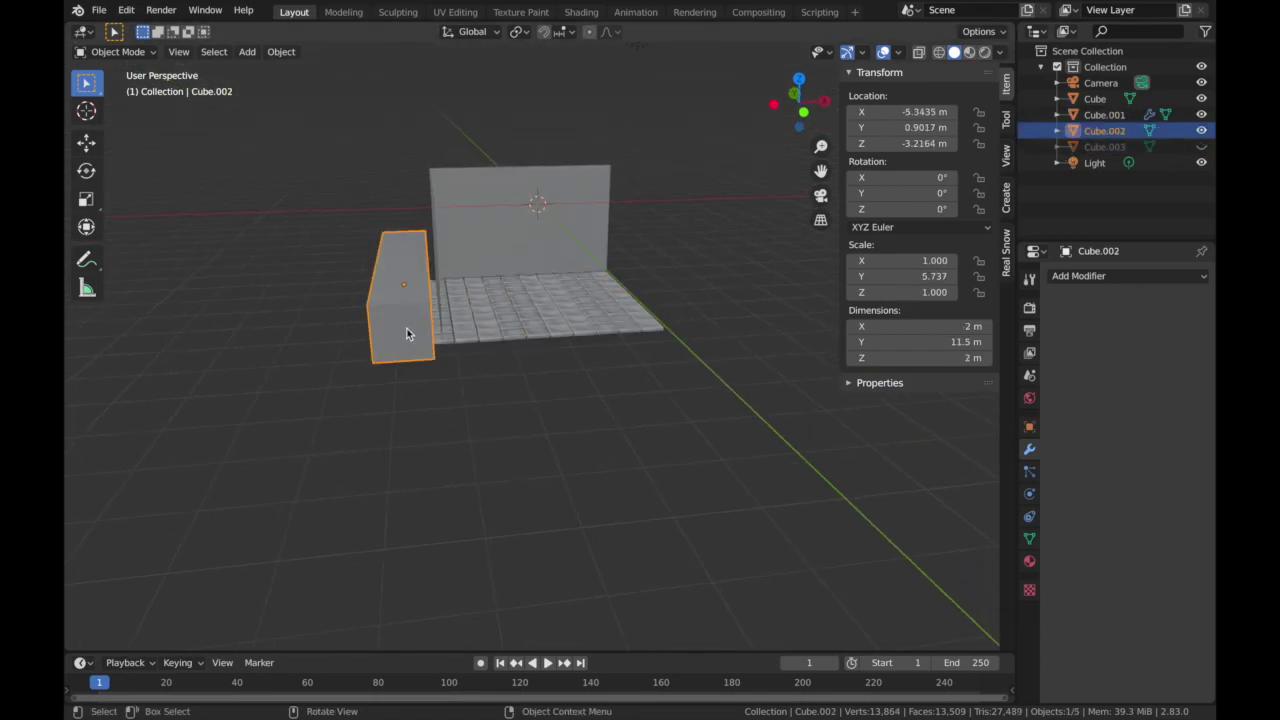
key("g")
key("x")
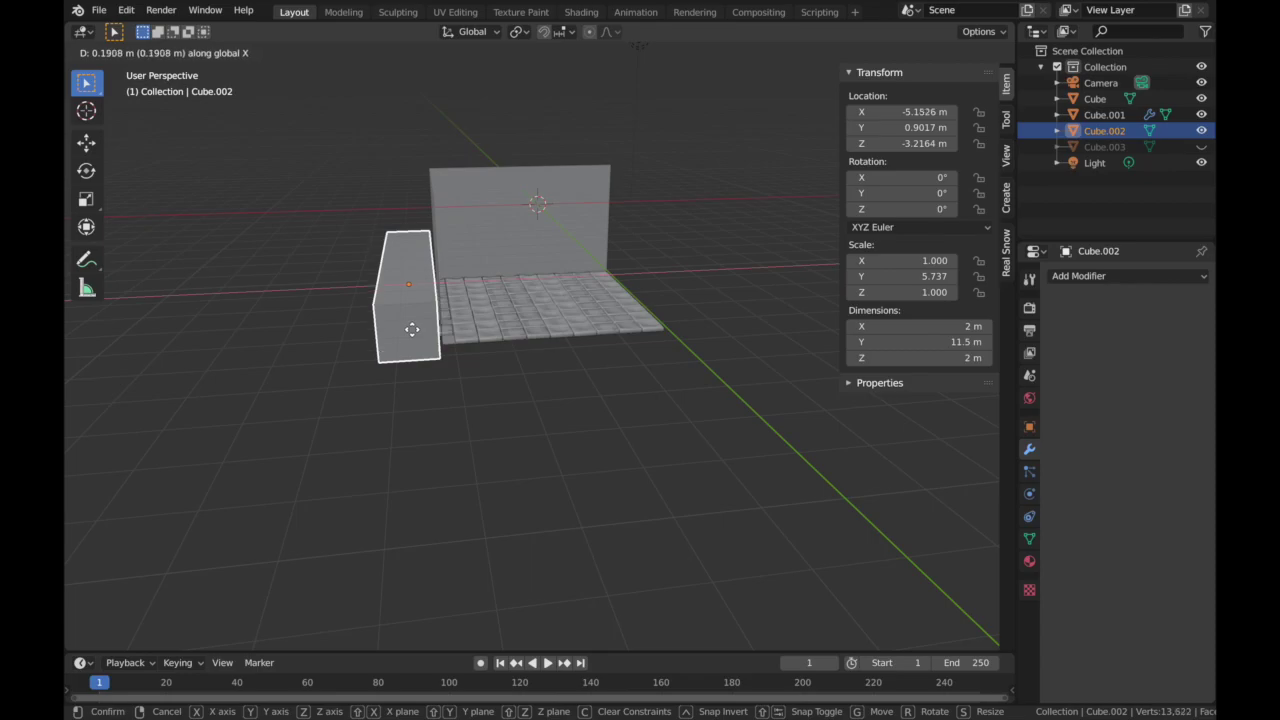
left_click(406, 330)
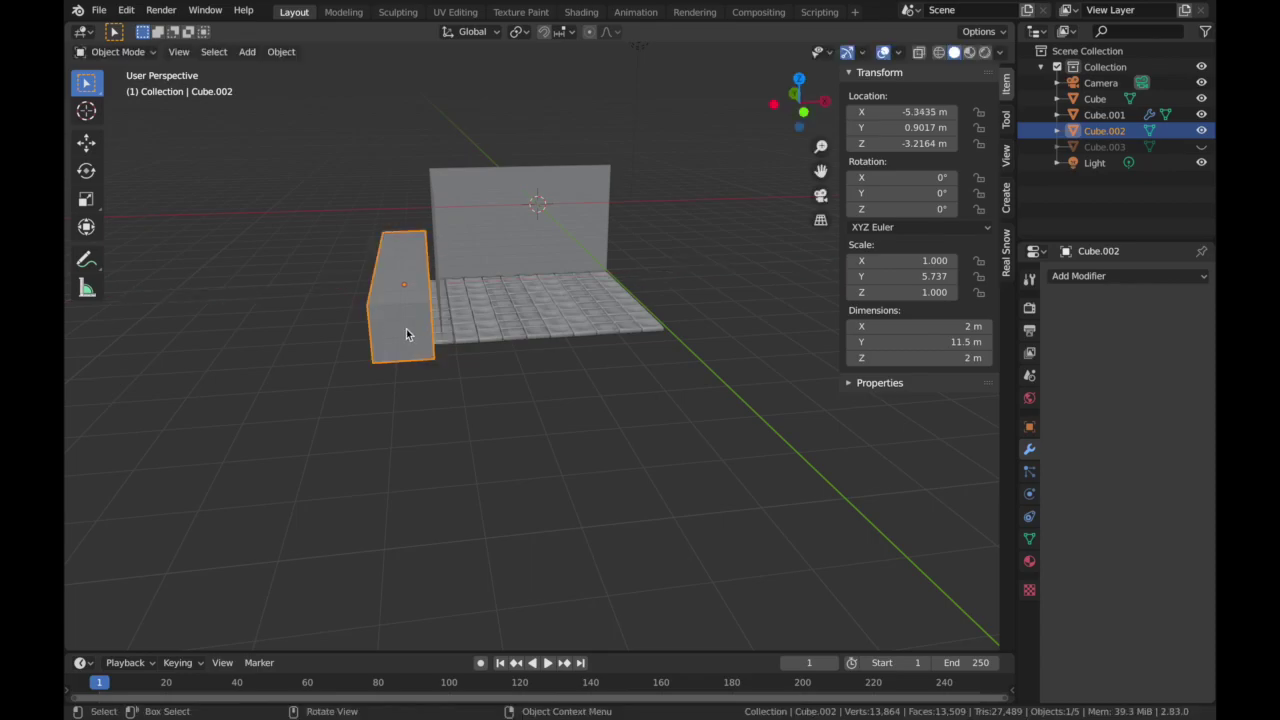
- Hide the side cutter box and select the floor tiles in a top view
key("h")
middle_click_drag(406, 328, 440, 320)
left_click(500, 300)
left_click(799, 95)
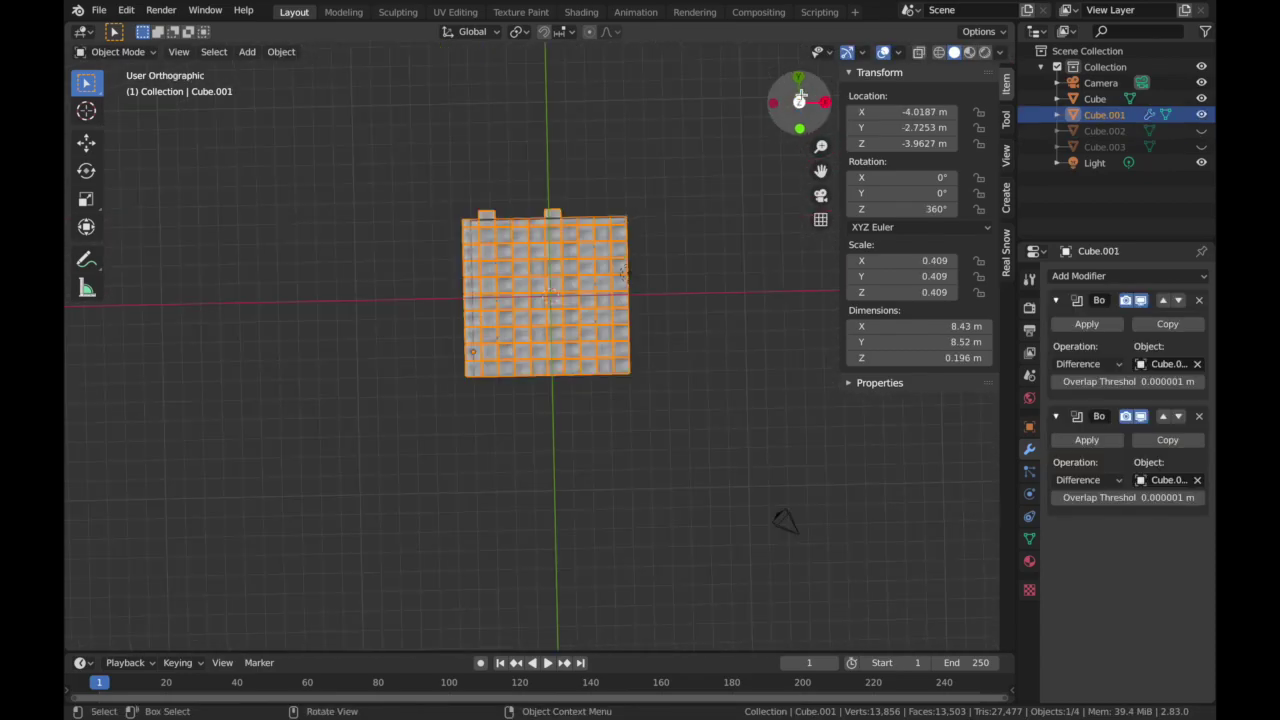
- In Edit Mode with X-ray on, delete the outermost strip of tile geometry along the side wall
left_click(112, 51)
left_click(110, 86)
left_click_drag(430, 172, 461, 353)
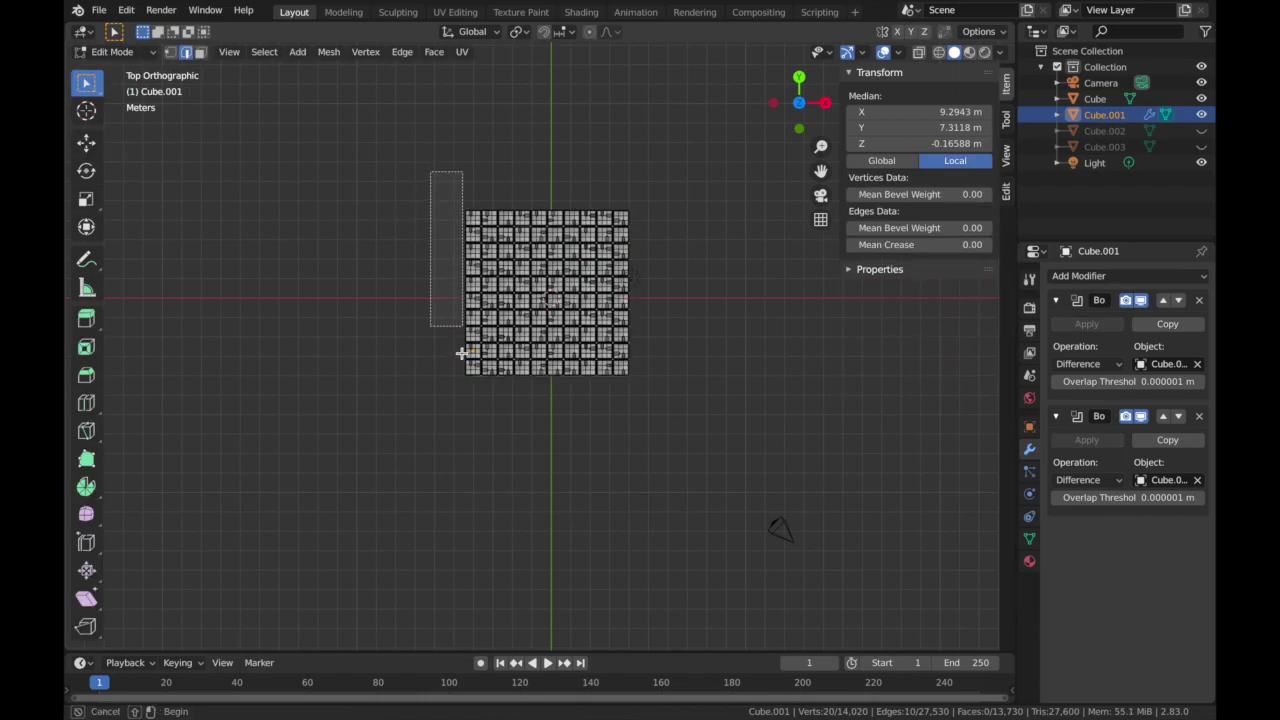
left_click_drag(470, 399, 470, 399)
left_click(922, 54)
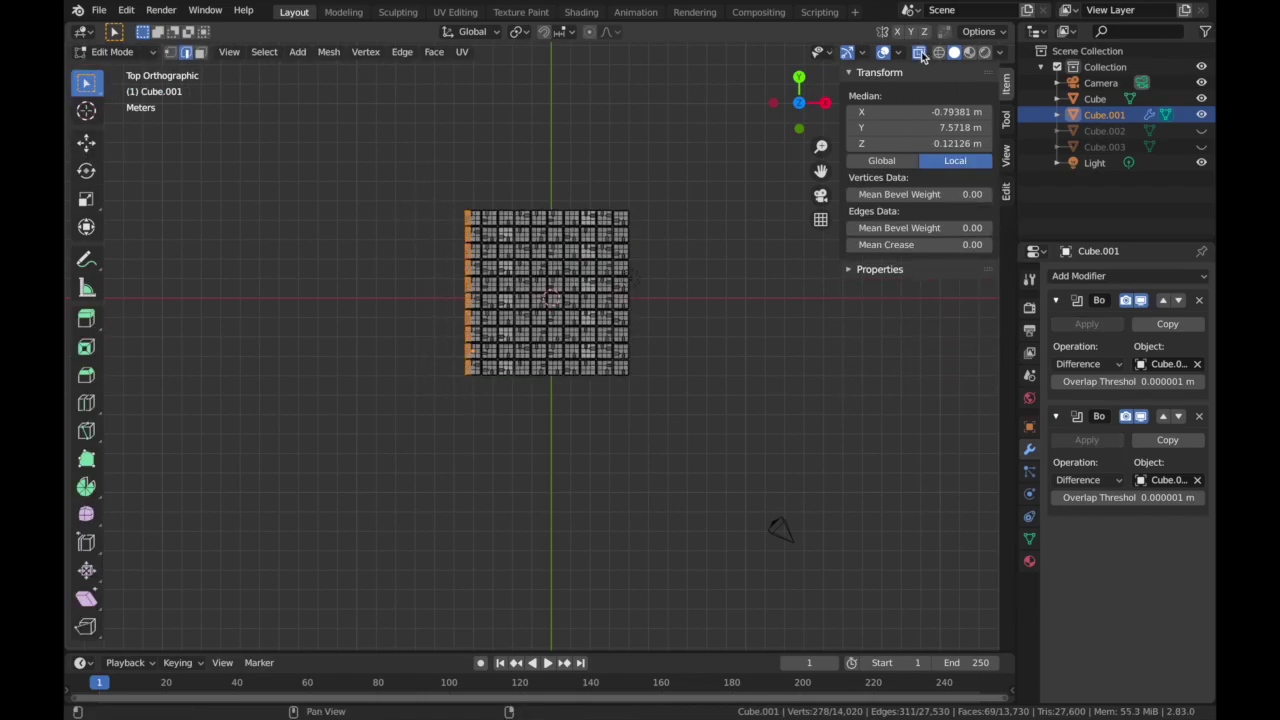
left_click_drag(434, 177, 469, 398)
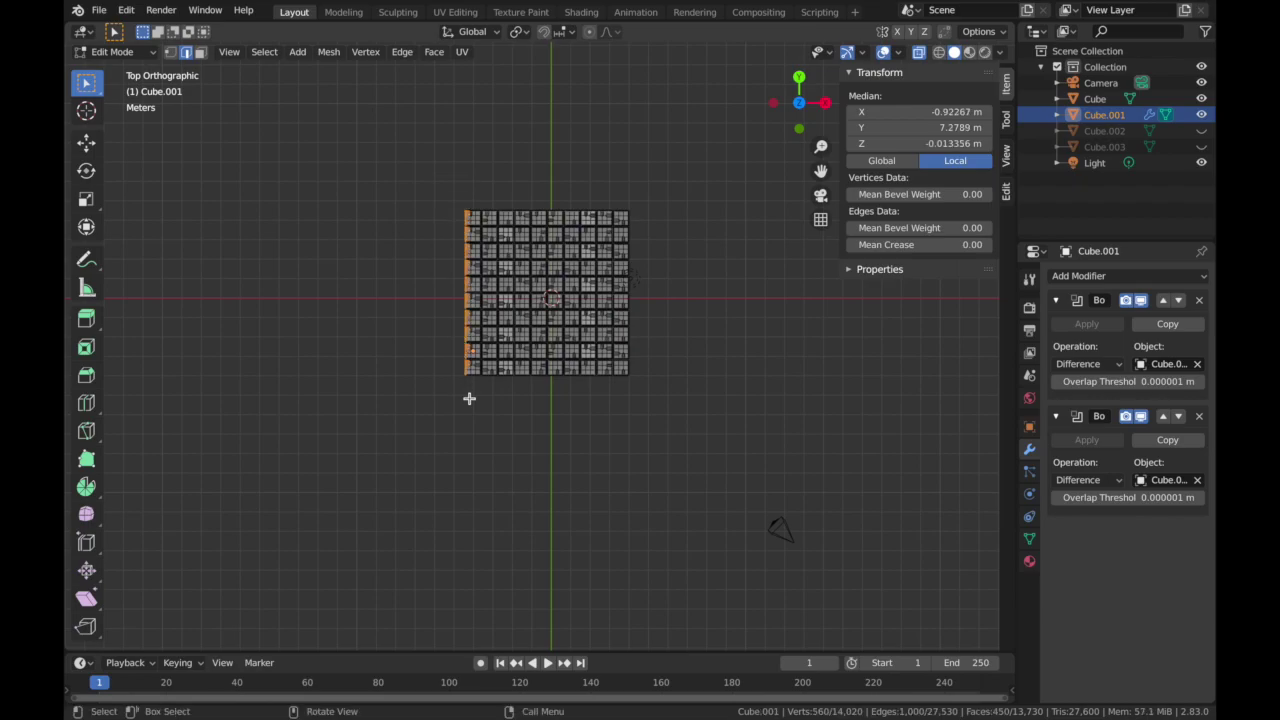
left_click_drag(443, 183, 471, 400)
key("x")
left_click(471, 403)
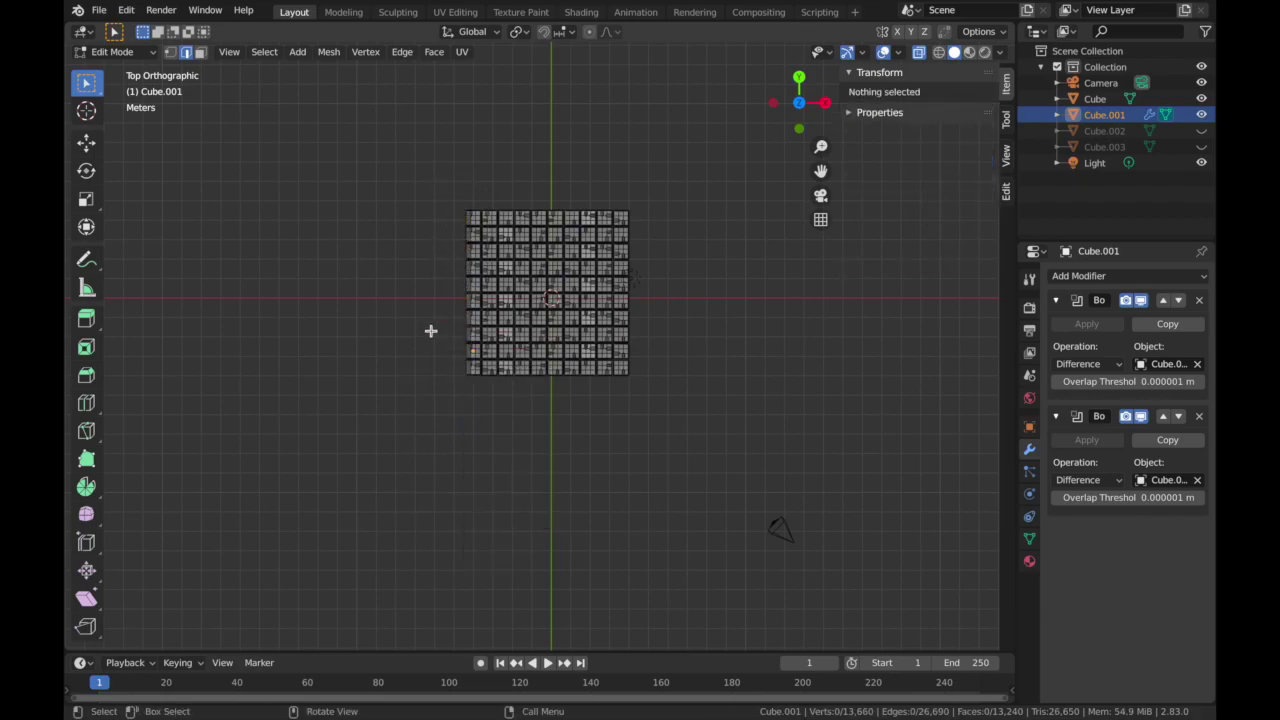
- Select the tiles' remaining outer border along the side wall and move it slightly inward along X
scroll(430, 331, "up", 5)
mouse_move(430, 331)
middle_mouse_down()
mouse_move(415, 290)
mouse_move(431, 331)
middle_mouse_up()
left_click(420, 389)
middle_click_drag(403, 381, 403, 381)
left_click(797, 88)
scroll(468, 200, "down", 2)
scroll(467, 201, "down", 2)
left_click_drag(484, 357, 483, 357)
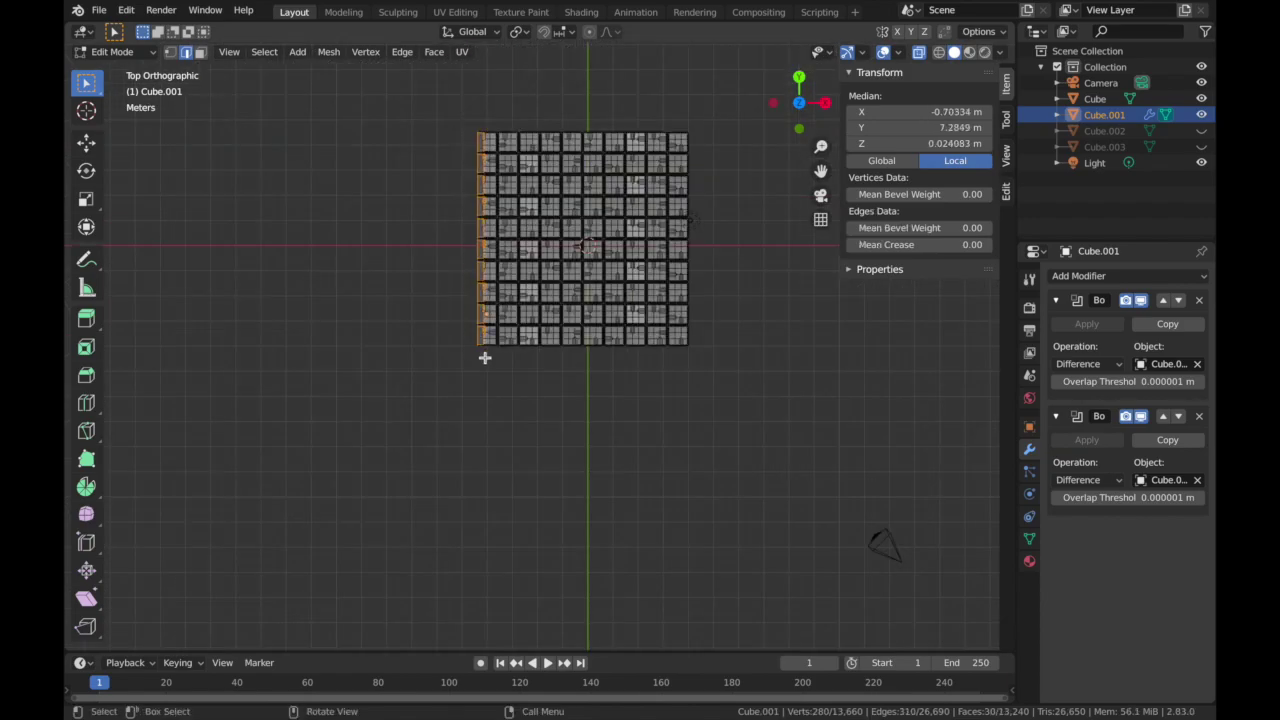
key("g")
left_click(499, 262)
- Return to Object Mode in the camera view with viewport overlays and X-ray turned off
left_click(105, 51)
left_click(114, 66)
middle_click_drag(800, 200, 886, 108)
key("KP_0")
left_click(883, 52)
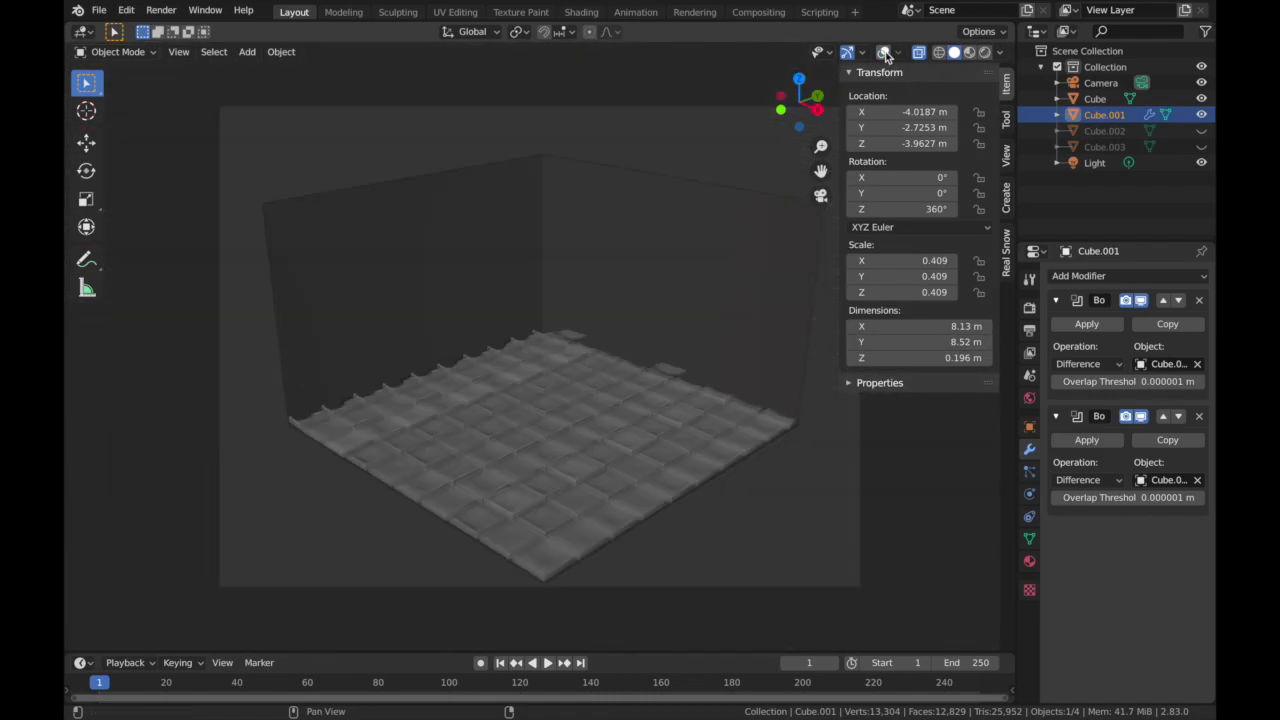
left_click(918, 52)
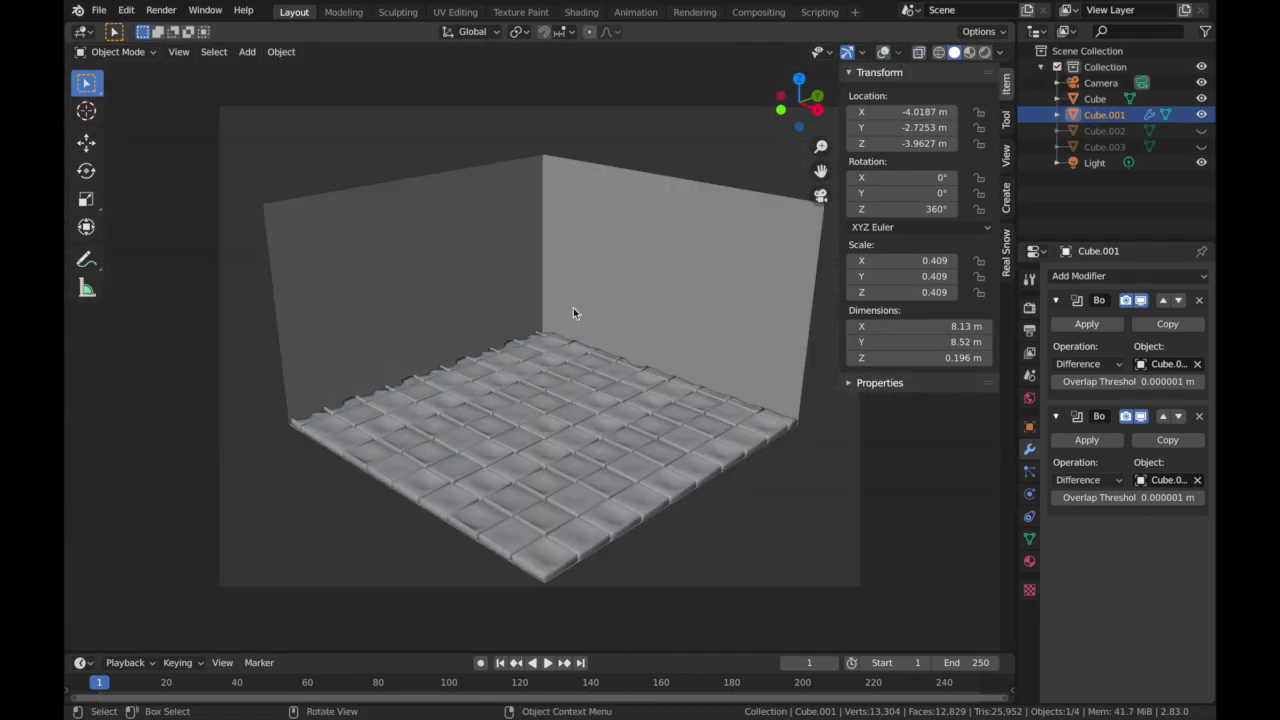
- Check the trimmed floor tiles edge-on from the side and turn the viewport overlays back on
scroll(573, 313, "down", 2)
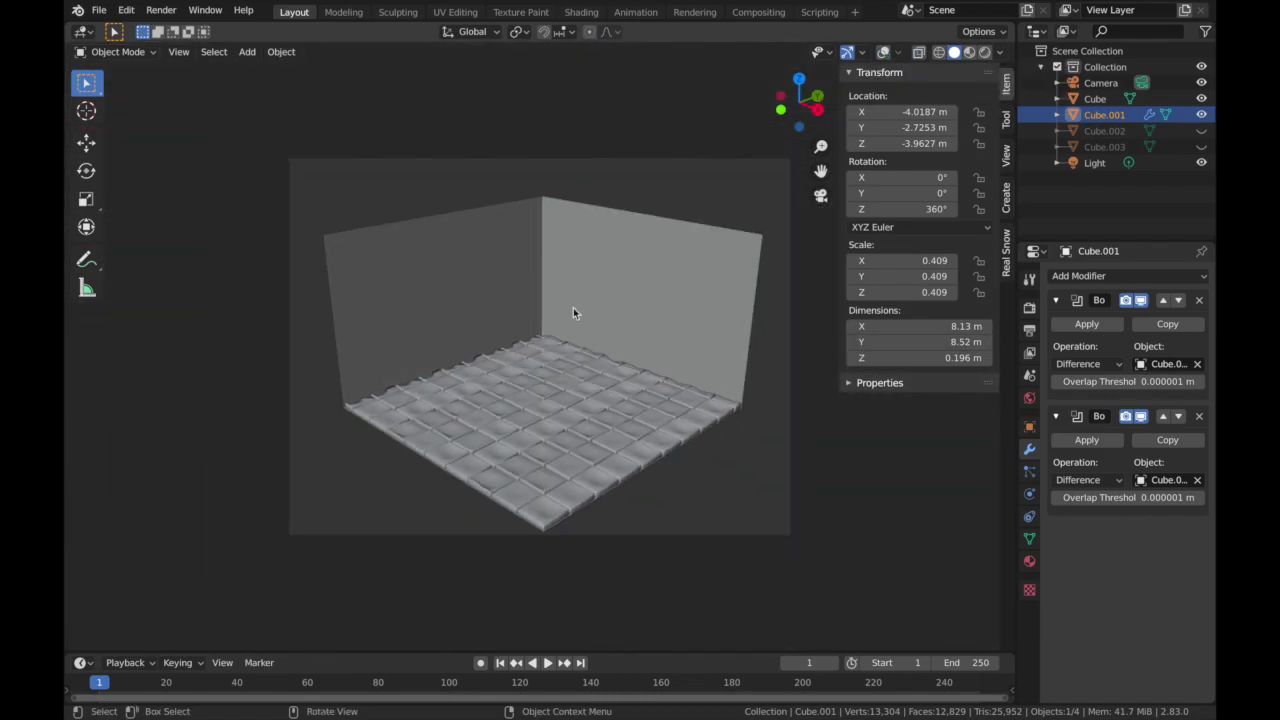
scroll(573, 308, "up", 2)
scroll(573, 308, "down", 2)
middle_click_drag(573, 308, 573, 308)
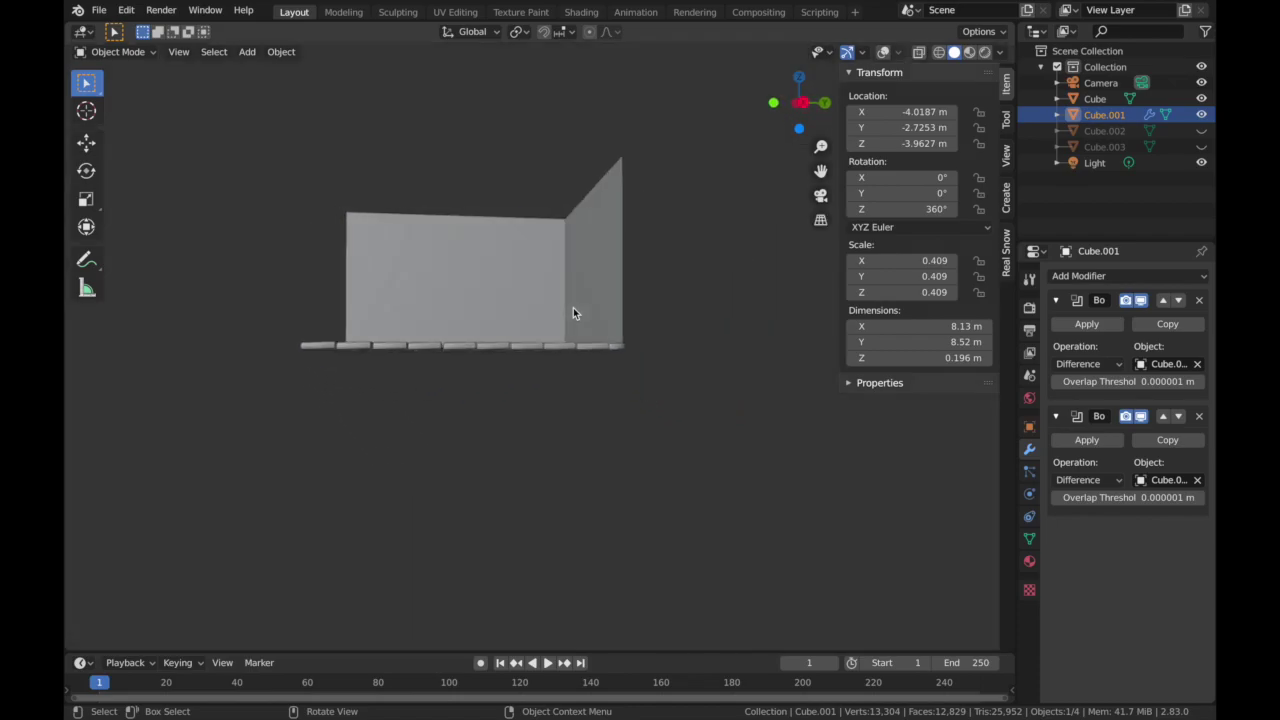
left_click(391, 350)
key("KP_2")
key("KP_2")
left_click(882, 53)
left_click(532, 451)
middle_click_drag(532, 451, 532, 446)
- Try to rotate the tiles' selected side-wall border in Edit Mode, and go back to Object Mode in the camera view
left_click(123, 53)
left_click(118, 91)
middle_click_drag(341, 250, 341, 250)
key("r")
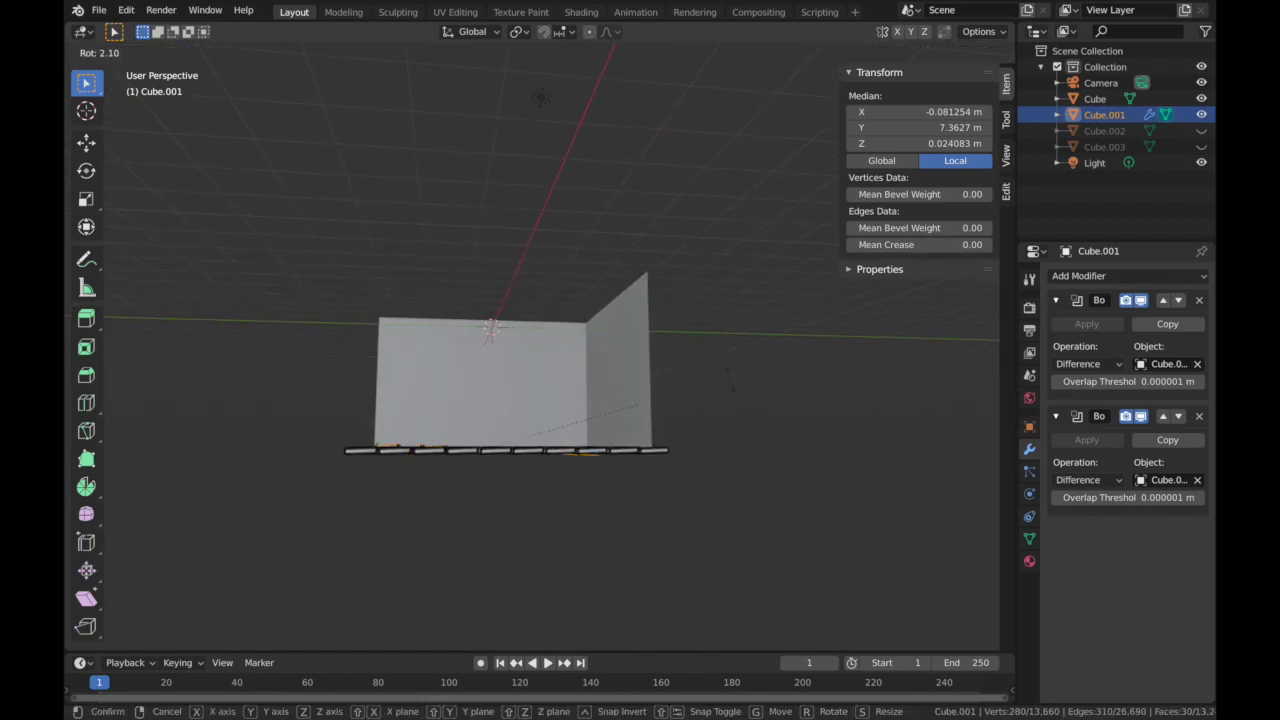
left_click(725, 368)
key("a")
key("KP_3")
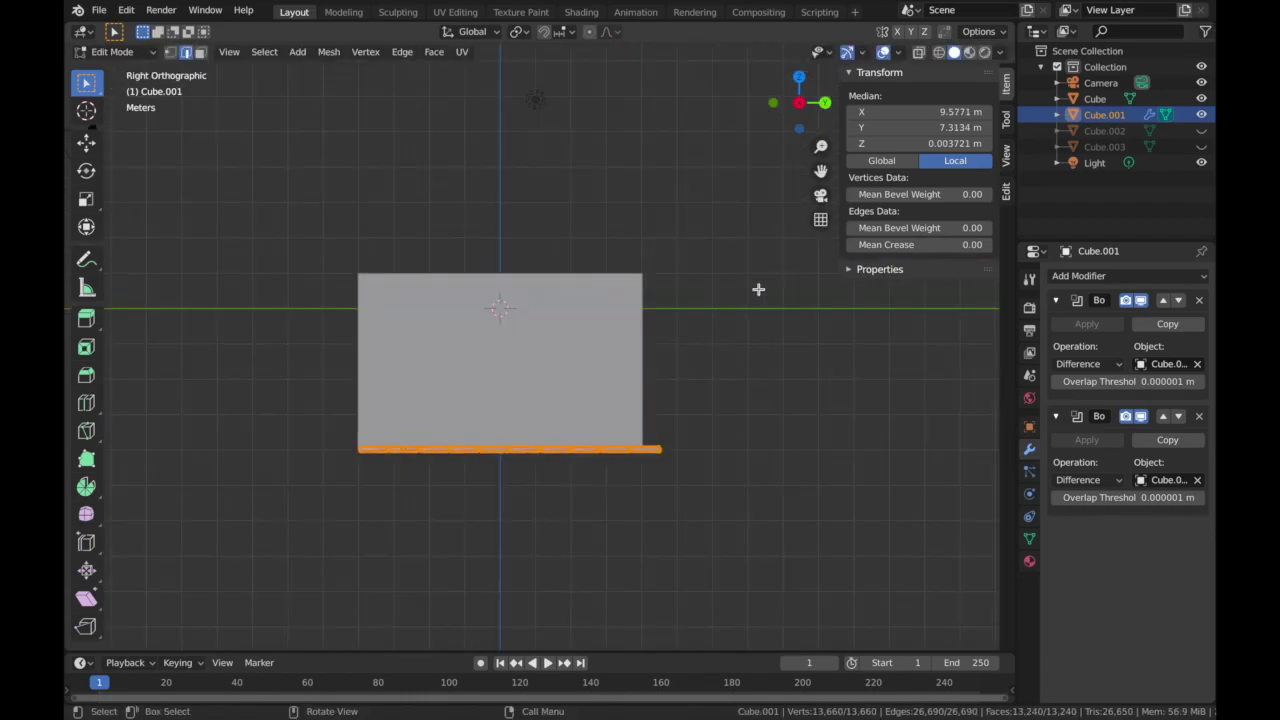
left_click(821, 195)
left_click(112, 51)
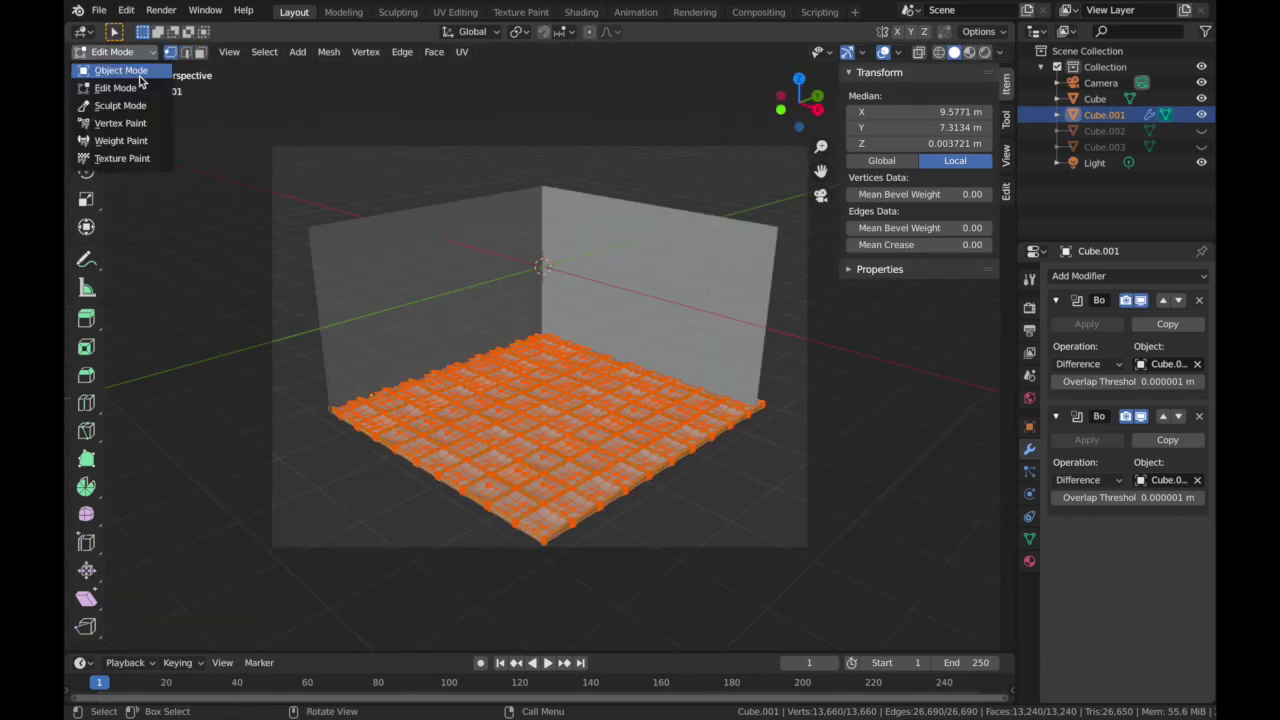
left_click(115, 68)
left_click(600, 196)
scroll(687, 181, "down", 1)
scroll(691, 182, "up", 2)
scroll(691, 182, "down", 2)
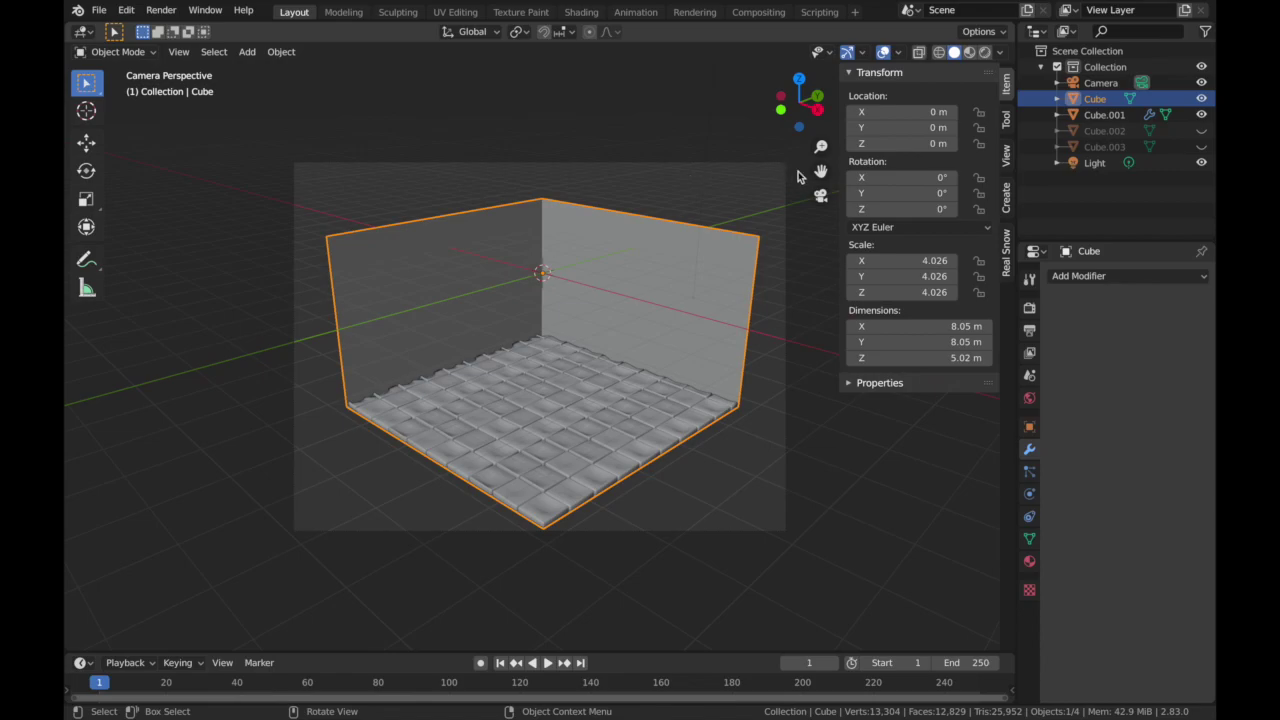
left_click_drag(820, 172, 786, 168)
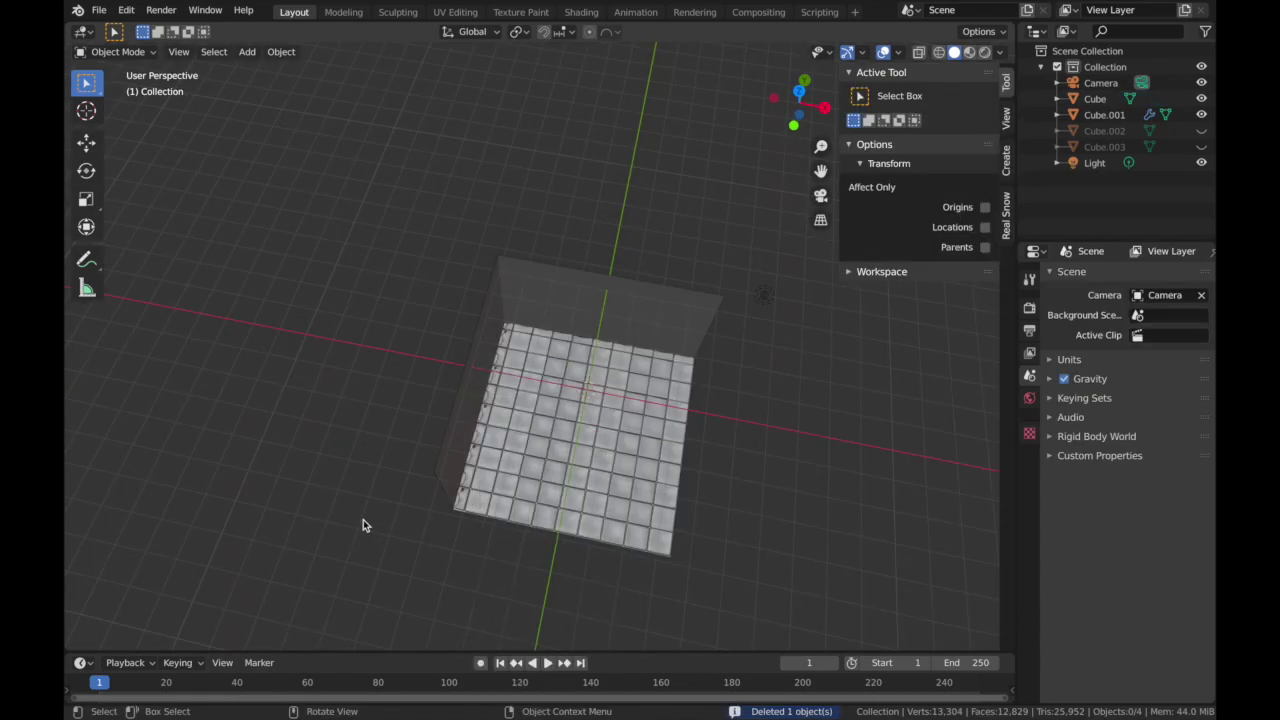
key("shift+a")
mouse_move(370, 397)
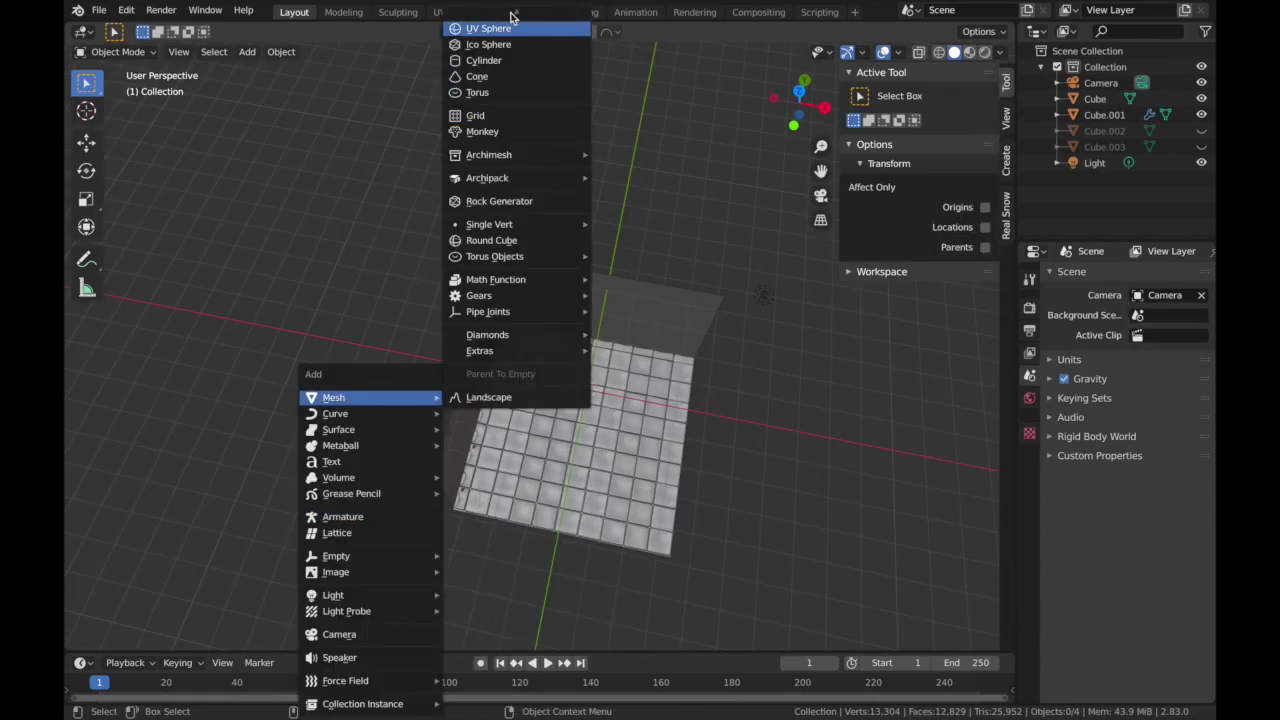
scroll(490, 44, "up", 2)
left_click(490, 17)
key("Delete")
- Add a cube and narrow it along X to about 1.45 m
key("shift+a")
mouse_move(195, 400)
scroll(345, 58, "up", 2)
left_click(346, 24)
left_click(799, 91)
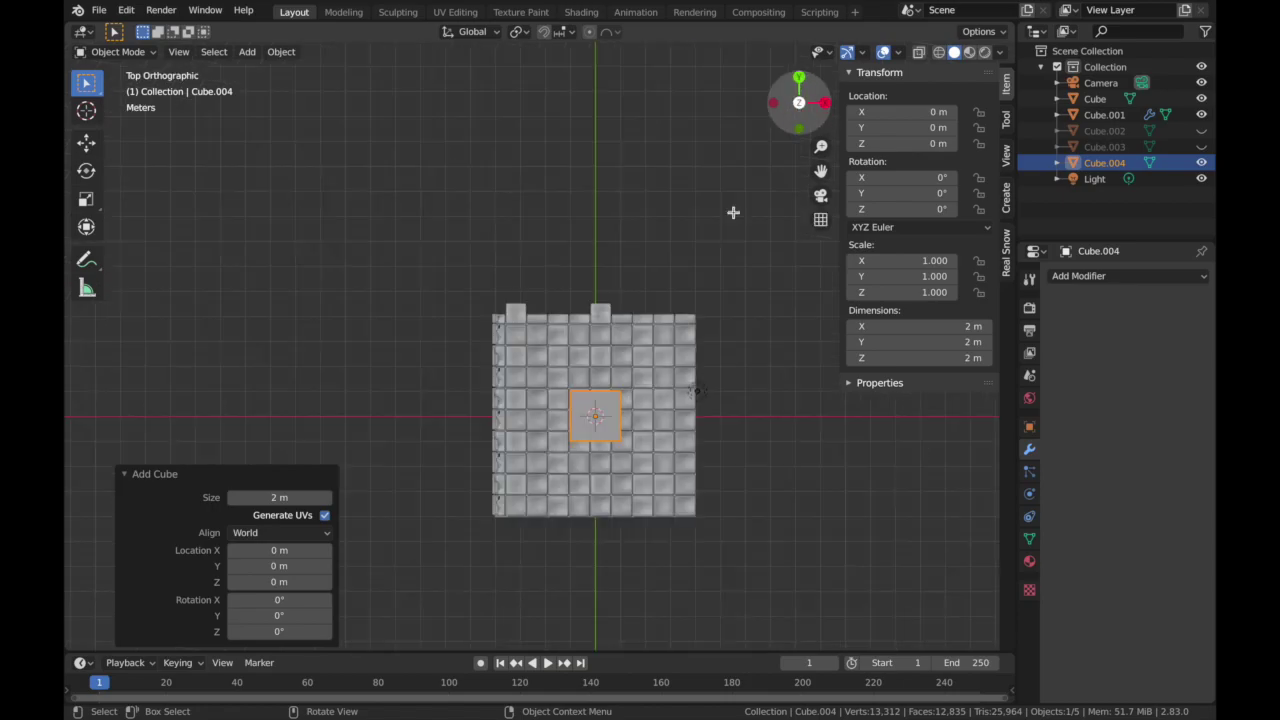
key("s")
key("x")
left_click(655, 418)
- Move the box to about X -1.79 m, stretch it along Y to about 5.77 m, and align it at Y 1.22 m
key("g")
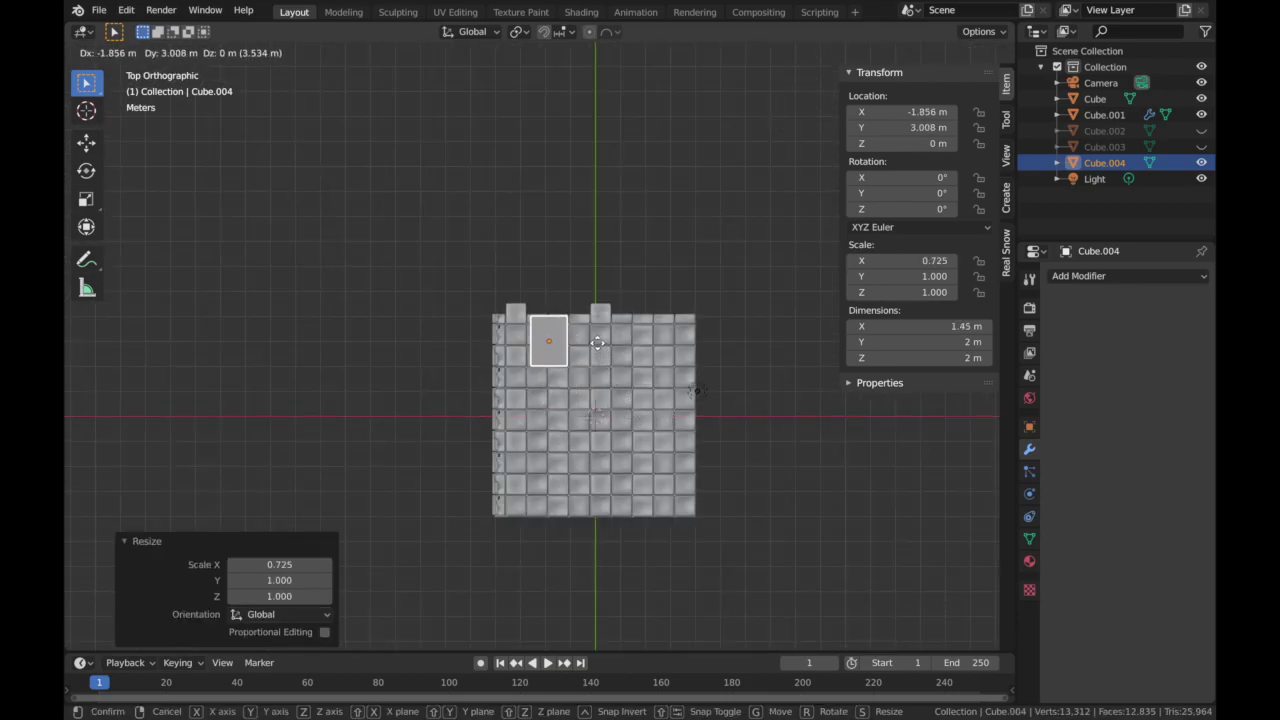
left_click(598, 342)
key("s")
key("y")
left_click(665, 352)
key("g")
key("y")
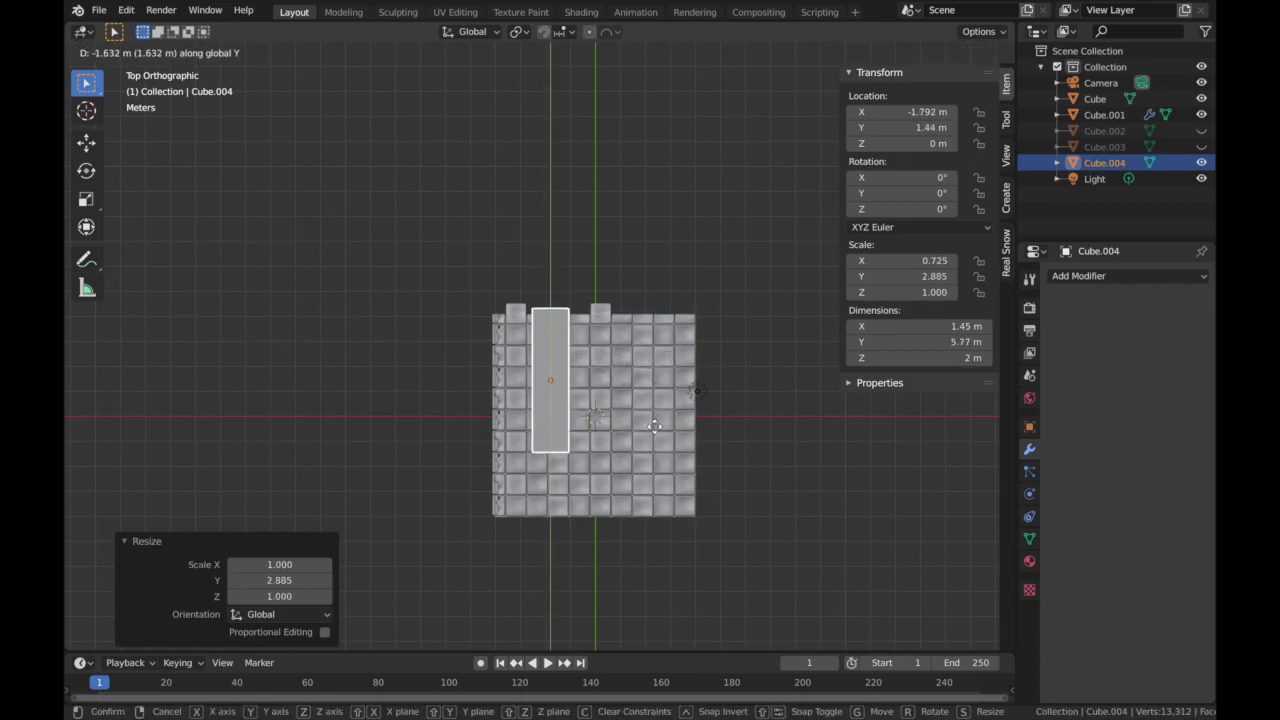
left_click(654, 427)
- Lower the long box along Z until it rests on the floor tiles
middle_click_drag(654, 427, 656, 432)
key("g")
key("z")
left_click(662, 335)
key("KP_0")
key("g")
key("z")
left_click(643, 250)
- Reduce the long box's height to about 1.88 m and settle it at about Z -3.03 m
key("s")
key("z")
left_click(646, 253)
key("g")
key("z")
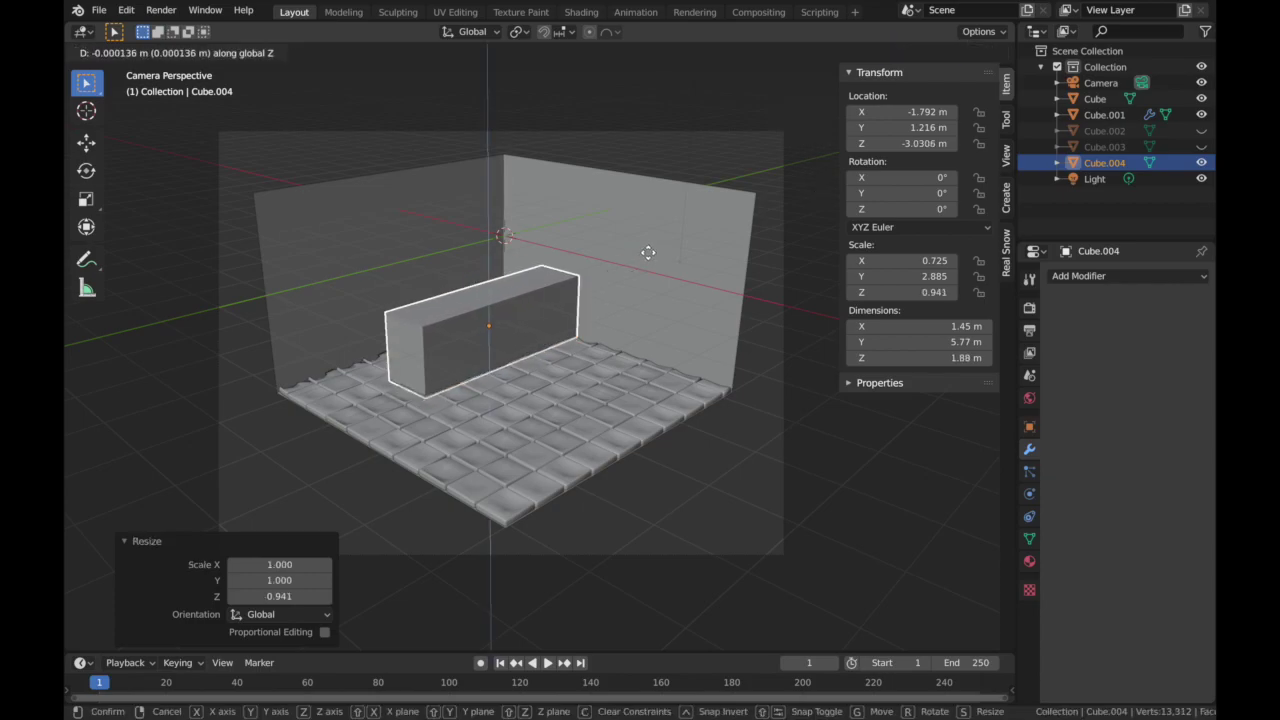
left_click(648, 252)
- Duplicate the long box along X to about X 2.22 m in the top view
key("KP_7")
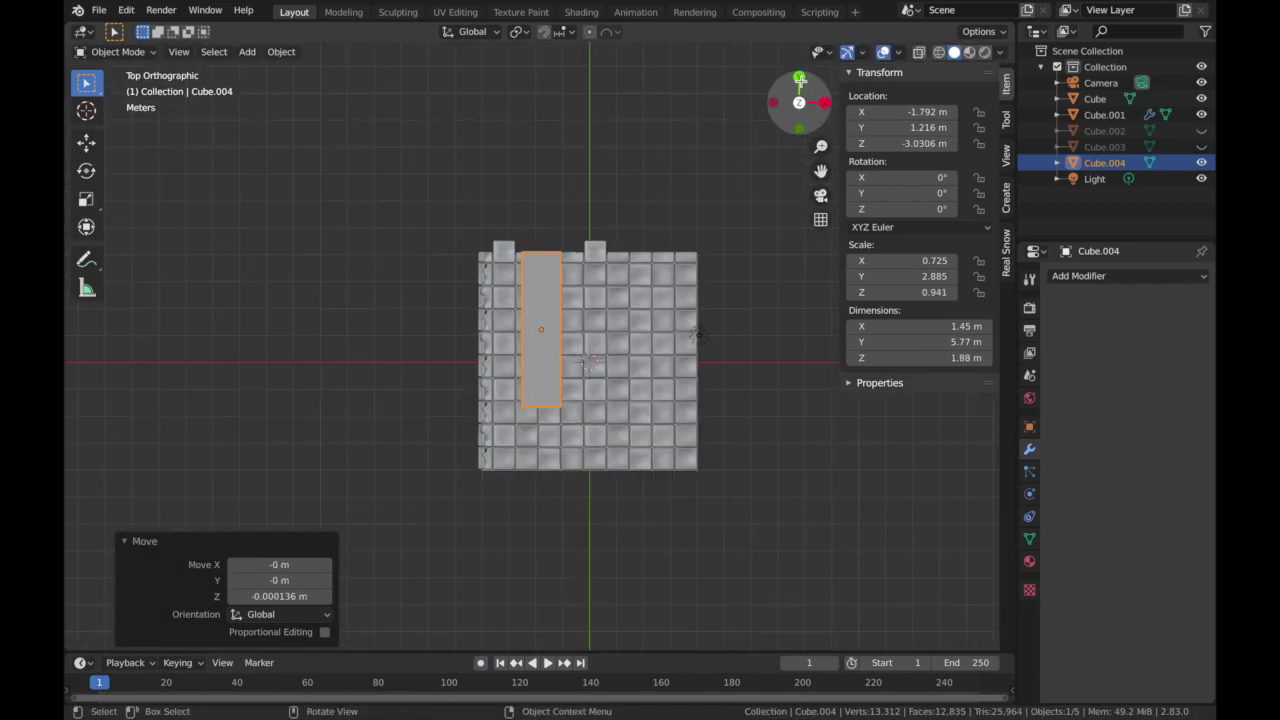
key("shift+d")
key("x")
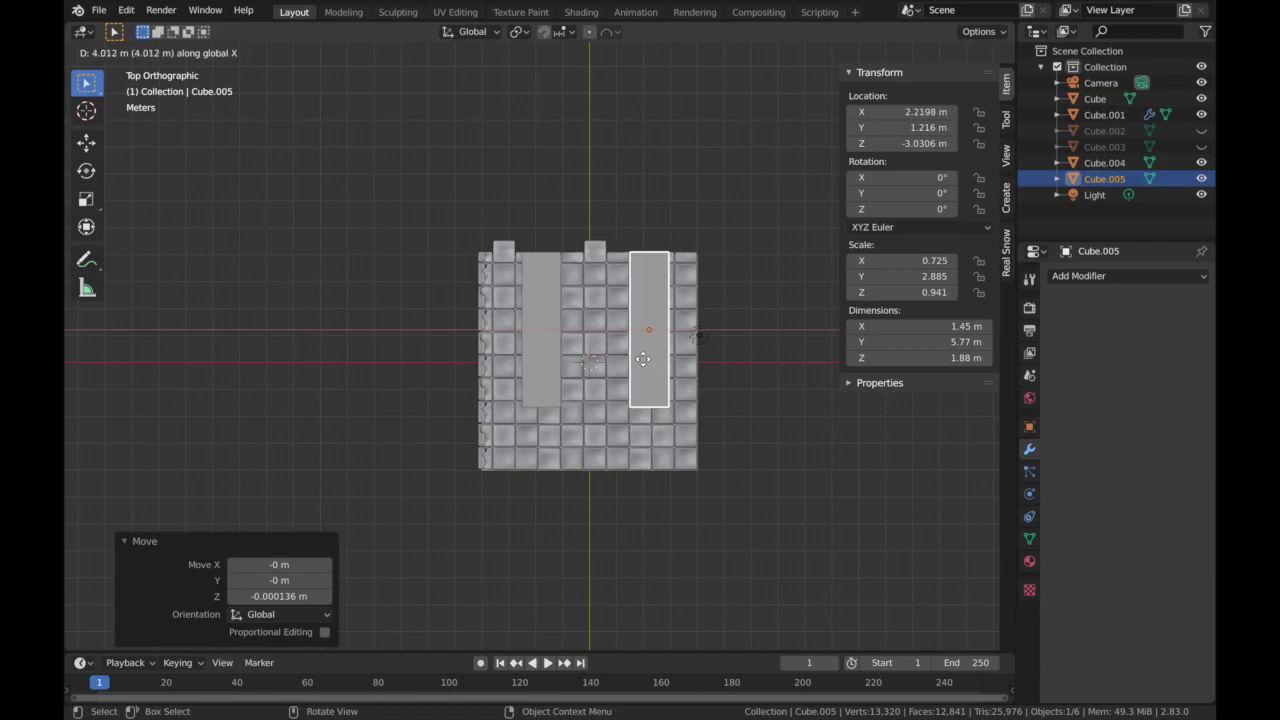
left_click(643, 364)
left_click(533, 393)
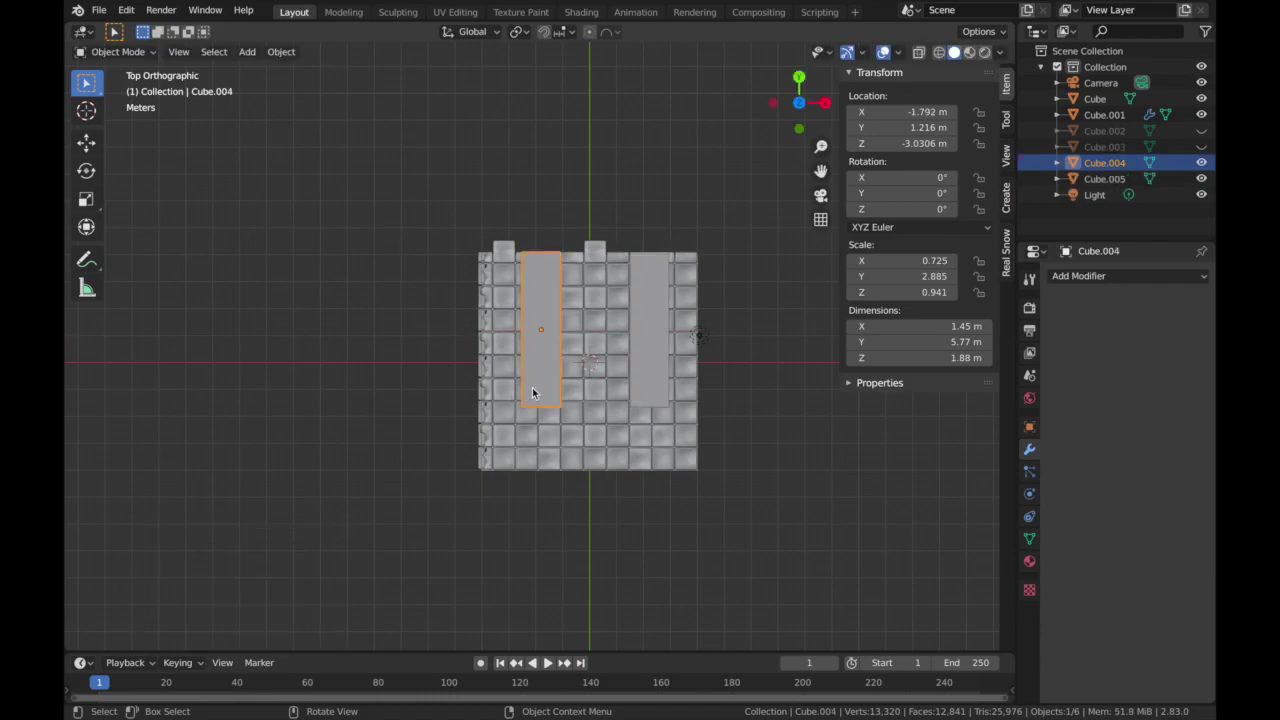
key("shift+d")
key("r")
key("z")
key("9")
key("0")
key("Return")
key("g")
key("x")
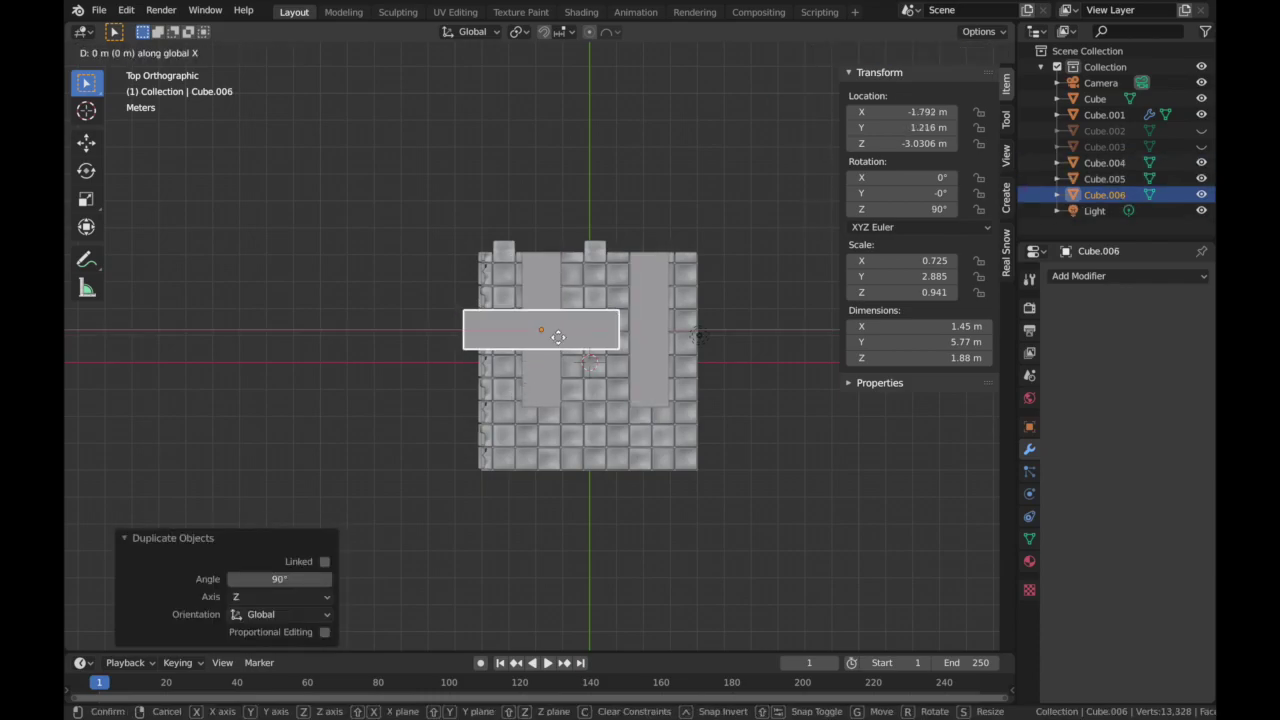
left_click(608, 340)
key("g")
key("y")
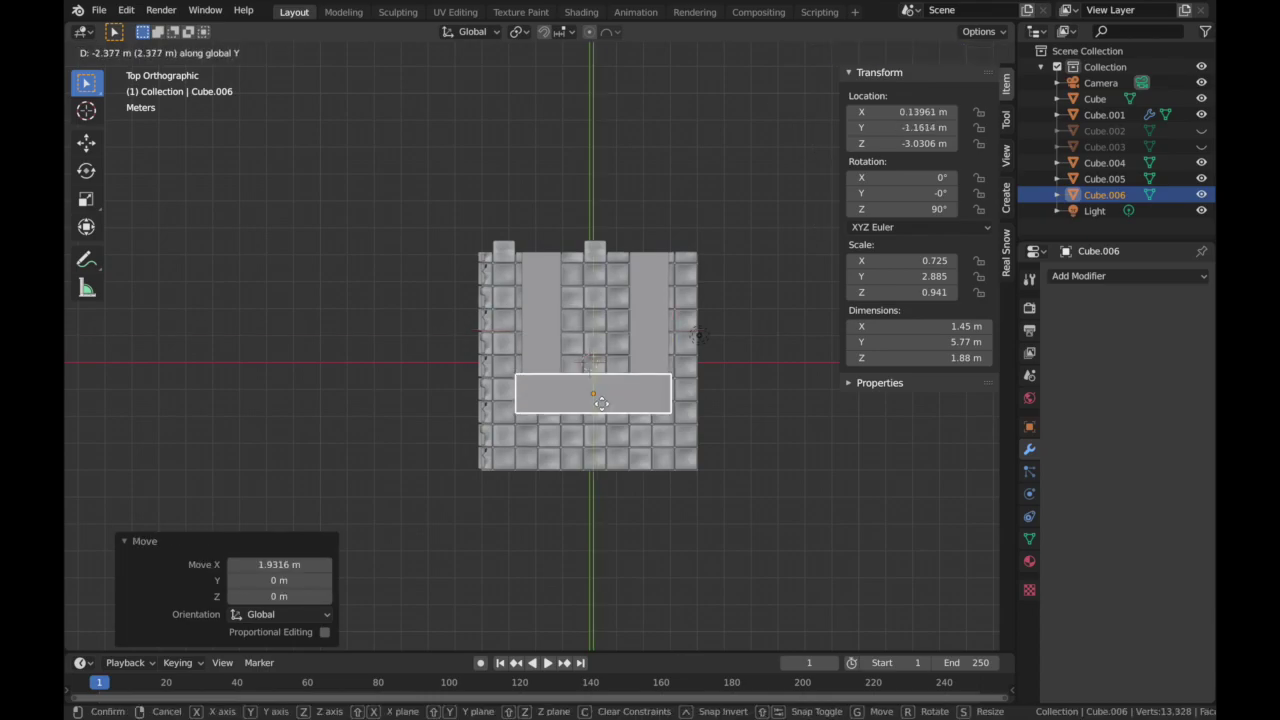
left_click(601, 413)
key("s")
key("x")
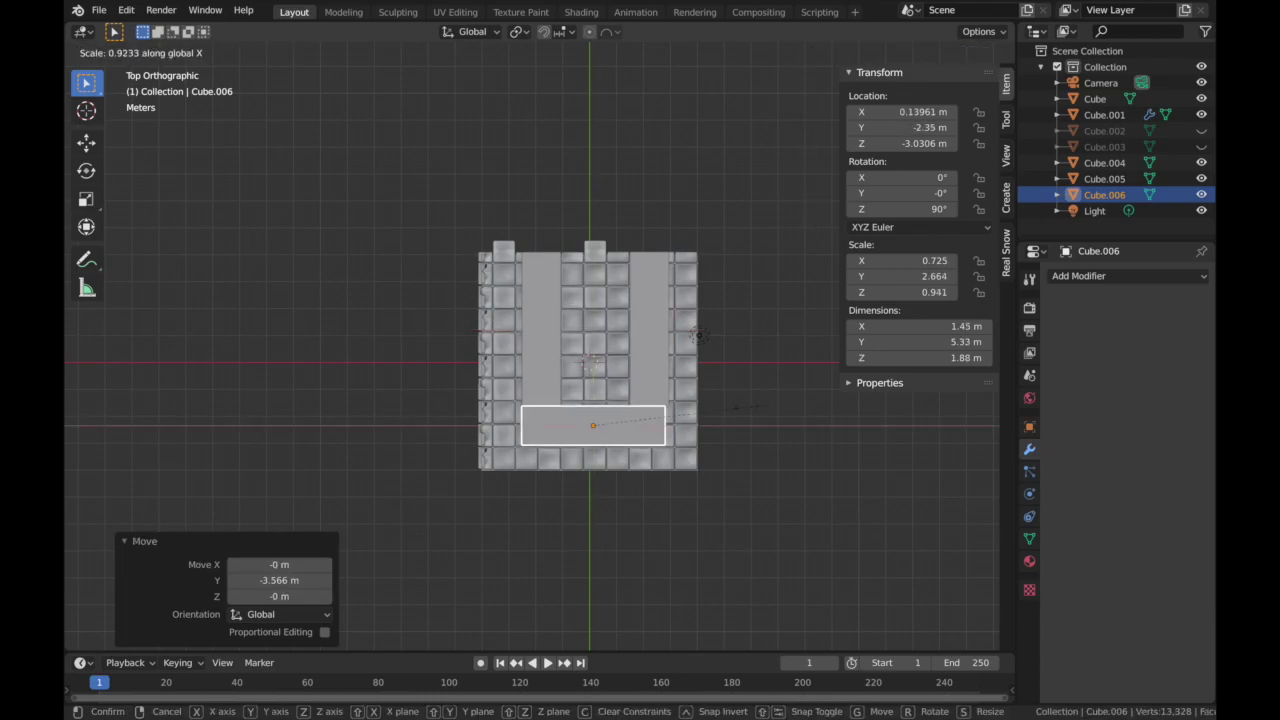
left_click(746, 407)
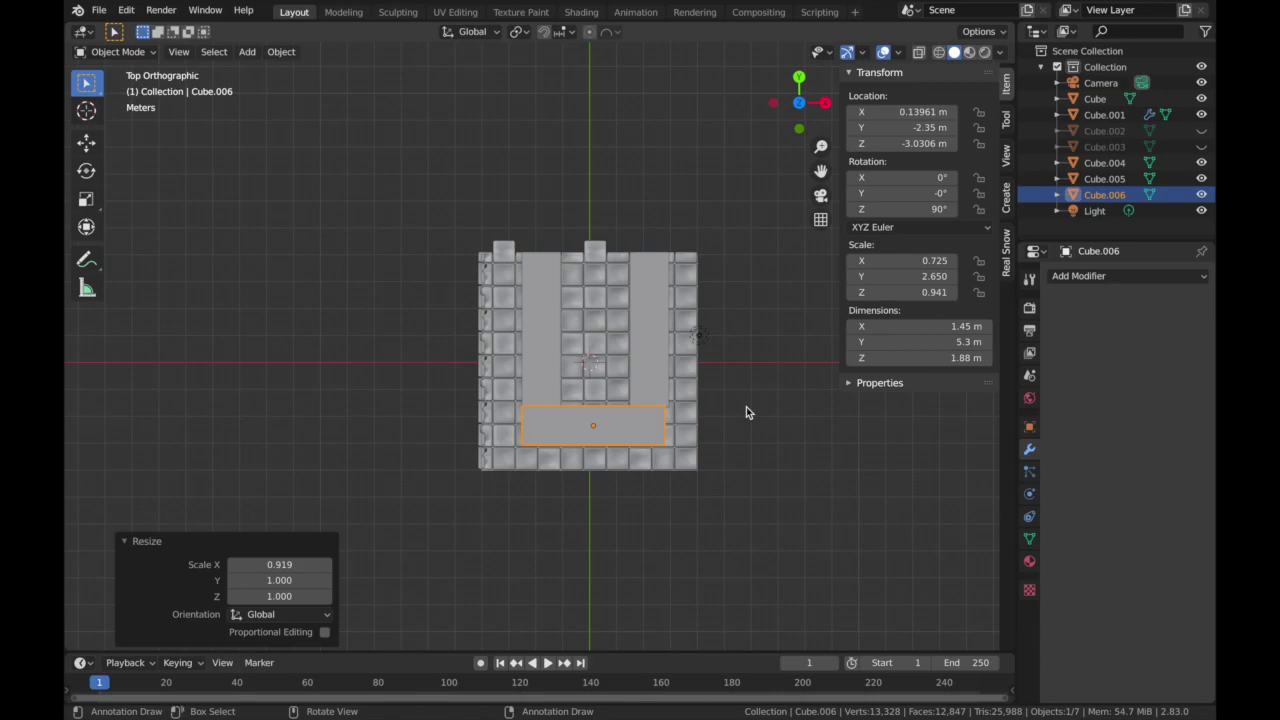
key("Delete")
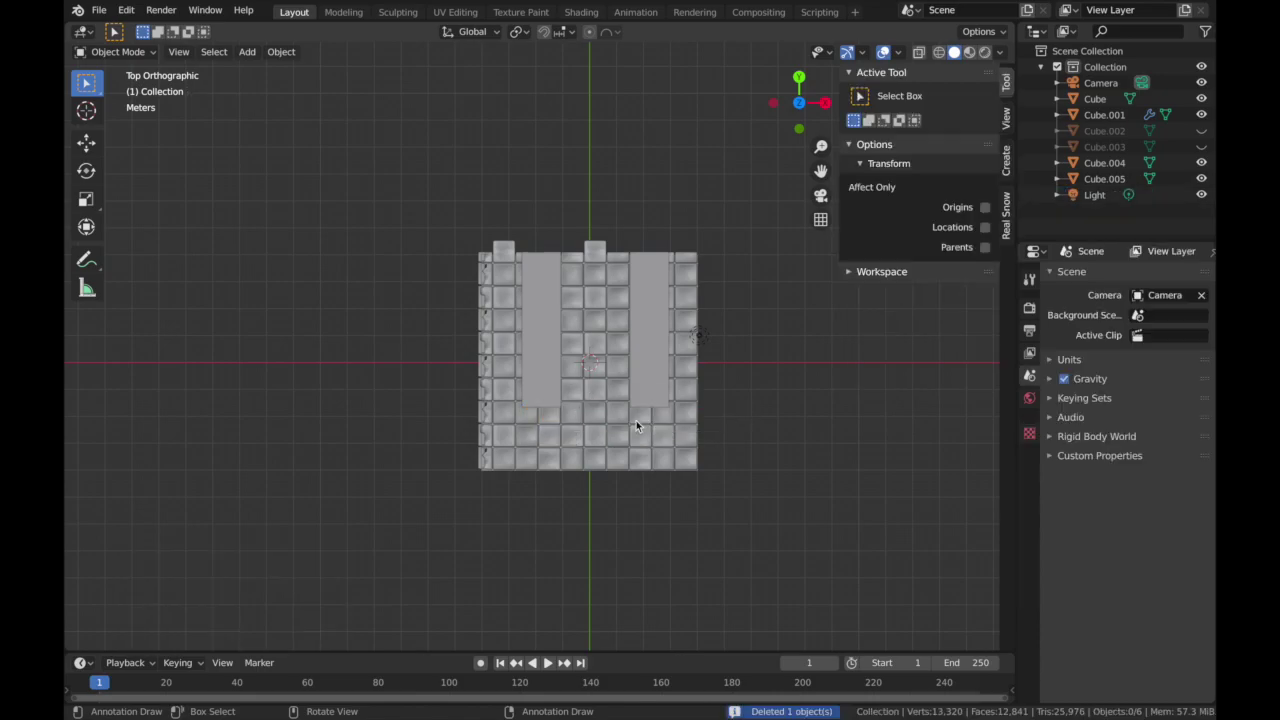
- Select both long boxes and join them into one object
middle_click_drag(636, 420, 564, 388)
left_click(564, 388)
left_click(654, 366, "shift")
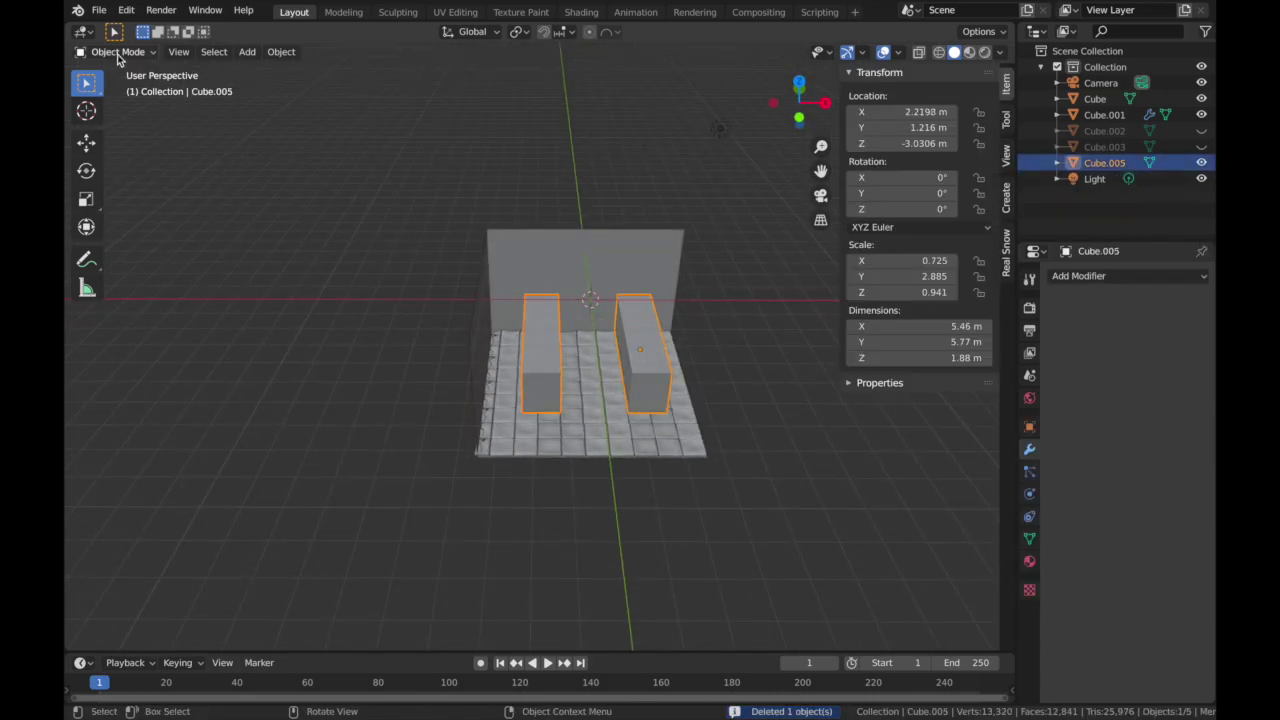
- Extrude the front end faces of both joined boxes outward by about 1.4 m
left_click(112, 51)
left_click(111, 83)
middle_click_drag(529, 339, 580, 354)
left_click(547, 400)
left_click(201, 52)
left_click(540, 371)
left_click(643, 383, "shift")
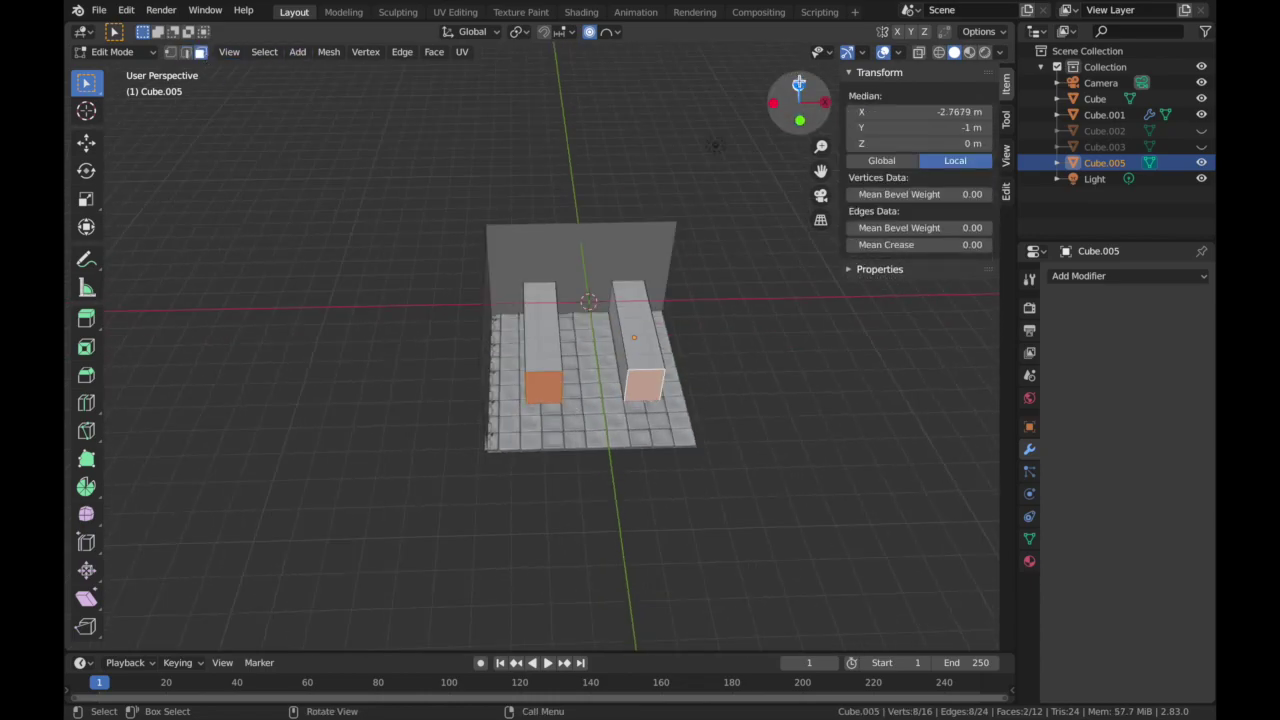
left_click(799, 120)
left_click(799, 78)
key("e")
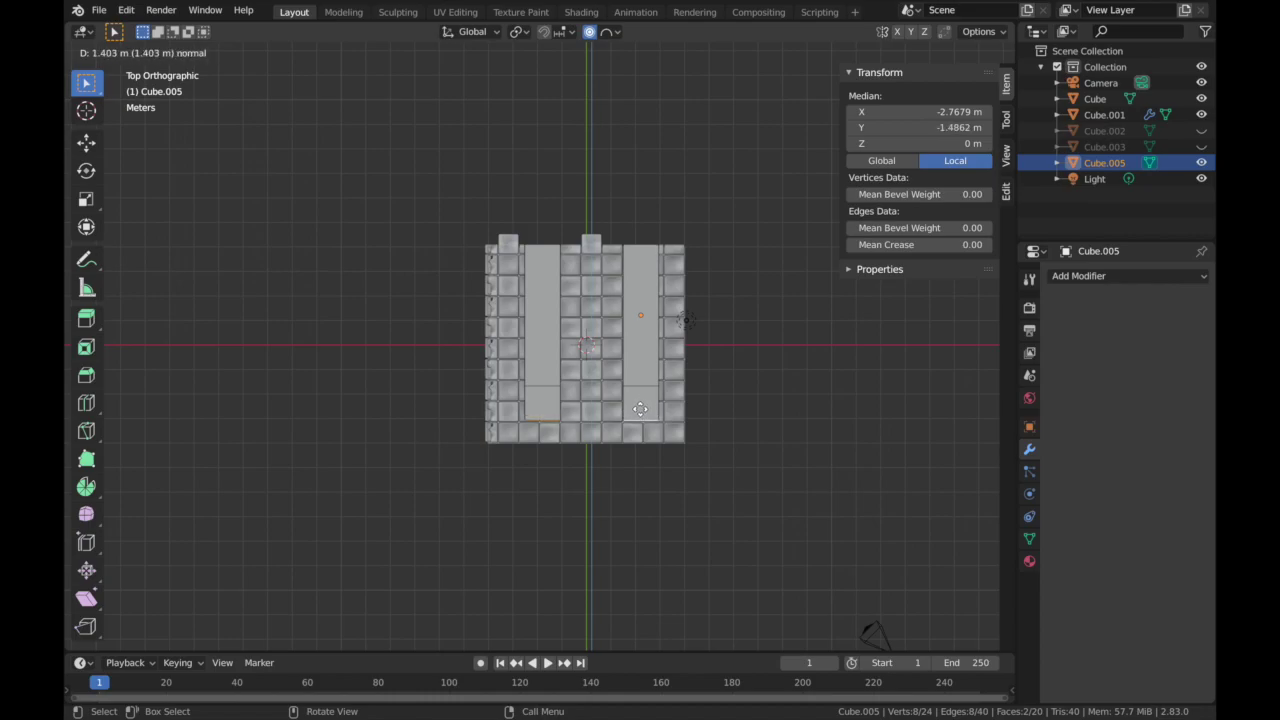
left_click(640, 409)
- Bridge the facing inner sides of the two extruded ends with LoopTools to form a U shape
middle_click_drag(640, 494, 639, 409)
scroll(638, 409, "up", 2)
middle_click_drag(637, 470, 610, 400)
left_click(565, 420)
left_click(610, 400, "shift")
right_click(618, 388)
mouse_move(640, 334)
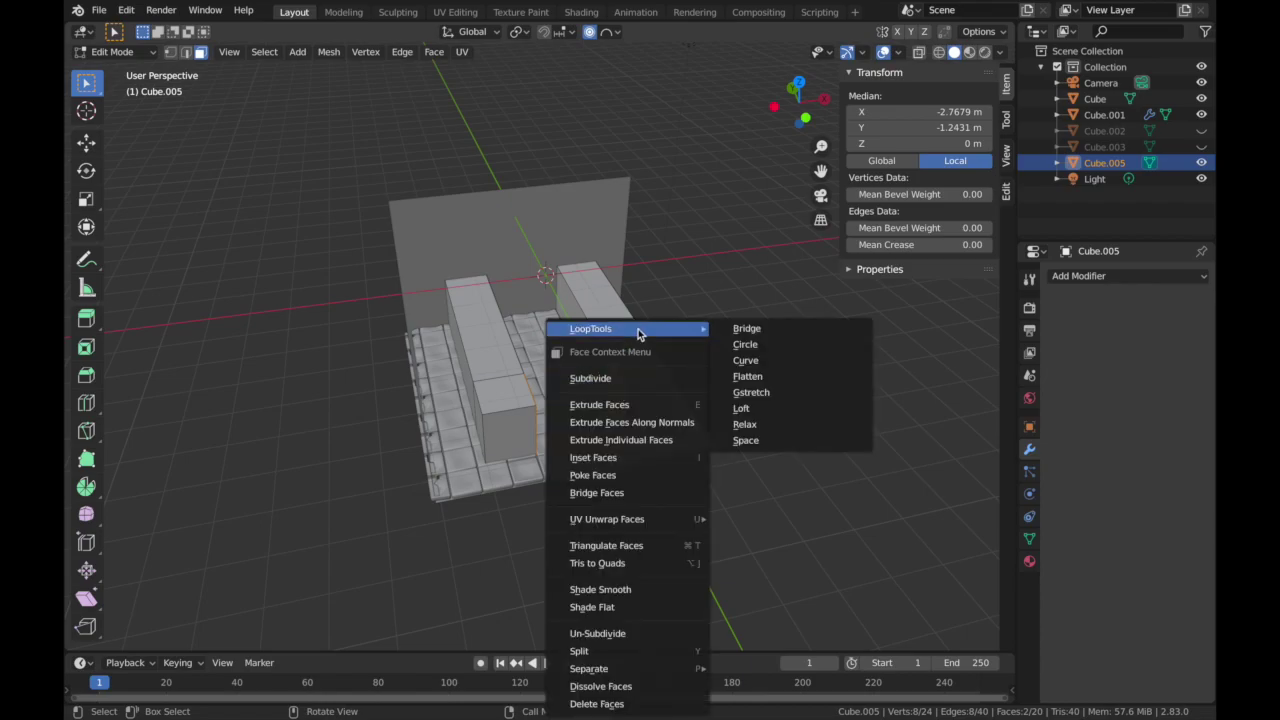
left_click(768, 328)
middle_click_drag(706, 363, 706, 366)
left_click(625, 355)
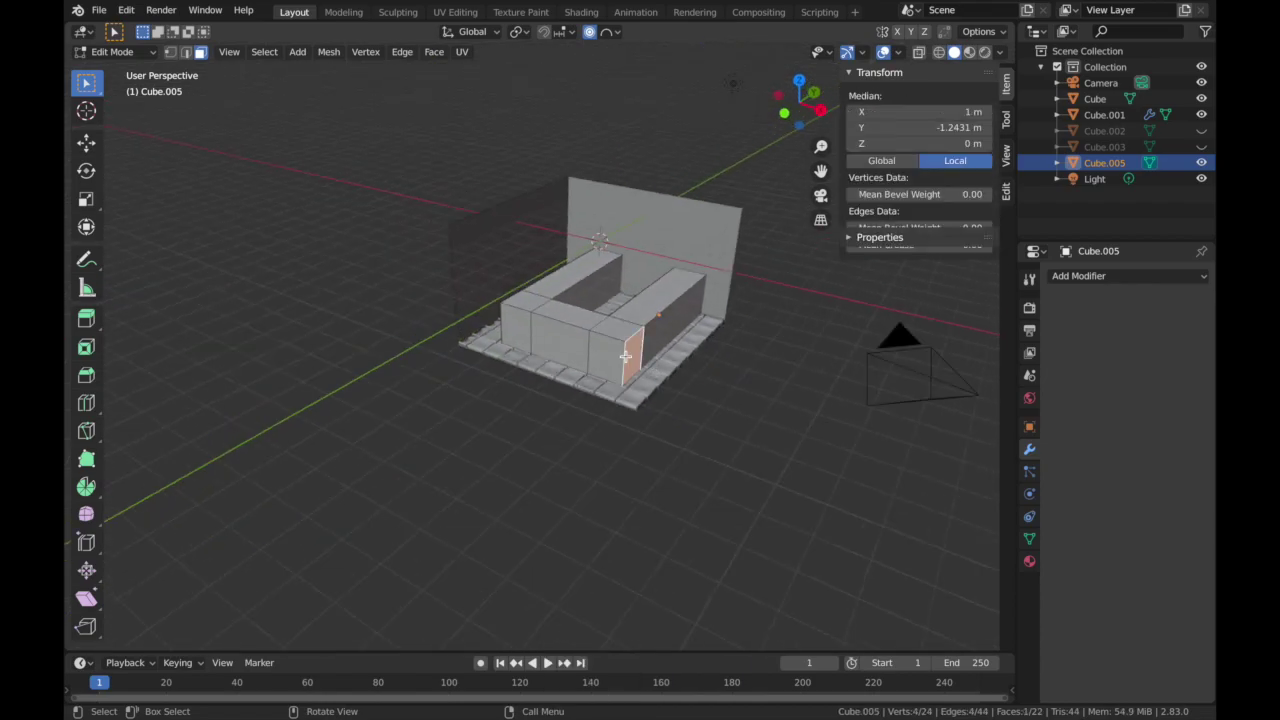
key("ctrl+b")
right_click(783, 444)
- Scale the whole U-shaped block along Y to about 0.786 and move it about 0.58 m along Y
left_click(115, 52)
left_click(125, 71)
middle_click_drag(738, 48, 727, 154)
left_click(821, 196)
key("s")
key("y")
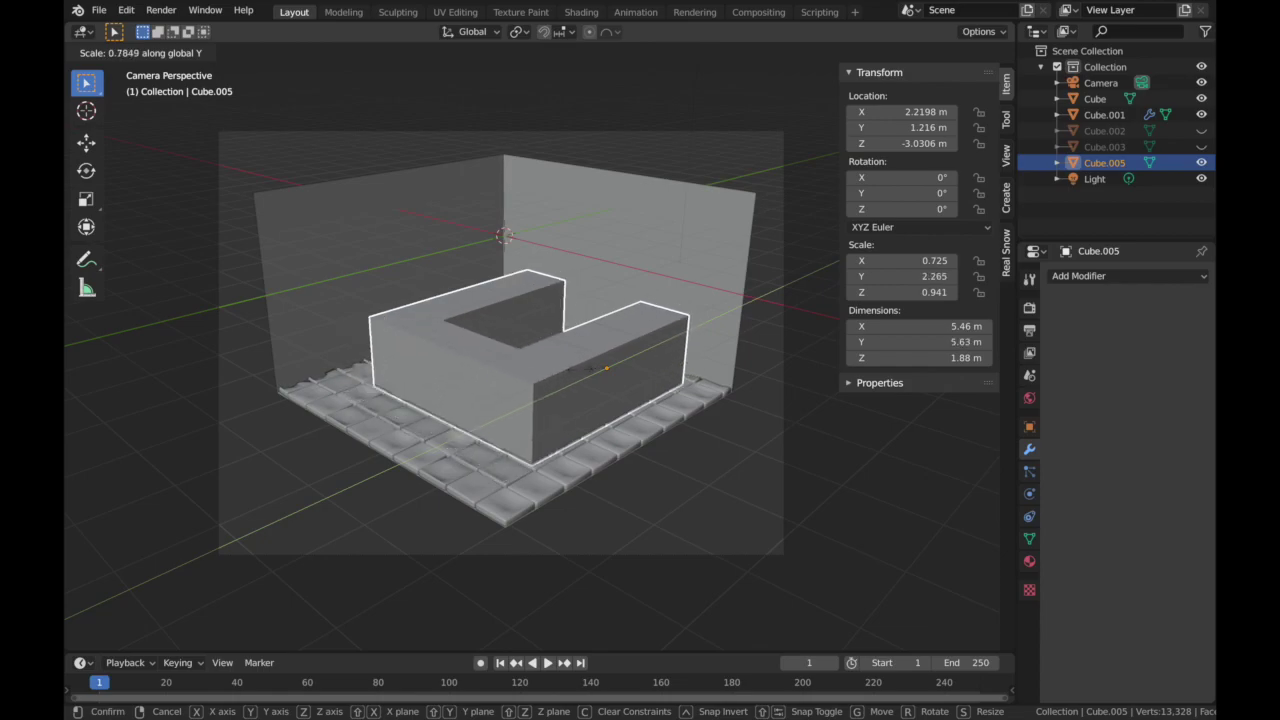
left_click(583, 371)
key("g")
key("y")
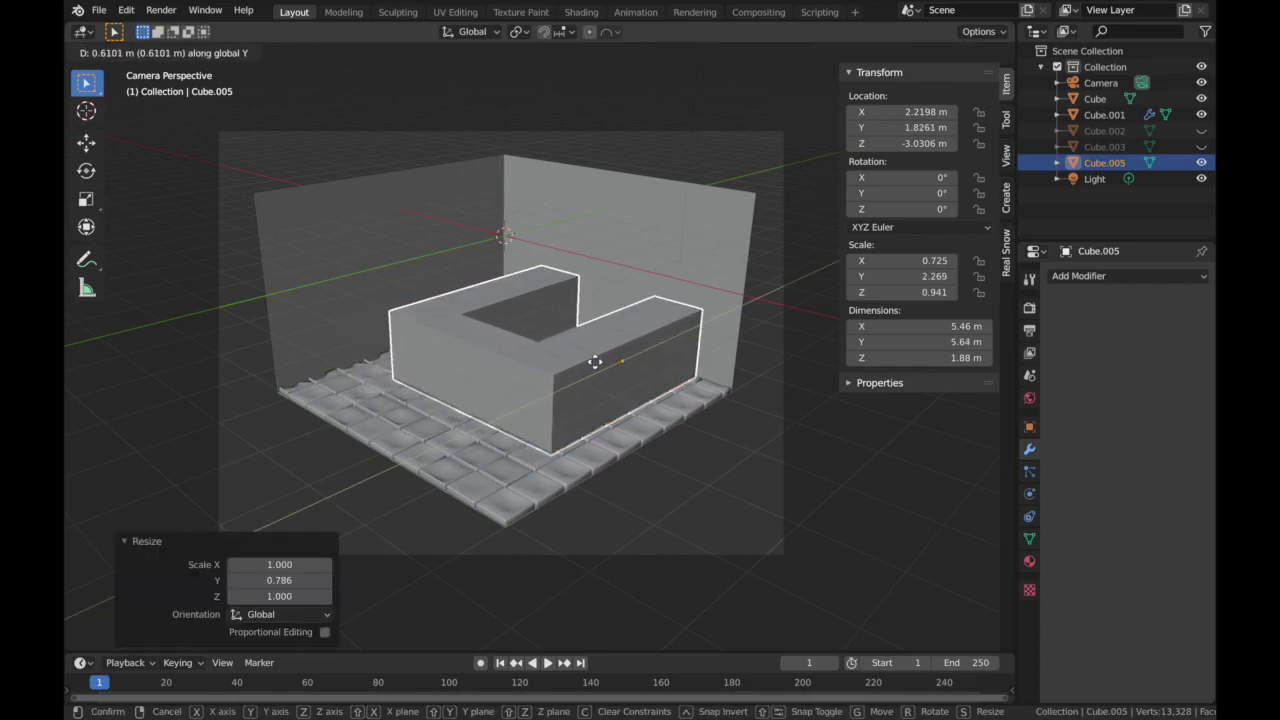
left_click(595, 362)
- In the top view, scale the U block along Y by about 1.079 and shift it about -0.18 m along Y
middle_click_drag(680, 376, 680, 374)
left_click_drag(821, 171, 830, 270)
scroll(598, 149, "down", 5)
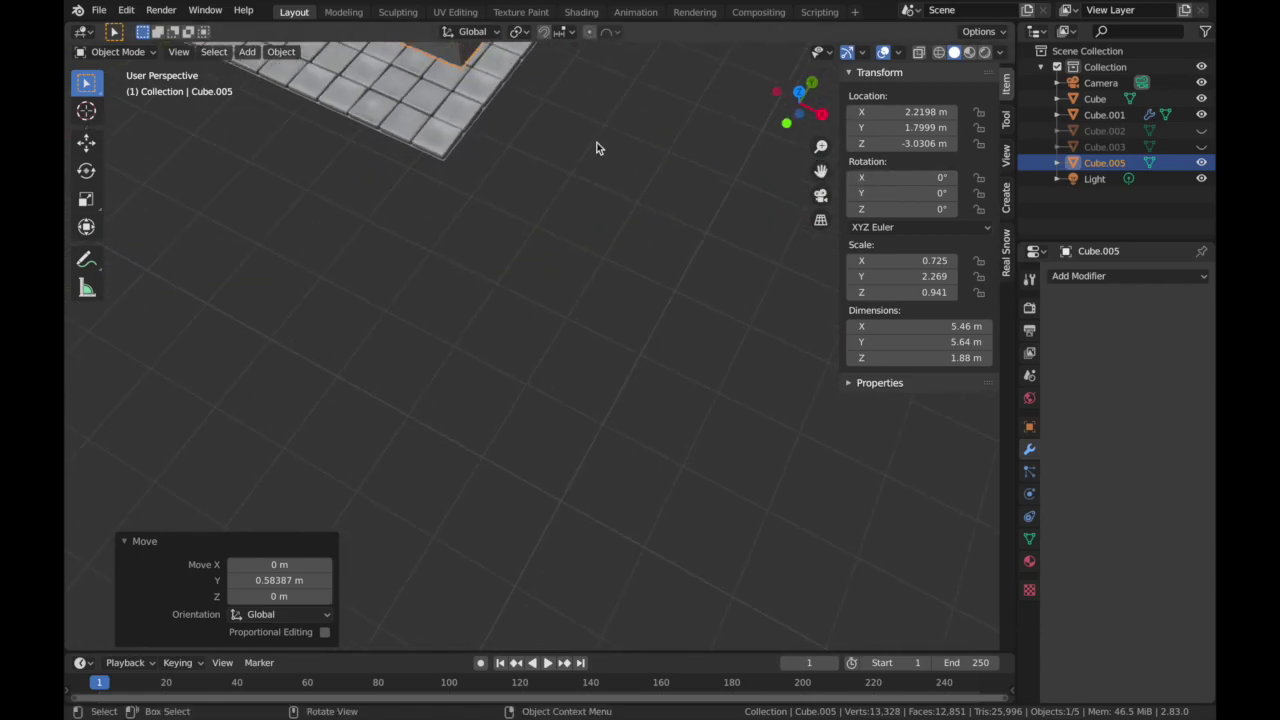
left_click_drag(821, 171, 826, 330)
left_click(800, 90)
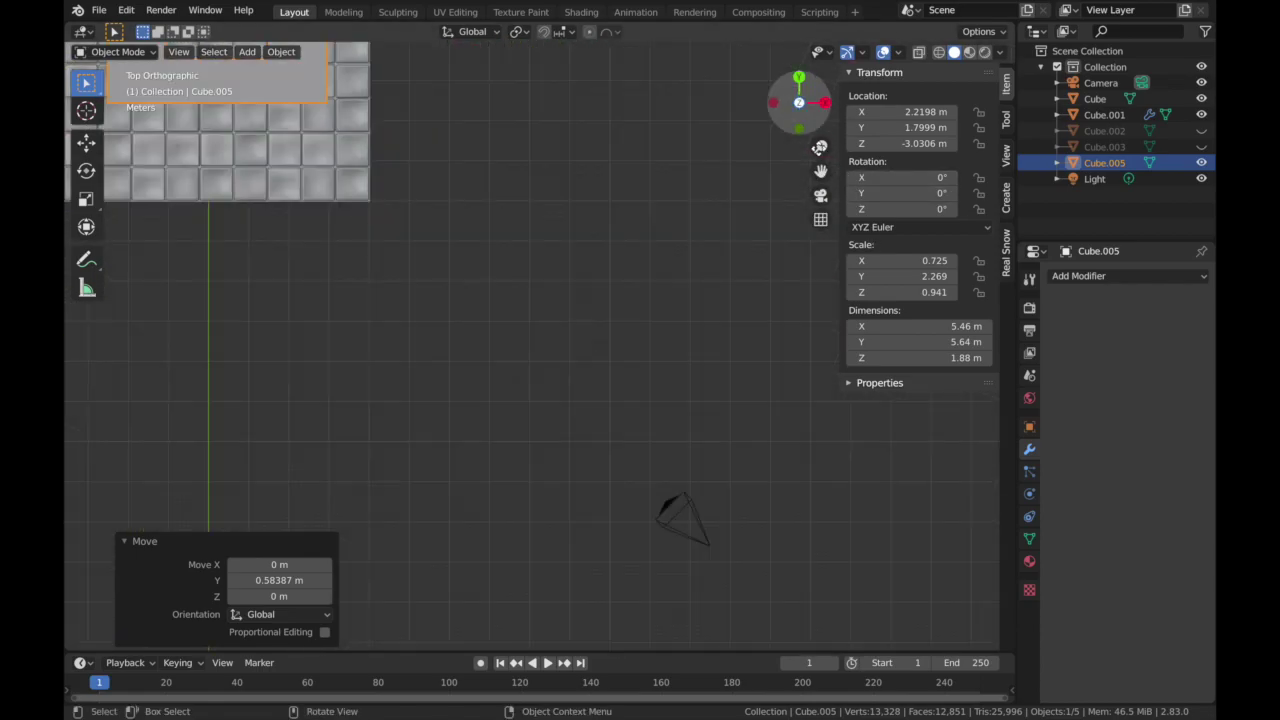
key("s")
key("y")
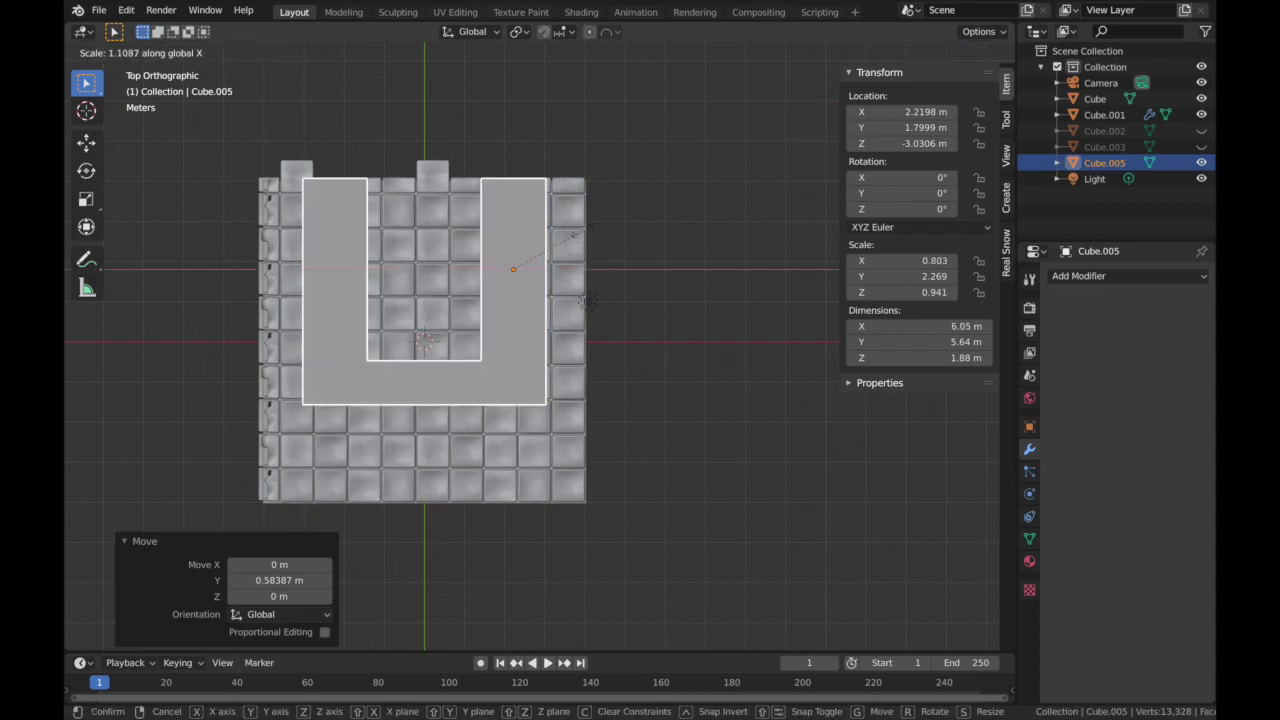
left_click(576, 233)
key("g")
key("y")
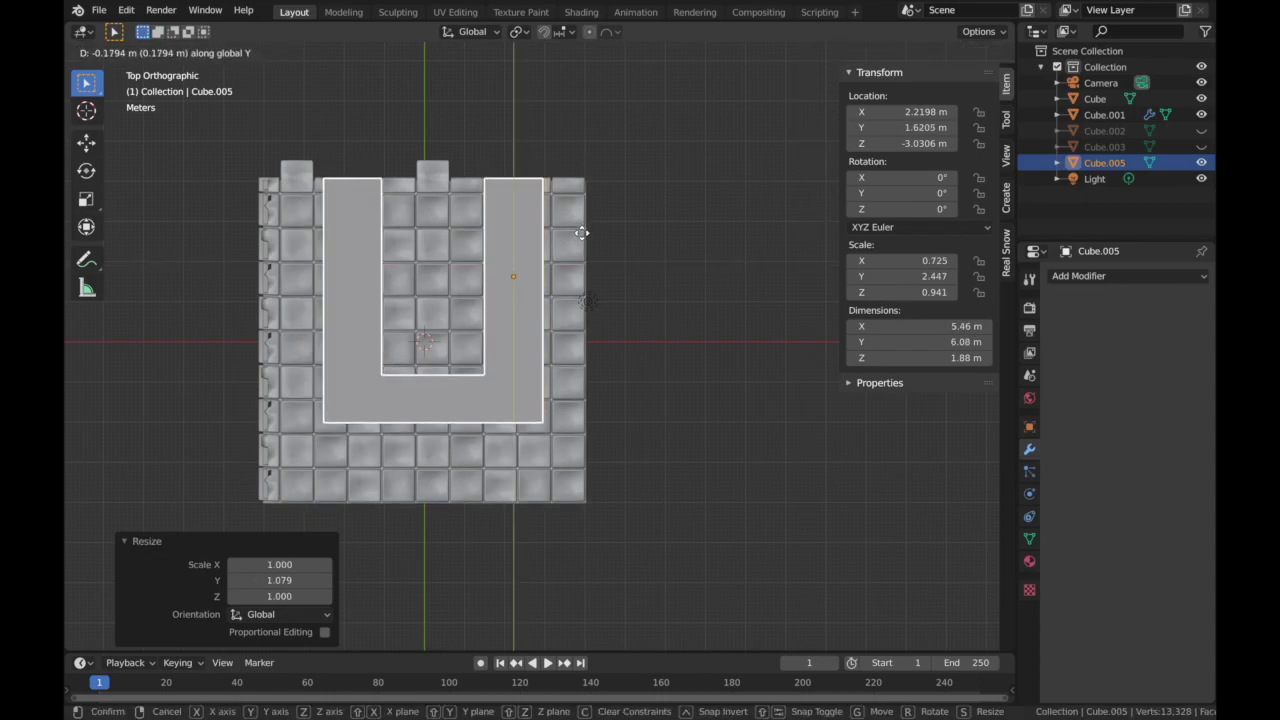
left_click(582, 233)
middle_click_drag(582, 233, 582, 233)
- Select the five top faces of the U block, duplicate them and lift the copy about 0.6 m off the block
left_click(118, 51)
left_click(110, 88)
left_click(200, 51)
left_click(290, 222)
left_click(275, 287, "shift")
left_click(385, 289, "shift")
left_click(509, 291, "shift")
left_click(497, 230, "shift")
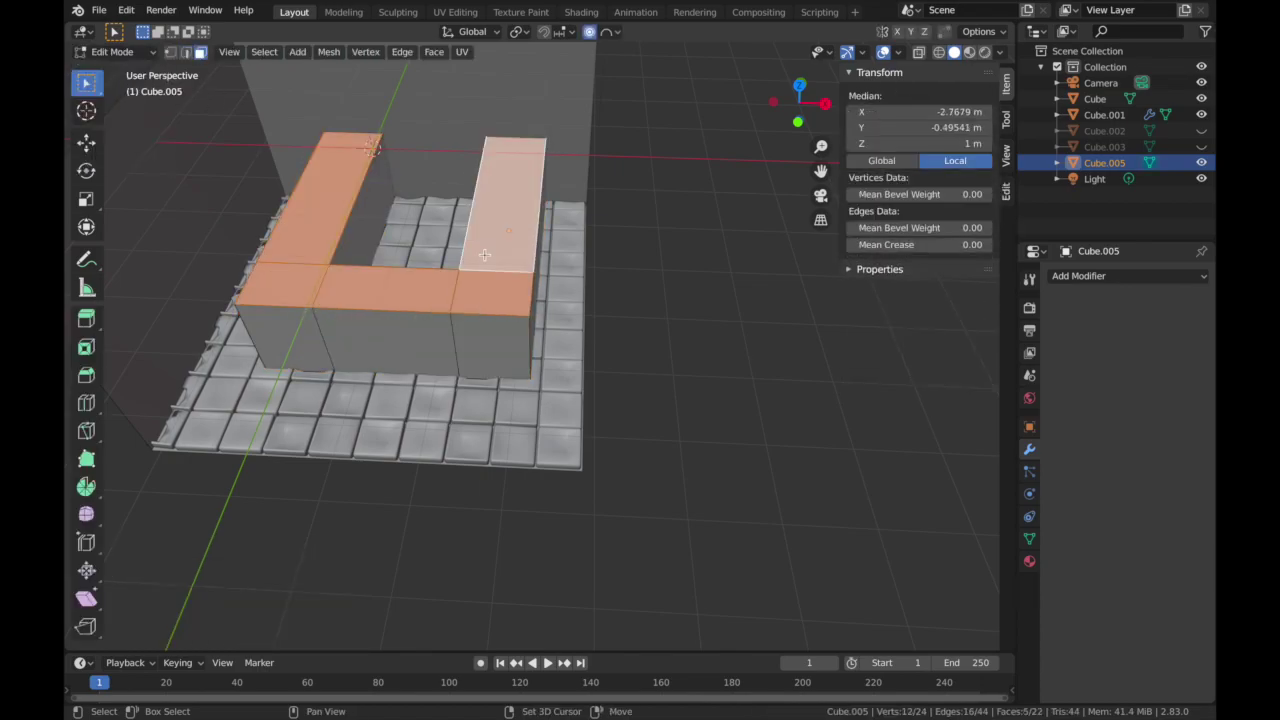
key("shift+v")
key("Escape")
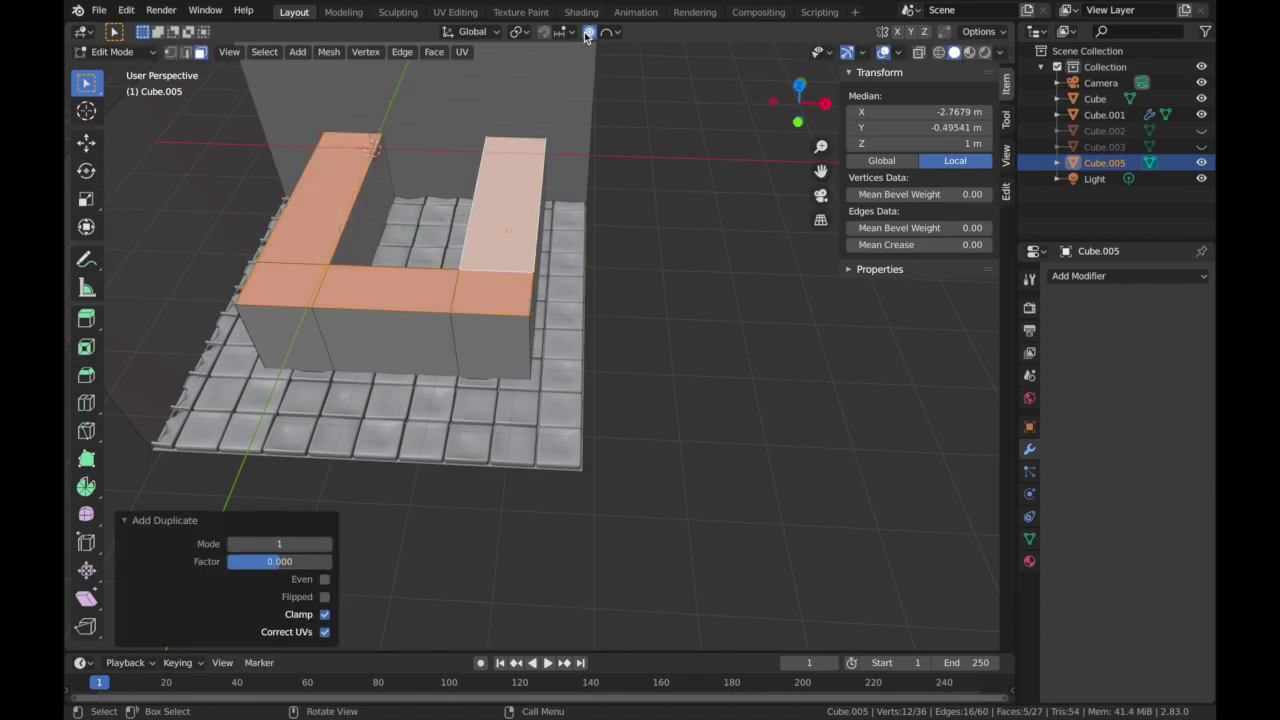
key("g")
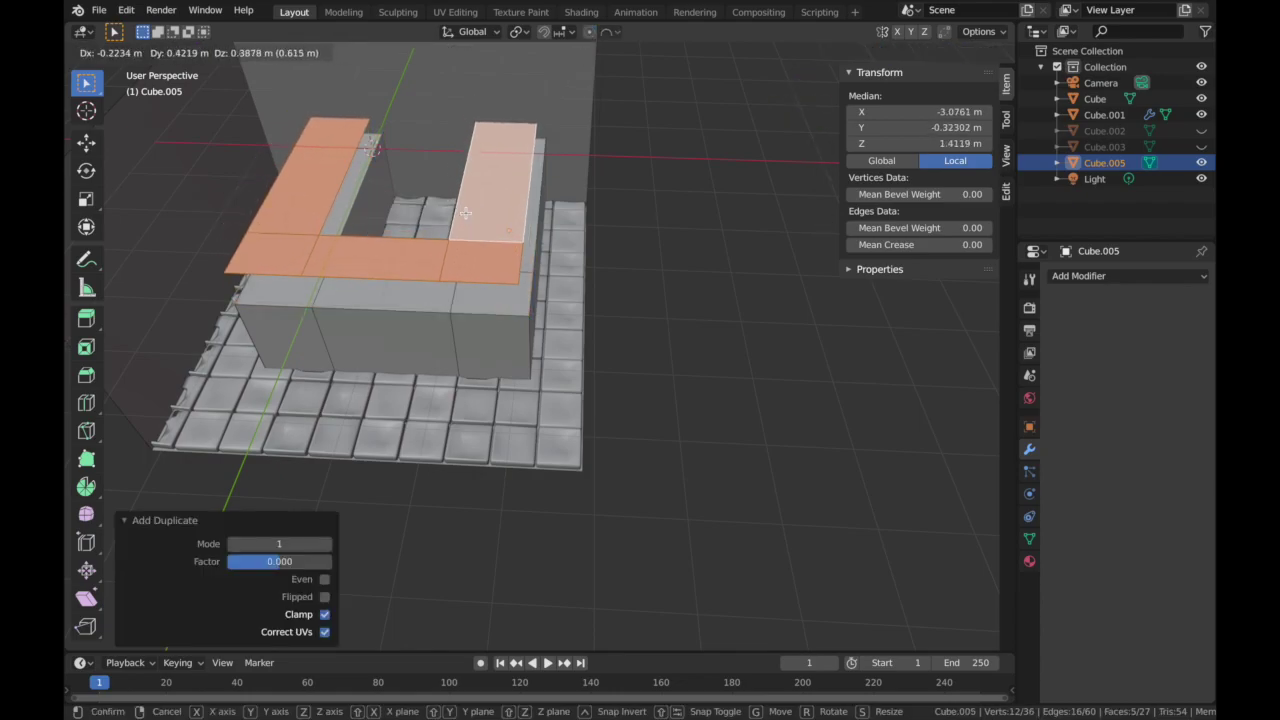
left_click(466, 216)
- Separate the duplicated top faces into their own object
key("p")
left_click(466, 216)
left_click(115, 51)
left_click(120, 70)
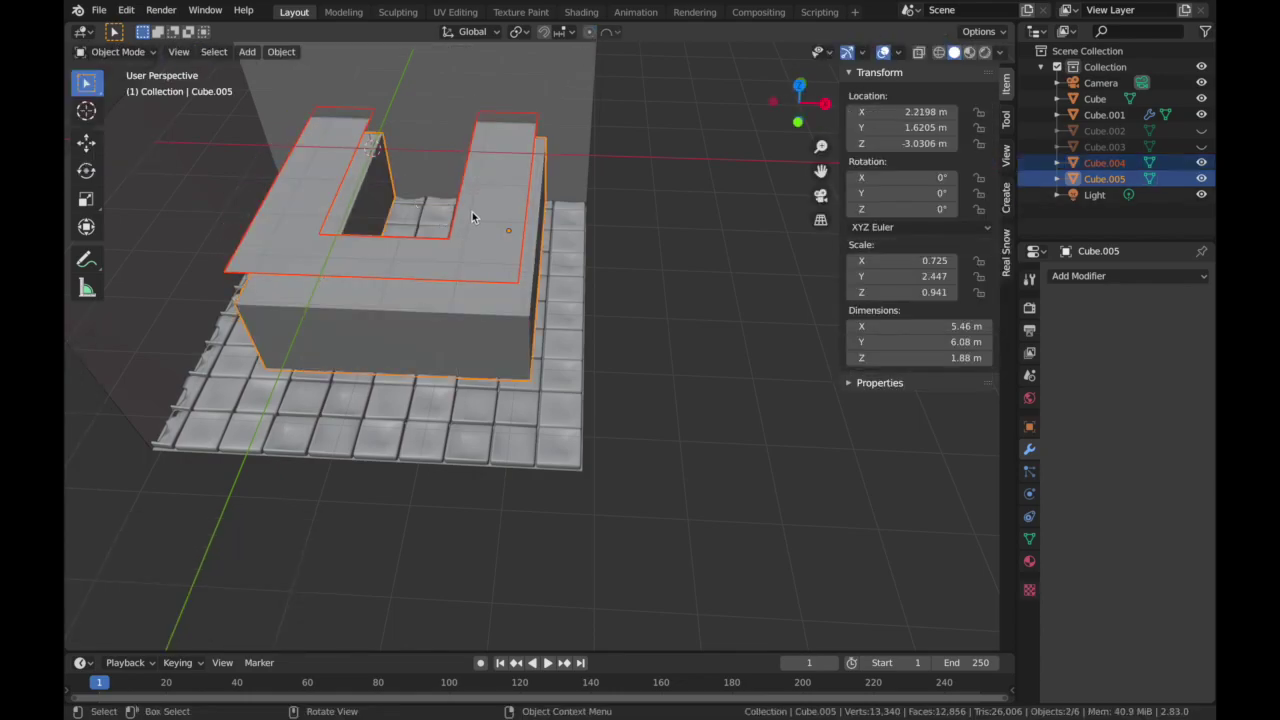
- Extrude all faces of the separated U-shaped sheet downward by about 0.196 m to form a slab
left_click(117, 51)
left_click(115, 87)
key("a")
key("e")
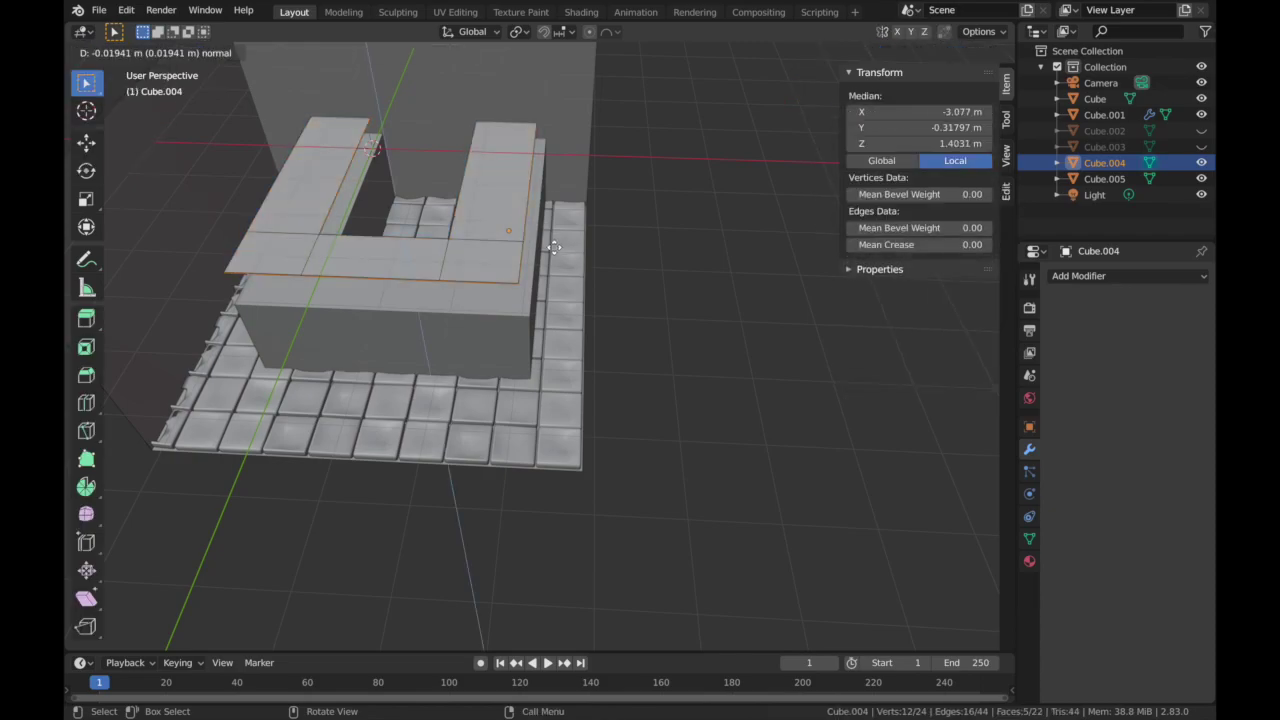
left_click(553, 253)
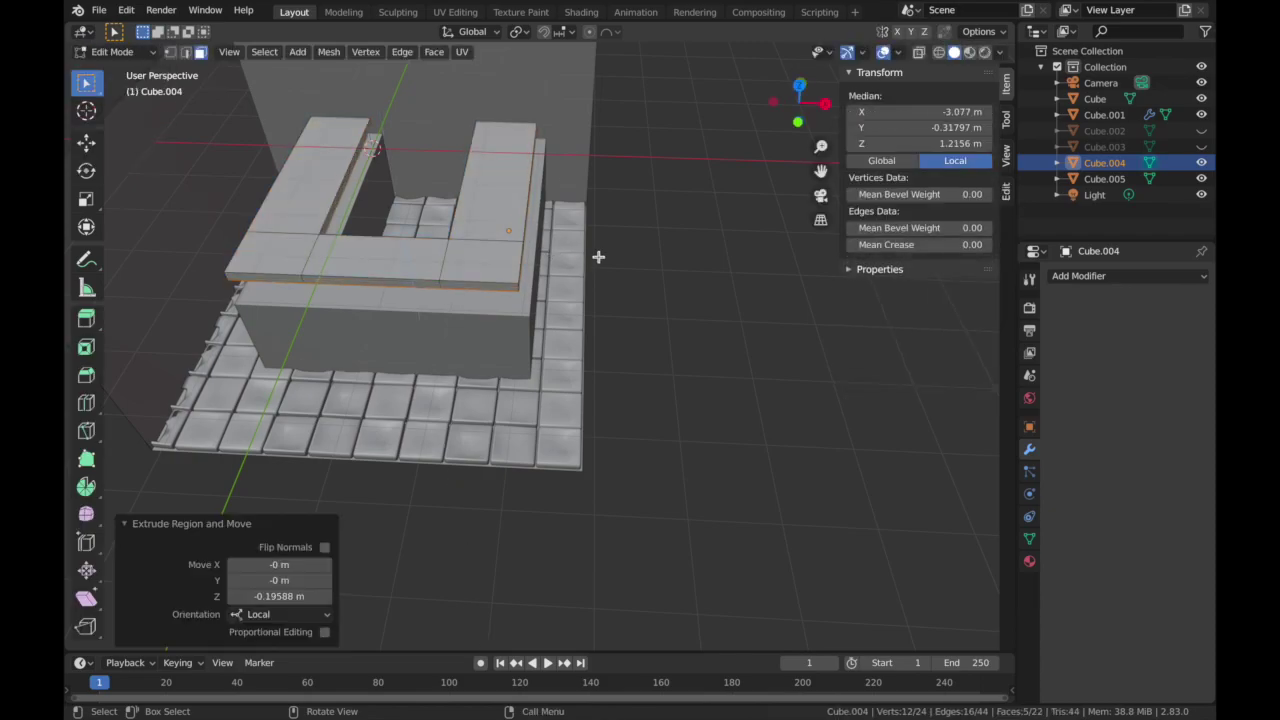
key("Tab")
- Apply the scale of the lower U-shaped block
right_click(390, 258)
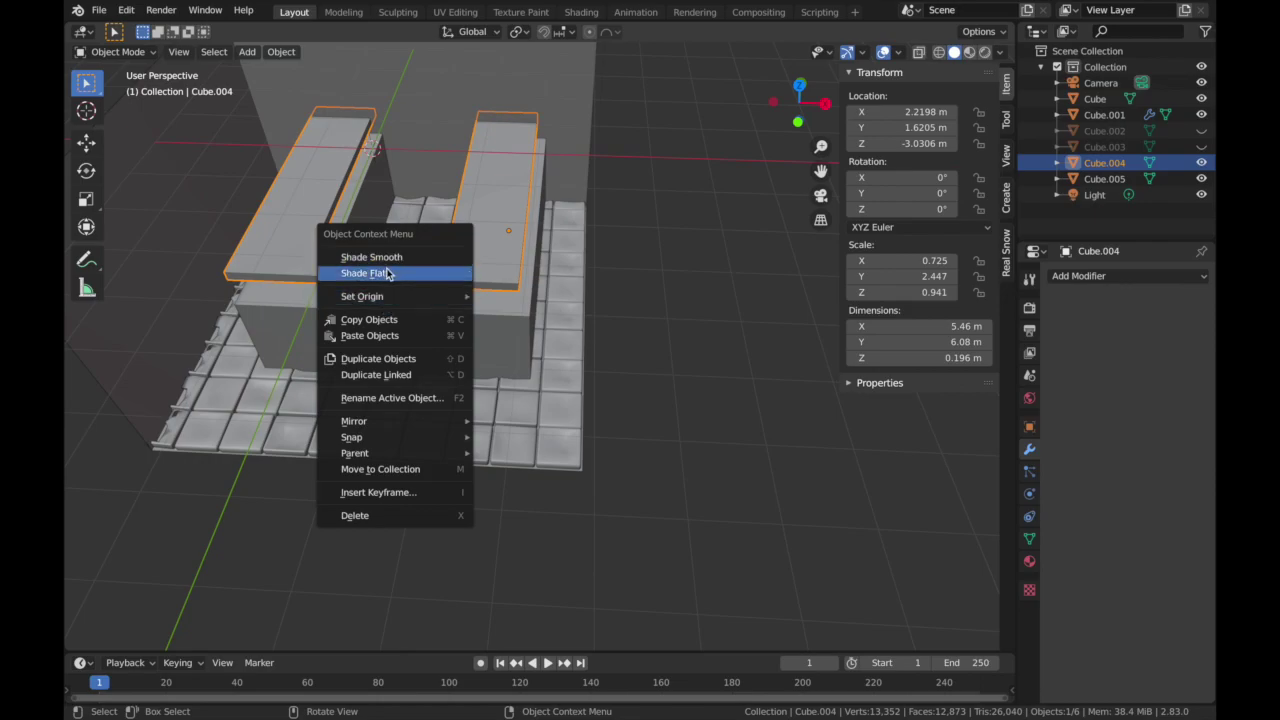
left_click(293, 245)
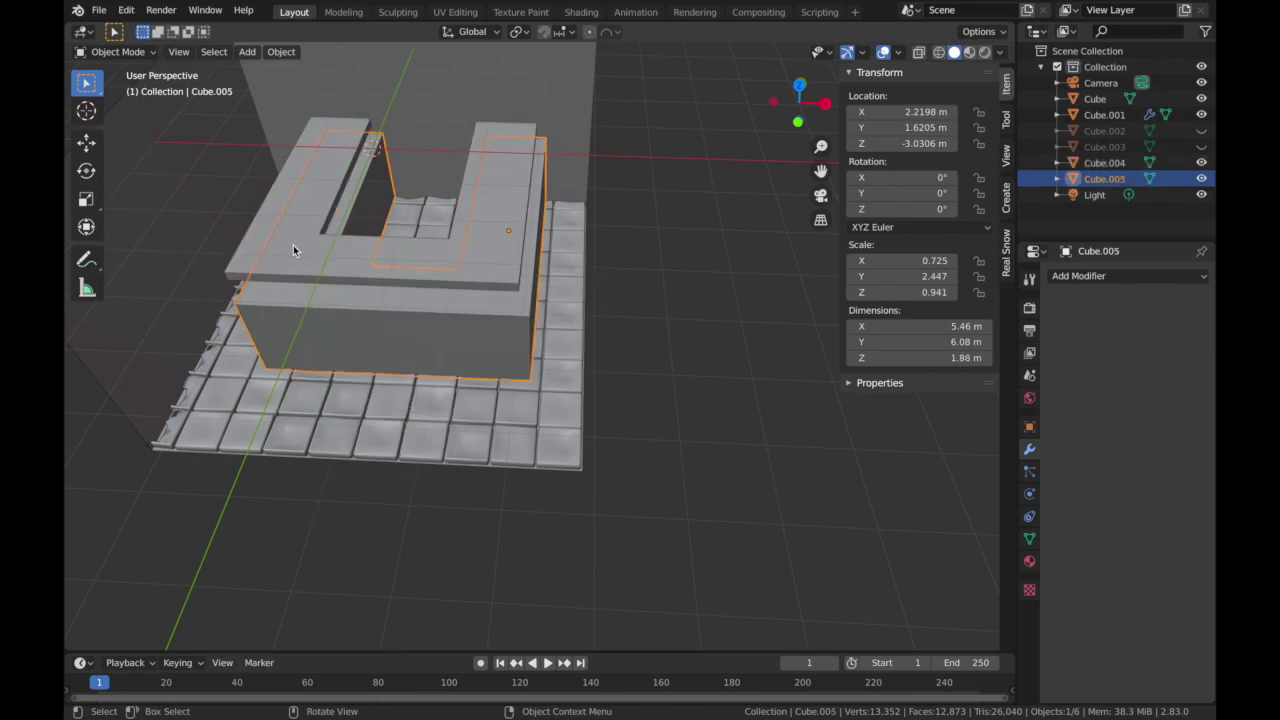
key("ctrl+a")
left_click(293, 245)
- Bevel all edges of the lower U block with 3 segments and an offset of about 0.257 m
left_click(112, 51)
left_click(115, 87)
key("a")
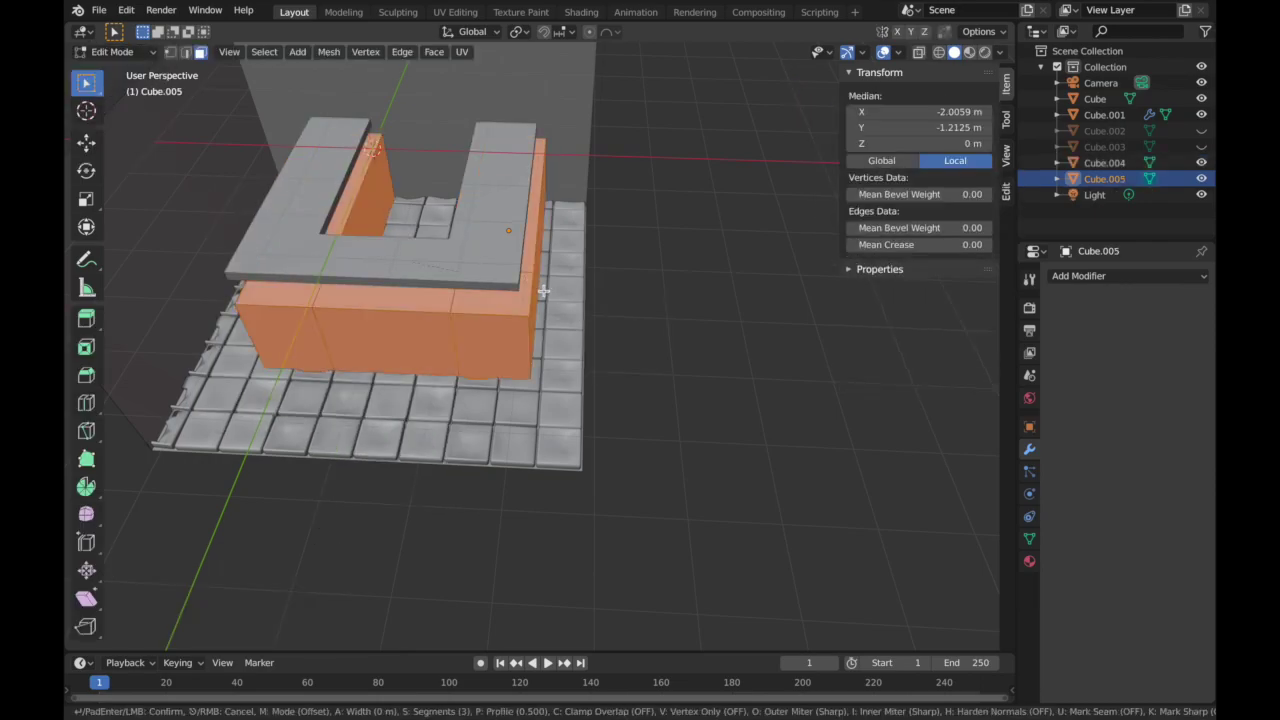
key("ctrl+b")
scroll(631, 374, "up", 2)
left_click(631, 375)
left_click(140, 52)
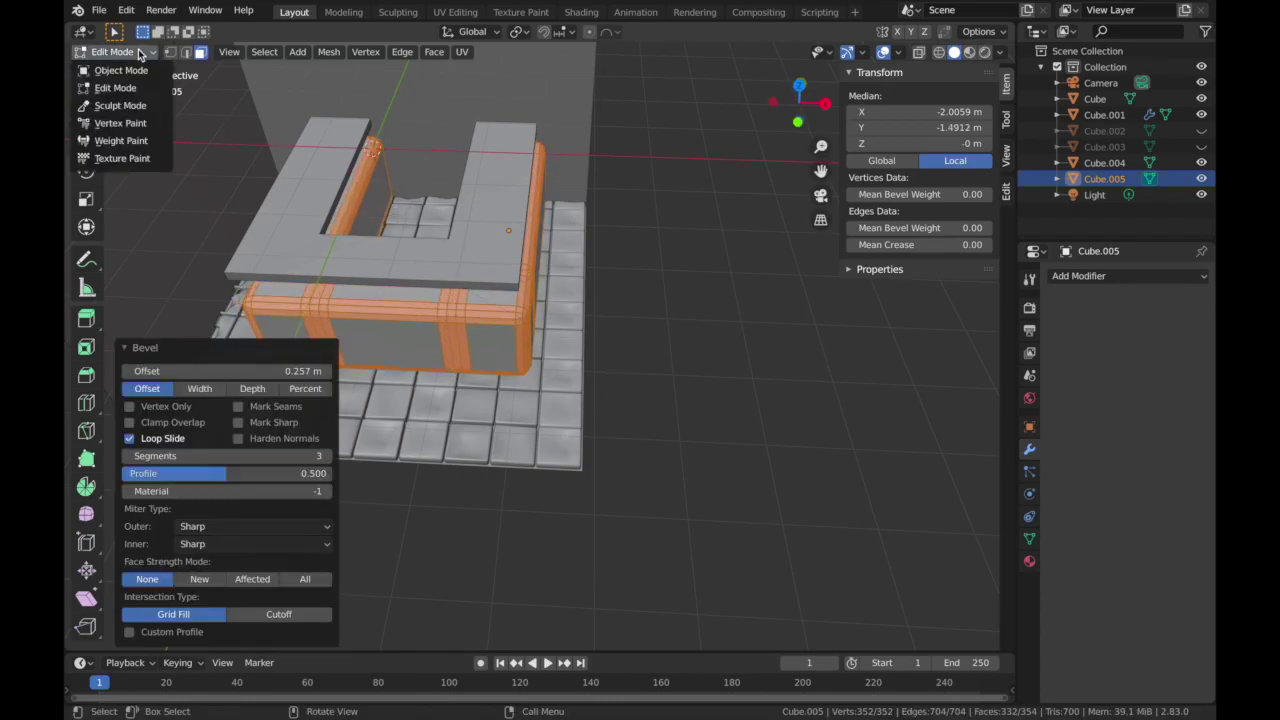
left_click(130, 70)
- Try to bevel the edges of the U-shaped top slab with its scale still unapplied
left_click(480, 258)
left_click(140, 55)
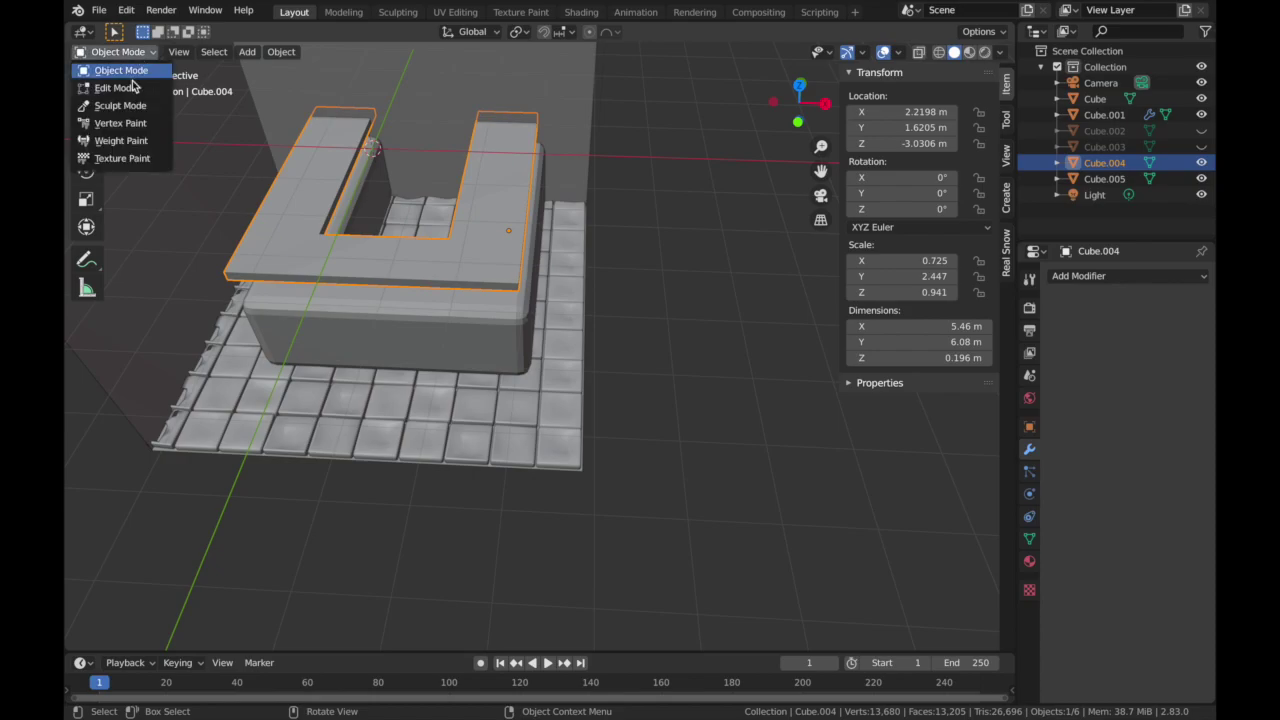
left_click(110, 68)
key("ctrl+b")
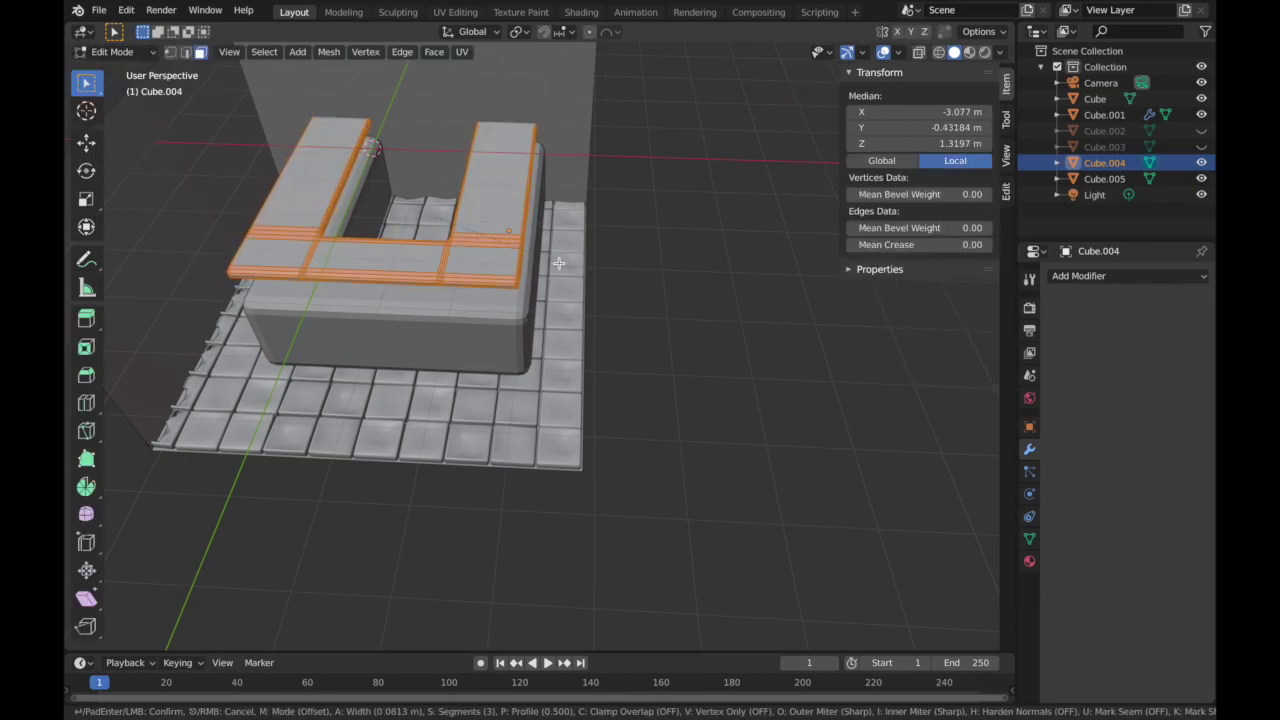
left_click(558, 263)
left_click(112, 51)
left_click(110, 62)
- Apply the scale of the U-shaped top slab
left_click(287, 190)
left_click(287, 190)
key("ctrl+a")
left_click(287, 186)
- Bevel all edges of the top slab with 3 segments and a width of about 0.11 m
left_click(112, 51)
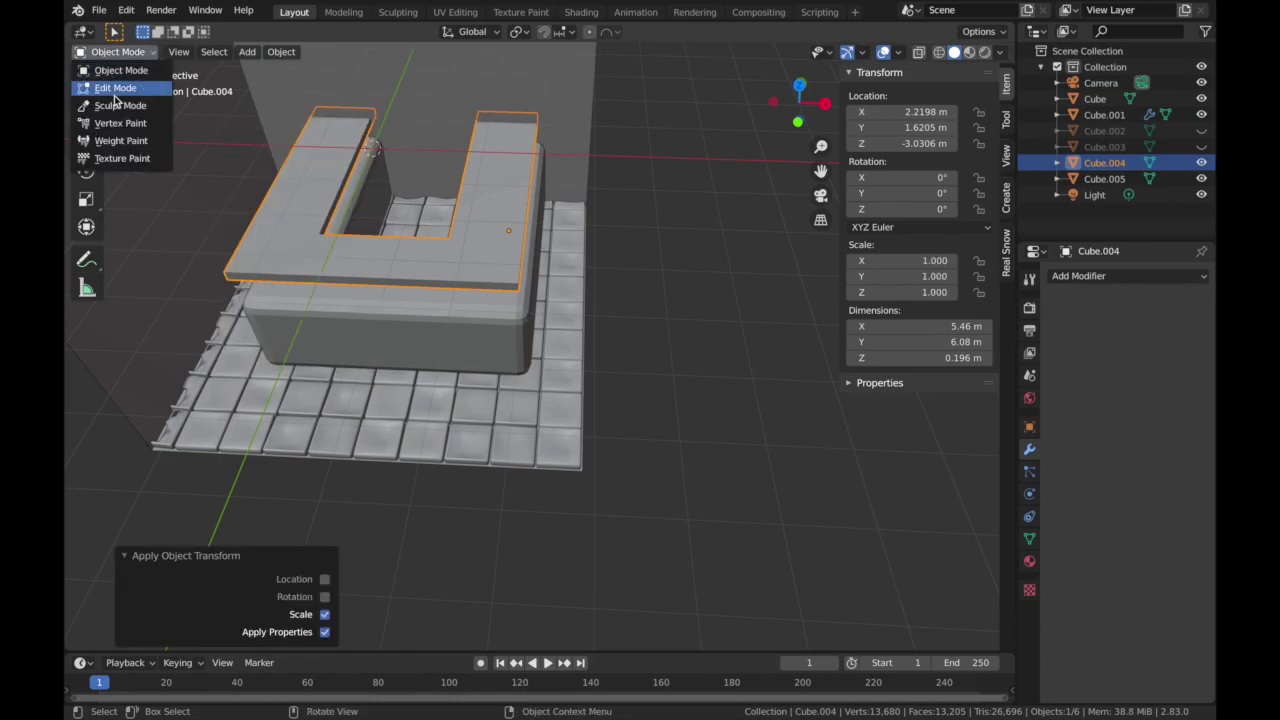
left_click(108, 86)
key("ctrl+b")
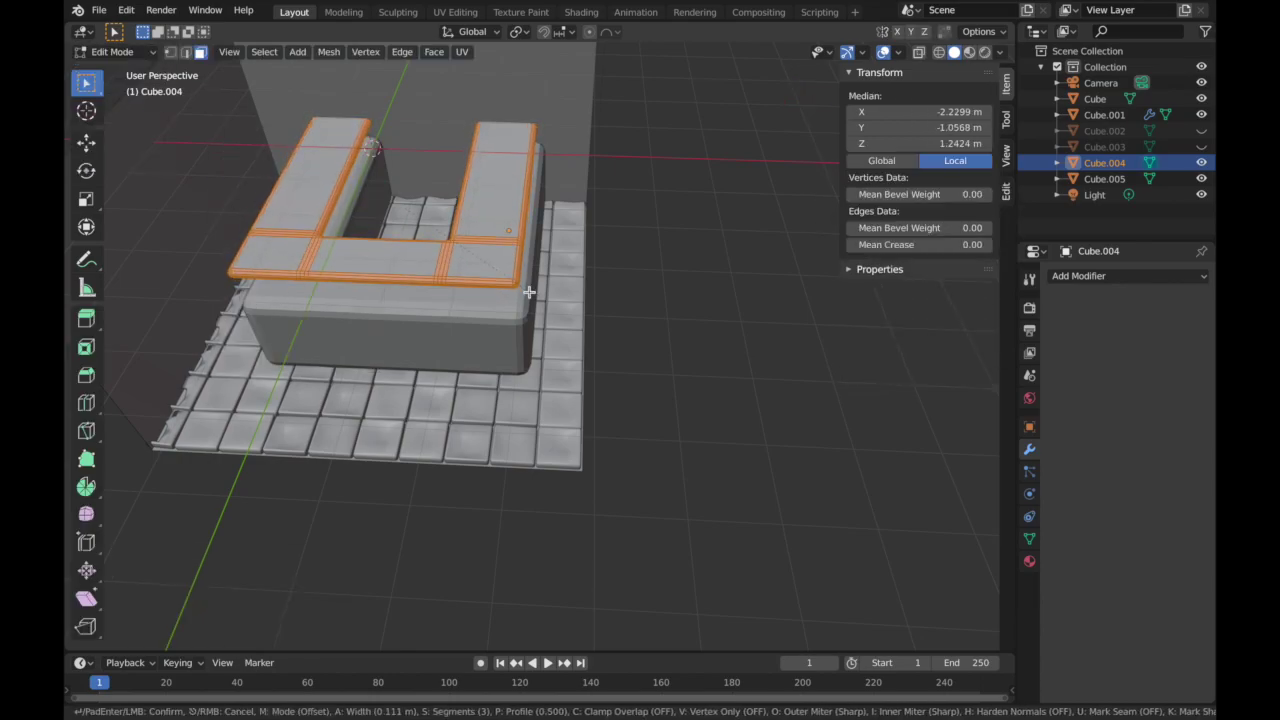
left_click(529, 291)
key("Tab")
- Align the slab over the U block by about 0.22 m in X and -0.42 m in Y, and lower it about 0.39 m in Z
left_click(793, 91)
key("g")
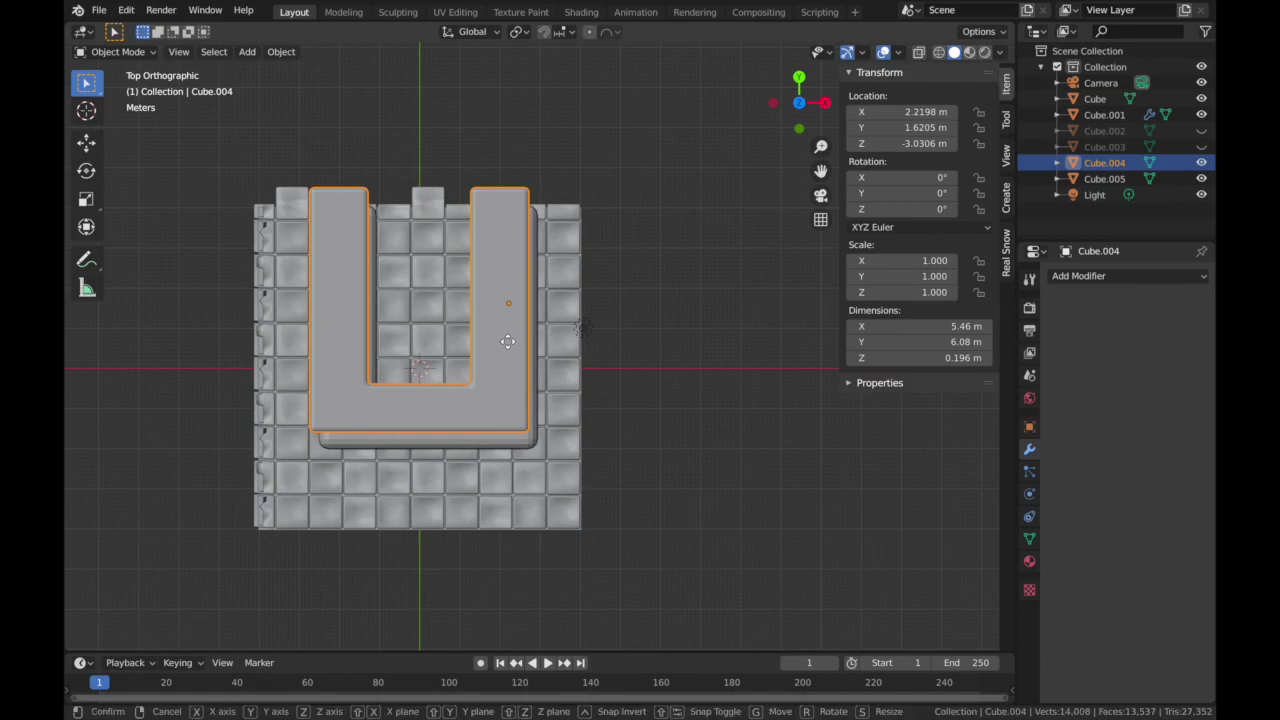
left_click(514, 352)
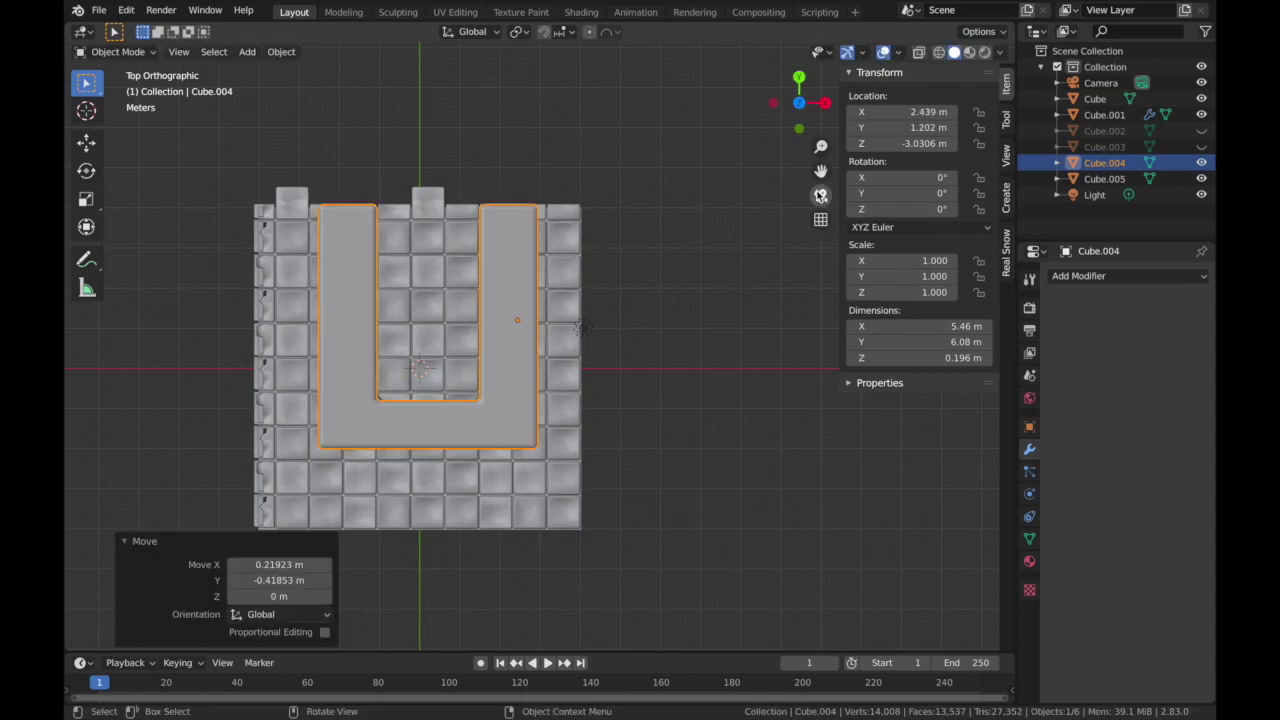
left_click(821, 196)
key("g")
key("z")
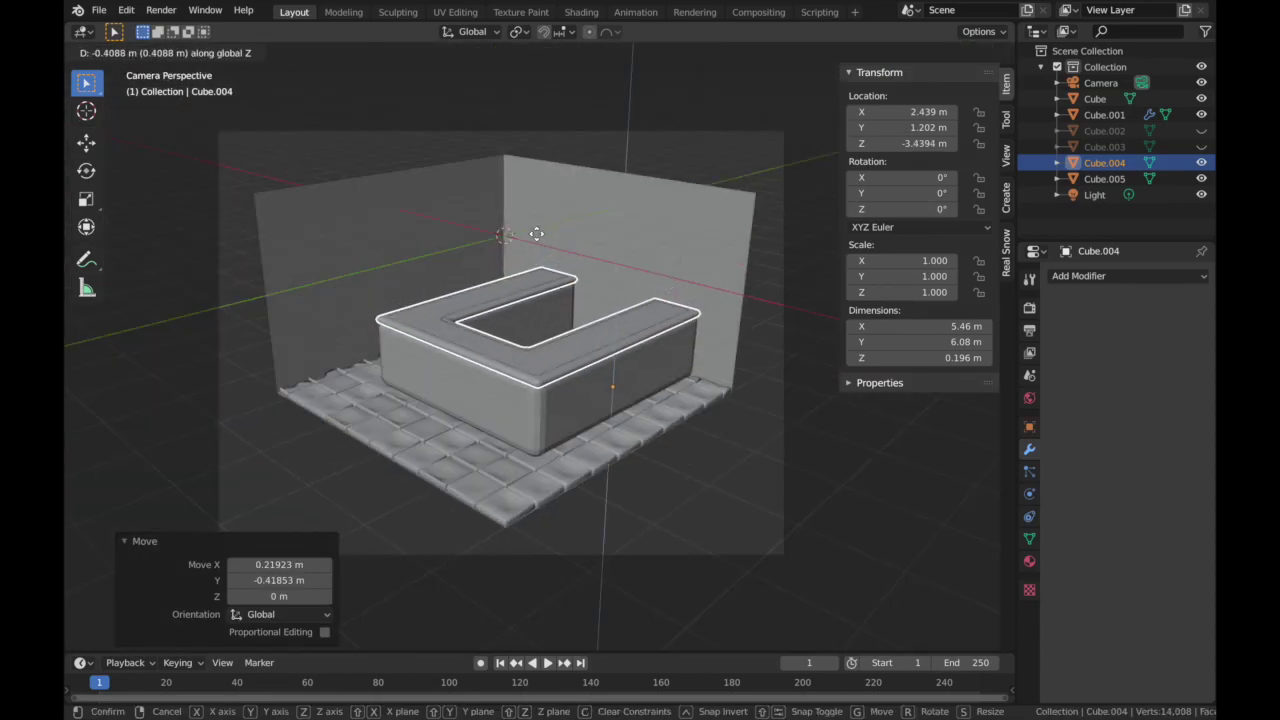
left_click(580, 236)
- Thicken the slab by scaling it 1.576 along Z, and lower it about 0.76 m to rest on the U block
key("s")
key("z")
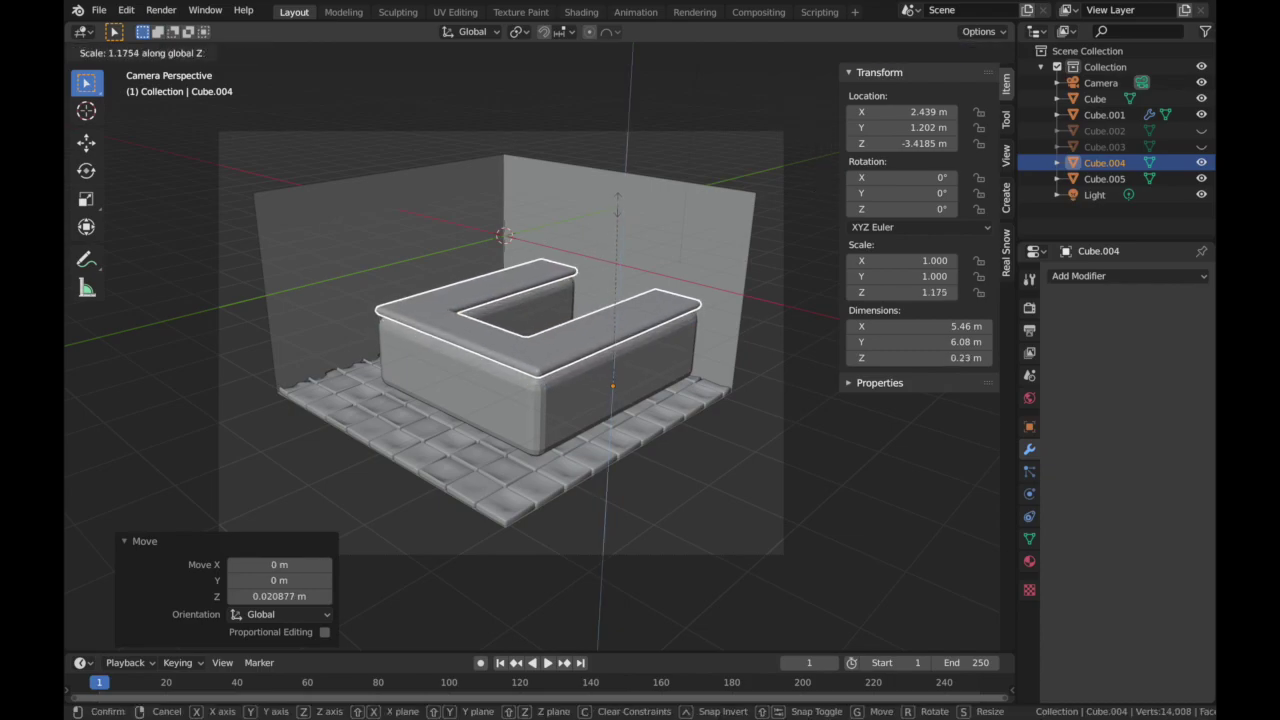
left_click(609, 141)
left_click(800, 80)
left_click(800, 80)
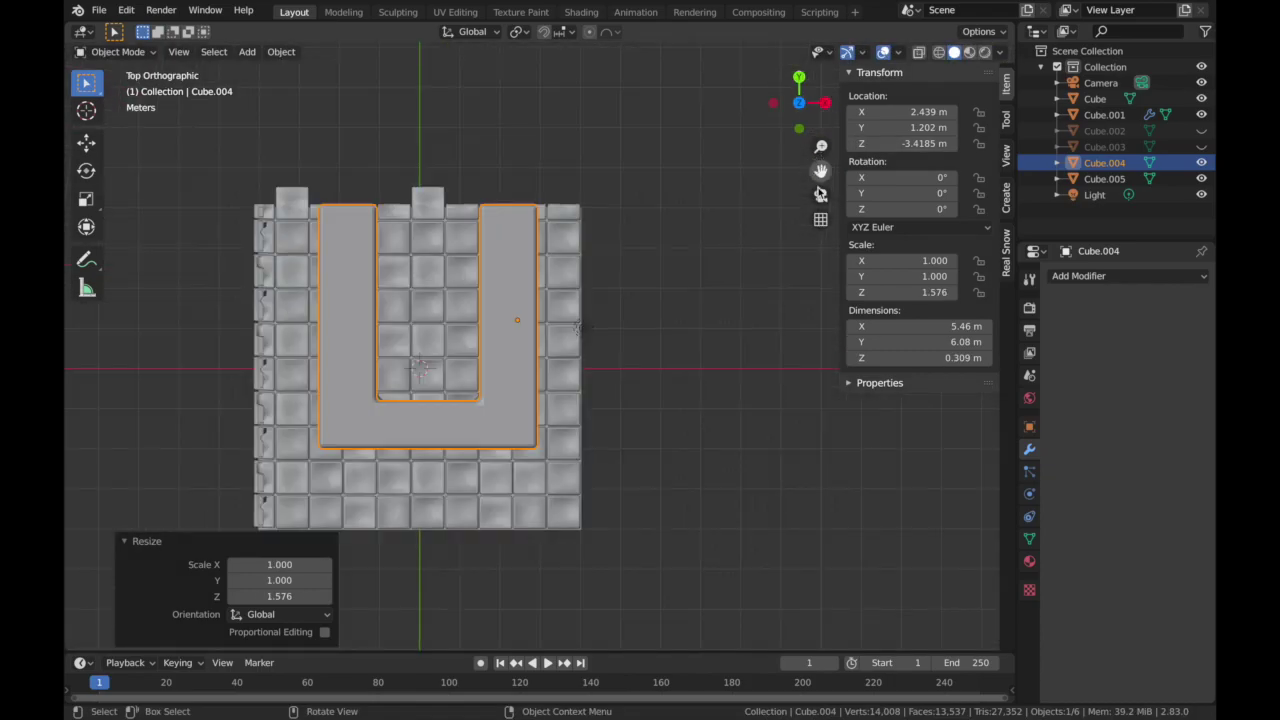
left_click(821, 196)
key("g")
key("z")
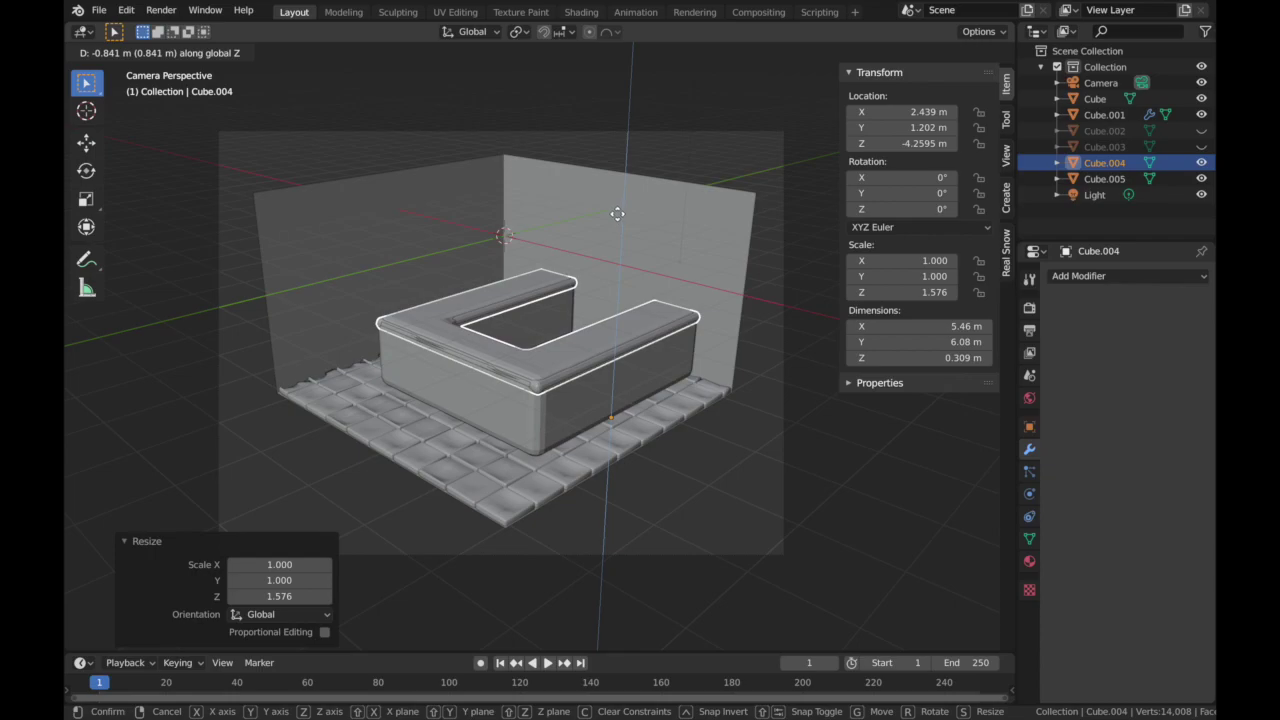
left_click(618, 210)
- Add two horizontal loop cuts around the lower part of the U block, the first at a slide factor of about -0.61
left_click(883, 55)
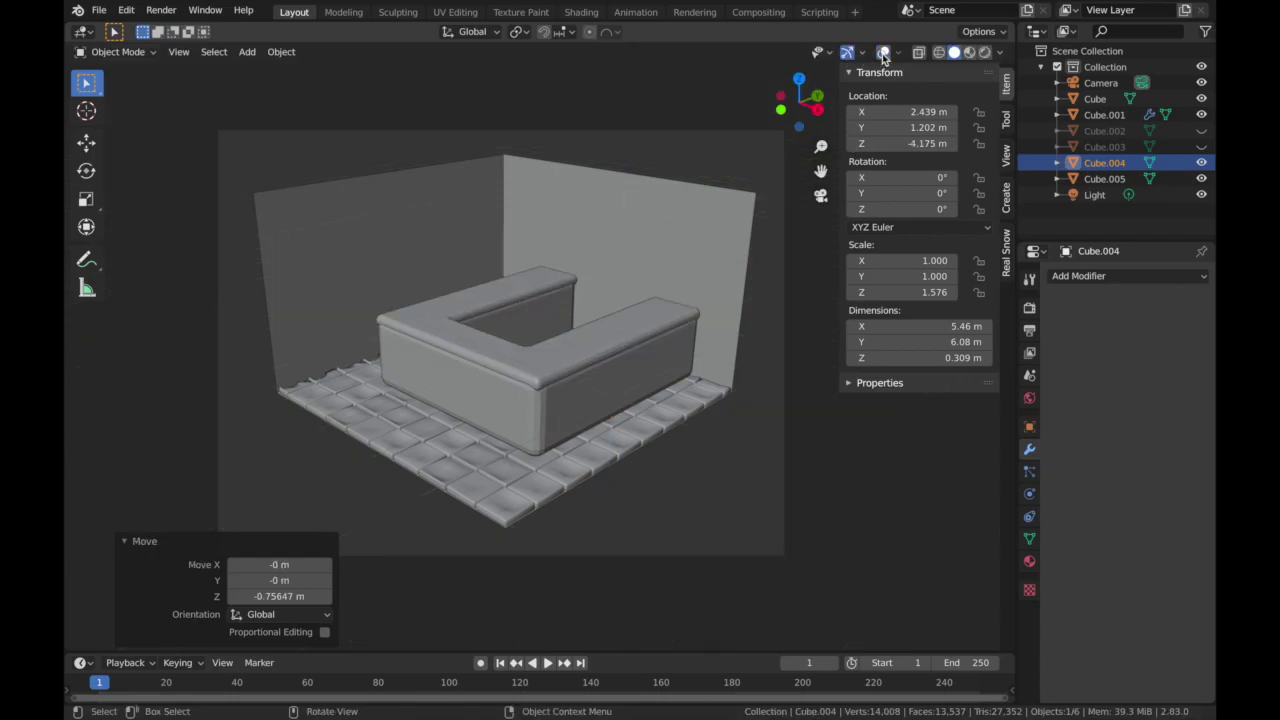
left_click(607, 388)
left_click(881, 55)
left_click(116, 51)
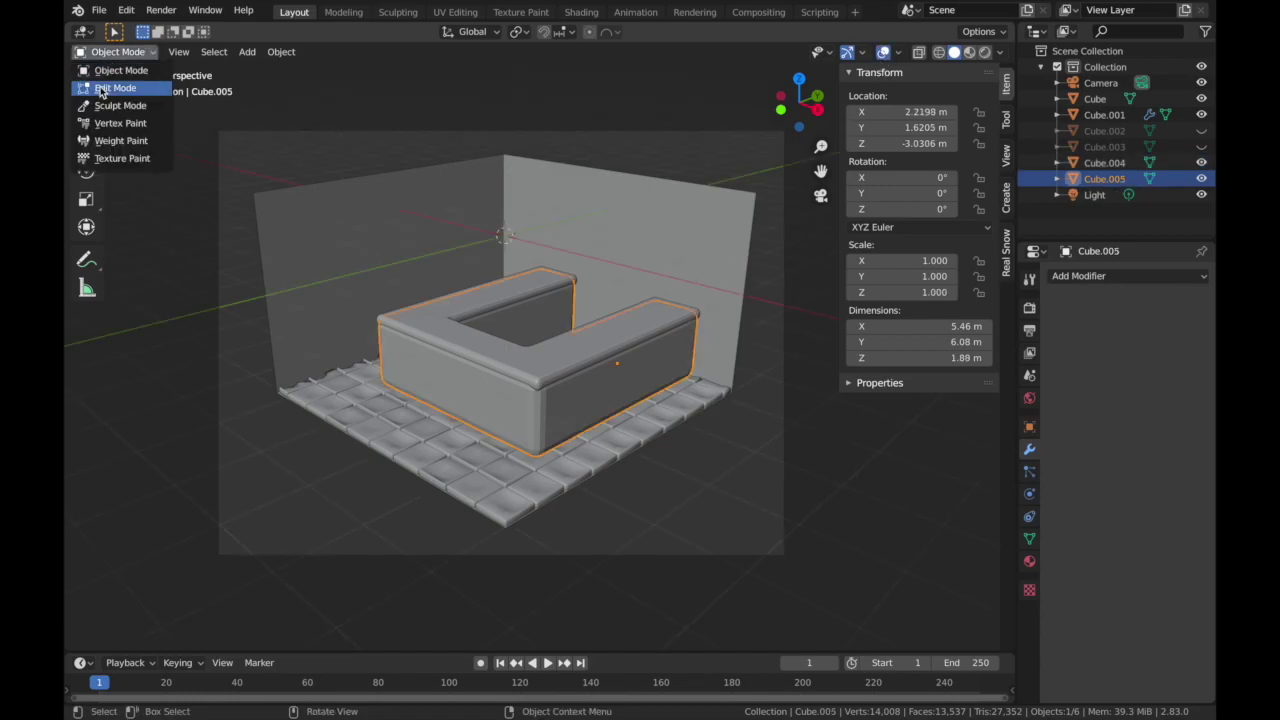
left_click(110, 86)
key("ctrl+r")
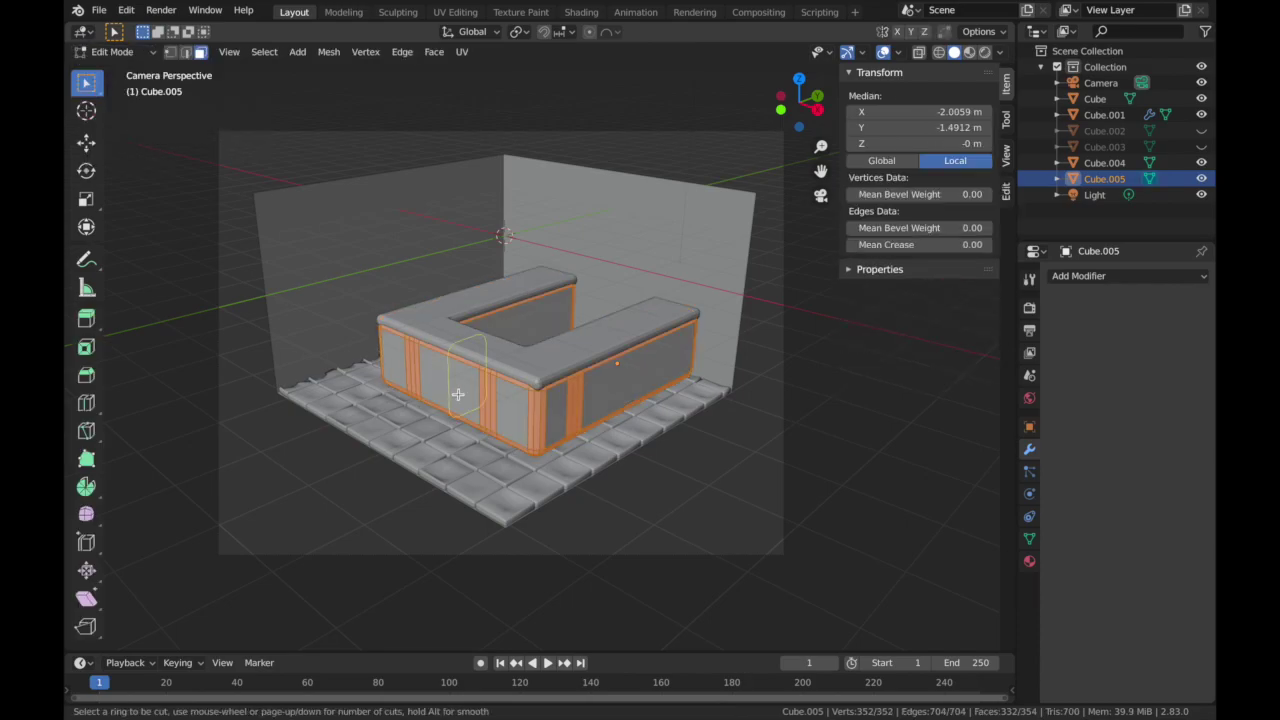
left_click(505, 420)
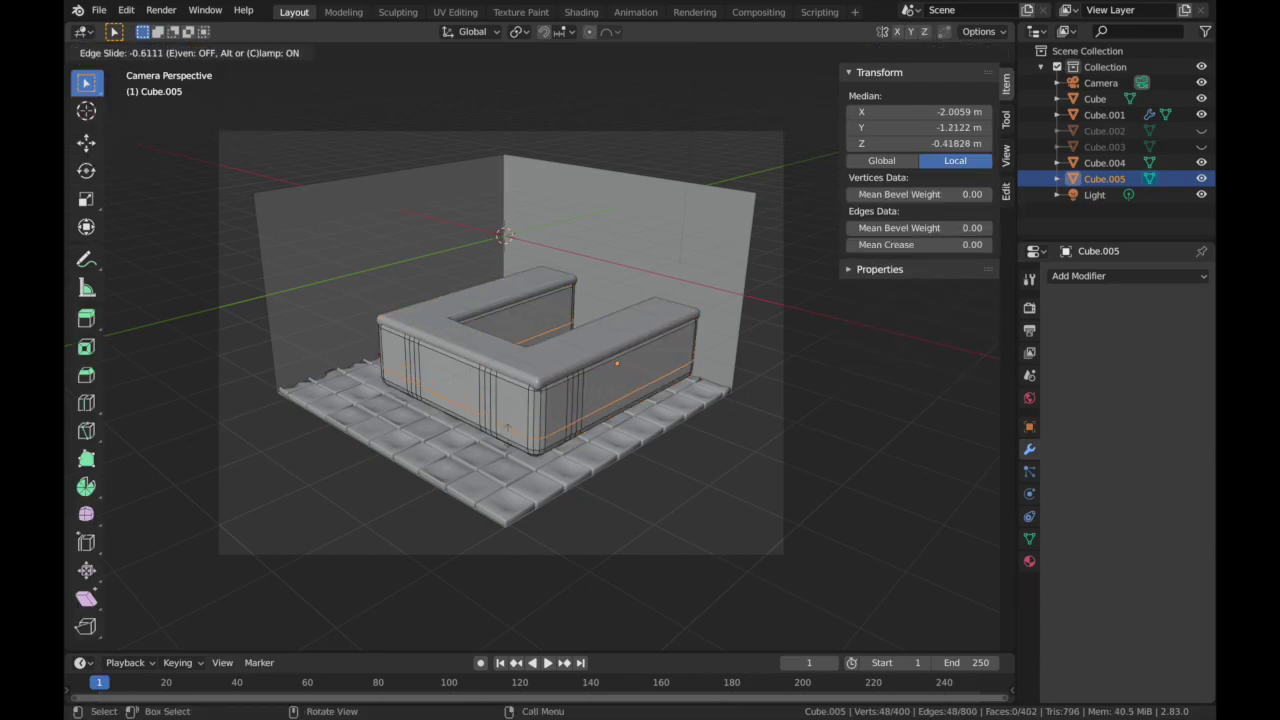
left_click(507, 428)
key("g")
key("g")
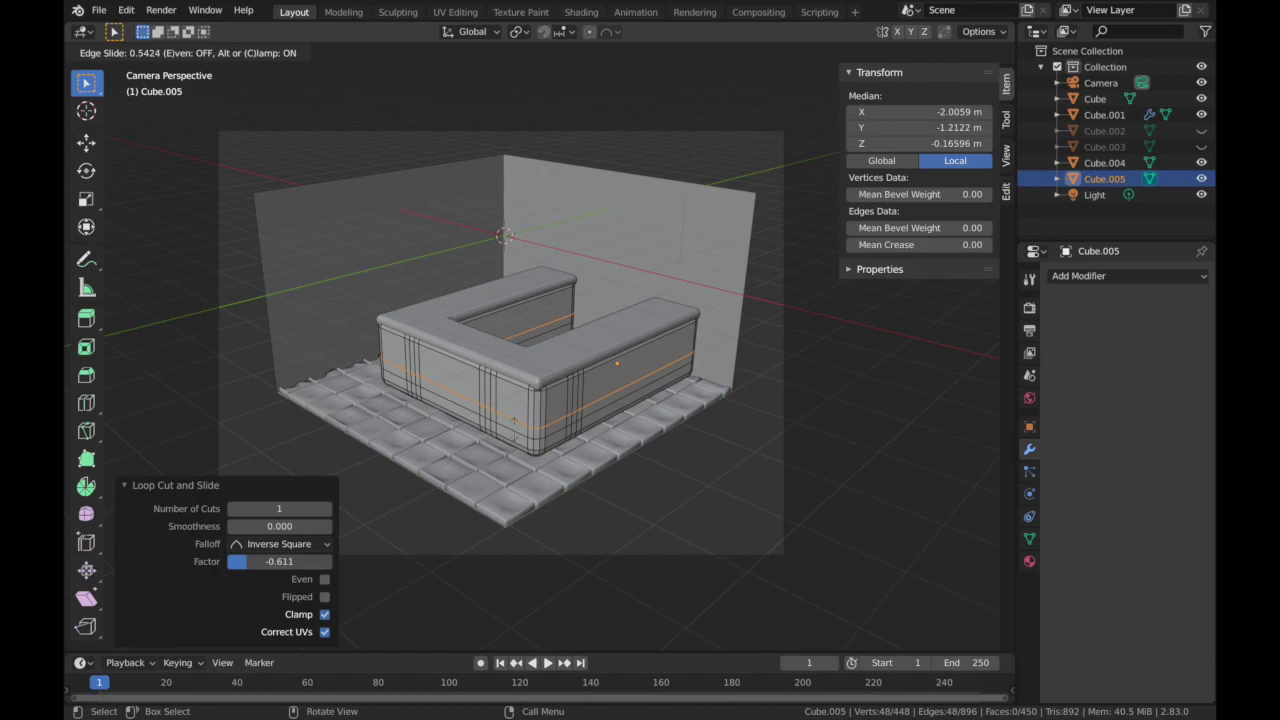
left_click(515, 429)
- Select the whole horizontal face loop between the two new cuts on the U block
left_click(201, 54)
left_click(461, 398)
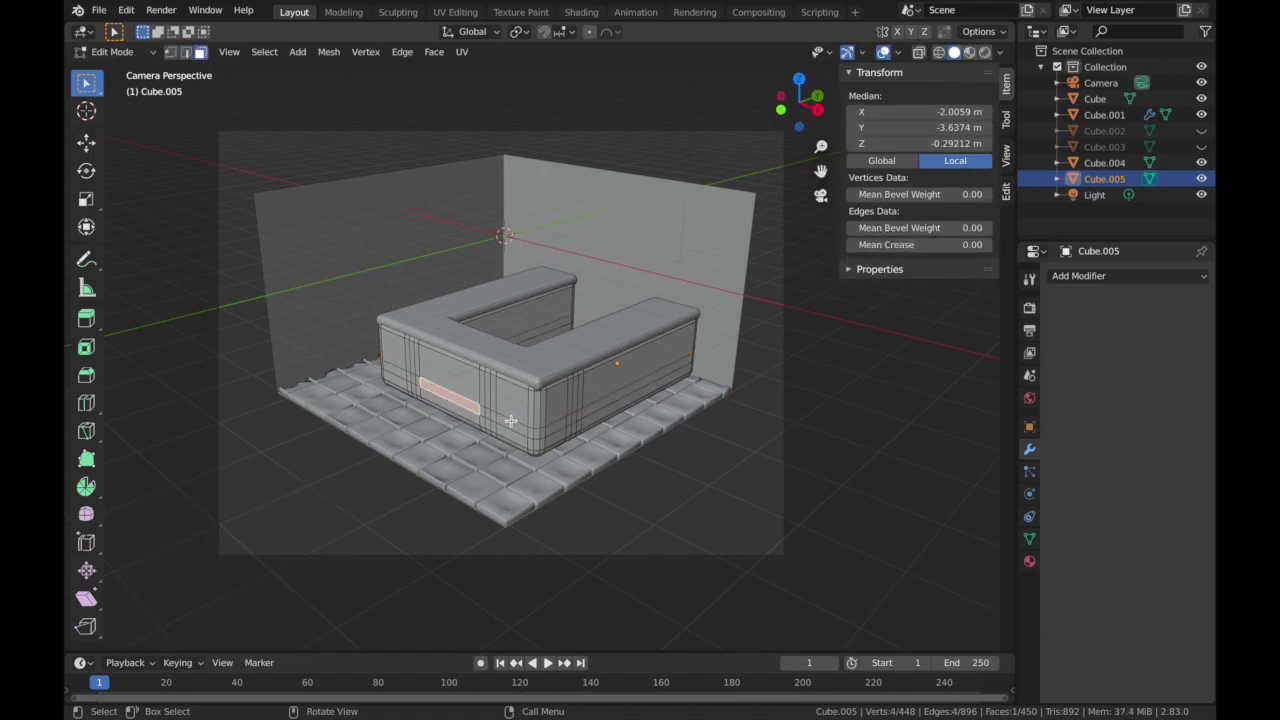
left_click(509, 423, "alt")
left_click(454, 398, "alt")
left_click(584, 414, "shift")
left_click(578, 415)
left_click(486, 412, "alt")
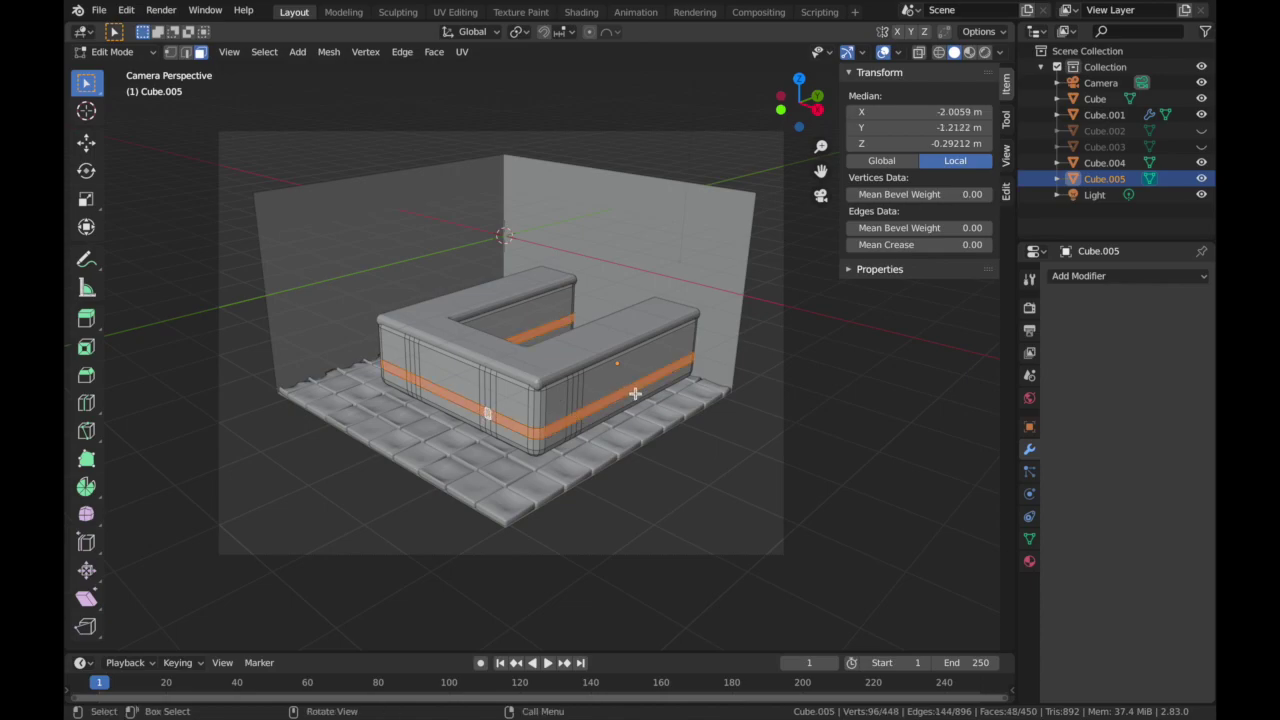
- Extrude the selected face loop of the U block in place and scale it inward to about 0.936 for a recessed band
key("s")
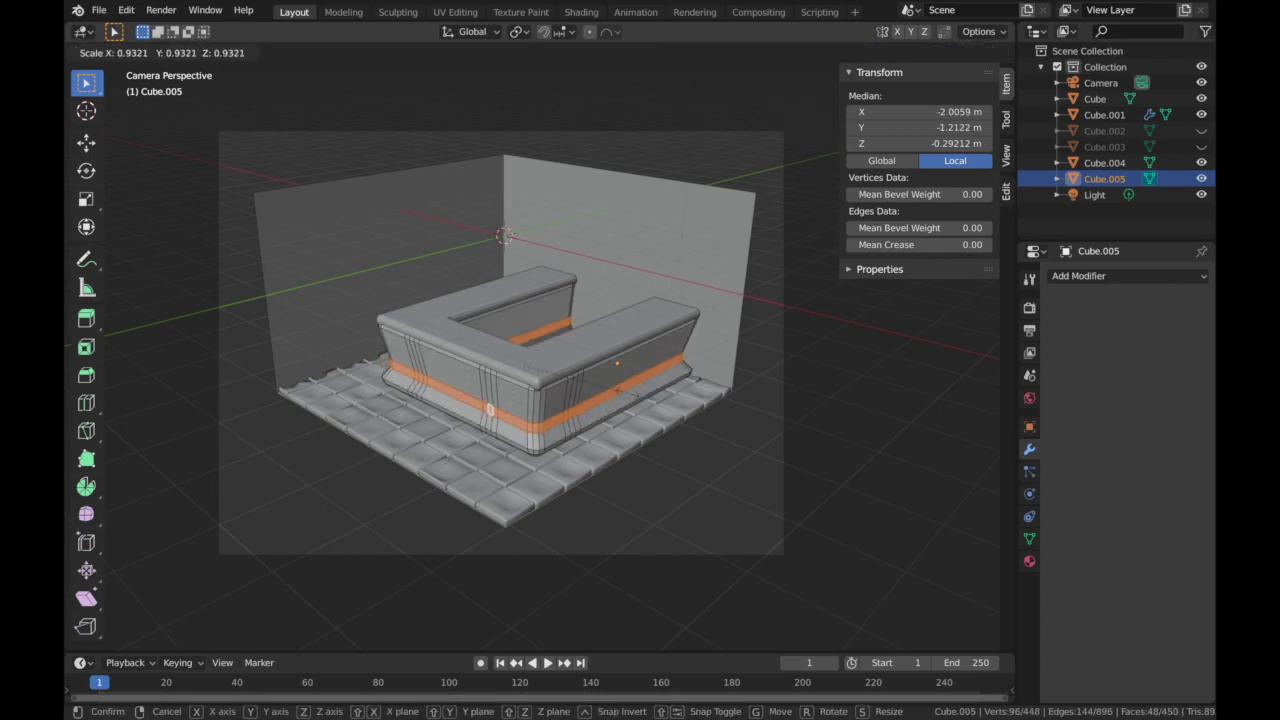
left_click(622, 392)
key("e")
left_click(634, 384)
key("s")
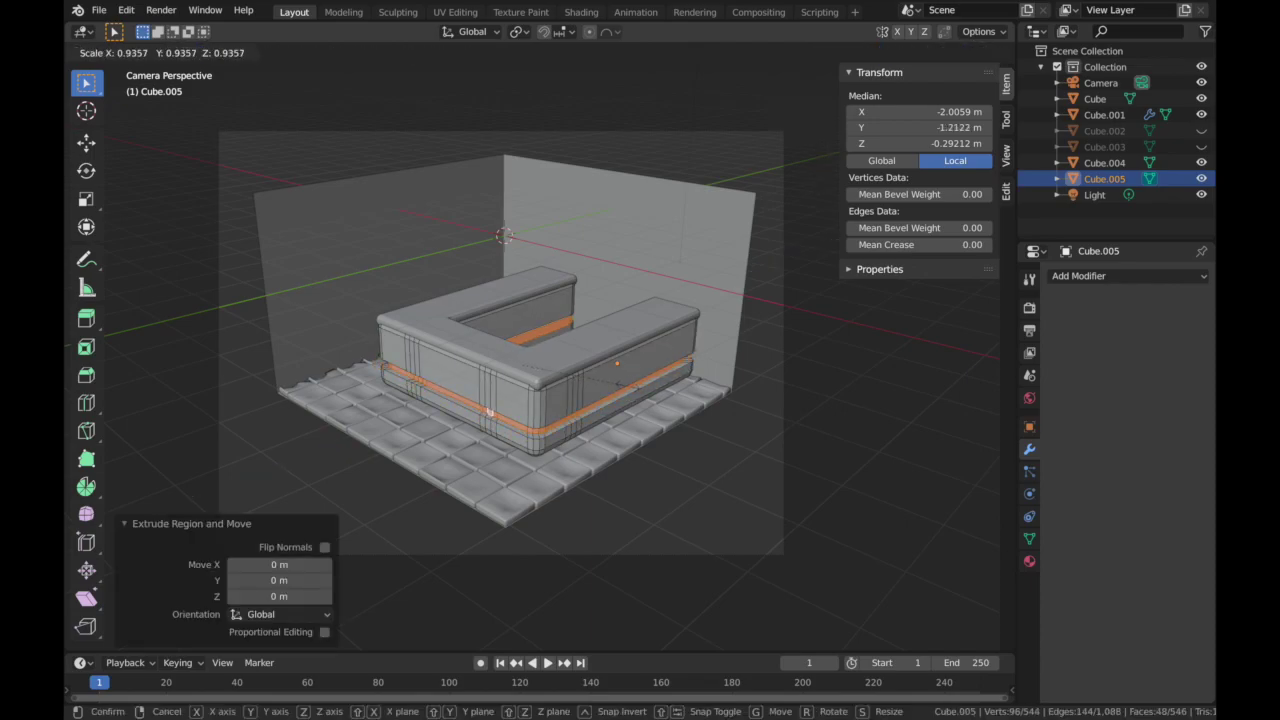
left_click(628, 385)
key("Tab")
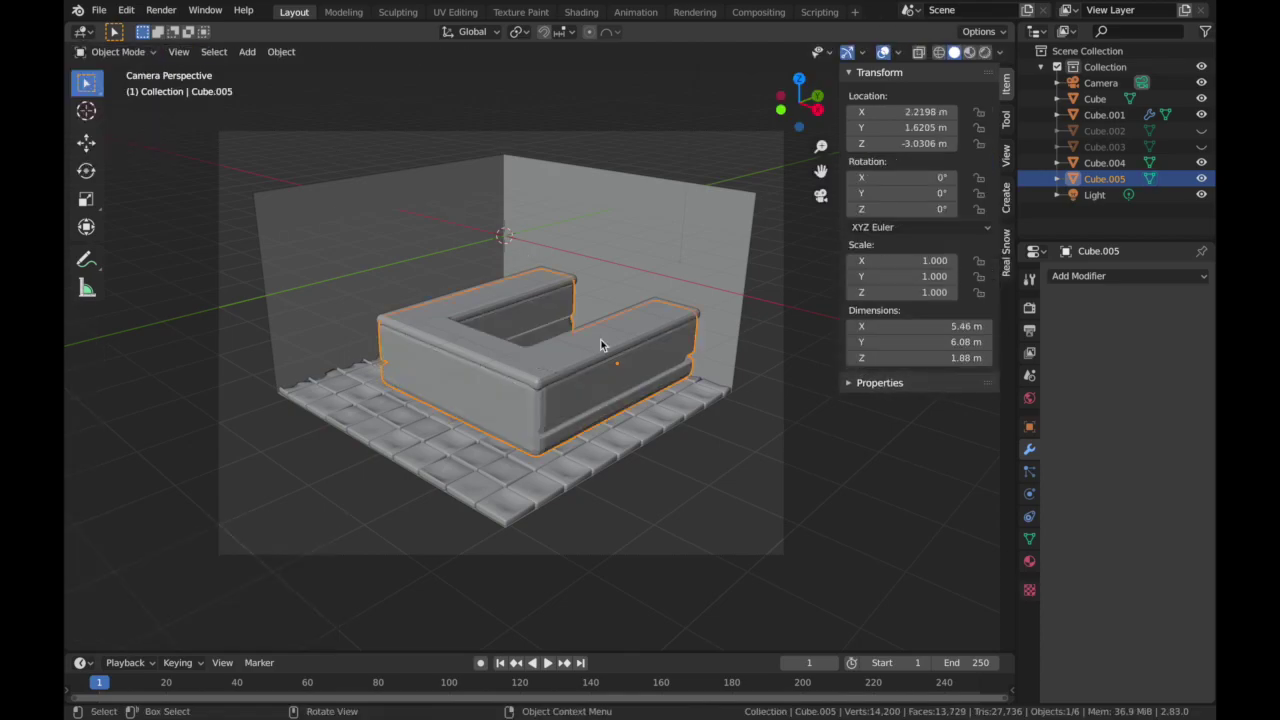
- Deselect the U block and add a 2 m cube at the world origin
left_click(758, 158)
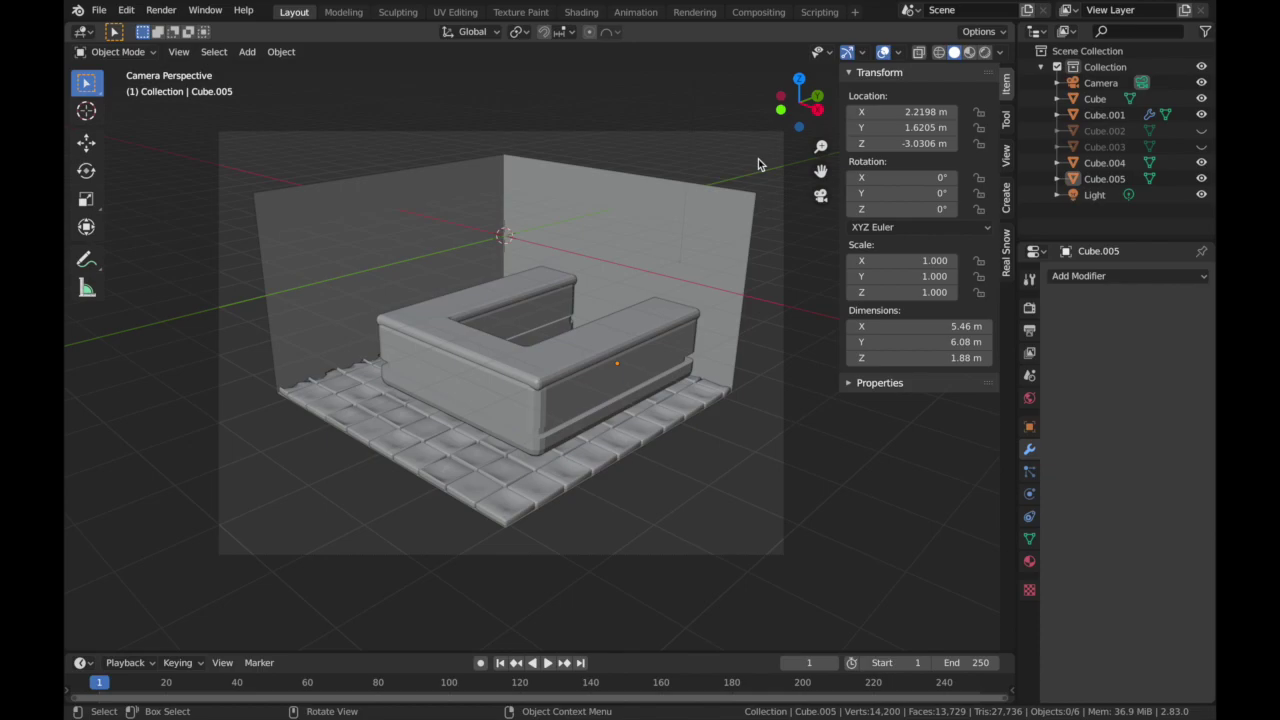
left_click(799, 80)
middle_click_drag(686, 251, 686, 170)
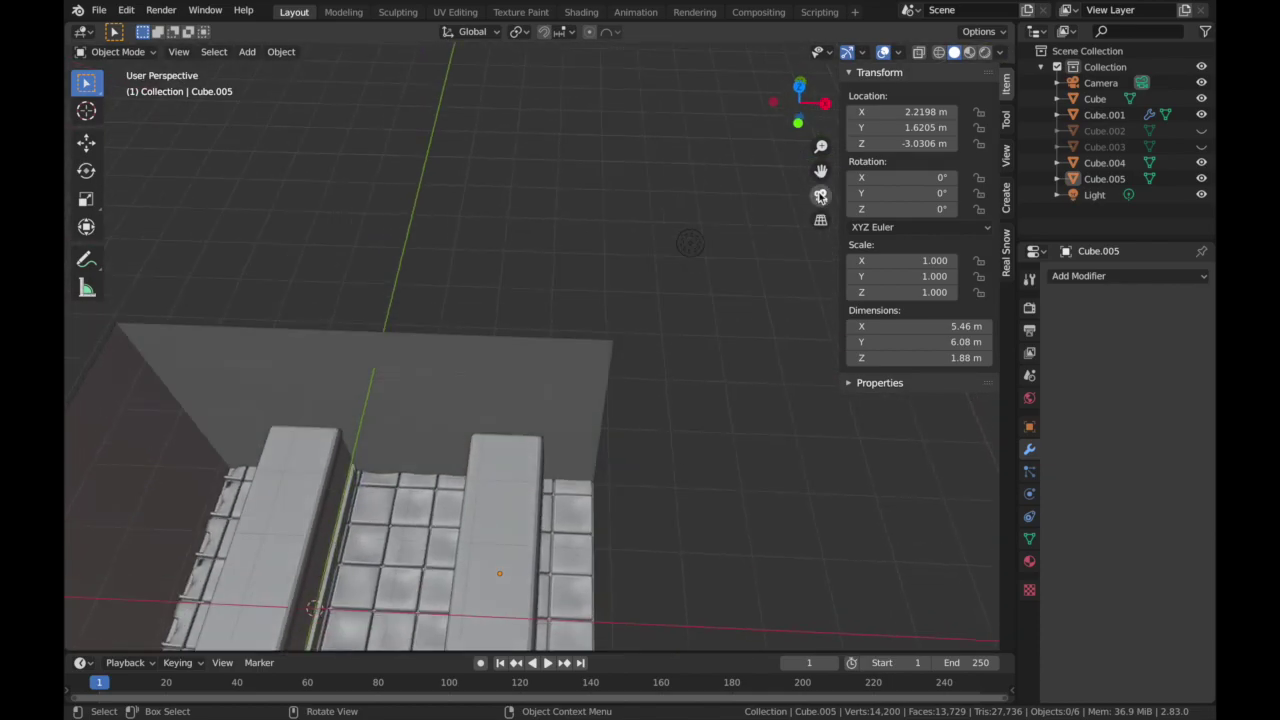
left_click(820, 196)
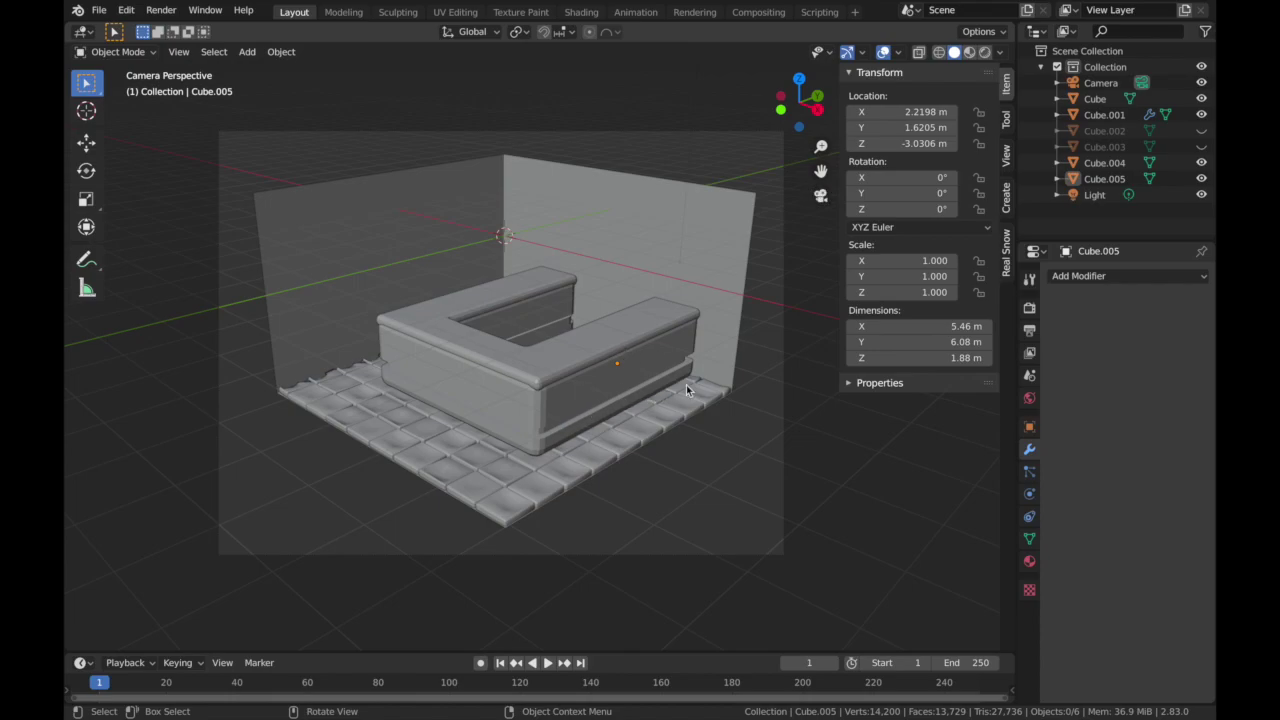
middle_click_drag(429, 381, 435, 375)
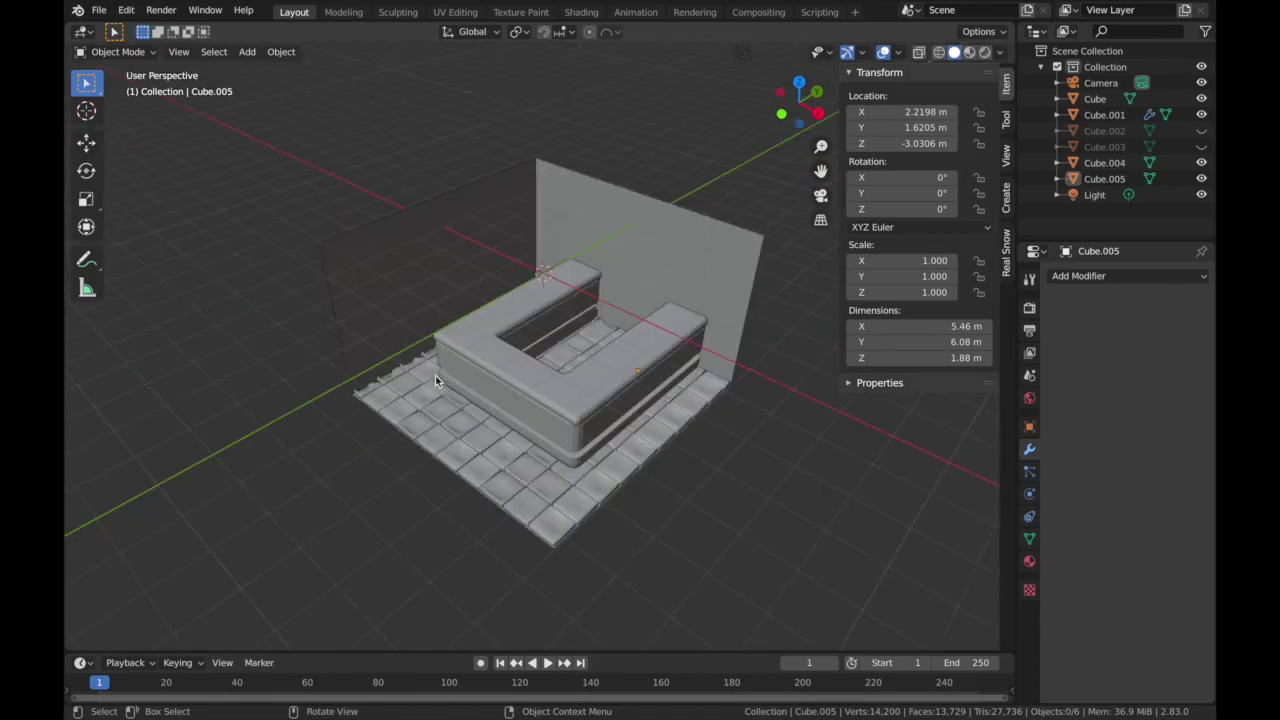
scroll(435, 375, "down", 2)
key("shift+a")
mouse_move(435, 378)
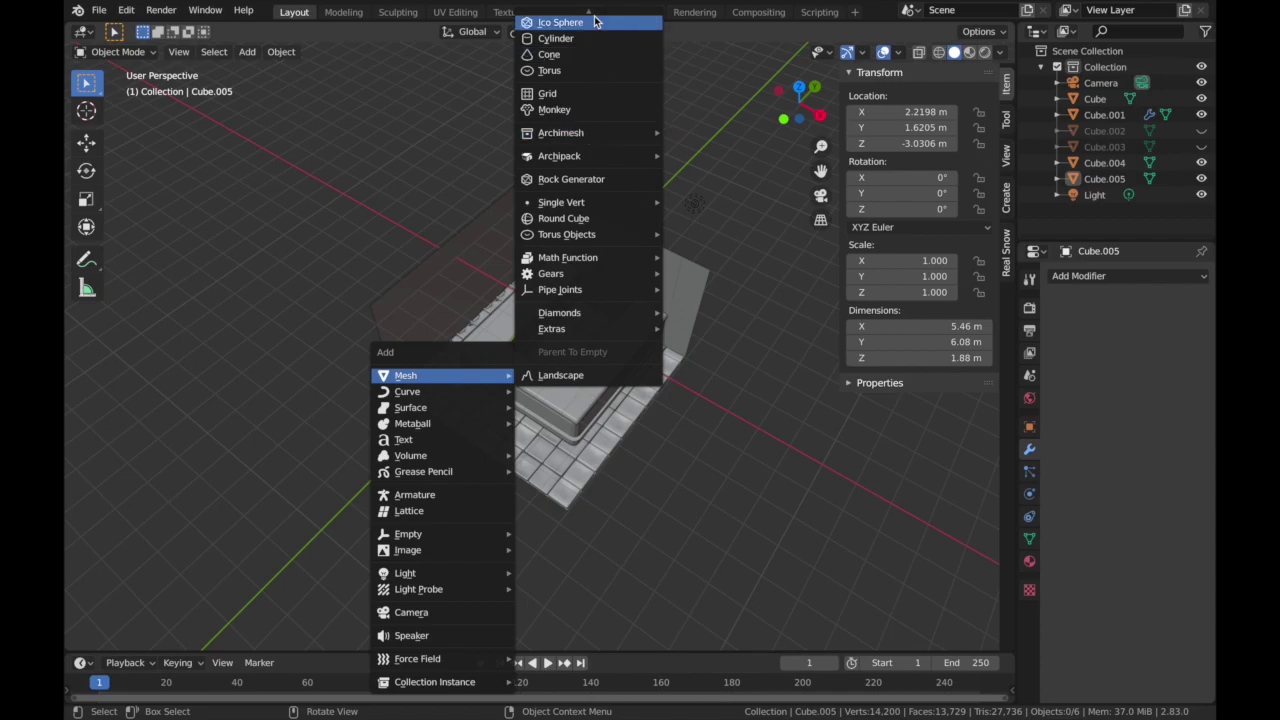
left_click(570, 35)
middle_click_drag(637, 313, 634, 315)
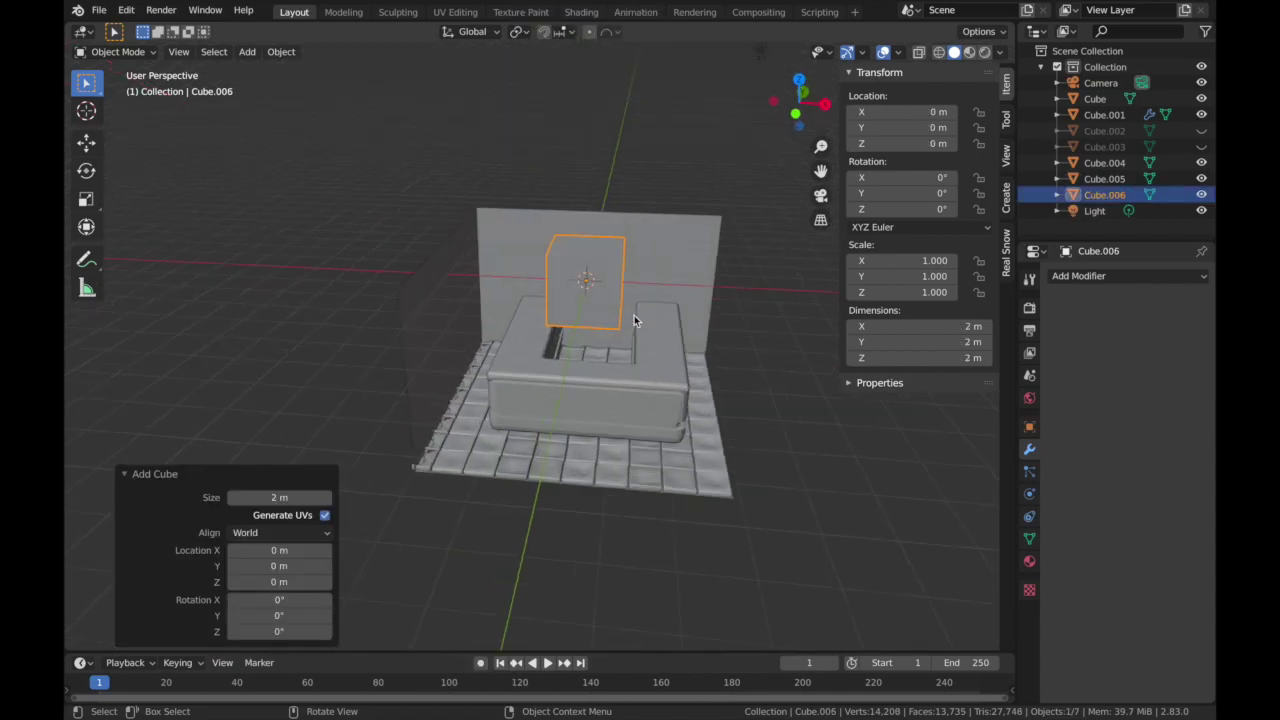
- Bevel the new cube's upper edge on its +X side by about 1.76 m with 10 segments
left_click(130, 55)
left_click(118, 88)
middle_click_drag(412, 197, 554, 299)
left_click(554, 299)
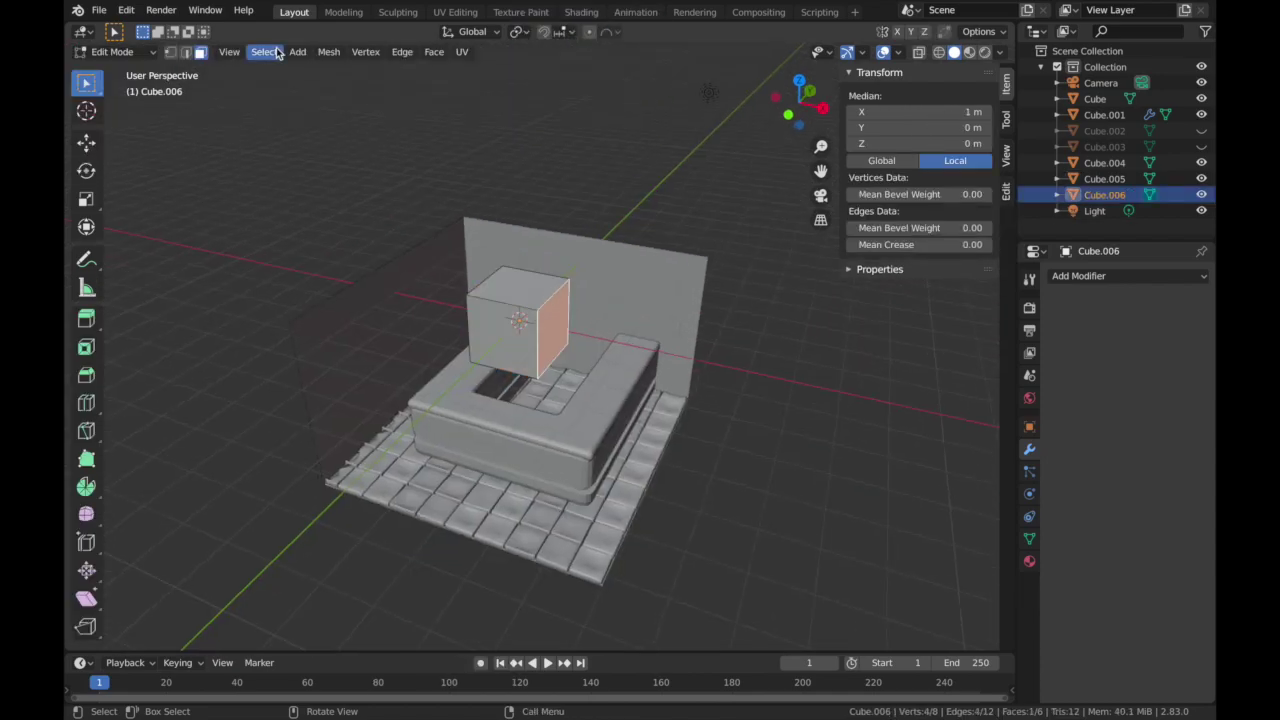
left_click(186, 51)
left_click(556, 299)
key("ctrl+b")
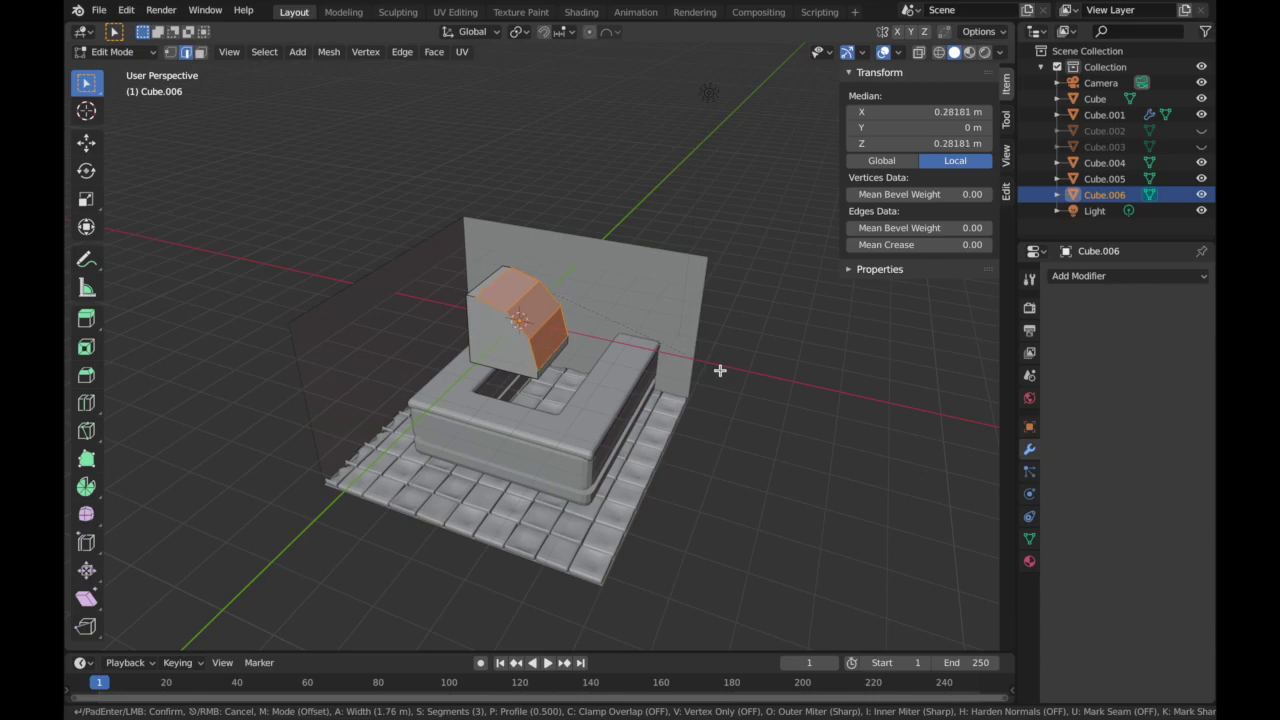
left_click(720, 370)
left_click(297, 456)
type("10")
key("Return")
left_click(112, 51)
left_click(122, 66)
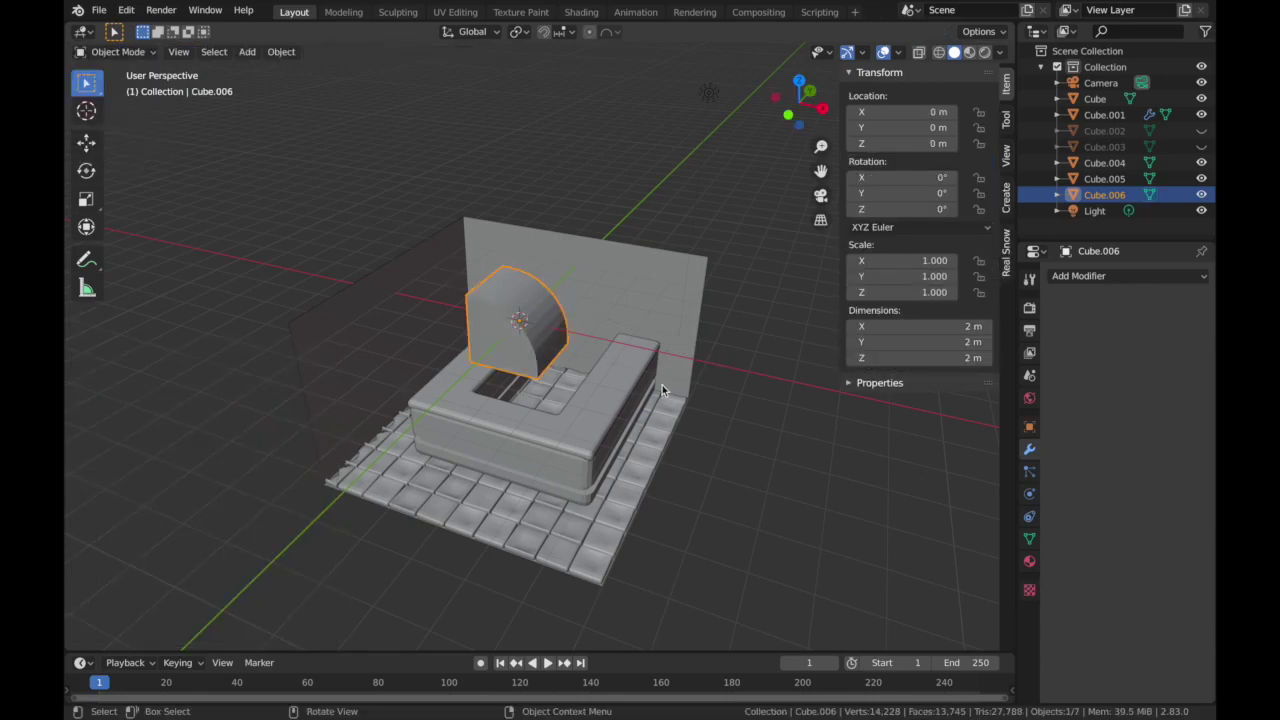
- Shrink the rounded cube to about 0.565, shift it about 0.92 m in X and -0.14 m in Y, and narrow it by 0.836 along X
left_click(799, 80)
key("s")
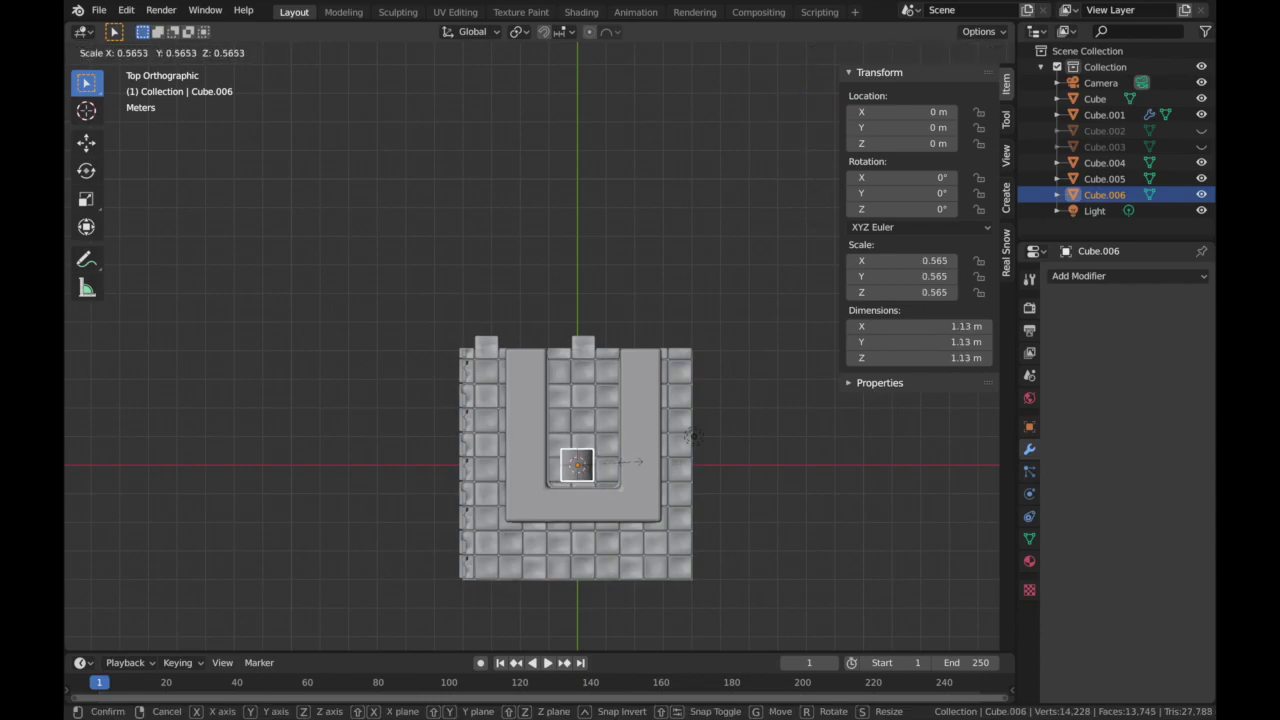
left_click(640, 463)
key("g")
left_click(659, 466)
key("s")
key("x")
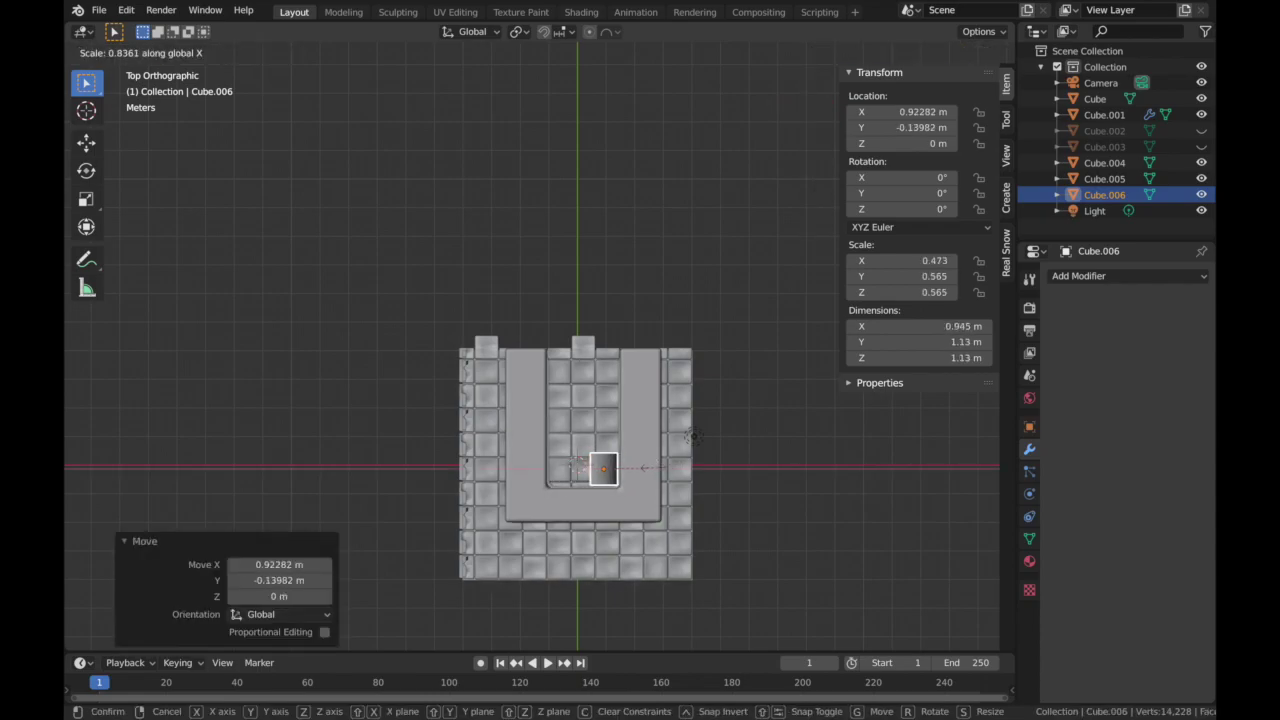
left_click(693, 436)
- Lower the rounded block about 1.78 m in Z and stretch it by 3.289 along Y
key("KP_0")
key("g")
key("z")
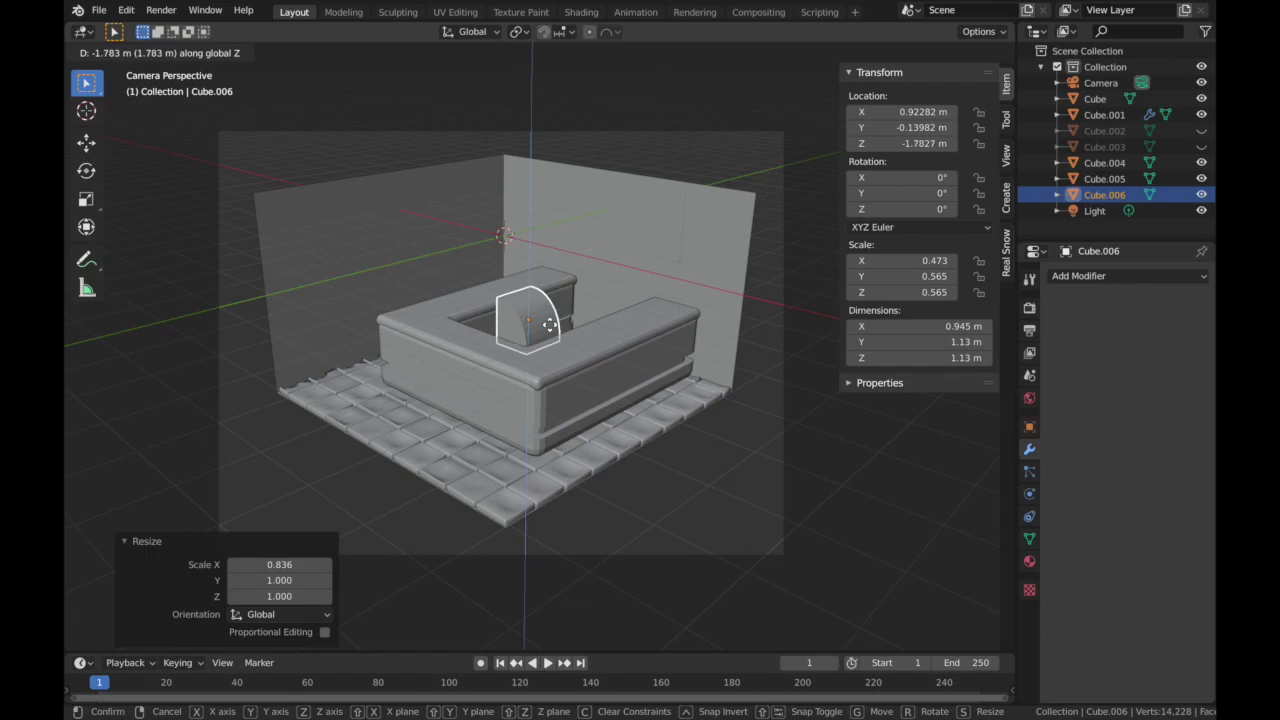
left_click(550, 325)
key("s")
key("y")
left_click(644, 287)
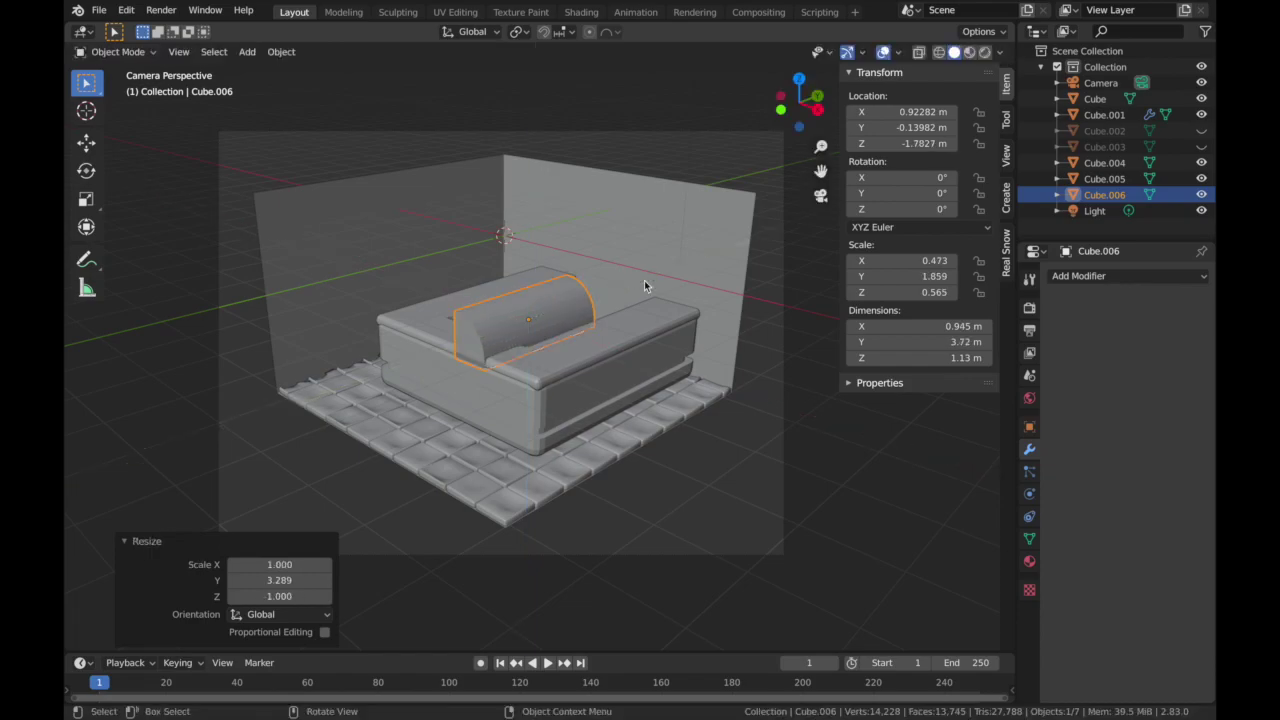
- Move the rounded block about 1.69 m along Y and flatten it by 0.861 along Z
key("g")
key("y")
left_click(679, 276)
key("s")
key("z")
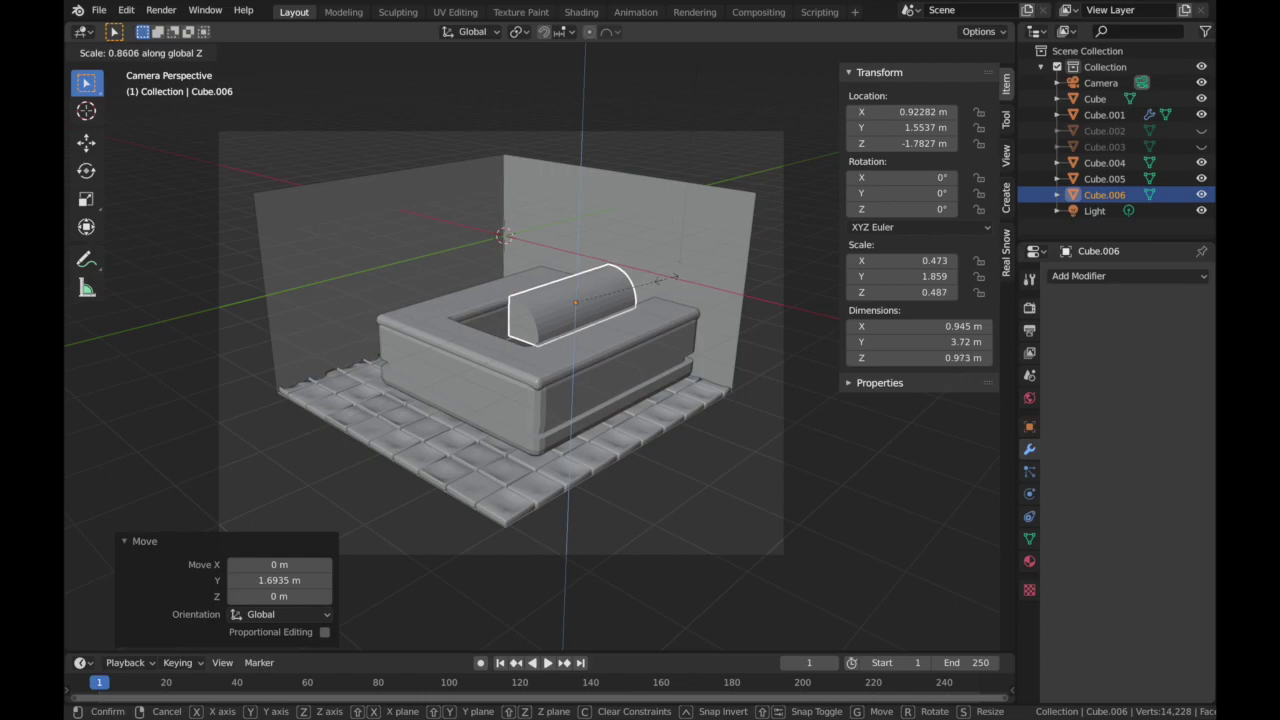
left_click(667, 278)
left_click(883, 52)
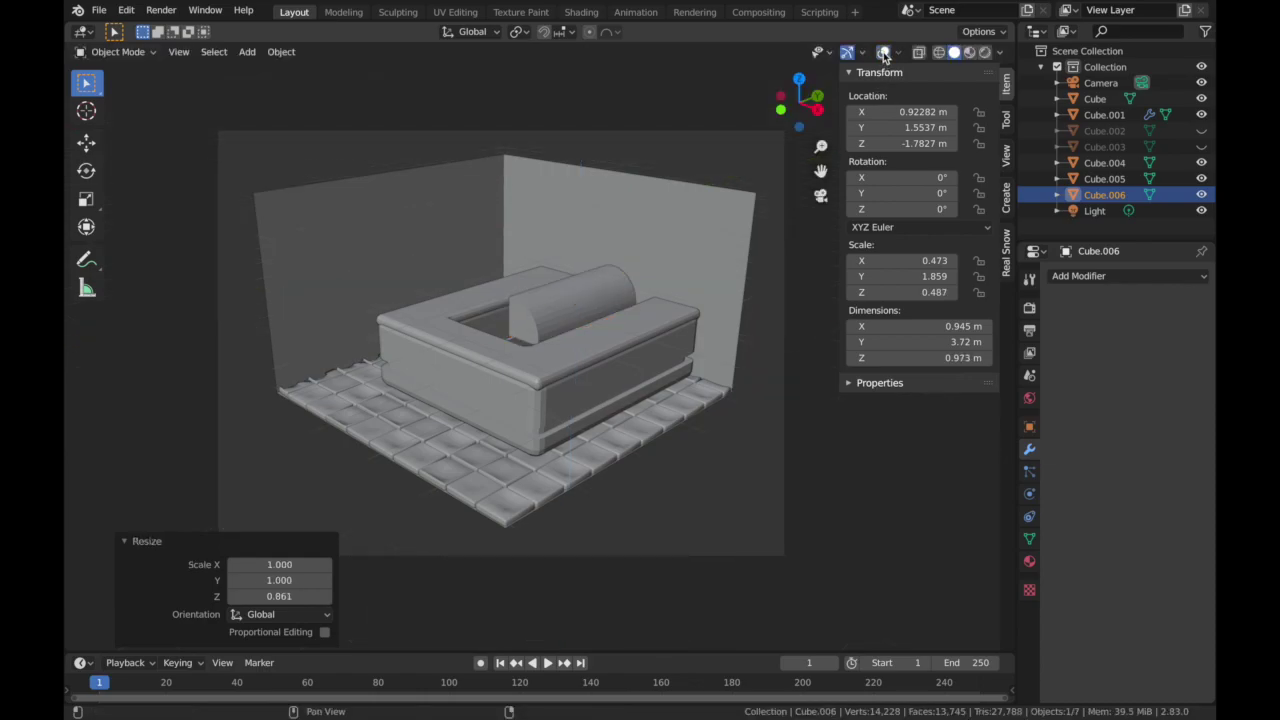
left_click(883, 53)
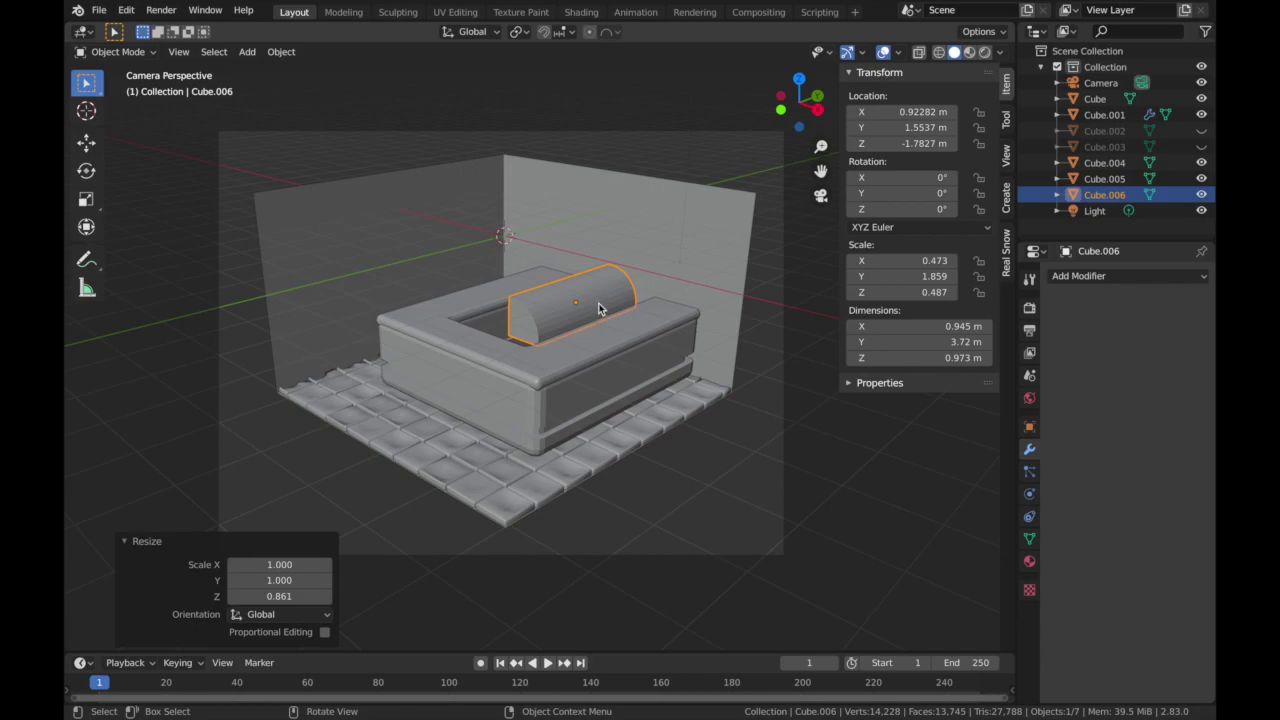
- Shift the rounded block another 0.76 m or so along Y, towards the back wall, and hide the viewport overlays
key("g")
key("y")
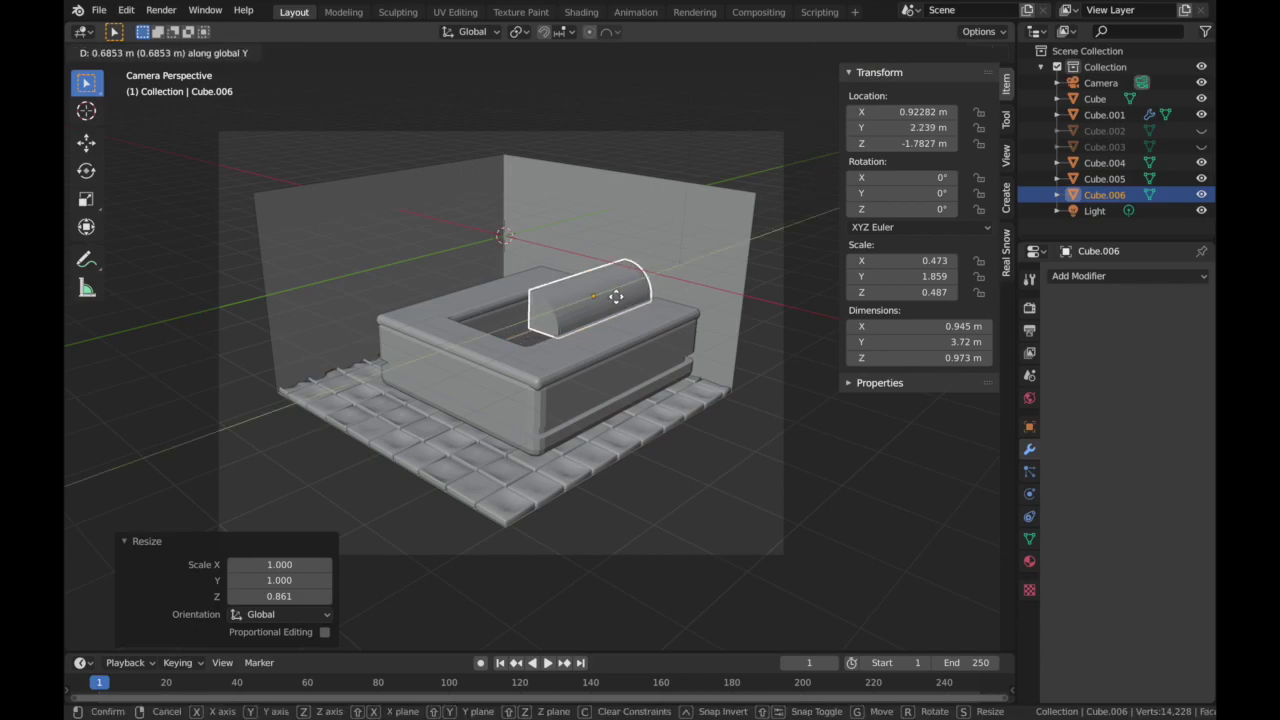
left_click(616, 296)
left_click(883, 53)
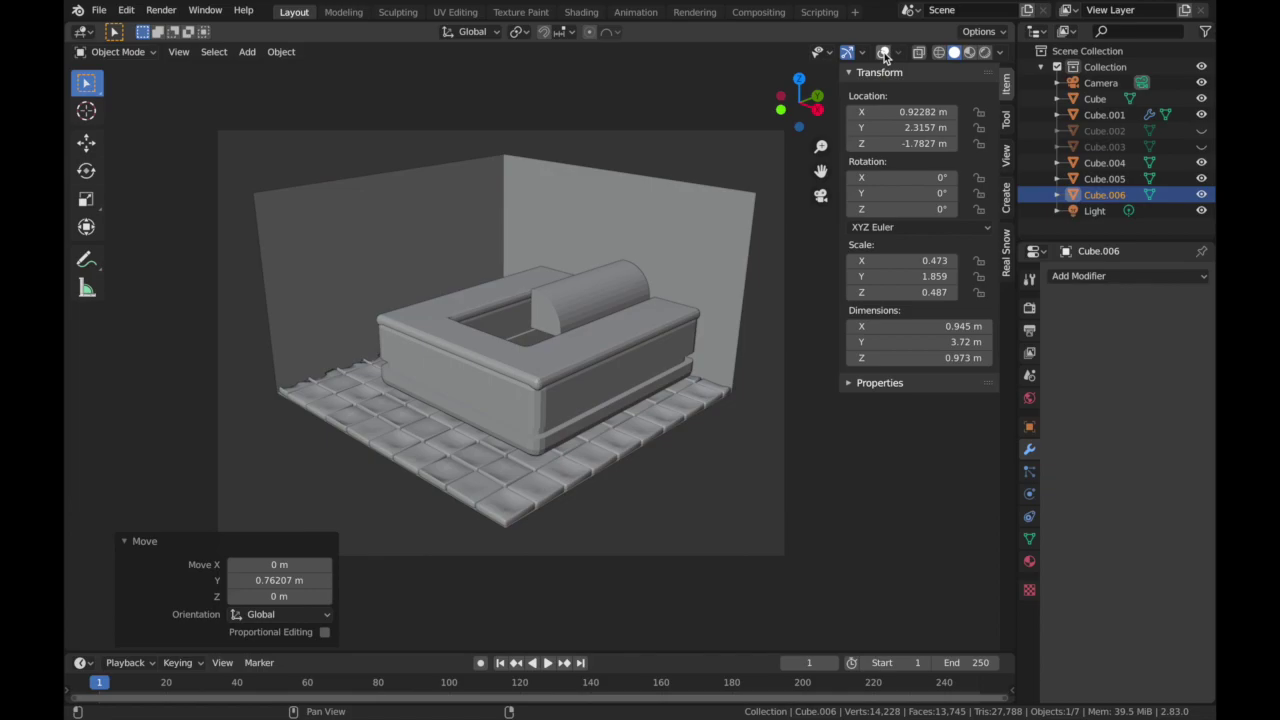
- Try enlarging the counter's top slab by 1.044 and lowering it about 0.11 m in Z, and undo both changes
left_click(656, 313)
left_click(883, 53)
key("s")
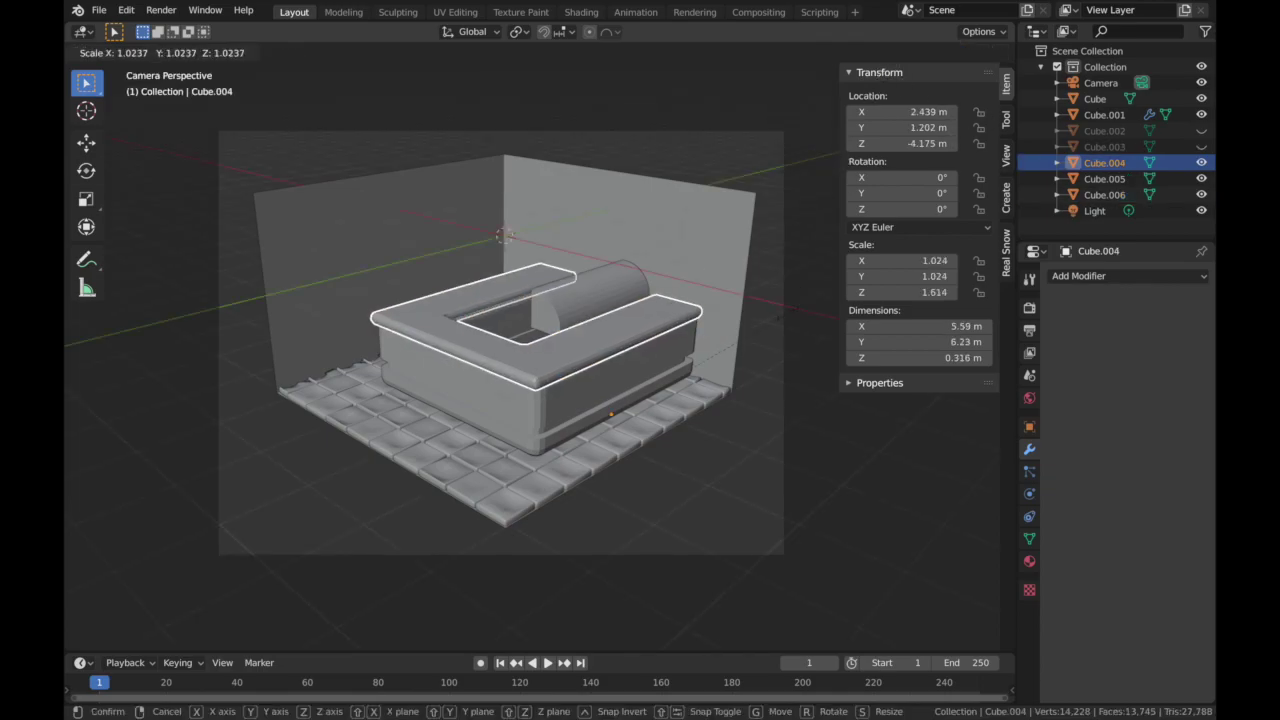
left_click(780, 308)
key("g")
key("z")
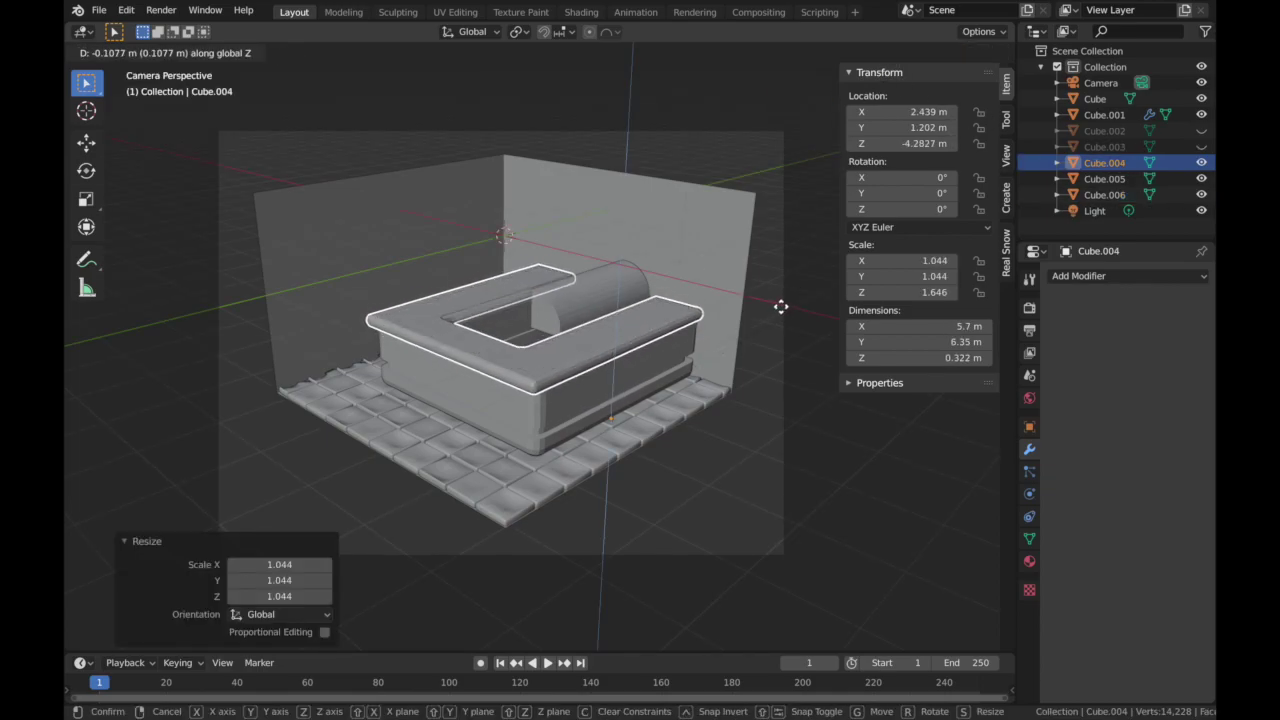
left_click(781, 306)
left_click(883, 53)
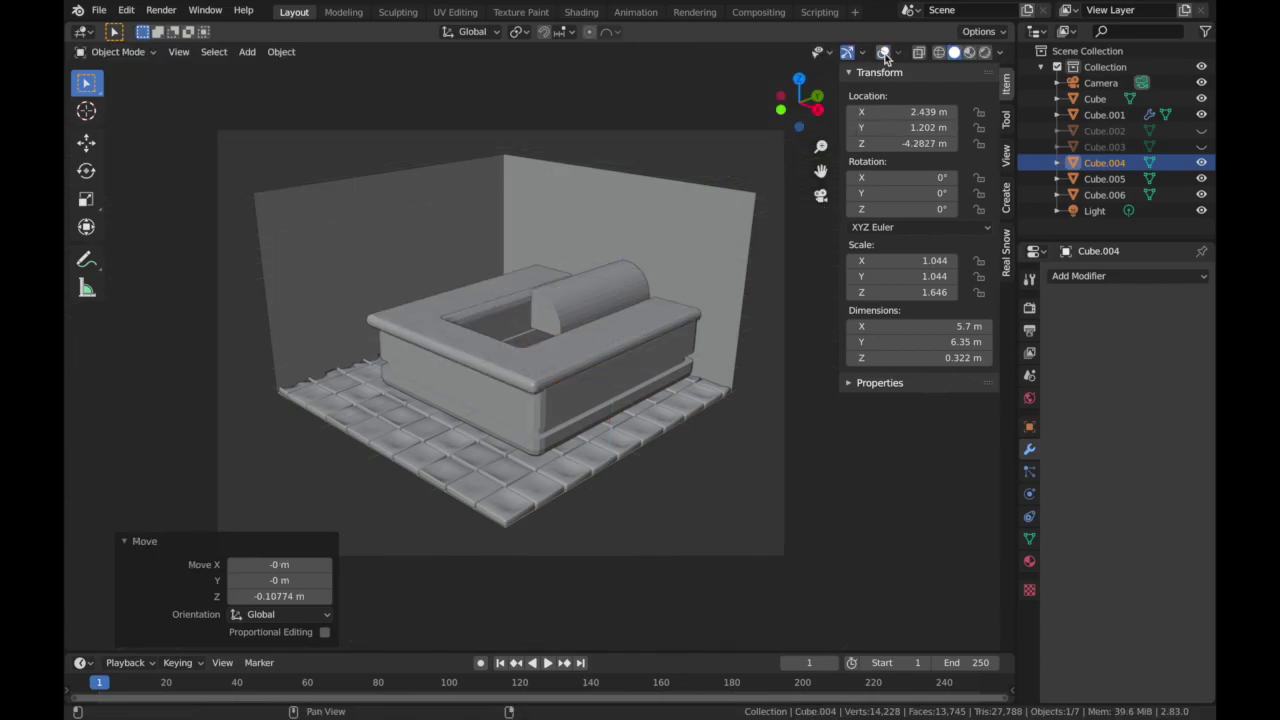
key("ctrl+z")
key("ctrl+z")
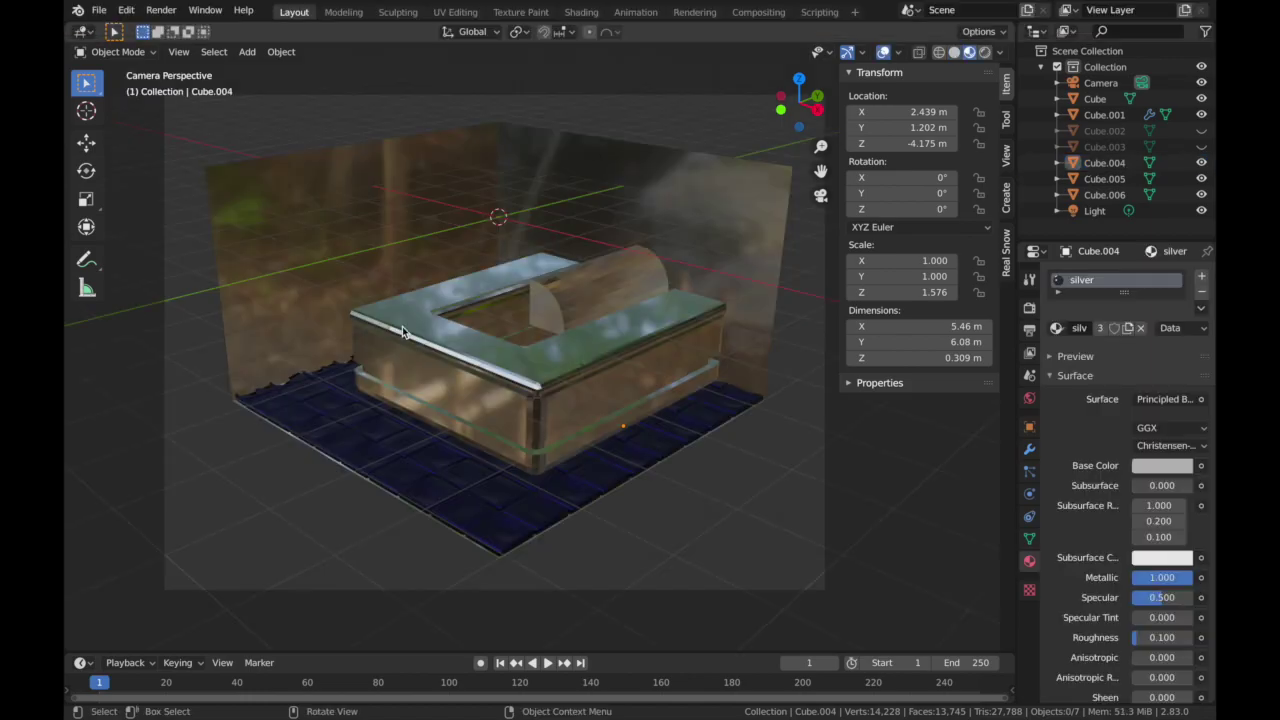
- Open the U block's mesh for editing and add a second material slot with a new material named "pink light"
left_click(128, 51)
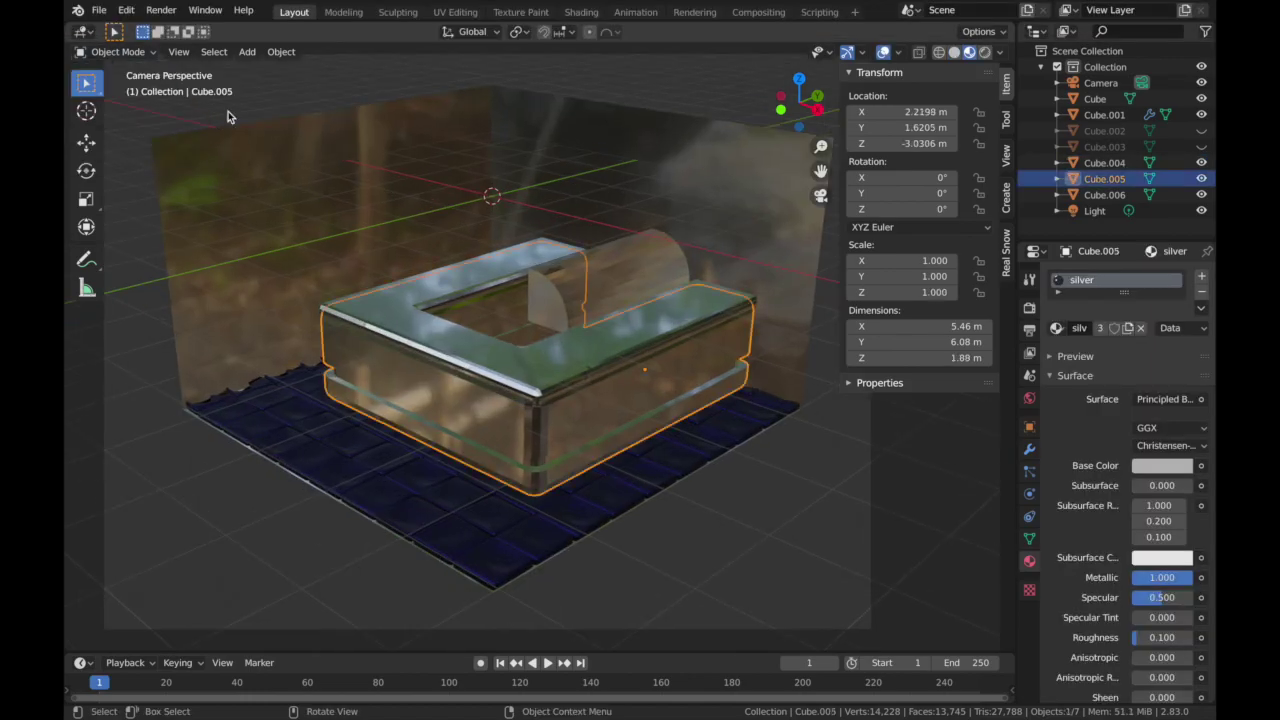
left_click(118, 51)
left_click(115, 88)
key("KP_0")
scroll(378, 264, "up", 3)
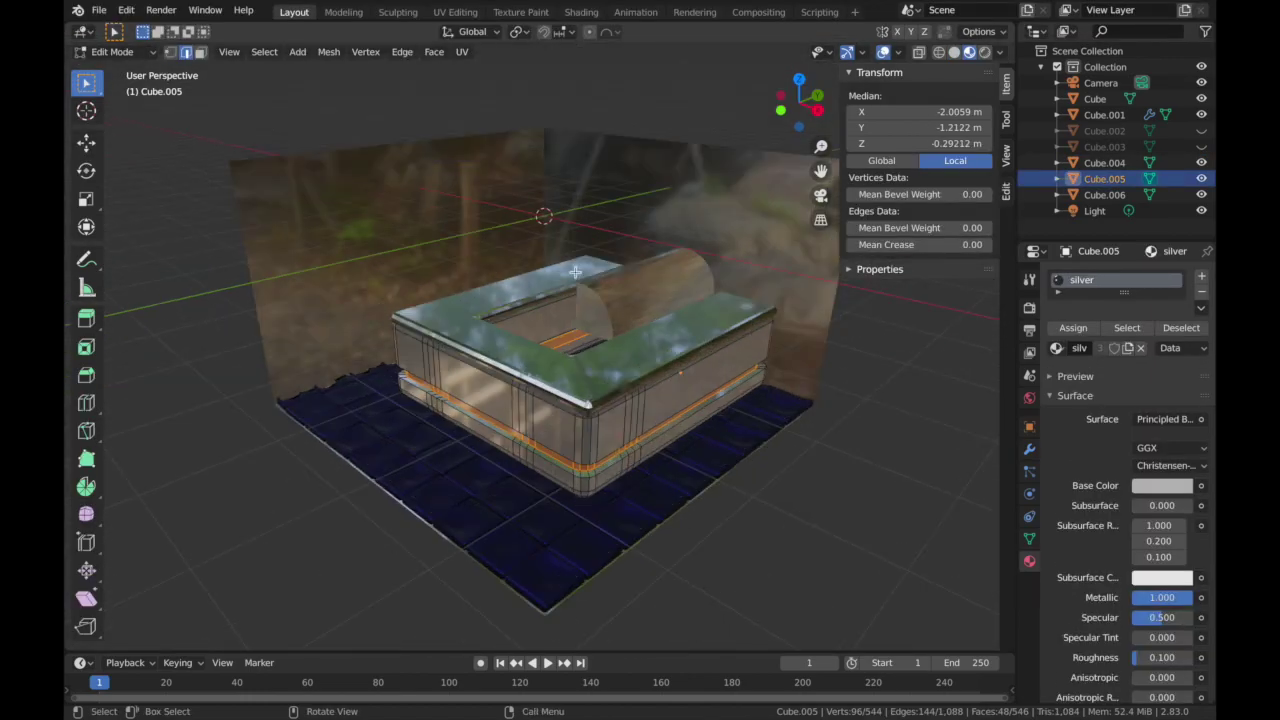
left_click(1201, 276)
left_click(1079, 388)
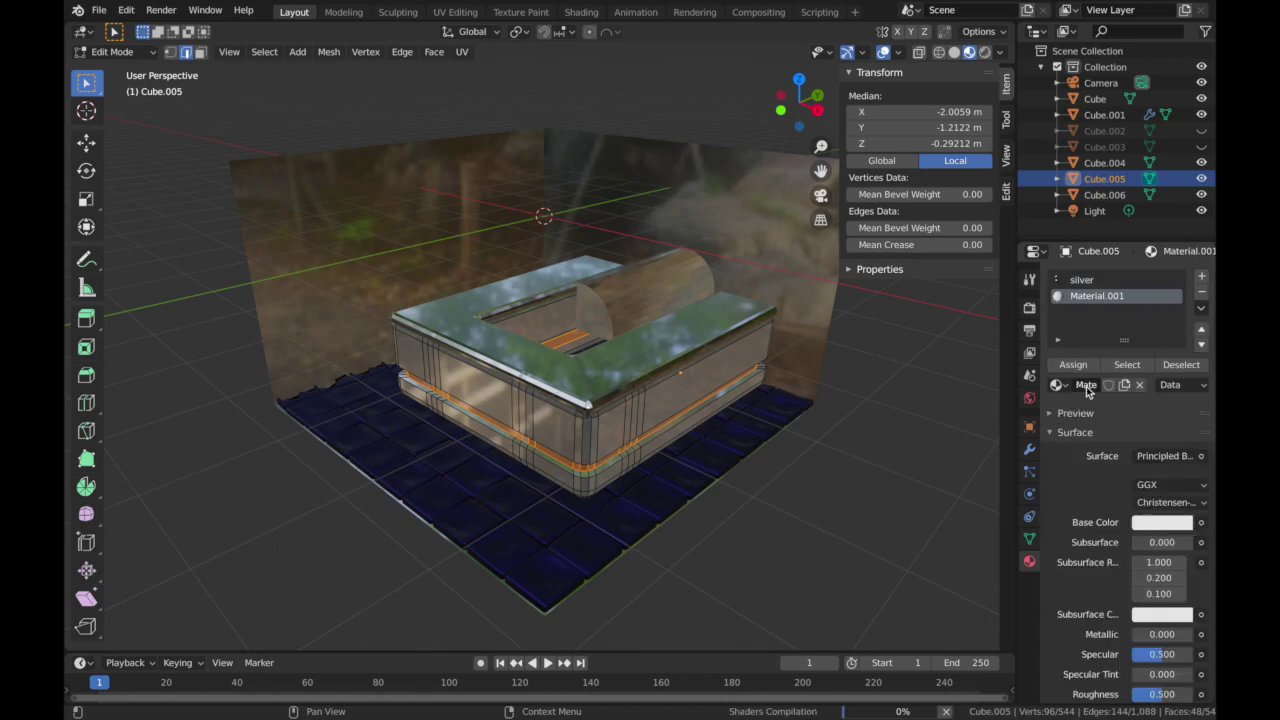
left_click(1086, 386)
type("pink light")
key("Return")
- Change the pink light material's surface to Emission and give it a pink colour with hue about 0.854 and saturation about 0.385
left_click(1150, 455)
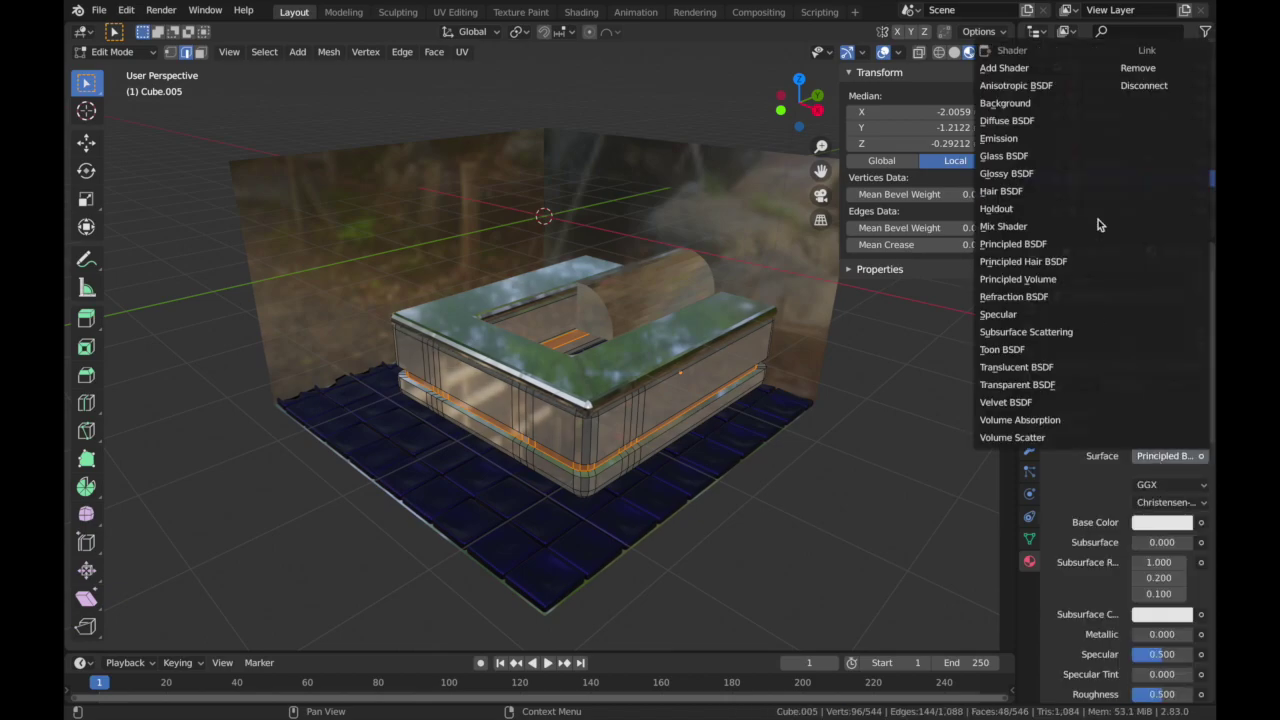
left_click(1041, 139)
left_click(1160, 485)
left_click(1130, 332)
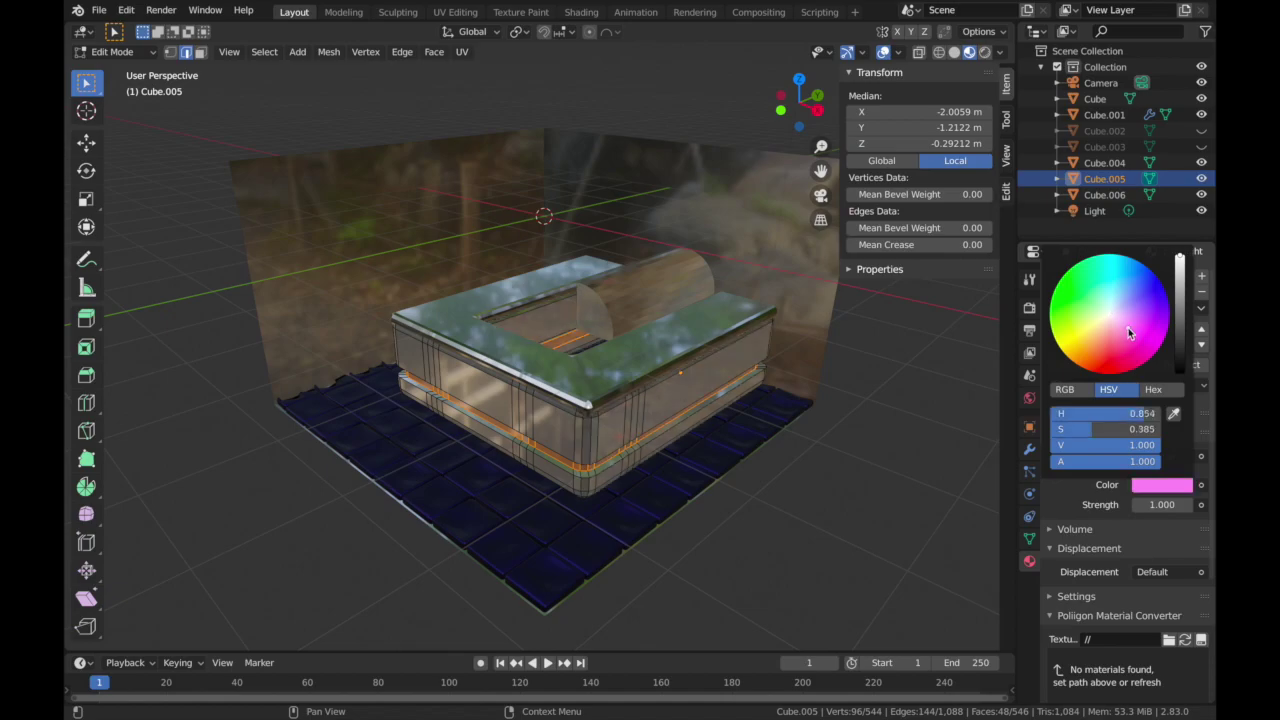
- Set the pink light emission to saturated magenta with strength 2, assign it to the selected strip, and check the rendered camera view
left_click(1142, 340)
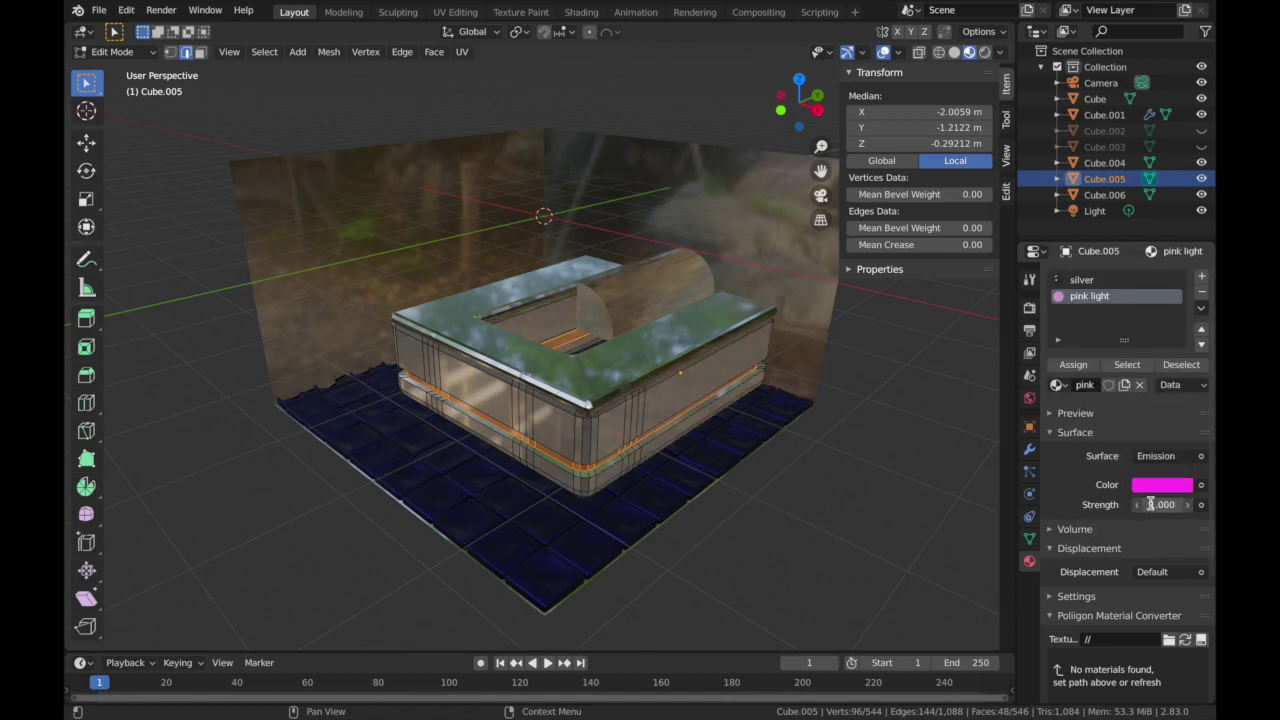
left_click(1083, 365)
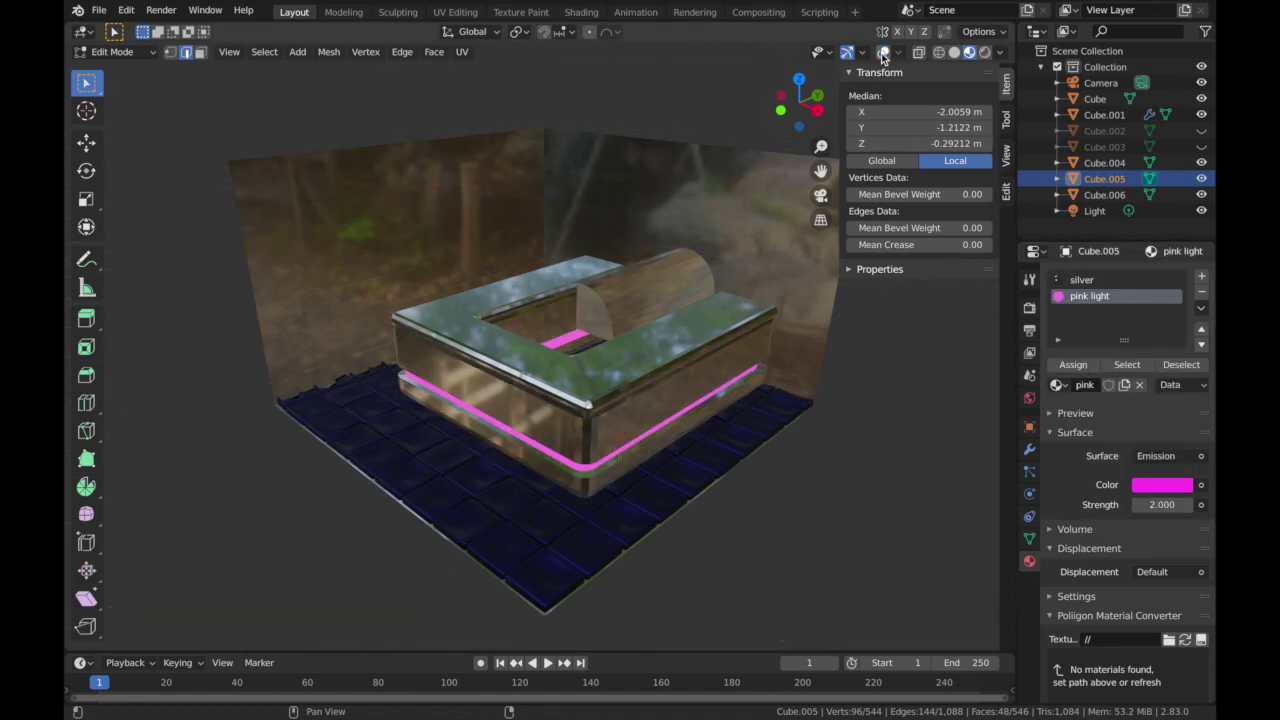
left_click(820, 195)
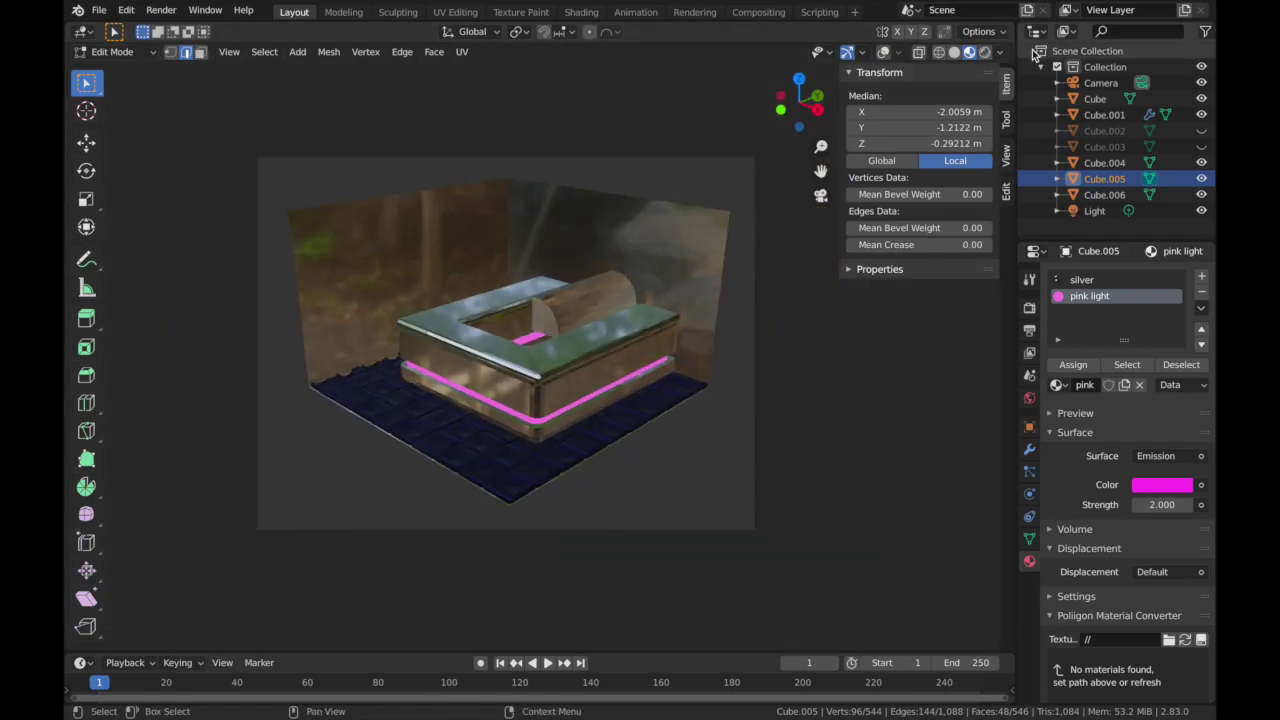
left_click(985, 52)
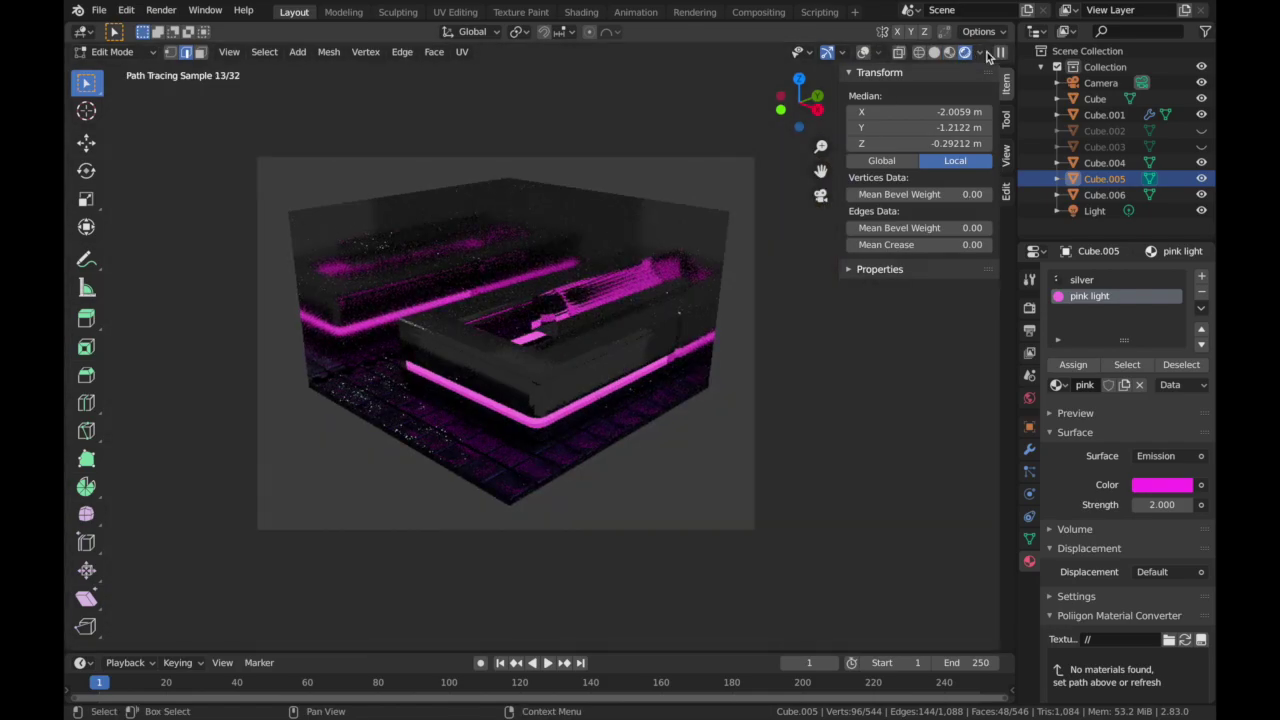
left_click(933, 54)
- Return to Object Mode with overlays shown and select the curved glass case on the counter
scroll(500, 266, "up", 3)
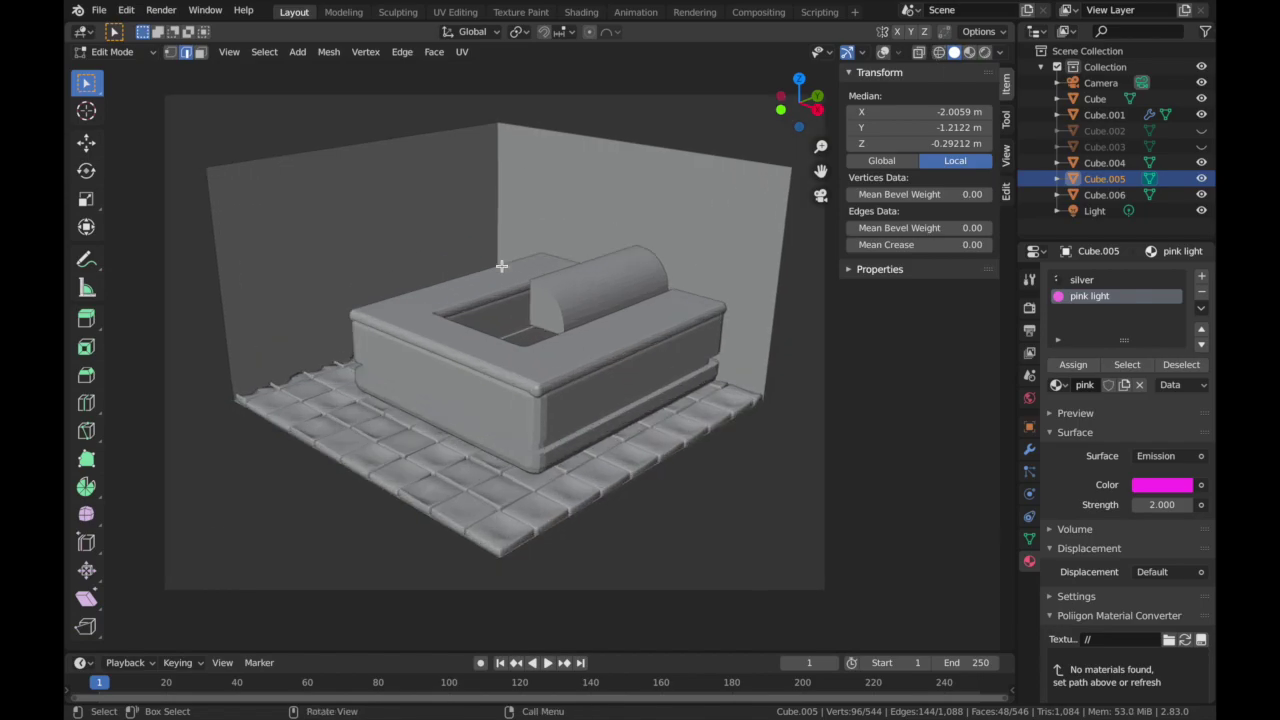
scroll(500, 269, "down", 2)
left_click_drag(820, 171, 848, 193)
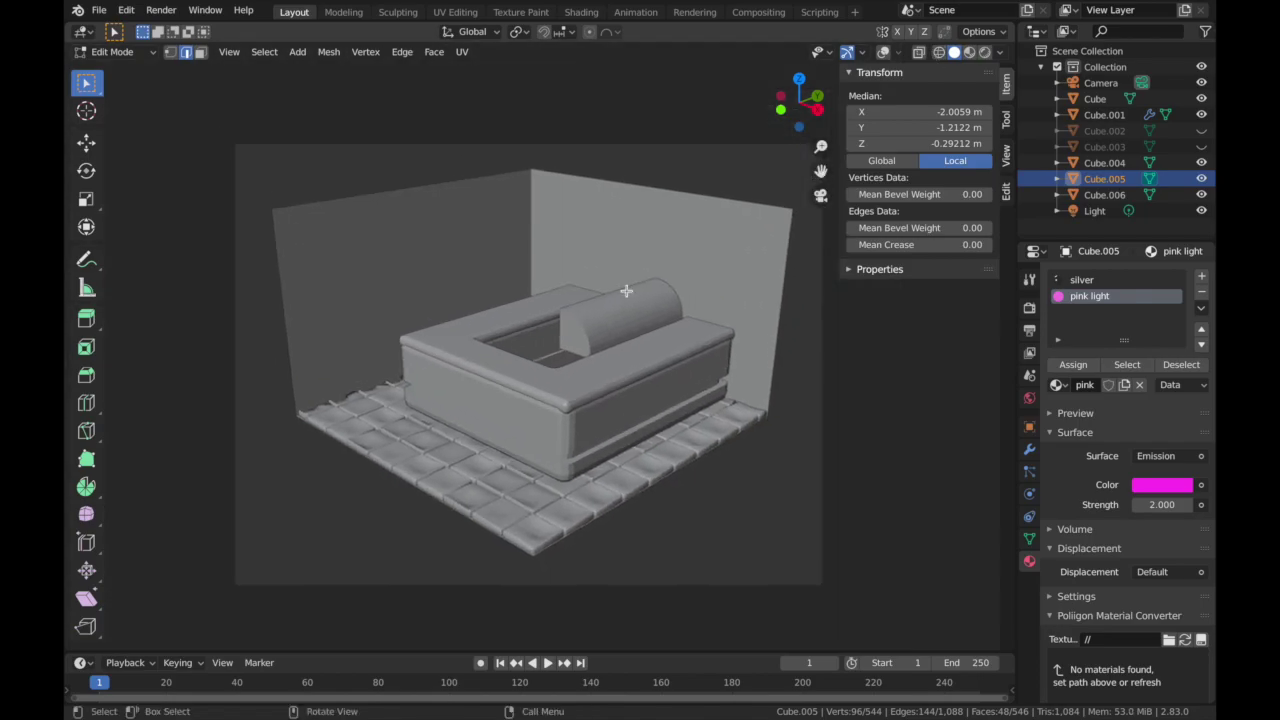
scroll(626, 291, "up", 2)
left_click(631, 319)
left_click(135, 54)
left_click(120, 72)
left_click(883, 52)
left_click(658, 318)
- Add a cube to the scene at the 3D cursor
key("KP_0")
middle_click_drag(658, 320, 658, 320)
key("shift+a")
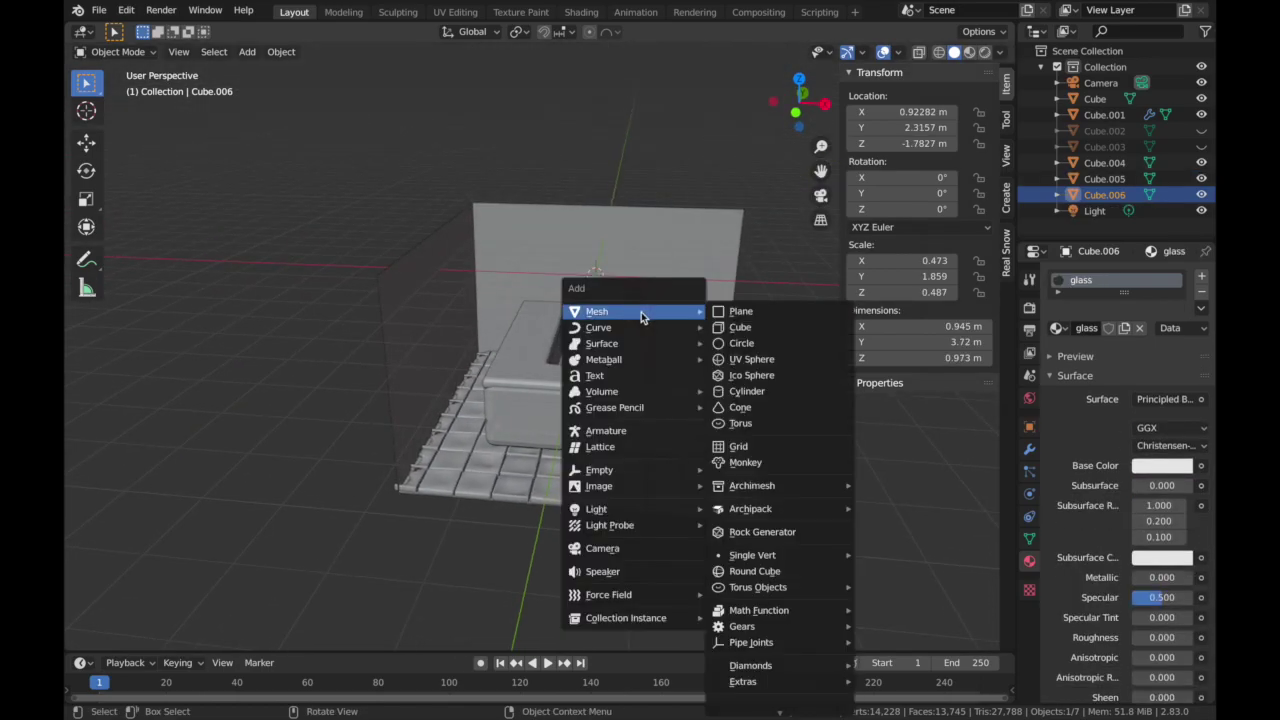
key("shift+s")
key("Escape")
key("shift+a")
left_click(749, 337)
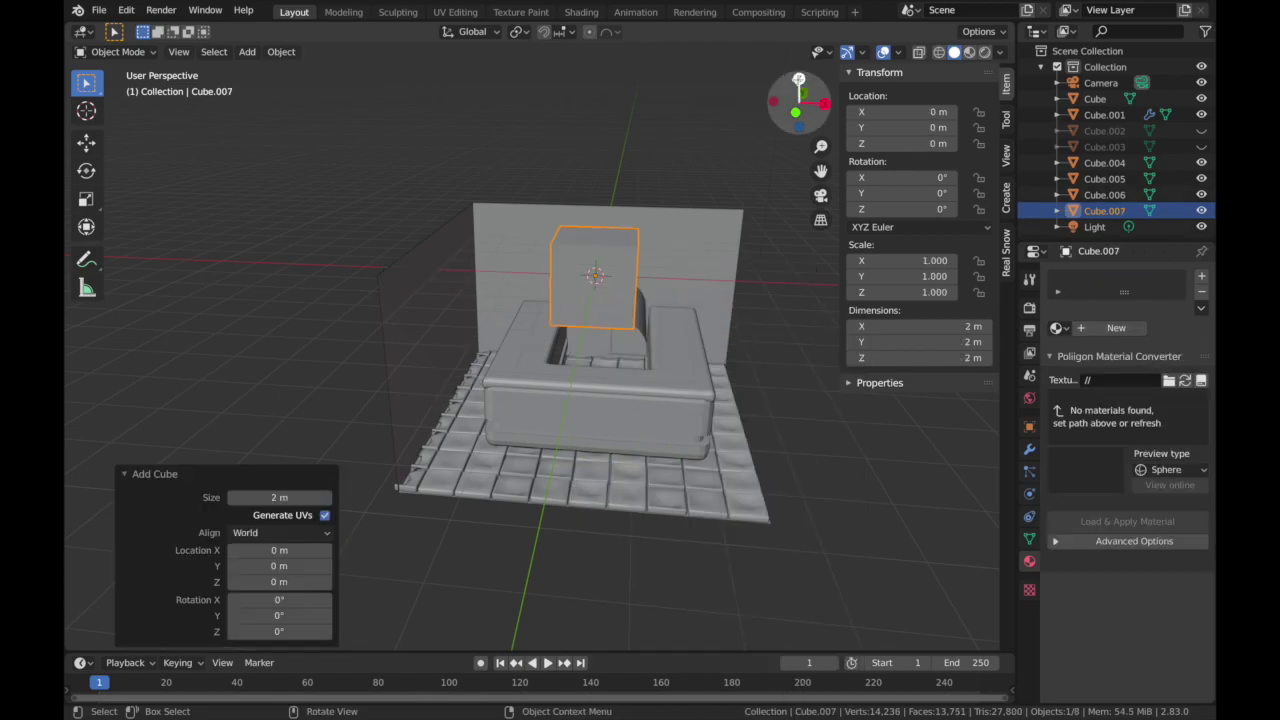
- Align the cube with the glass case in top view, stretching it along Y to a scale of about 1.87
left_click(799, 79)
key("g")
left_click(628, 362)
key("s")
key("y")
left_click(743, 410)
key("g")
key("y")
left_click(711, 358)
- Lower the cube about 3 m along Z to the counter and scale its height to about 0.88
left_click(800, 137)
key("g")
key("z")
left_click(619, 353)
key("s")
key("z")
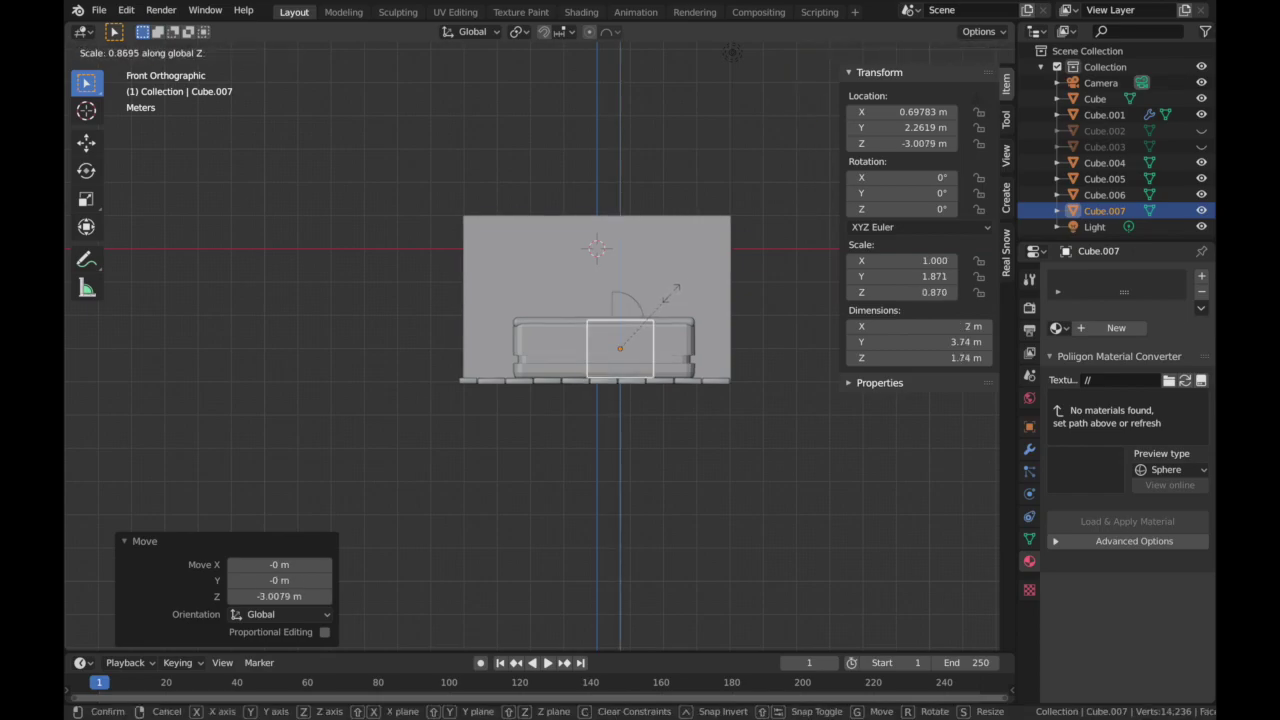
left_click(703, 335)
- Narrow the cube along X to a scale of about 0.64 and shift it about 0.11 m along X under the glass case
left_click(821, 196)
key("s")
key("x")
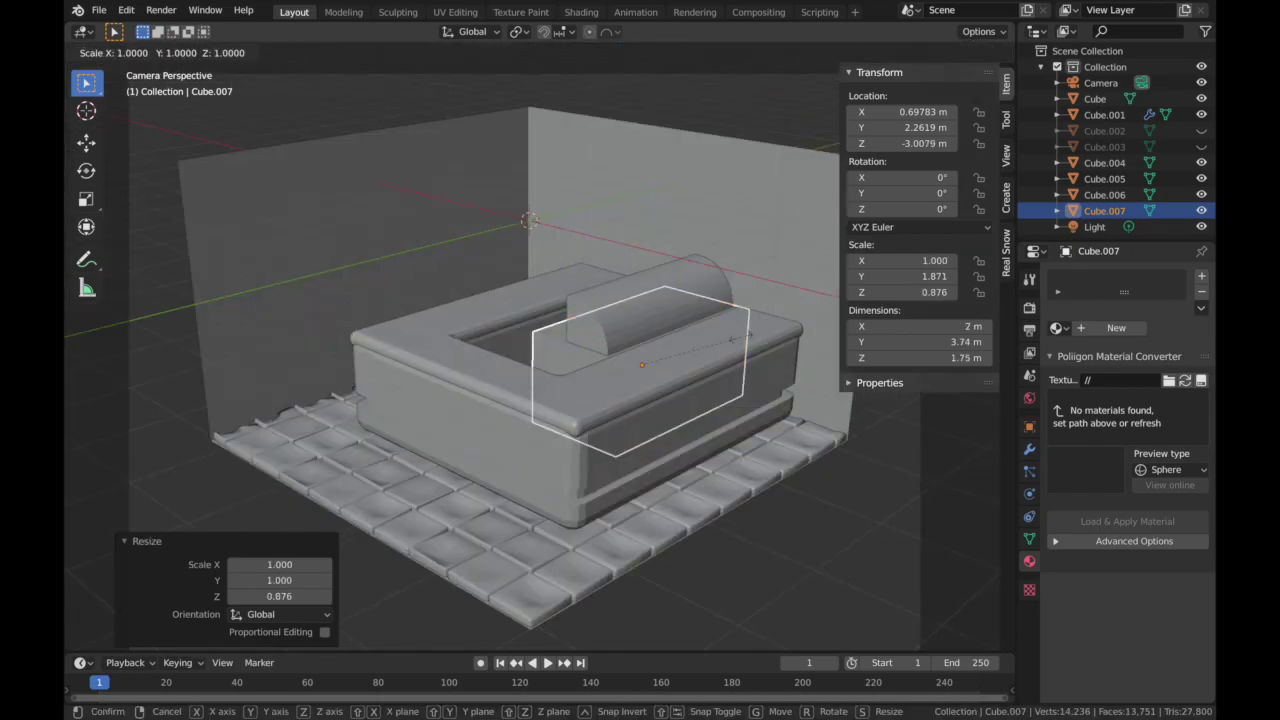
left_click(703, 328)
key("g")
key("x")
left_click(700, 329)
- Extrude the front end face of the curved glass case outward by about 0.084 m
left_click(884, 52)
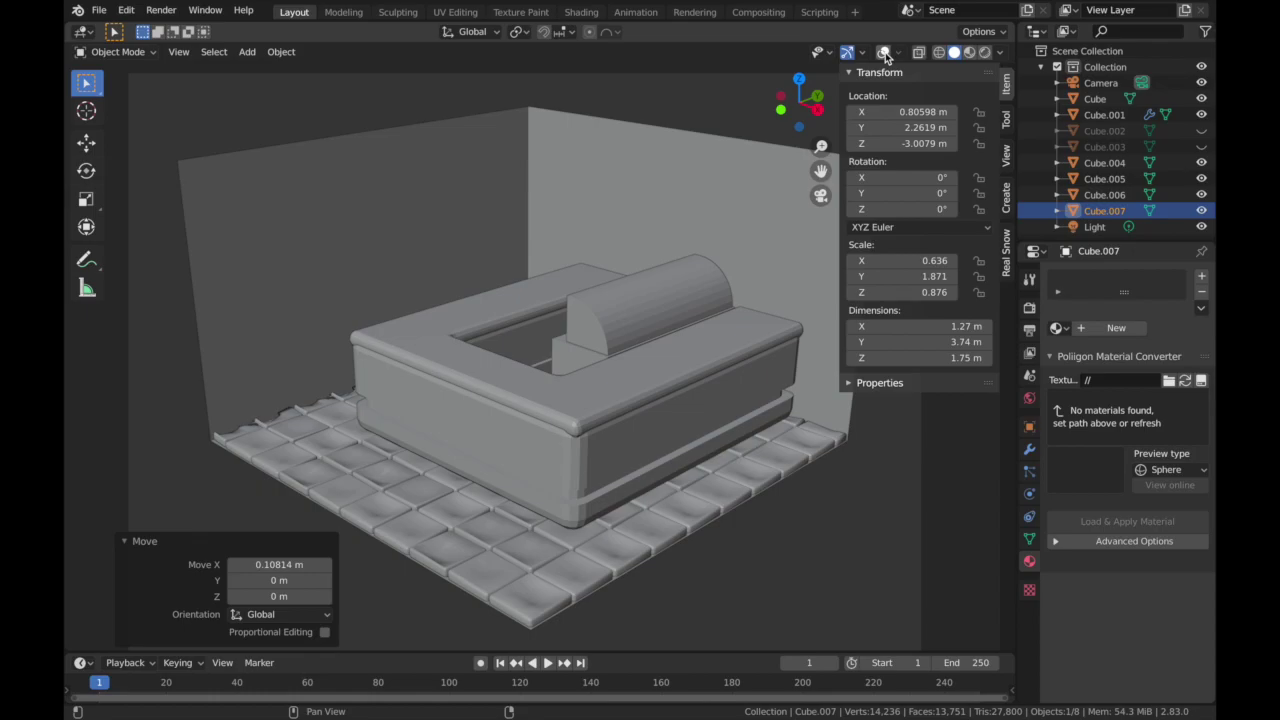
left_click(663, 300)
left_click(884, 52)
left_click(118, 51)
left_click(112, 70)
left_click(201, 52)
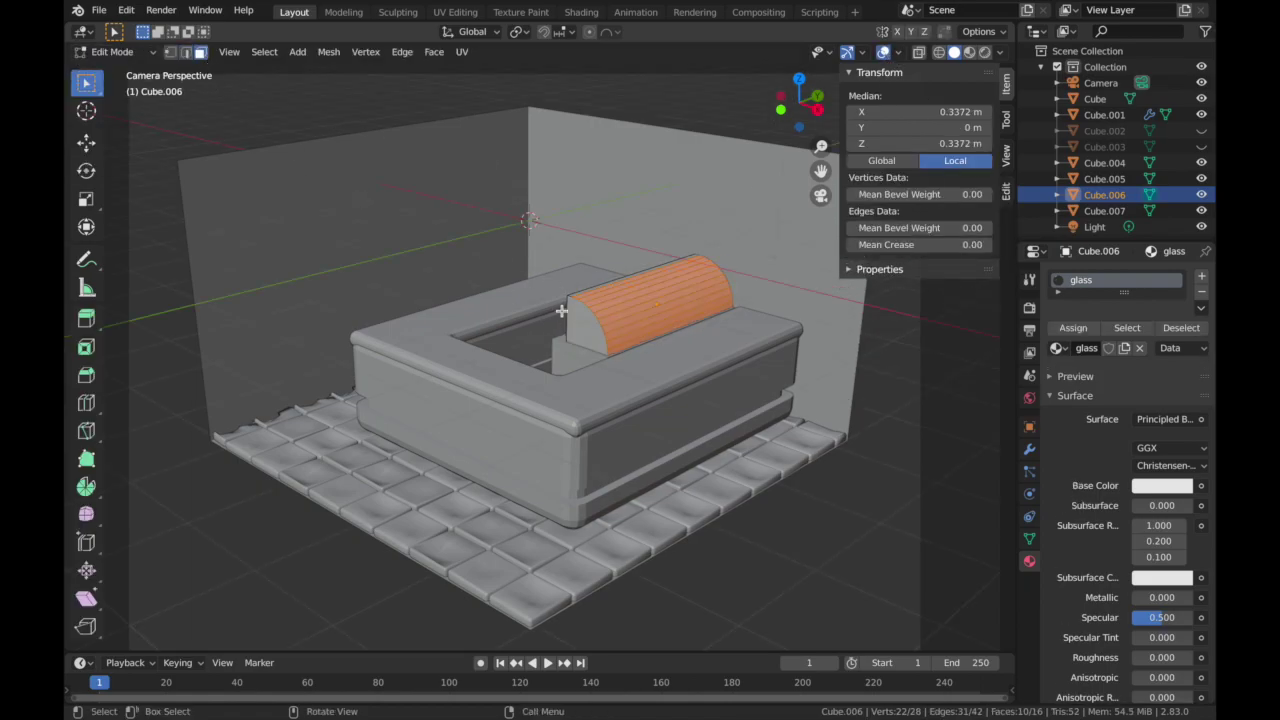
left_click(584, 322)
key("e")
left_click(581, 323)
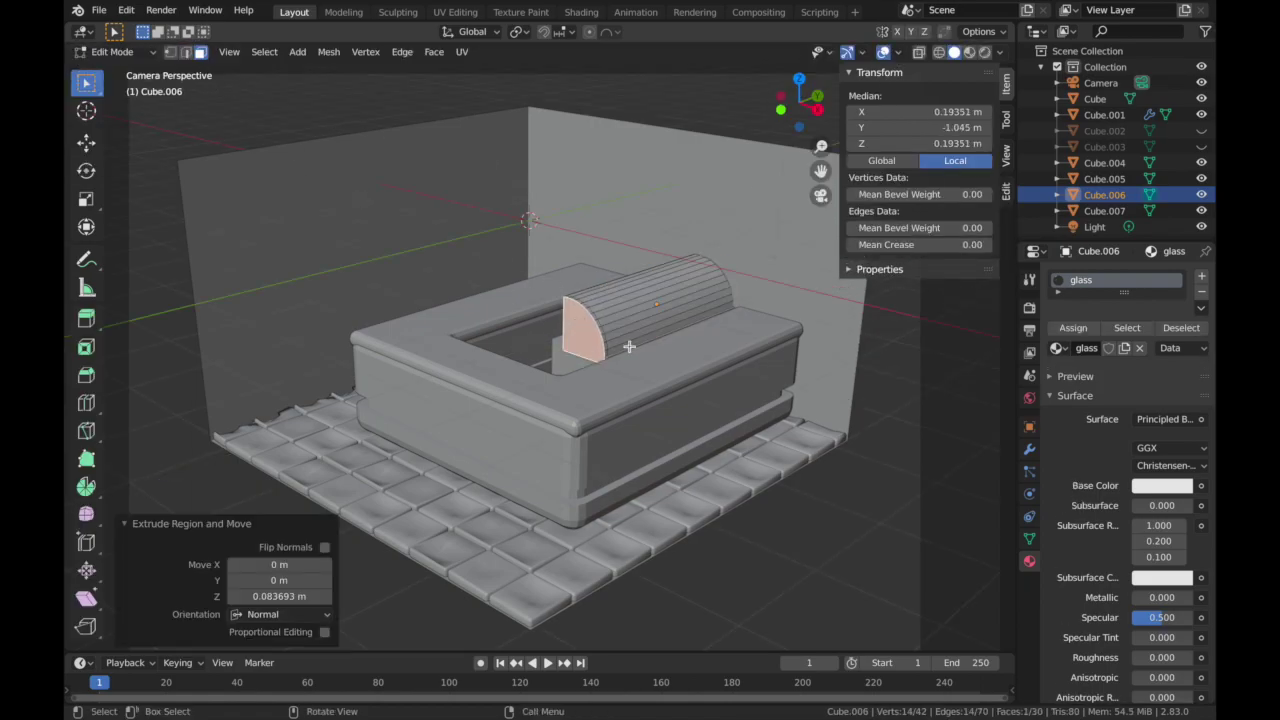
- Assign the existing silver material to the extruded end cap in a second slot and check it in material preview from the camera
middle_click_drag(629, 346, 734, 219)
scroll(637, 346, "up", 4)
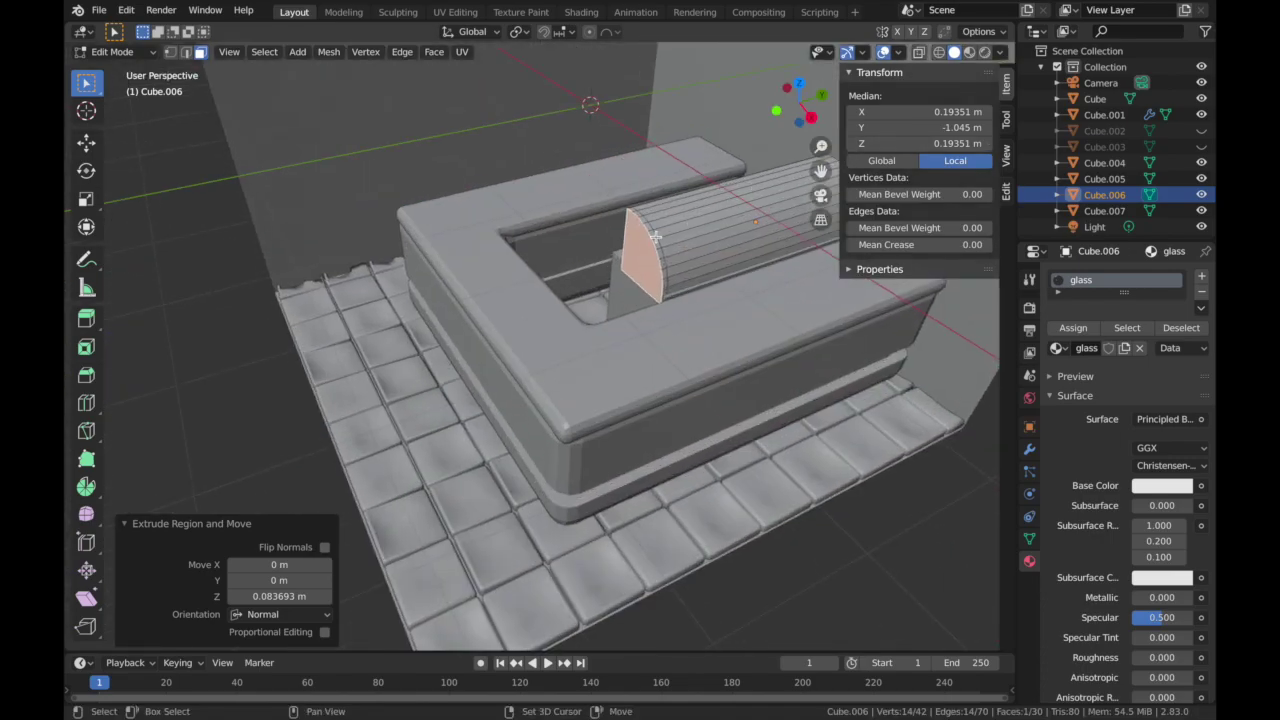
left_click(659, 250, "alt+shift")
left_click(1201, 276)
left_click(1056, 385)
left_click(925, 466)
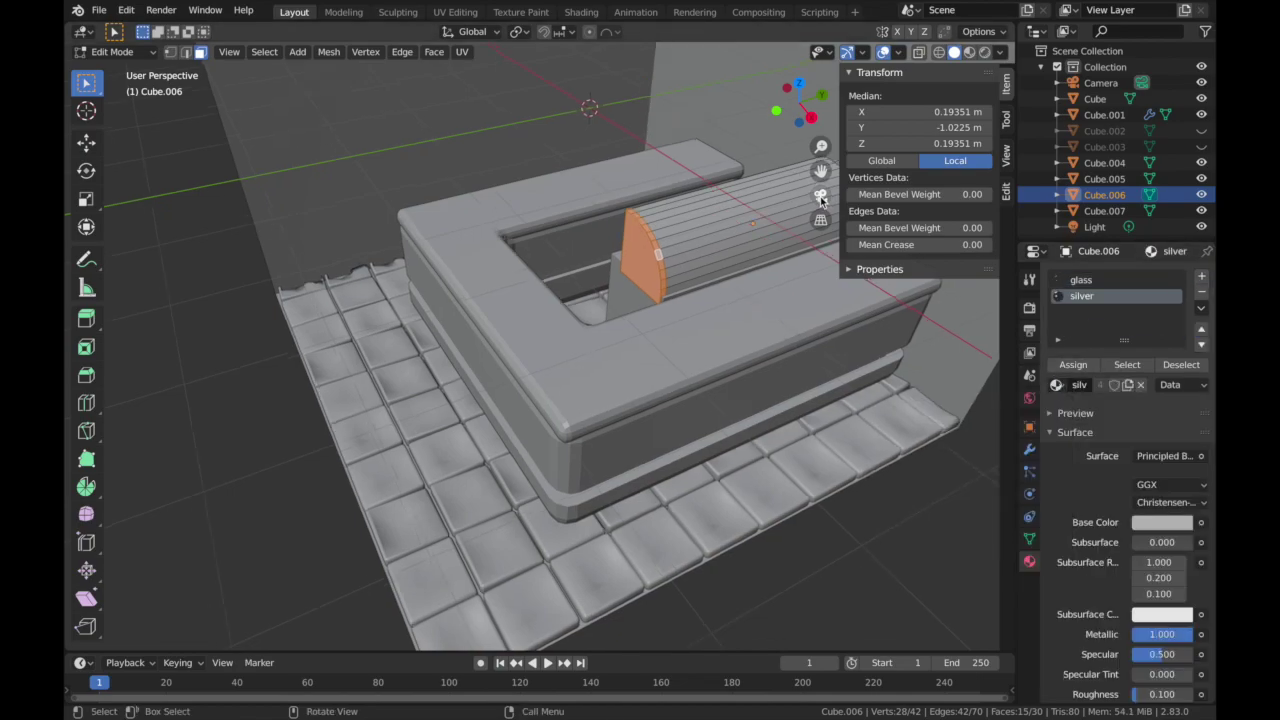
left_click(820, 195)
left_click(970, 52)
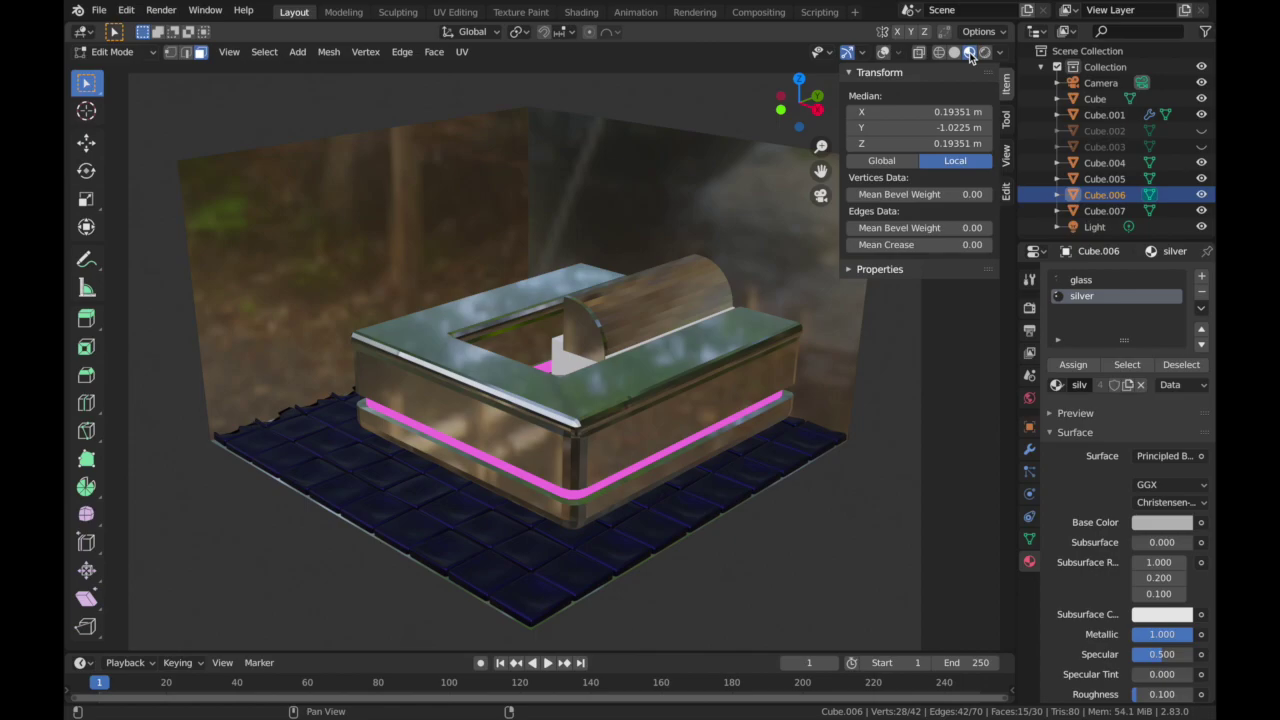
left_click(954, 52)
- Return to Object Mode and add a cylinder with 32 vertices, 1 m radius and 2 m depth
scroll(543, 263, "down", 2)
key("shift+a")
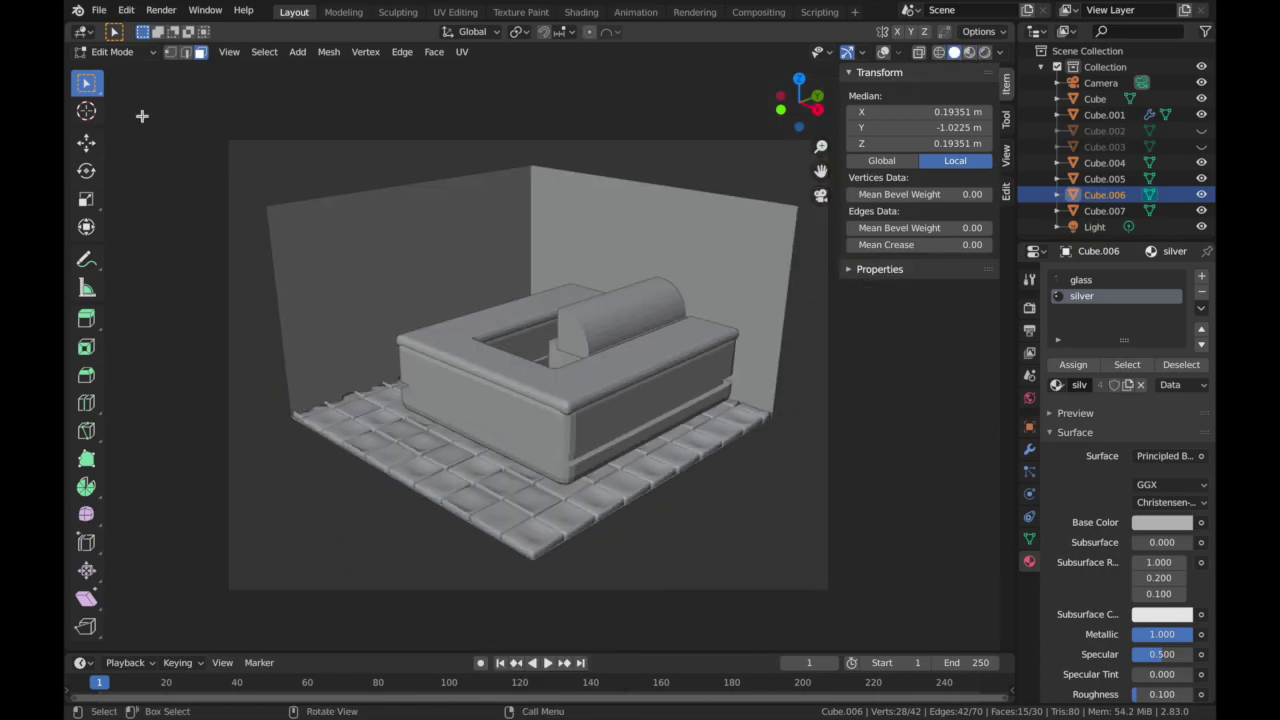
left_click(112, 51)
left_click(120, 72)
key("shift+a")
mouse_move(560, 370)
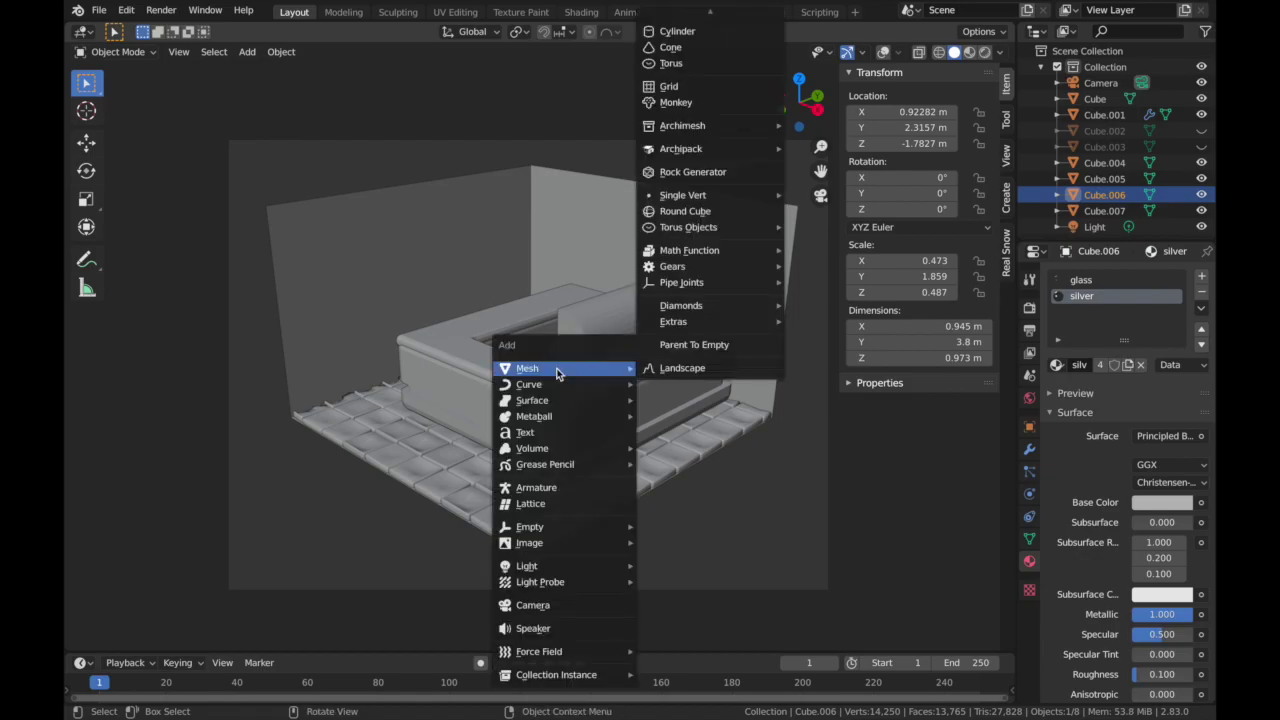
left_click(700, 31)
- Flatten the cylinder along Z to about 0.3 m thick and apply its scale
key("s")
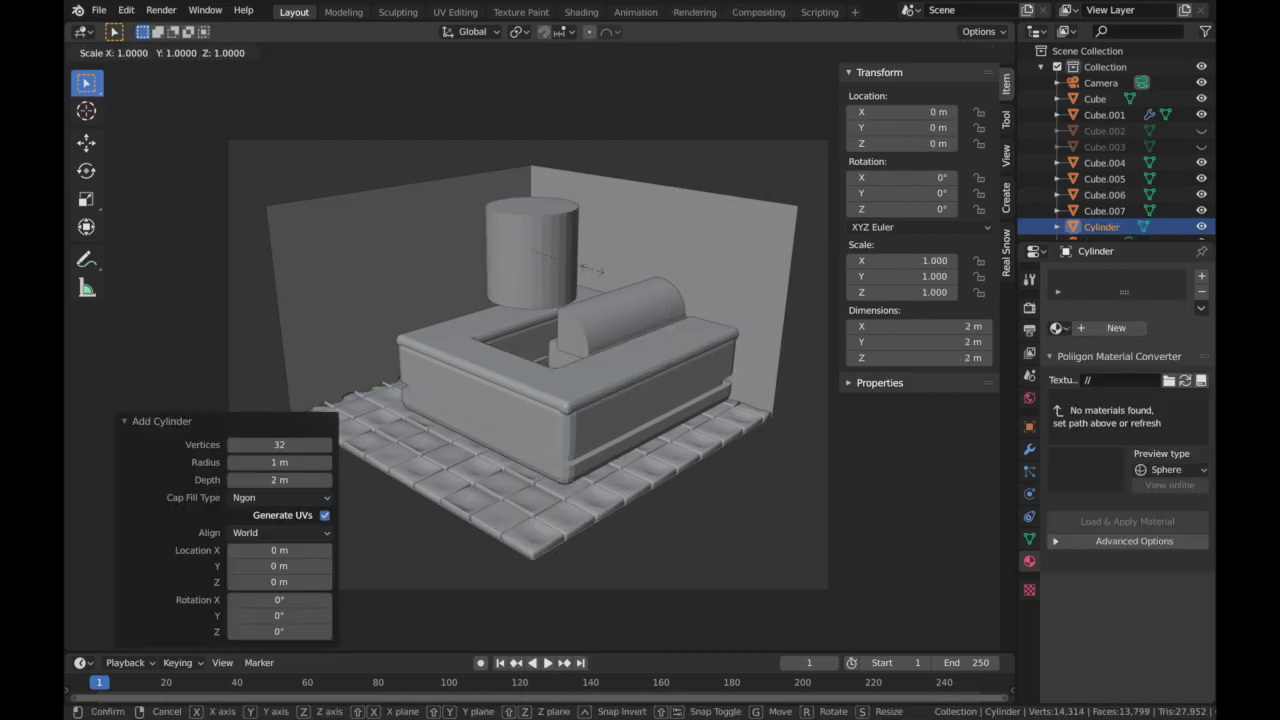
key("z")
left_click(555, 254)
key("ctrl+a")
left_click(555, 254)
- Try to bevel the flattened cylinder's edges with 2 segments and undo the bevel
left_click(112, 51)
left_click(133, 92)
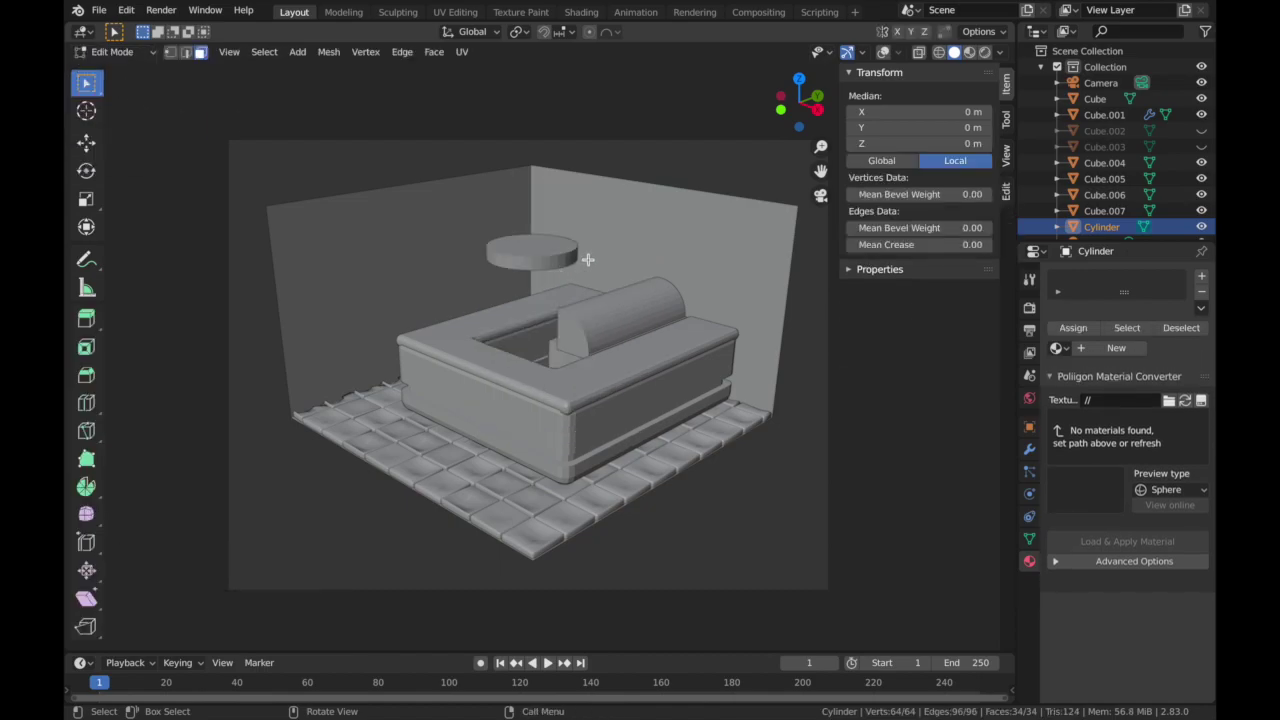
key("ctrl+b")
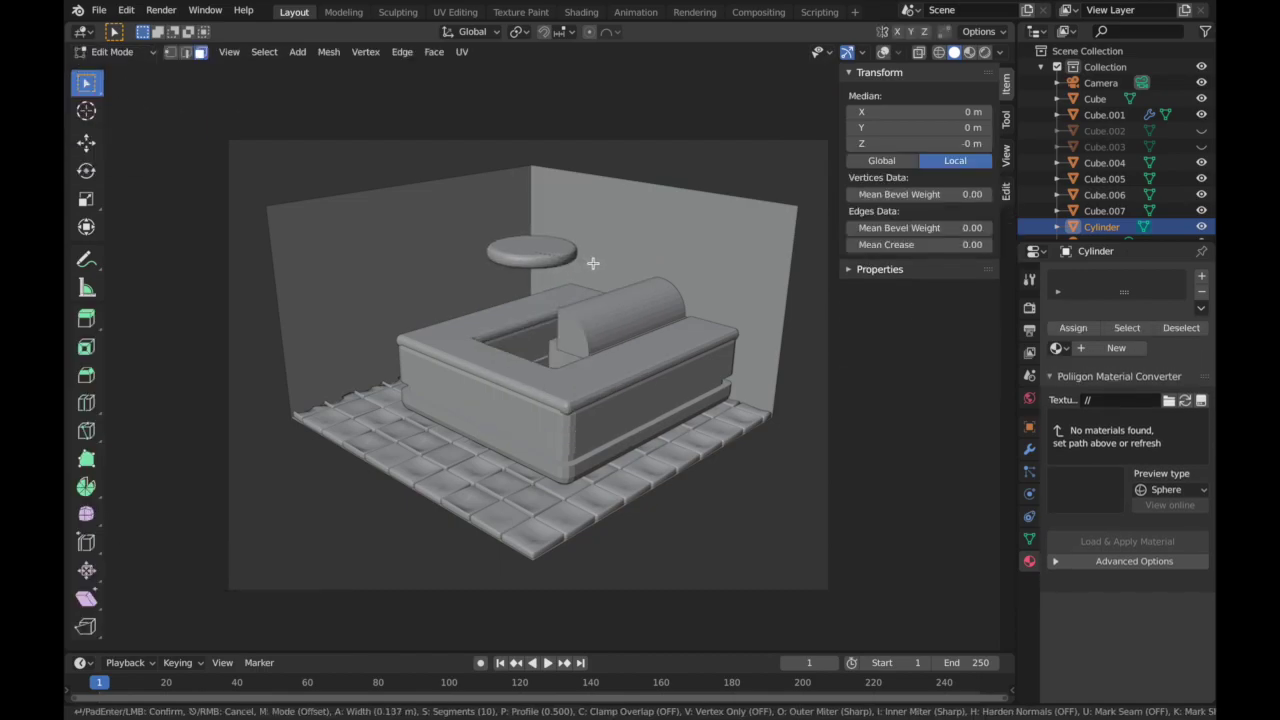
left_click(593, 263)
left_click(286, 457)
type("2")
key("Return")
key("ctrl+z")
- Show the overlays and bevel the flattened cylinder's edges by about 0.055 m with 2 segments
key("ctrl+b")
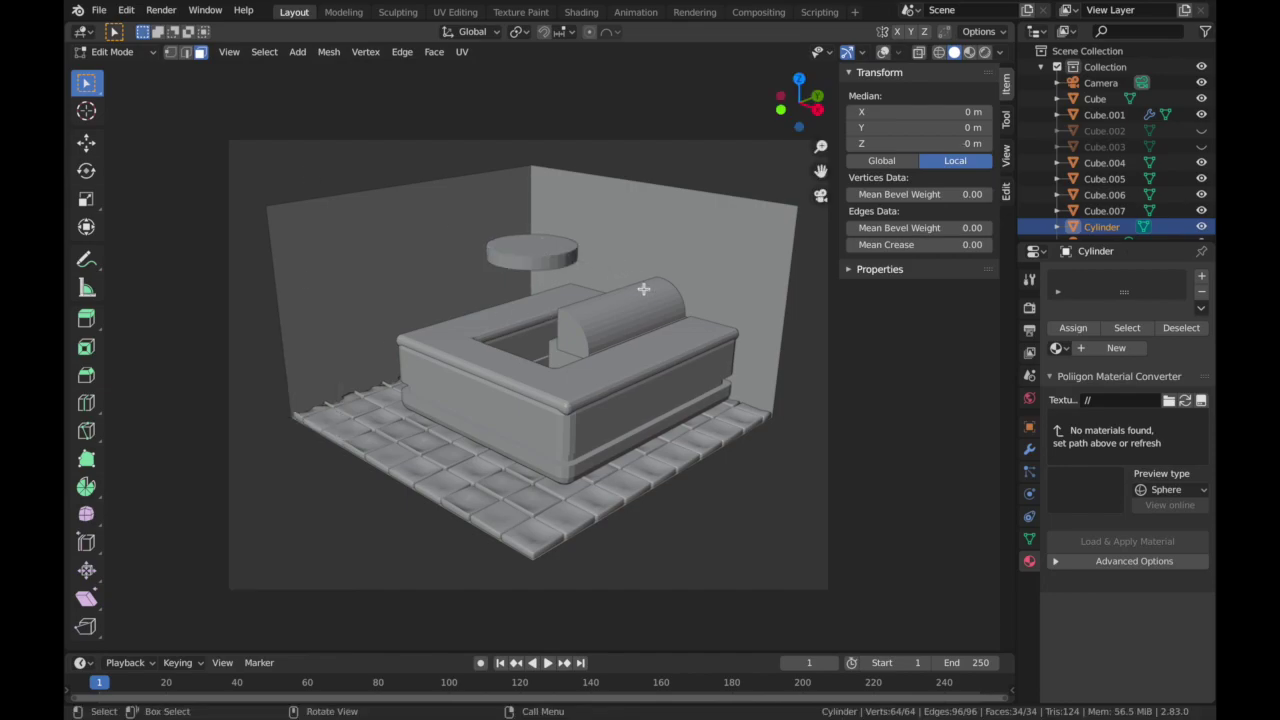
key("shift+alt+z")
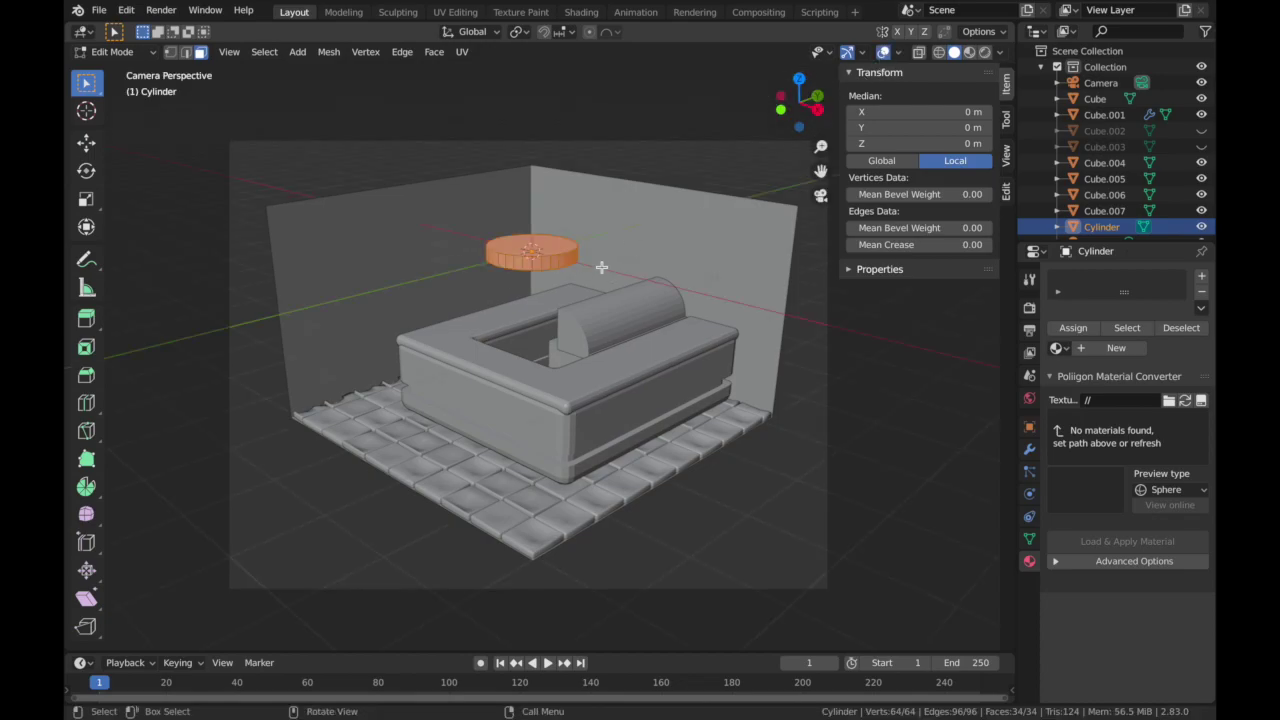
key("Escape")
key("Tab")
left_click(115, 51)
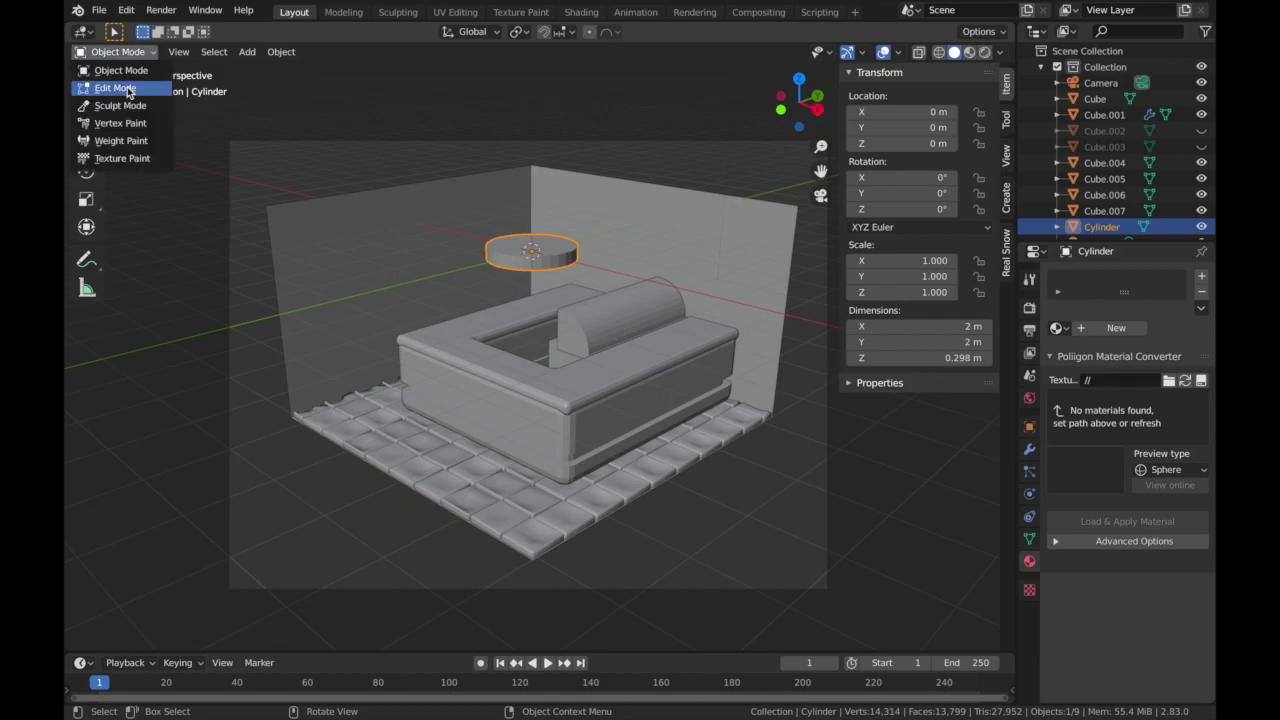
left_click(115, 88)
key("ctrl+b")
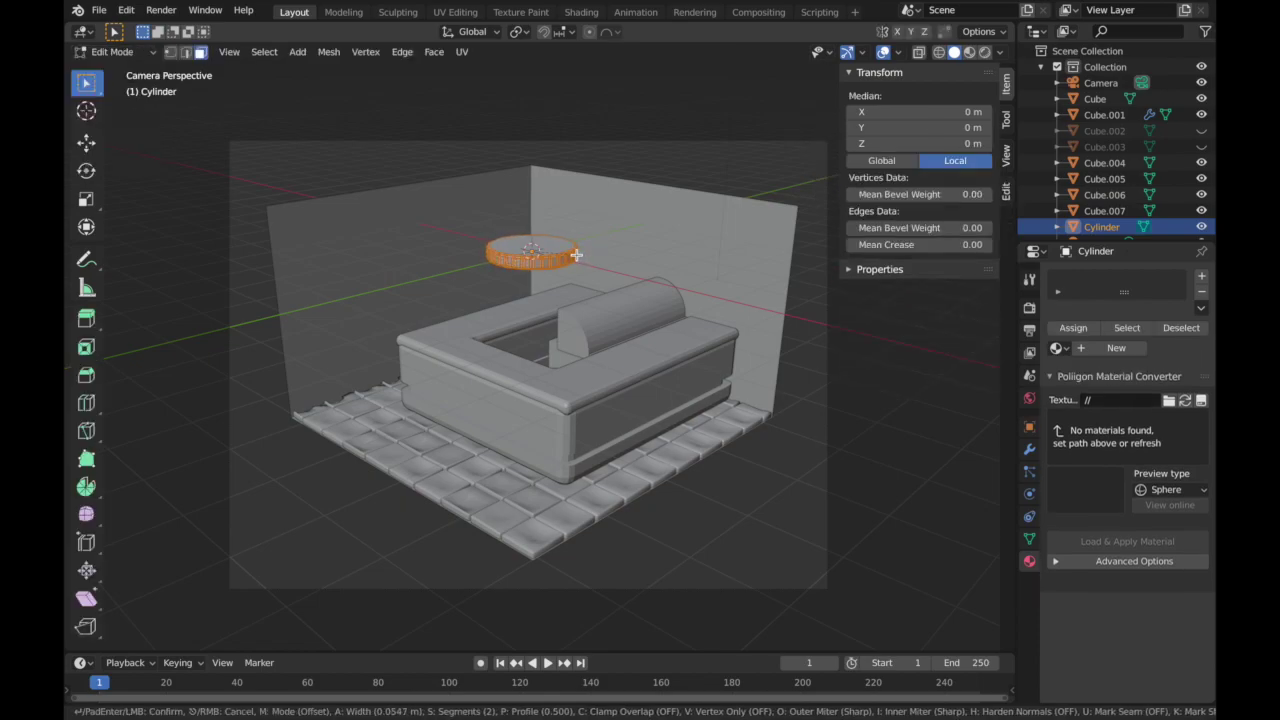
left_click(576, 255)
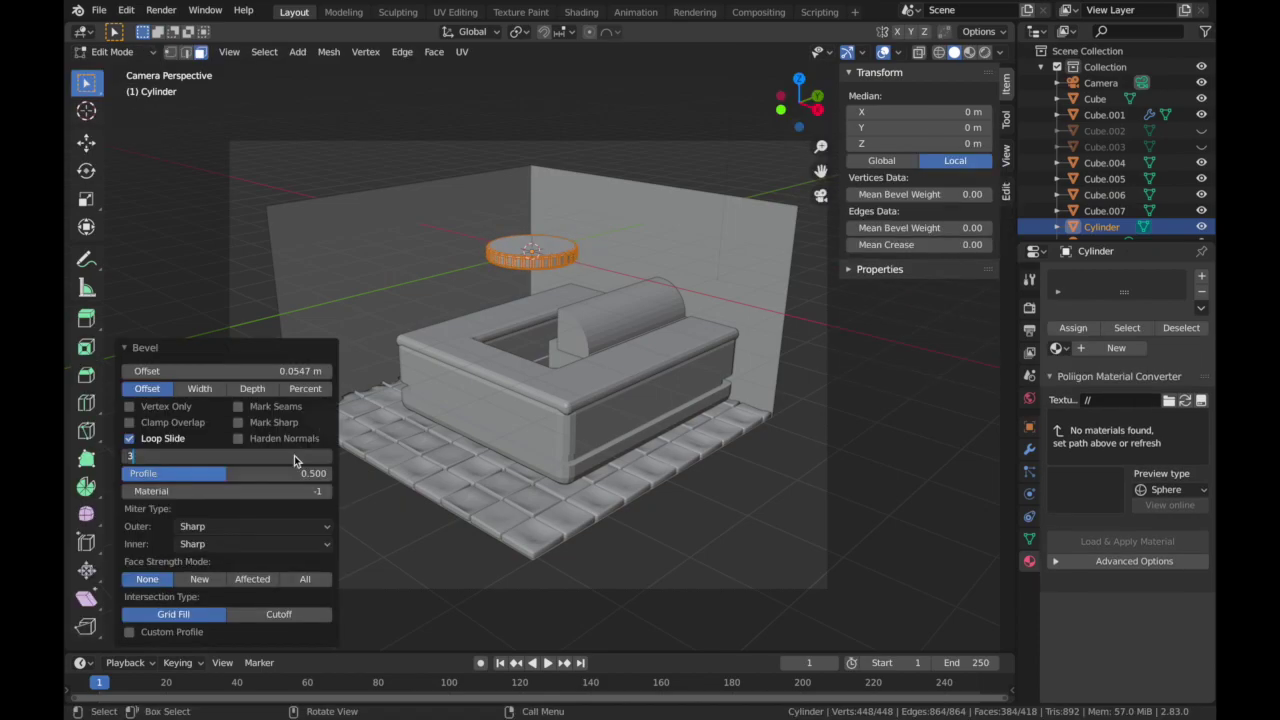
- Return to Object Mode and scale the beveled disc uniformly to about 0.6
left_click(115, 51)
left_click(115, 70)
right_click(568, 252)
left_click(570, 253)
key("s")
key("z")
key("Escape")
key("s")
left_click(583, 251)
- Move the disc in top view to the floor area in front of the counter, about X -1.52 m and Y -2.94 m
left_click(799, 80)
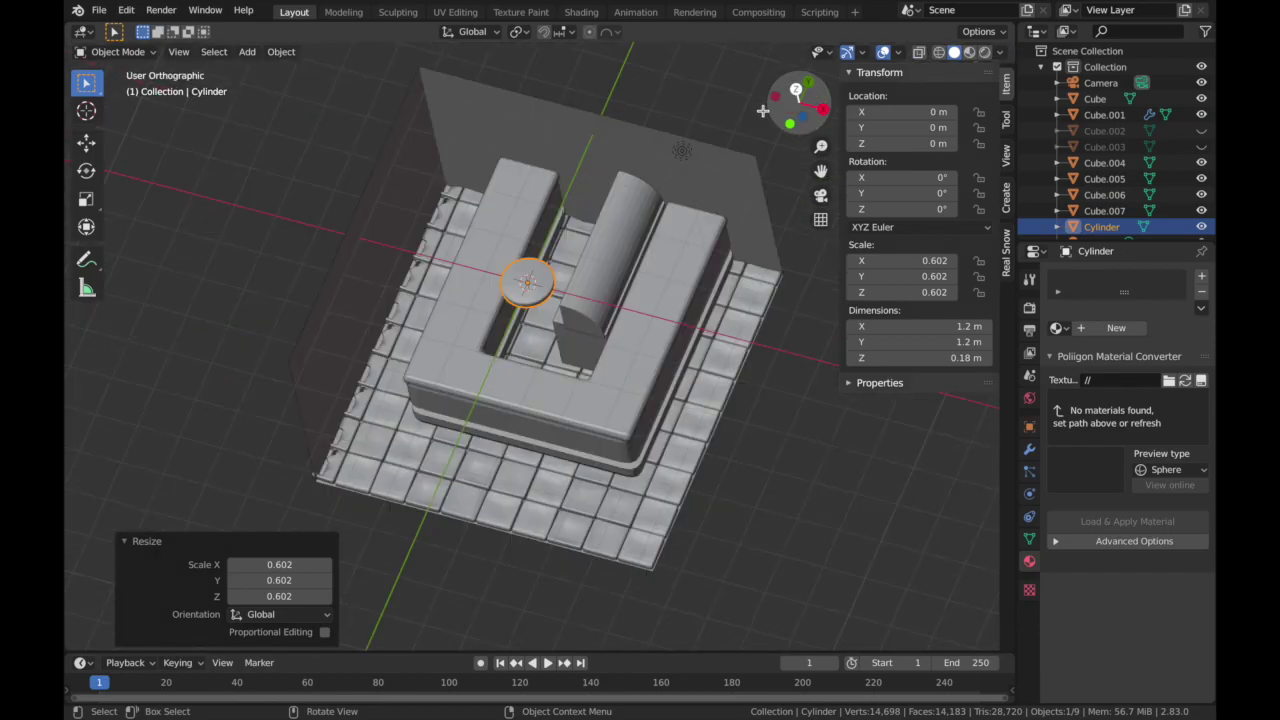
key("g")
left_click(602, 618)
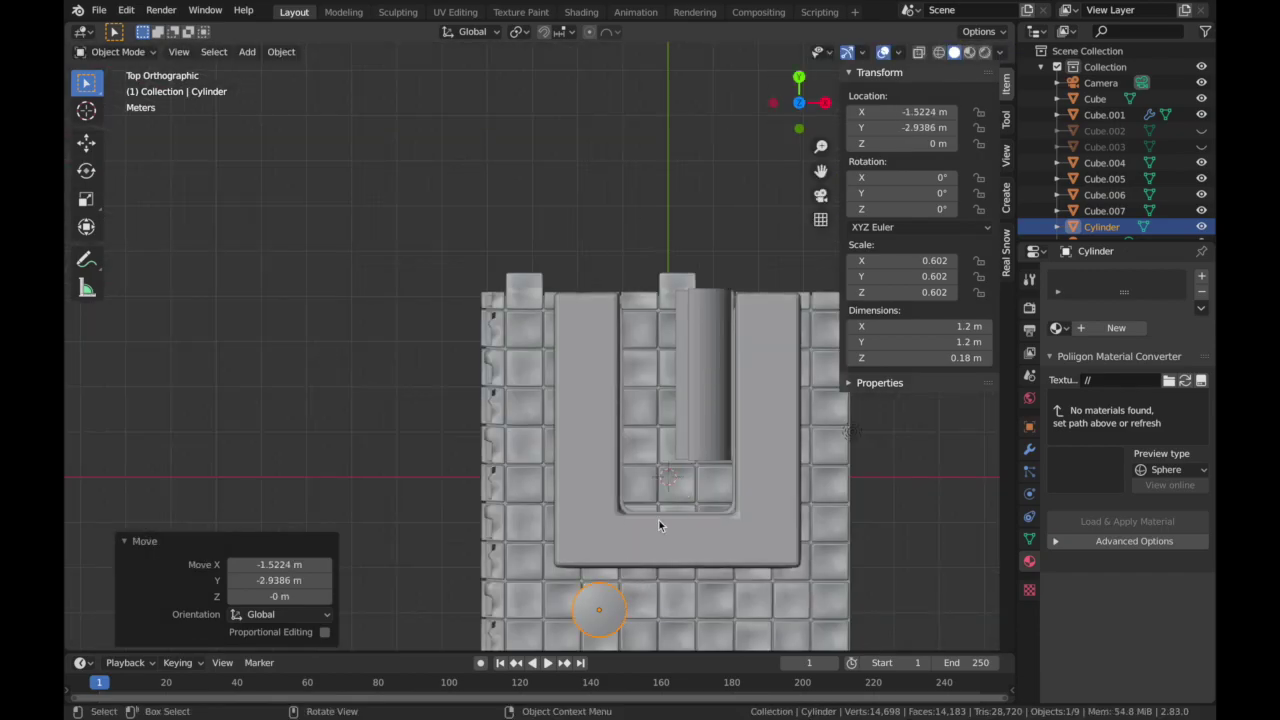
- Apply the existing blue silver material to the disc and open its mesh in Edit Mode
left_click(821, 196)
middle_click_drag(222, 143, 374, 174, "shift")
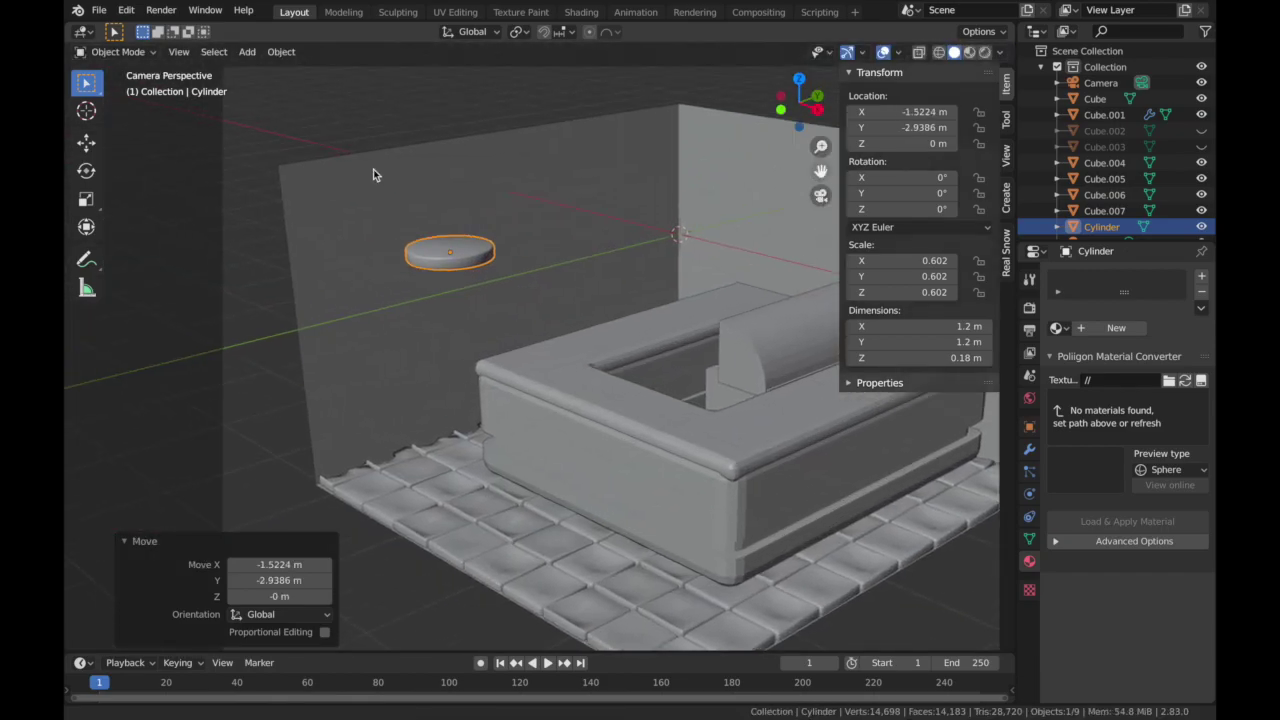
left_click(129, 54)
left_click(126, 88)
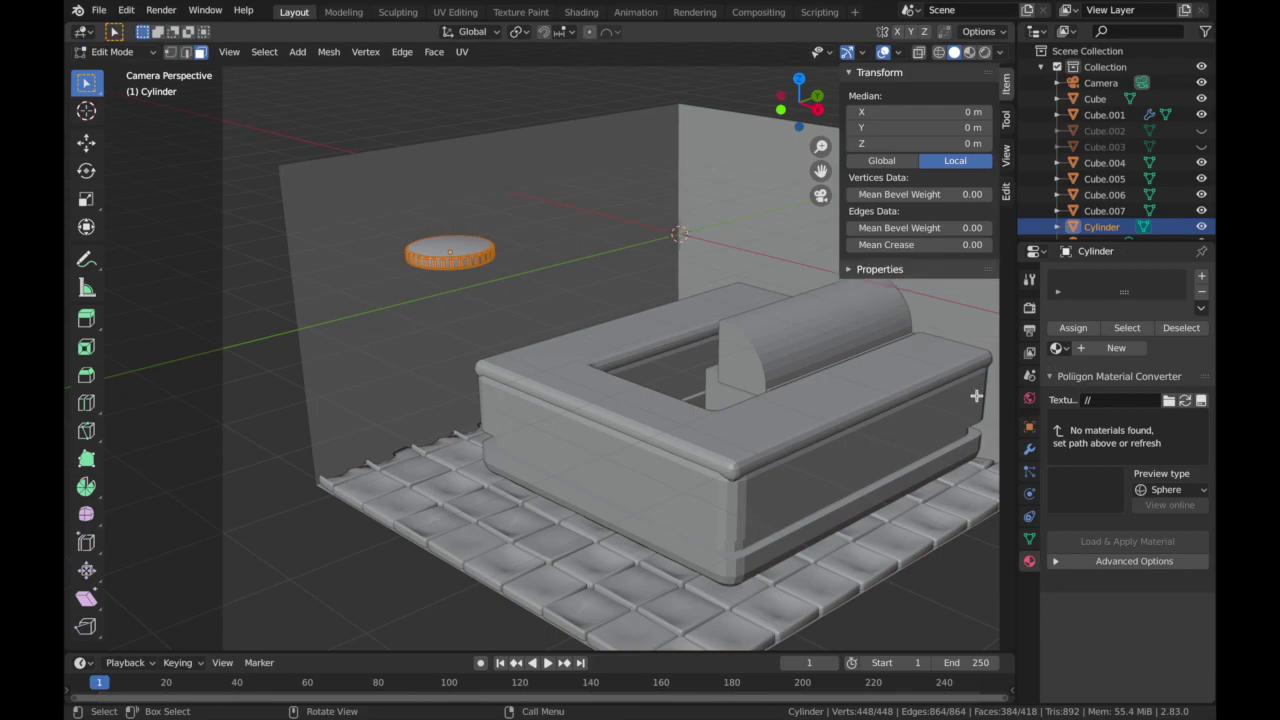
left_click(1056, 347)
left_click(1014, 372)
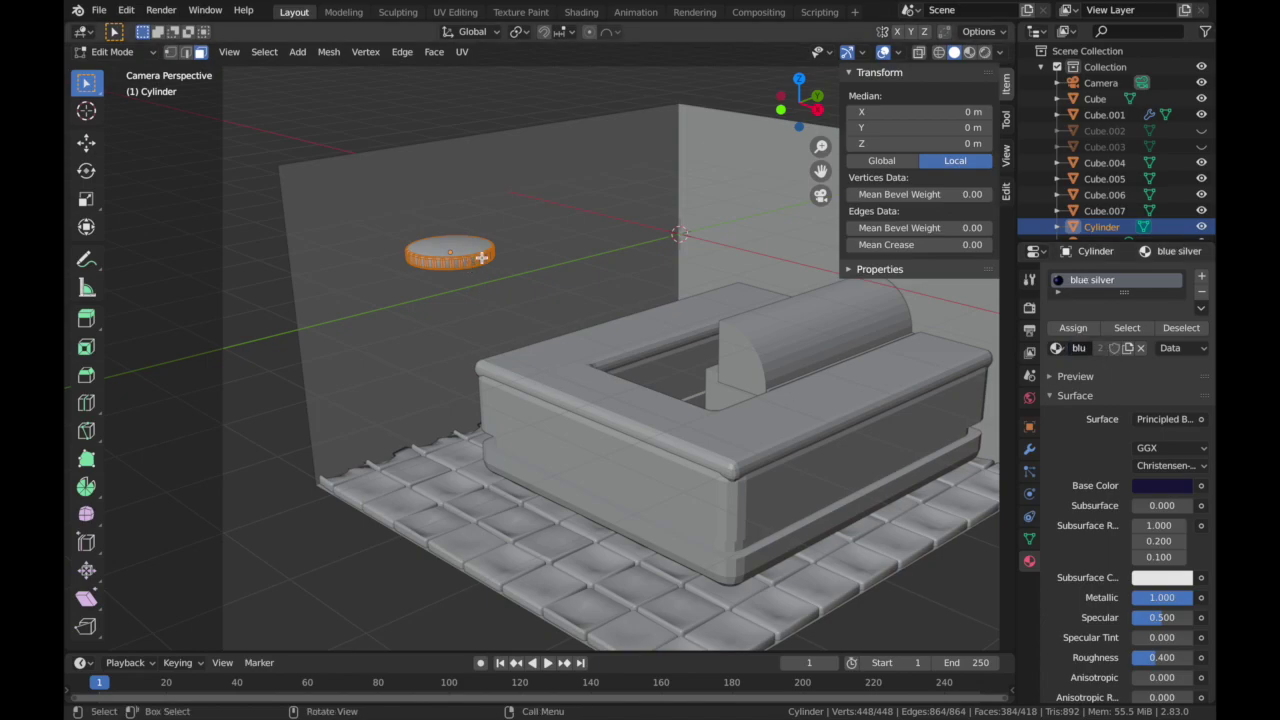
- Duplicate the disc's mesh, lower the copy about 0.11 m along Z, and scale it to about 0.74
key("shift+d")
key("g")
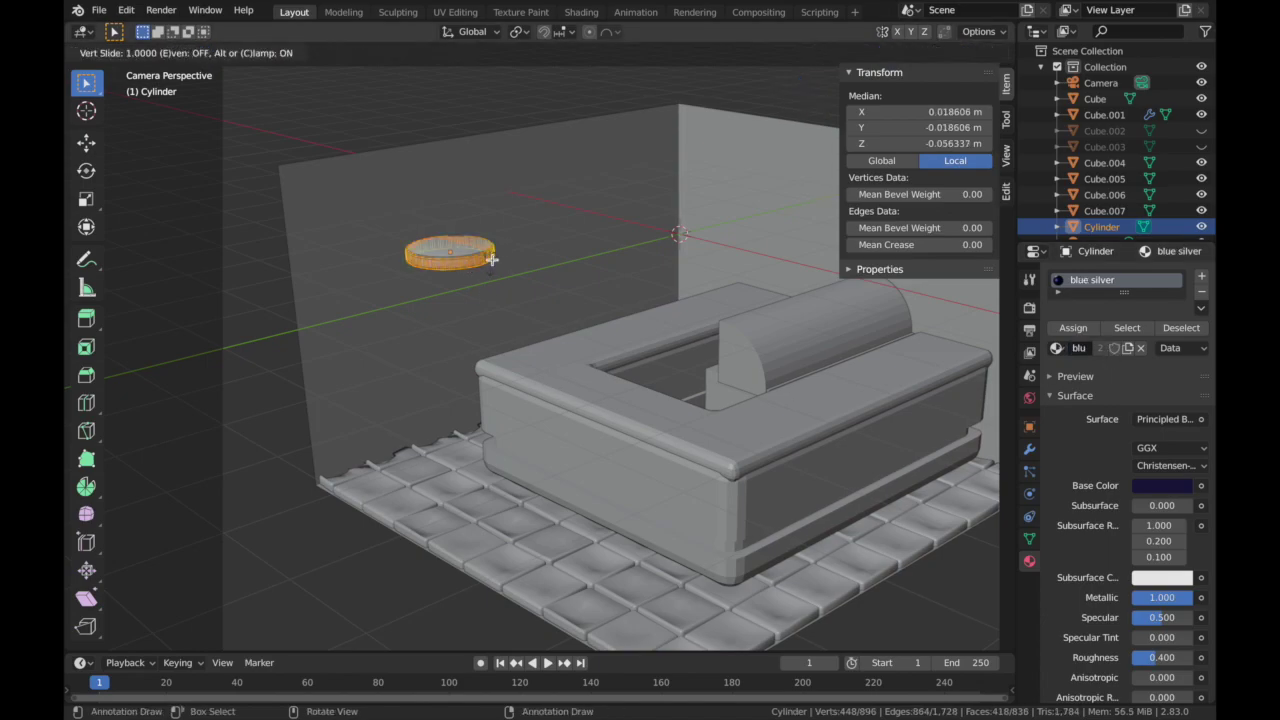
right_click(492, 258)
key("g")
key("z")
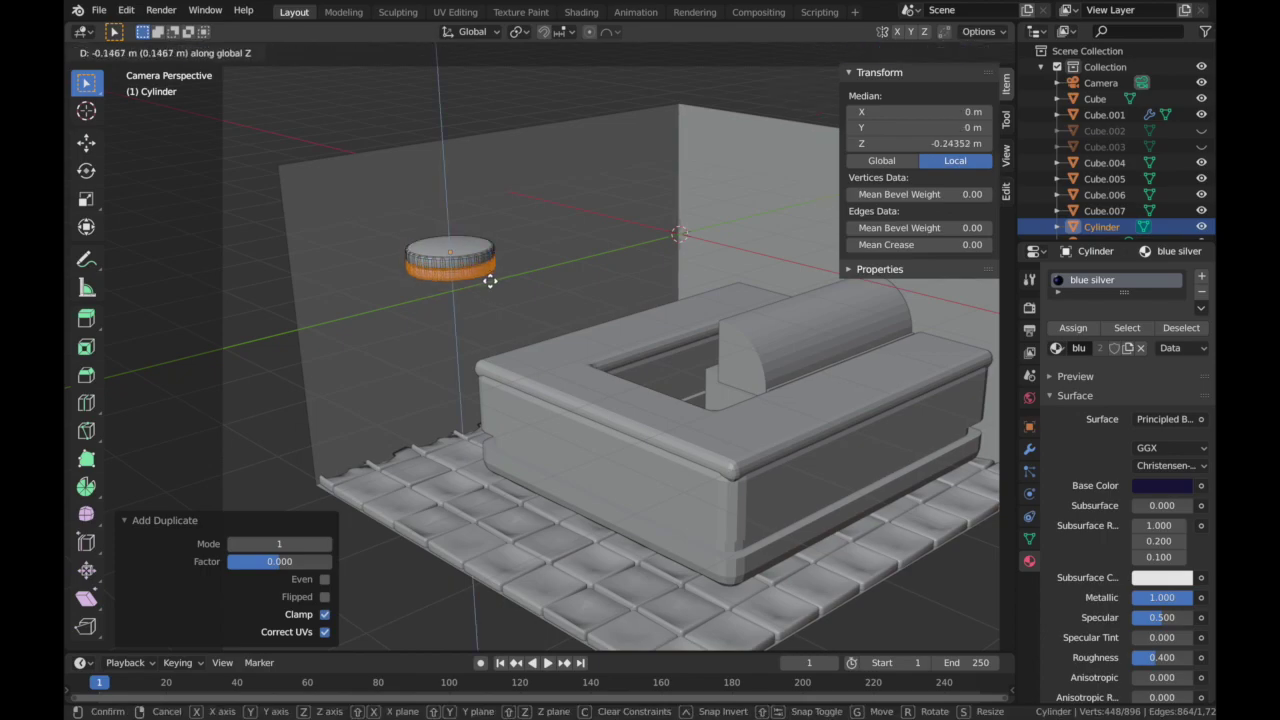
left_click(489, 276)
key("s")
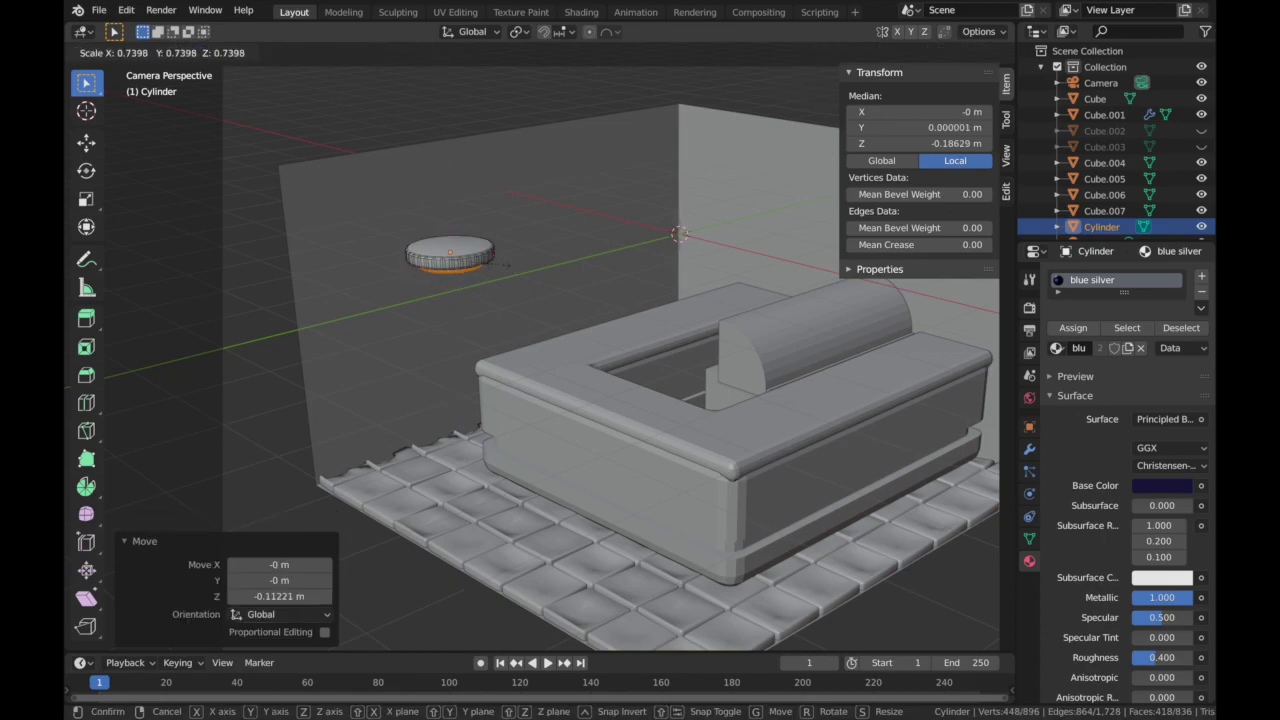
left_click(503, 264)
- Add a new material named blue light to the disc, with a blue Emission surface and strength 2
left_click(1201, 276)
left_click(1088, 385)
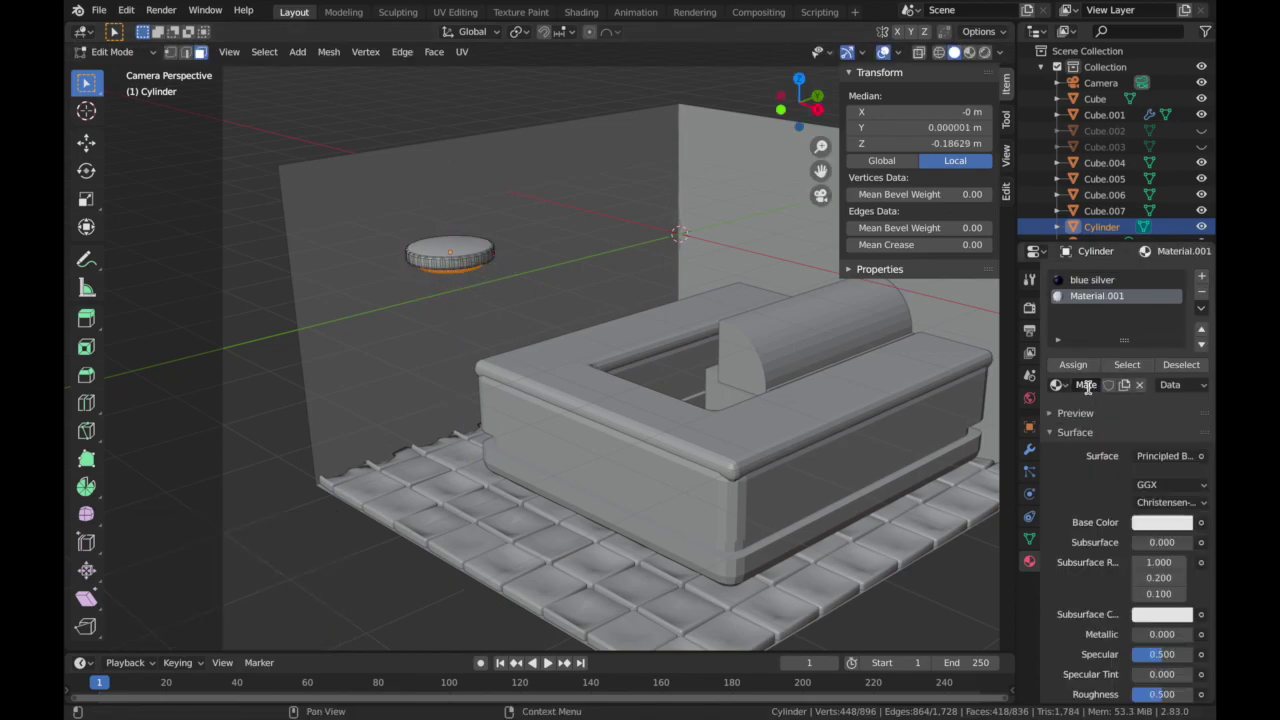
left_click(1165, 456)
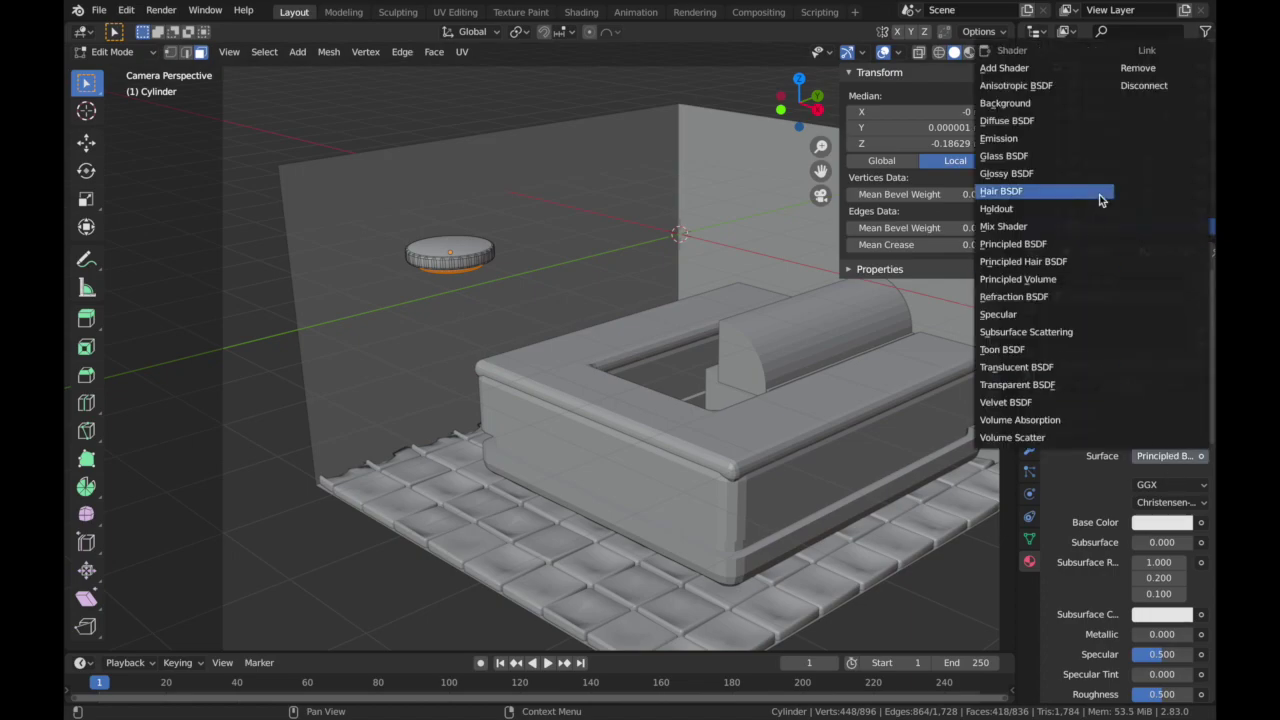
left_click(1035, 134)
left_click(1166, 483)
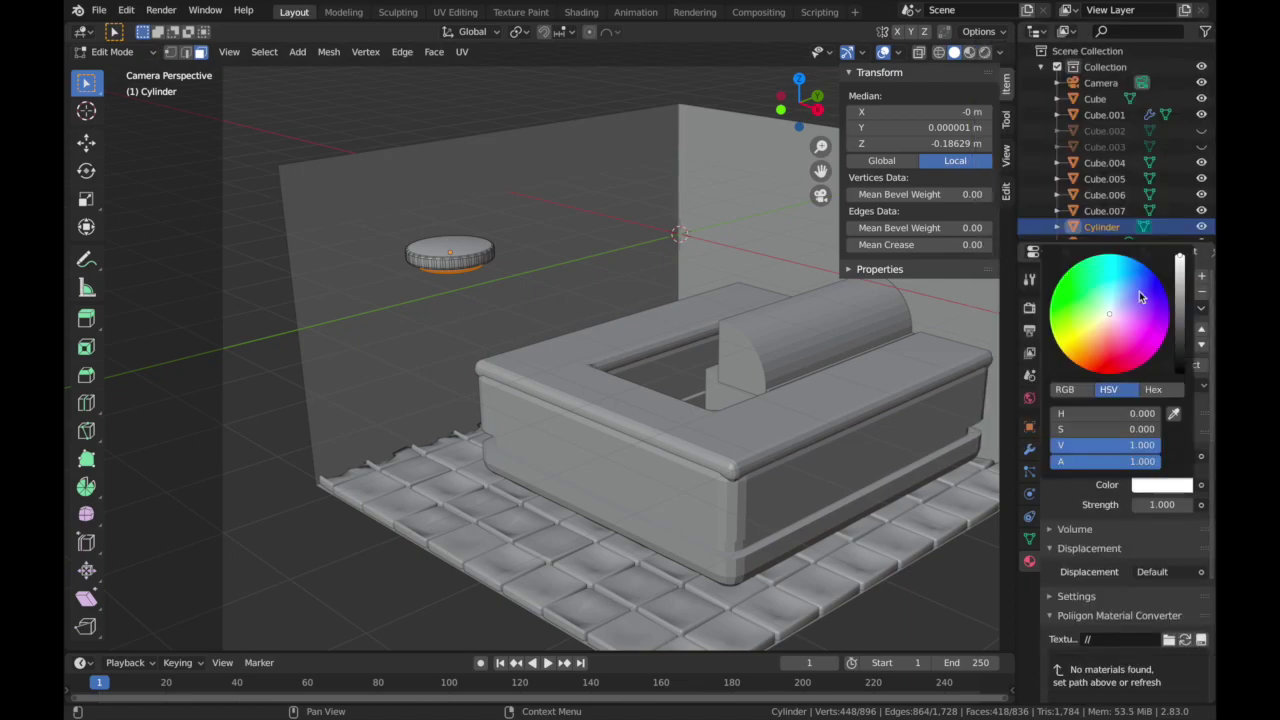
left_click(1139, 294)
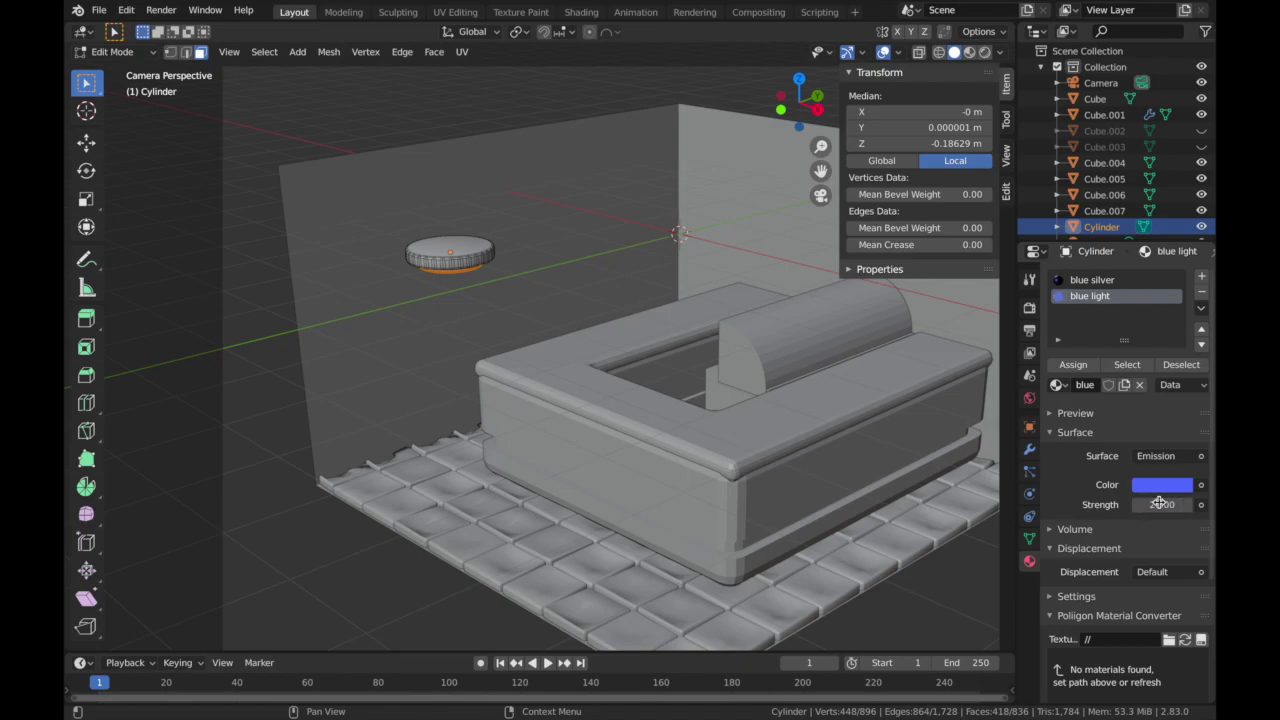
- Assign the blue light material to the lower disc copy in material preview, and return to Object Mode with solid shading
left_click(969, 52)
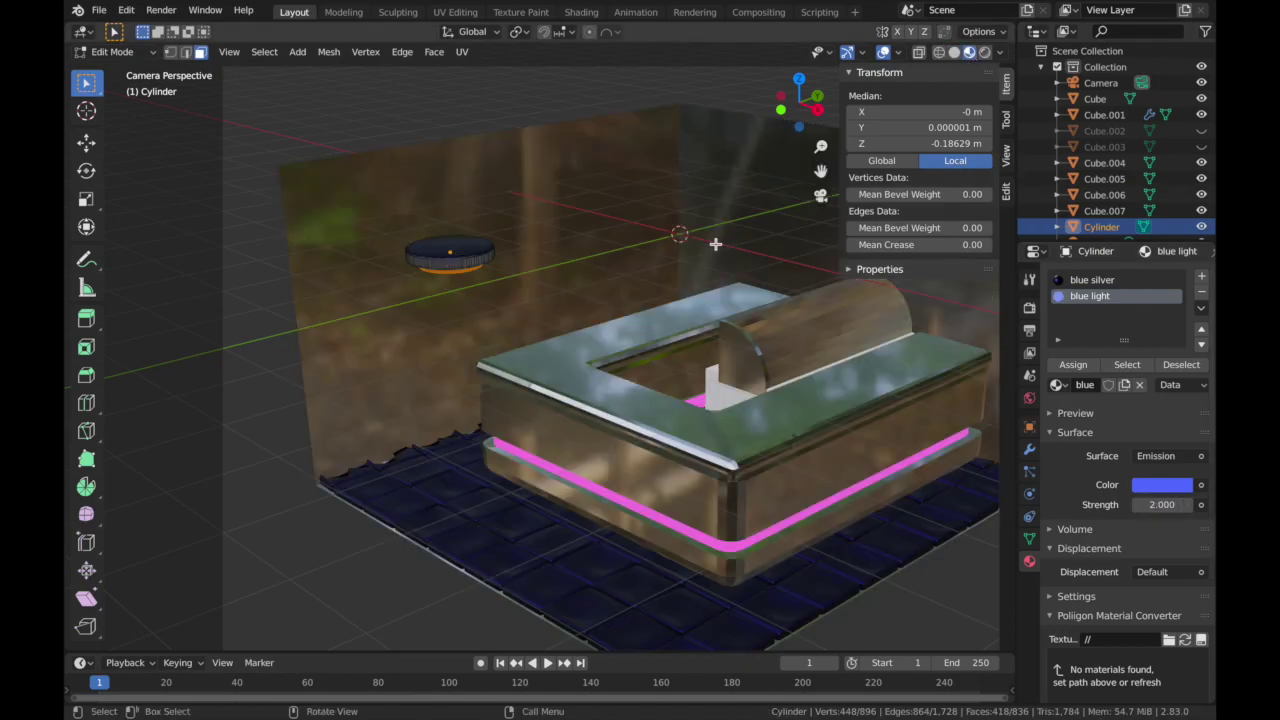
left_click(1088, 369)
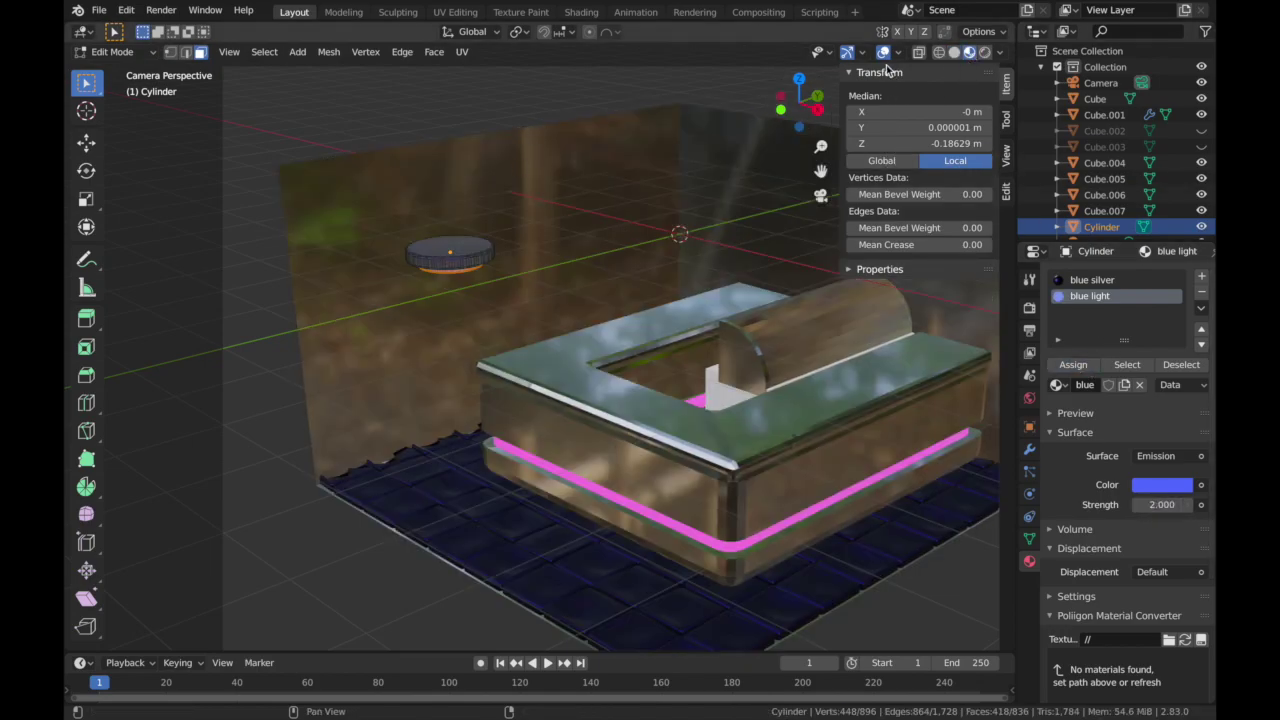
left_click(883, 52)
left_click(883, 52)
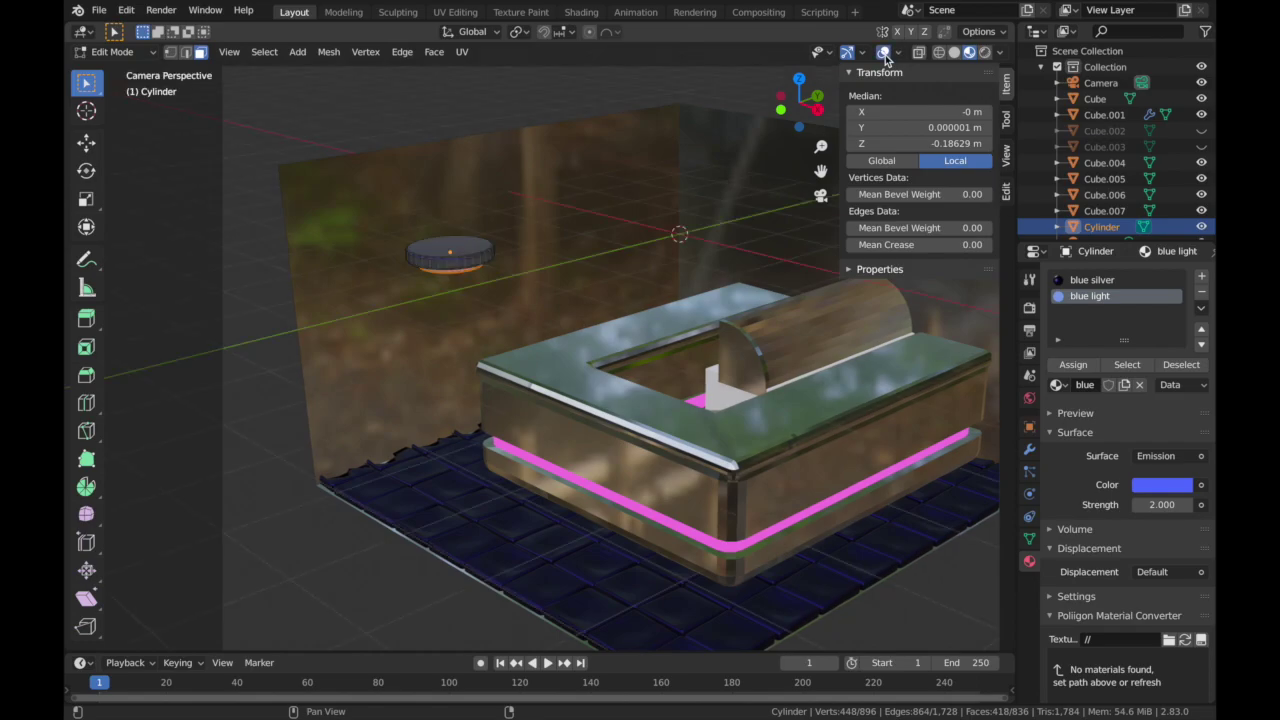
left_click(118, 52)
left_click(130, 70)
left_click(954, 52)
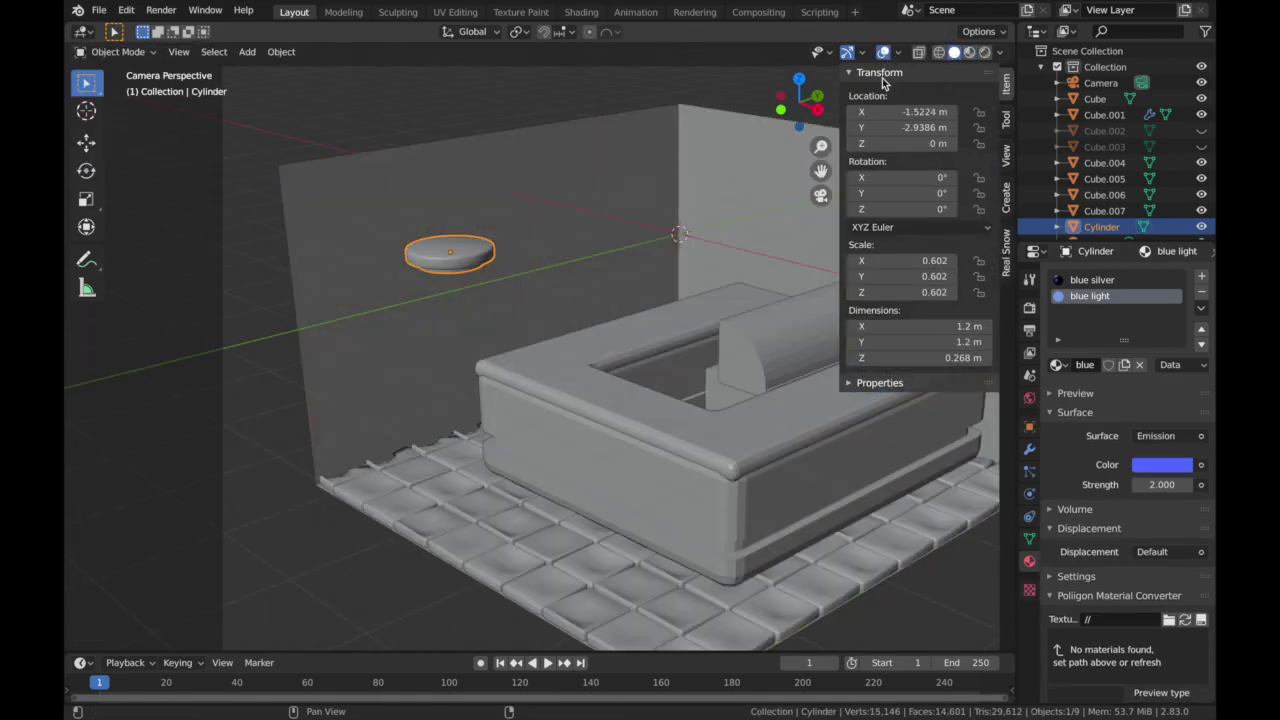
- Add a 32-vertex mesh circle with a 1 m radius at the world origin and open it in Edit Mode
scroll(619, 211, "down", 3)
key("shift+a")
mouse_move(563, 213)
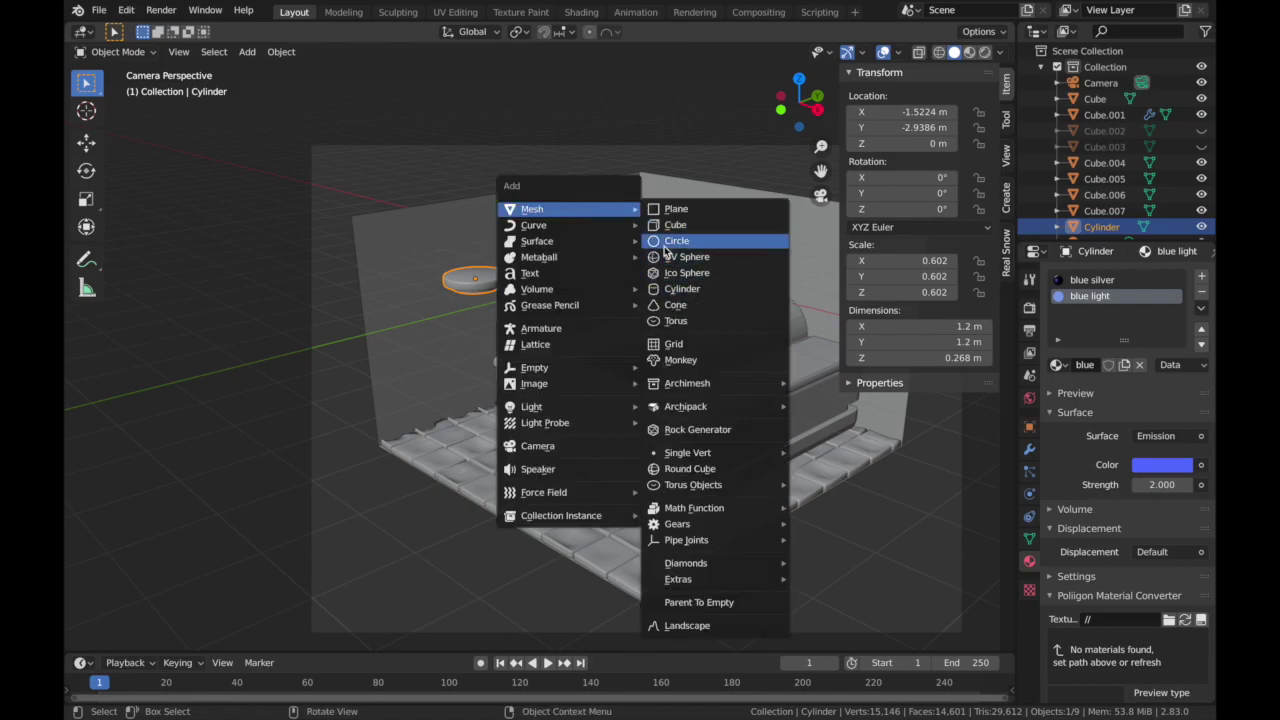
left_click(665, 244)
middle_click_drag(685, 283, 686, 283)
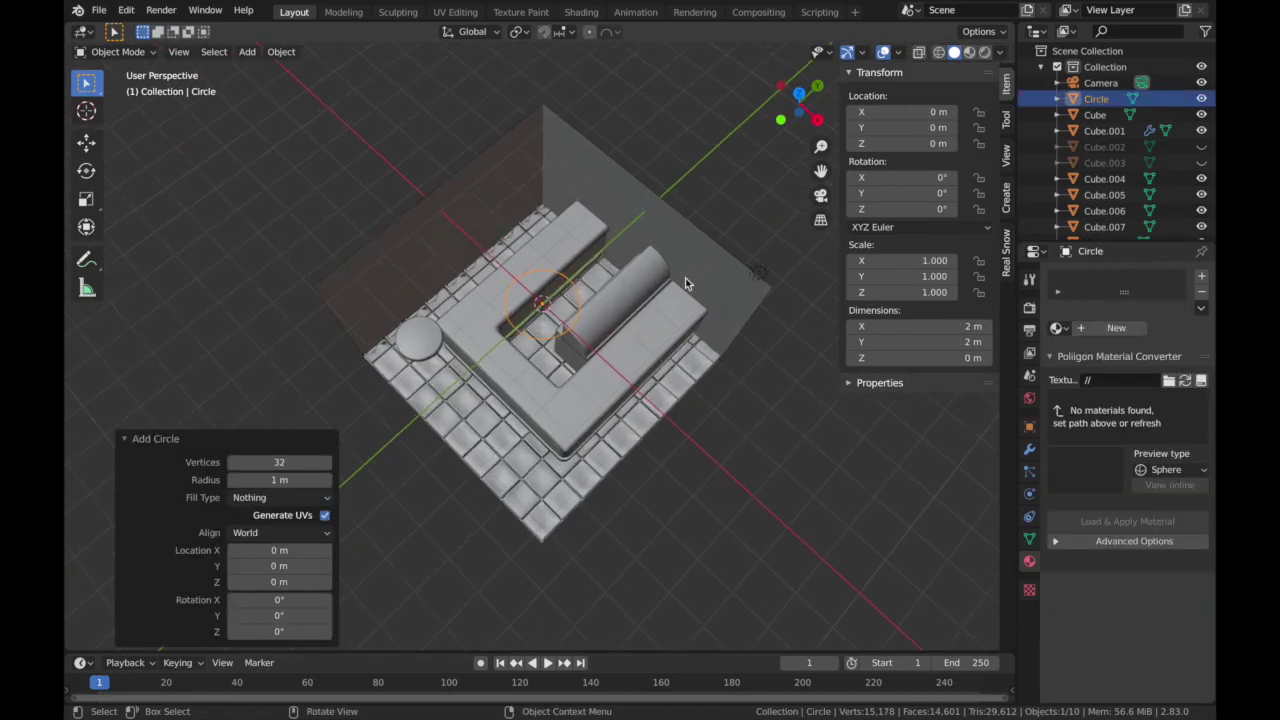
scroll(686, 283, "up", 1)
left_click(148, 52)
left_click(146, 88)
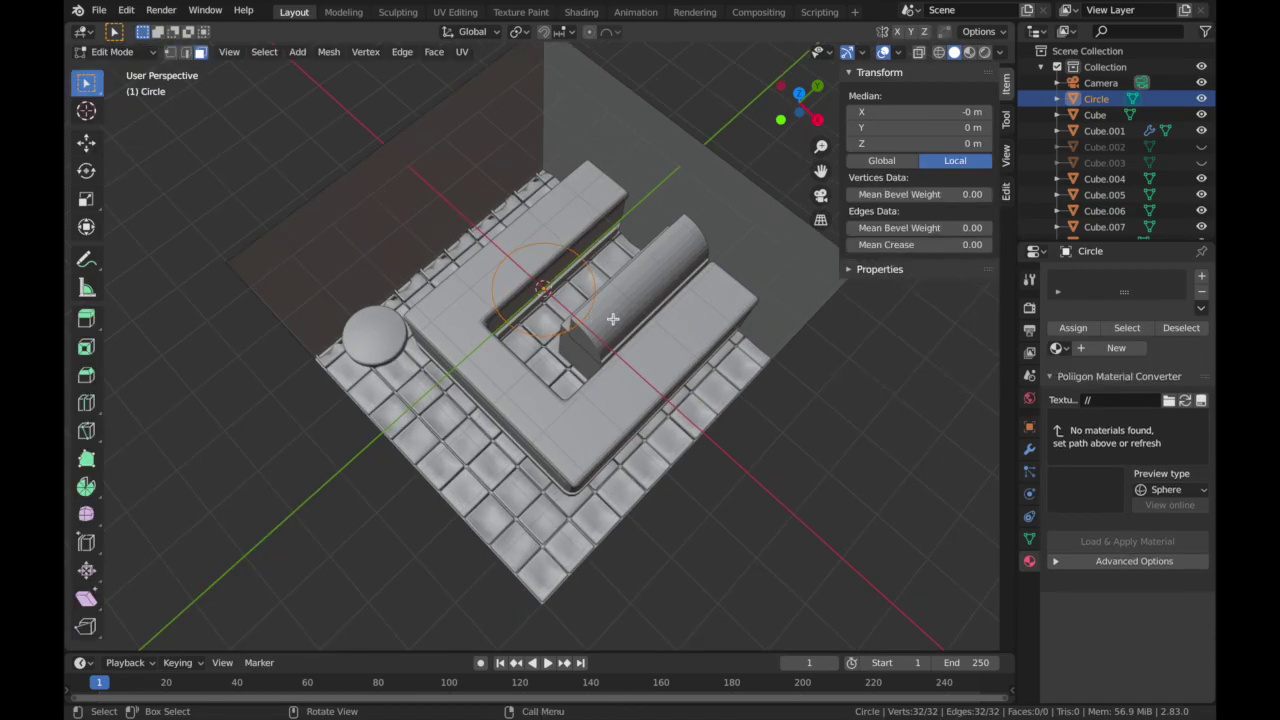
- Scale the whole circle outline up to about 2.32 m in diameter
key("i")
key("Escape")
key("a")
key("s")
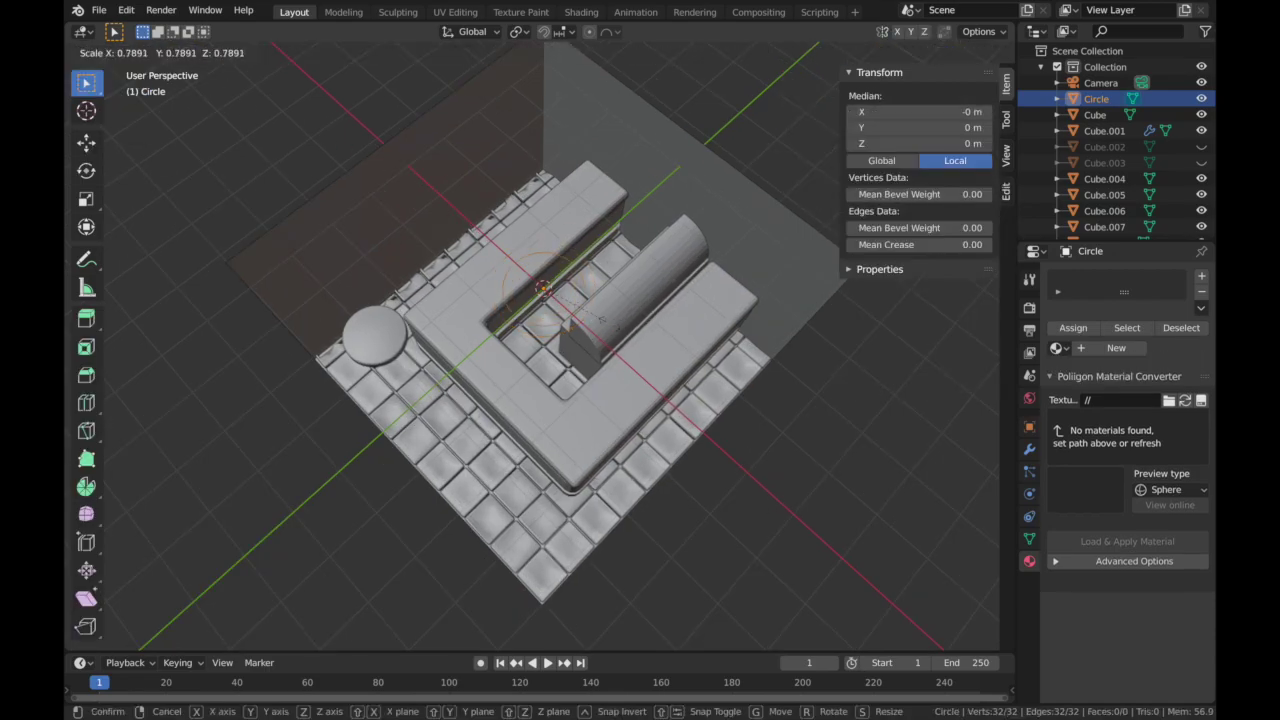
left_click(604, 313)
- Fill the circle with a face, inset it by about 0.88 m, and return to Object Mode
key("f")
key("i")
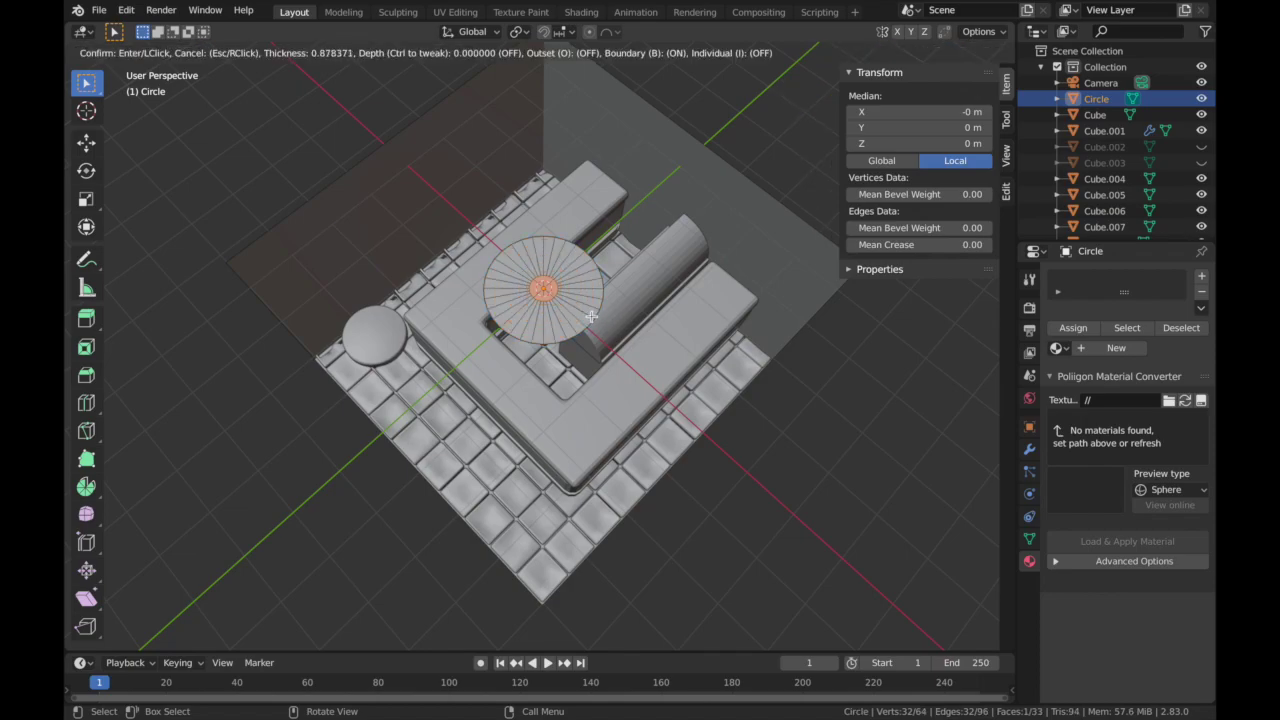
left_click(591, 316)
key("a")
left_click(112, 51)
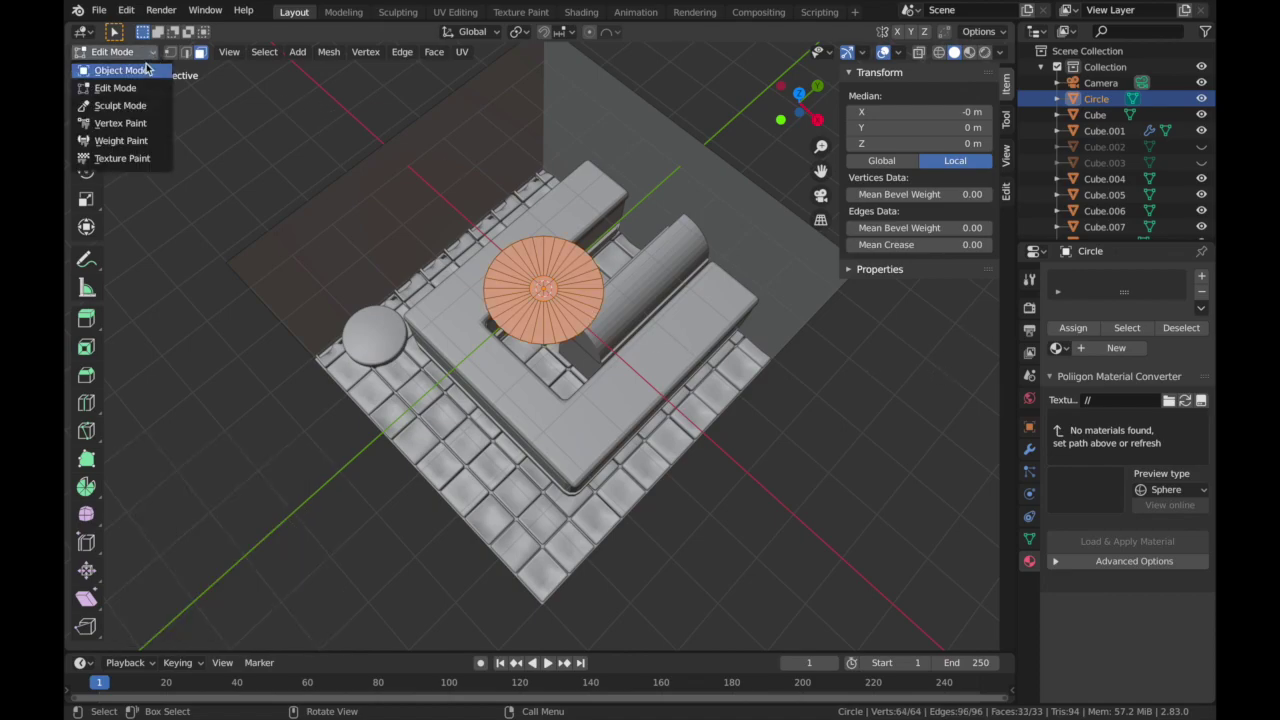
left_click(120, 72)
- Give the circle a Wireframe modifier with a thickness of 0.1 m to form a spoked ring
left_click(1029, 449)
left_click(1100, 276)
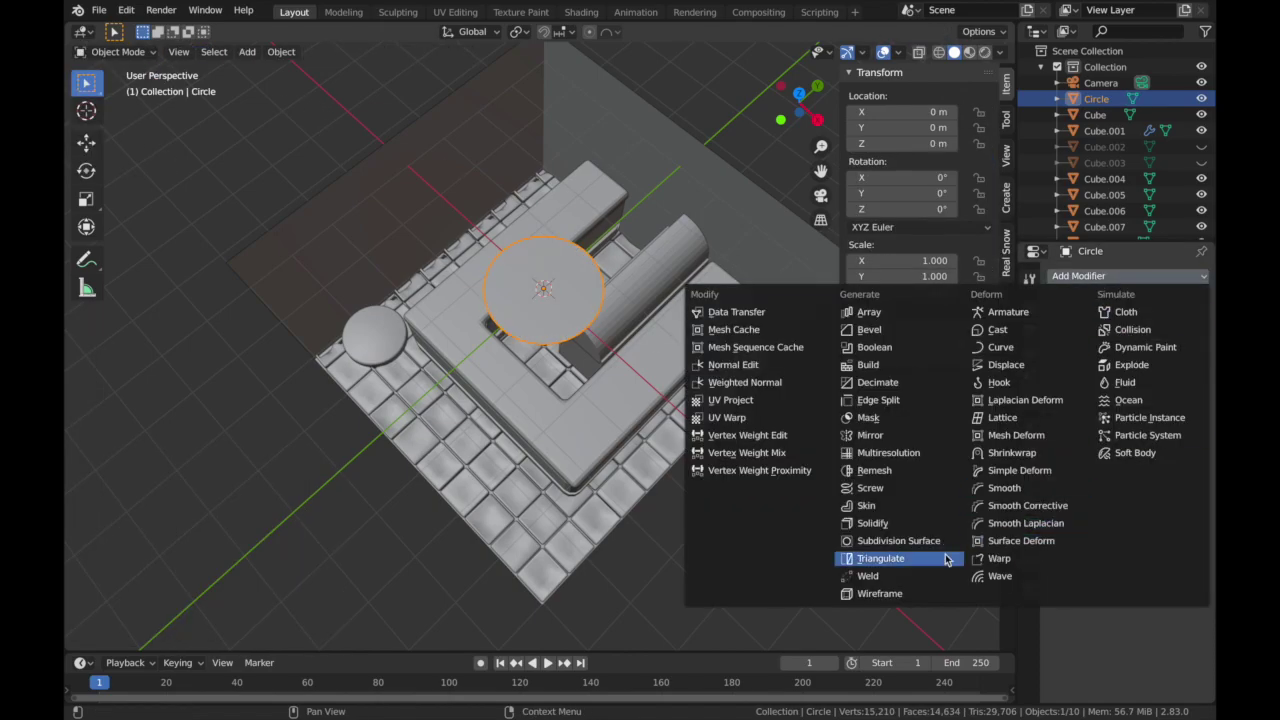
left_click(921, 595)
left_click(1093, 347)
type("0.")
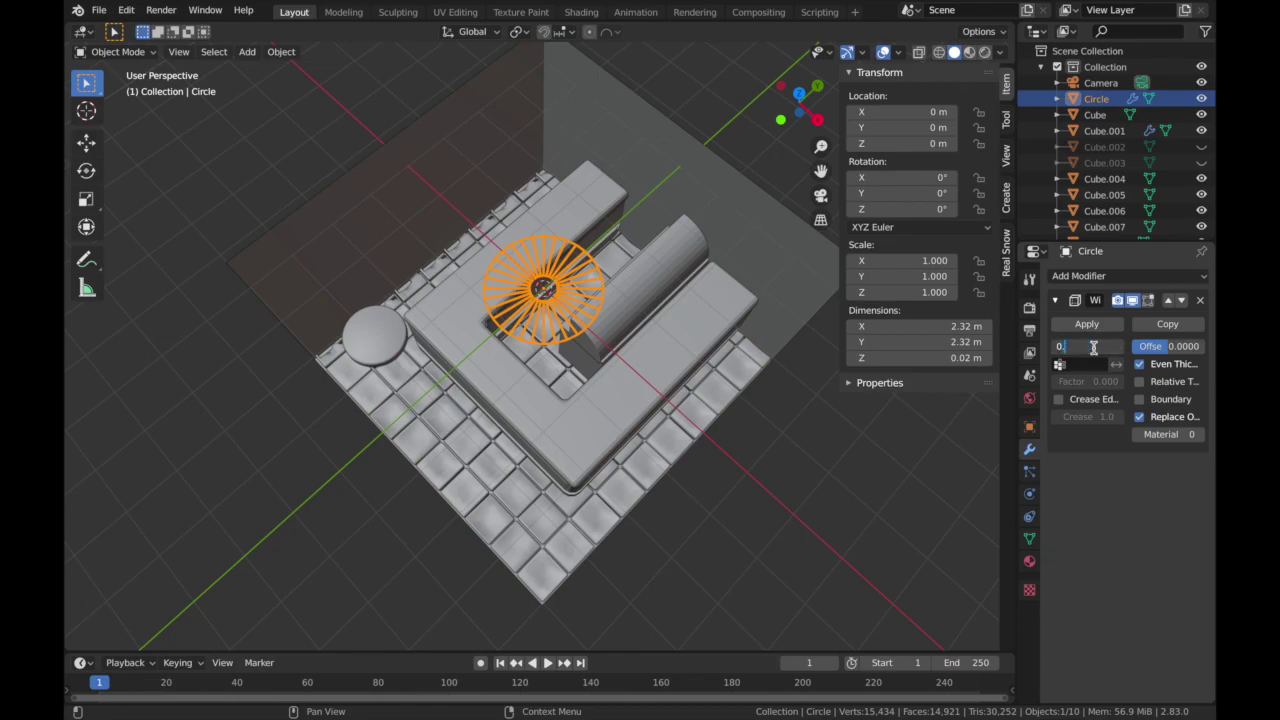
type("05")
key("Return")
left_click(1093, 347)
type("0.1")
key("Return")
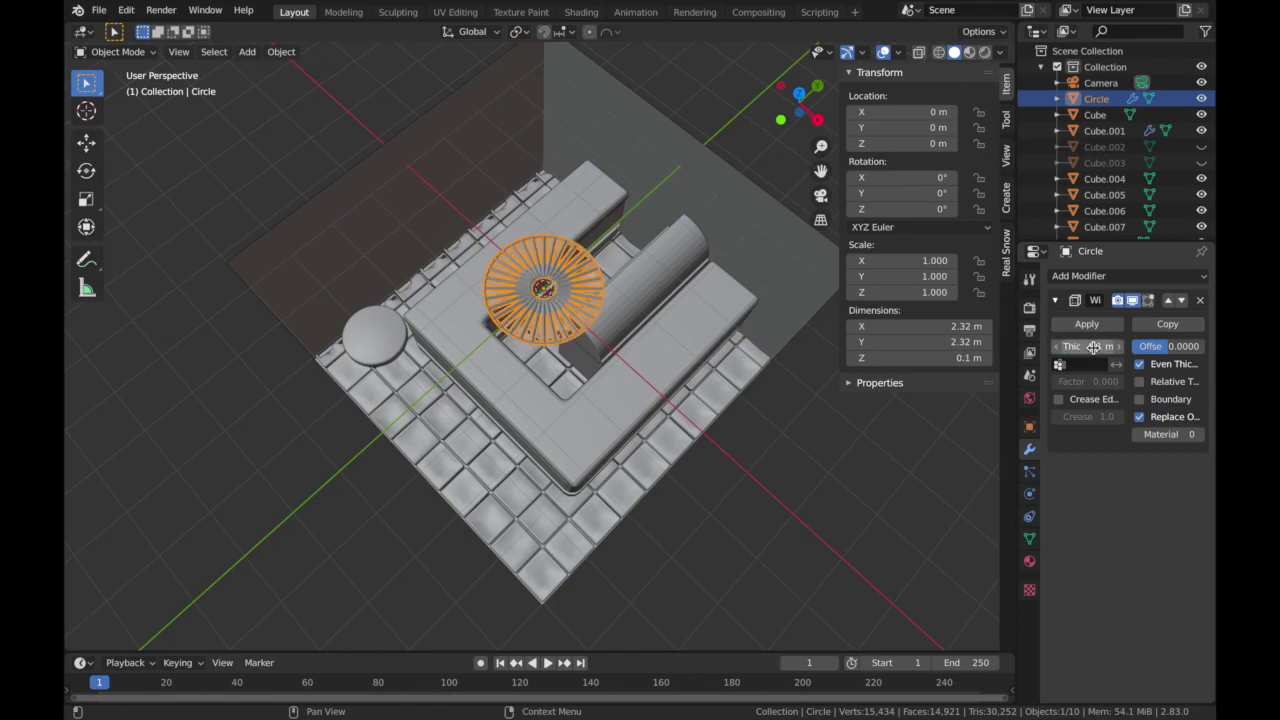
- Scale the spoked ring uniformly to about 0.64 and move it near the stool disc, lowered about 0.7 m
left_click(884, 53)
left_click(581, 315)
key("shift+alt+z")
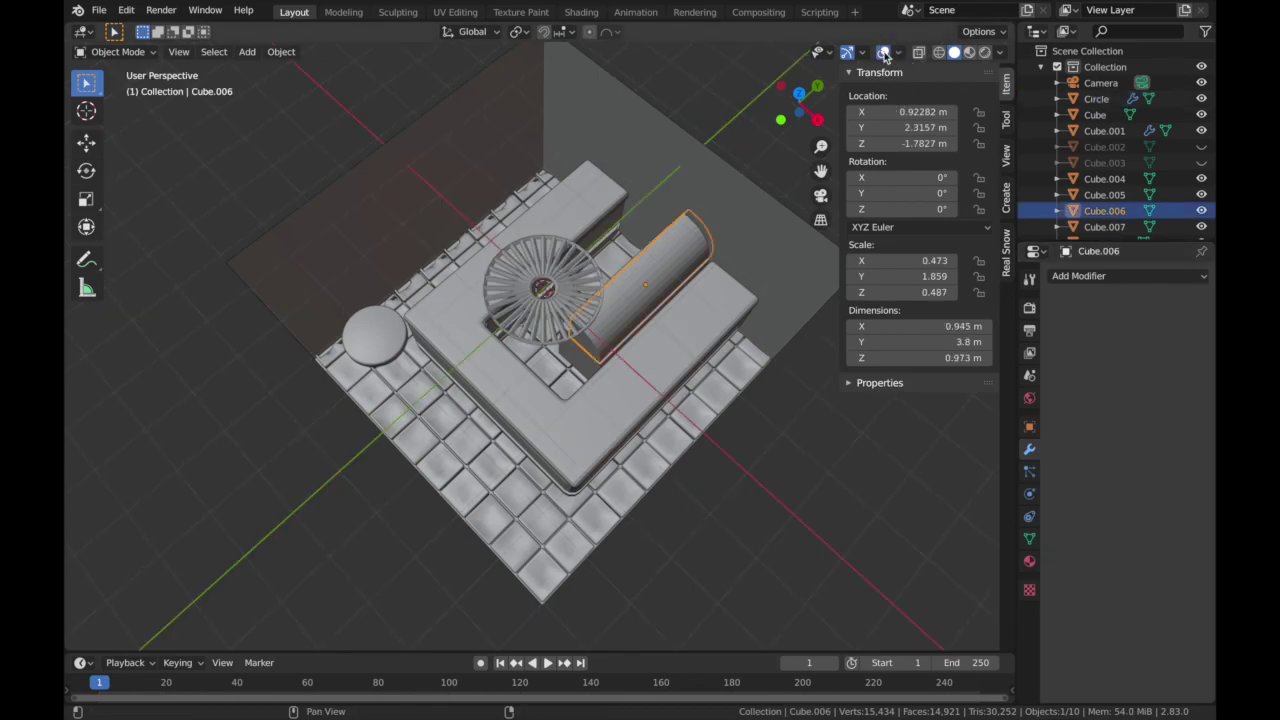
left_click(583, 315)
key("s")
left_click(435, 378)
key("g")
left_click(284, 473)
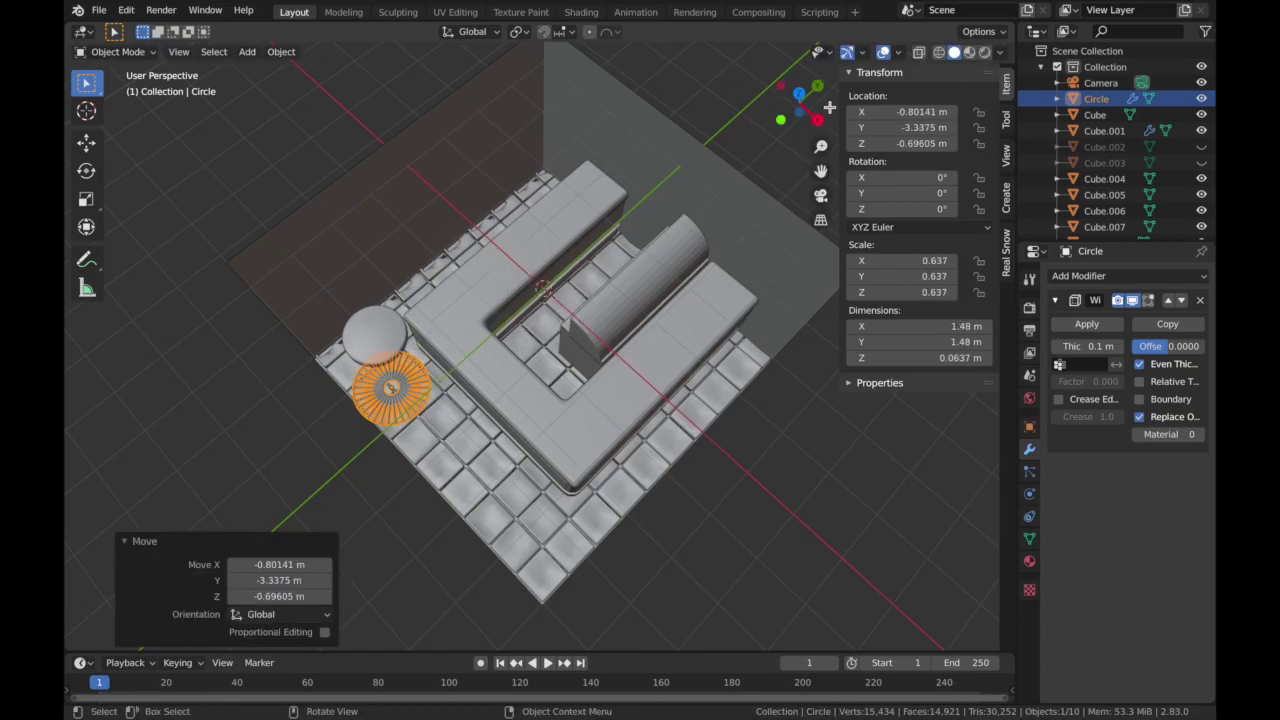
- Center the spoked ring under the stool disc at about X -1.54 m, Y -2.97 m, and lower it to about Z -1.12 m
left_click(799, 93)
key("g")
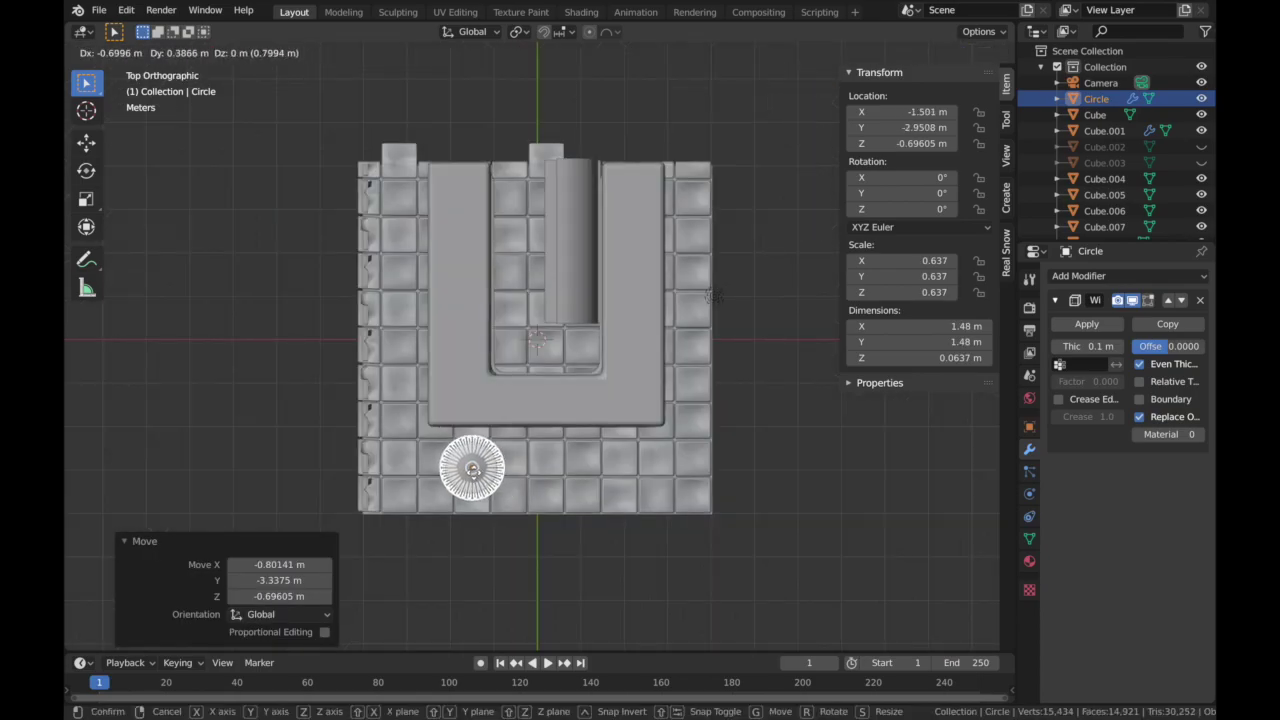
left_click(471, 468)
left_click(820, 195)
key("g")
key("z")
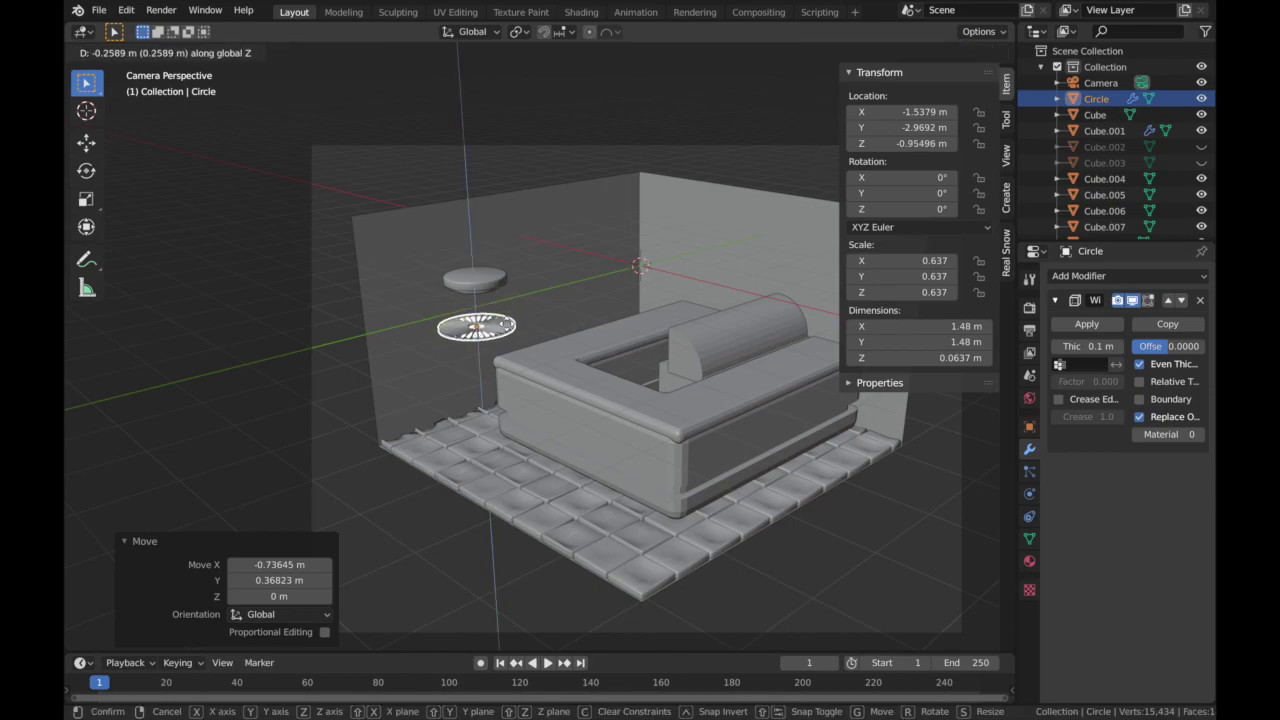
left_click(507, 323)
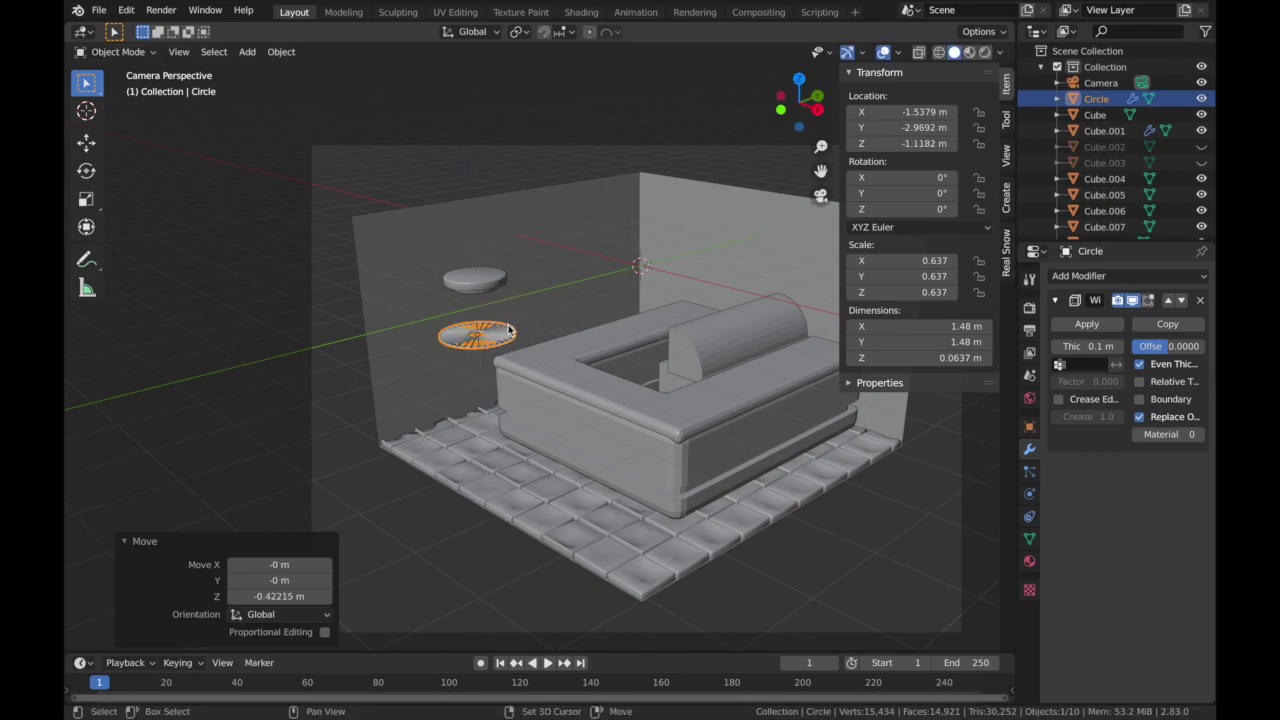
- Add a UV sphere at the world origin and scale it uniformly to about 0.32
key("shift+a")
mouse_move(508, 331)
left_click(631, 378)
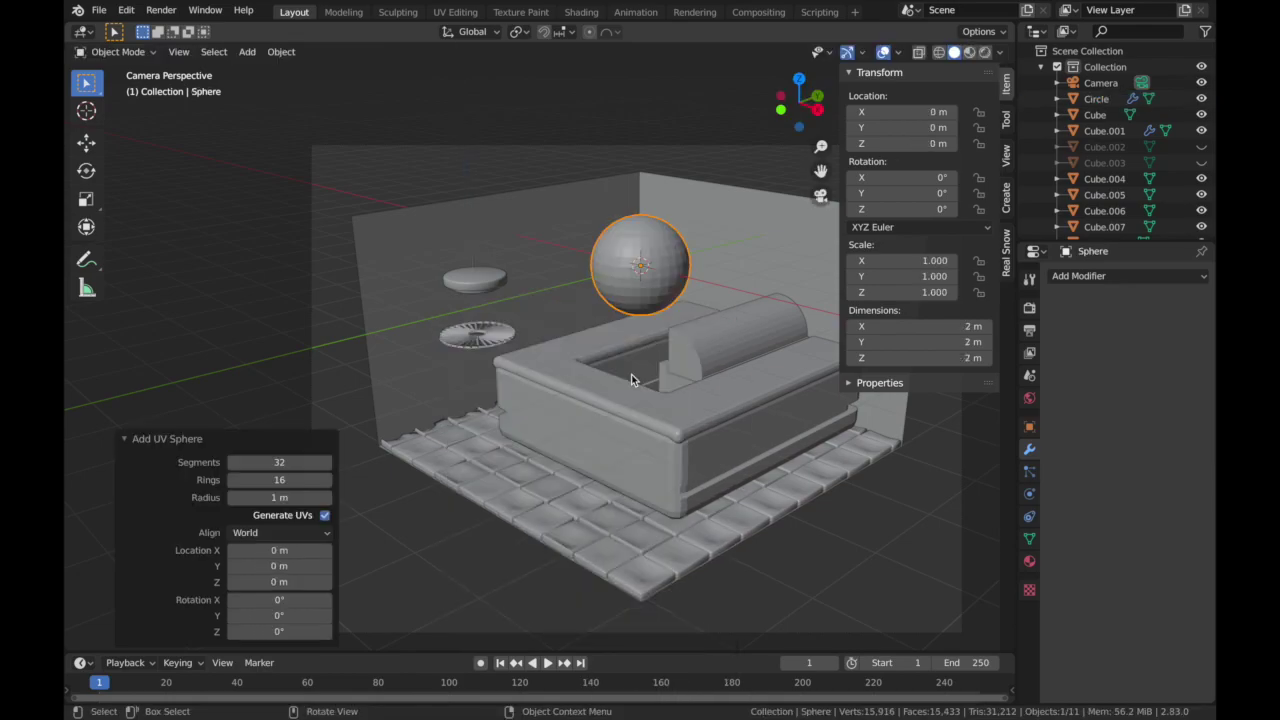
key("s")
left_click(658, 282)
- Create a material named black for the sphere with a near-black base color and roughness 0.9
left_click(1030, 562)
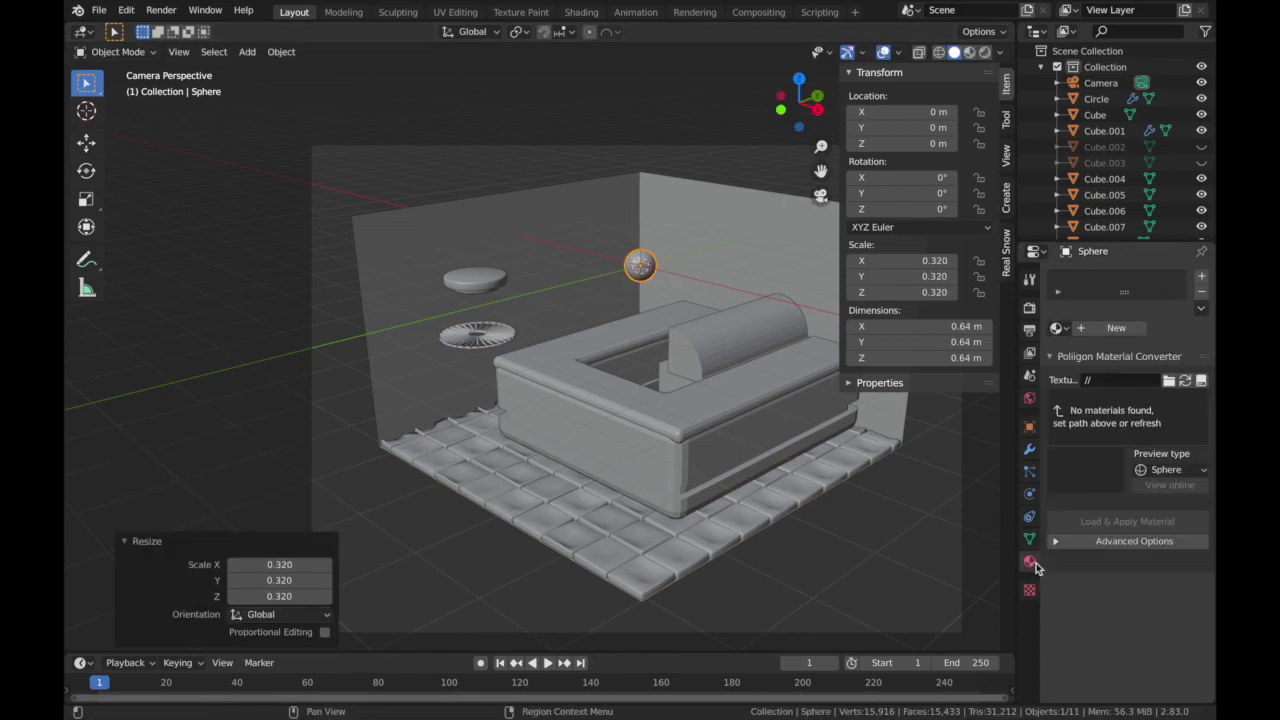
left_click(1110, 329)
left_click(1161, 465)
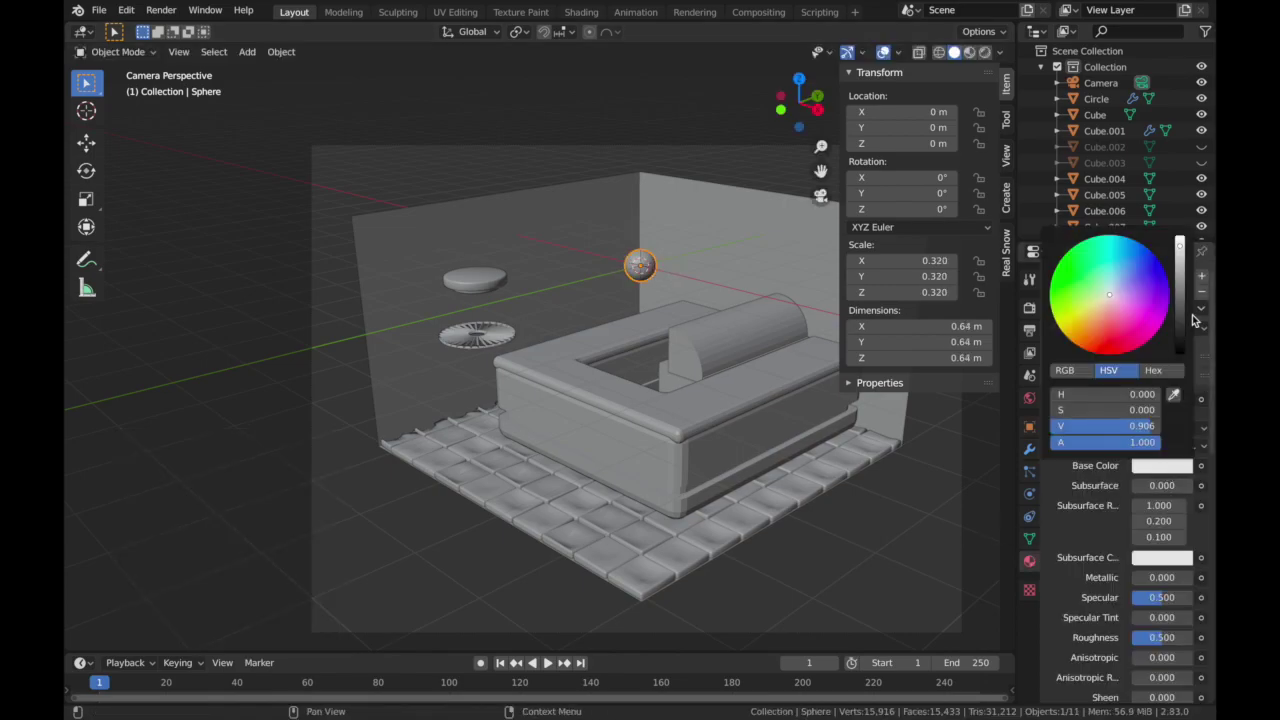
left_click(1180, 339)
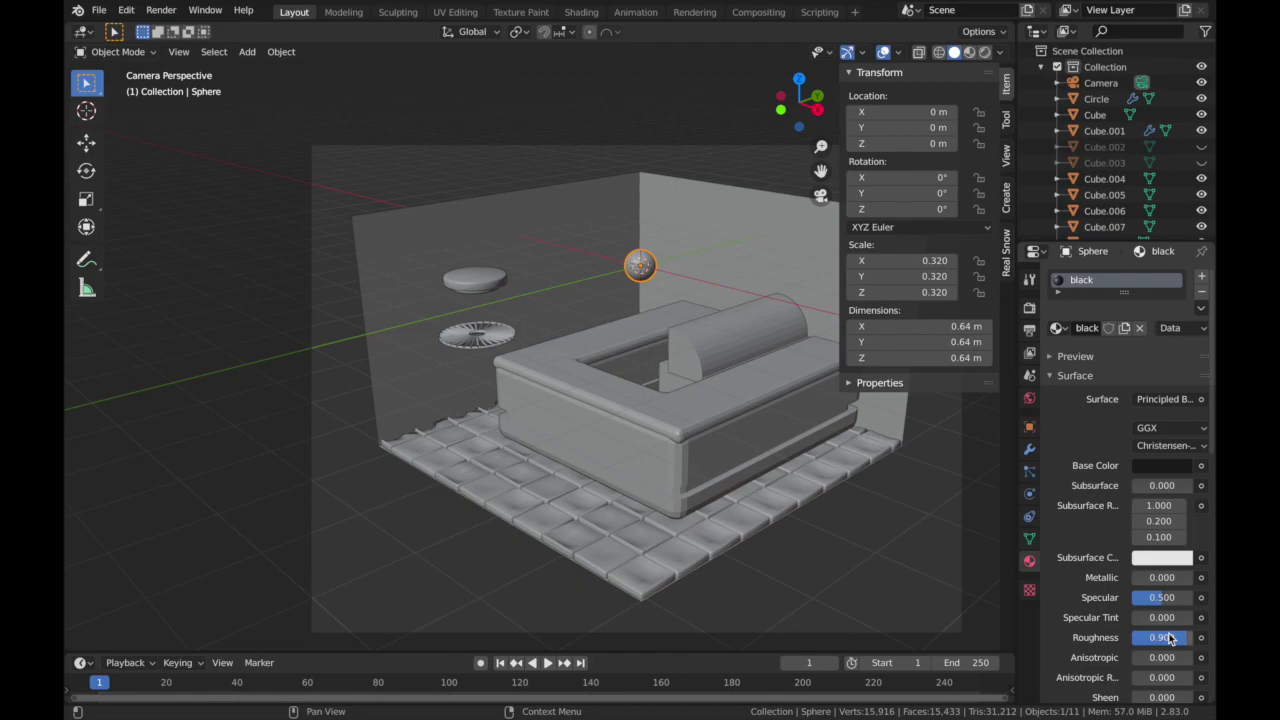
- Shrink the sphere to a scale of about 0.165 and place it at the ring's rim, about X -1.51 m, Y -2.26 m
left_click(799, 78)
key("g")
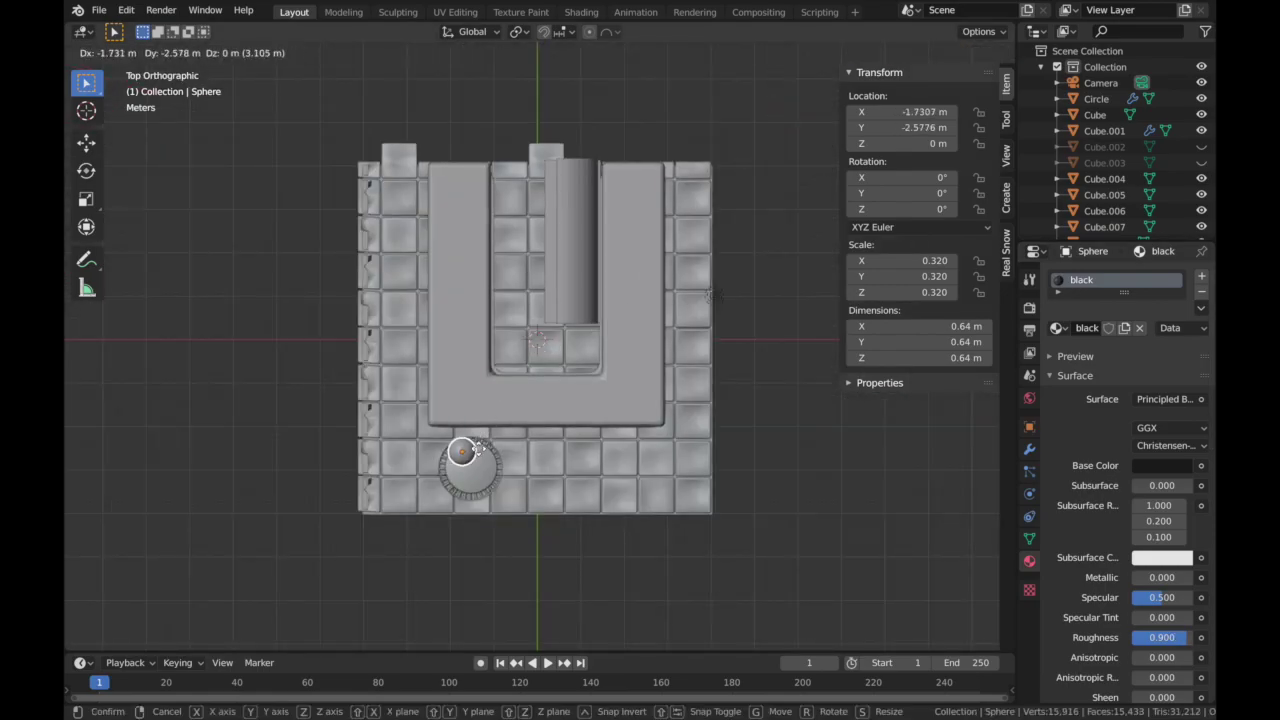
left_click(484, 447)
key("s")
left_click(479, 446)
key("g")
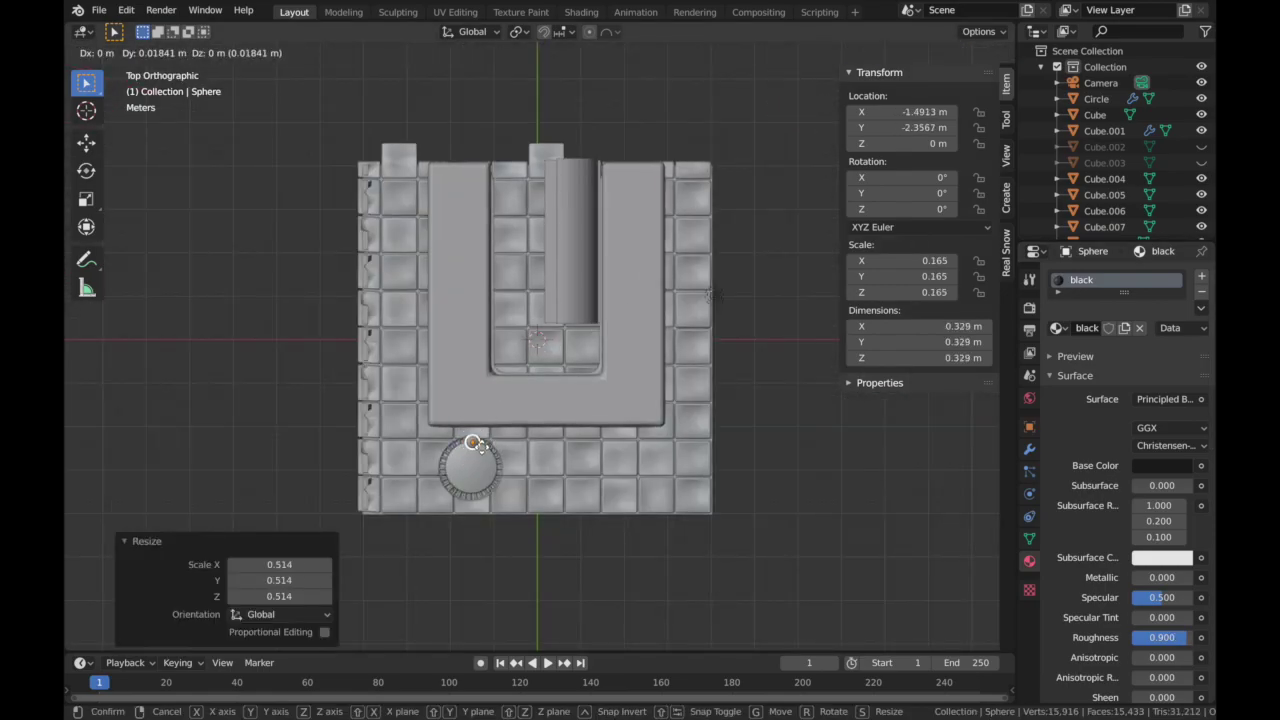
left_click(479, 443)
- Lower the small sphere in front view to just beneath the spoked ring, about Z -1.23 m
left_click(800, 128)
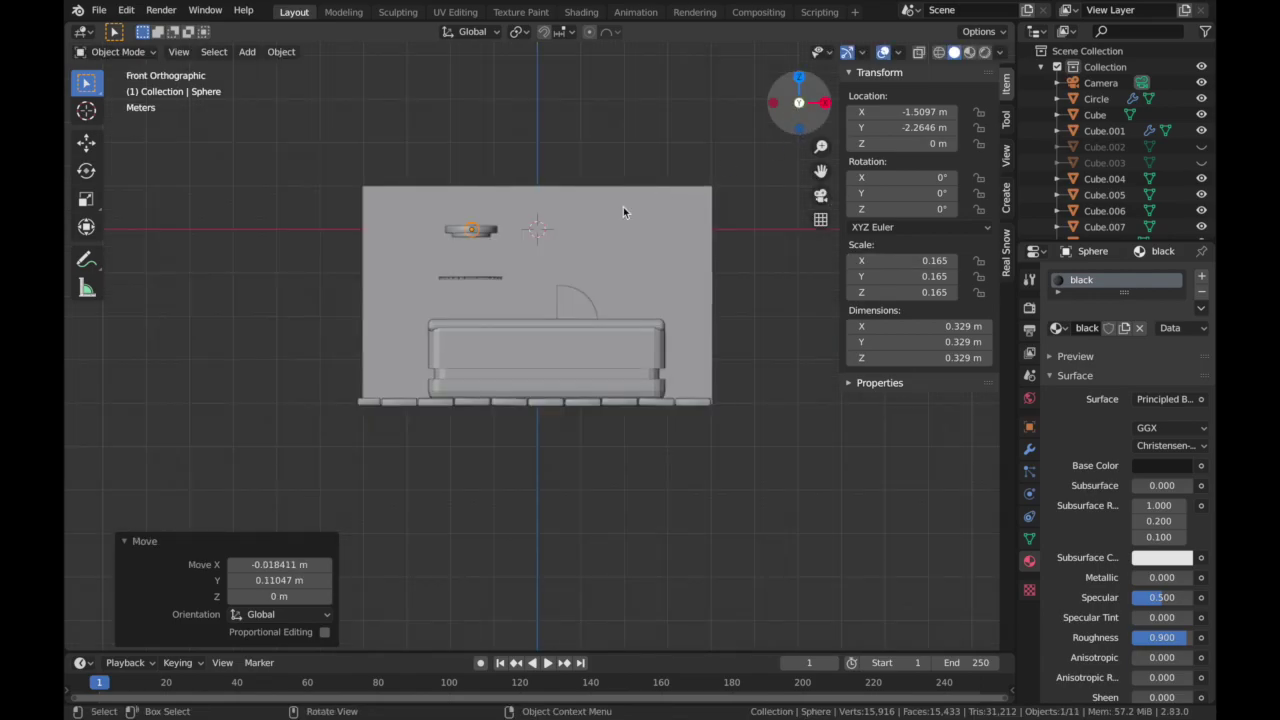
key("g")
key("z")
left_click(530, 254)
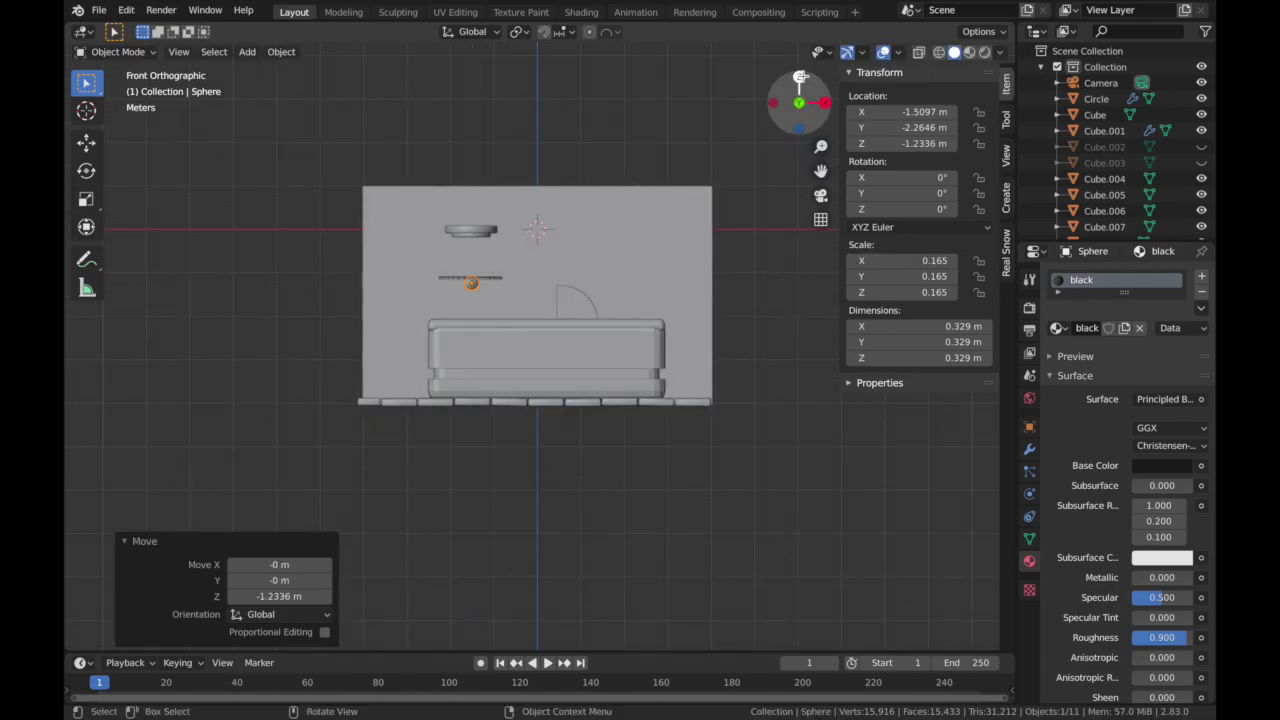
- Duplicate the small sphere twice in top view, spacing the copies around the ring's rim to form three wheels
left_click(799, 78)
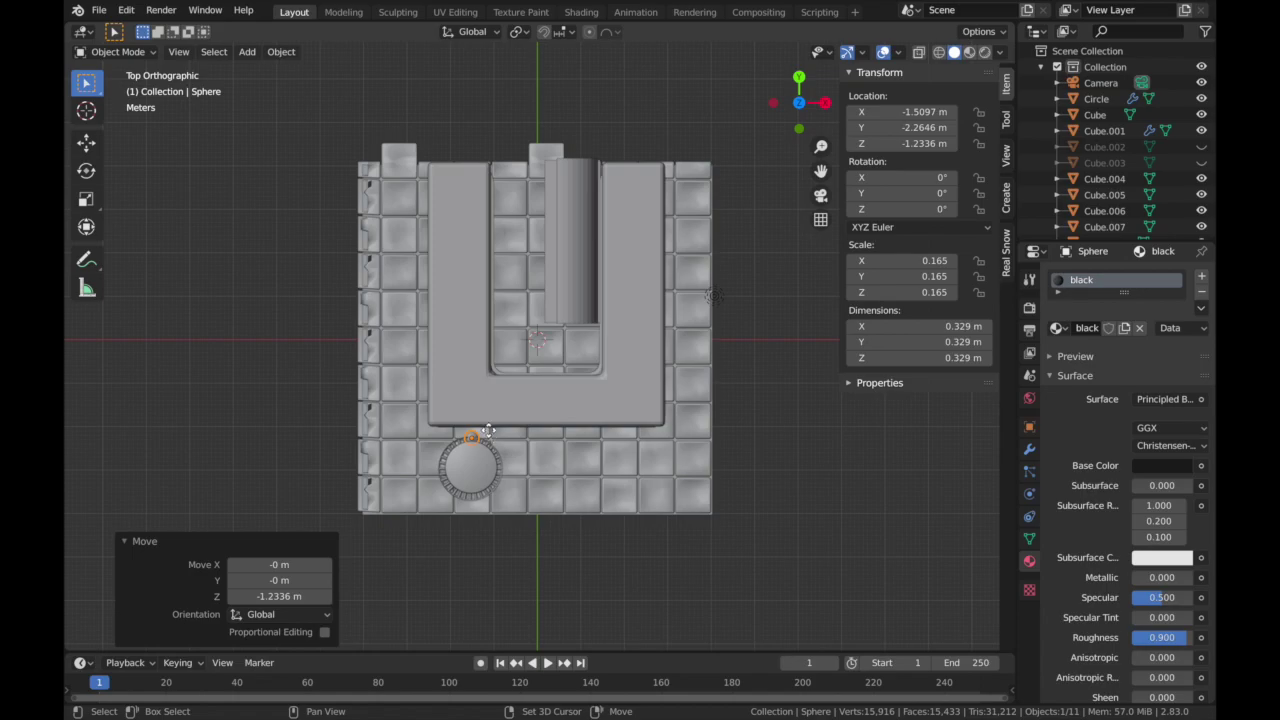
key("shift+d")
left_click(463, 490)
key("shift+d")
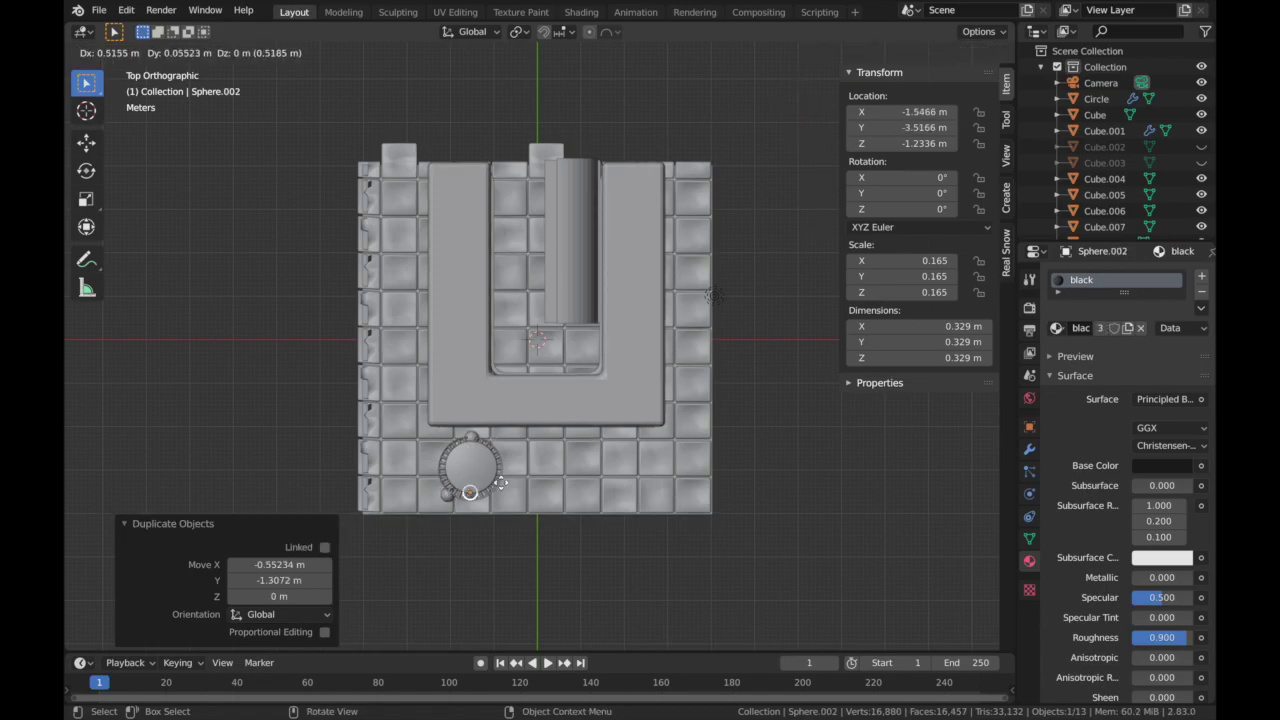
left_click(518, 480)
- Apply the existing silver material to the spoked ring in material preview
mouse_move(500, 495)
middle_mouse_down()
mouse_move(486, 509)
mouse_move(495, 400)
middle_mouse_up()
left_click(968, 53)
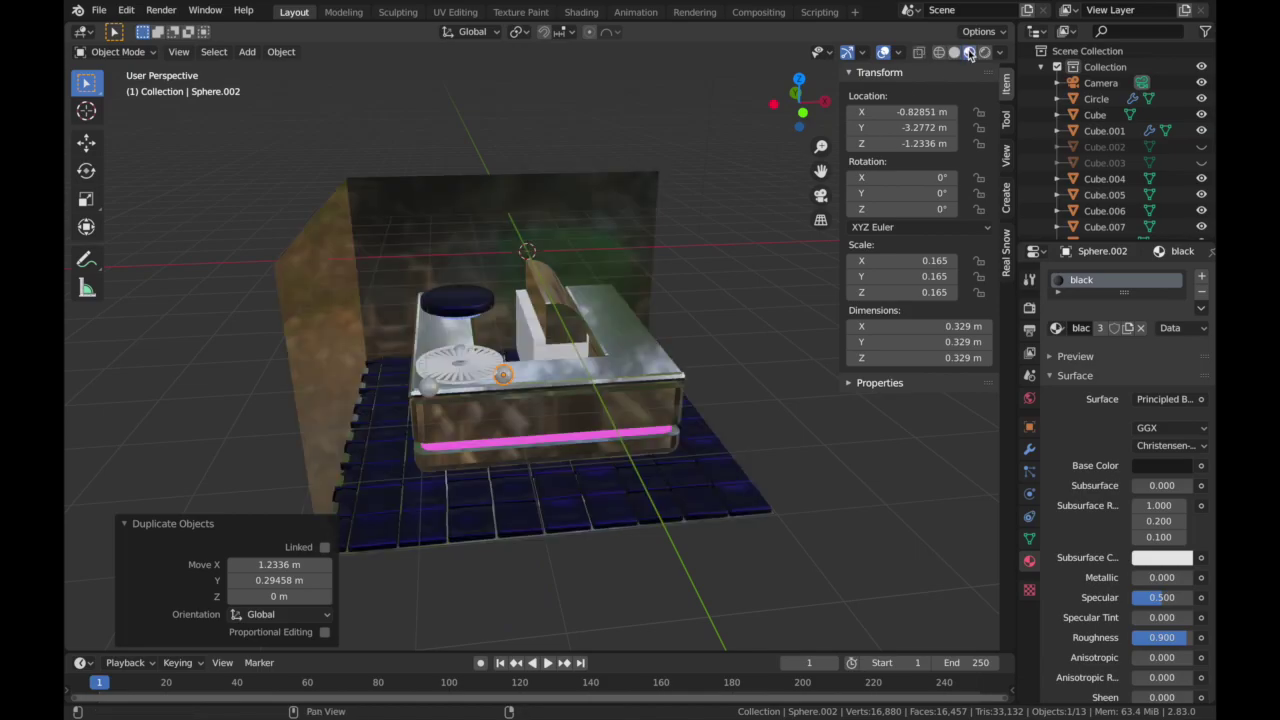
left_click(500, 364)
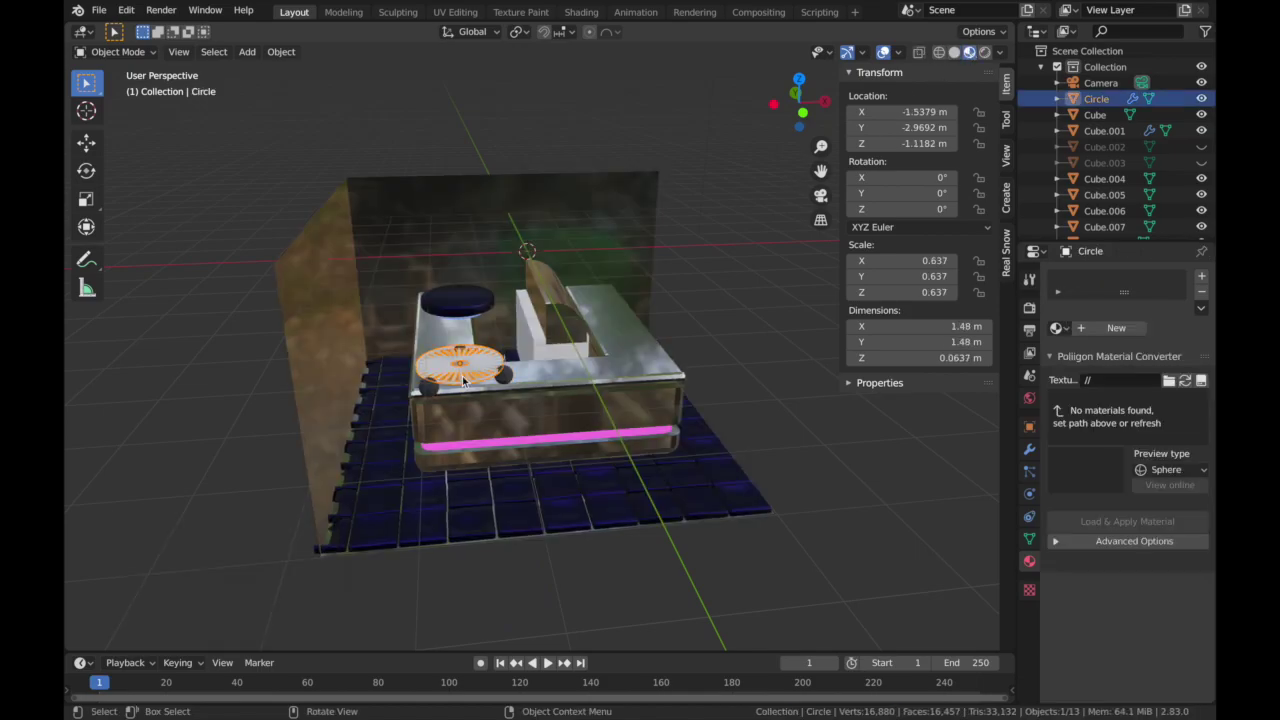
left_click(1060, 329)
left_click(952, 444)
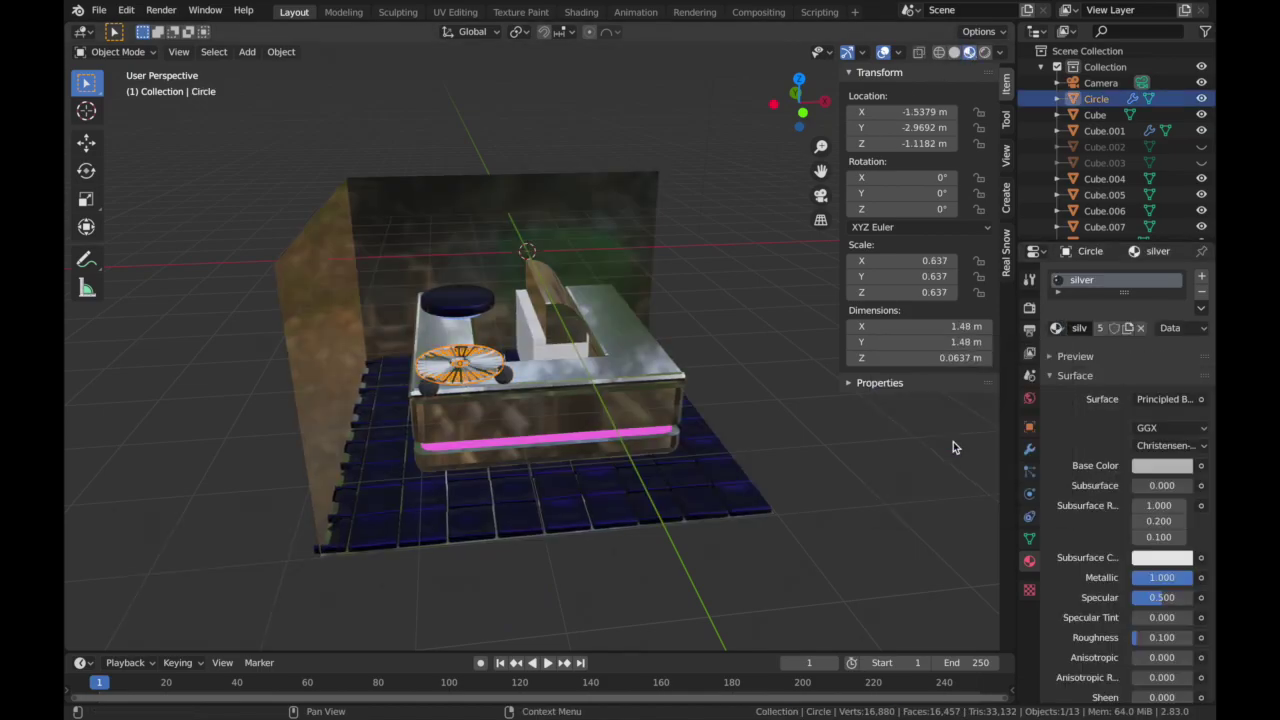
- Add a cylinder for the stool's post and give it the existing silver material
left_click(741, 333)
mouse_move(741, 333)
middle_mouse_down()
mouse_move(740, 376)
mouse_move(740, 331)
middle_mouse_up()
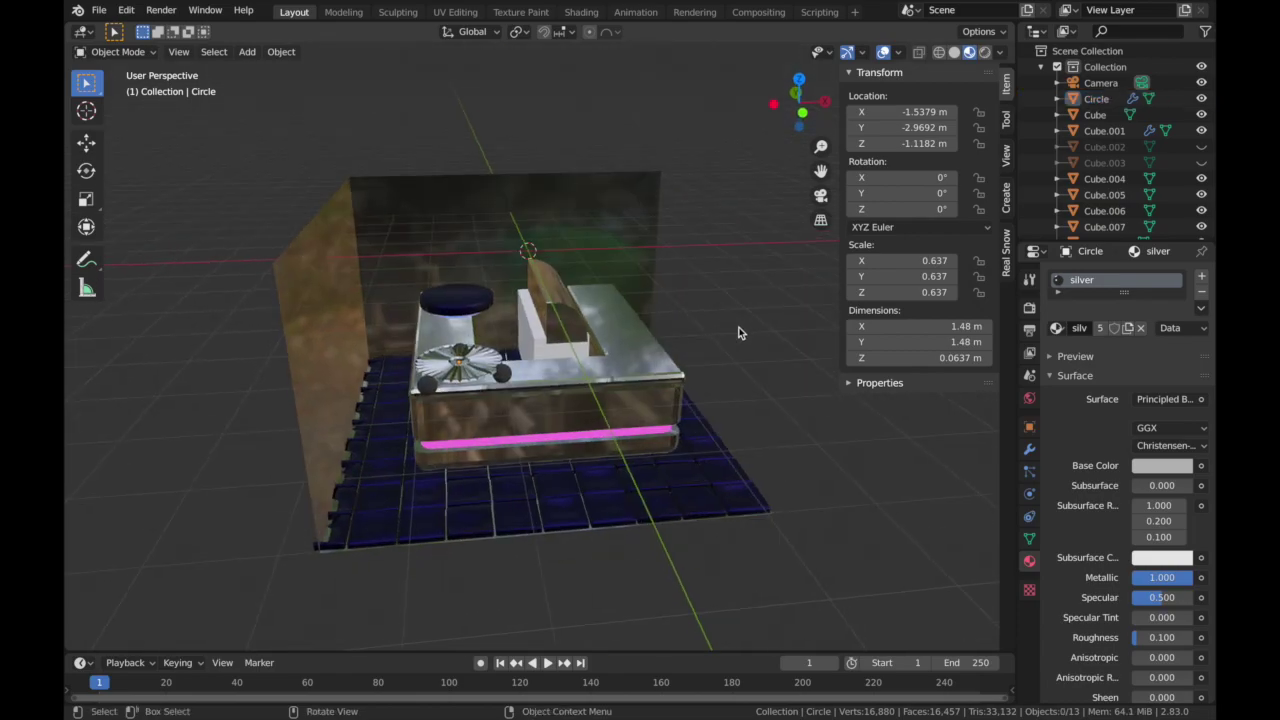
key("shift+a")
mouse_move(692, 276)
left_click(806, 354)
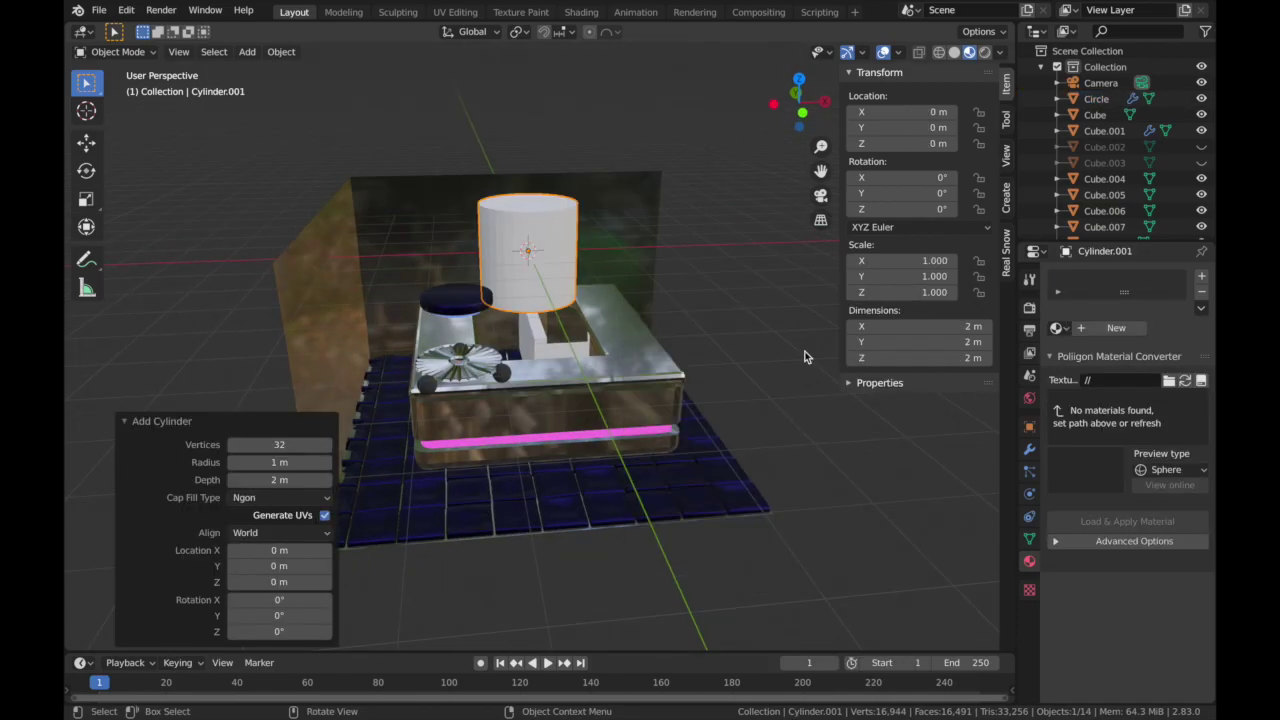
left_click(1057, 328)
left_click(913, 441)
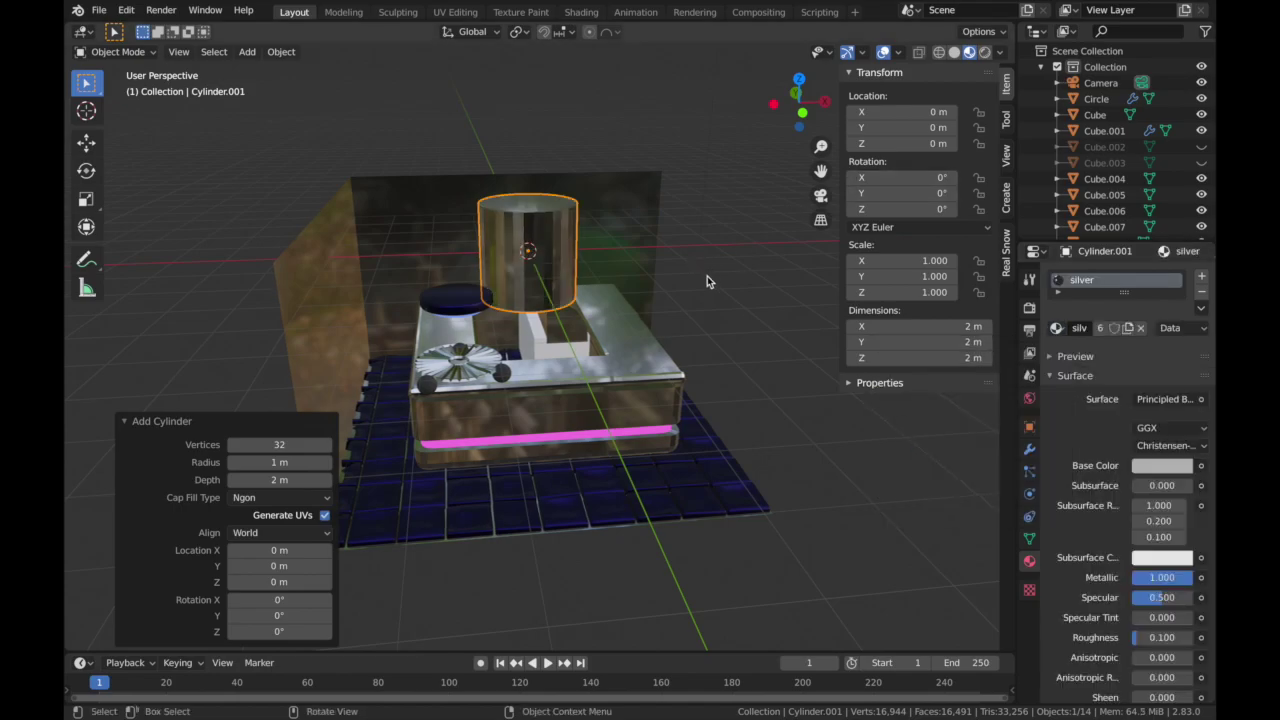
- Scale the cylinder to about 0.293 with Z 0.644 and centre it on the stool in top view, about X -1.51 m, Y -2.98 m
key("s")
key("Return")
key("s")
key("z")
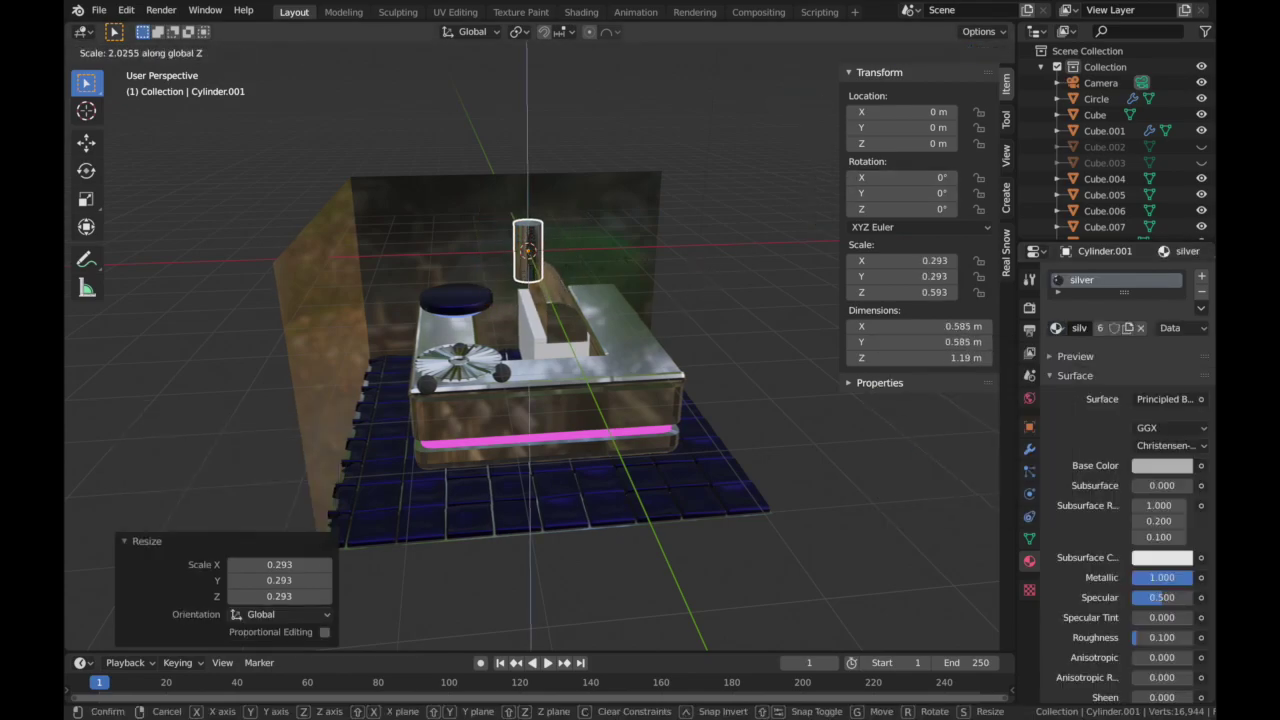
key("Return")
key("KP_7")
key("g")
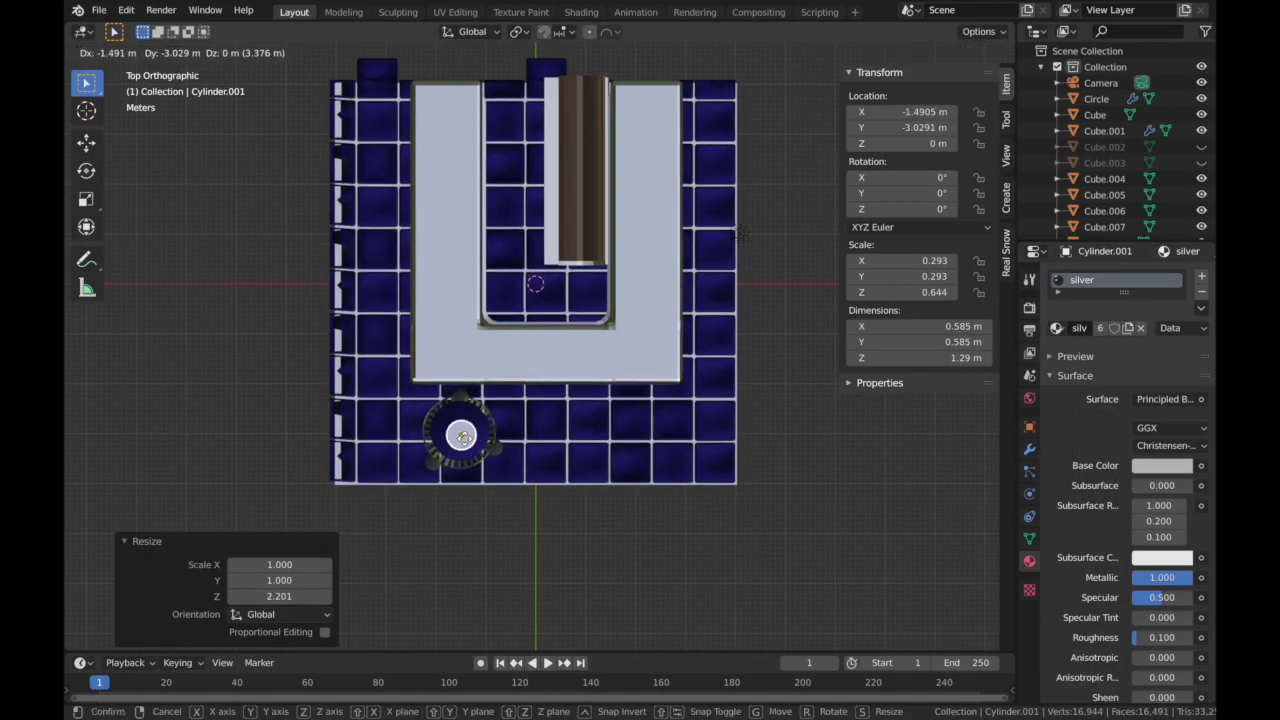
left_click(461, 434)
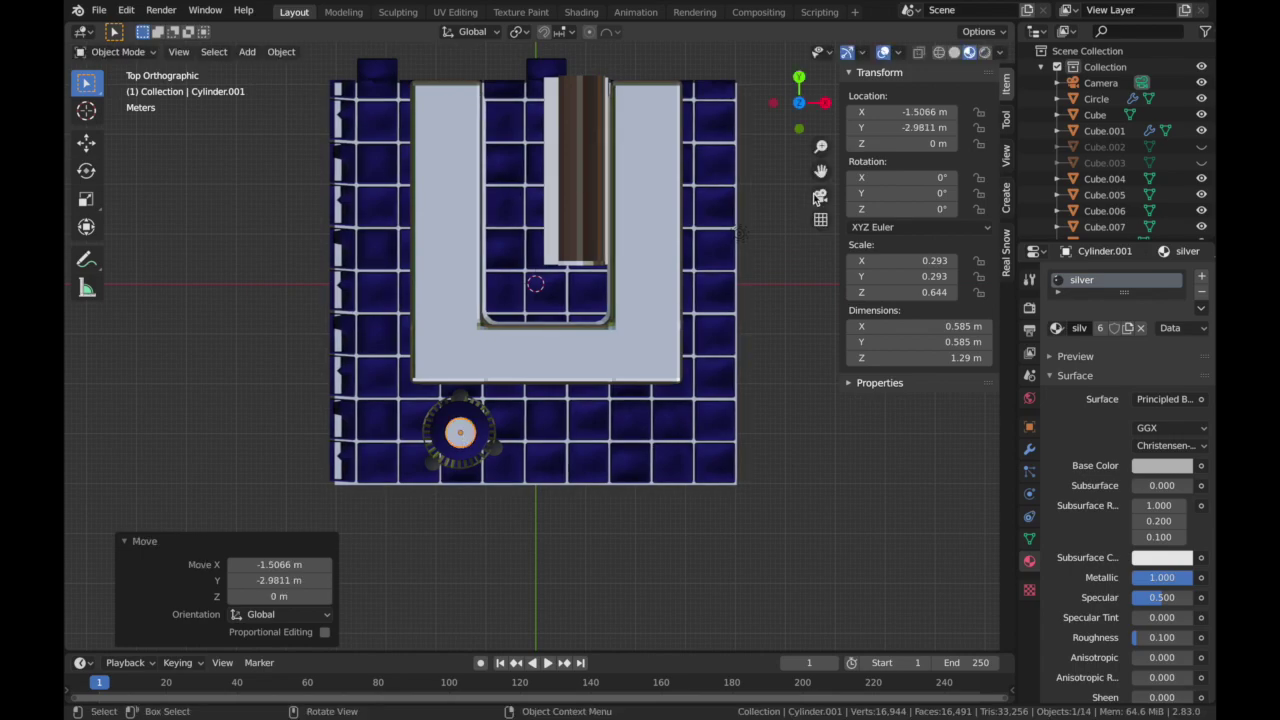
- Lower the post to about Z -0.54 m in front view, slim it to about 0.085 and shorten it between seat and ring
key("KP_1")
key("g")
key("z")
left_click(531, 306)
key("s")
key("shift+z")
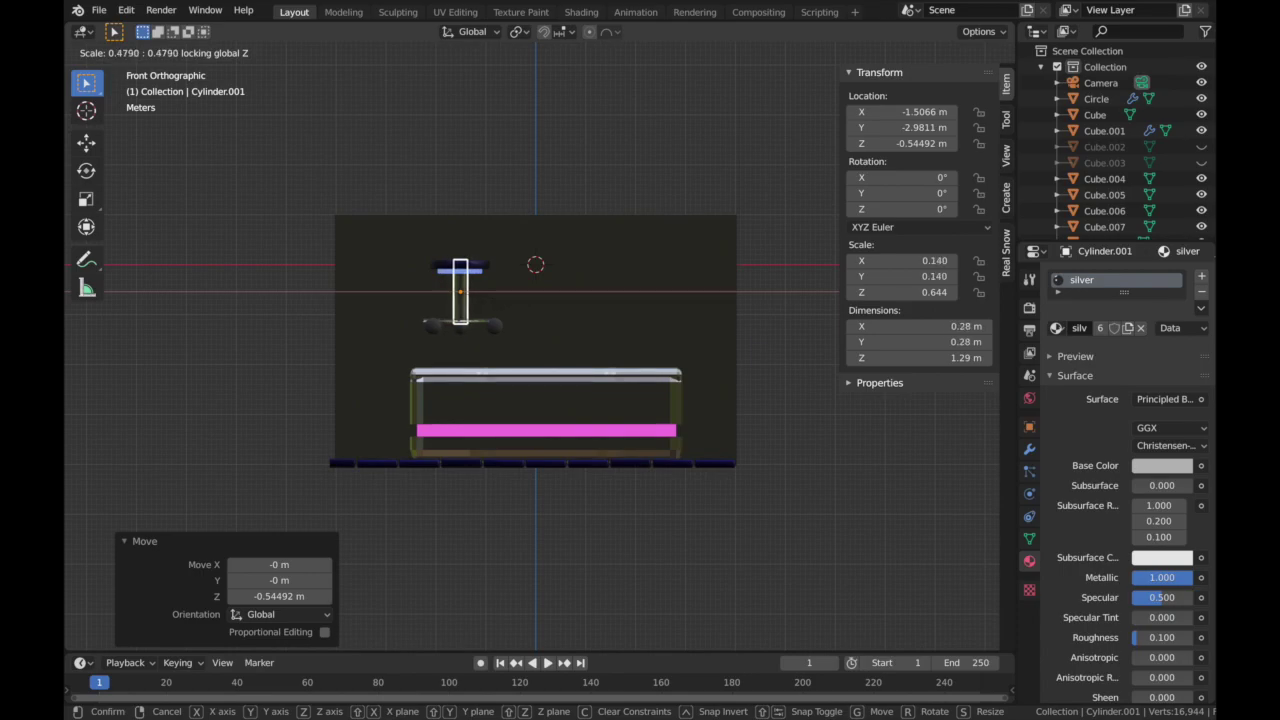
left_click(480, 308)
key("s")
key("z")
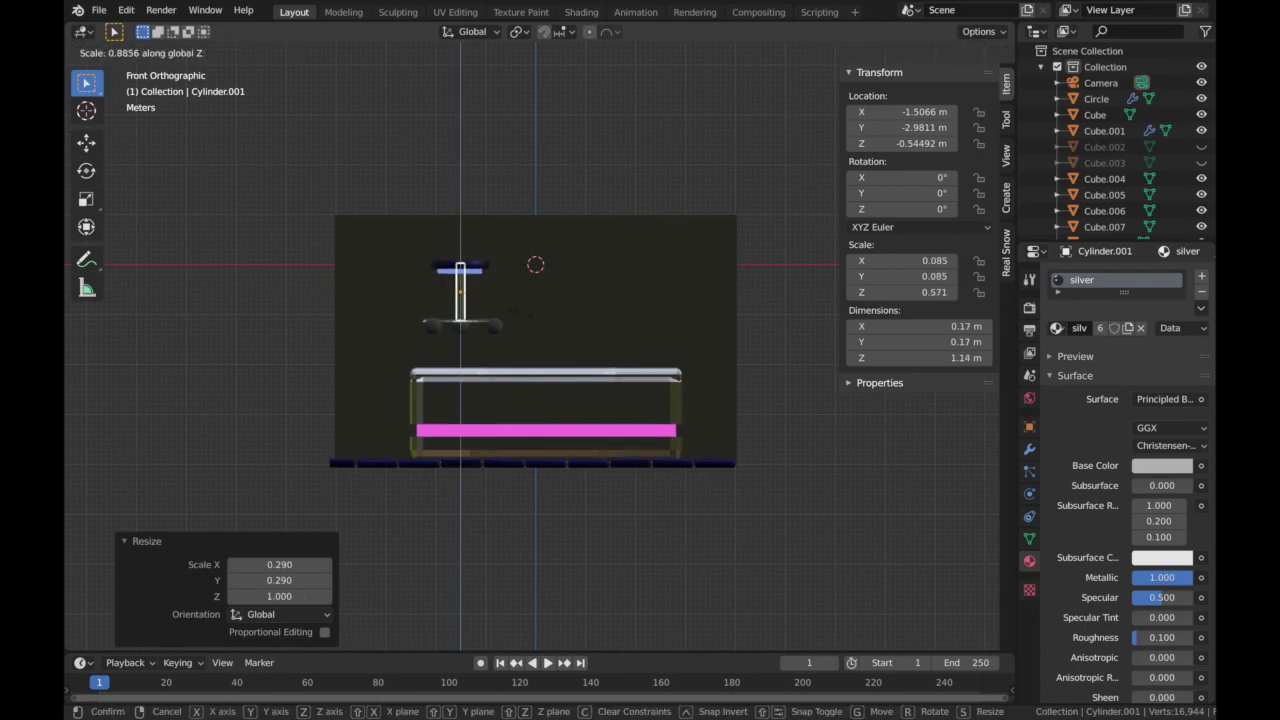
left_click(524, 318)
- Select the three wheel spheres under the ring and shrink them to a scale of about 0.148
left_click(883, 52)
middle_click_drag(597, 209, 443, 300)
left_click(443, 300)
left_click(884, 51)
left_click(457, 303, "shift")
left_click(485, 301, "shift")
key("s")
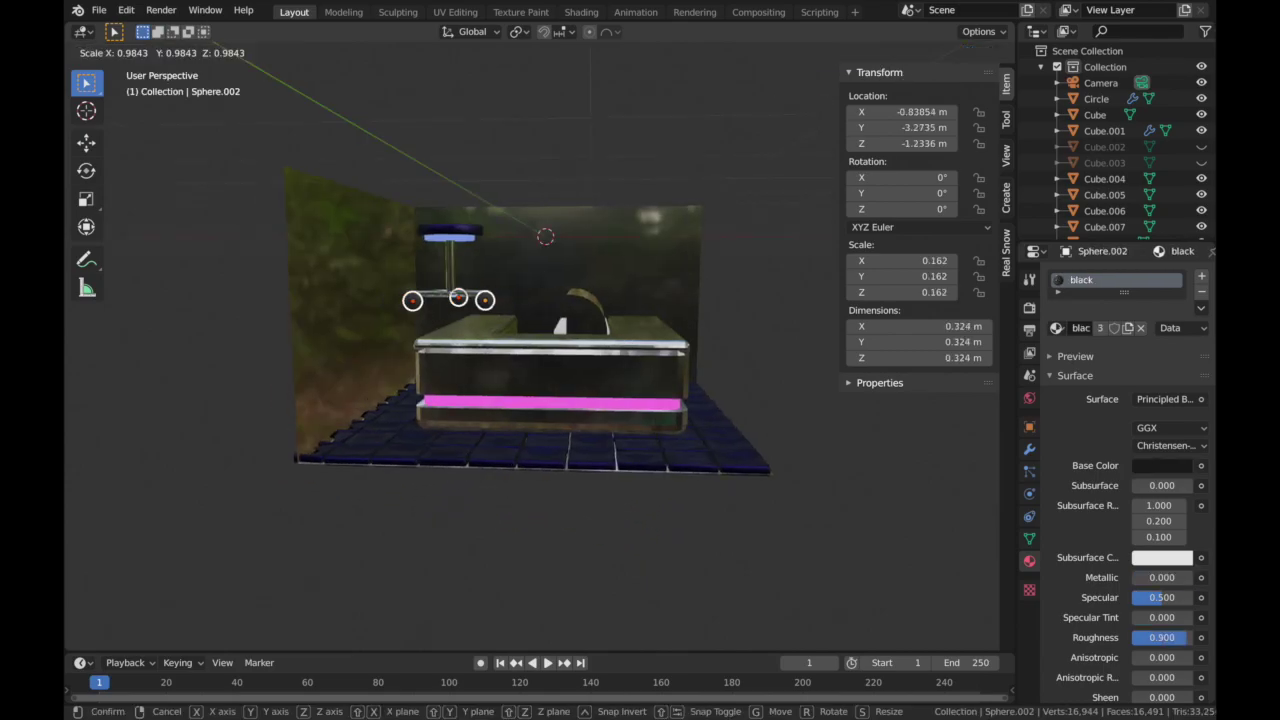
left_click(546, 316)
- Select the spoked ring with its three wheels, scale them by about 0.843 and recentre them under the seat in top view
left_click(884, 51)
middle_click_drag(614, 190, 614, 190)
left_click(487, 315)
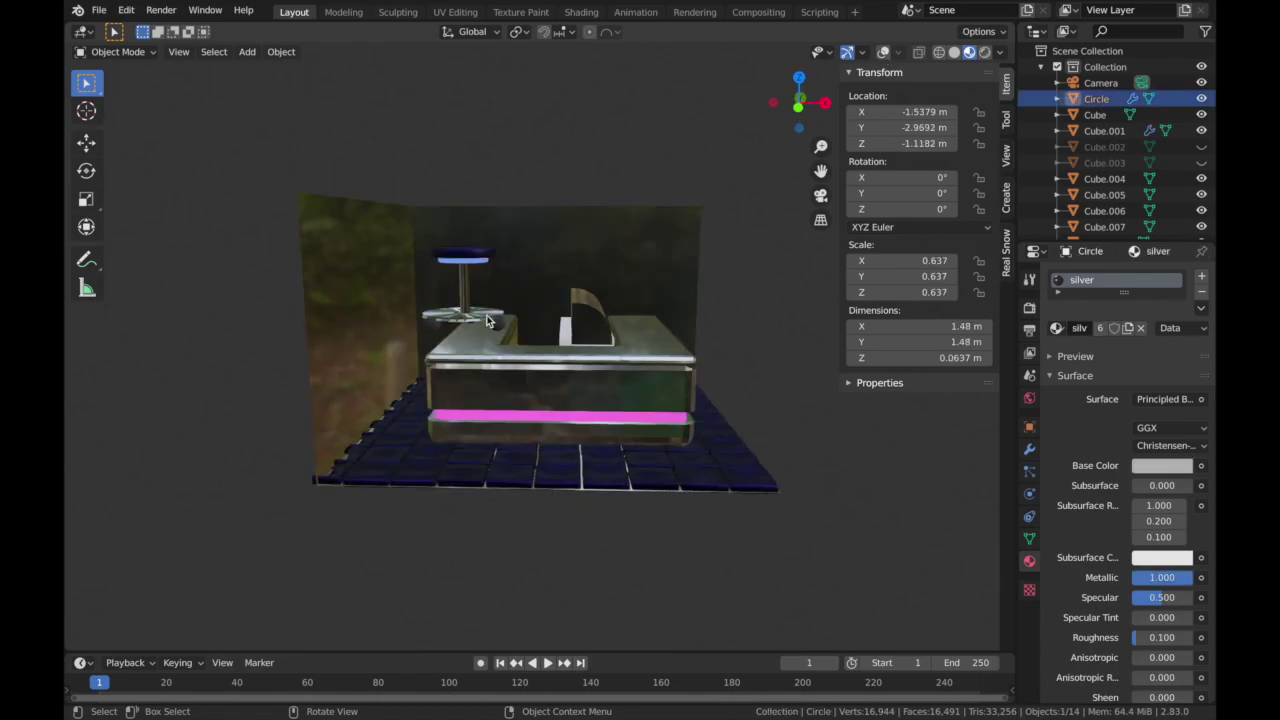
left_click(884, 51)
left_click(799, 77)
left_click(953, 51)
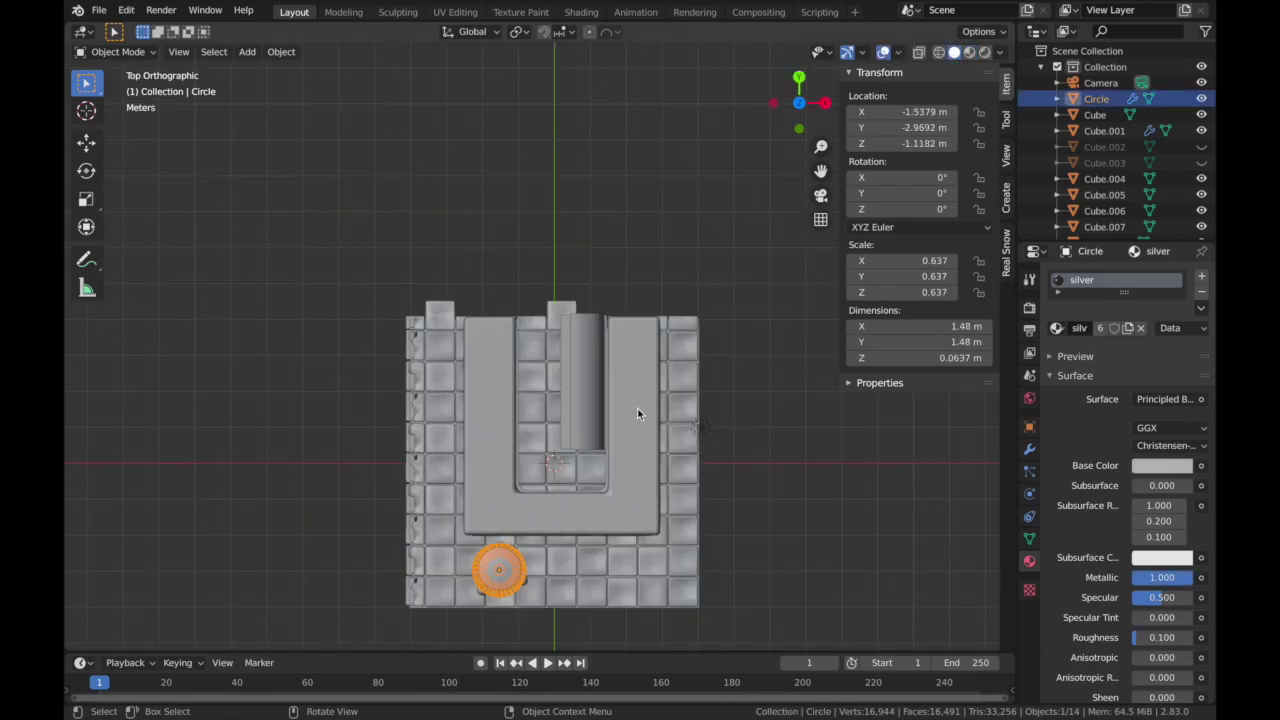
scroll(637, 408, "up", 3)
left_click_drag(821, 171, 861, 0)
left_click(483, 545)
left_click(515, 457)
left_click(515, 457)
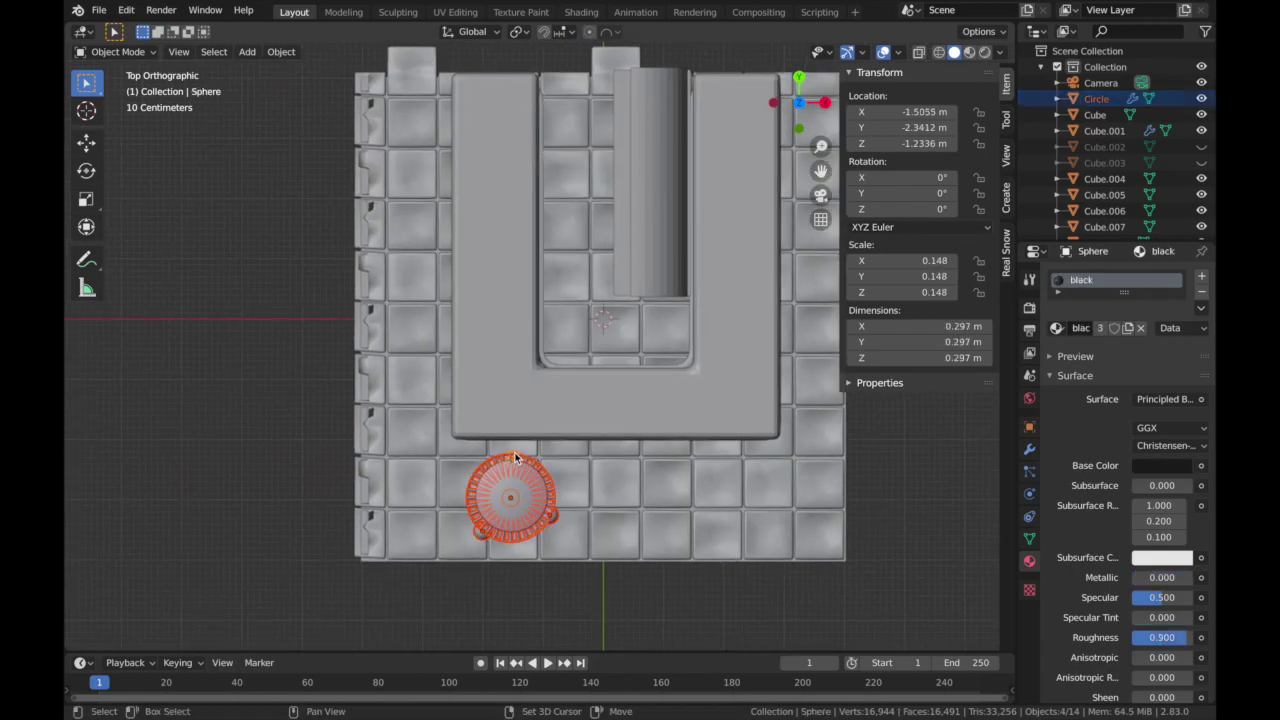
key("s")
left_click(586, 524)
key("g")
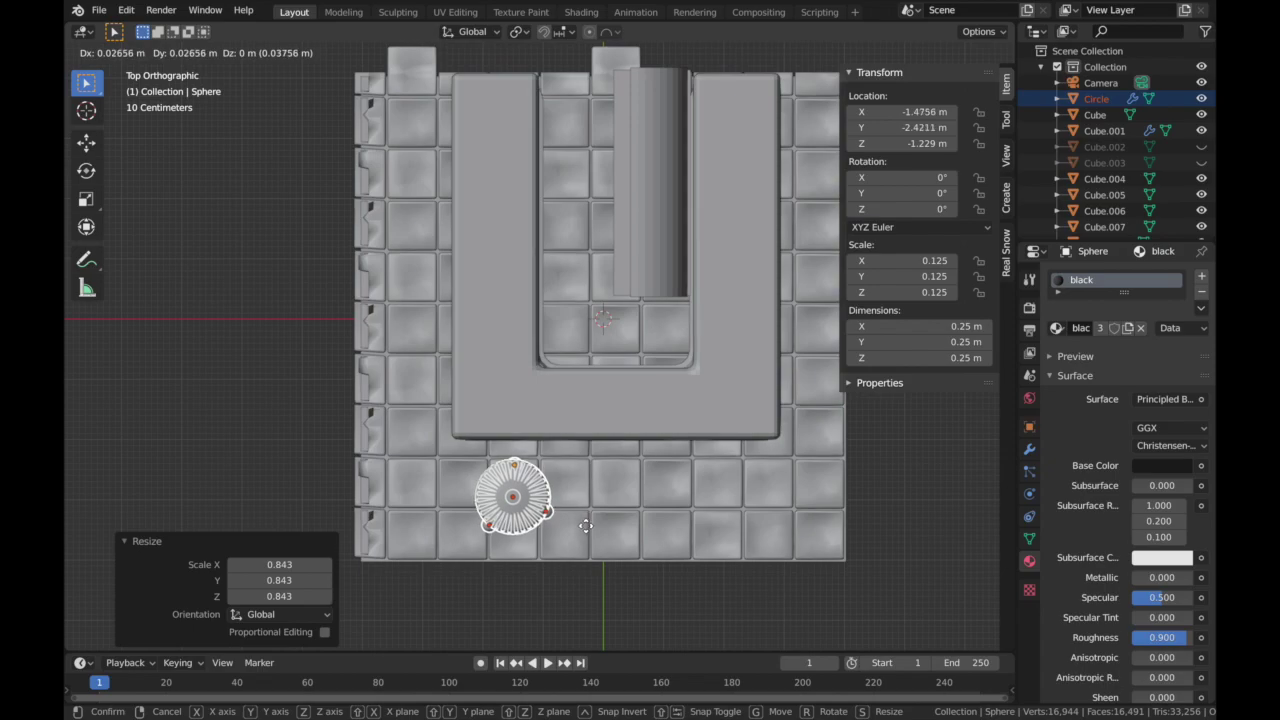
left_click(583, 520)
- Add the seat and post to the selection and lower the whole stool about 2.58 m towards the floor
middle_click_drag(609, 464, 589, 385)
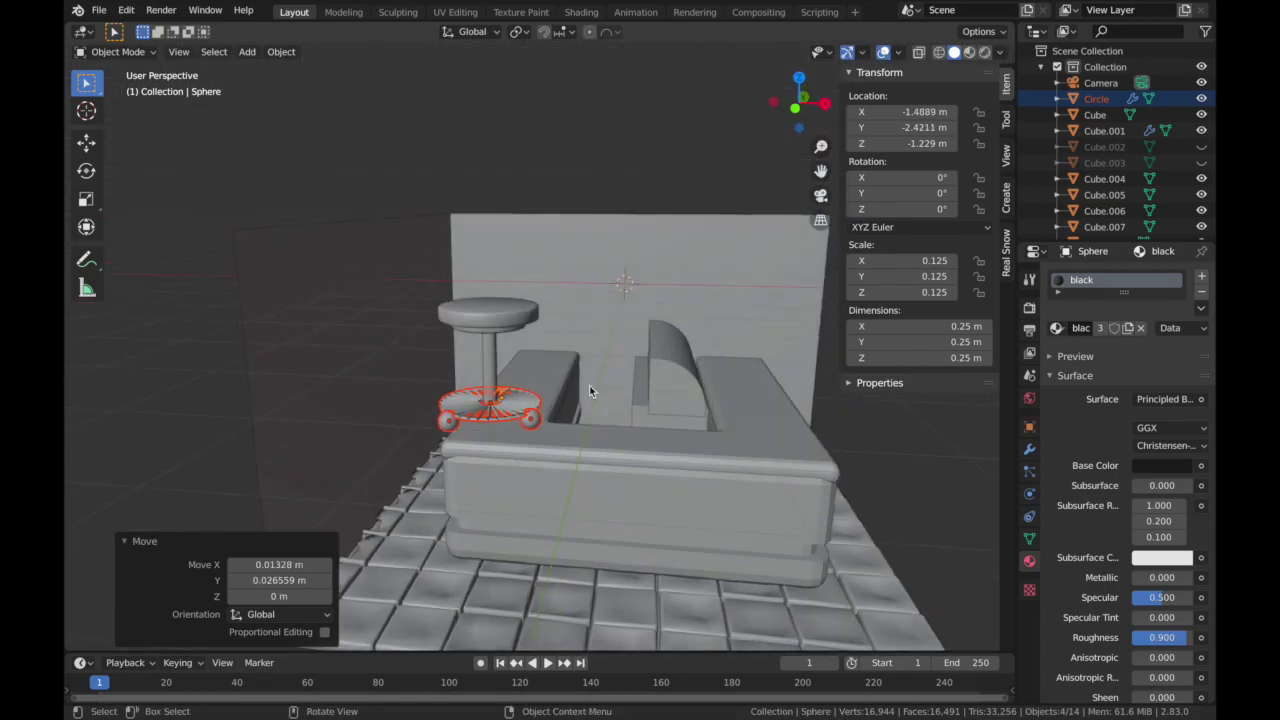
left_click(528, 309, "shift")
left_click(490, 330, "shift")
key("g")
key("z")
left_click(490, 503)
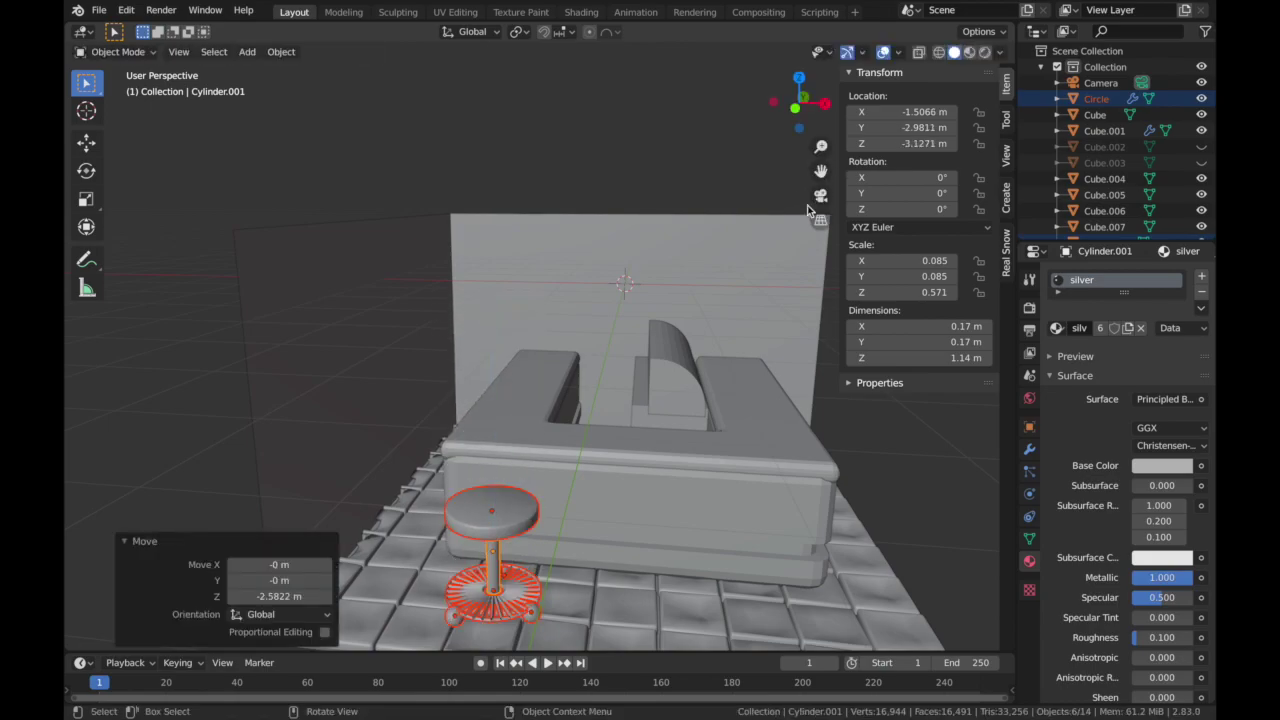
- Shrink the whole stool in front view to a post scale of about 0.070 in X and Y, and set its wheels down on the floor tiles
left_click(820, 196)
left_click(780, 110)
key("g")
key("z")
left_click(518, 401)
key("s")
left_click(589, 506)
key("g")
key("z")
left_click(591, 495)
- Stretch the stool along Z to a post scale of about 0.531 and raise it about 0.044 m
key("s")
key("z")
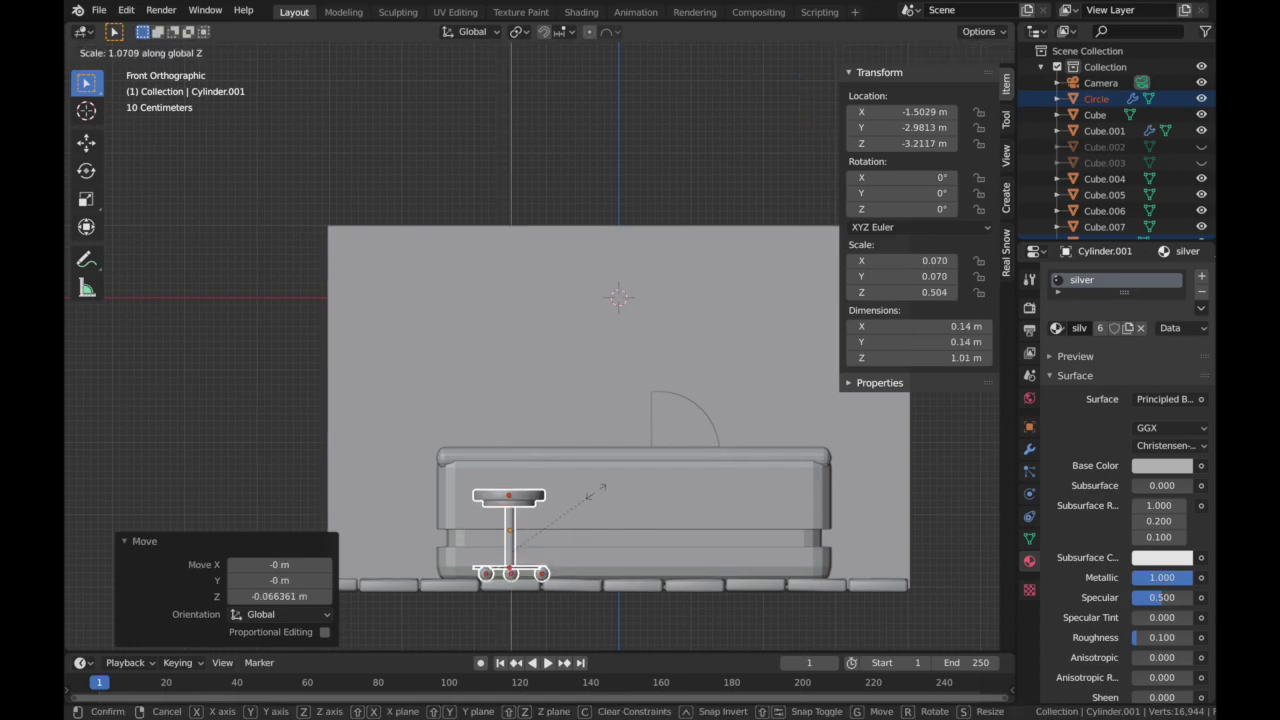
left_click(602, 486)
key("g")
key("z")
left_click(600, 480)
- Move the stool closer to the counter in top view, to about X -1.39 m, Y -2.75 m, and preview it rendered through the camera
left_click(821, 195)
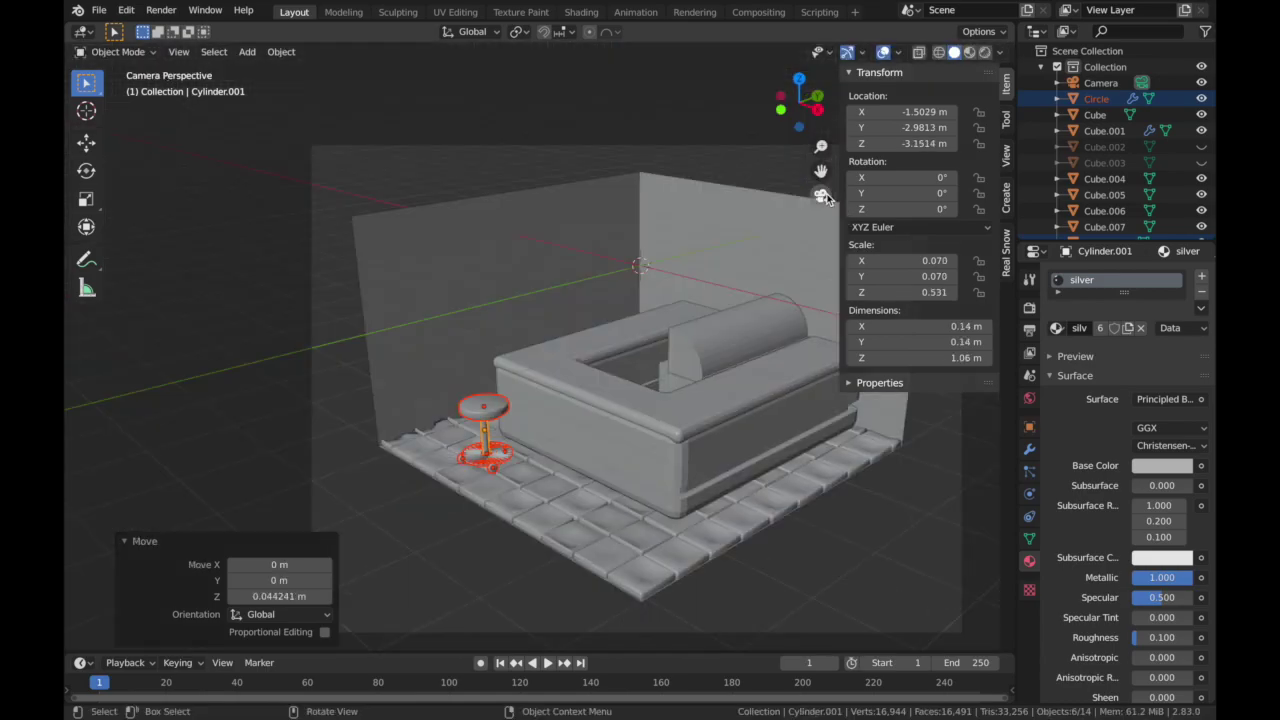
left_click(799, 78)
key("g")
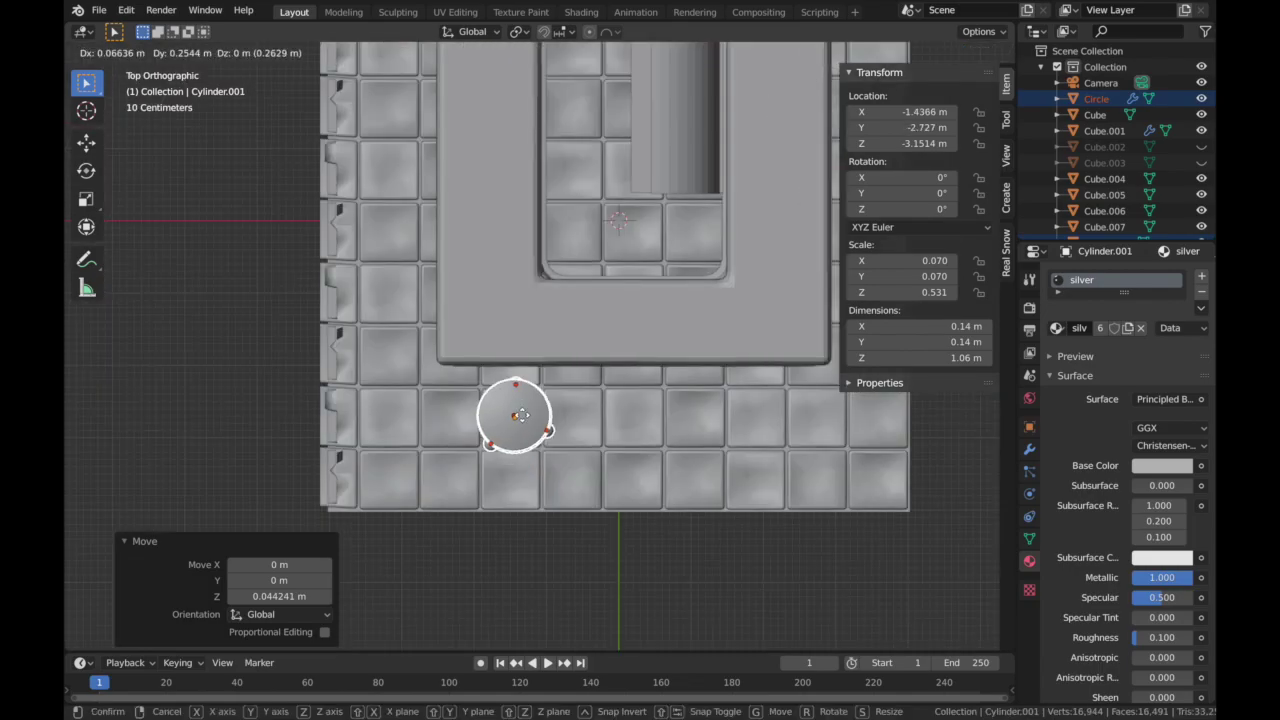
left_click(519, 420)
left_click(821, 195)
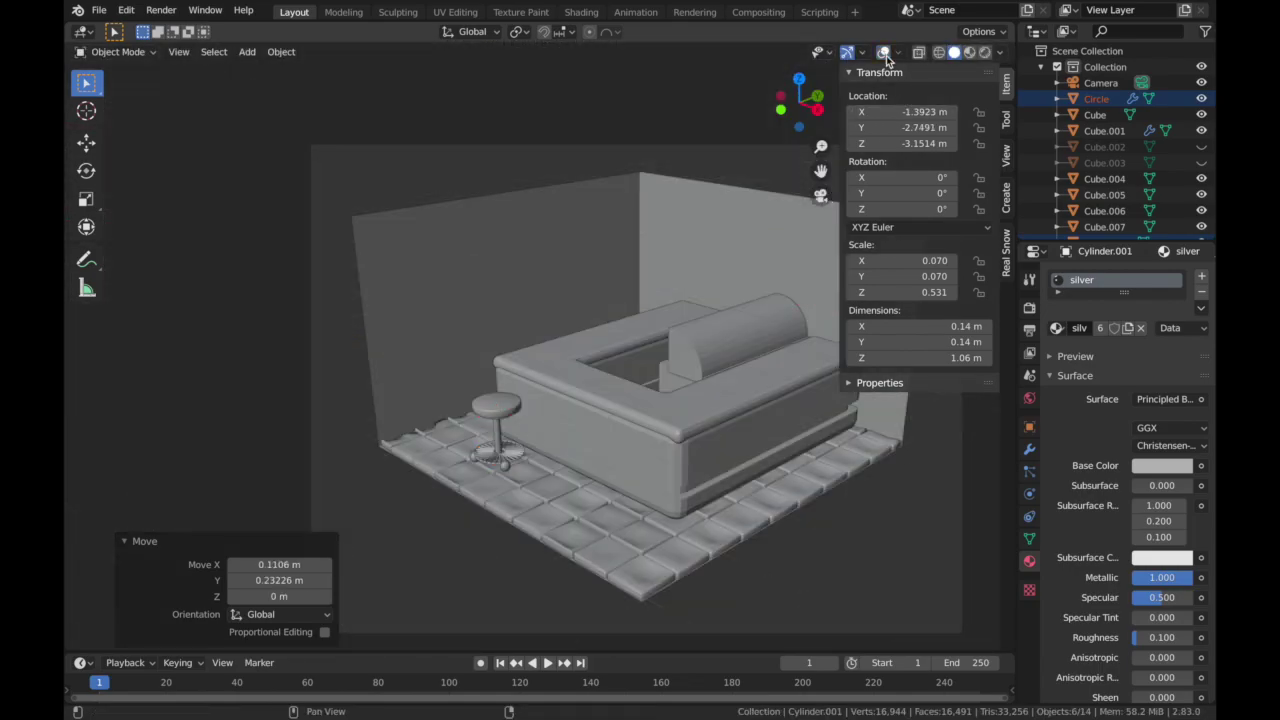
left_click(985, 53)
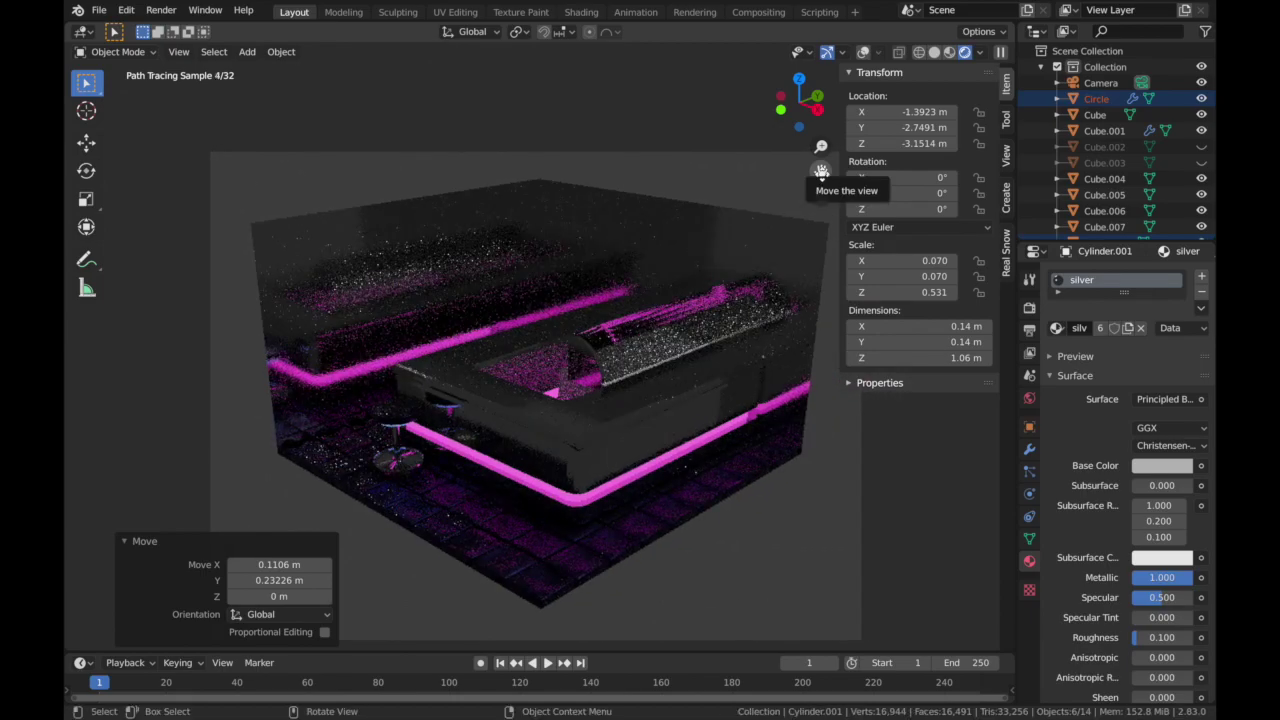
- Return to solid shading and join all the stool's parts into one object
left_click(935, 52)
middle_click_drag(516, 287, 590, 185)
scroll(516, 282, "up", 4)
middle_click_drag(786, 166, 658, 279)
scroll(683, 208, "up", 3)
left_click(883, 52)
key("ctrl+j")
- Edit the joined stool's mesh and lower the bottom face of the blue light disc under the seat by about 0.06 m
left_click(607, 350)
left_click(607, 350)
left_click(586, 434)
left_click(117, 52)
left_click(127, 87)
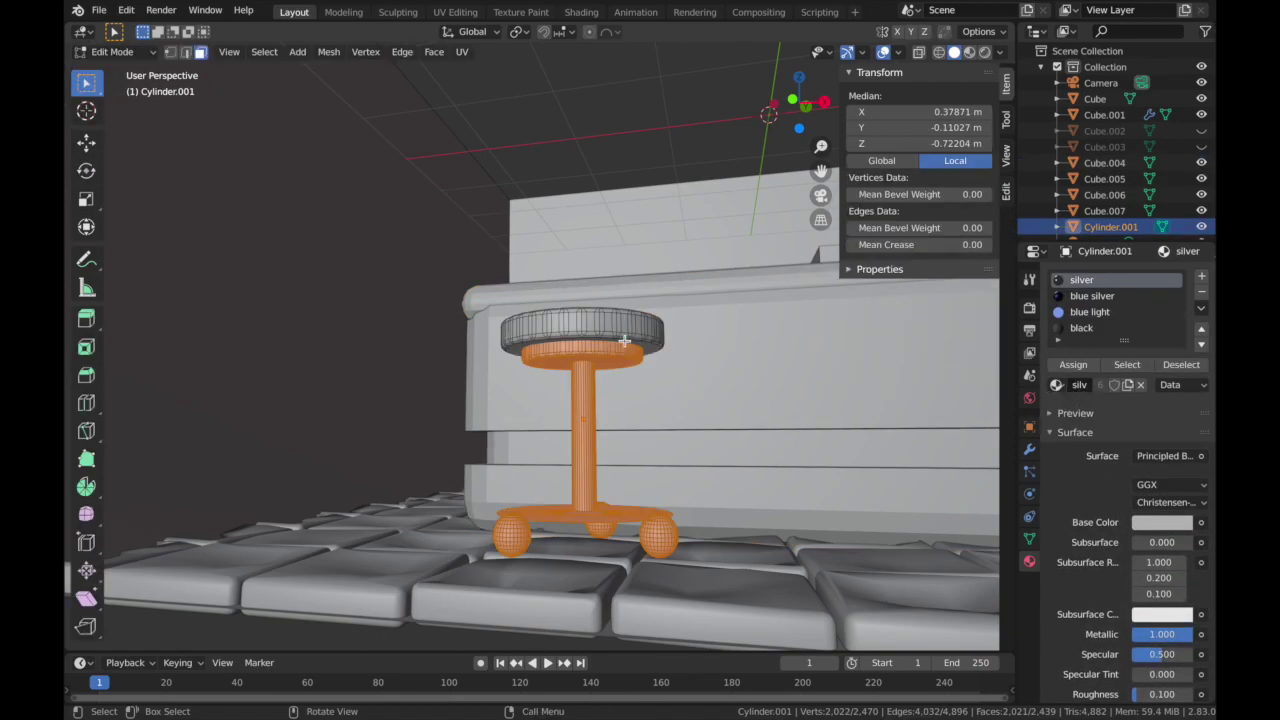
left_click(616, 363)
key("shift+d")
key("z")
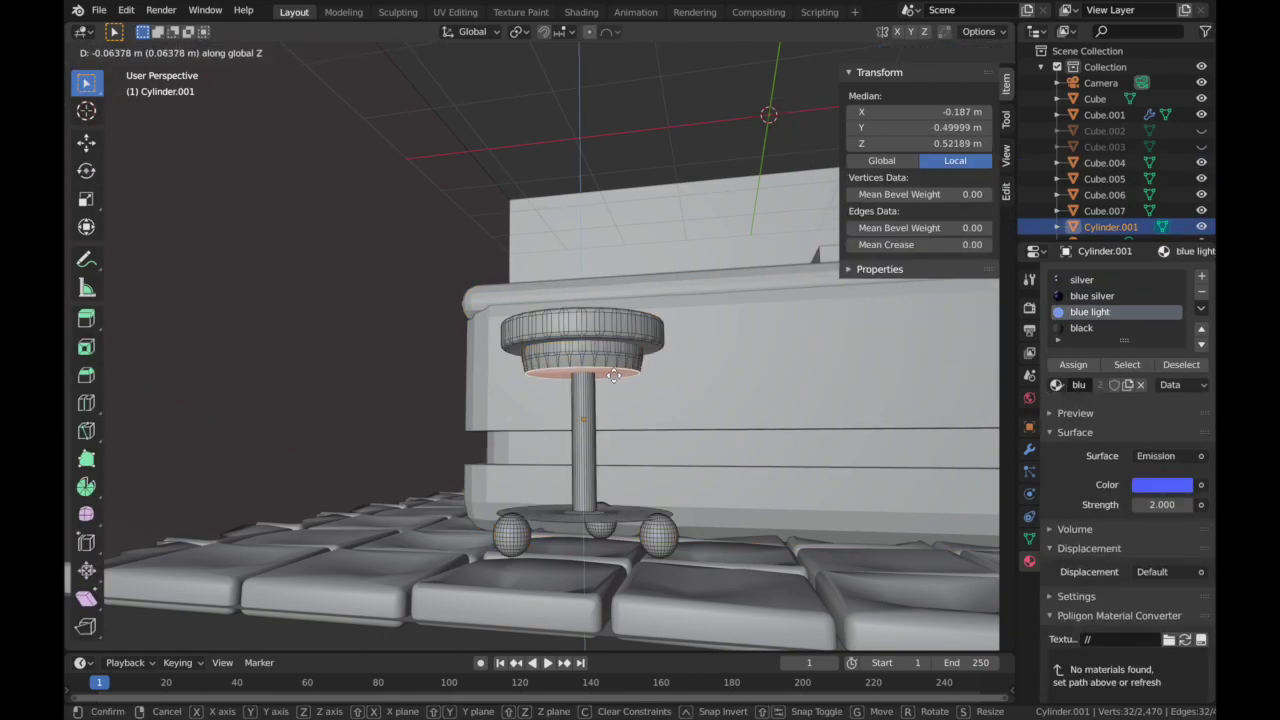
left_click(615, 375)
left_click(118, 51)
left_click(108, 70)
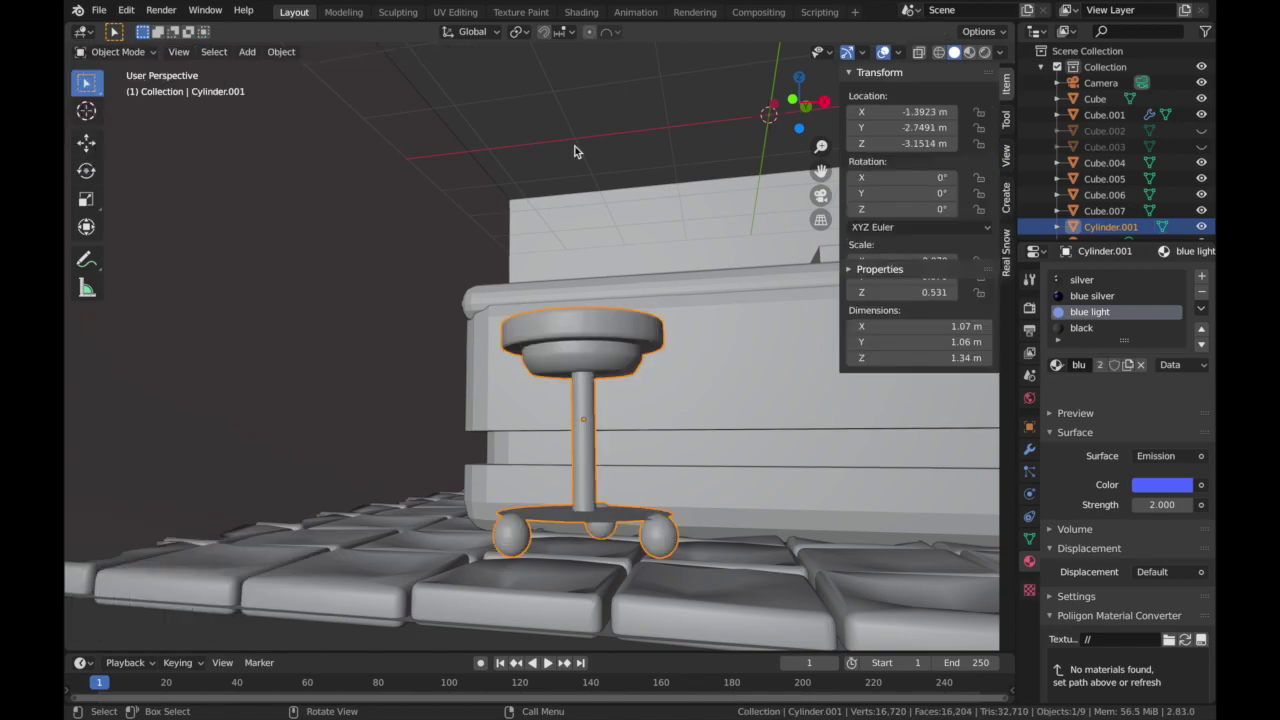
- Check the stool through the camera in material preview and rendered shading
left_click(820, 195)
left_click(969, 52)
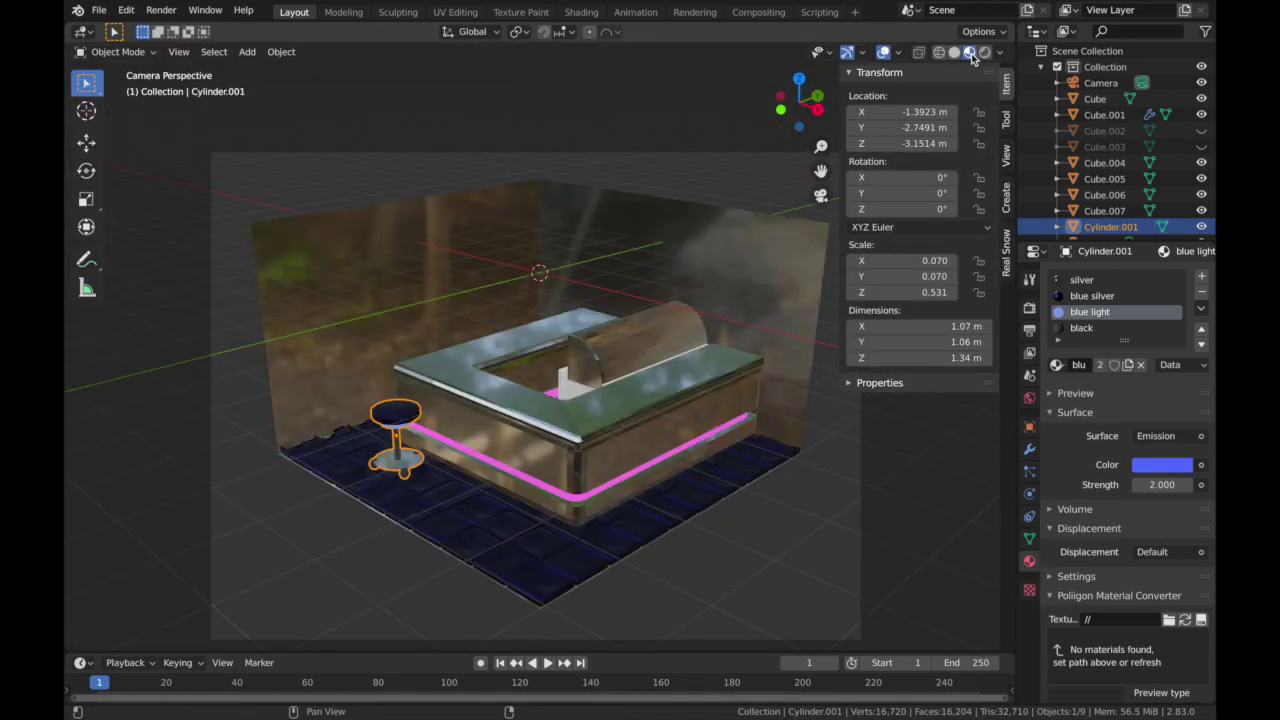
left_click(985, 52)
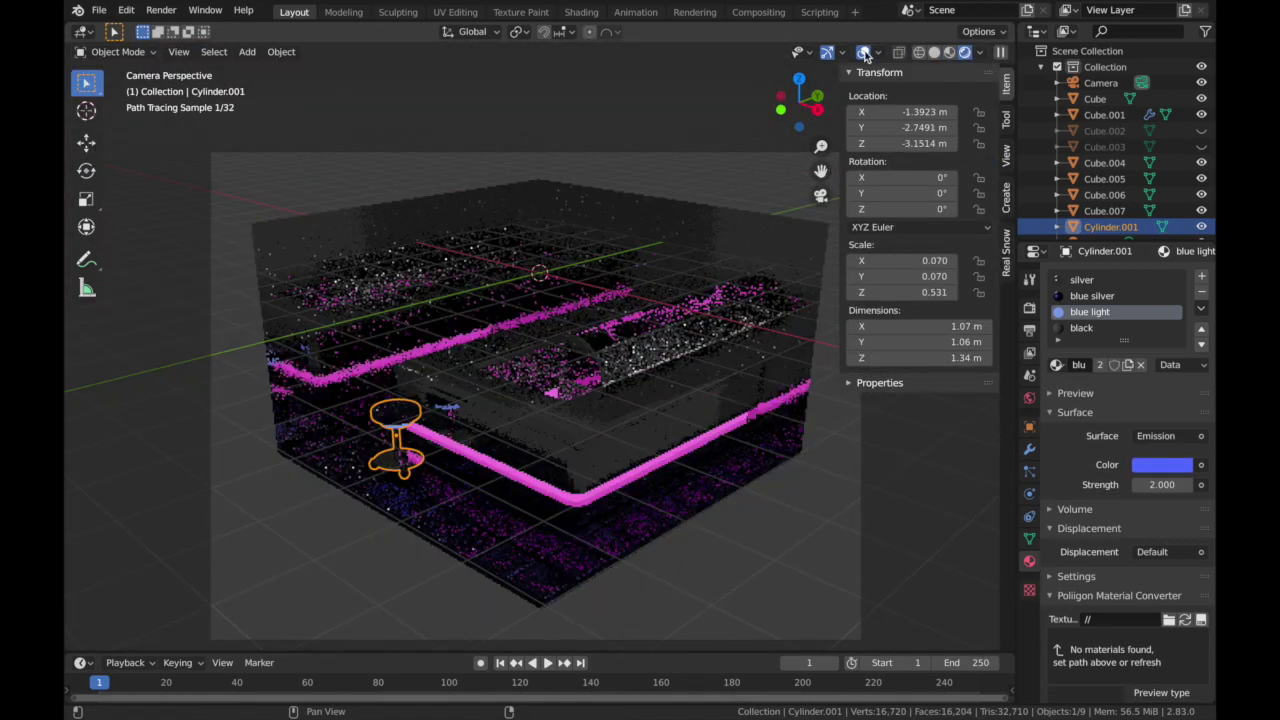
left_click(936, 57)
left_click(401, 413)
left_click(880, 56)
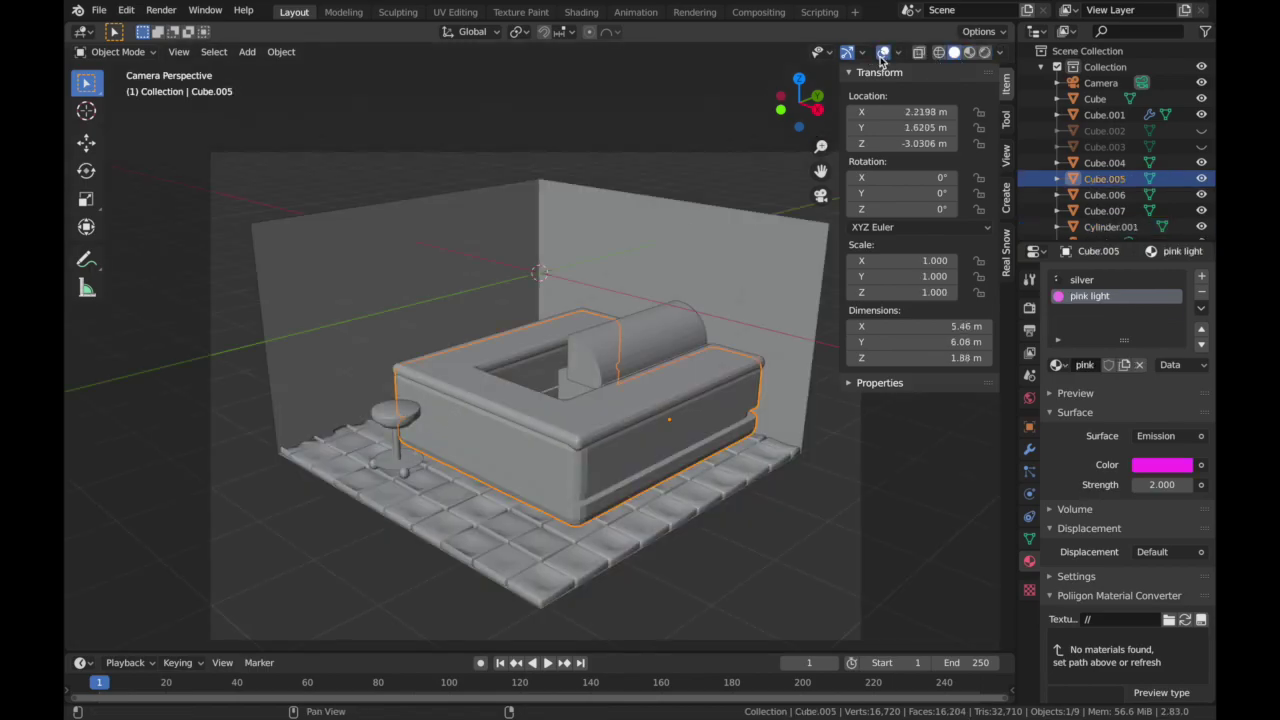
- Duplicate the stool about 1.8 m along X in top view and rotate the copy 110° about Z
left_click(799, 80)
left_click(798, 80)
left_click_drag(821, 171, 711, 0)
left_click(563, 540)
key("shift+d")
key("x")
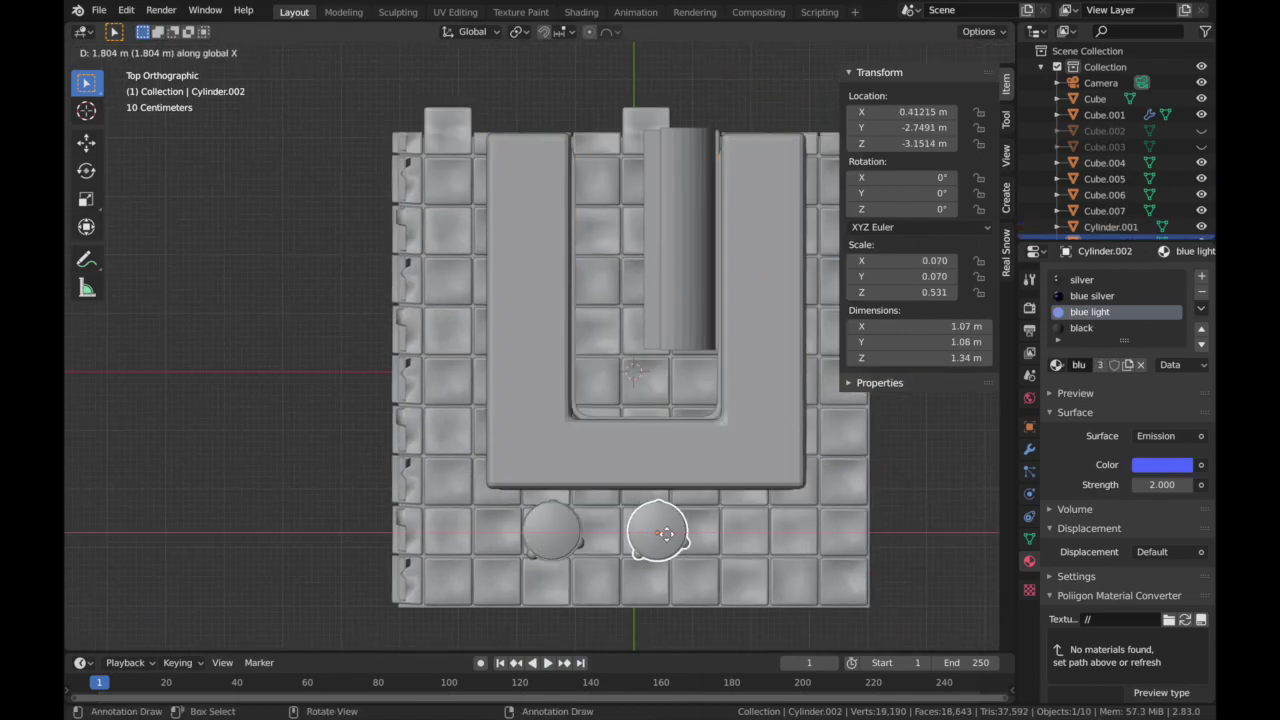
left_click(665, 532)
type("rz110")
key("Return")
- Duplicate the second stool about 1.74 m along X and rotate this third stool about 85.4° around Z
key("shift+d")
key("x")
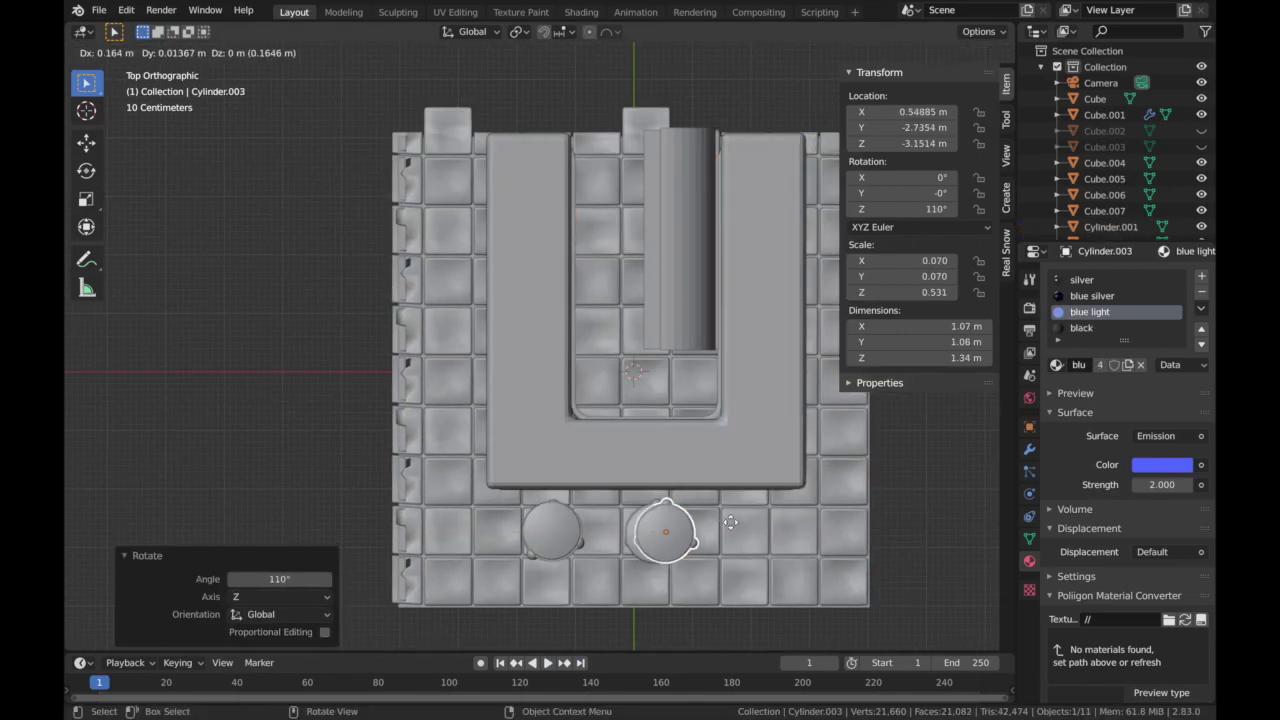
left_click(764, 530)
key("r")
key("z")
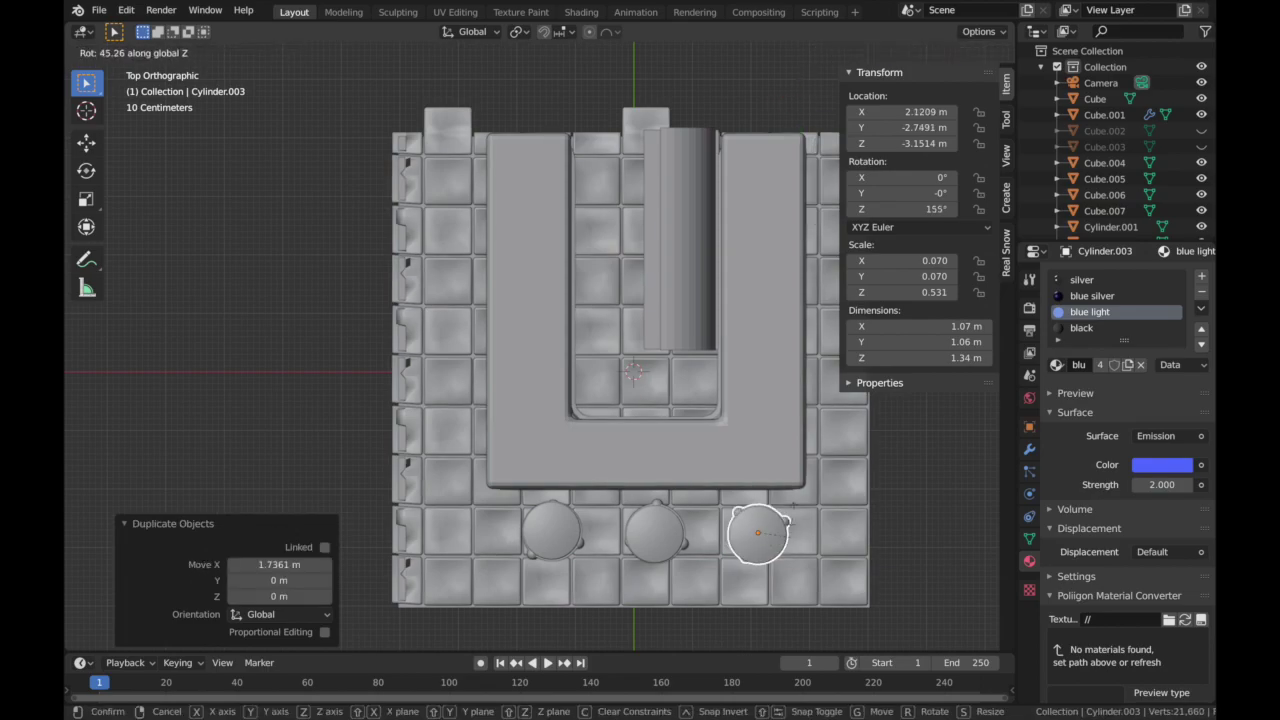
left_click(800, 508)
- Try a fourth stool copy beside the counter at about X 3.50 m, Y -0.97 m, rotated about -36.4° around Z, and undo it
key("shift+d")
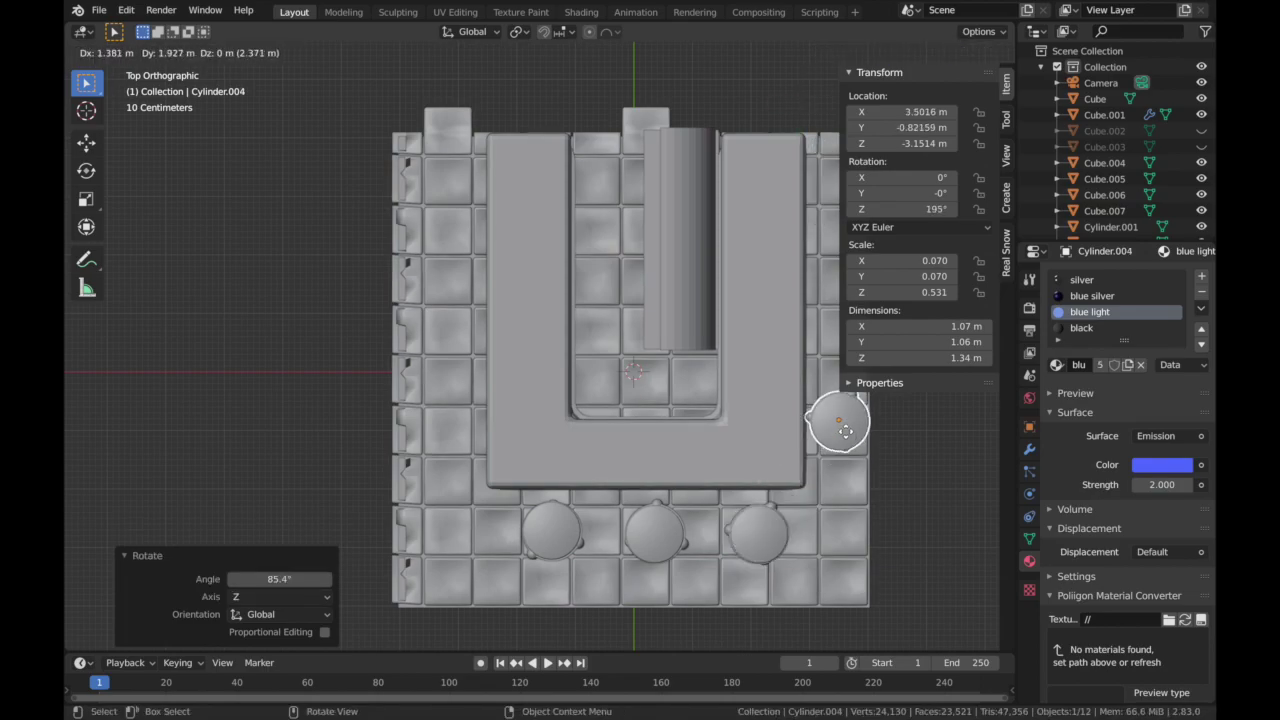
left_click(838, 432)
key("r")
key("z")
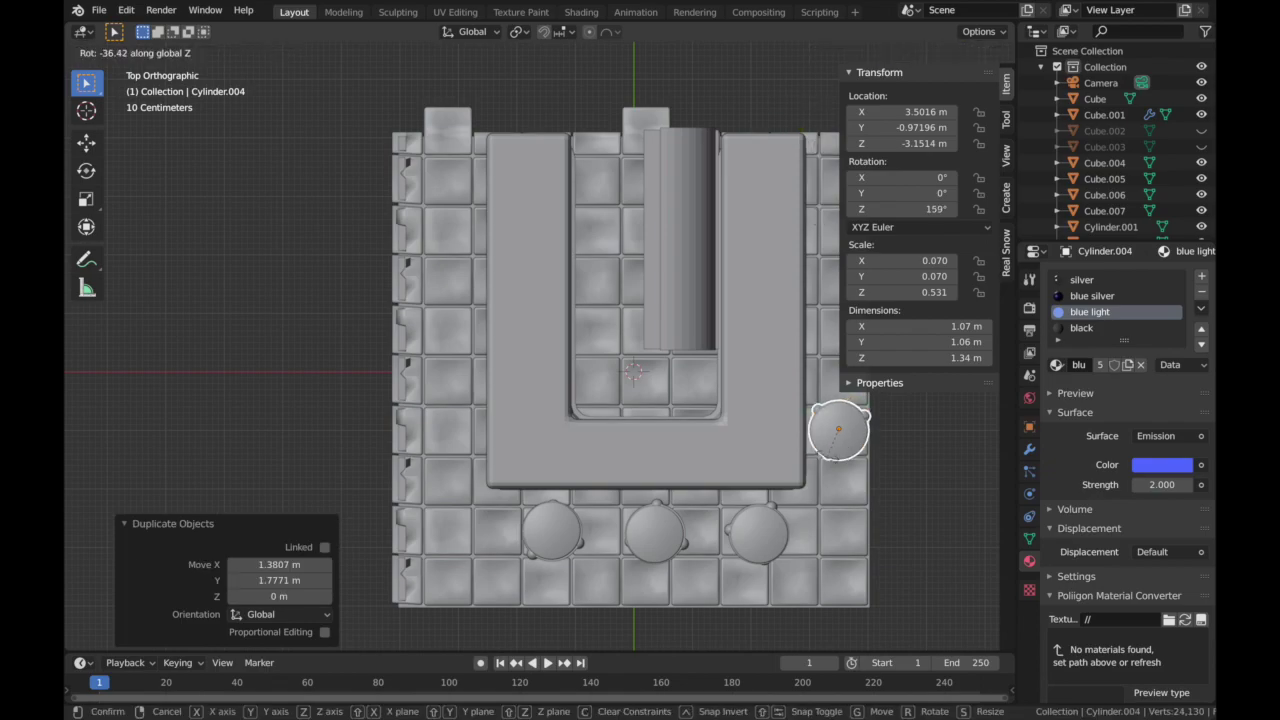
left_click(837, 429)
middle_click_drag(837, 429, 822, 196)
left_click(821, 195)
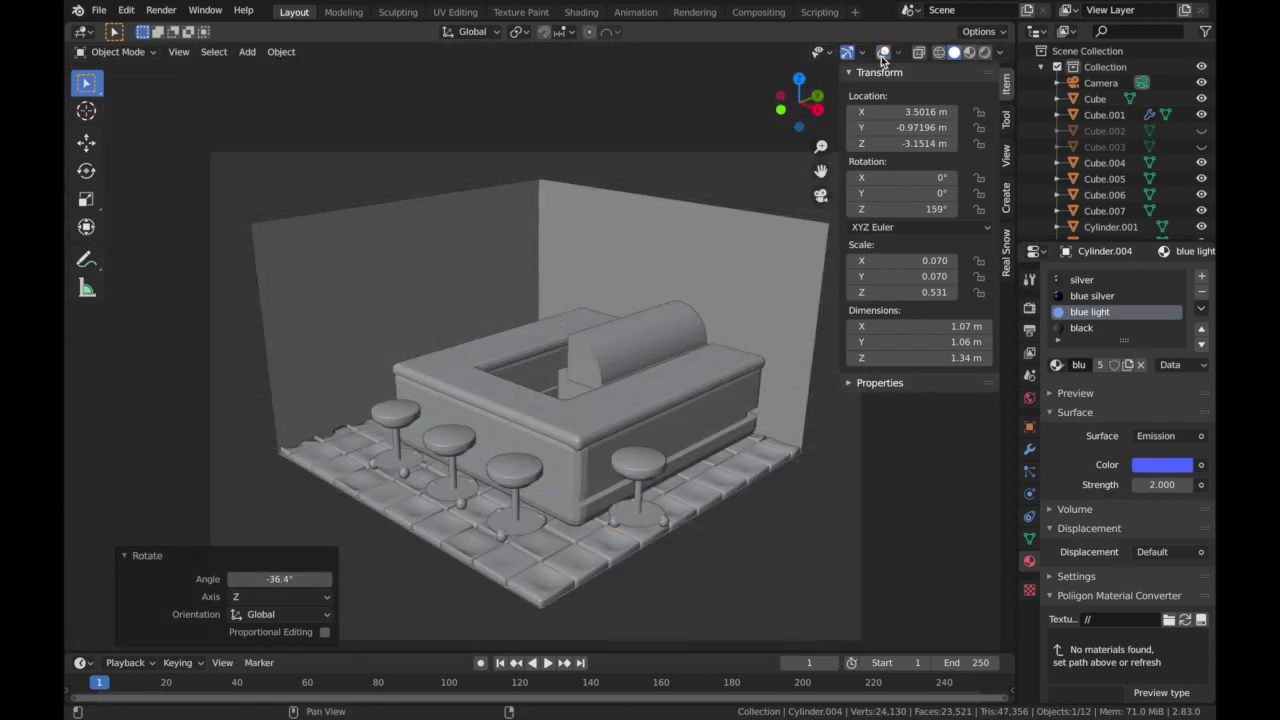
left_click(985, 52)
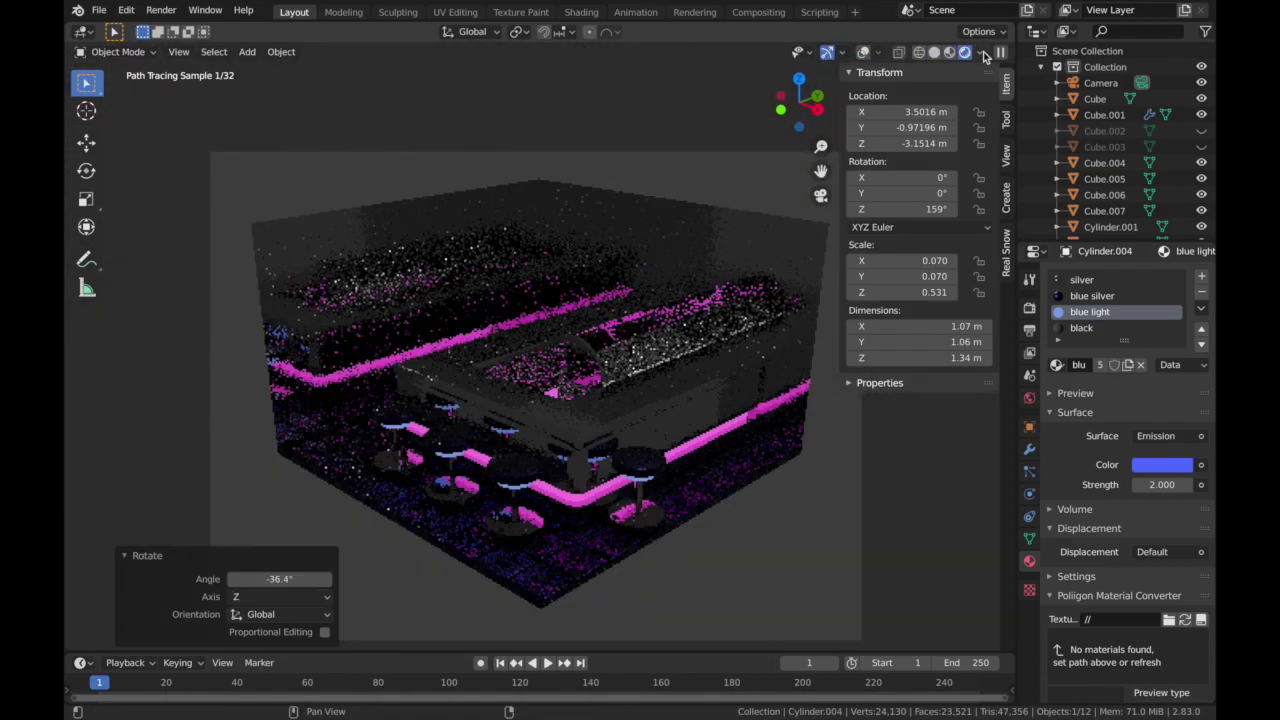
left_click(935, 52)
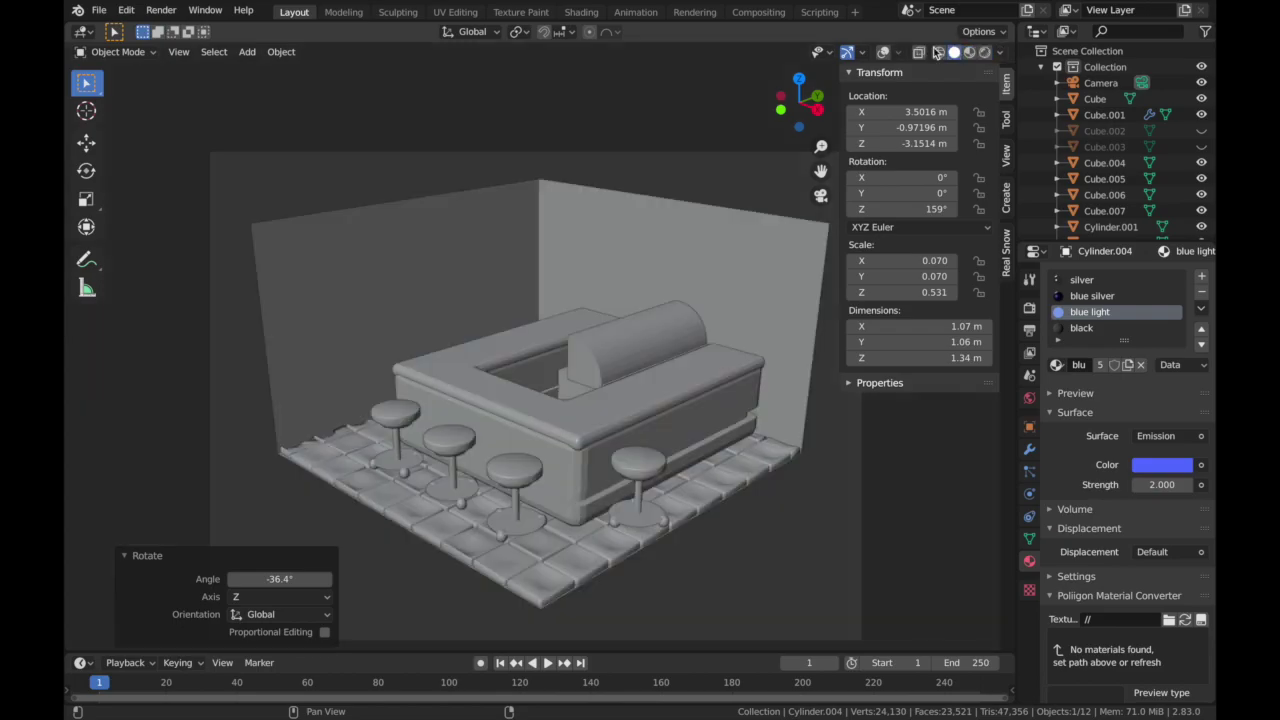
key("ctrl+z")
key("ctrl+z")
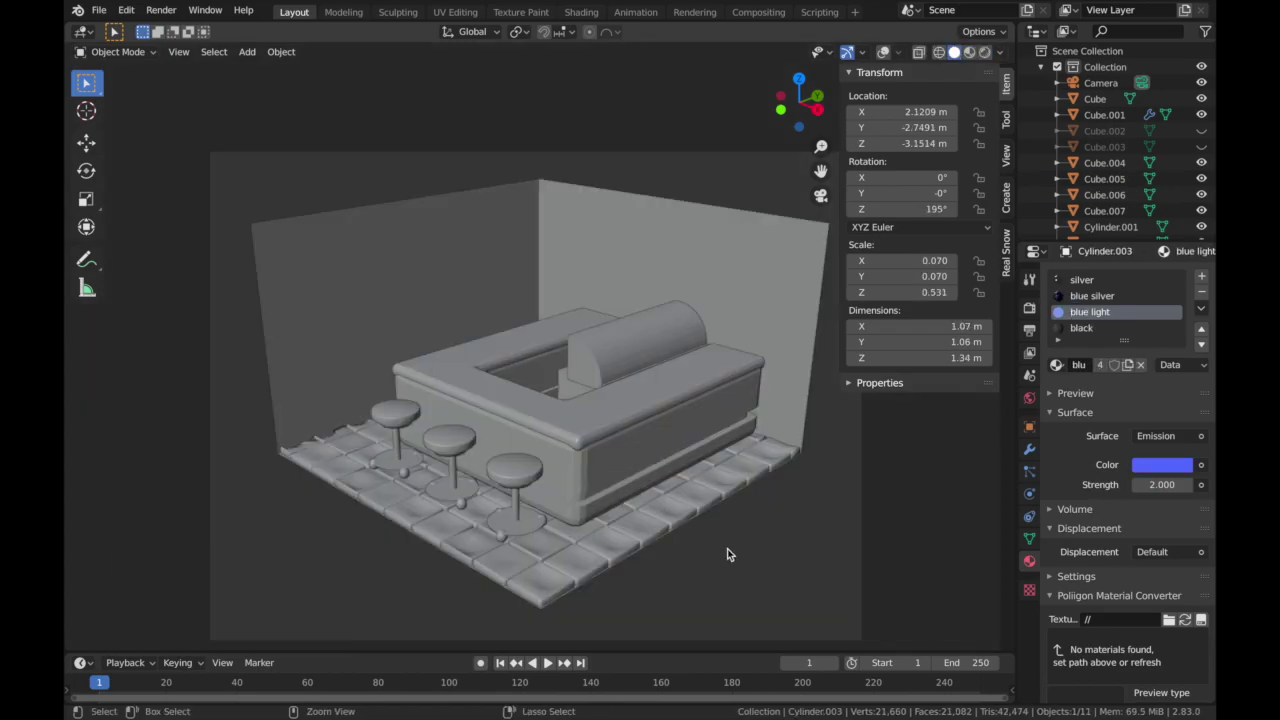
- Undo the stool copies and the joining so the original stool is back as separate parts
key("ctrl+z")
key("ctrl+z")
key("ctrl+z")
key("ctrl+z")
key("ctrl+z")
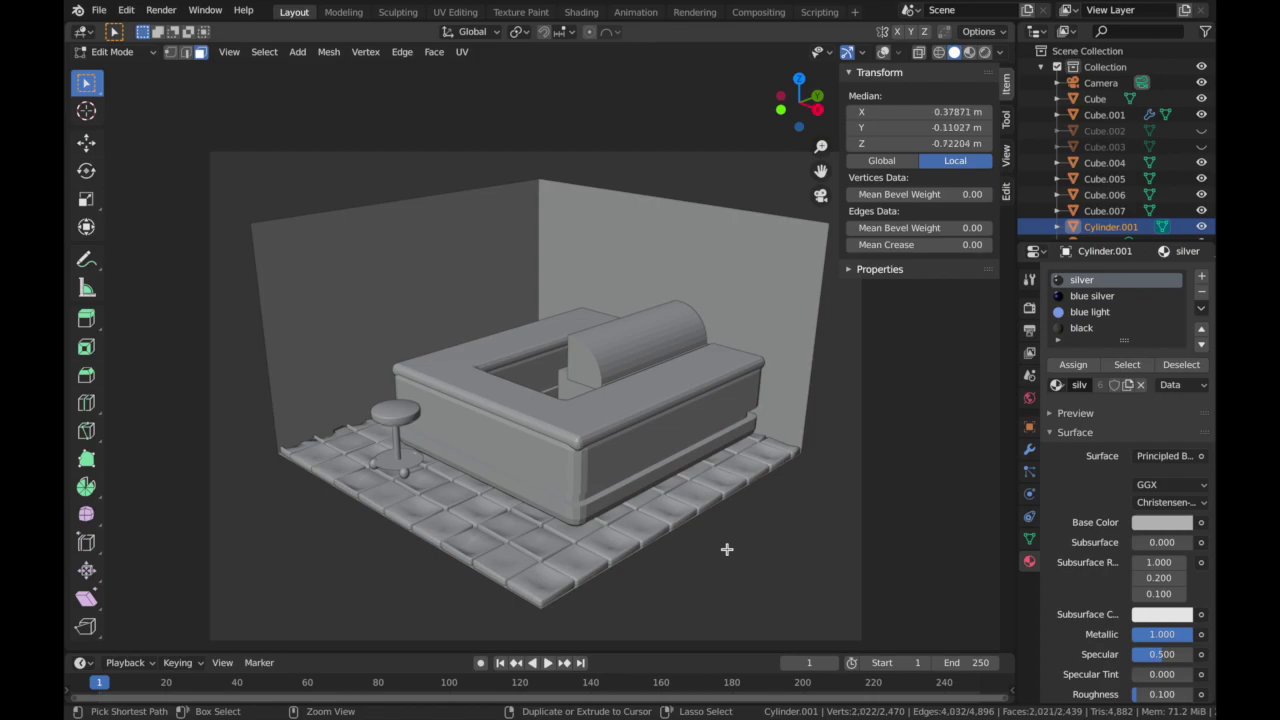
key("ctrl+z")
key("ctrl+z")
key("ctrl+z")
key("ctrl+z")
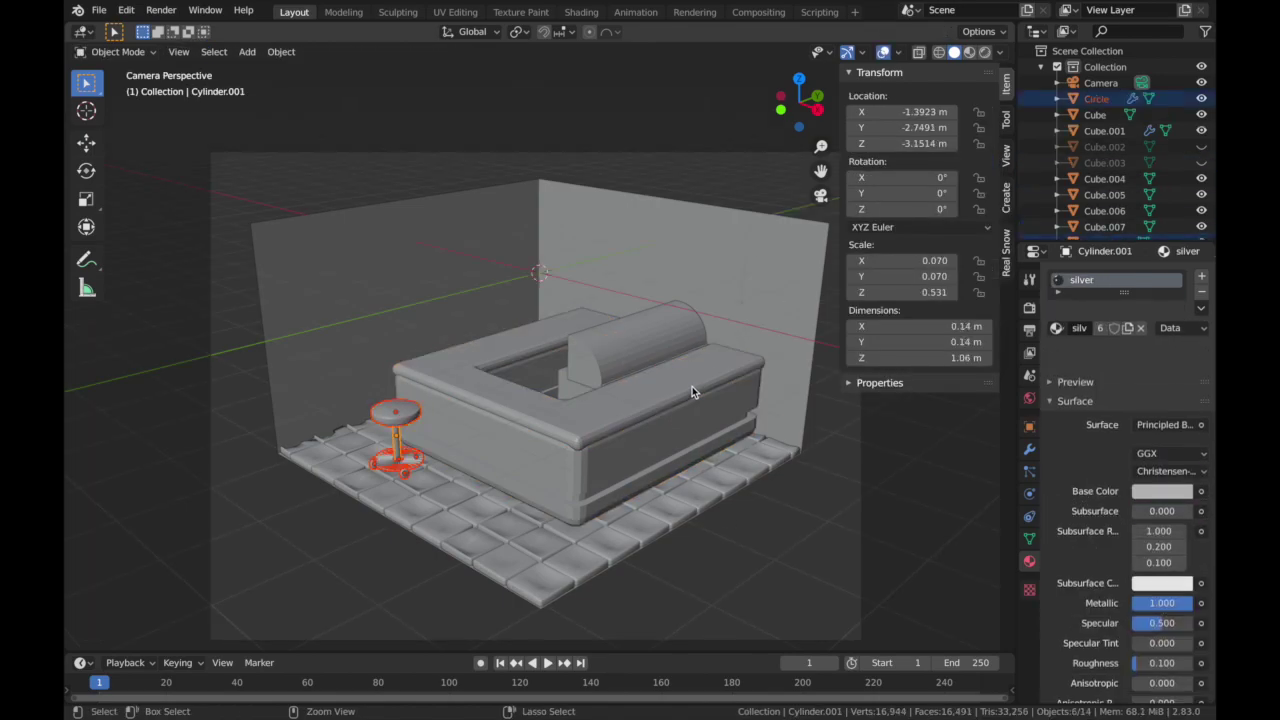
- Apply the modifier on the stool's circular base
middle_click_drag(665, 468, 411, 467)
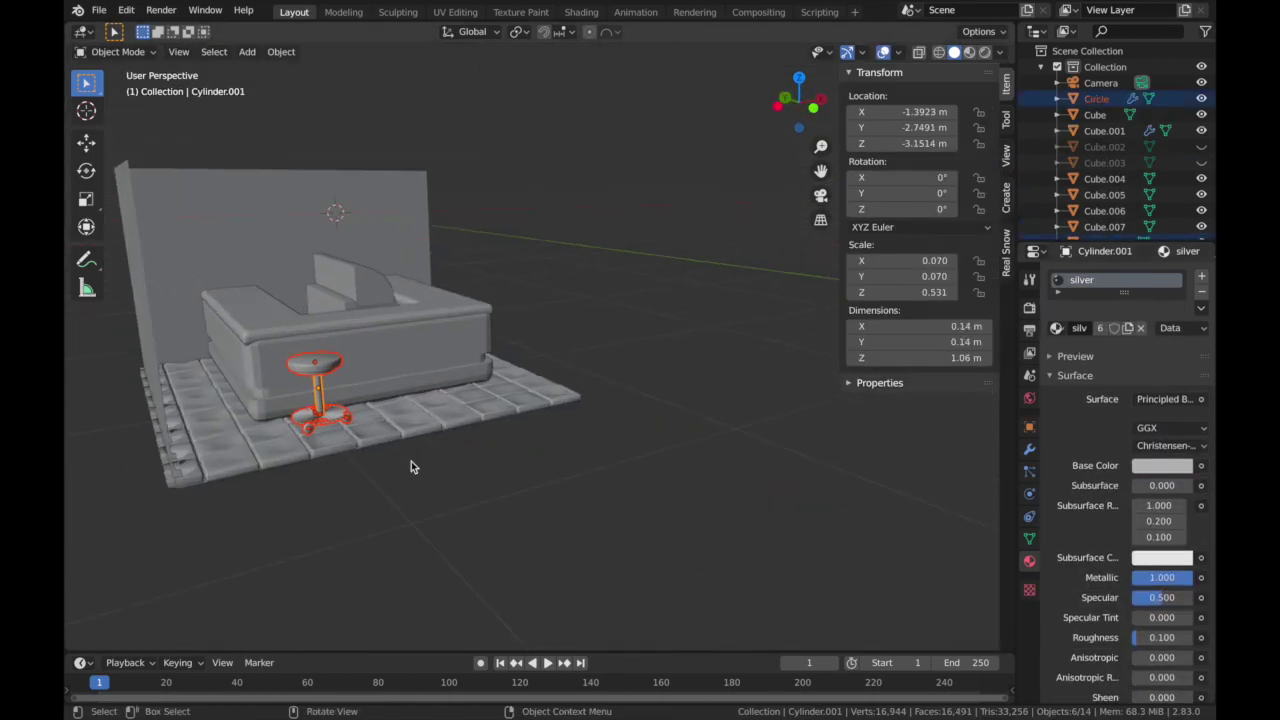
scroll(411, 467, "up", 1)
left_click_drag(820, 171, 916, 179)
left_click(455, 441)
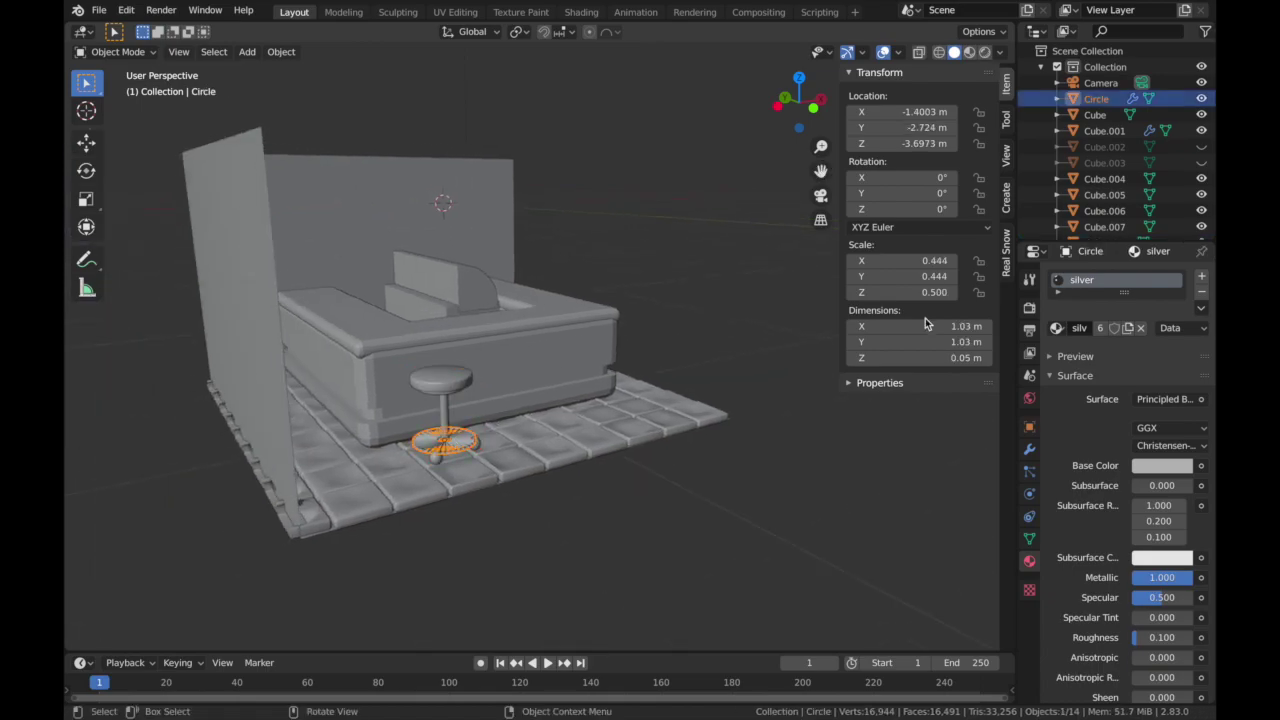
left_click(1029, 449)
left_click(1092, 326)
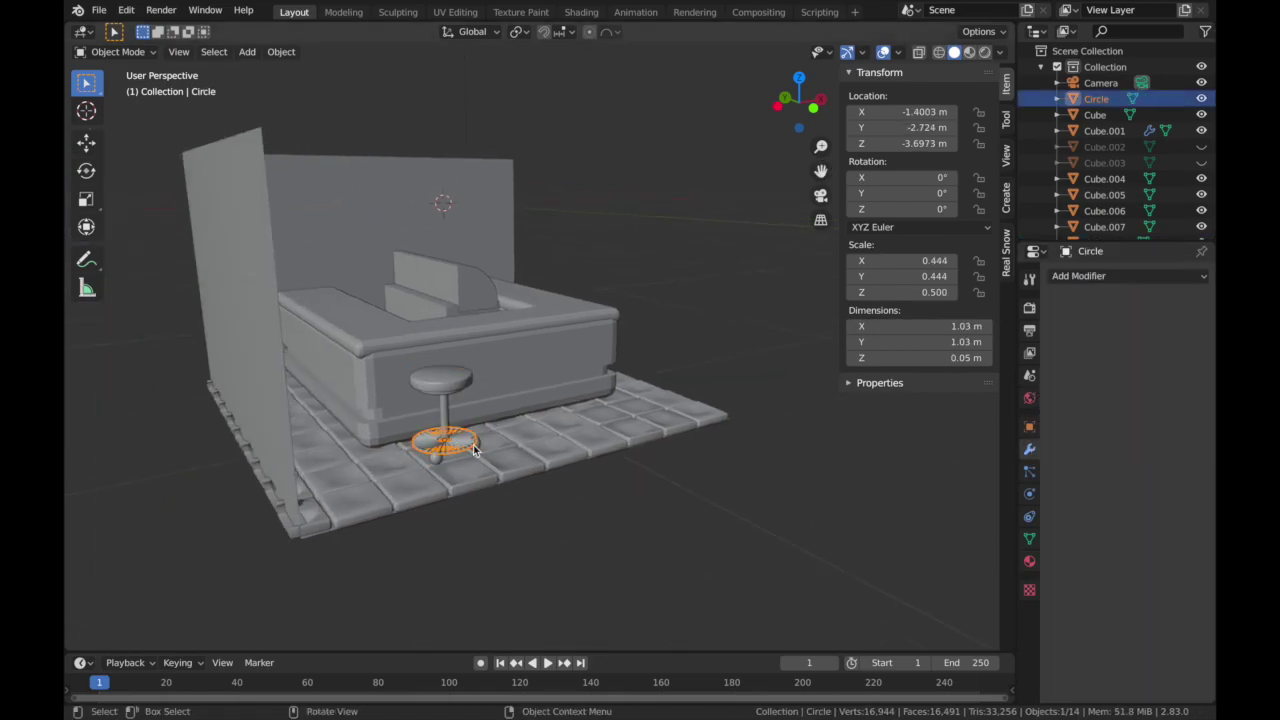
- Select the stool's wheels, base, post and seat and join them into a single object
left_click(437, 462, "shift")
left_click(445, 418, "shift")
middle_click_drag(445, 405, 431, 383)
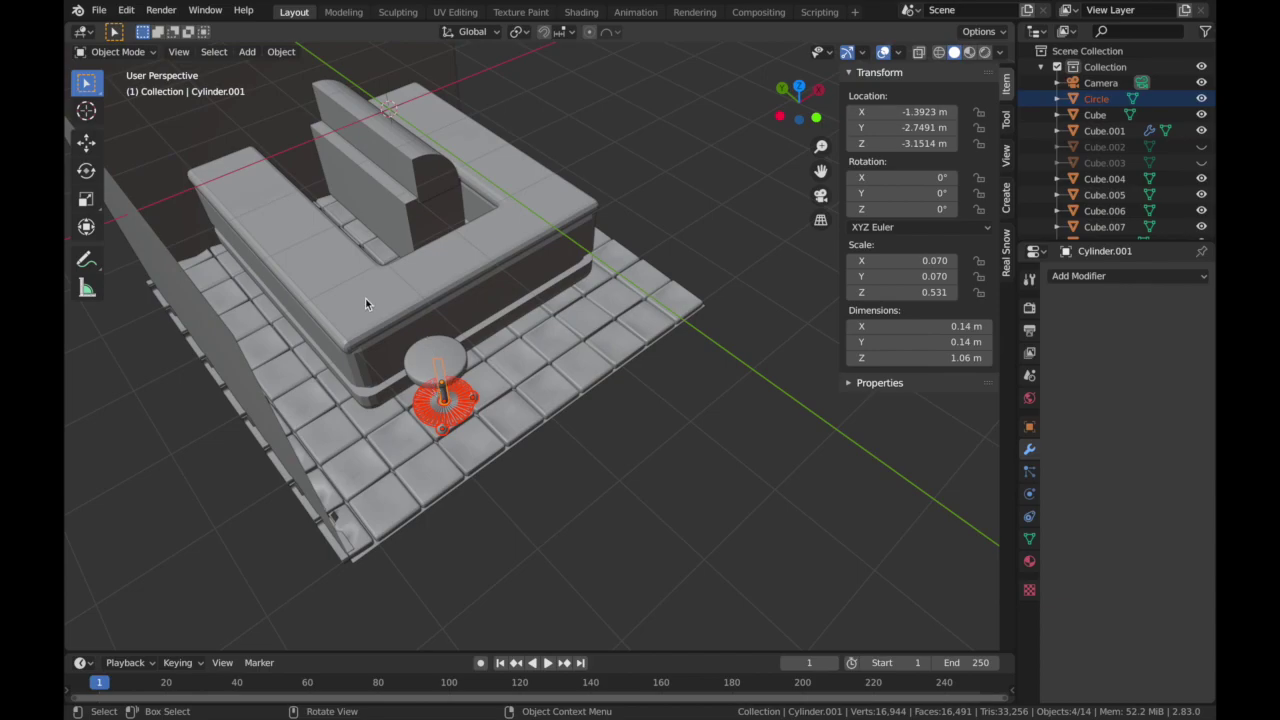
left_click(792, 87)
left_click(464, 244, "shift")
left_click(464, 244, "shift")
middle_click_drag(464, 244, 527, 226)
key("ctrl+j")
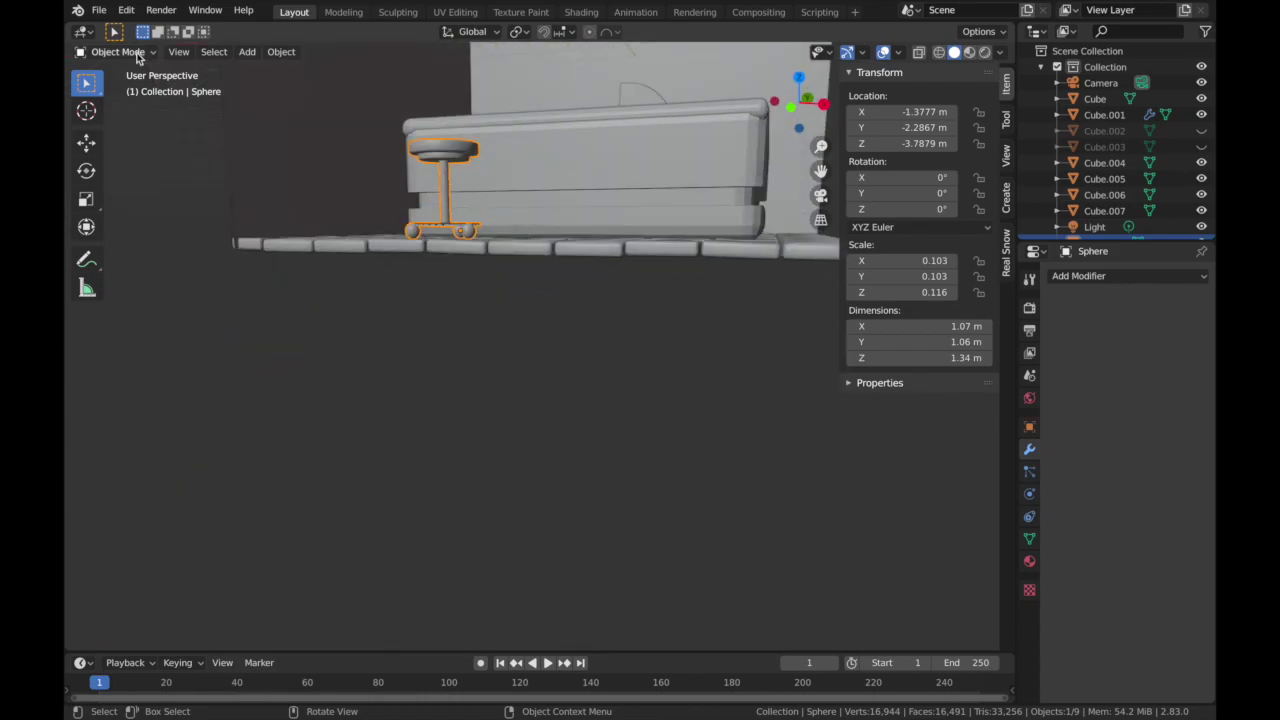
- Move the seat's underside face down about 0.105 m along Z and scale it slightly in Edit Mode
key("Tab")
key("alt+a")
middle_click_drag(428, 205, 429, 163)
left_click(436, 144)
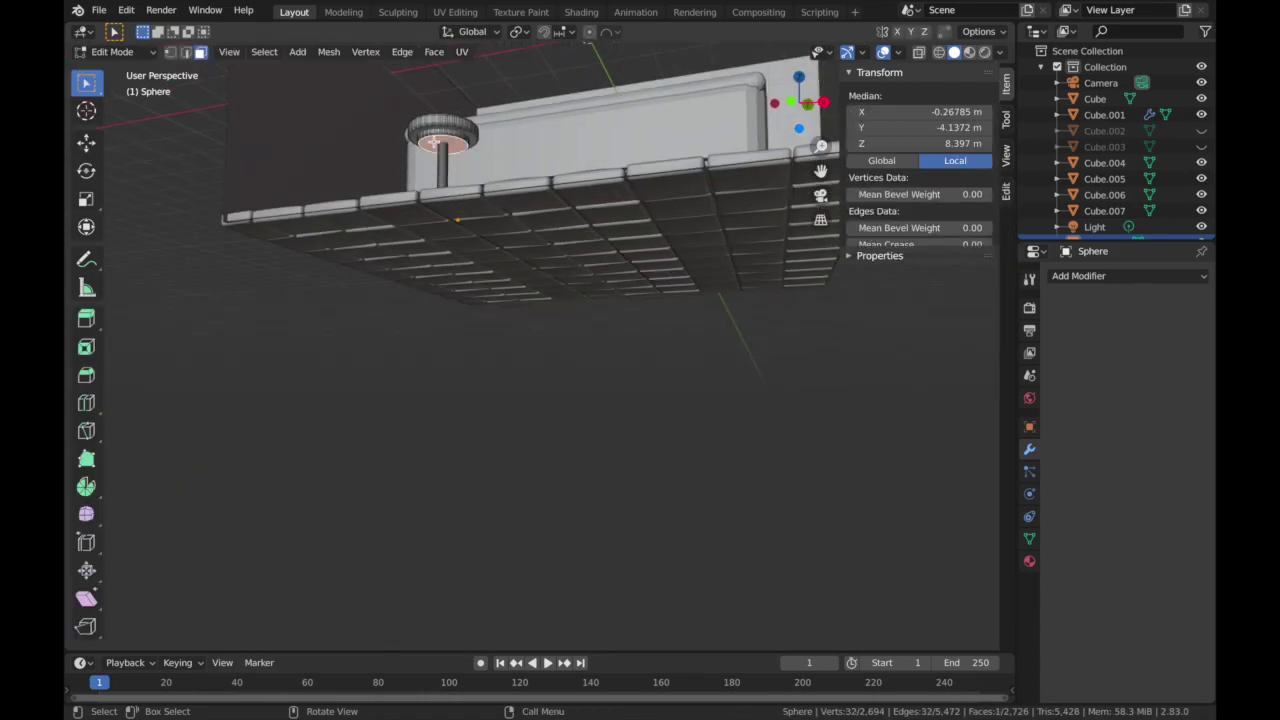
key("g")
key("z")
left_click(436, 149)
key("s")
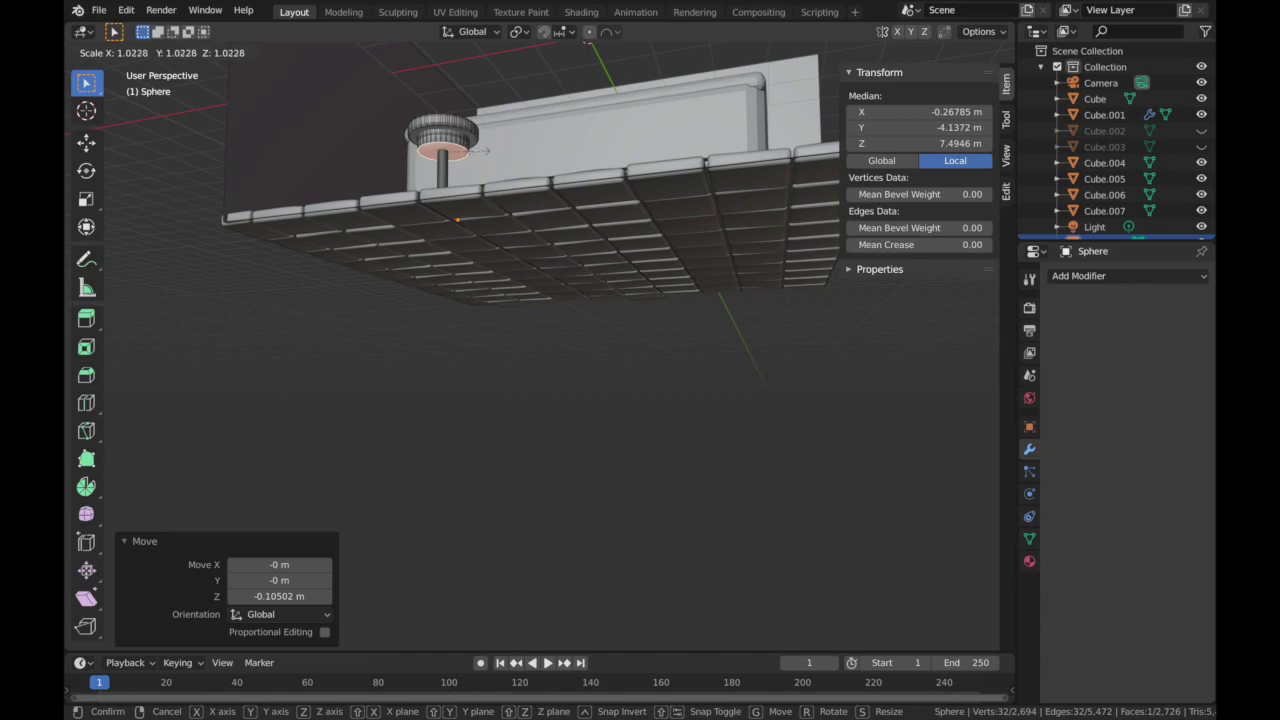
left_click(479, 151)
middle_click_drag(479, 151, 478, 220)
left_click(146, 54)
left_click(118, 70)
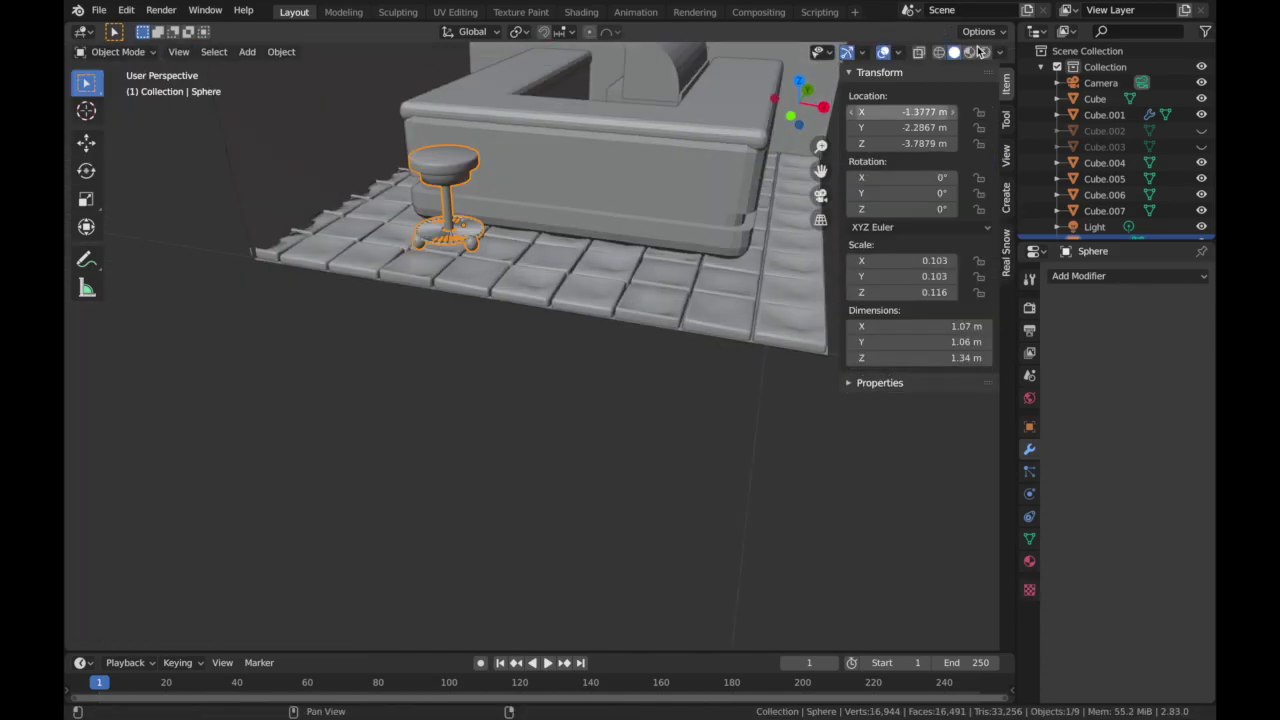
left_click(965, 52)
left_click(934, 52)
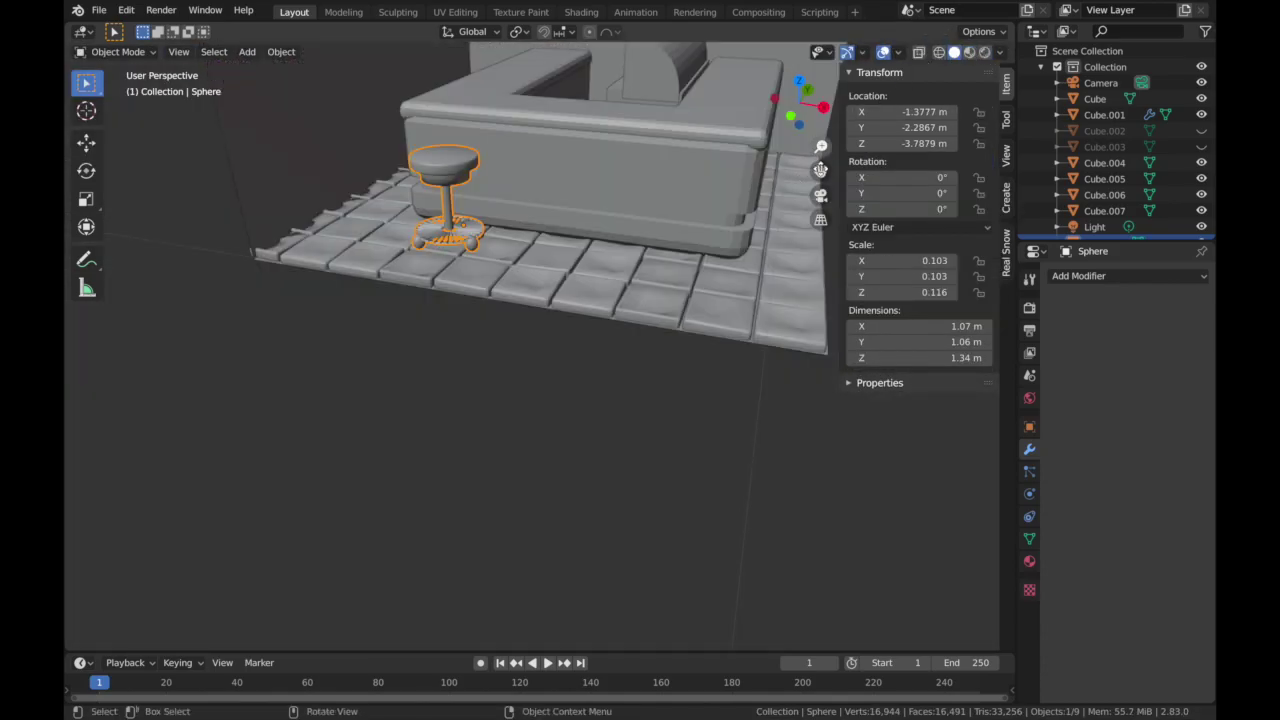
- Duplicate the stool in top view, rotate the copy to 55.9° around Z and place it about 1.28 m along X from the original
left_click(799, 79)
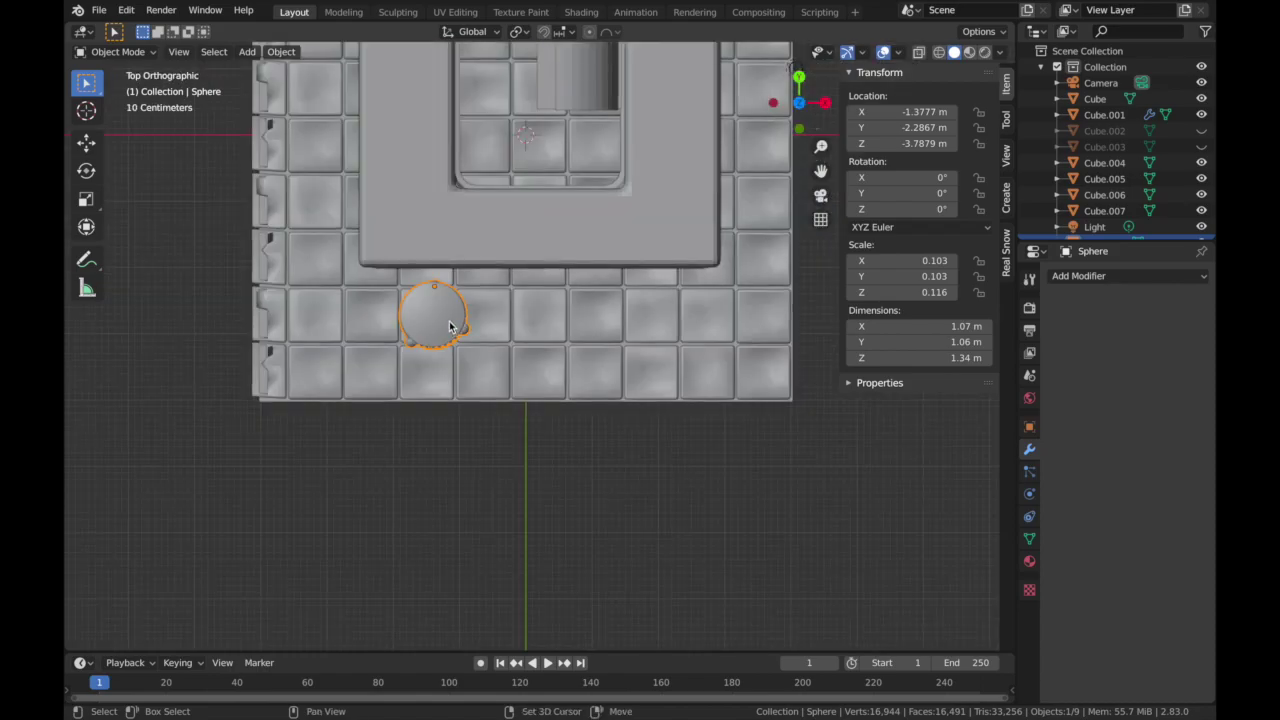
key("shift+d")
left_click(565, 319)
key("r")
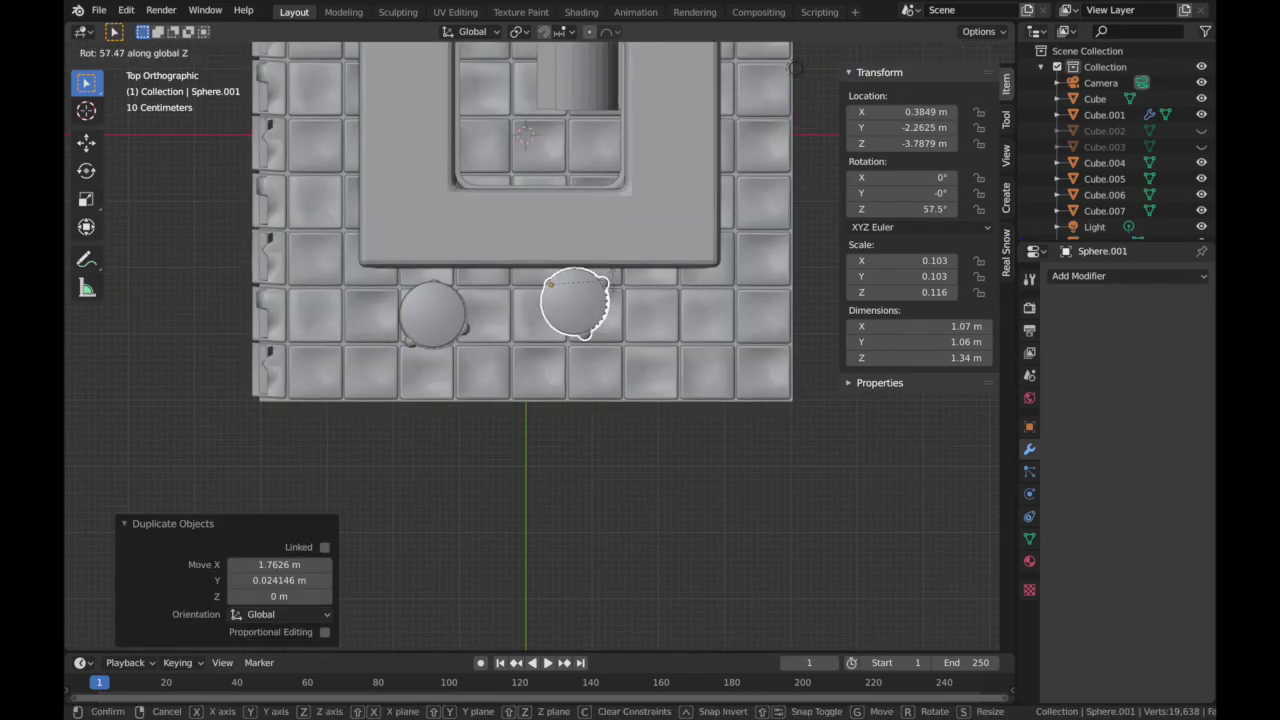
left_click(563, 300)
key("g")
left_click(546, 316)
- Duplicate the second stool along the counter, rotate the copy 43.3° around Z and place it at about X 1.48 m, Y -2.84 m
key("shift+d")
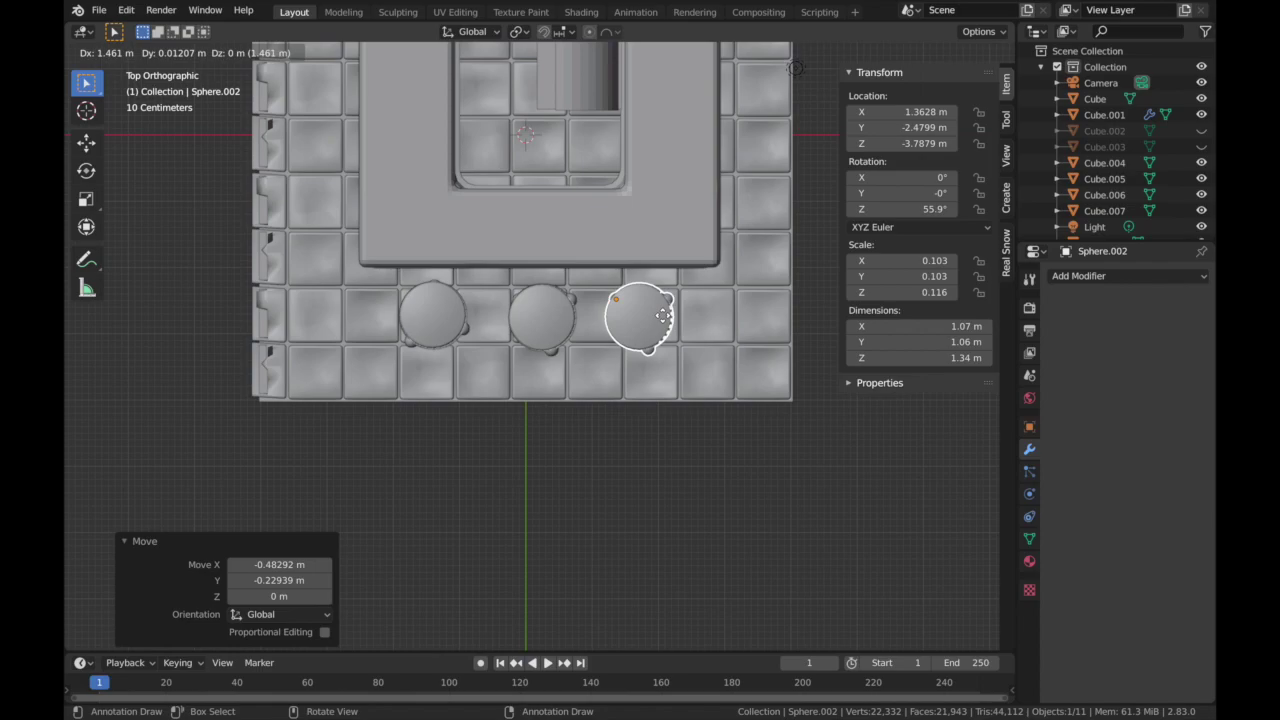
left_click(674, 330)
key("r")
left_click(662, 300)
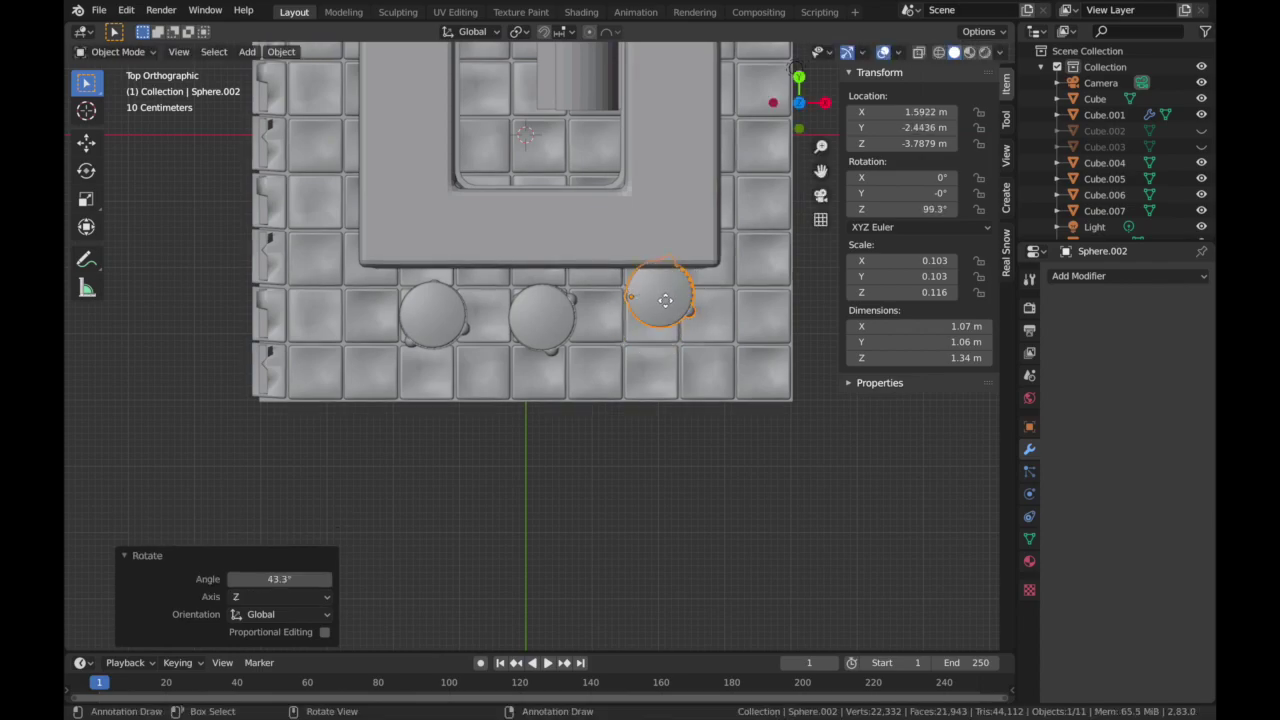
key("g")
left_click(661, 318)
- Duplicate the third stool to the counter's adjacent side at about X 3.25 m, Y -1.49 m, rotated to 148° around Z
key("shift+d")
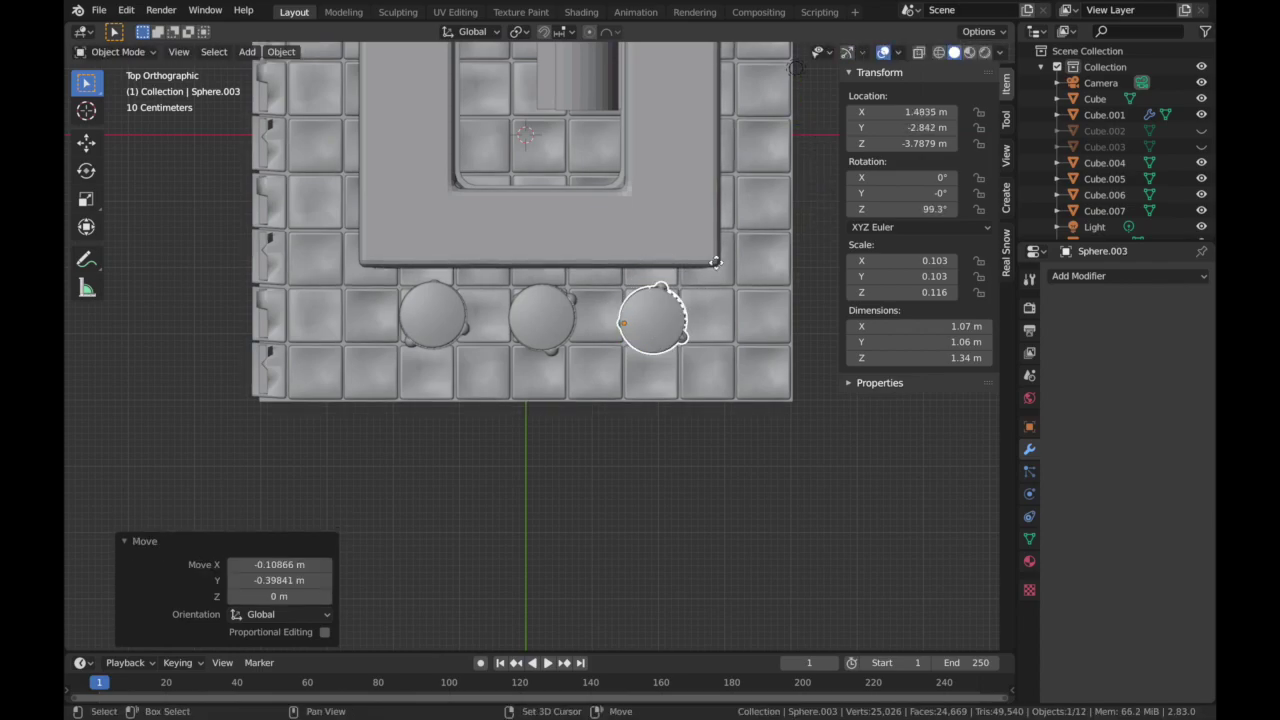
left_click(757, 215)
key("r")
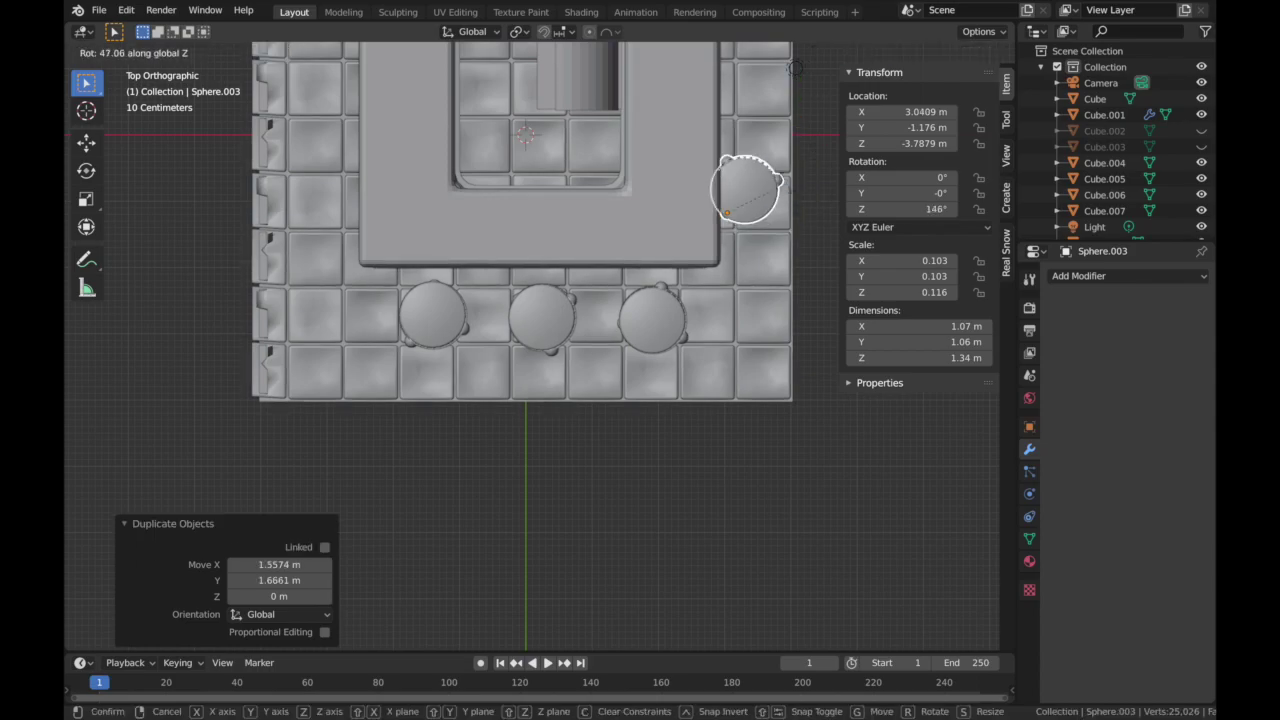
left_click(760, 190)
key("g")
left_click(773, 205)
- Check the four stools through the camera in rendered shading without overlays
key("KP_0")
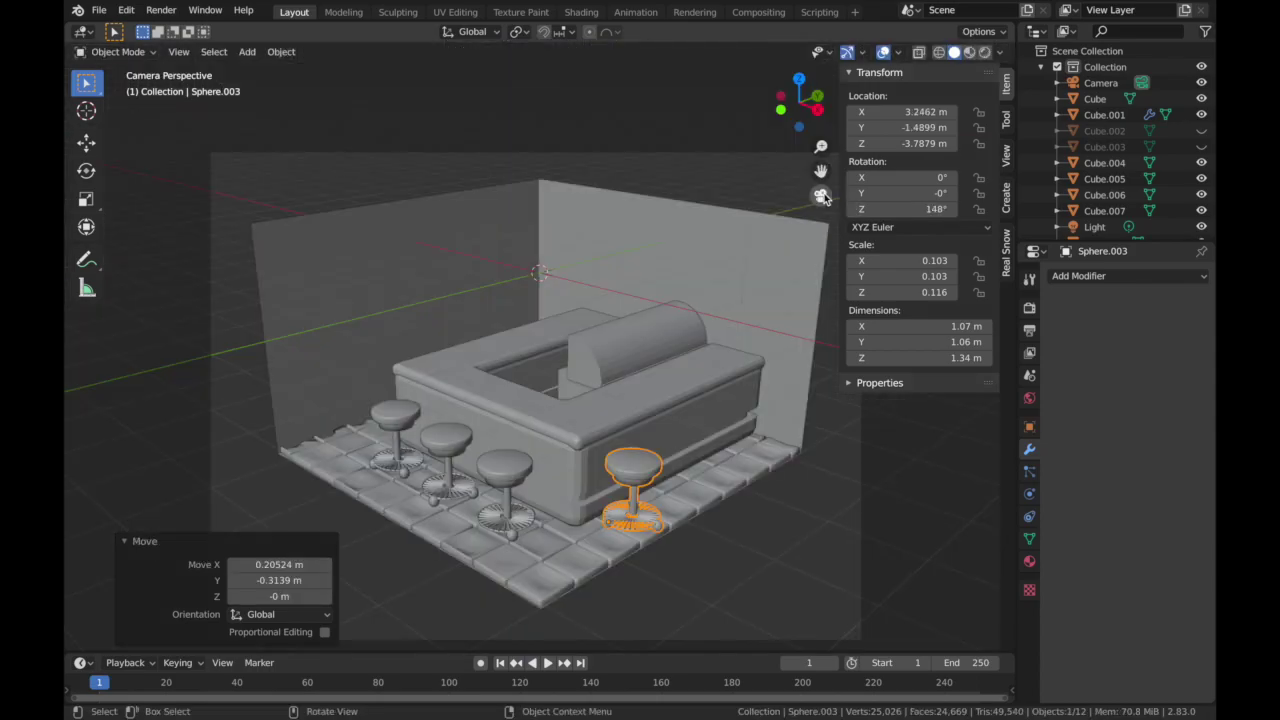
left_click(884, 52)
left_click(985, 53)
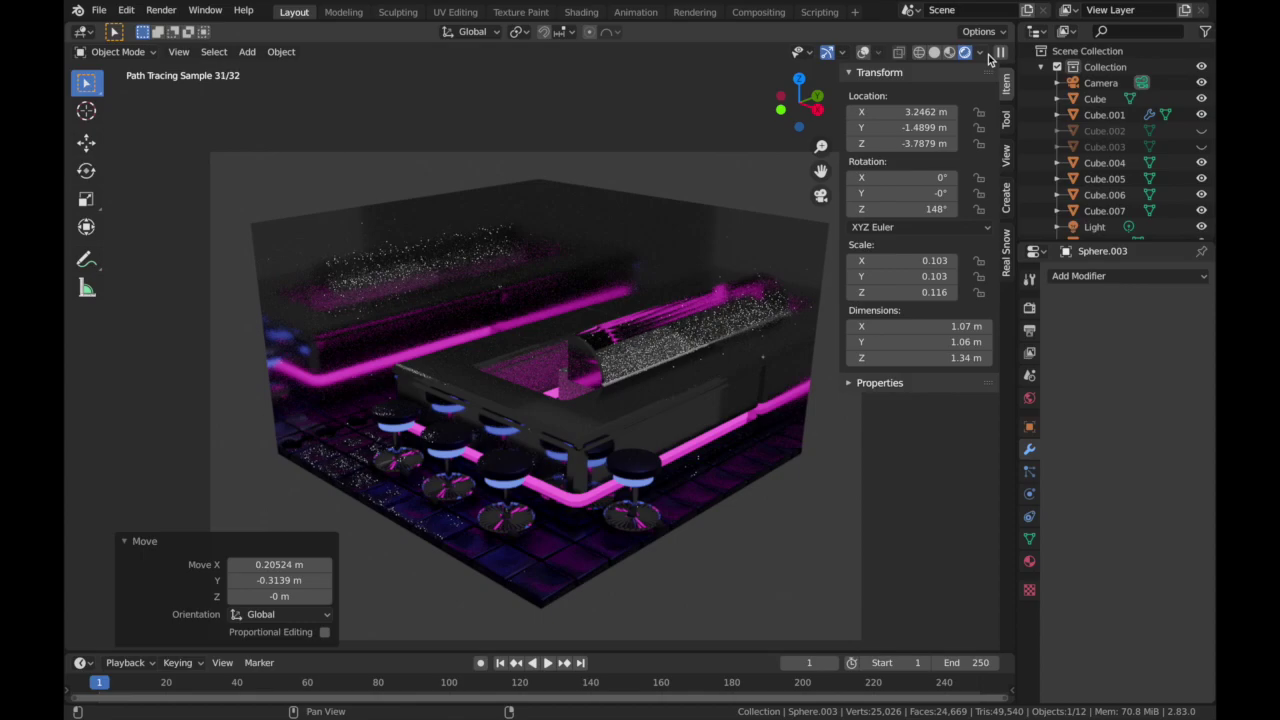
left_click(935, 53)
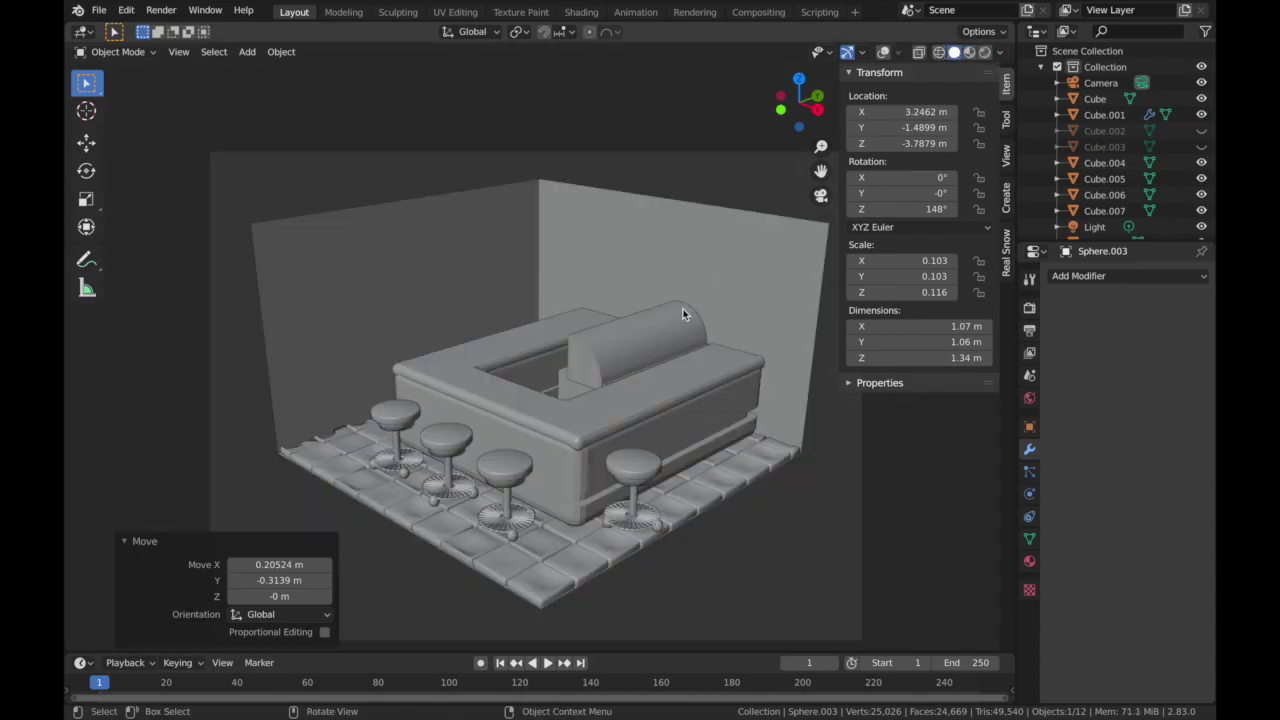
- Shade the curved glass case smooth and check it in rendered shading
left_click(683, 312)
left_click(883, 52)
right_click(651, 350)
left_click(650, 346)
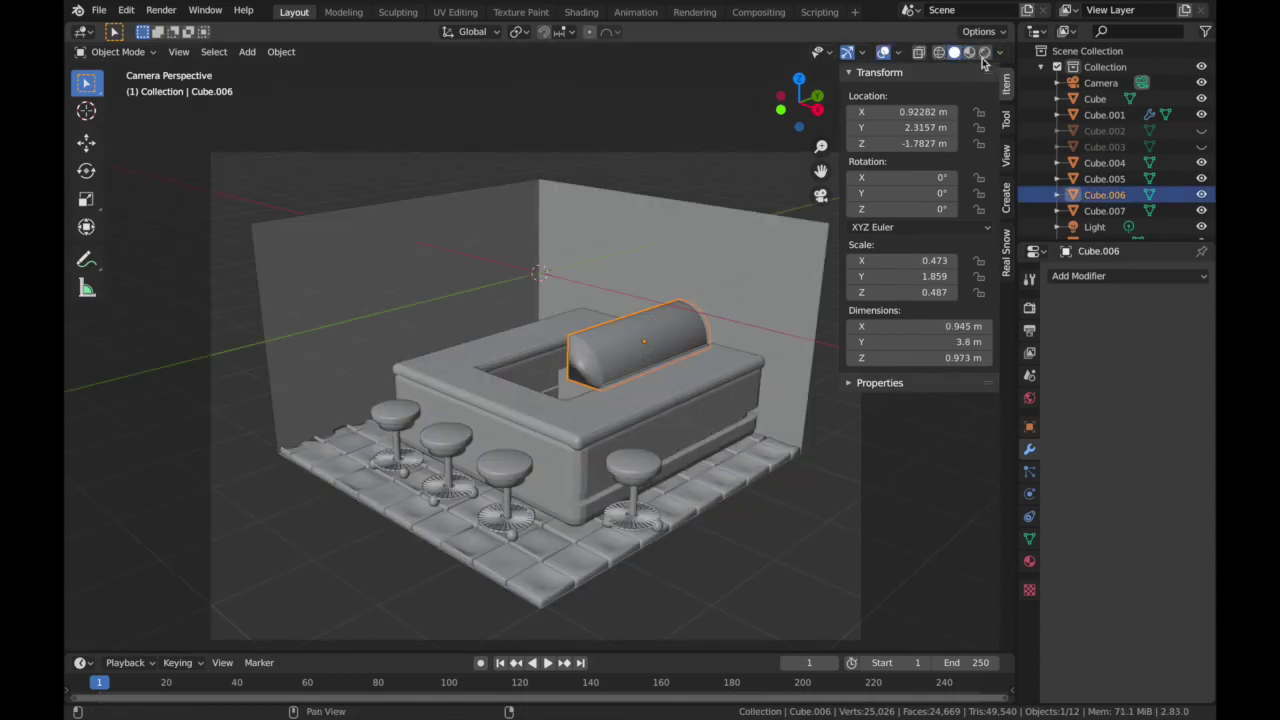
left_click(985, 52)
left_click(865, 52)
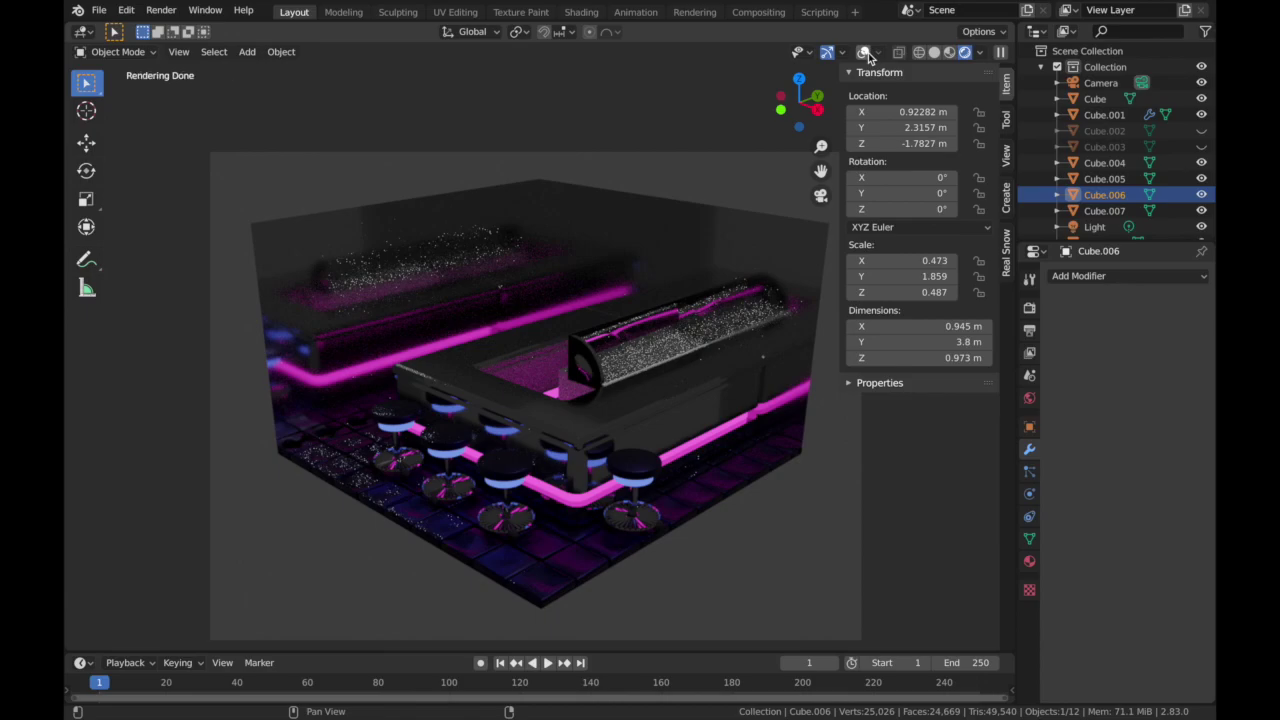
left_click(938, 53)
- Extrude all faces of the room shell along their normals with an offset of -0.129 m to thicken the walls and floor
left_click(569, 244)
left_click(140, 52)
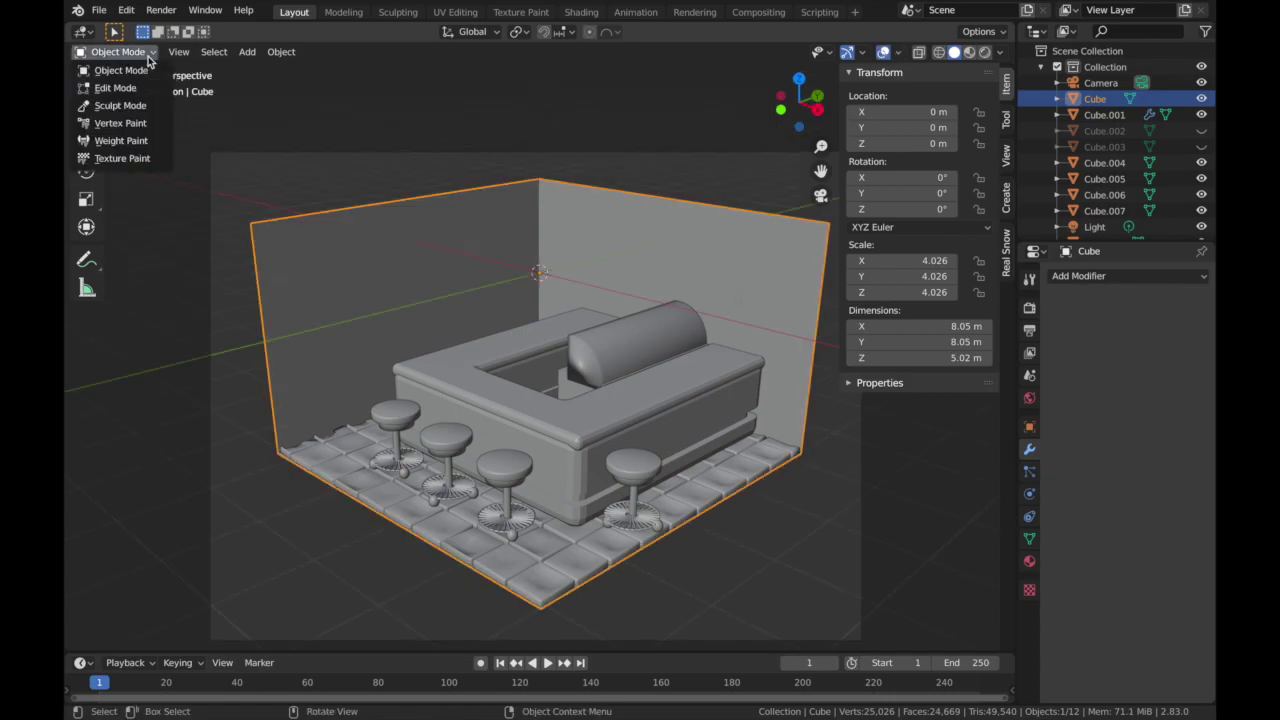
left_click(136, 88)
scroll(655, 334, "down", 1)
key("a")
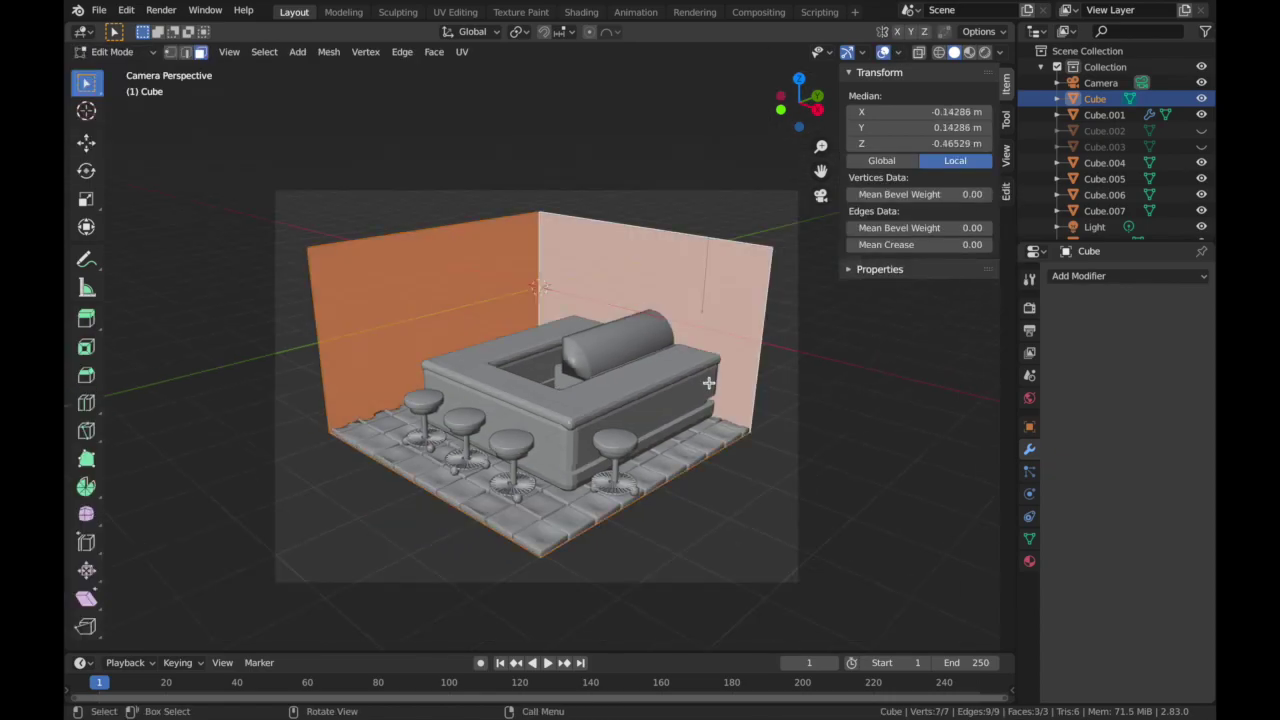
key("alt+e")
left_click(745, 465)
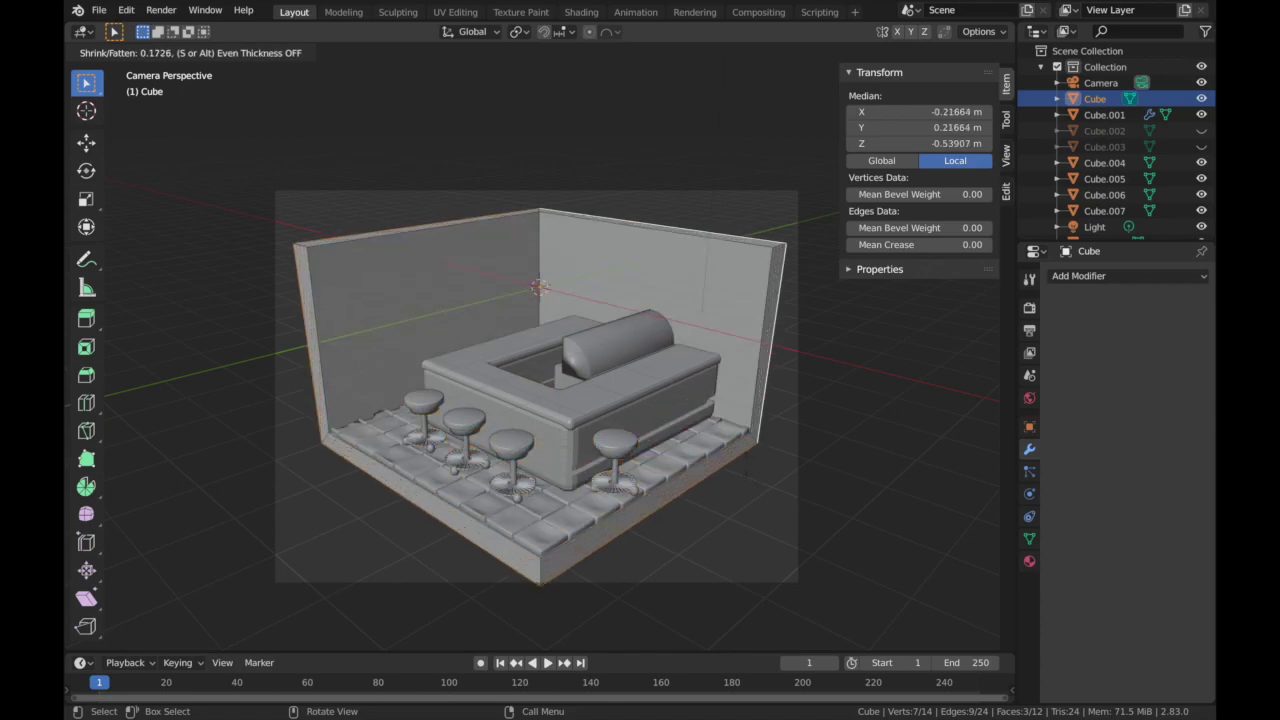
left_click(746, 469)
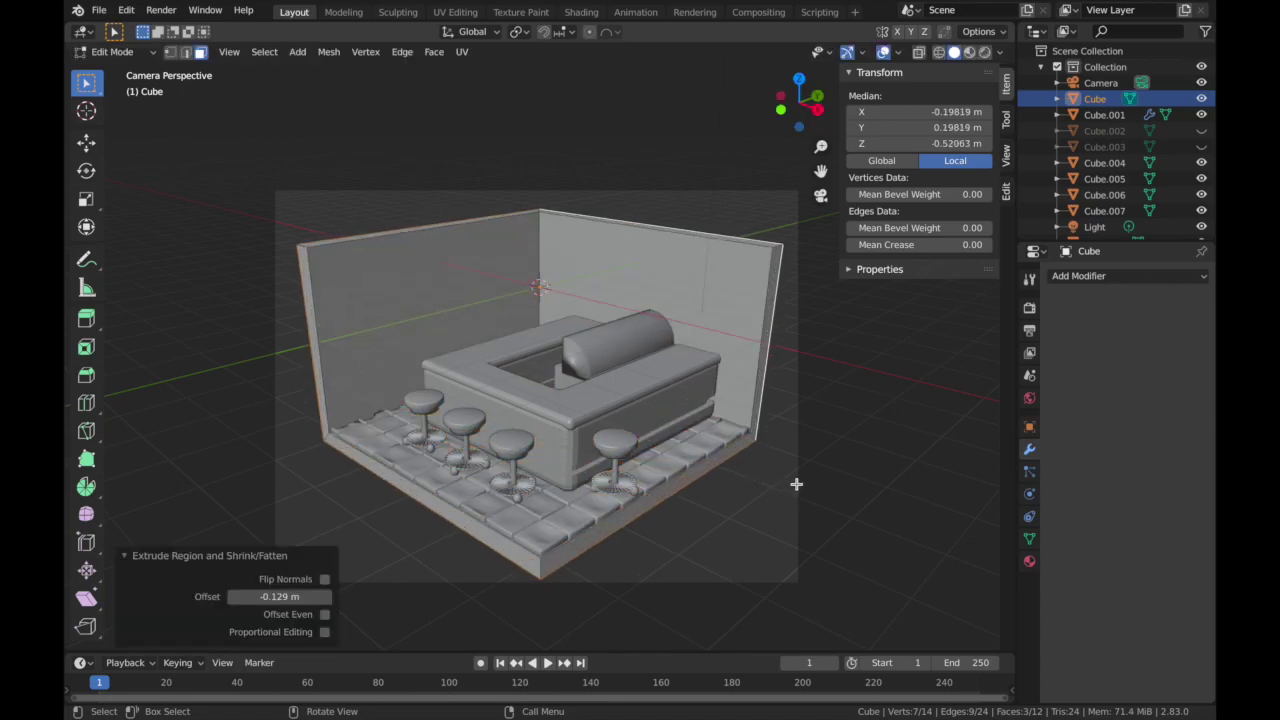
- Flip the normals of the extruded room faces
key("alt+n")
key("alt+n")
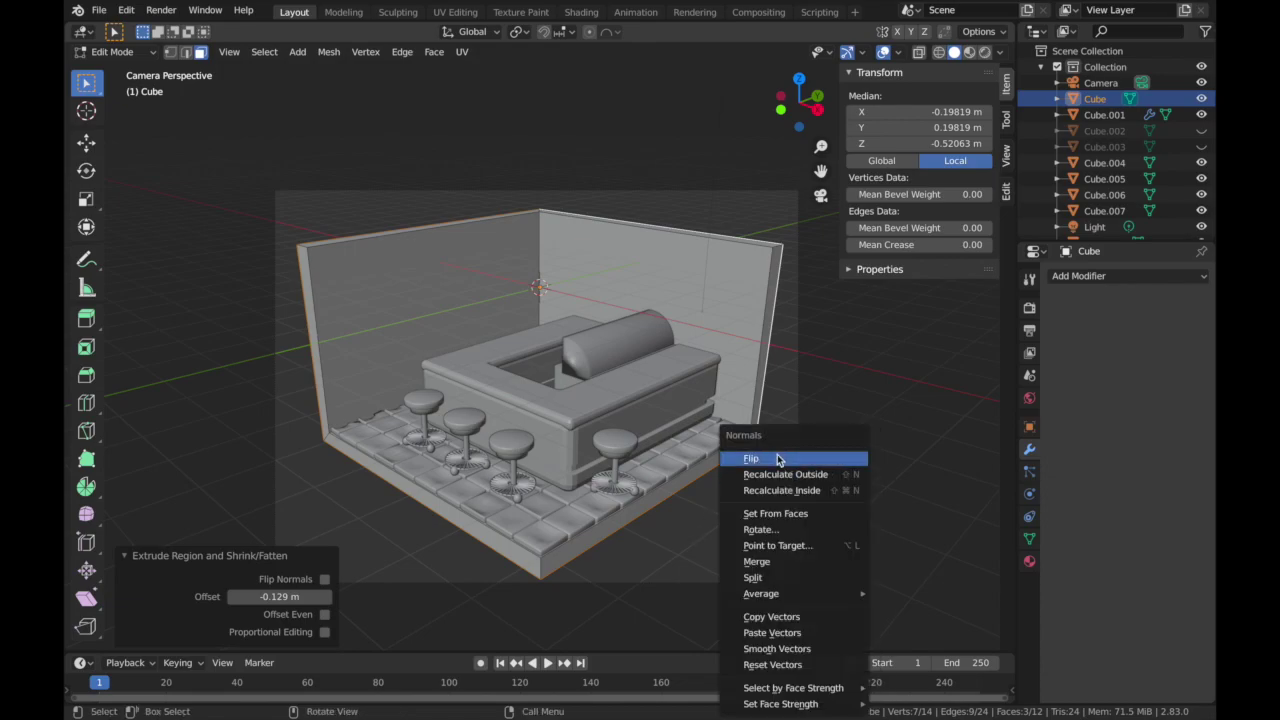
left_click(778, 459)
key("ctrl+n")
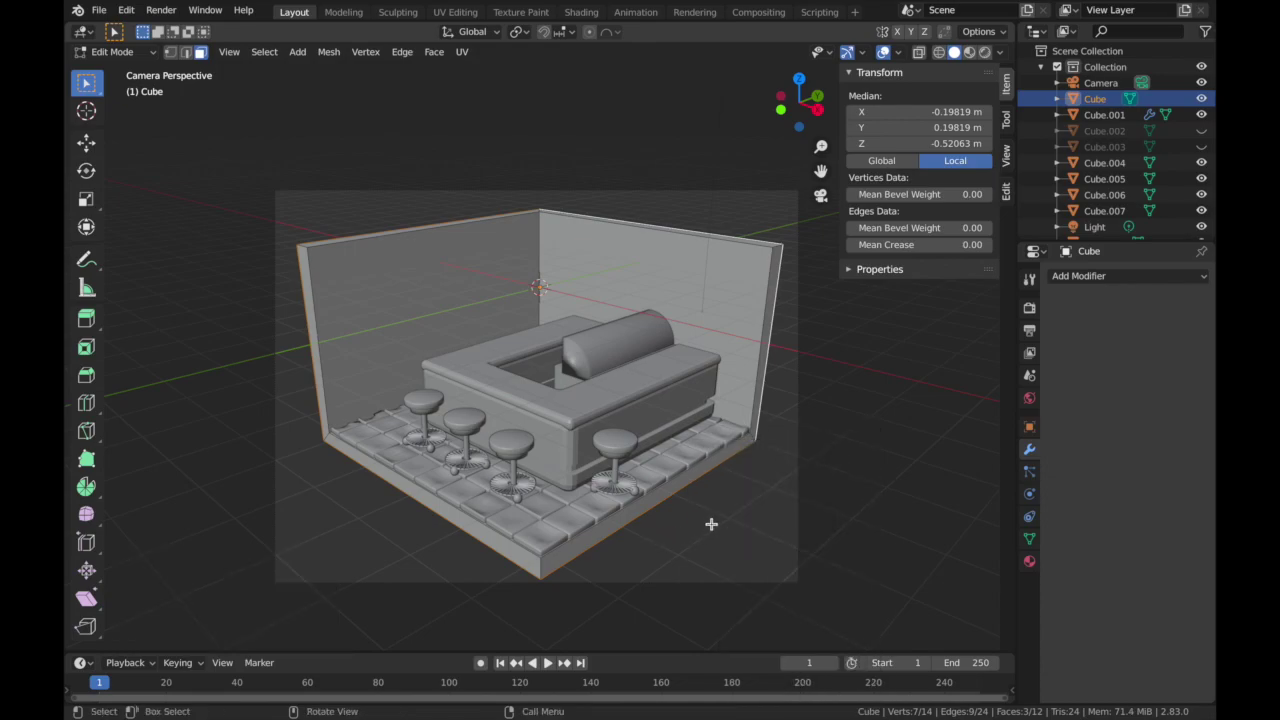
- Select the whole room shell, set its normals from faces and check the walls in rendered shading
key("a")
key("alt+n")
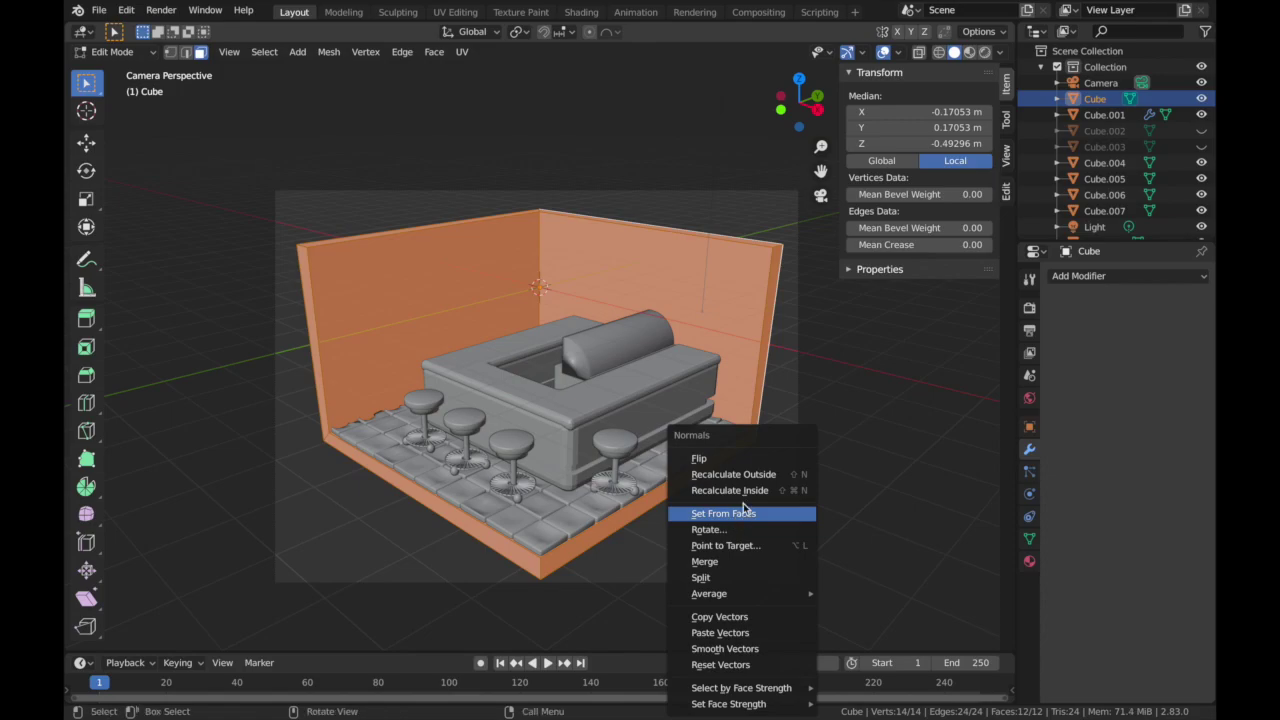
left_click(728, 513)
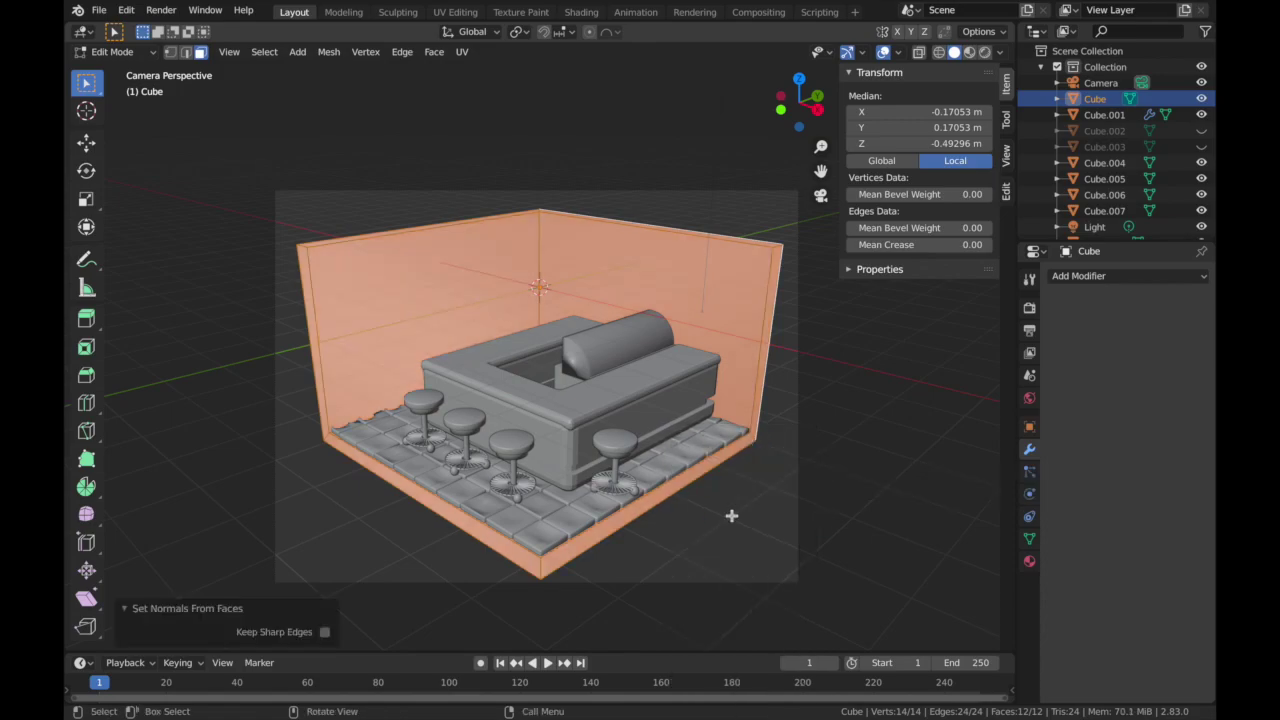
key("alt+a")
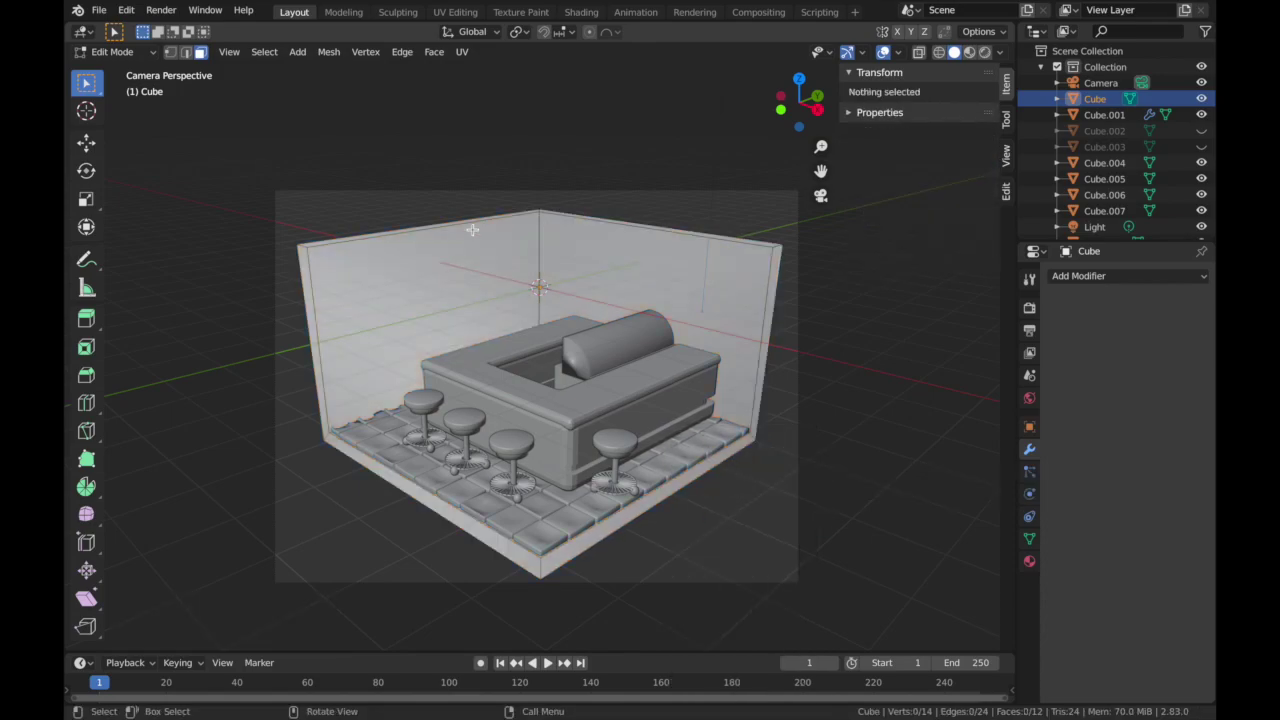
key("Tab")
left_click(965, 52)
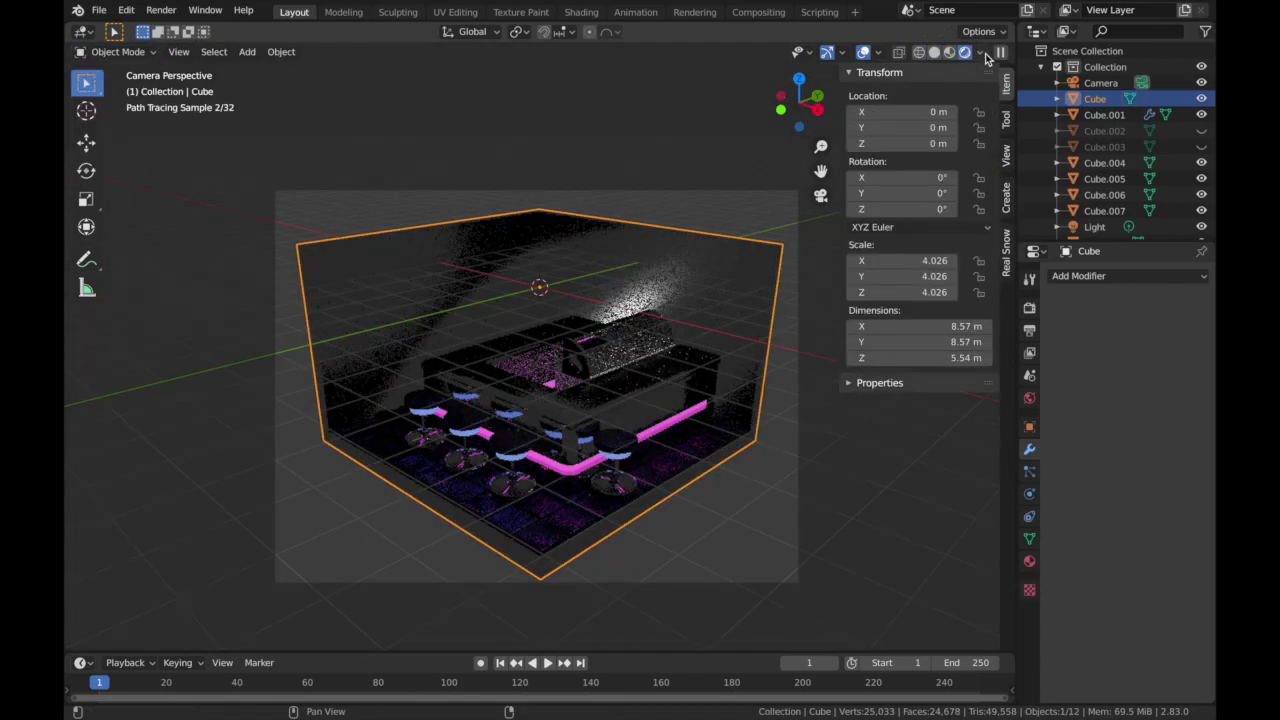
left_click(936, 53)
- Try flipping the room shell's normals in Edit Mode and preview it in rendered shading
key("ctrl+n")
left_click(114, 51)
left_click(112, 90)
key("alt+n")
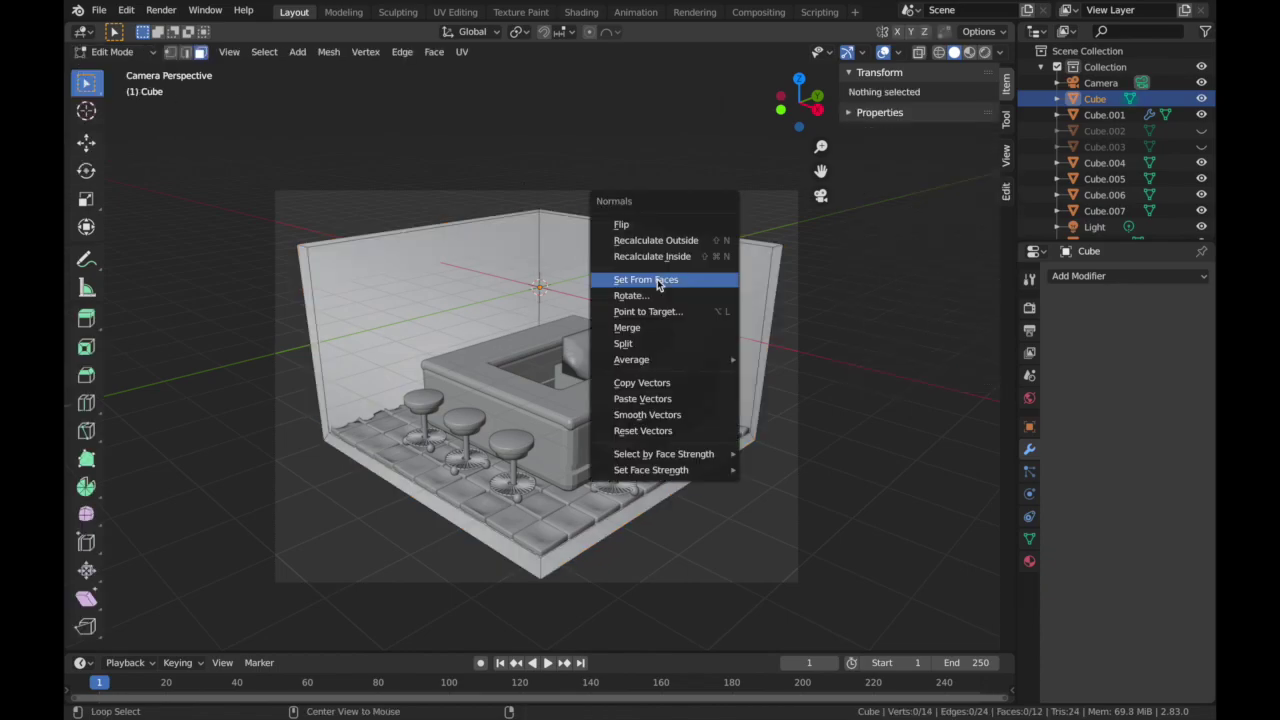
left_click(680, 224)
left_click(985, 52)
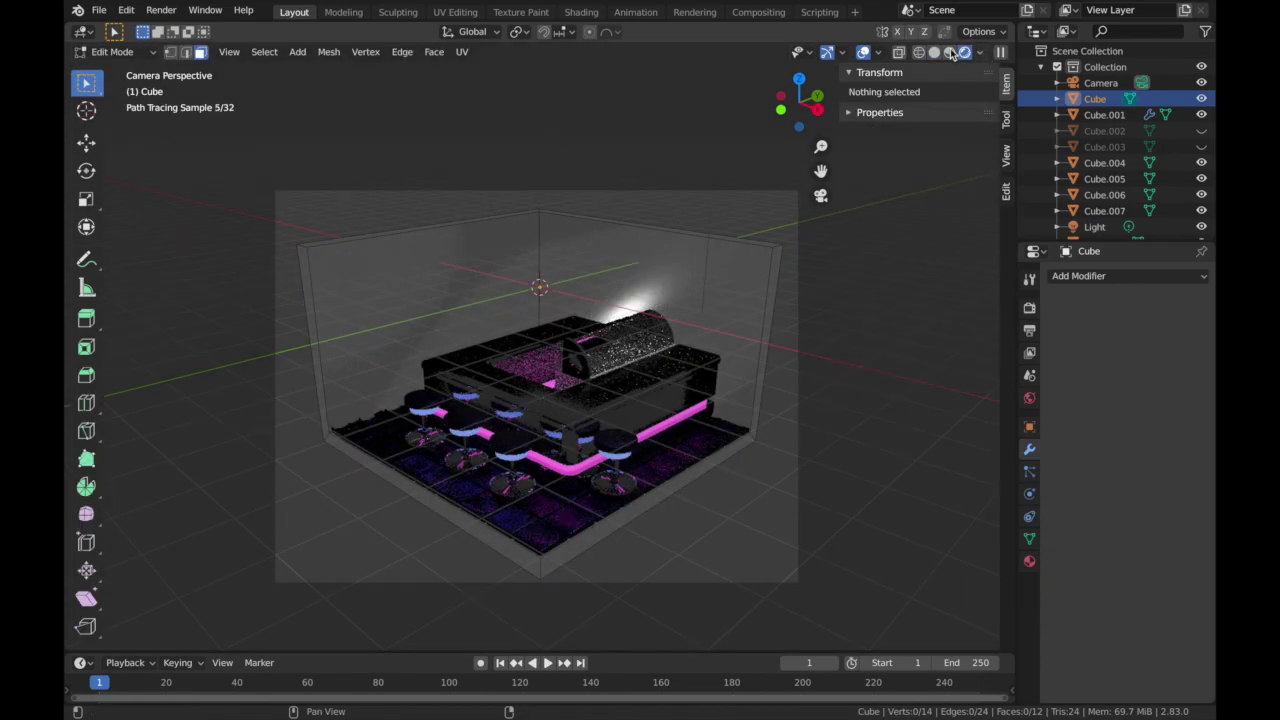
- Inspect the room shell from the side in rendered shading and undo the latest normals edits
left_click(114, 51)
left_click(128, 78)
scroll(417, 151, "up", 2)
middle_click_drag(417, 151, 520, 218)
key("Tab")
key("Tab")
key("ctrl+z")
key("ctrl+z")
key("ctrl+z")
key("ctrl+z")
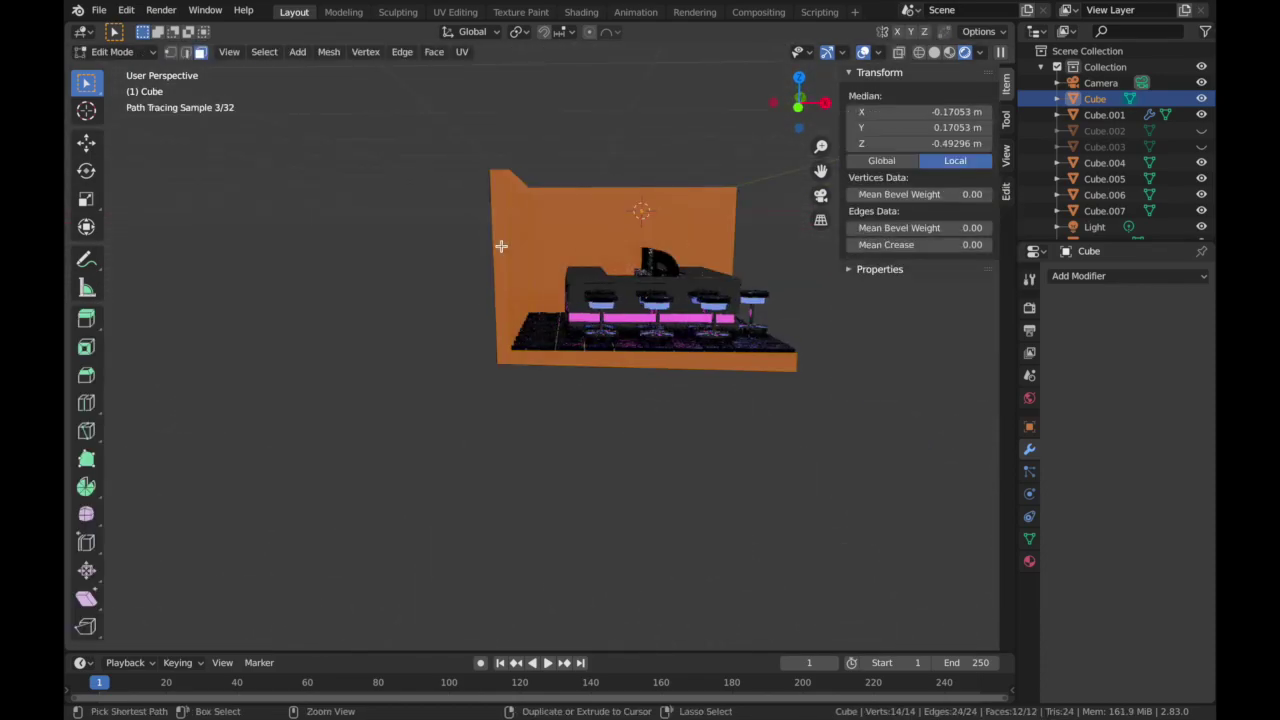
- Extrude the room's three wall and floor faces along their normals with an offset of about -0.111 m
key("alt+e")
left_click(742, 381)
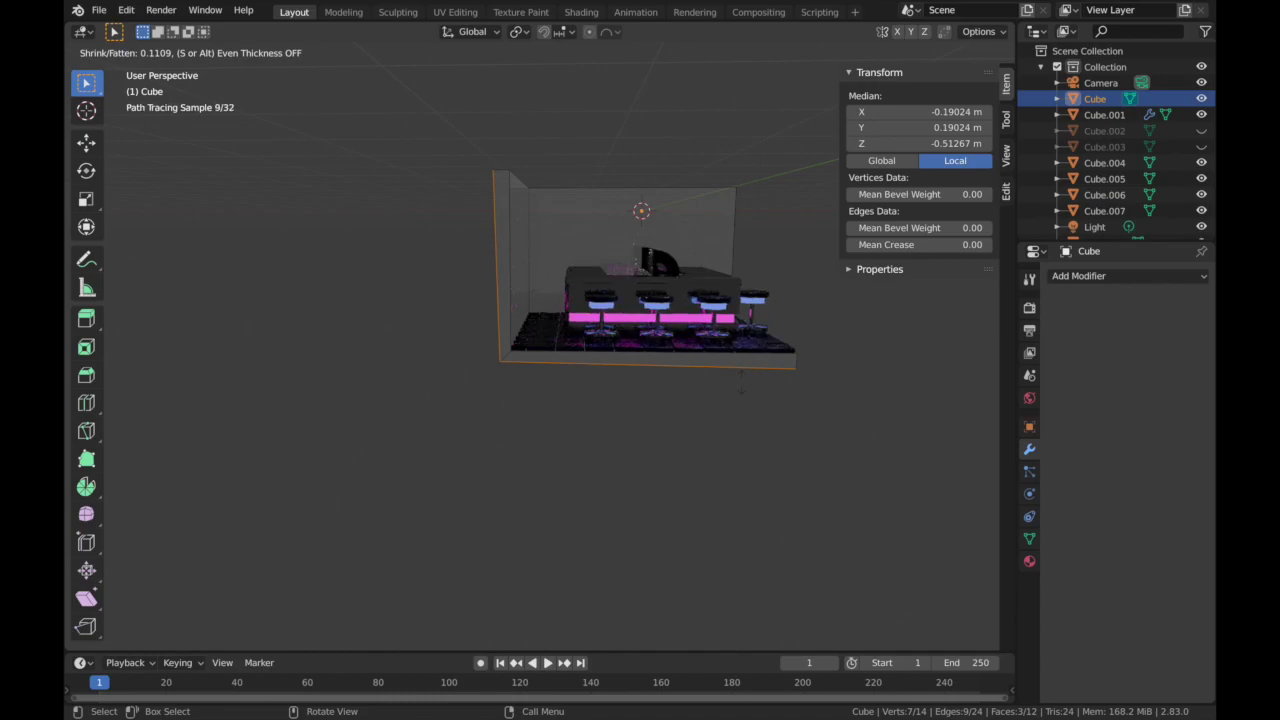
left_click(740, 383)
- Return to Object Mode and examine the thickened room through the camera in rendered shading with overlays hidden
key("n")
key("KP_0")
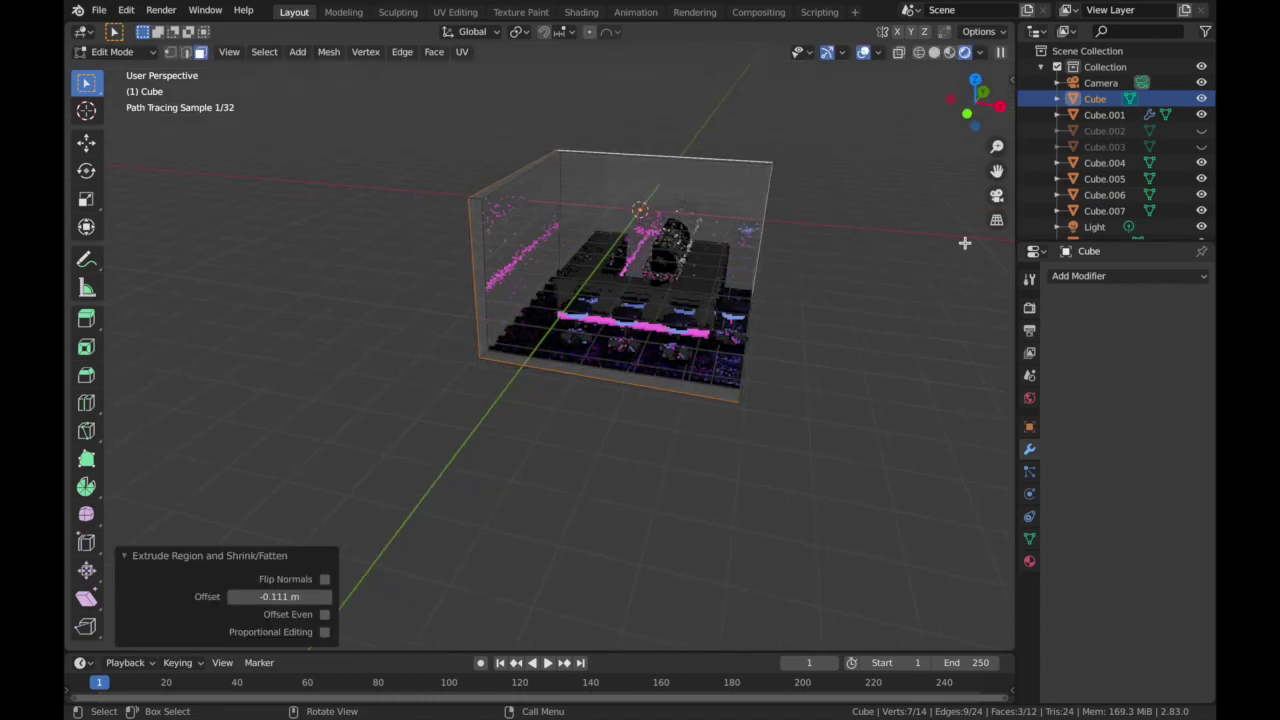
left_click(865, 53)
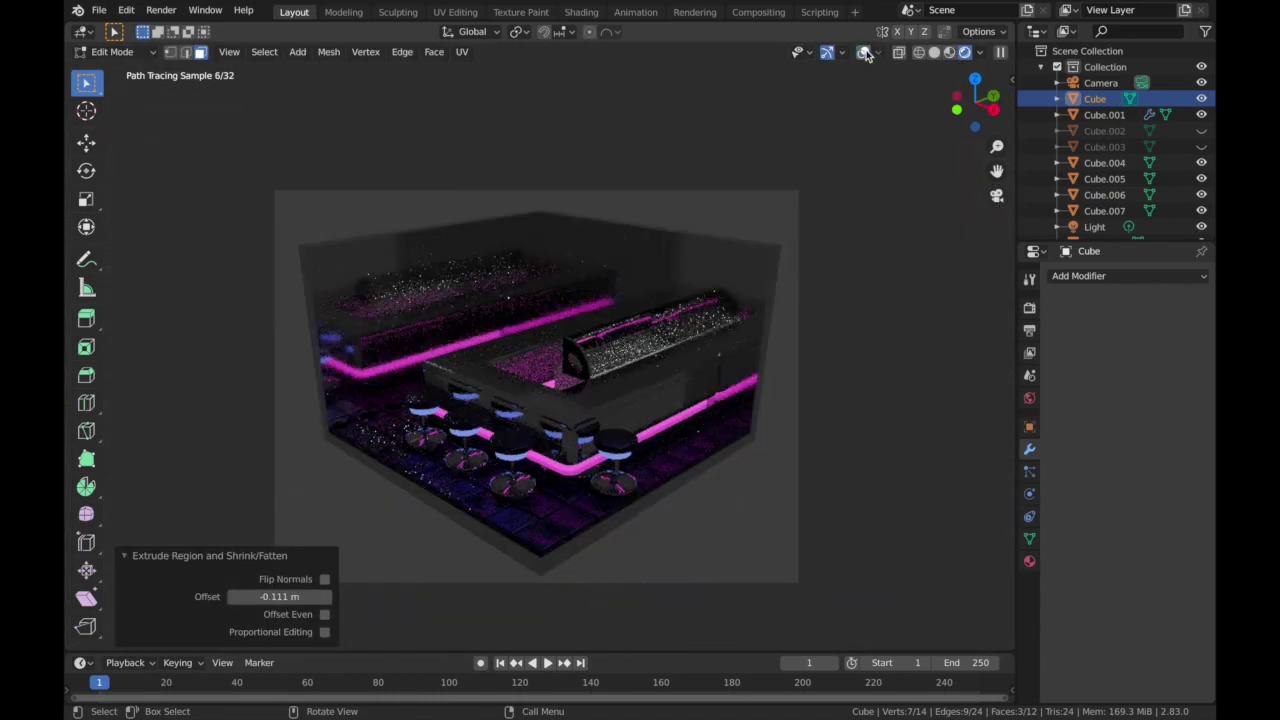
left_click(152, 54)
left_click(100, 68)
left_click_drag(996, 170, 1008, 158)
scroll(820, 240, "up", 1)
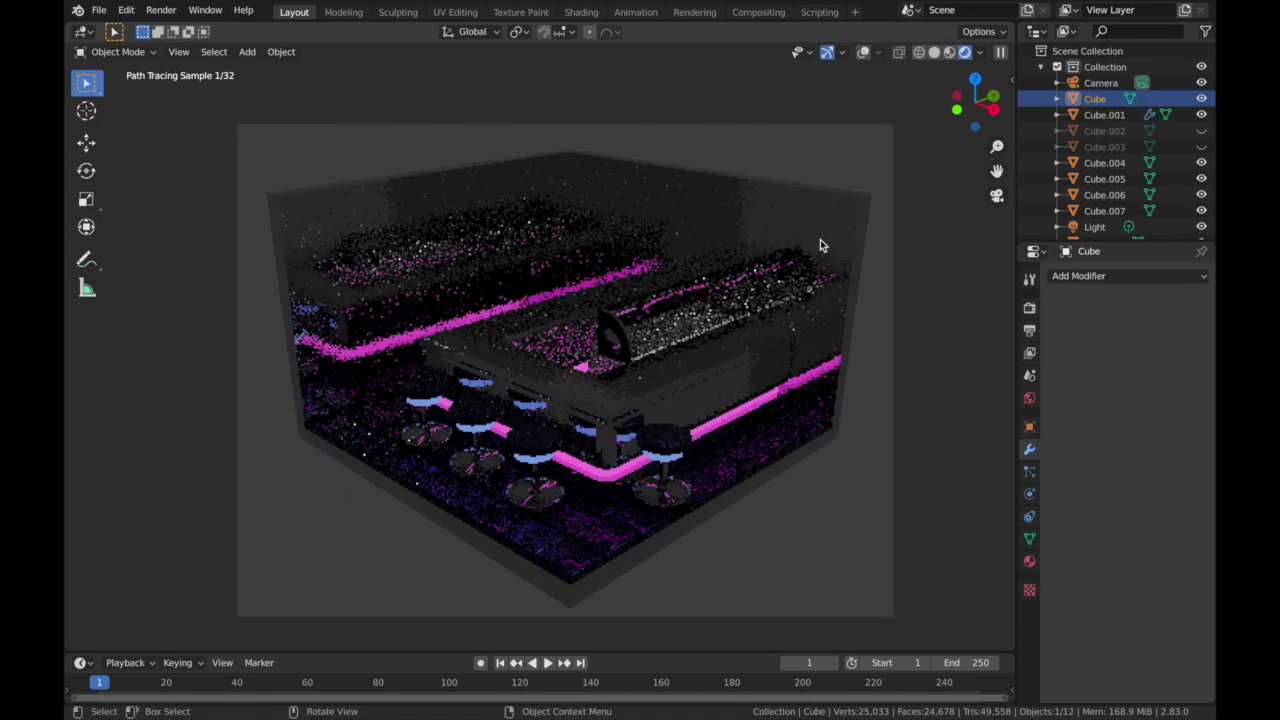
scroll(820, 240, "down", 1)
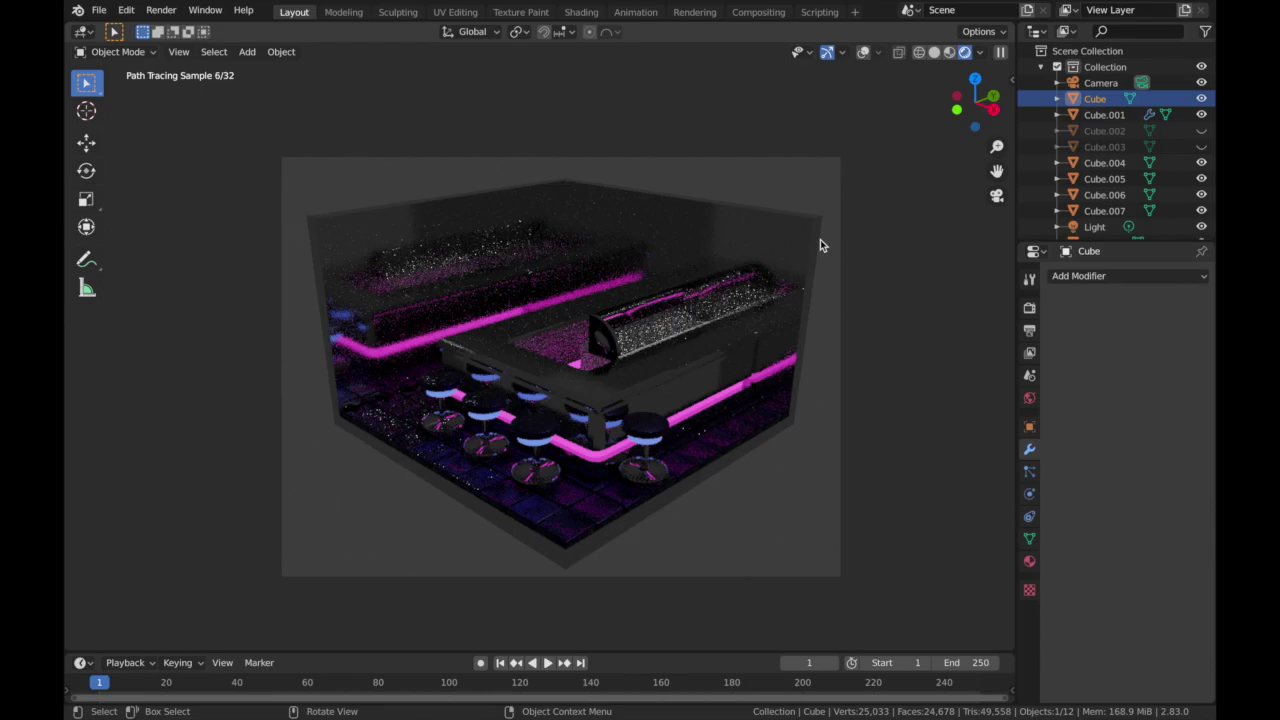
left_click(935, 55)
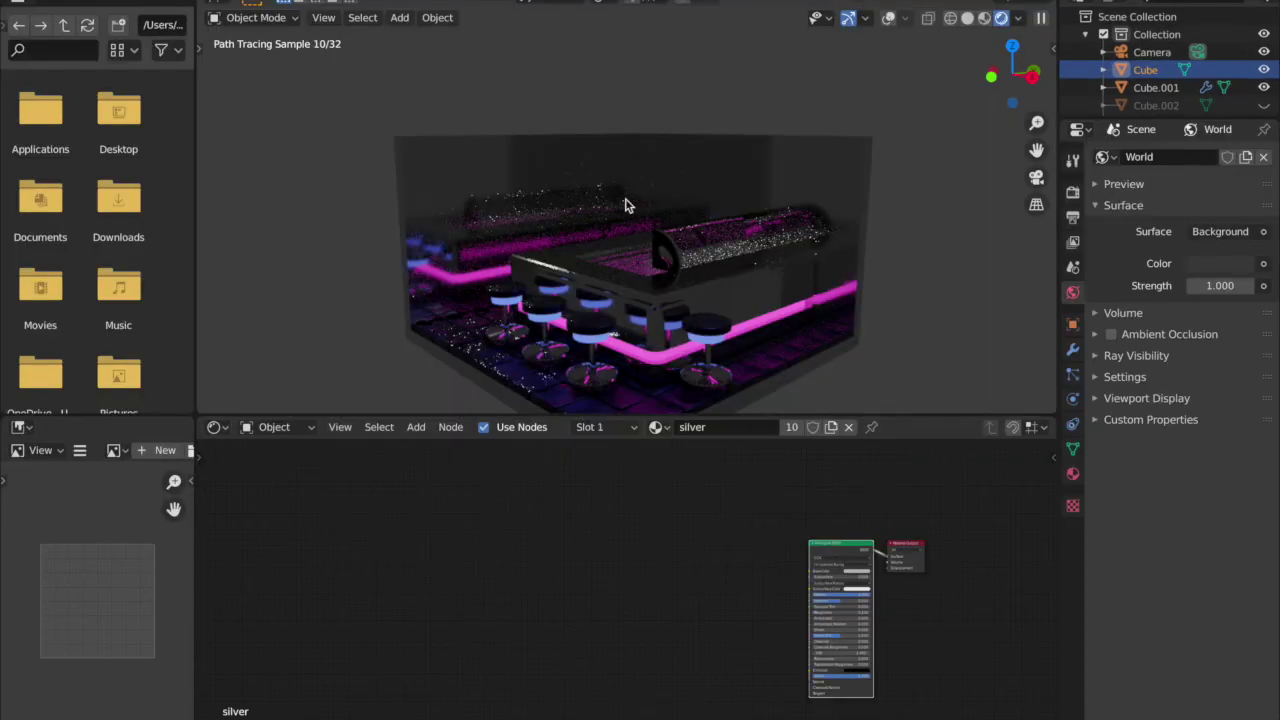
- Turn overlays back on and replace the room shell's silver material with a new material named concrete
left_click(890, 22)
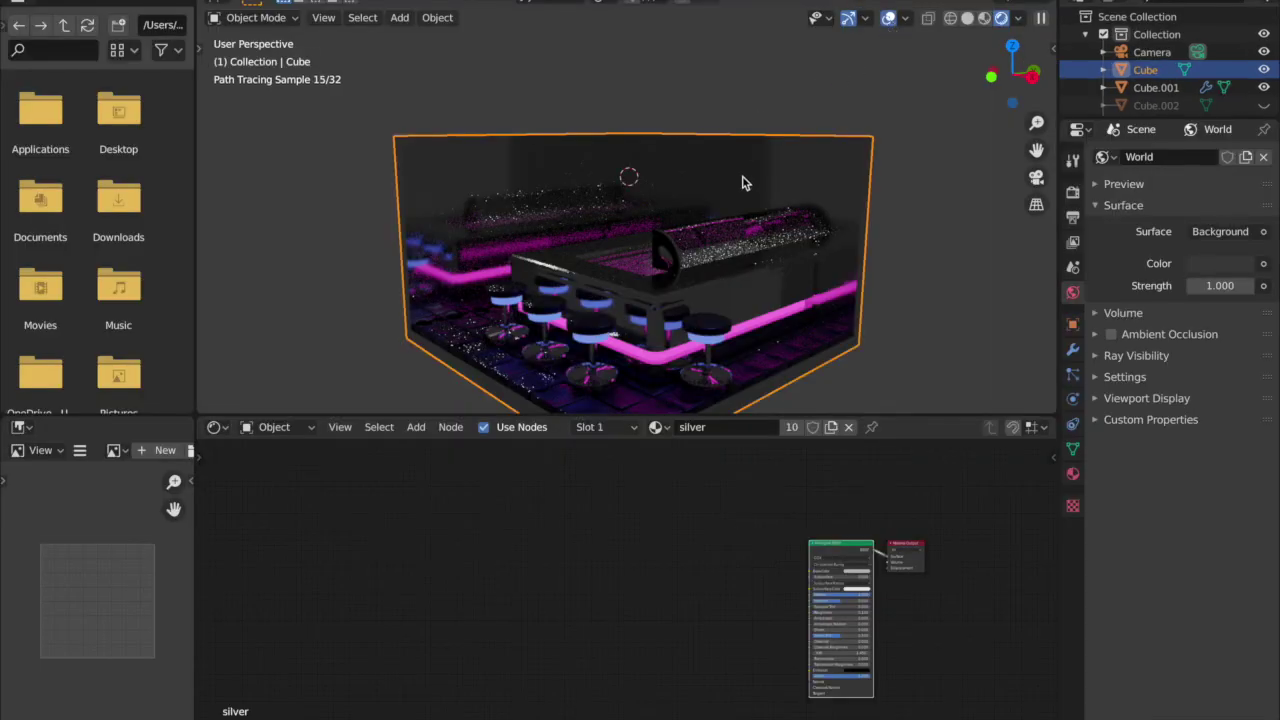
left_click(848, 427)
left_click(677, 430)
type("concrete")
key("Return")
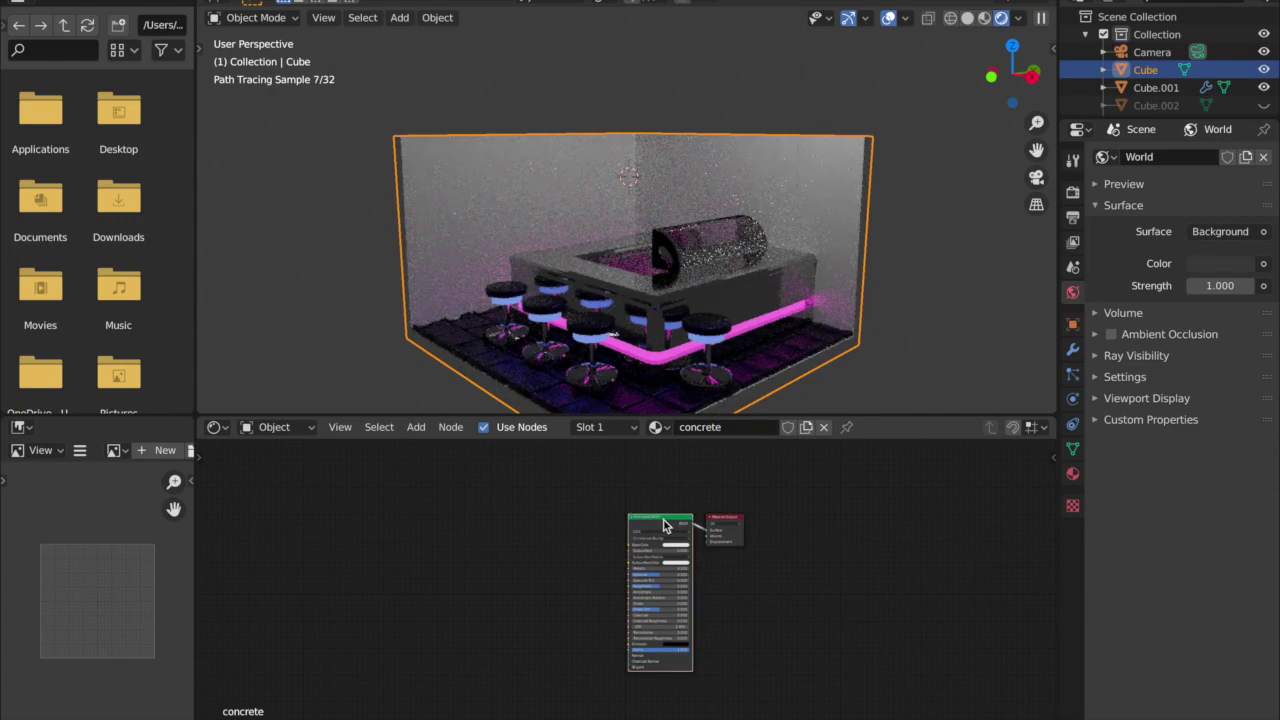
- Build a Principled texture setup for the concrete material from five concrete image maps
key("ctrl+shift+t")
left_click(469, 220)
left_click(767, 228, "shift")
left_click(469, 365, "shift")
left_click(576, 366, "shift")
left_click(739, 365, "shift")
left_click(1028, 627)
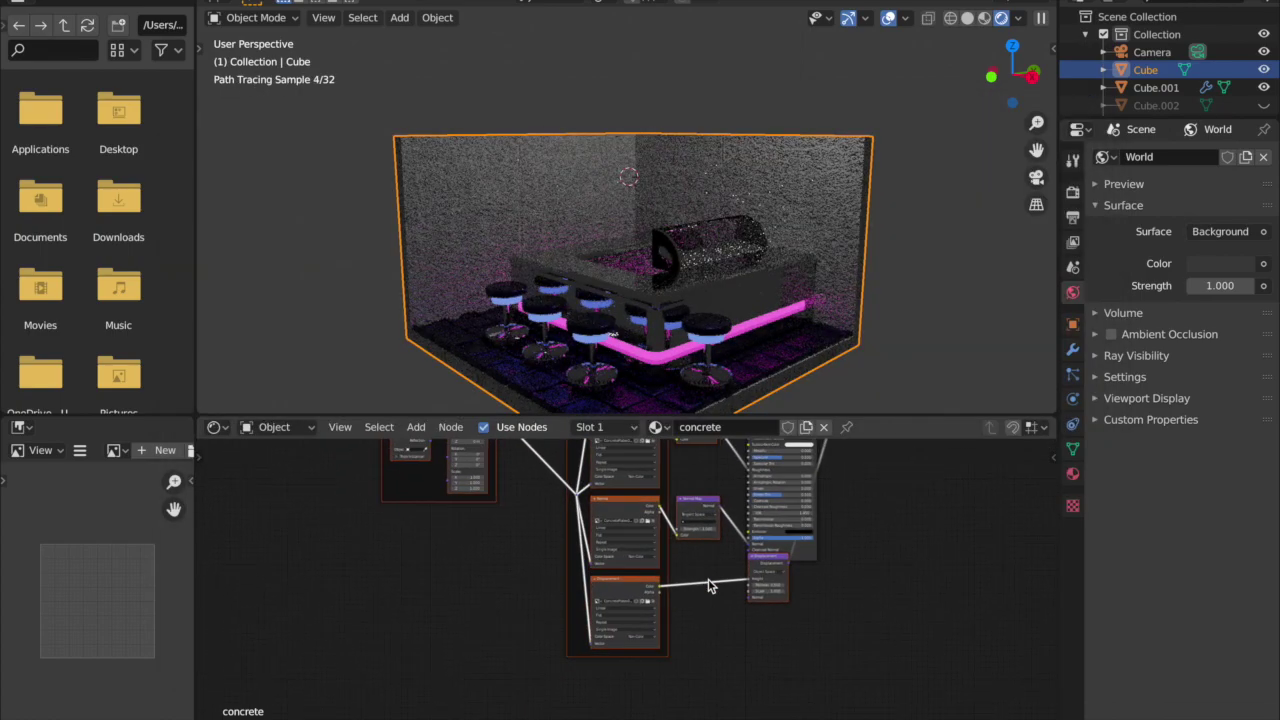
- Set the concrete texture's mapping scale to 4 on X, Y and Z
scroll(709, 581, "up", 6)
middle_click_drag(438, 547, 524, 575)
type("4")
left_click(526, 595)
type("4")
left_click(529, 604)
type("4")
key("Return")
middle_click_drag(559, 632, 251, 623)
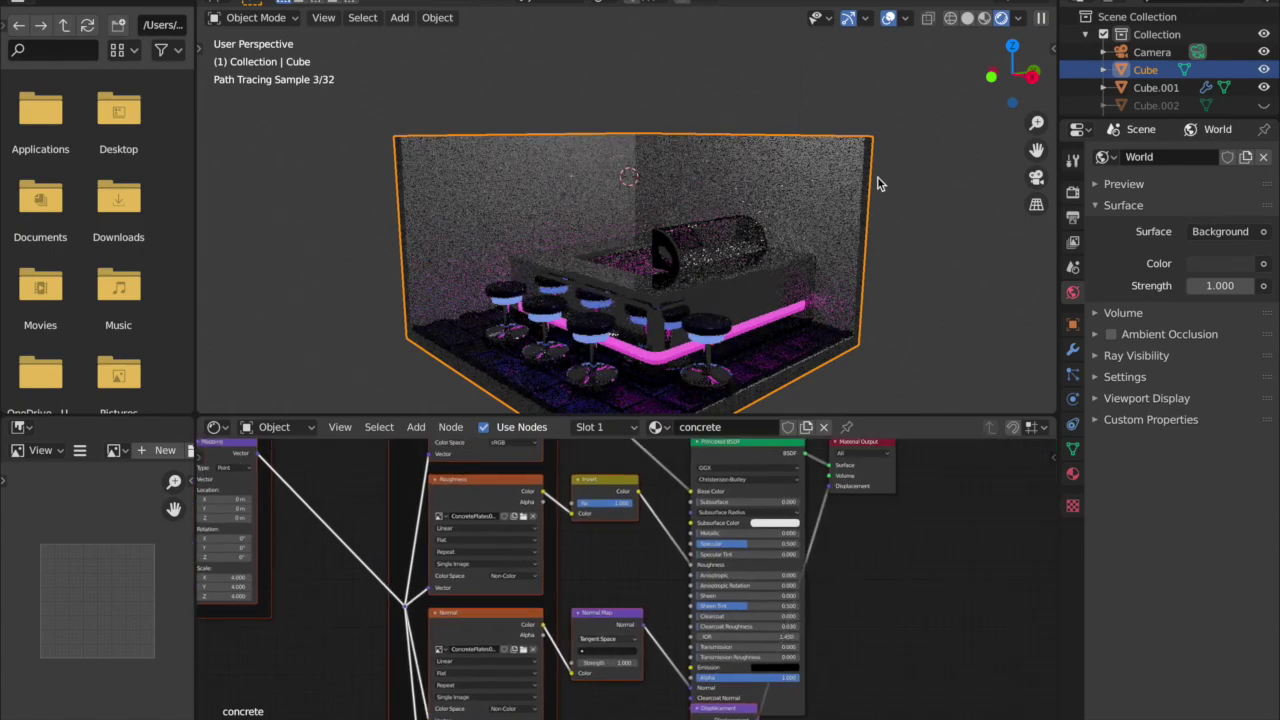
- Set the concrete material's Normal Map strength to 3 and check the walls in rendered shading without overlays
left_click(985, 19)
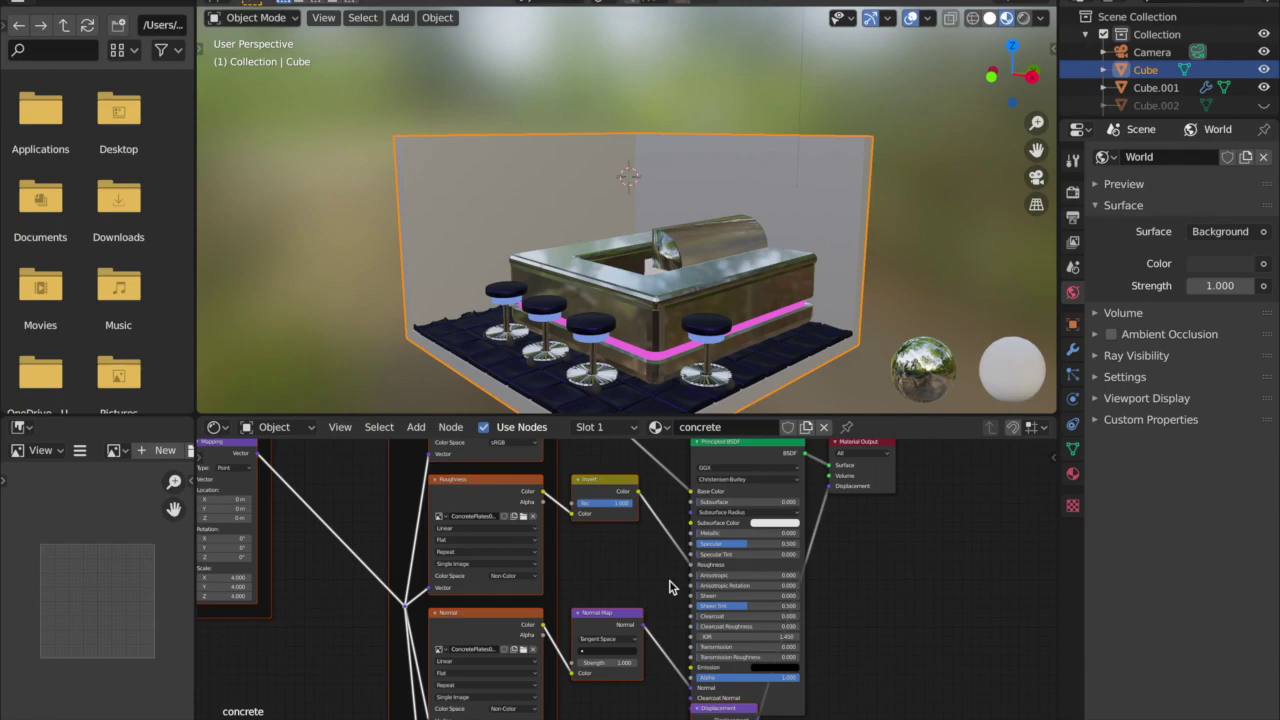
scroll(670, 586, "up", 1)
scroll(670, 586, "left", 4)
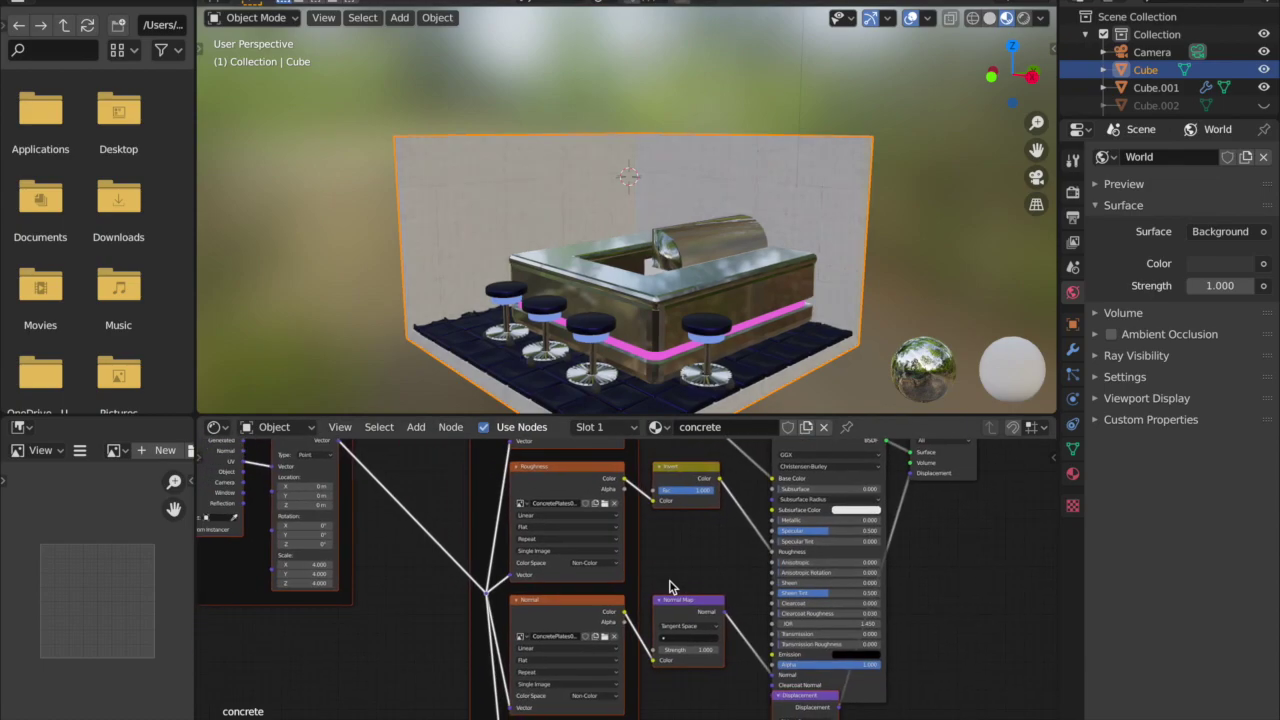
scroll(746, 655, "right", 2, "ctrl")
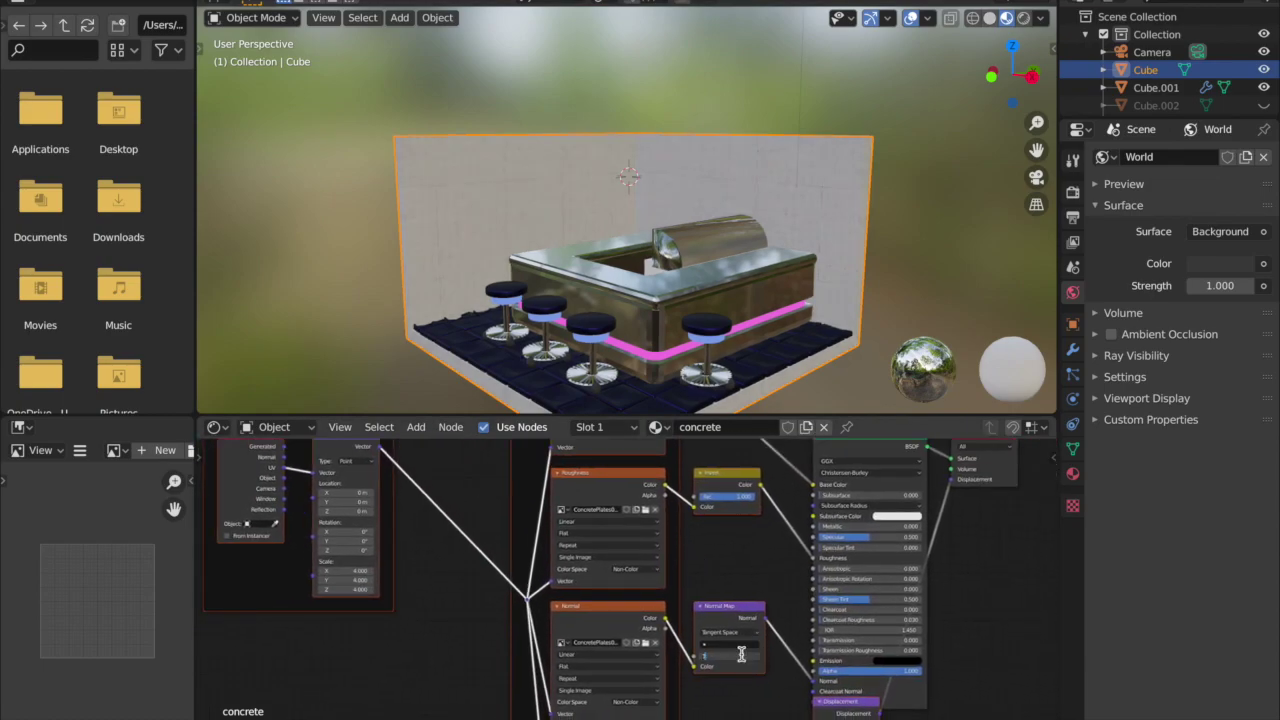
left_click(1023, 18)
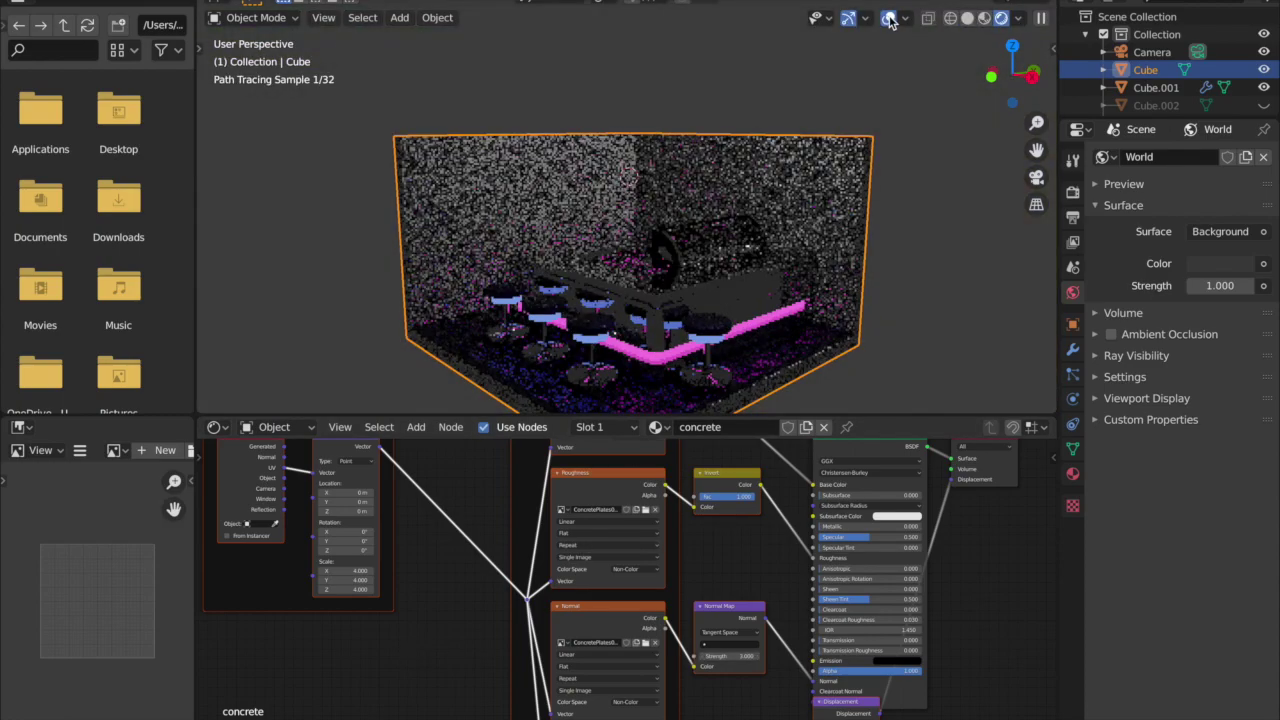
left_click(888, 18)
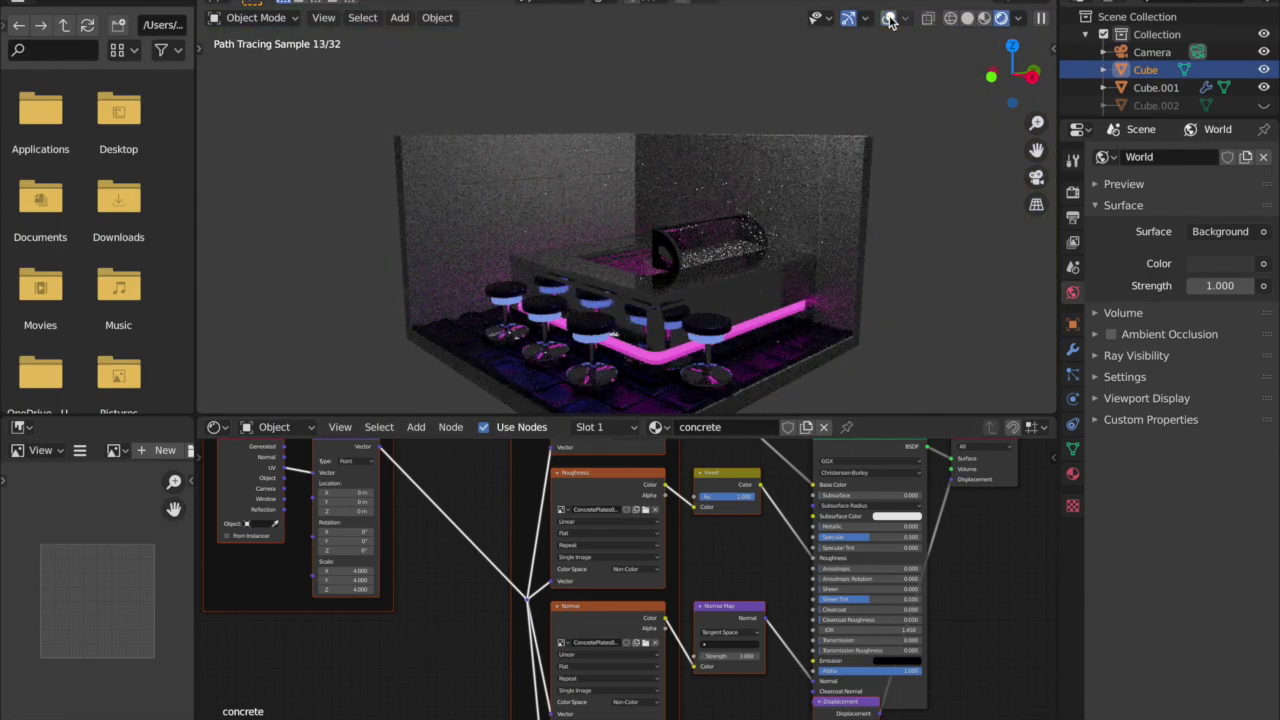
- Move the Displacement node away from the shader node and set its scale to 1.6
scroll(448, 552, "down", 6)
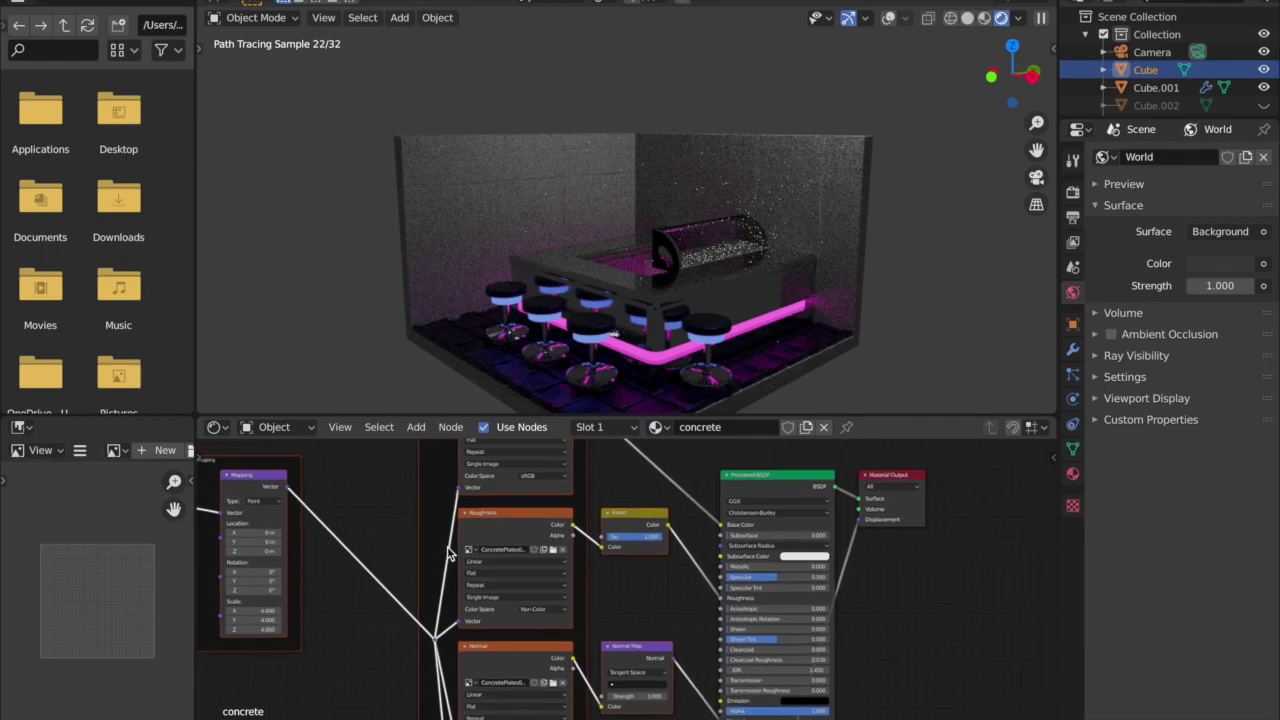
left_click_drag(771, 533, 626, 607)
left_click_drag(639, 650, 700, 651)
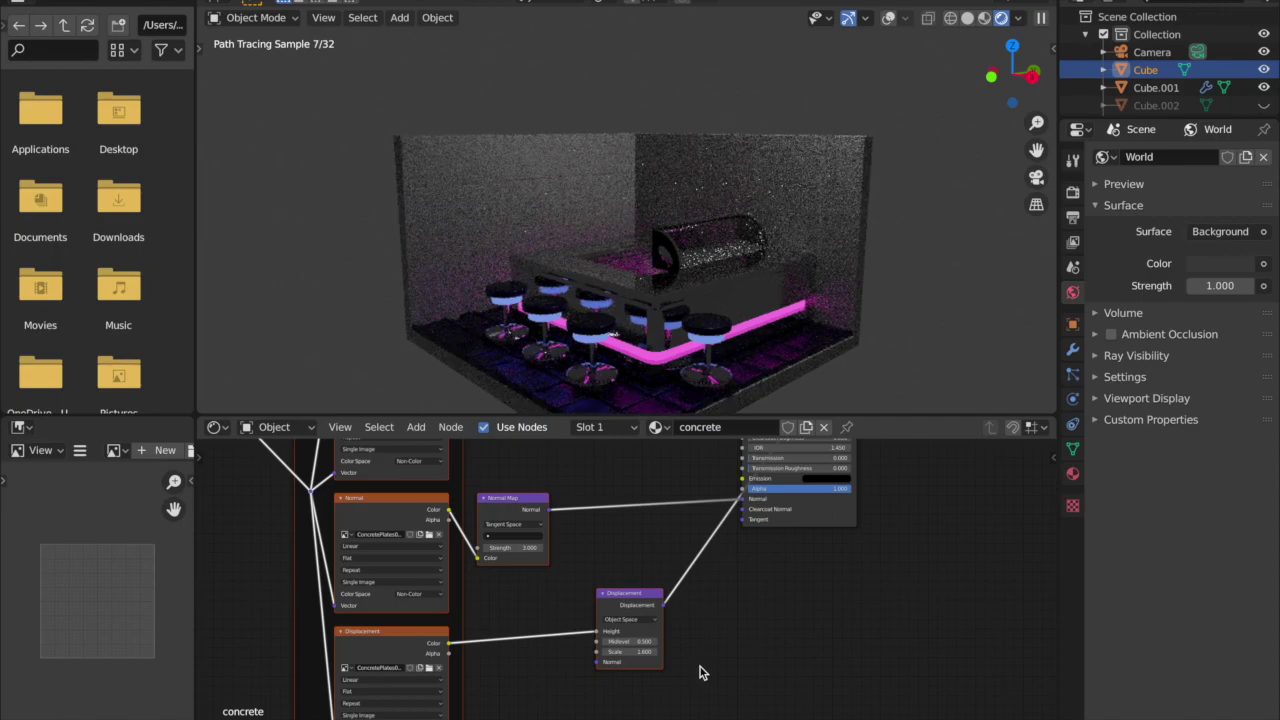
- Set the concrete texture's mapping scale to 5 and check the walls in material preview and camera view
scroll(582, 562, "left", 10)
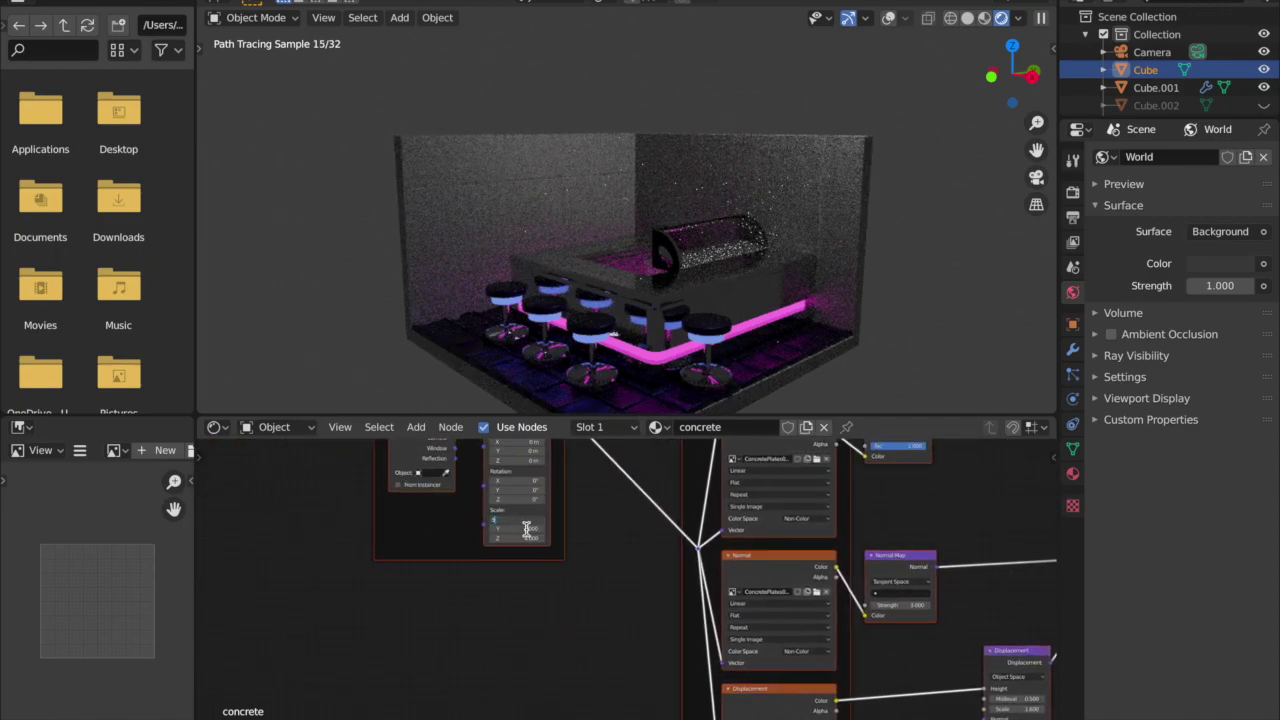
left_click(983, 19)
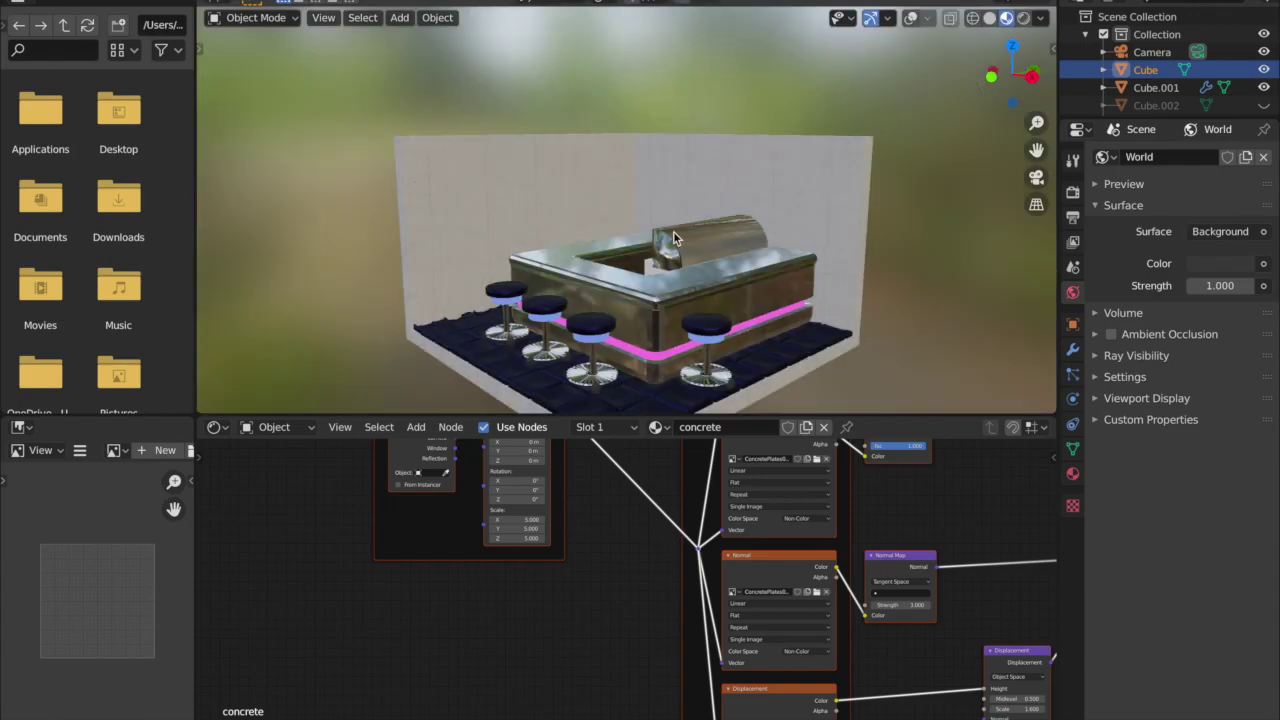
middle_click_drag(570, 159, 610, 185)
left_click(1036, 177)
scroll(795, 160, "down", 2)
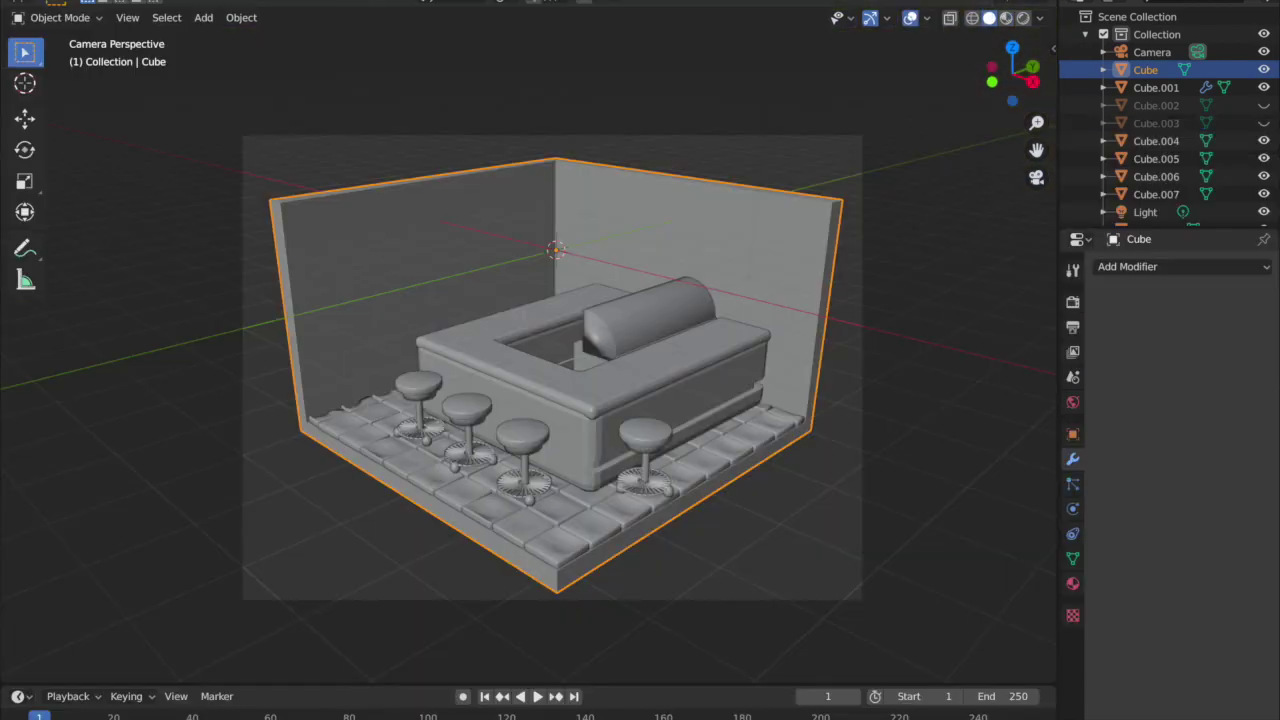
- Add a cube at the world origin and flatten it along X into a thin upright panel
key("shift+a")
mouse_move(480, 294)
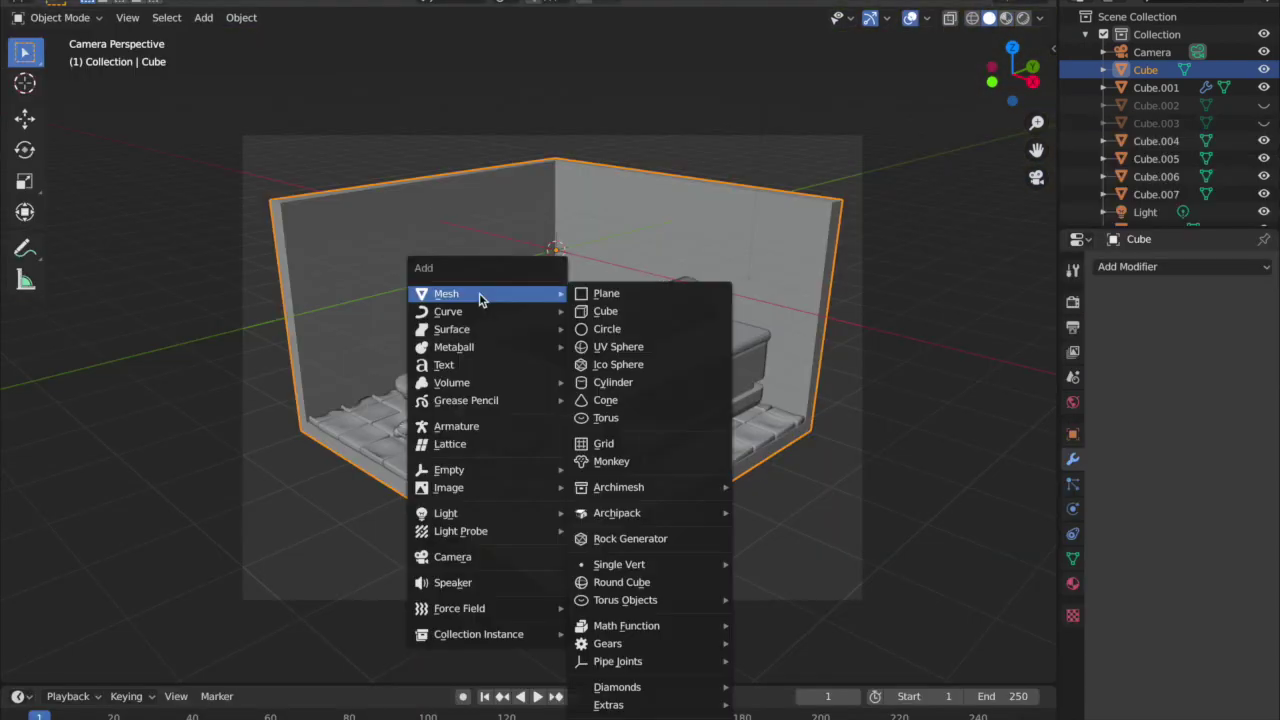
left_click(600, 311)
key("s")
key("x")
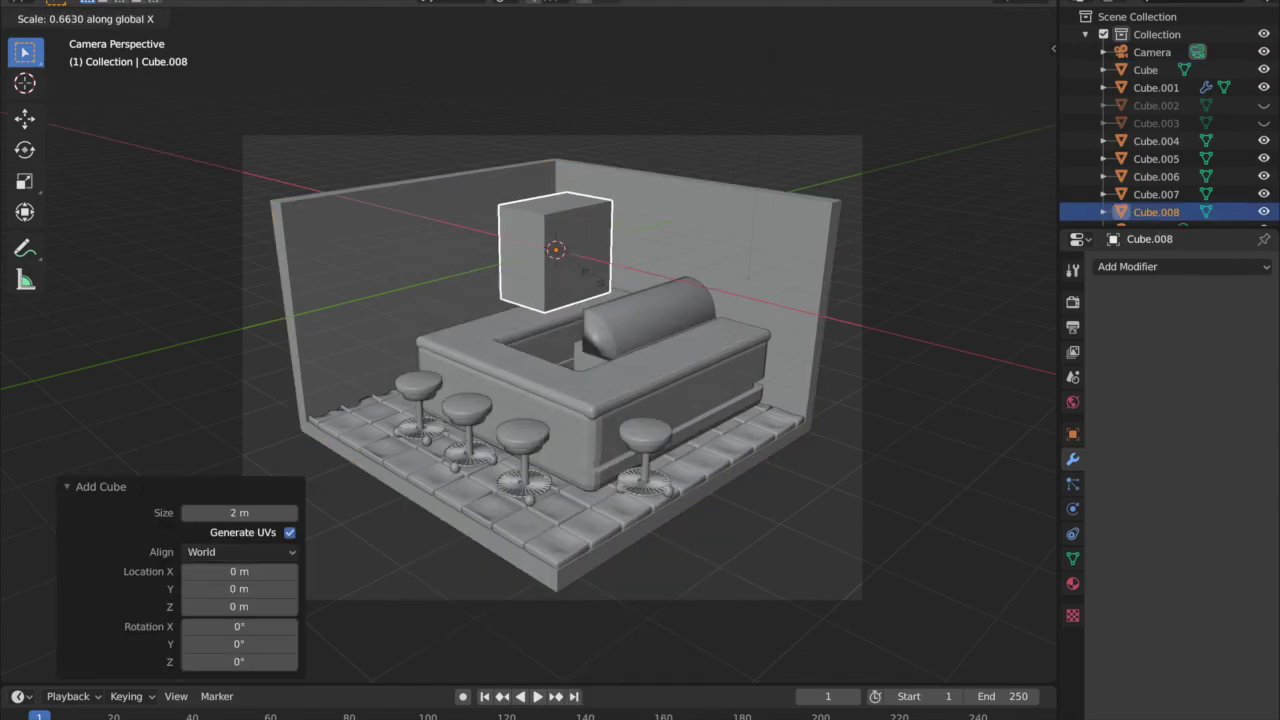
left_click(556, 252)
middle_click_drag(556, 252, 551, 347)
key("Tab")
left_click(536, 280)
key("x")
left_click(534, 277)
middle_click_drag(690, 278, 480, 282)
- Enlarge the whole panel by about 2.24 in the right view and lower it along Z
key("a")
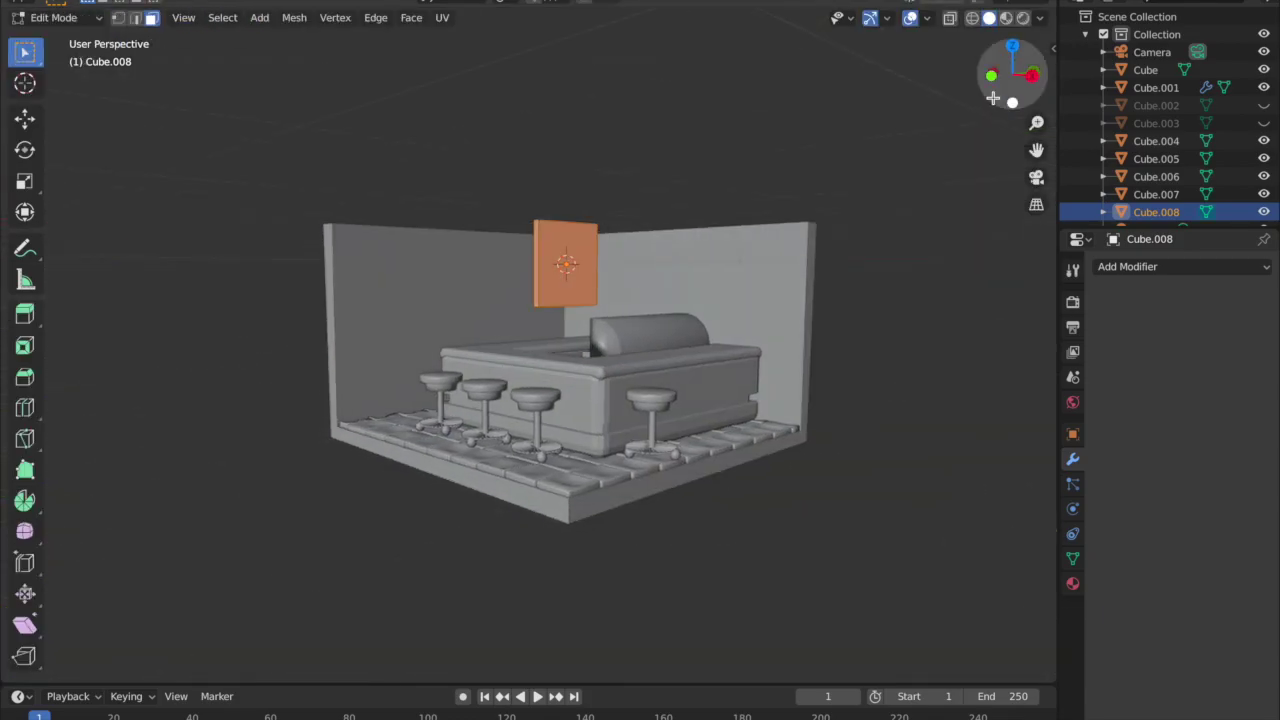
left_click(1031, 75)
key("s")
left_click(660, 257)
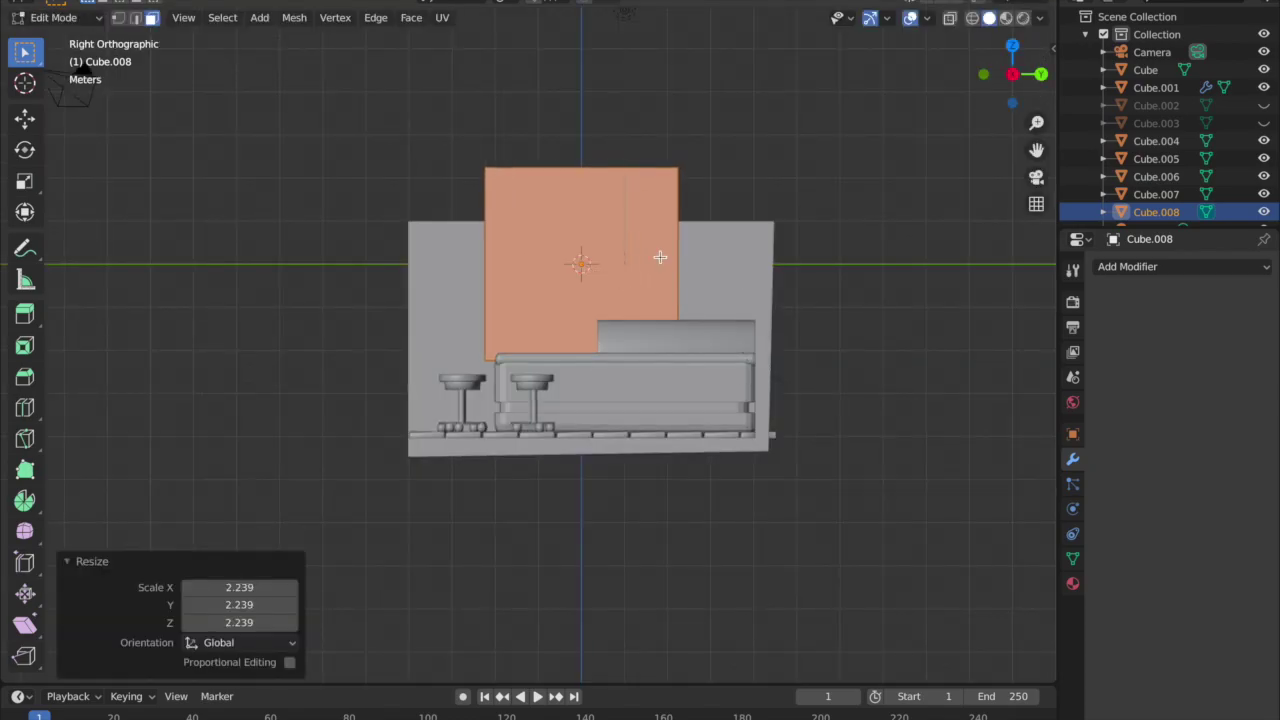
key("g")
key("z")
left_click(656, 322)
- Scale the panel along Z to suit the wall height, raise it about 0.08 m and return to camera view
key("s")
key("z")
left_click(666, 322)
key("g")
key("z")
left_click(563, 312)
key("KP_0")
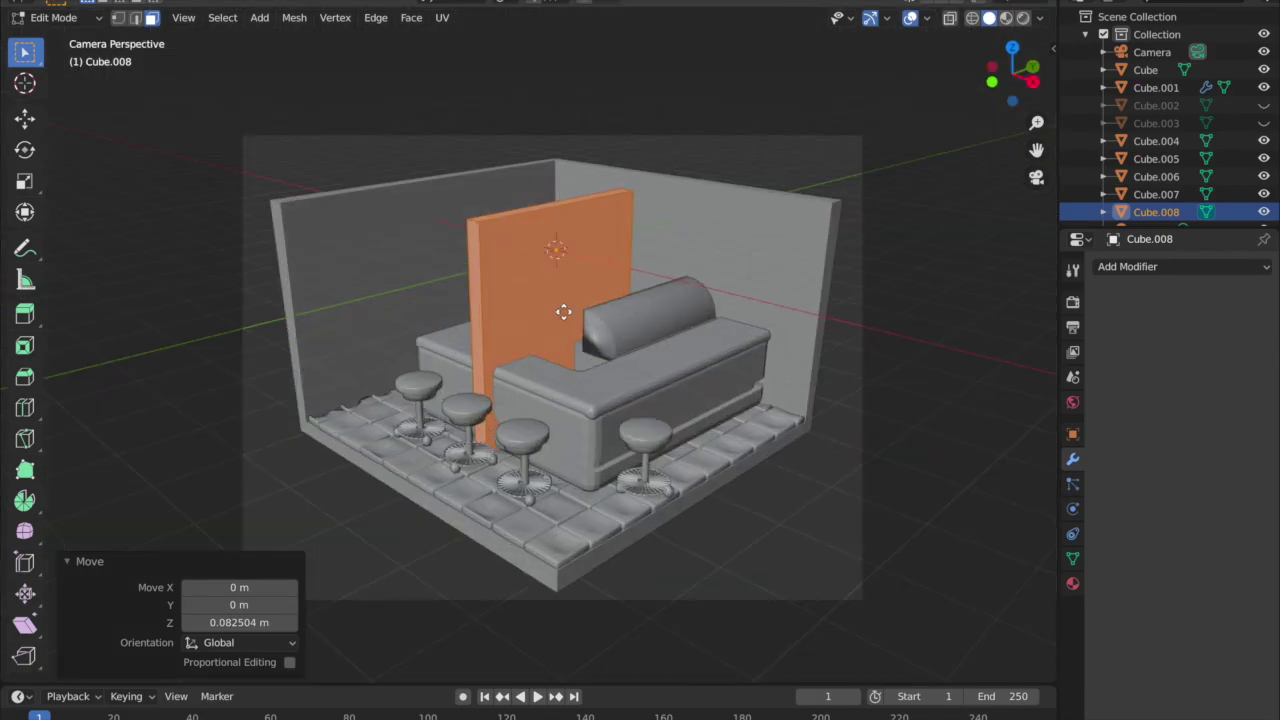
- Move the panel about -3.83 m along X, up against the wall behind the stools
key("g")
key("x")
left_click(454, 273)
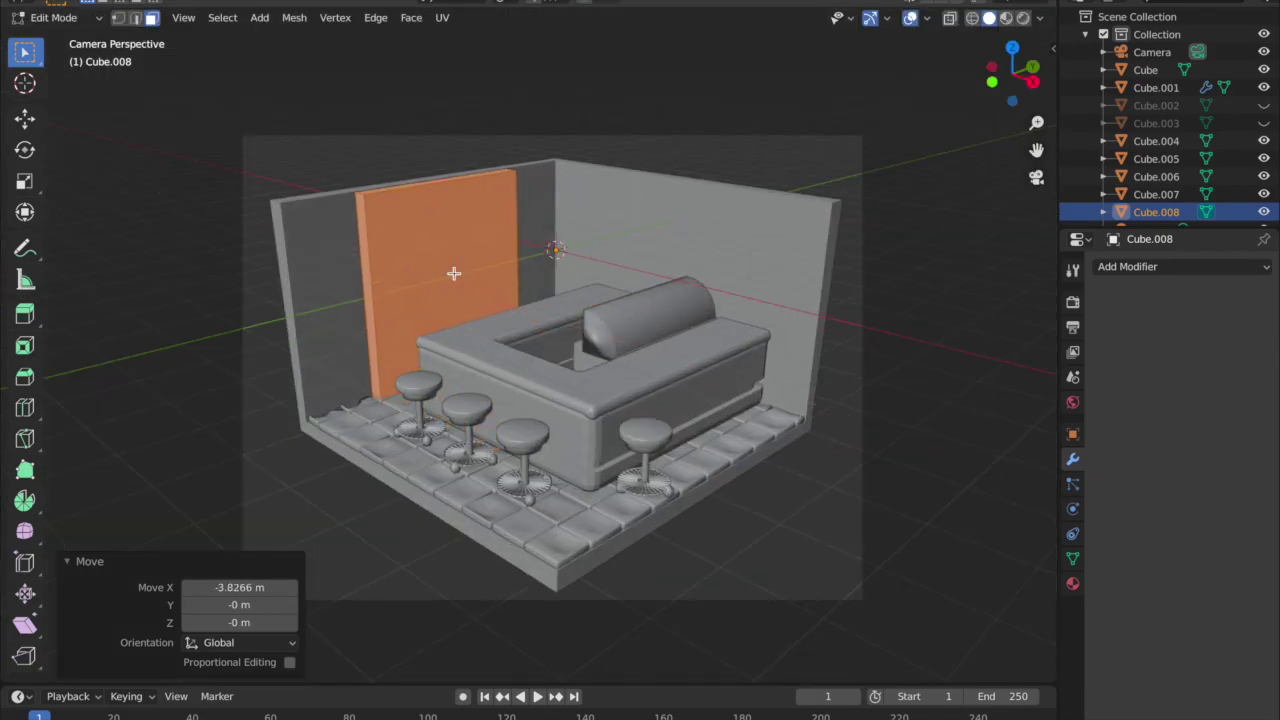
key("g")
key("x")
key("Escape")
- Slide the panel about -1.78 m along Y towards the wall's outer end
key("g")
key("y")
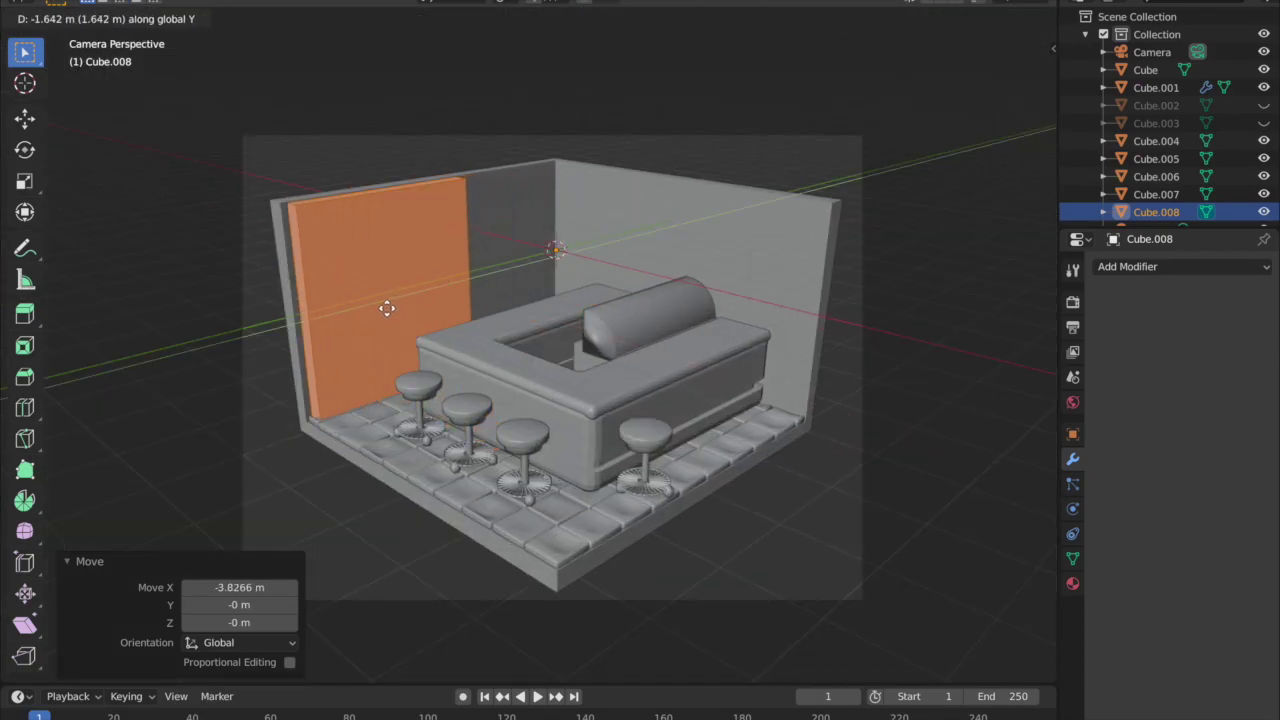
left_click(383, 309)
key("s")
key("z")
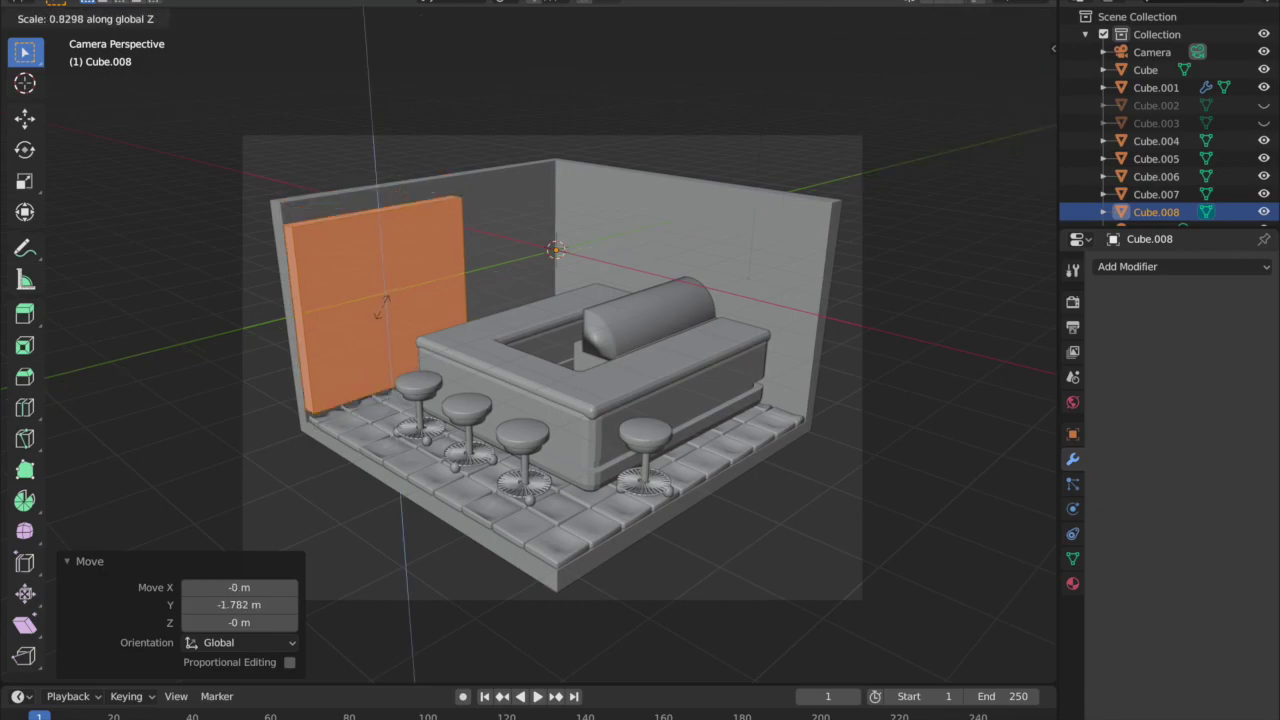
key("Escape")
- Raise the panel about 0.065 m along Z
key("g")
key("z")
left_click(406, 317)
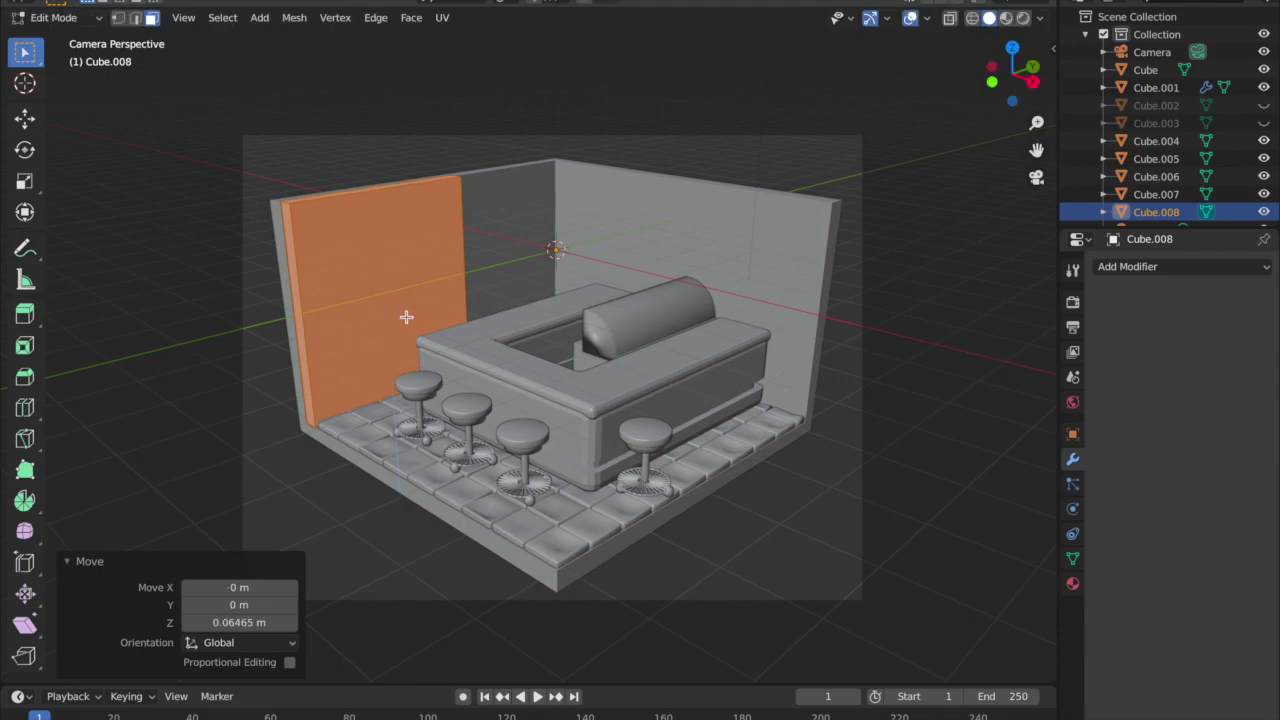
- Subdivide the panel's front face with 2 cuts into a three-by-three grid
left_click(397, 273)
right_click(418, 277)
left_click(400, 332)
left_click_drag(238, 546, 240, 546)
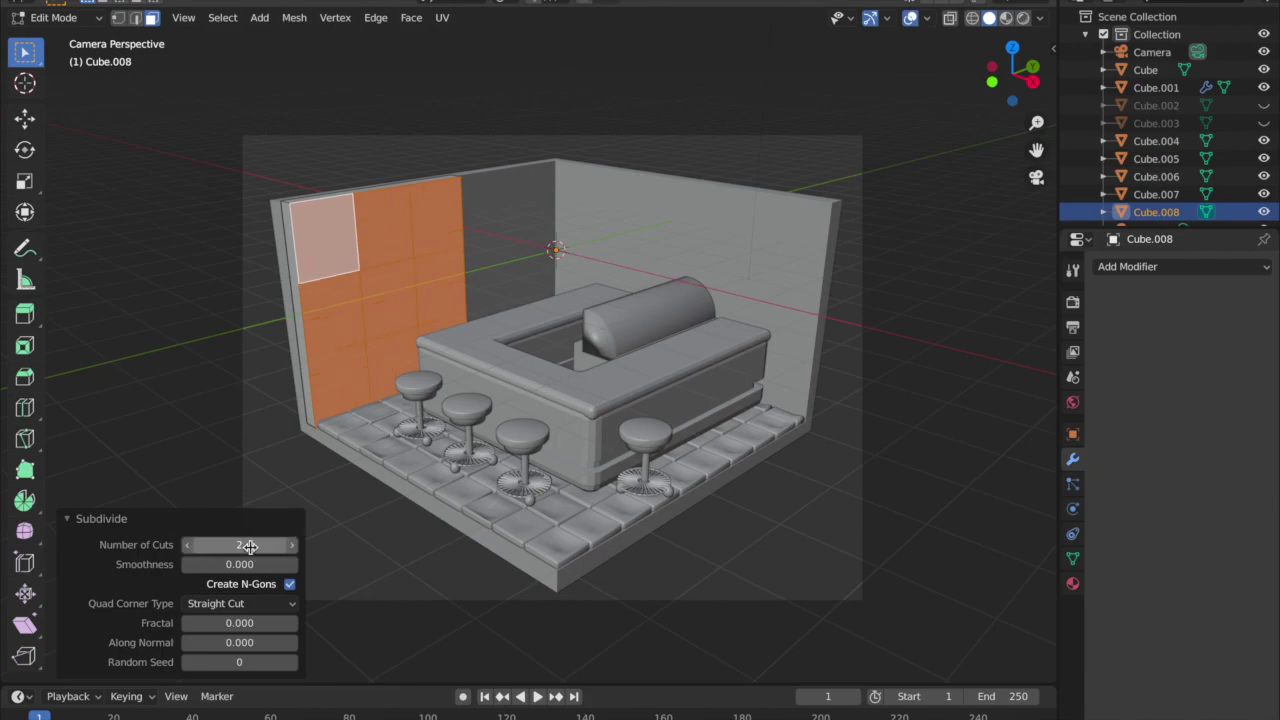
- Inset the centre and four corner faces of the panel grid by about 0.1 m and extrude them inward
left_click(399, 293, "shift")
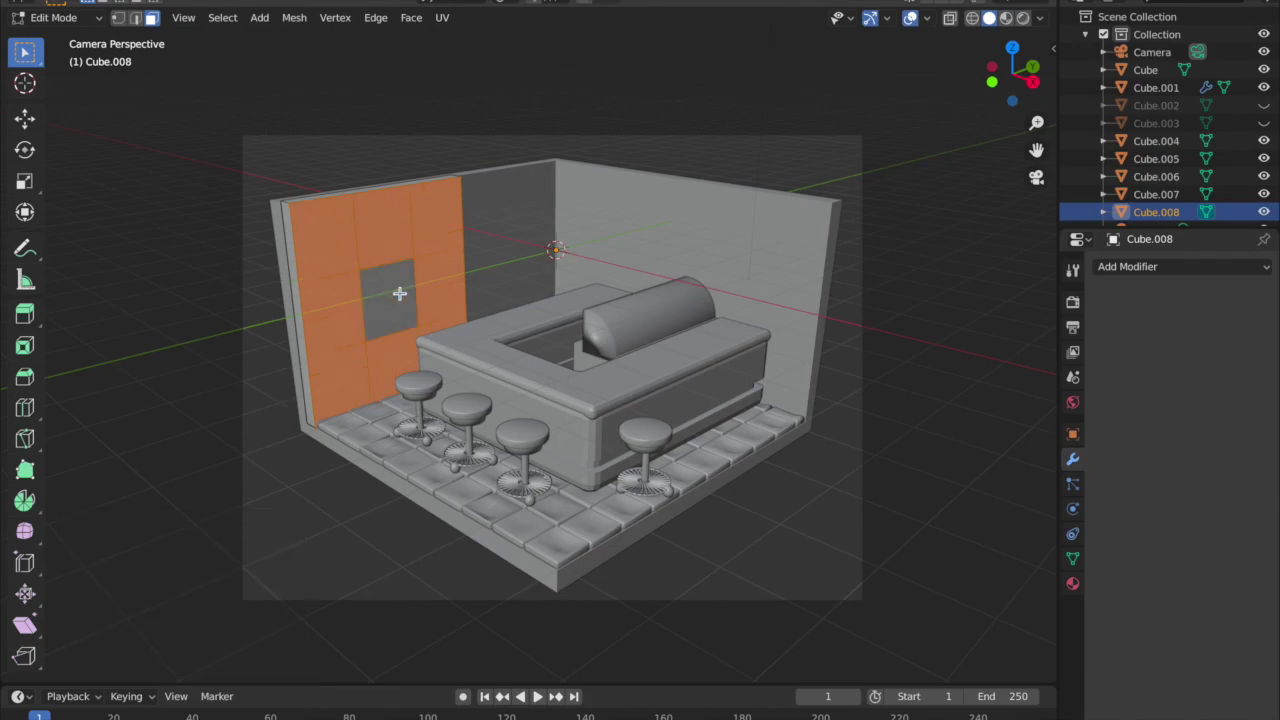
left_click(322, 252)
left_click(388, 288, "shift")
left_click(435, 218, "shift")
left_click(443, 327, "shift")
left_click(349, 378, "shift")
key("i")
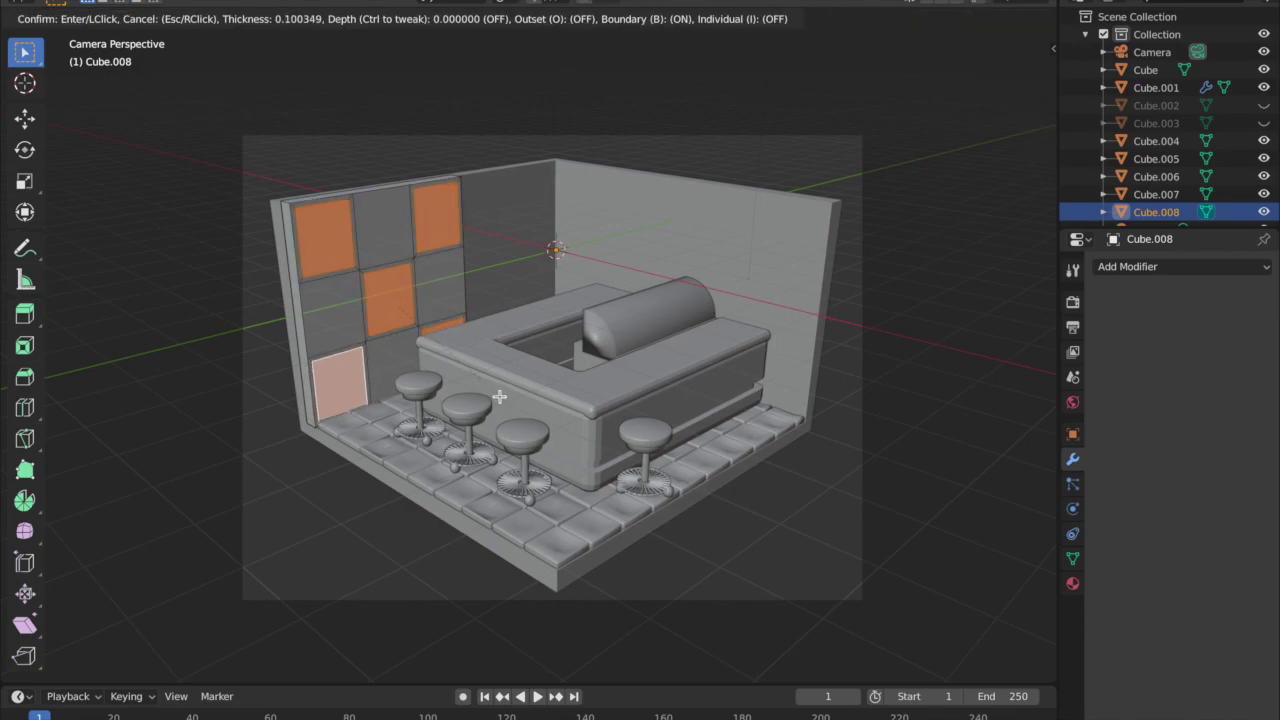
left_click(499, 397)
key("e")
left_click(497, 395)
- Inset the four edge-centre faces of the panel grid by about 0.1 m and extrude them about 0.148 m inward
left_click(370, 240)
left_click(350, 304, "shift")
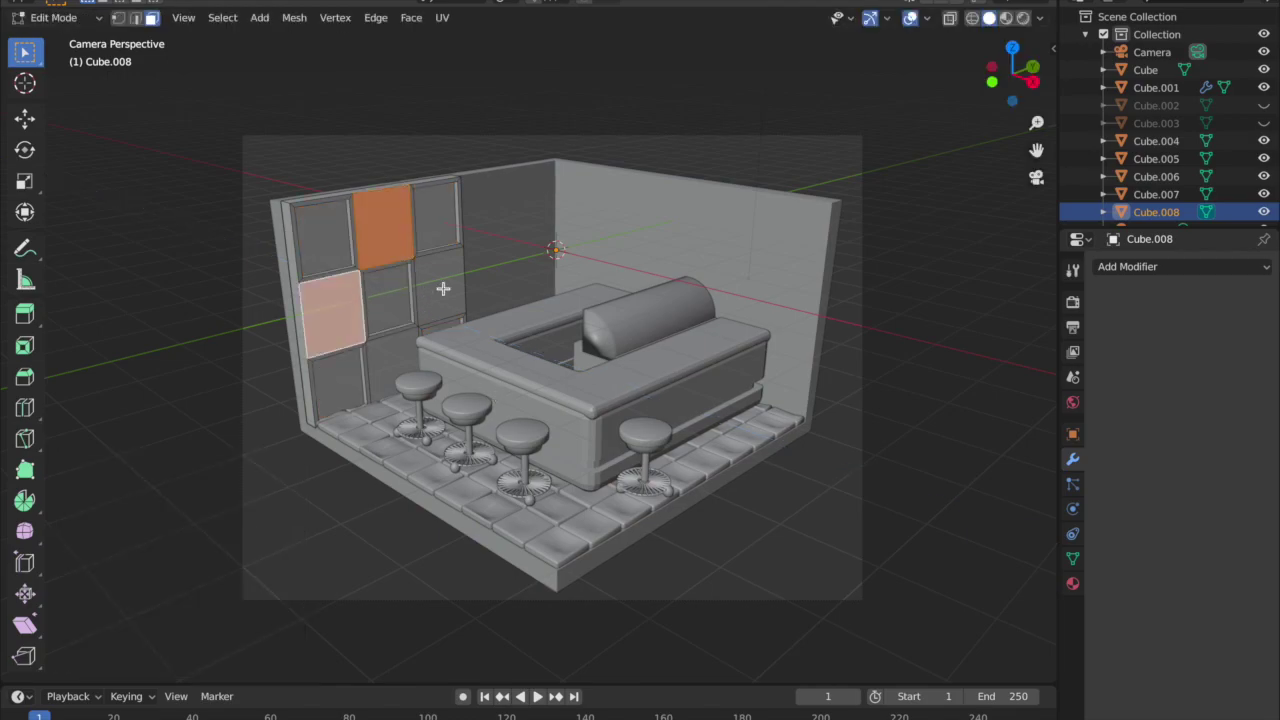
left_click(443, 289, "shift")
left_click(398, 362, "shift")
key("i")
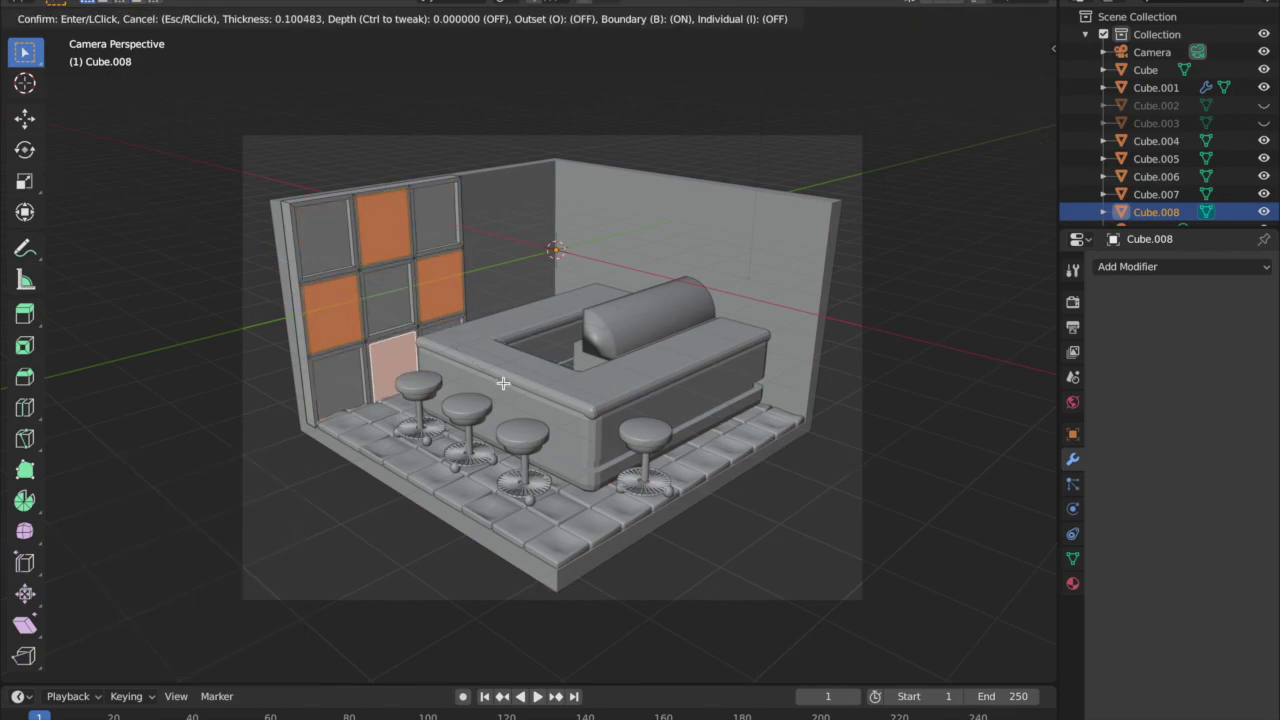
left_click(503, 383)
key("e")
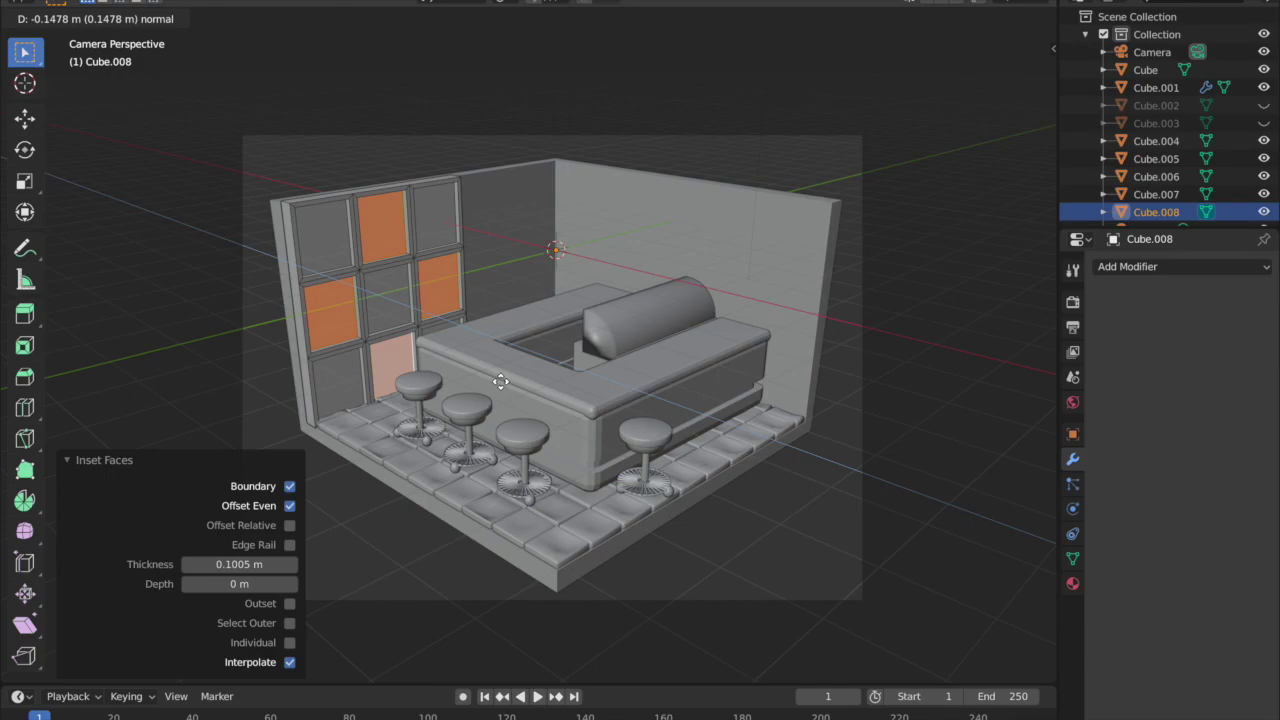
left_click(500, 381)
- Add the centre and upper corner recesses to the face selection and give the panel the silver material
left_click(389, 290, "shift")
left_click(322, 235, "shift")
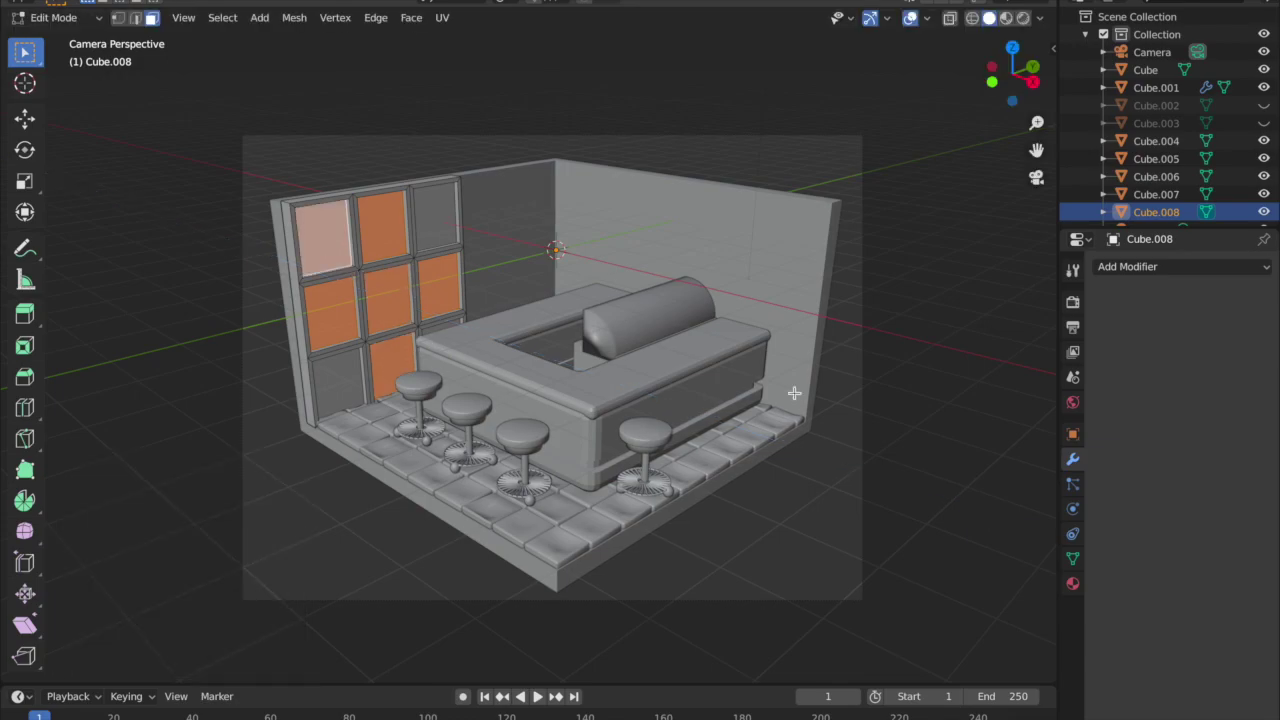
left_click(1072, 583)
left_click(1102, 347)
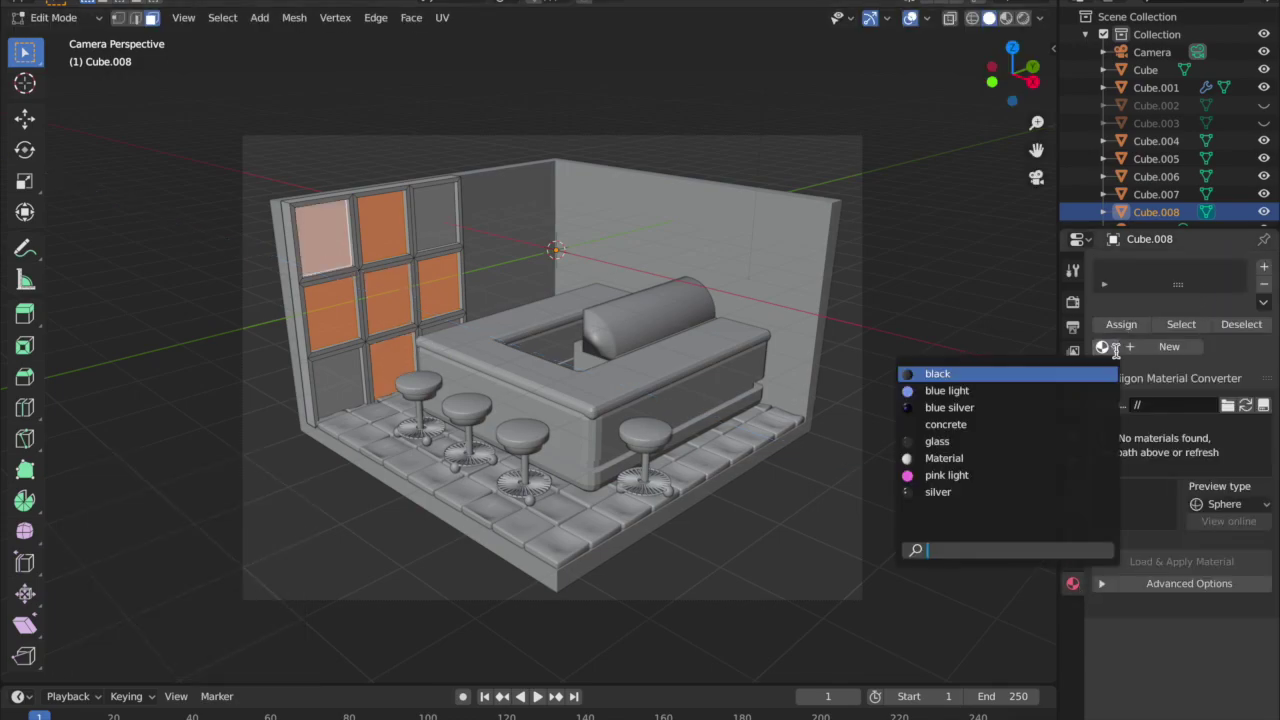
left_click(1006, 491)
- Select the two remaining corner recesses, add a second material slot with the glass material, and preview the rendered scene
left_click(430, 238, "shift")
left_click(348, 366, "shift")
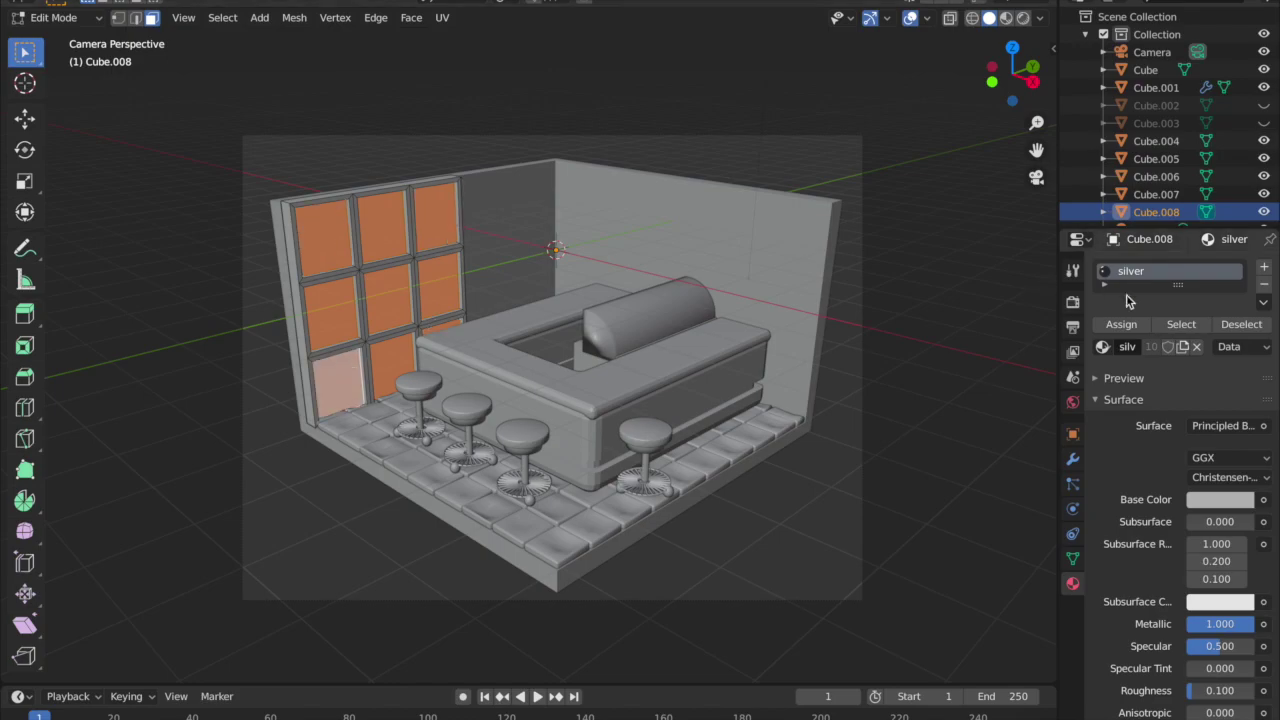
left_click(1263, 267)
left_click(1102, 388)
type("glass")
key("Return")
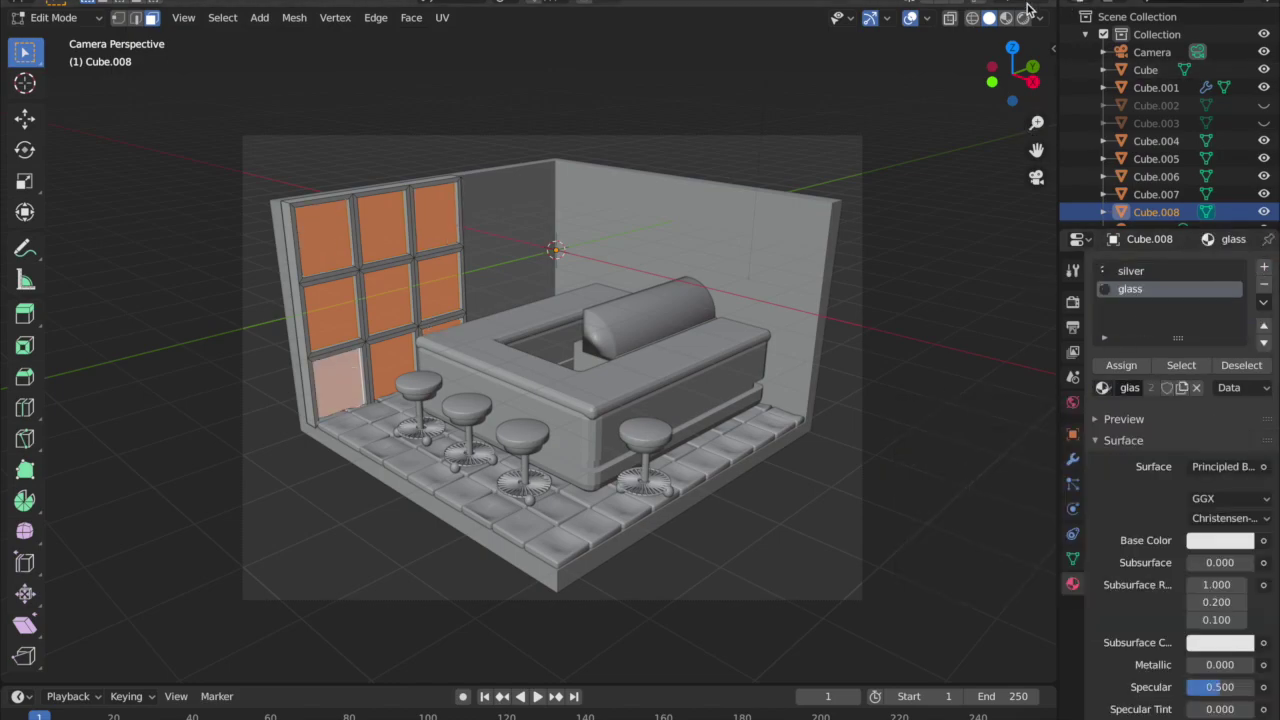
left_click(1022, 18)
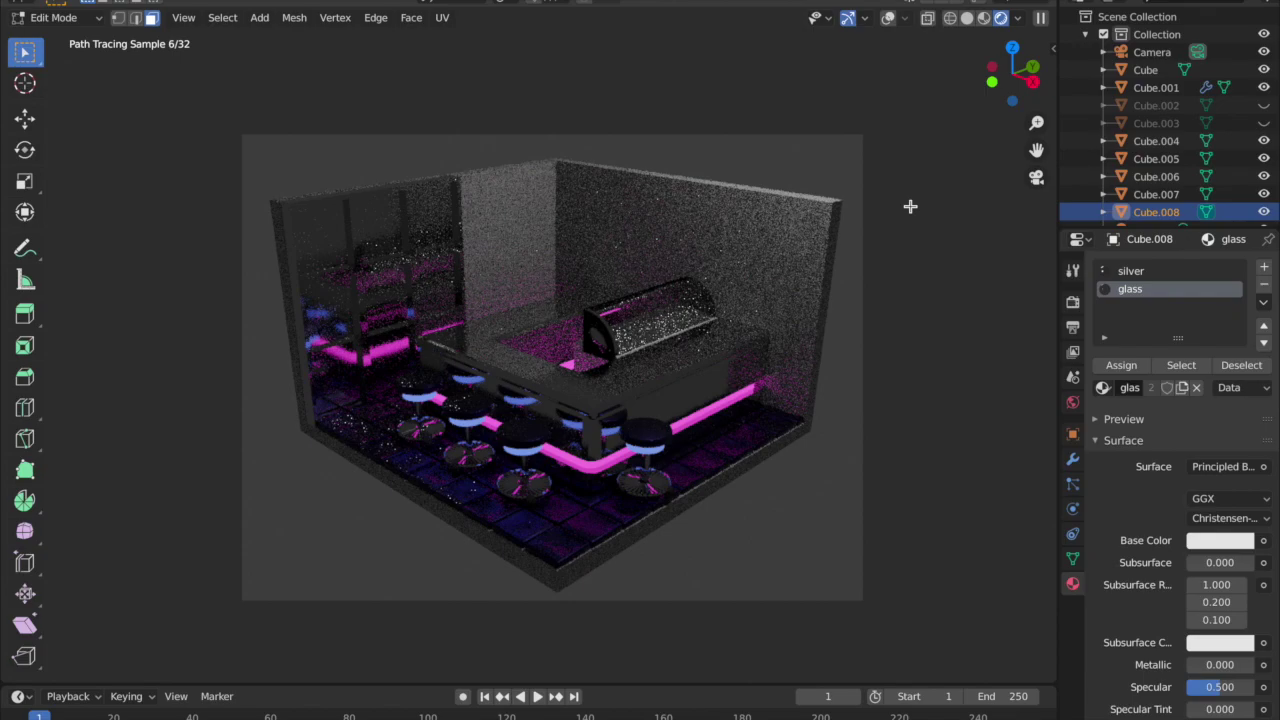
- Narrow the whole panel mesh along Y to a scale of about 0.705
left_click(967, 18)
key("KP_3")
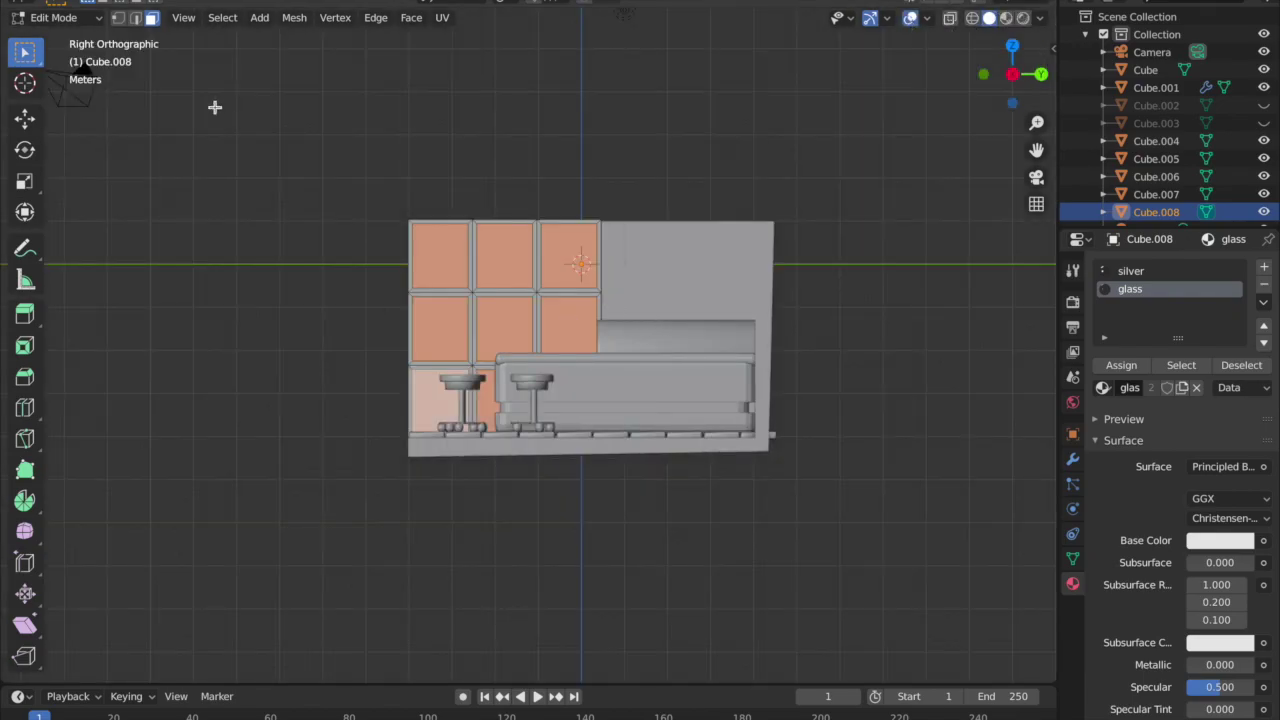
key("a")
key("s")
key("x")
right_click(634, 311)
key("s")
key("y")
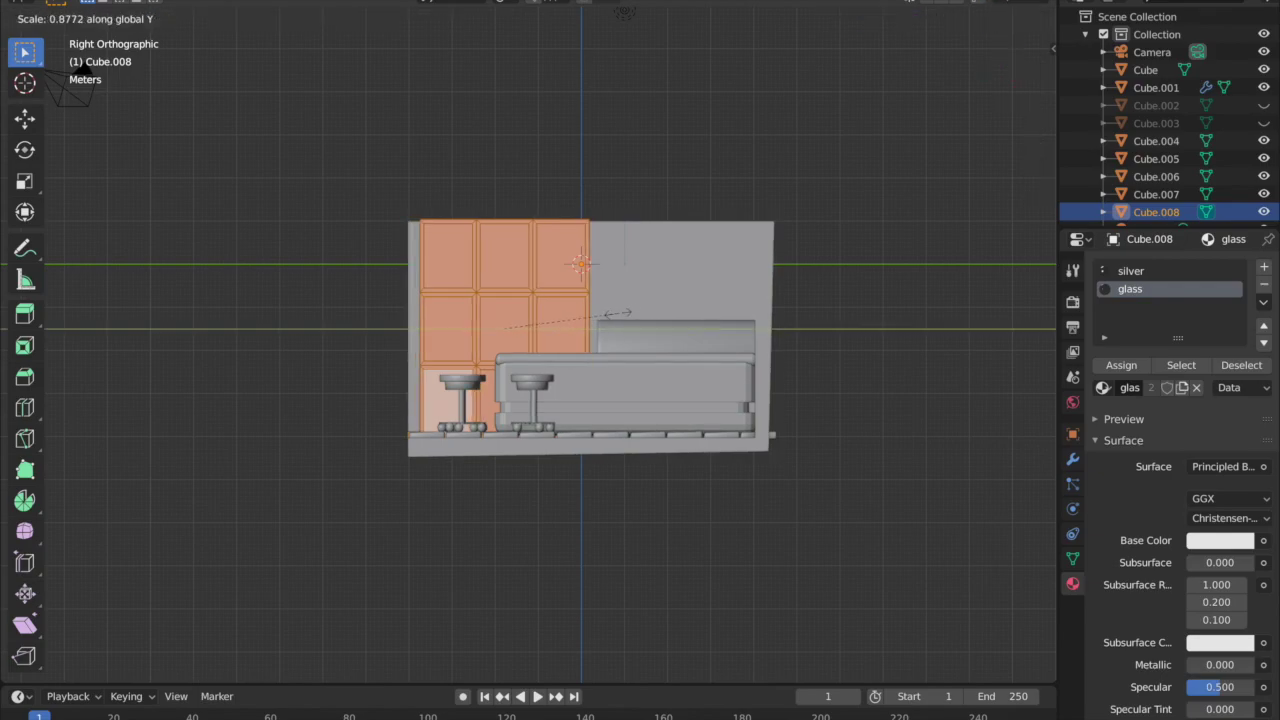
left_click(594, 314)
- Slide the narrowed panel about -0.64 m along Y to the wall's outer end and check it in the camera render preview
key("g")
key("y")
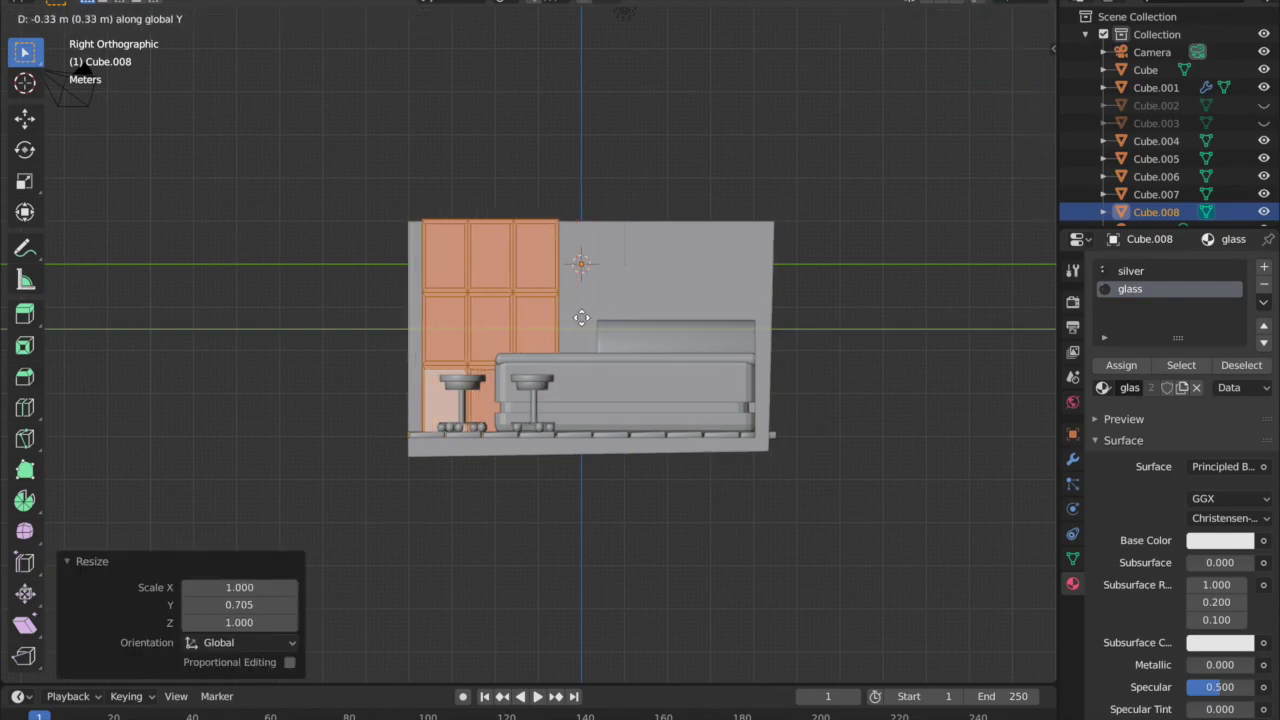
left_click(567, 318)
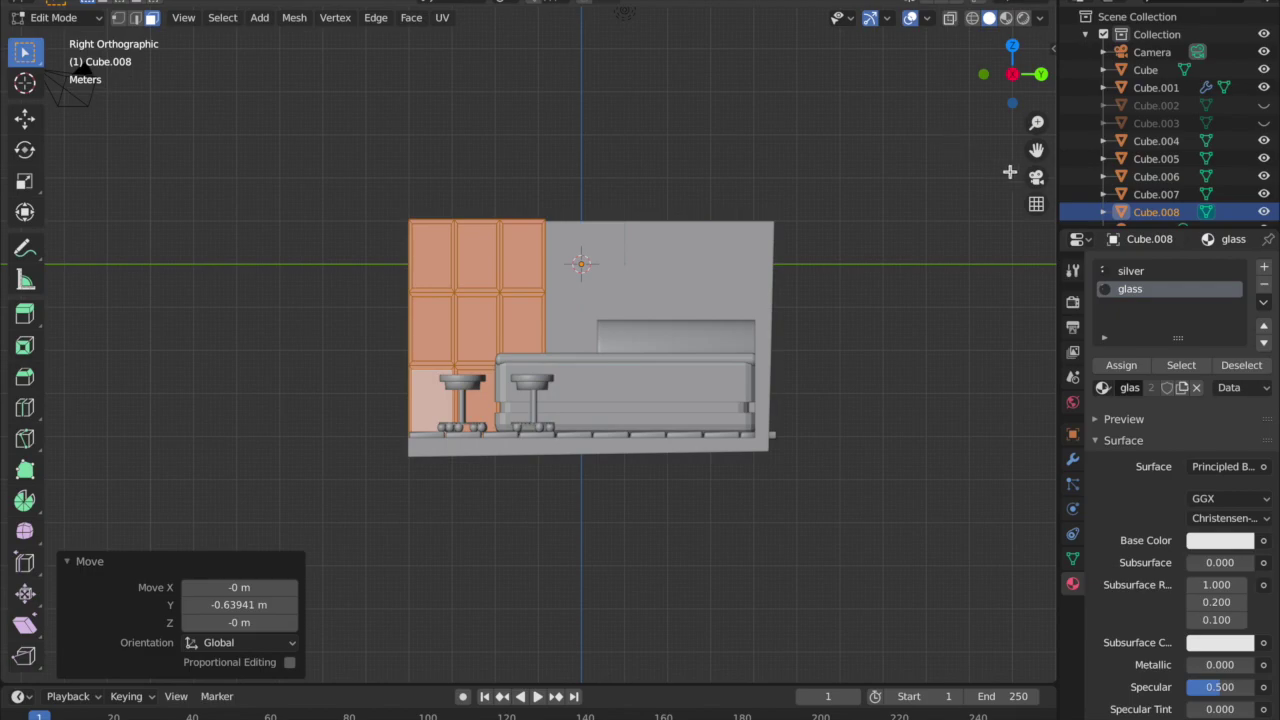
left_click(1036, 178)
left_click(1036, 178)
left_click(910, 17)
left_click(1022, 17)
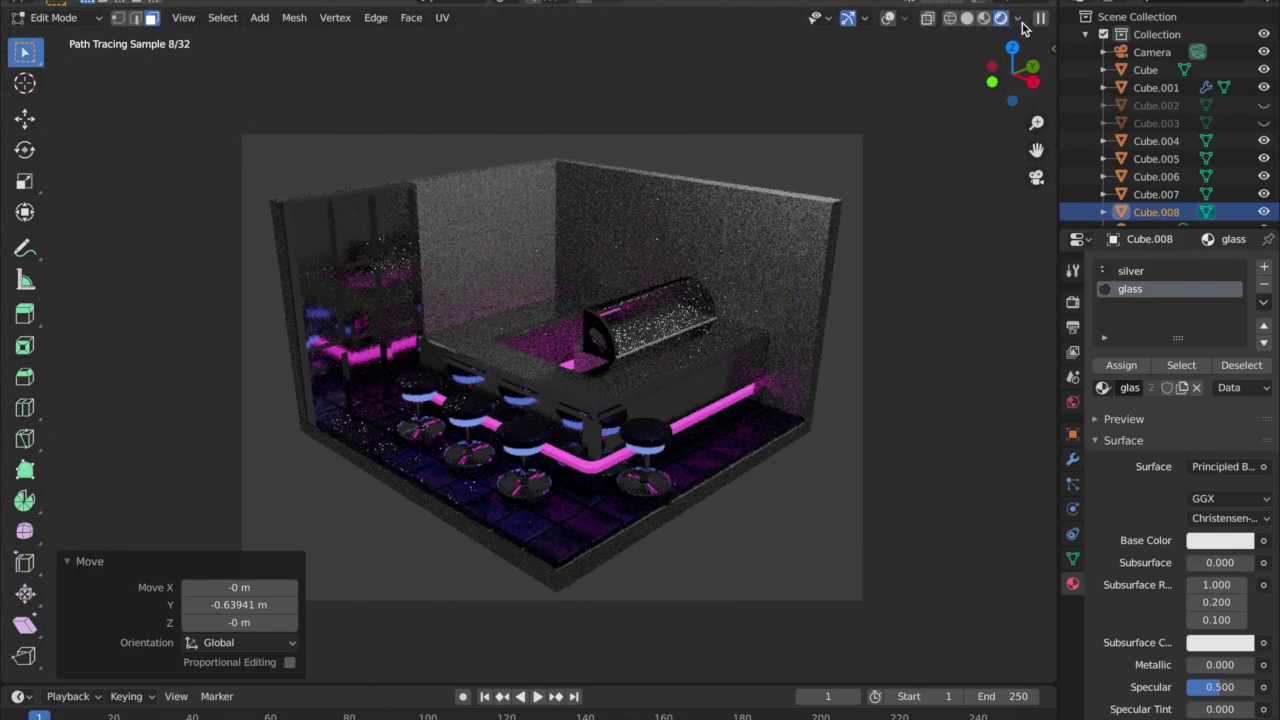
- Add a text object in Object Mode and rotate it 90° about X and 90° about Z
left_click(966, 17)
key("shift+a")
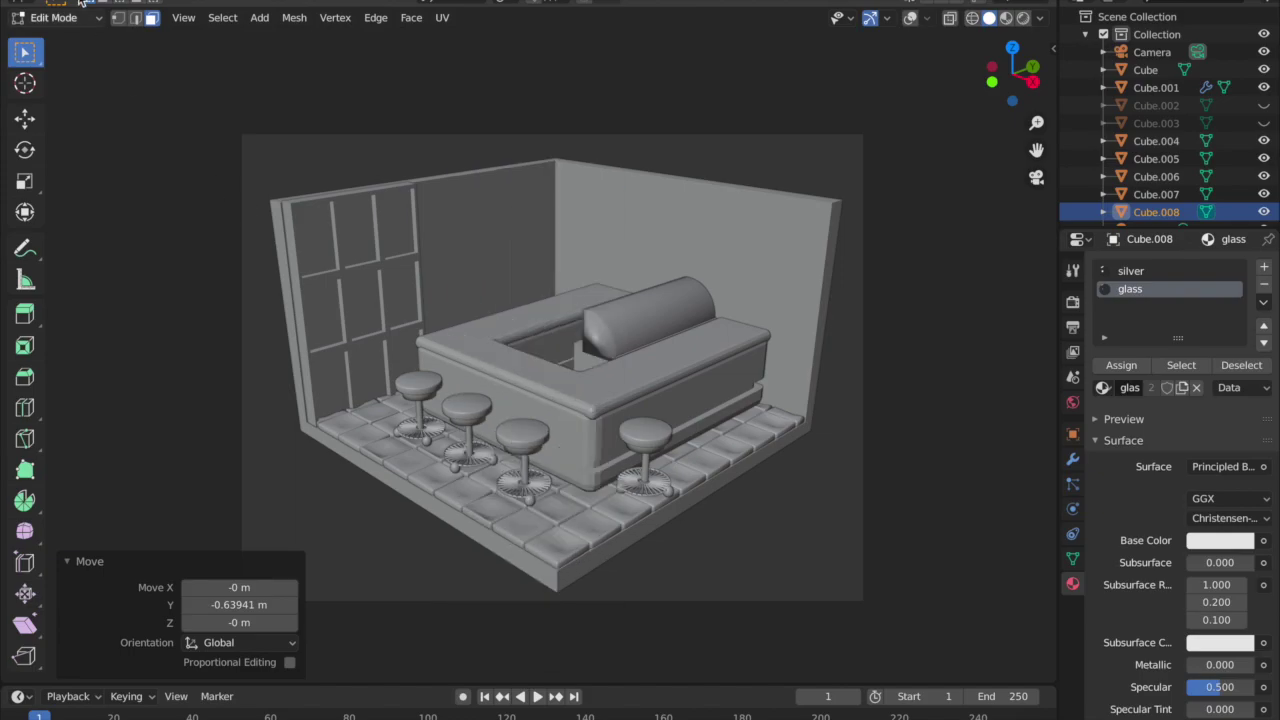
left_click(60, 17)
left_click(58, 45)
key("shift+a")
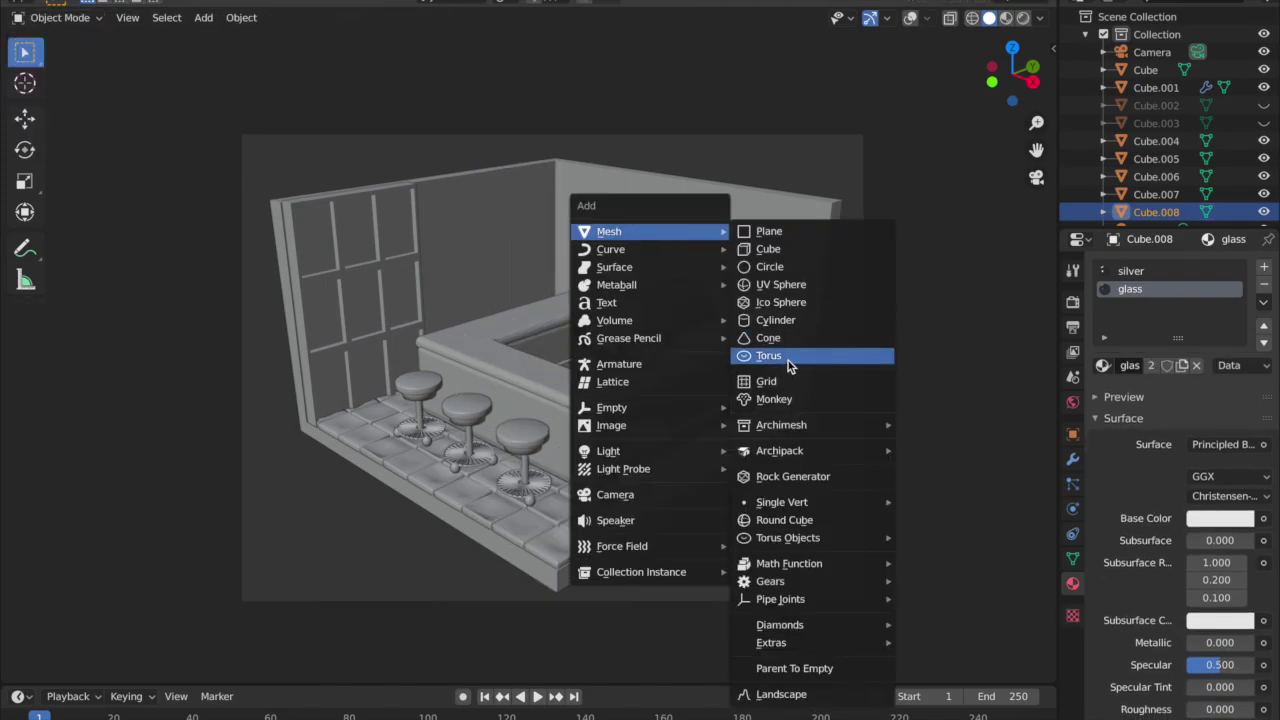
left_click(688, 305)
type("rx90")
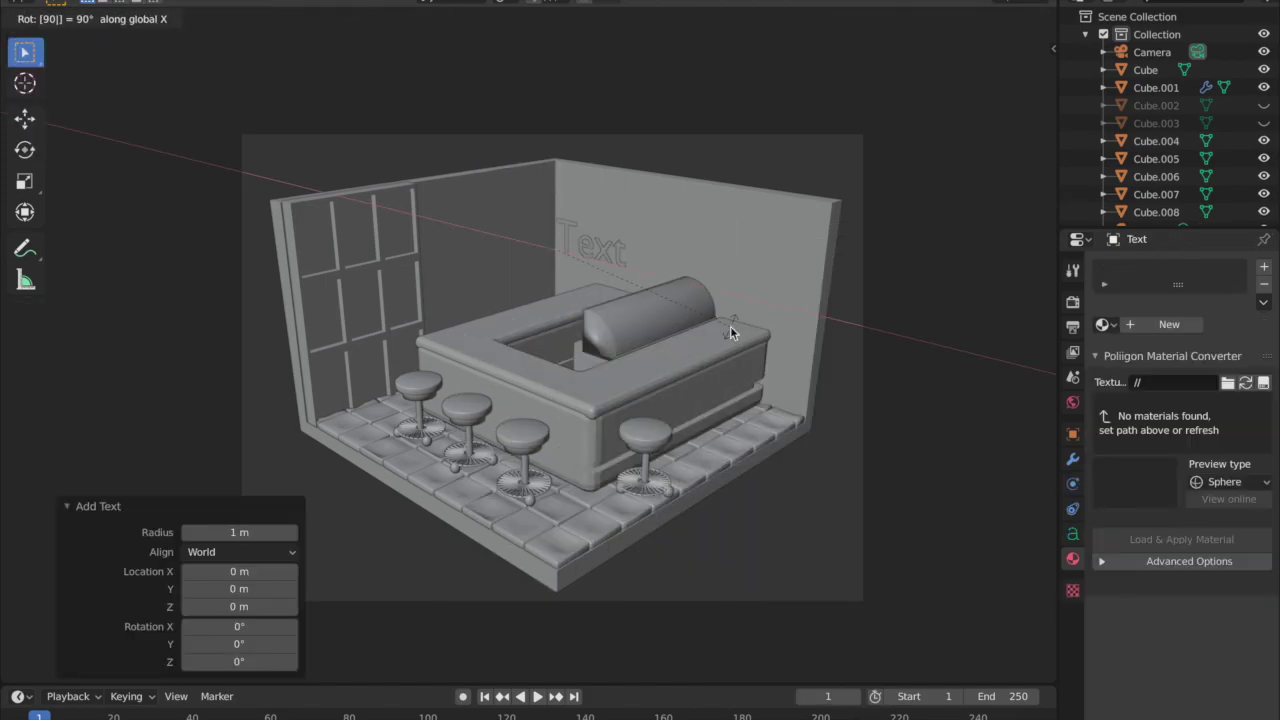
key("Return")
type("rz90")
key("Return")
- Replace the default text with SUSHI and return to Object Mode
left_click(55, 17)
left_click(50, 56)
key("BackSpace")
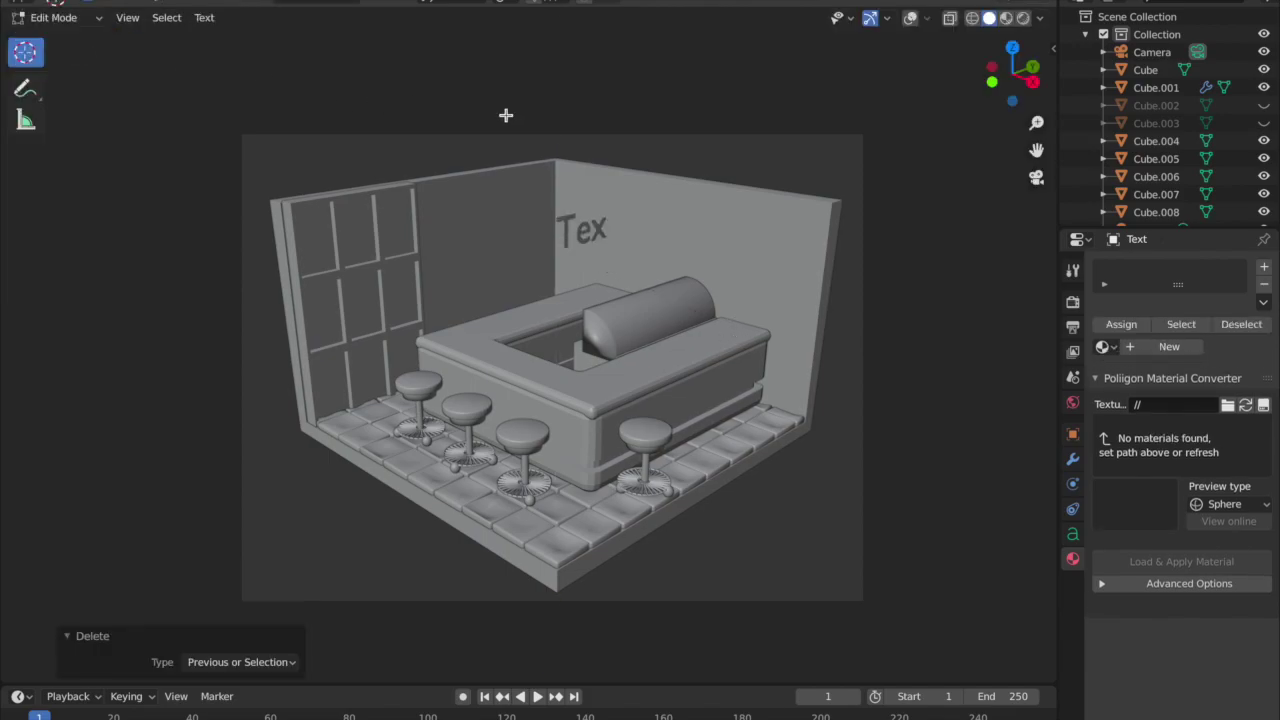
type("SUSHI")
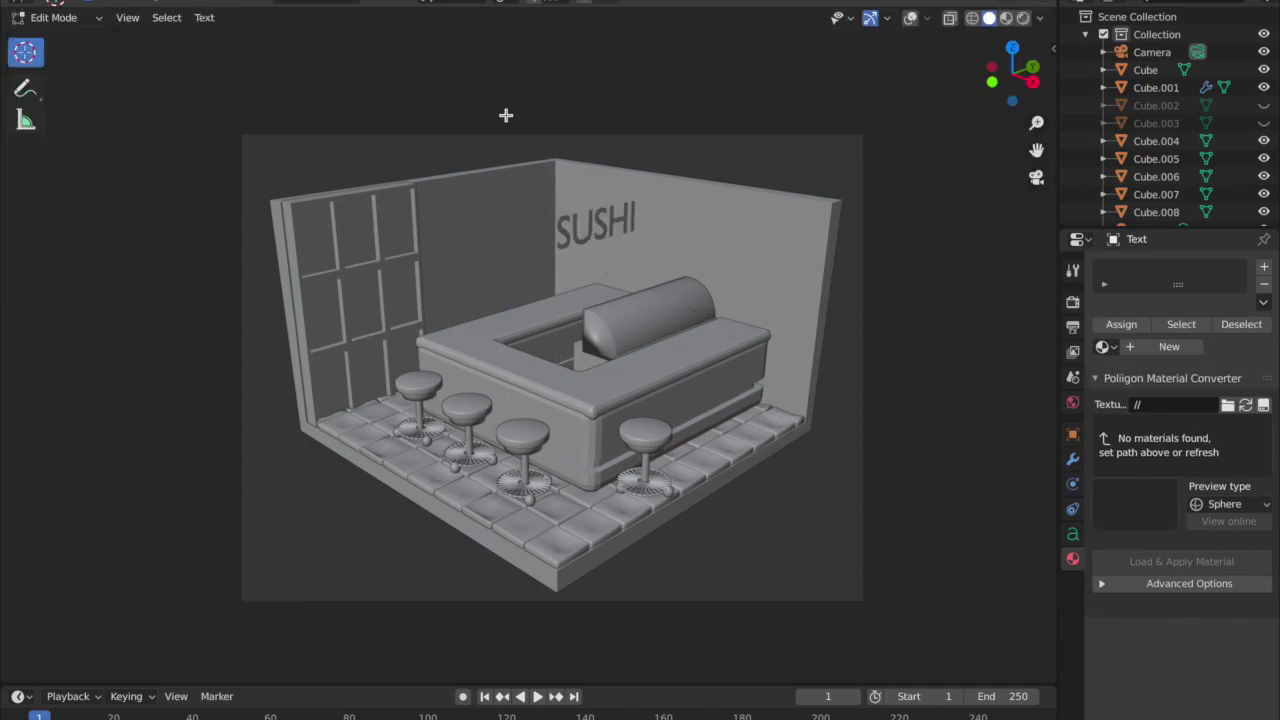
left_click(75, 18)
left_click(70, 39)
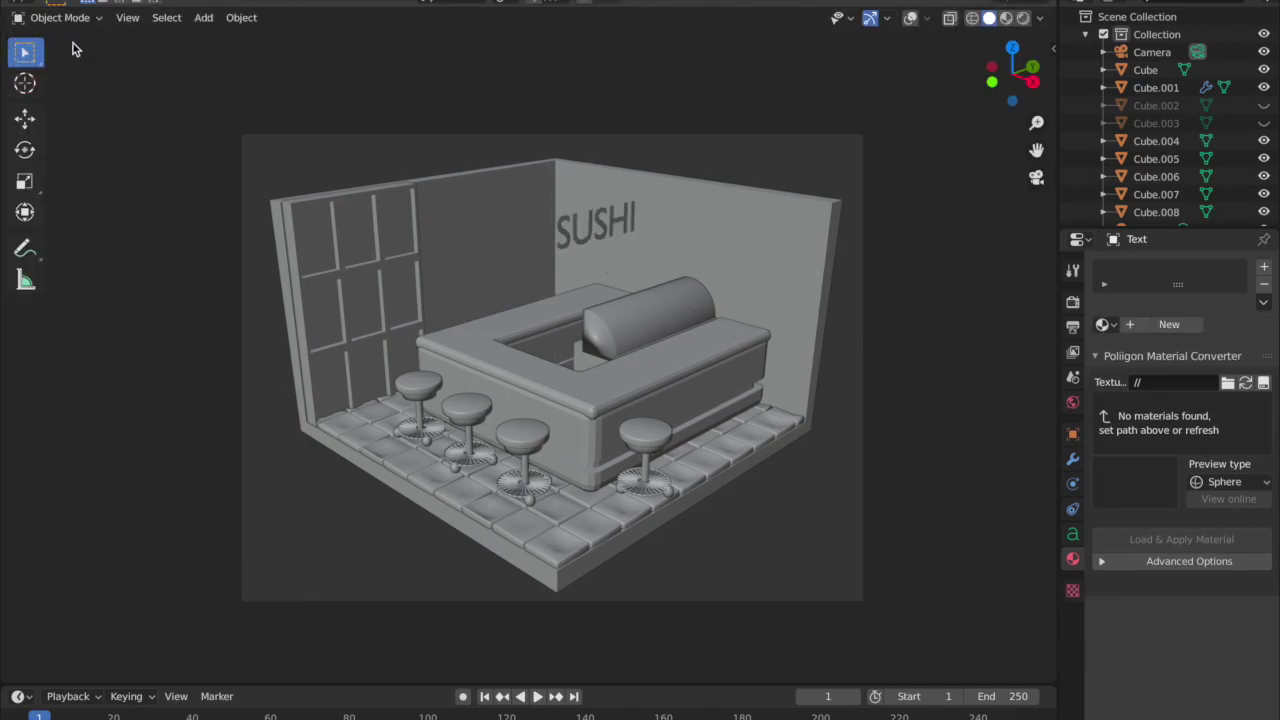
- Bevel the SUSHI text, trying a depth of 0.2 m and reducing it to 0.05 m
left_click(910, 17)
left_click(1072, 534)
left_click(1129, 463)
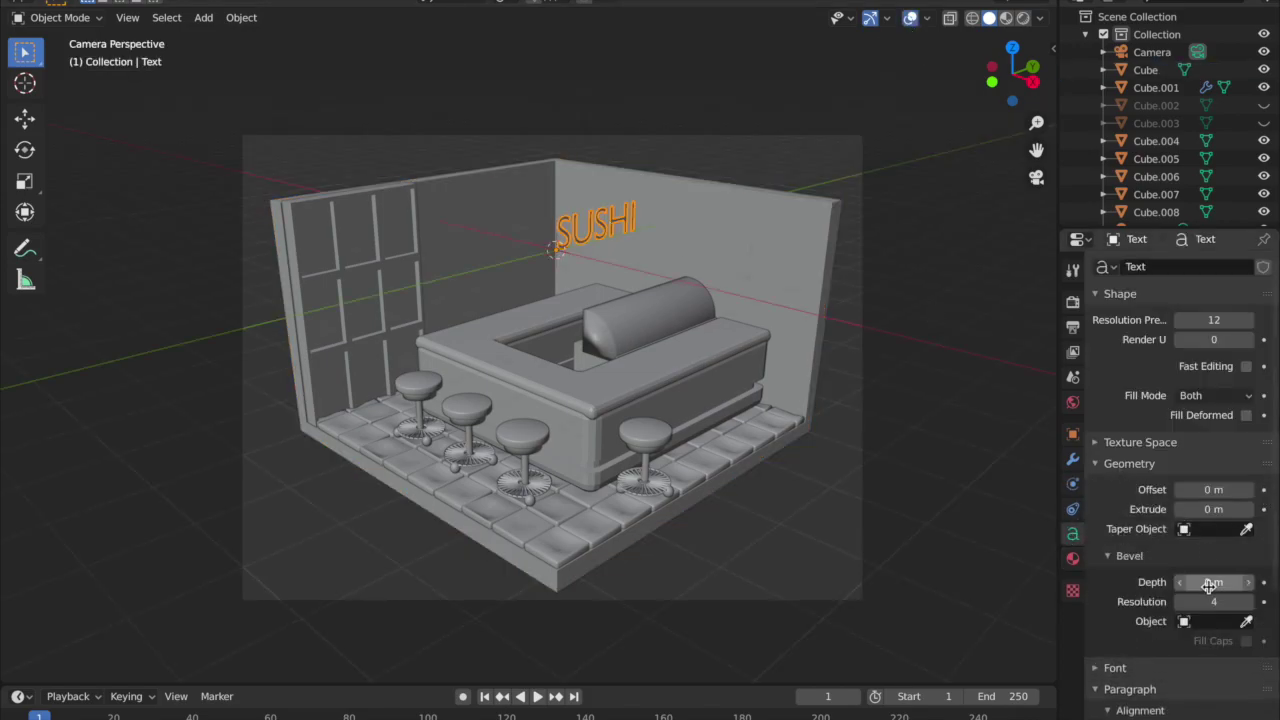
left_click(1209, 582)
type("0.2")
key("Return")
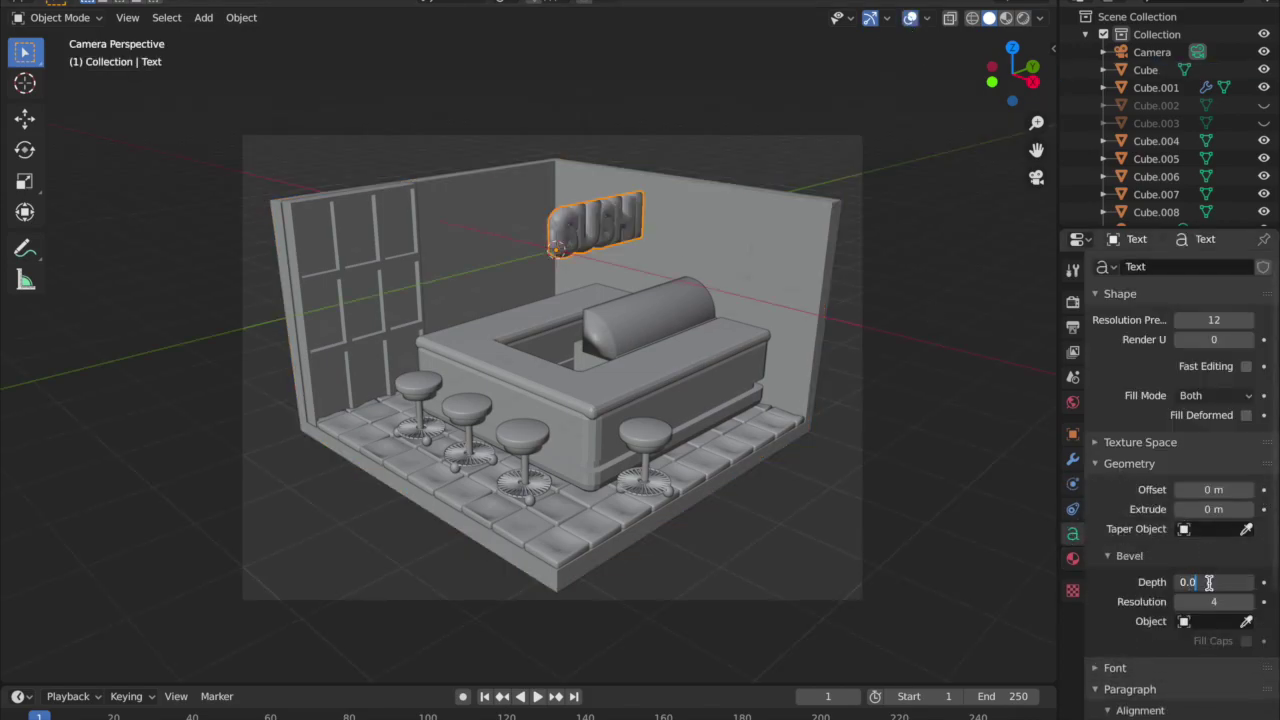
type("05")
key("Return")
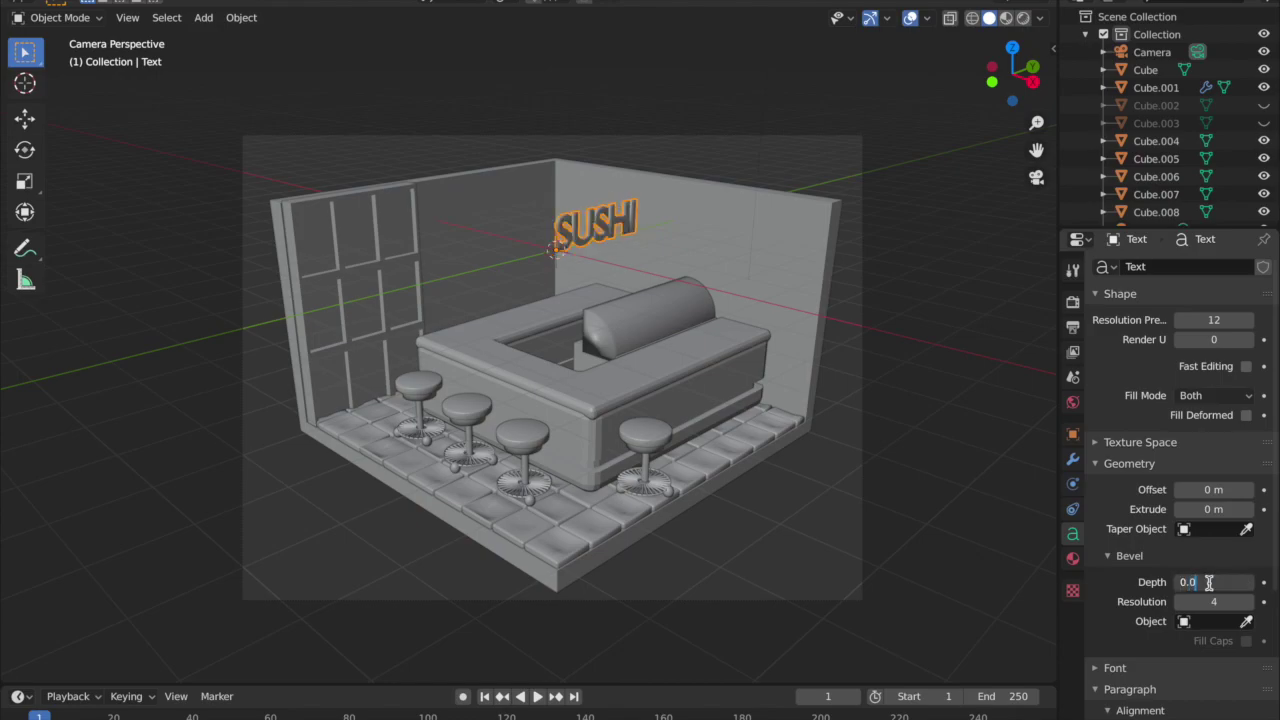
- Set the SUSHI text's extrusion to 0.04 m and refine its bevel depth
type("1")
key("Return")
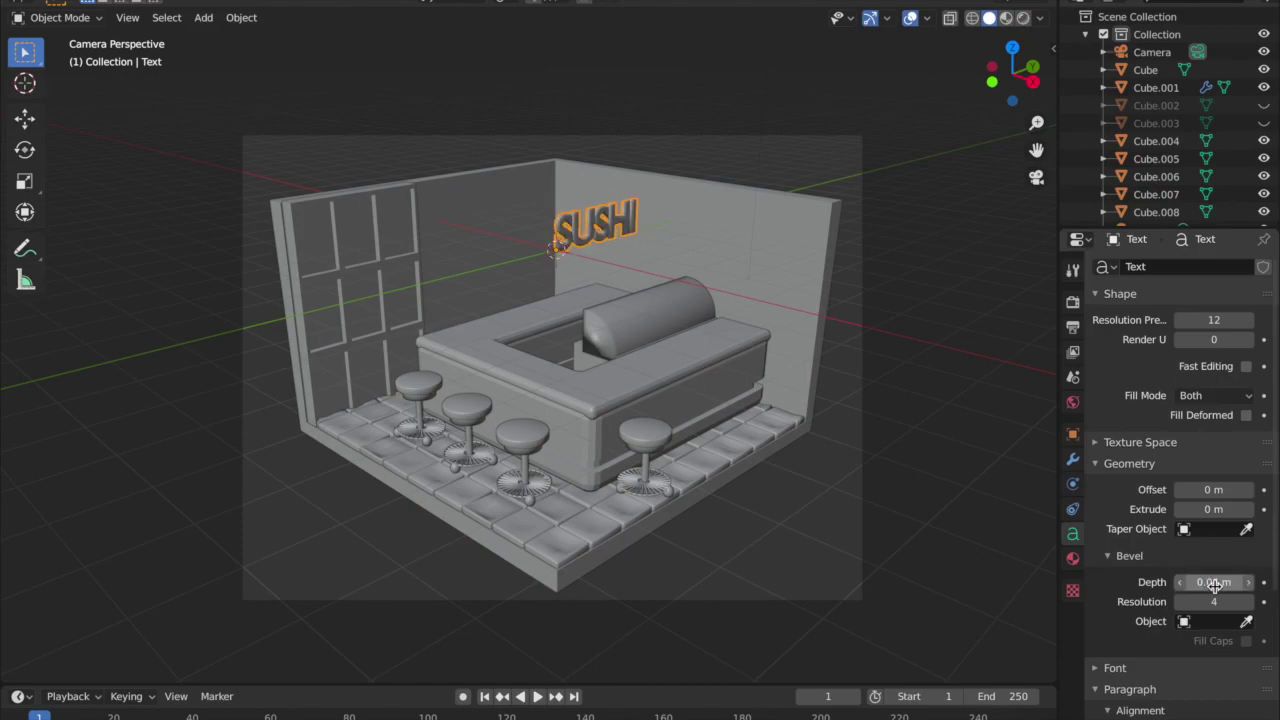
left_click(1073, 558)
left_click(1073, 533)
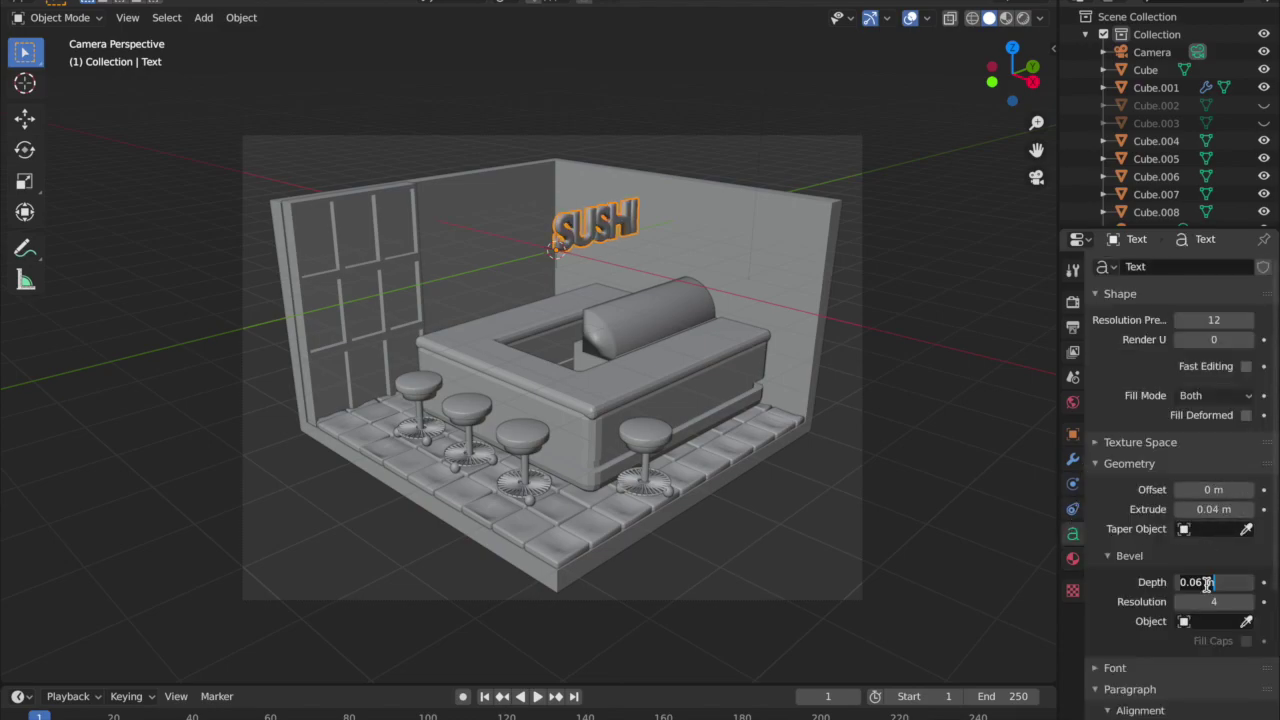
key("Return")
- Apply the pink light material to the SUSHI text and move it in front of the upper part of the gridded panel
left_click(1073, 558)
left_click(1104, 325)
left_click(1020, 452)
key("g")
left_click(382, 260)
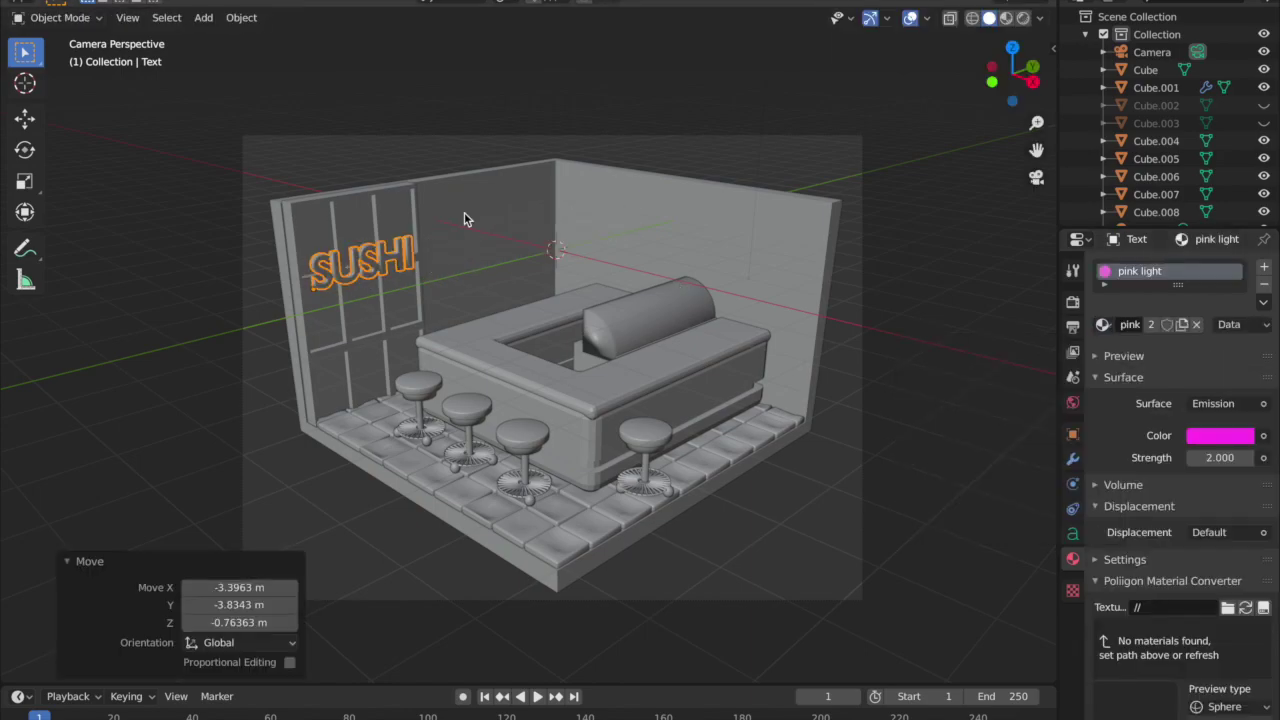
- Slide the SUSHI text about -0.56 m along X towards the wall from the top view
left_click(1014, 46)
left_click(1013, 47)
key("g")
key("x")
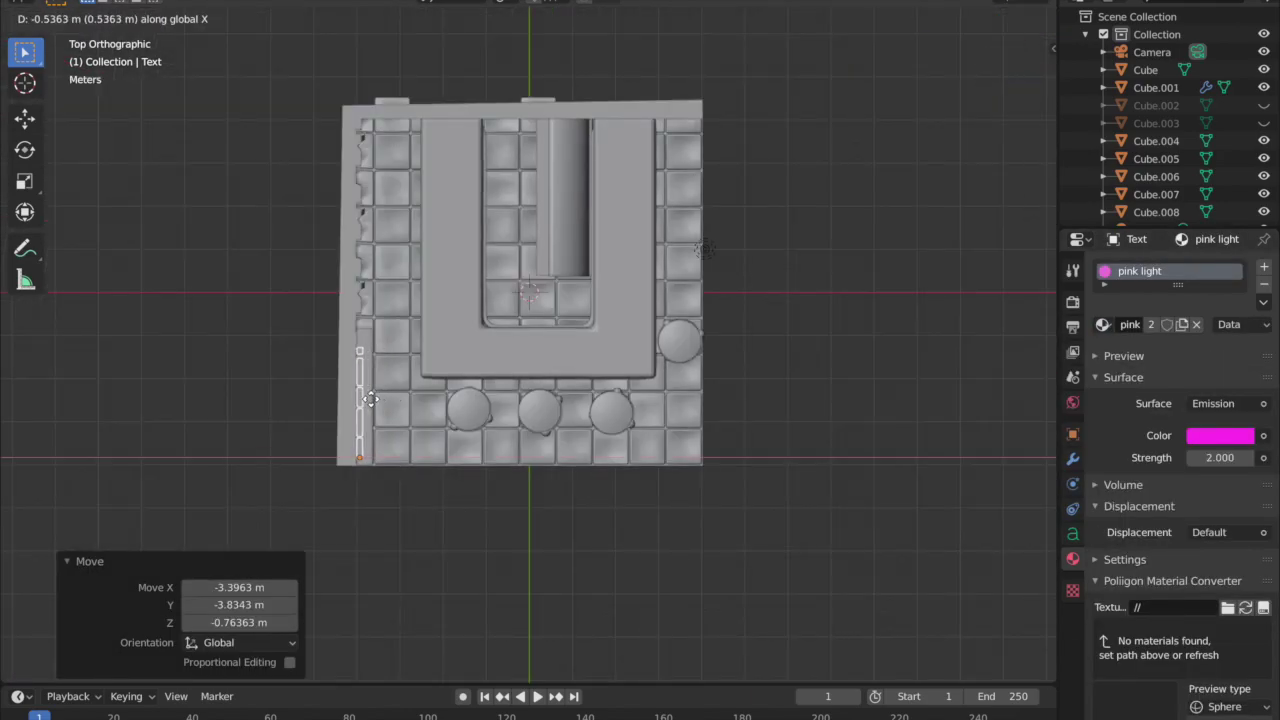
left_click(369, 399)
key("KP_0")
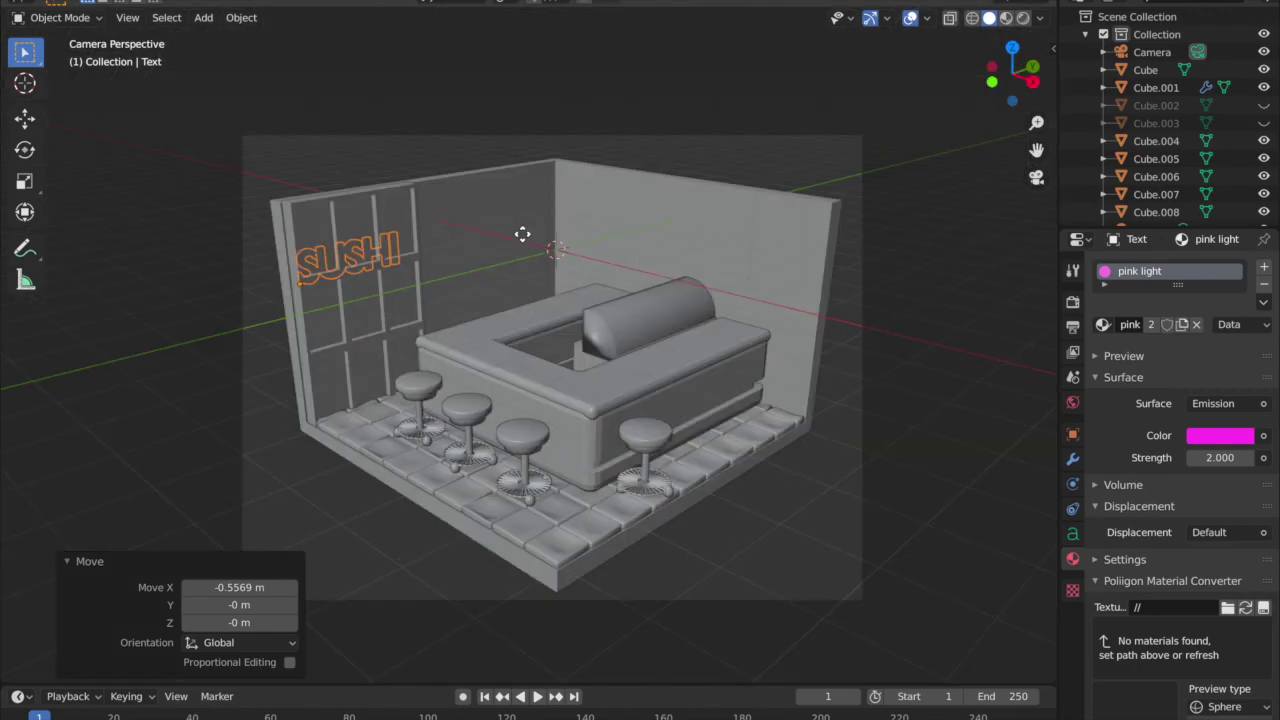
- Lower the SUSHI text to the panel's middle row, shift it about 0.13 m along Y, and preview the render
key("g")
key("z")
left_click(528, 272)
key("g")
key("z")
right_click(532, 271)
key("g")
key("y")
left_click(538, 276)
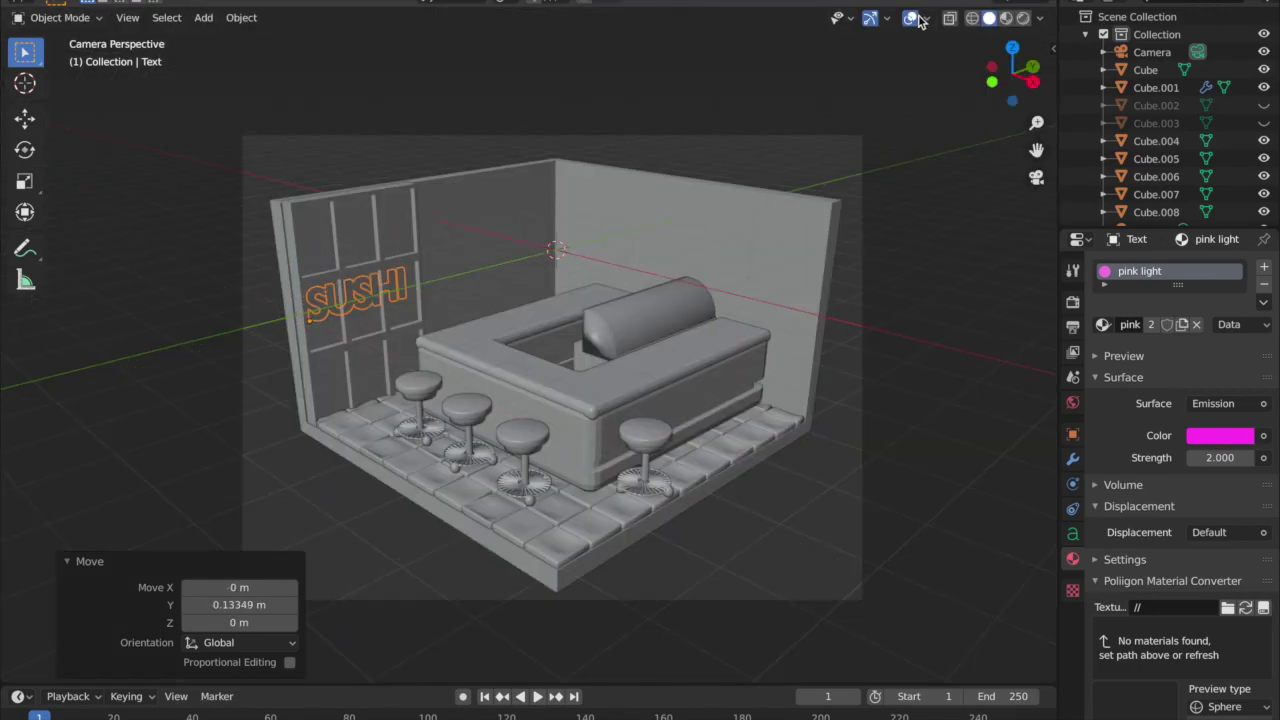
left_click(1023, 18)
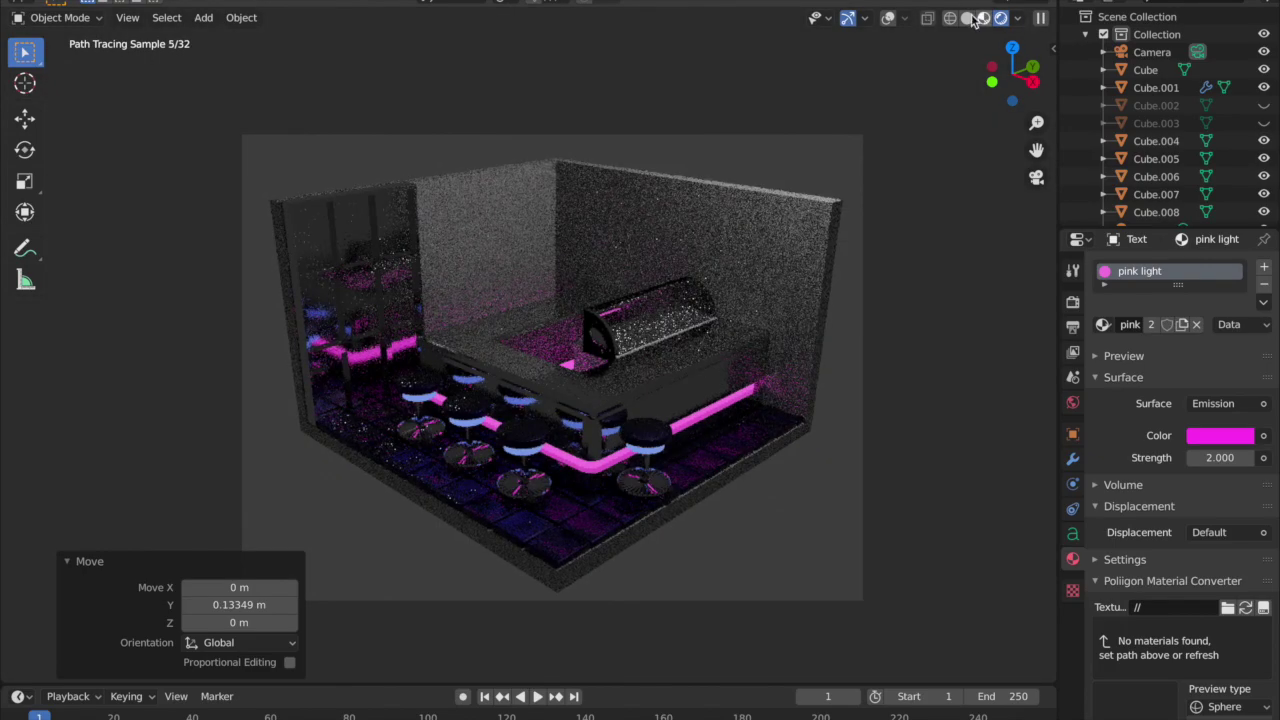
- Move the gridded panel about 0.71 m along X, away from the wall and in front of the SUSHI text
left_click(967, 18)
middle_click_drag(538, 181, 655, 210)
left_click(910, 18)
middle_click_drag(588, 165, 679, 225)
left_click(551, 197)
key("g")
key("x")
left_click(576, 193)
key("s")
key("x")
right_click(754, 274)
- Move the gridded panel about -0.72 m along X back to the wall and check its glass material in the render preview
middle_click_drag(754, 274, 679, 259)
key("g")
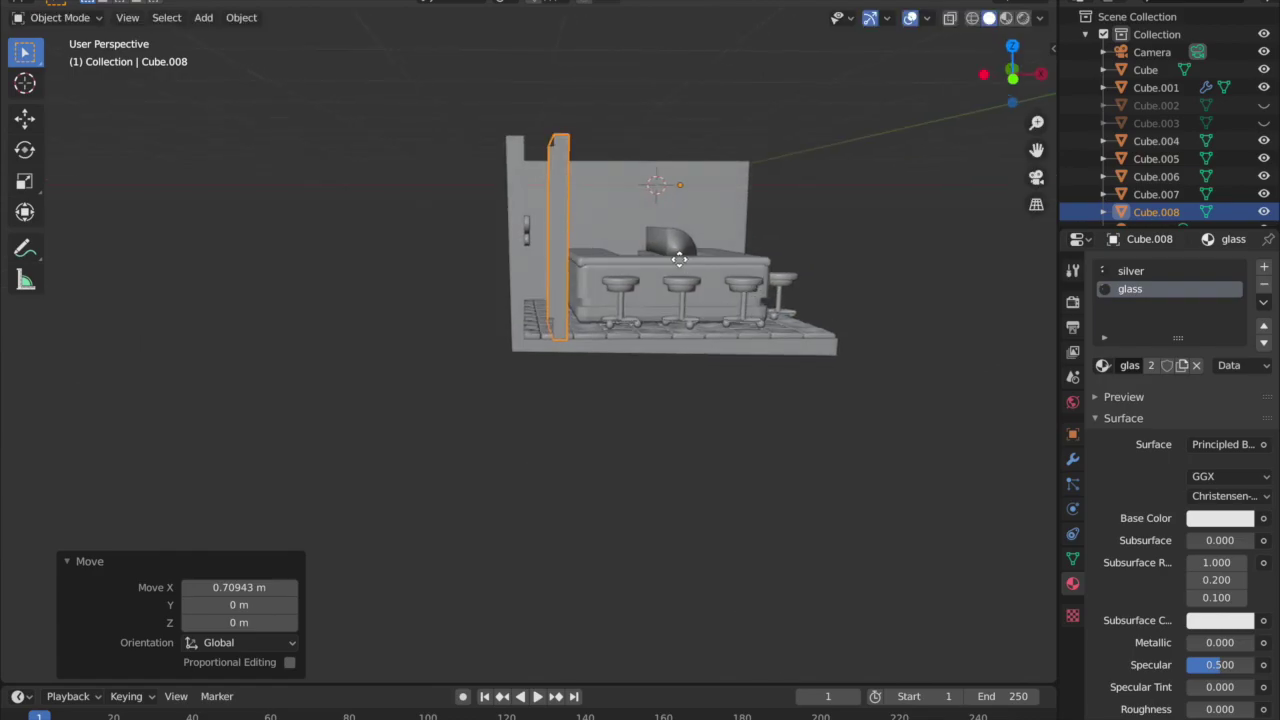
key("g")
key("x")
left_click(654, 260)
key("KP_0")
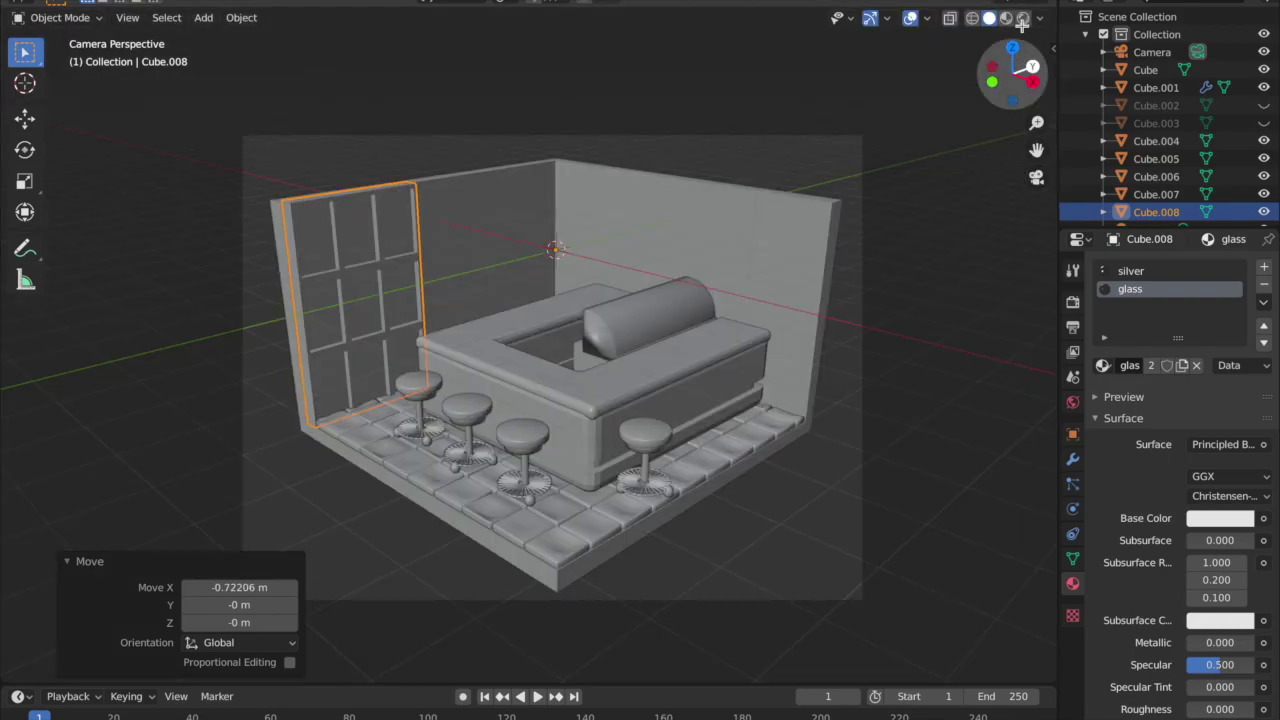
left_click(1021, 19)
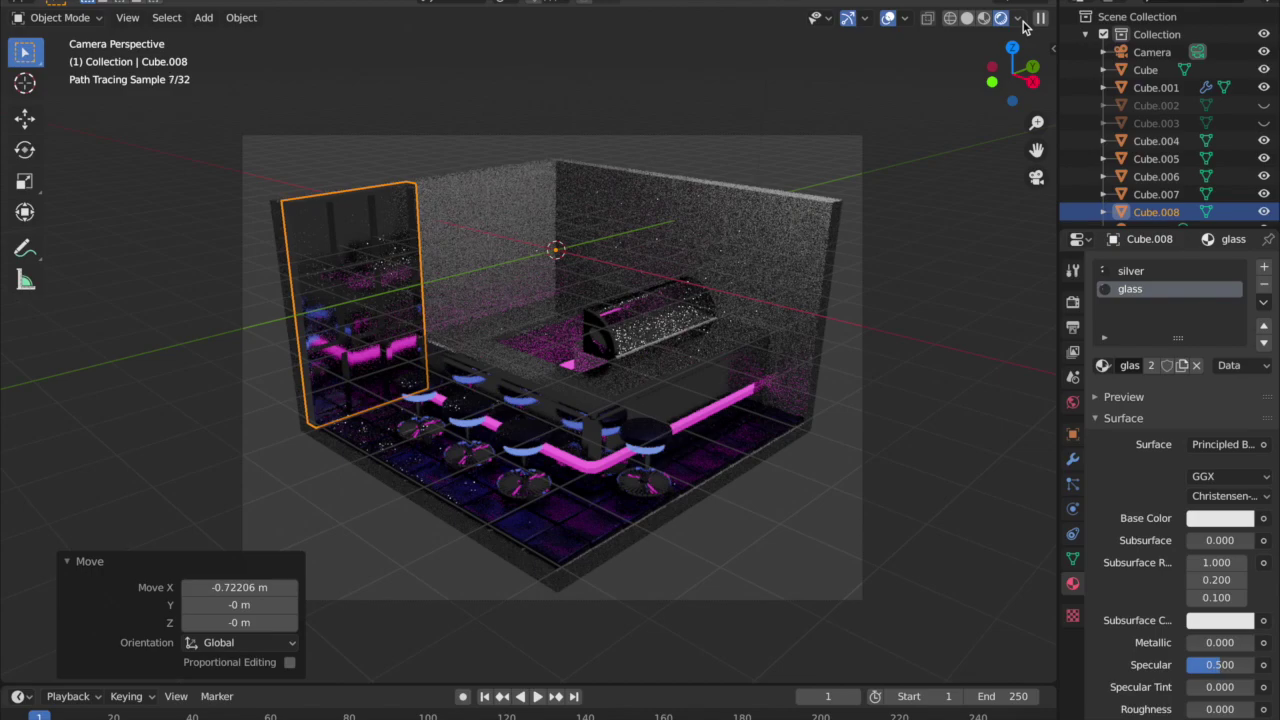
left_click(1100, 397)
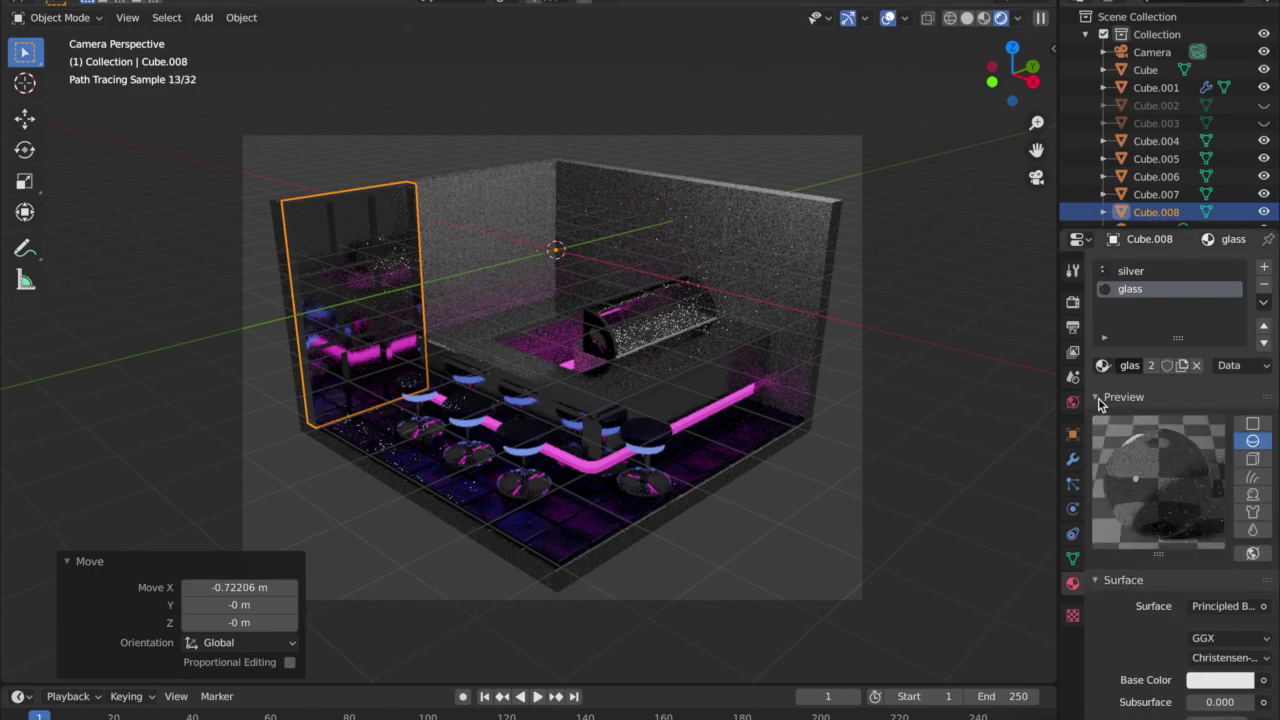
left_click(1100, 398)
- Move the gridded panel about 0.65 m along X, away from the wall, and preview the render through the camera
left_click(966, 18)
middle_click_drag(470, 245, 505, 264)
key("g")
key("x")
left_click(504, 264)
left_click(1035, 178)
left_click(1036, 177)
left_click(1022, 18)
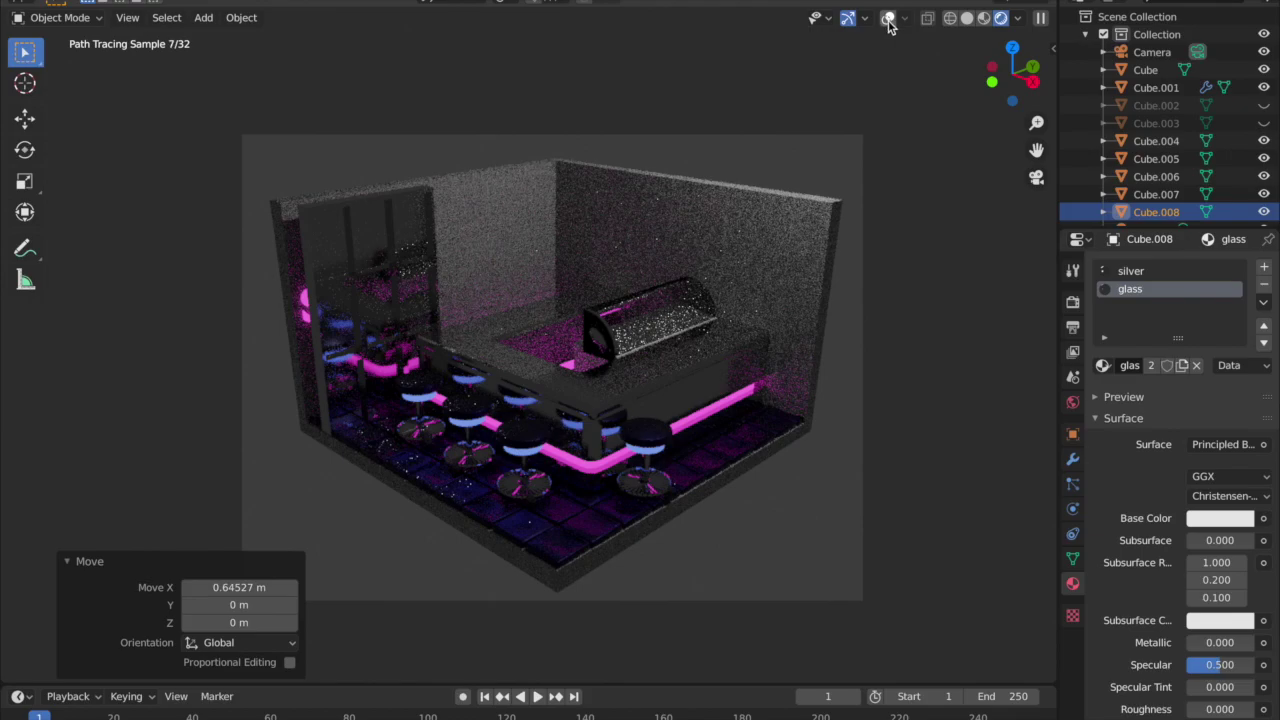
- Delete the glass faces from the gridded panel's mesh, keeping only the silver frame
left_click(60, 17)
left_click(57, 48)
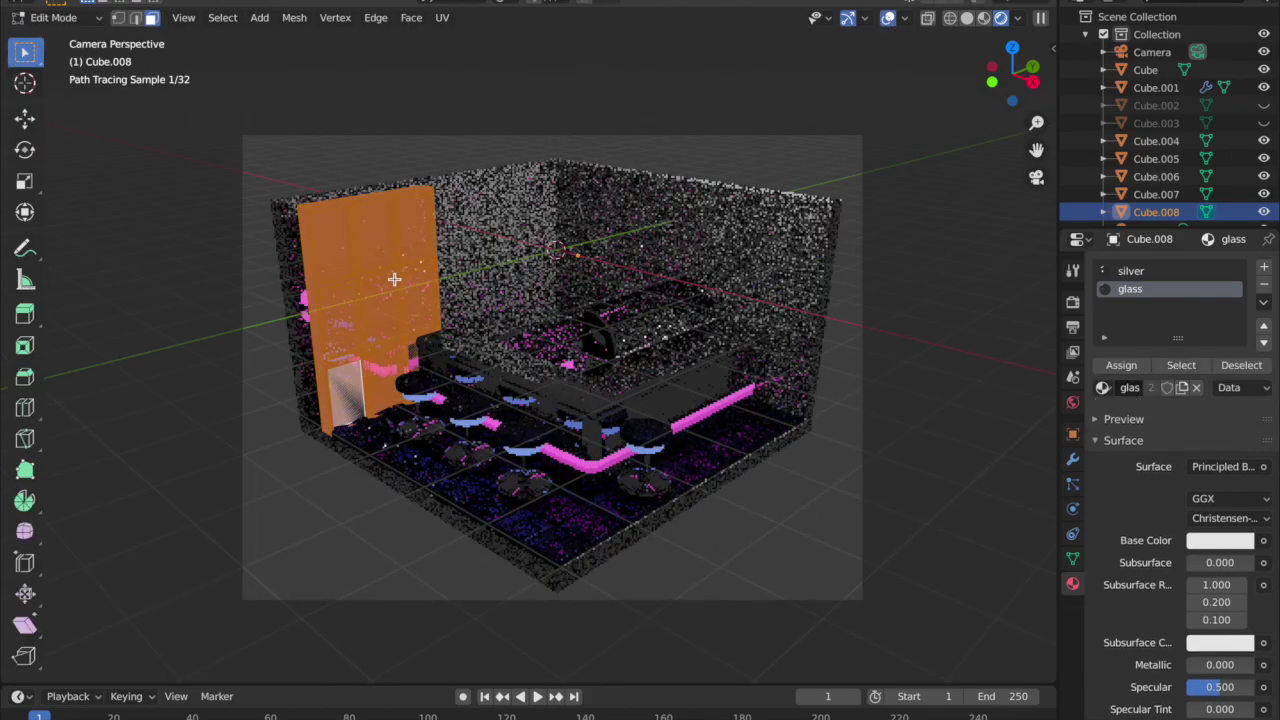
mouse_move(394, 280)
middle_mouse_down()
mouse_move(341, 295)
mouse_move(345, 260)
mouse_move(388, 240)
mouse_move(384, 290)
middle_mouse_up()
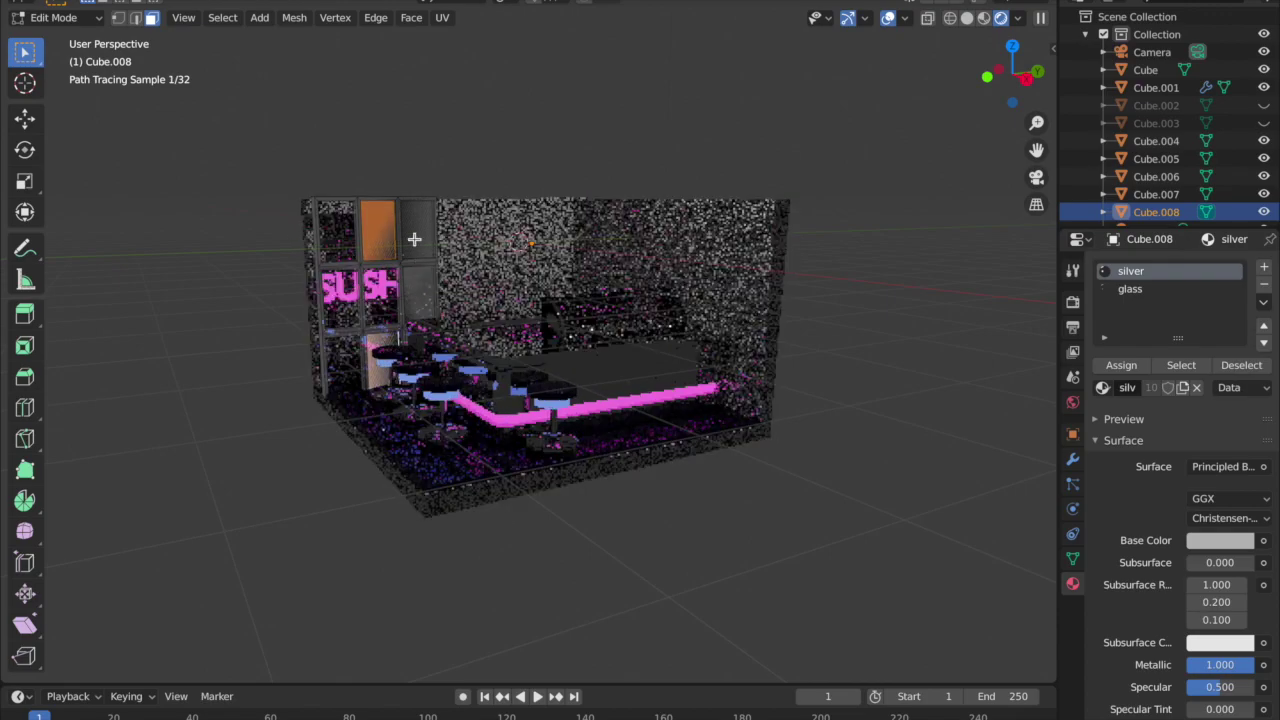
key("x")
left_click(420, 342)
middle_click_drag(350, 318, 465, 343)
- Move the panel's frame mesh about -0.81 m along X back to the wall, fine-tune it, and preview the render through the camera
left_click(967, 18)
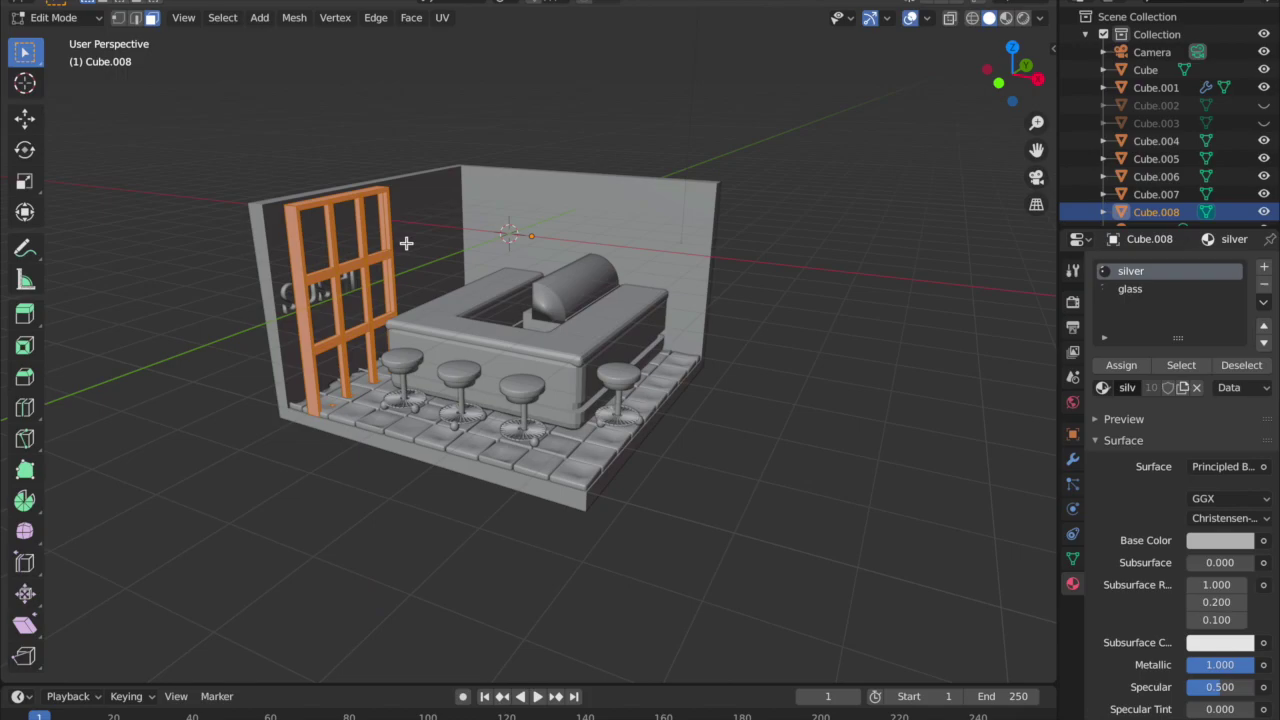
key("g")
key("x")
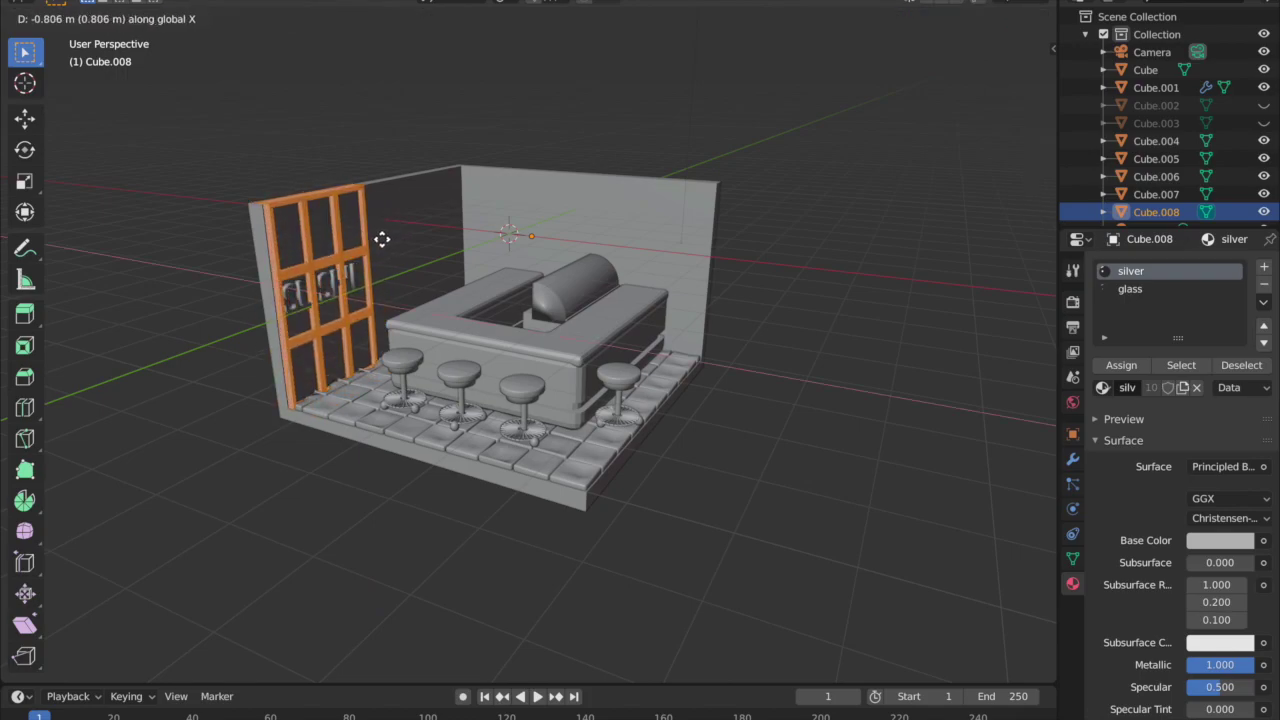
left_click(383, 240)
key("g")
key("x")
left_click(383, 242)
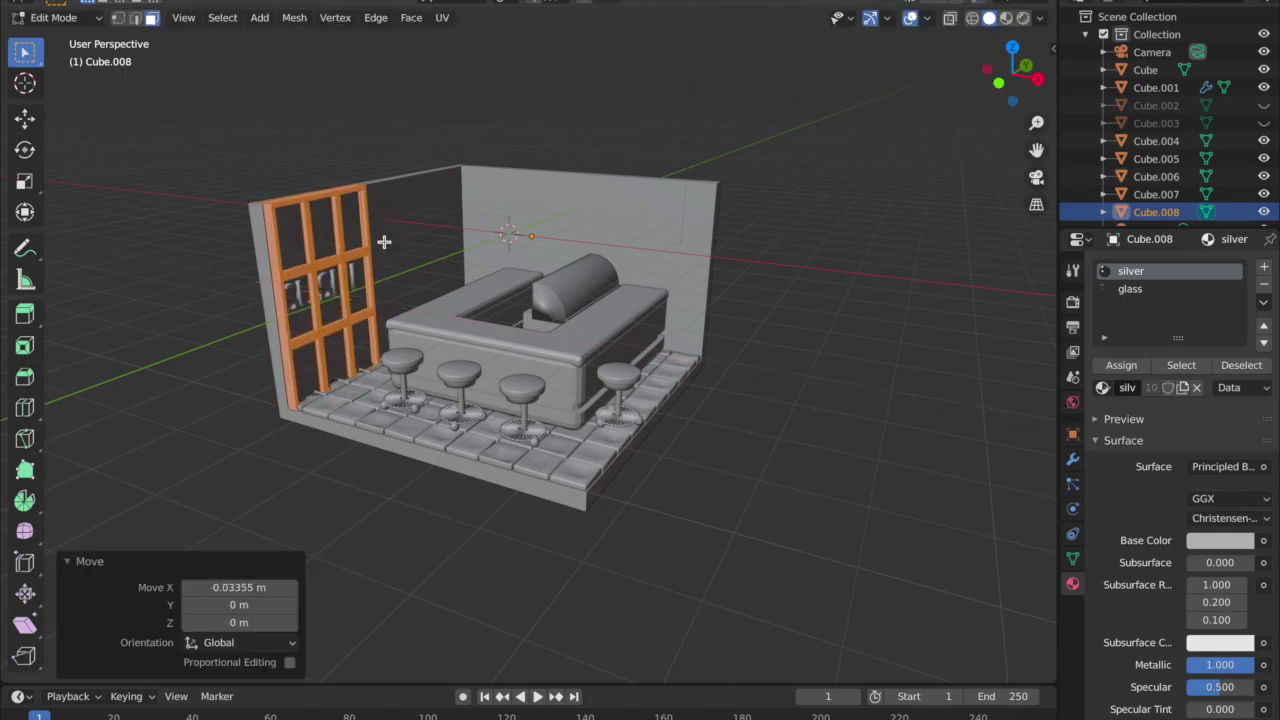
left_click(1041, 183)
left_click(1022, 18)
left_click(888, 18)
left_click(82, 18)
left_click(82, 40)
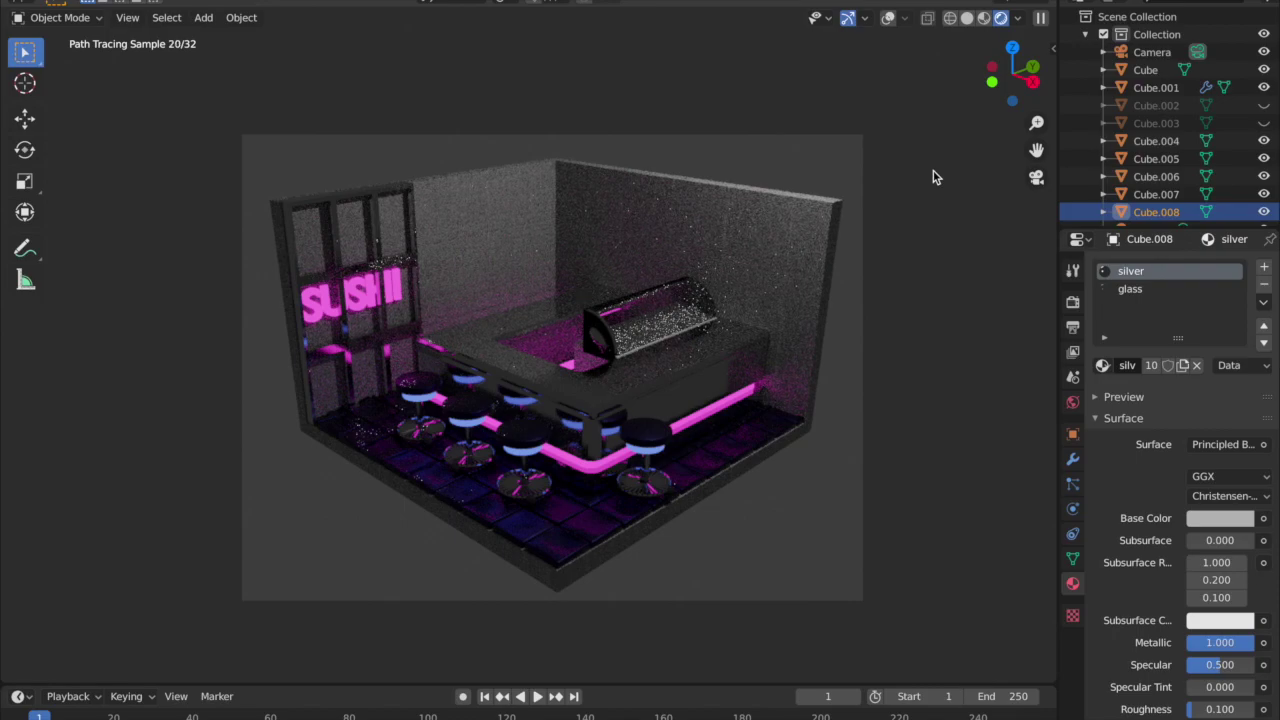
- Nudge the gridded frame object slightly farther along negative X, toward the wall
left_click(970, 22)
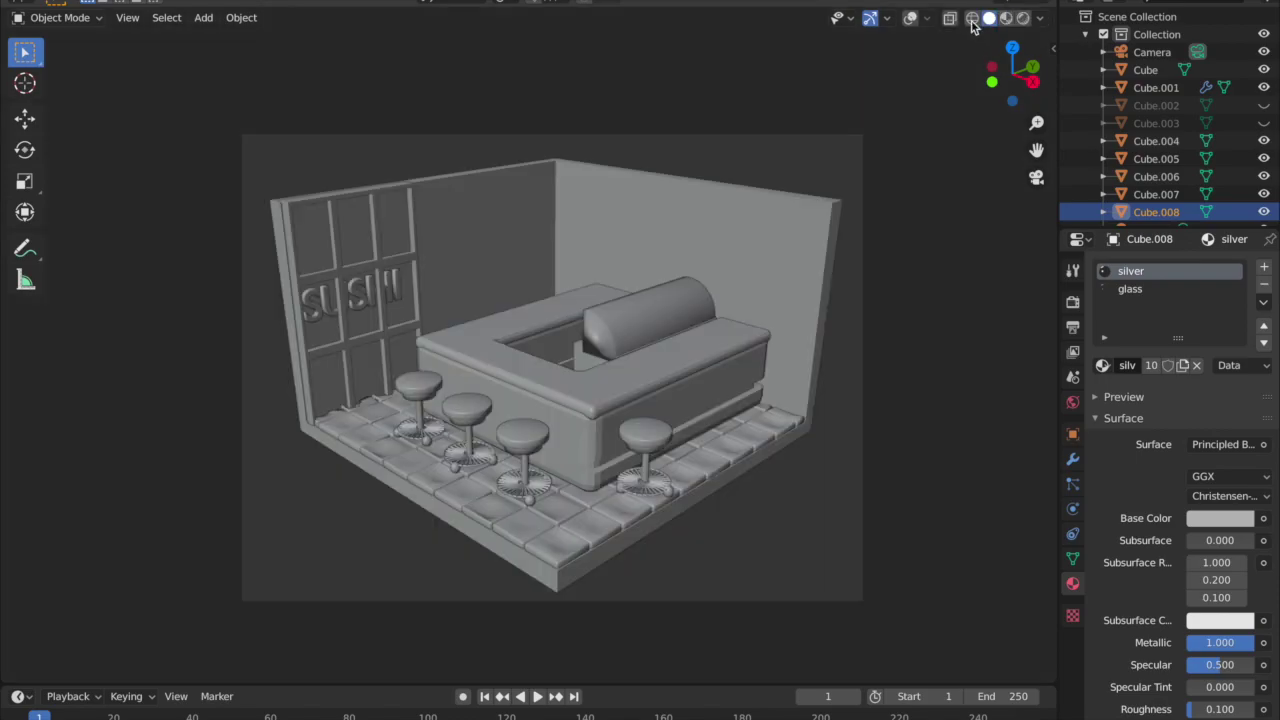
left_click(376, 258)
key("shift+alt+z")
left_click(382, 256)
key("g")
key("x")
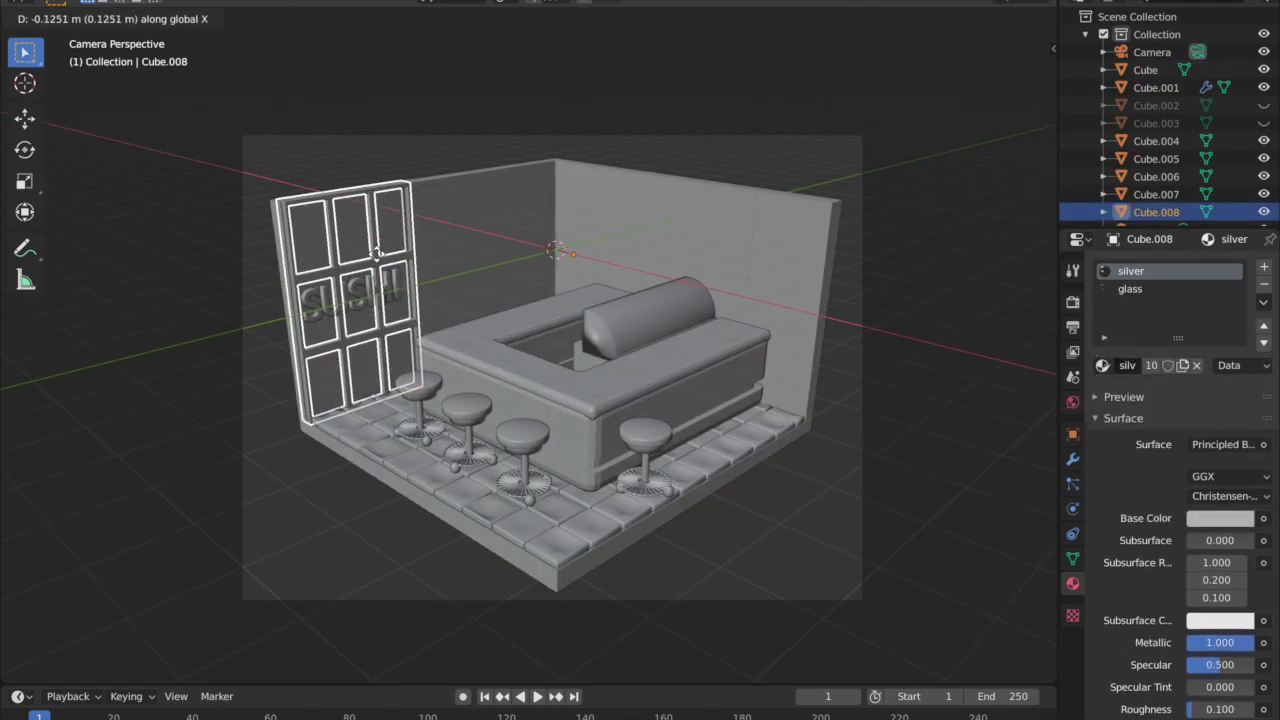
left_click(370, 256)
- Move the SUSHI text about 0.12 m along X in front of the frame and preview the render through the camera
left_click(350, 292)
key("g")
key("x")
left_click(355, 293)
middle_click_drag(355, 293, 441, 286)
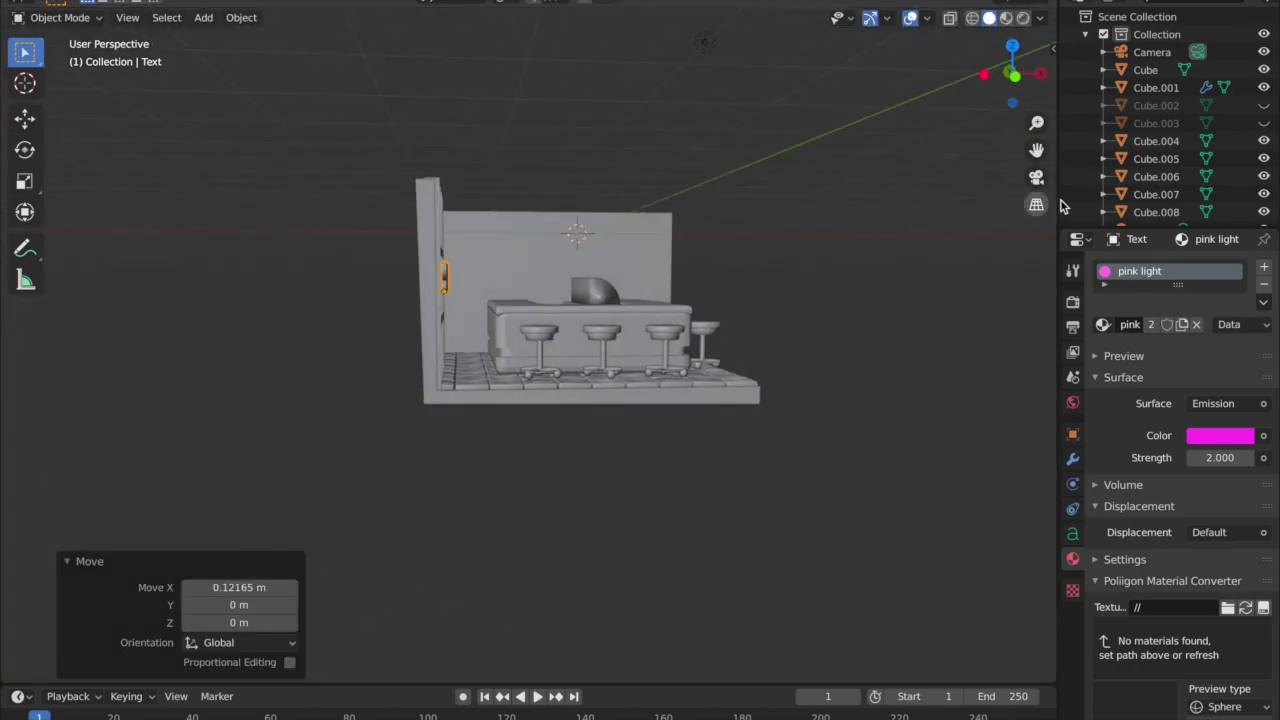
left_click(1036, 177)
left_click(1022, 17)
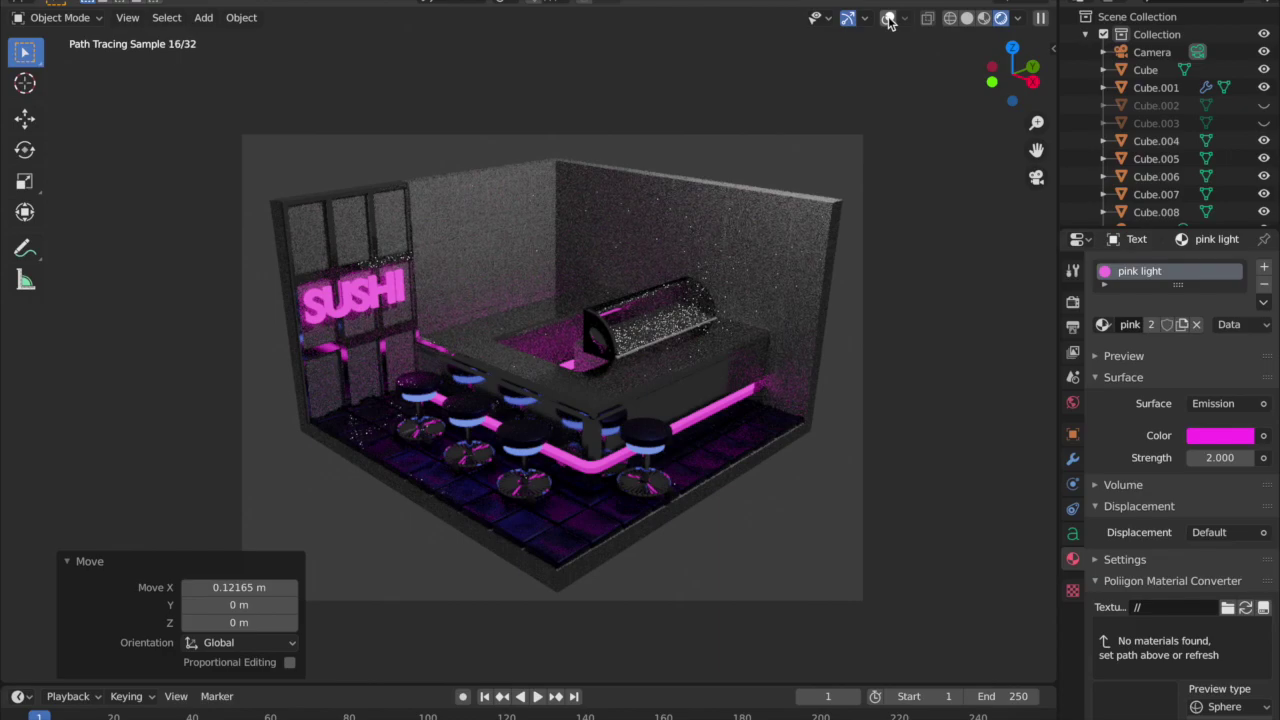
- Add a cube, scale it down, and place it roughly above the counter arm nearest the SUSHI wall
left_click(966, 18)
scroll(788, 226, "up", 6)
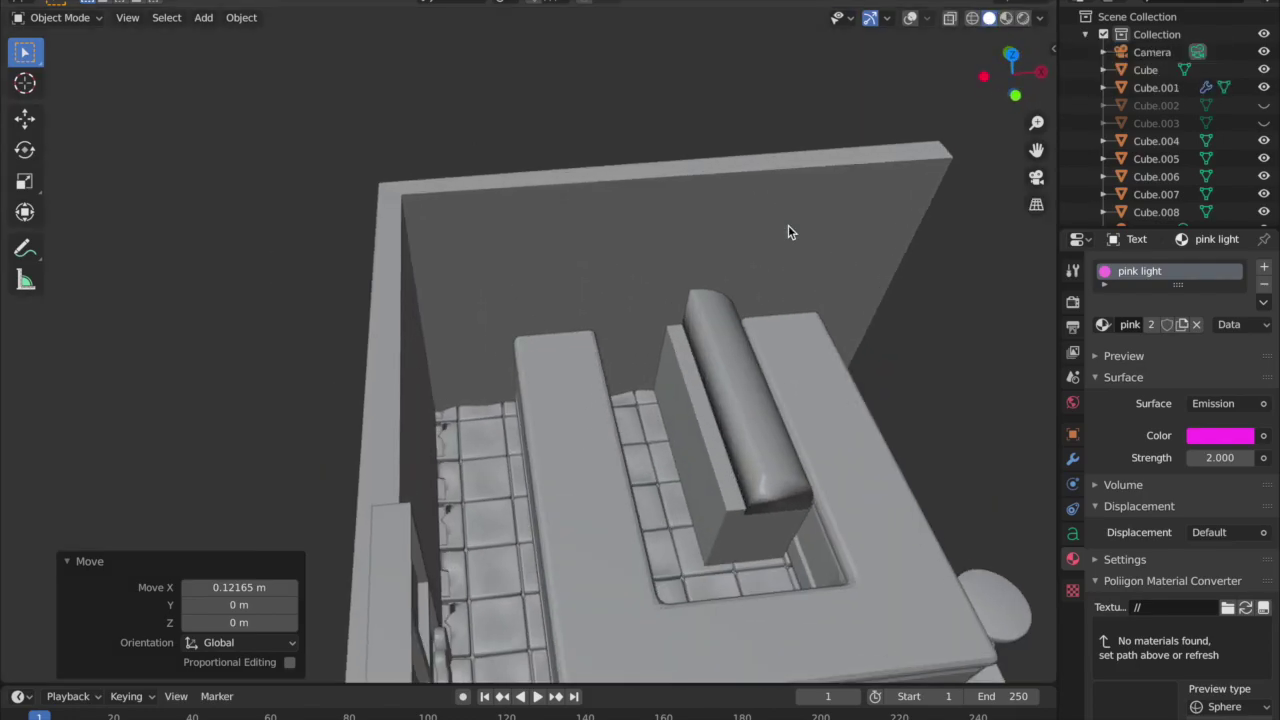
key("shift+a")
mouse_move(791, 163)
left_click(908, 176)
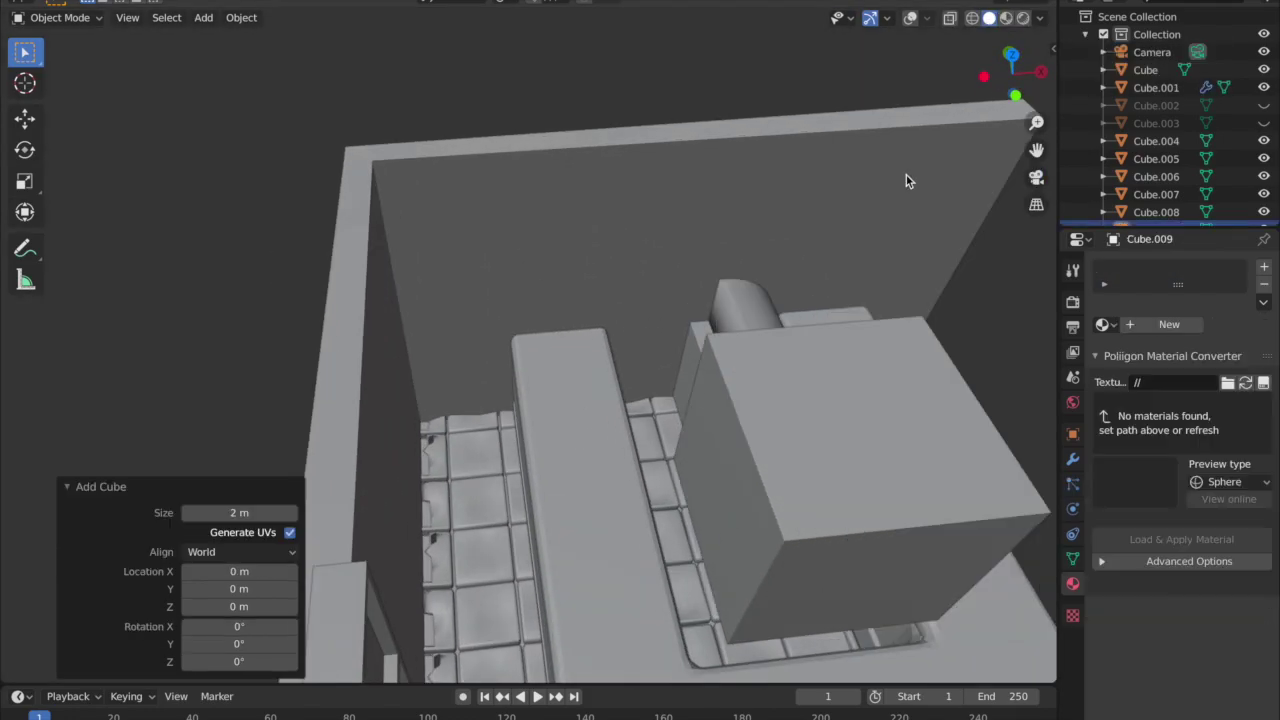
key("g")
left_click(558, 334)
key("s")
left_click(574, 383)
key("g")
left_click(586, 343)
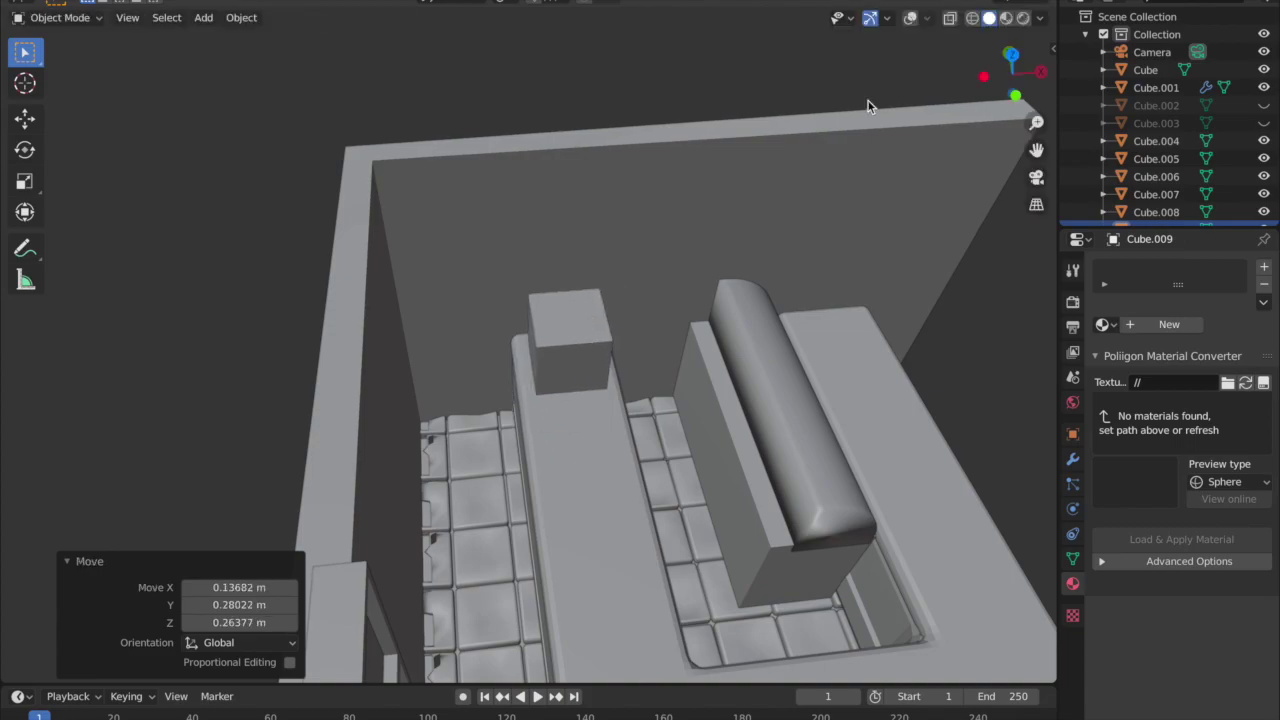
- From above, move the cube about 0.42 m along X and 1.28 m along Y, and scale it up about 1.3 times
left_click(1012, 55)
key("g")
left_click(606, 371)
key("s")
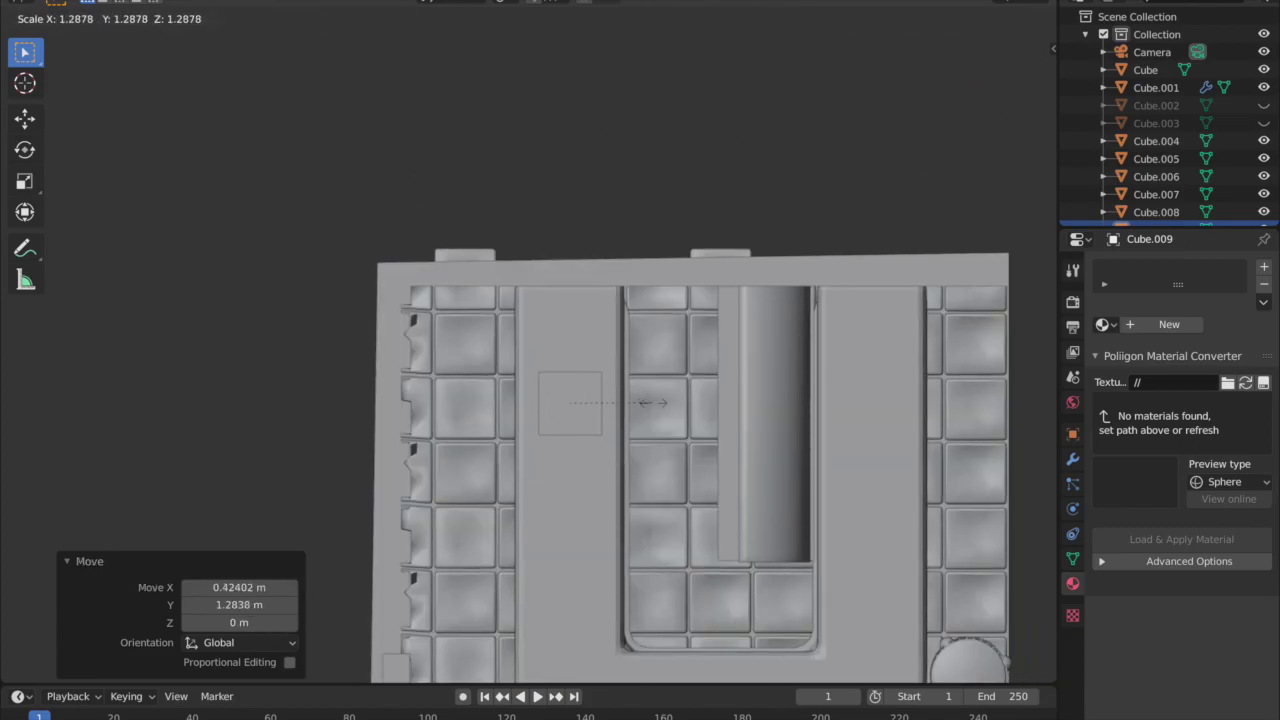
left_click(693, 418)
middle_click_drag(693, 418, 693, 418)
- Lower the cube along Z in two moves, about -0.59 m and -1.69 m, to the counter's top
key("g")
key("z")
left_click(675, 515)
left_click(1036, 177)
key("g")
key("z")
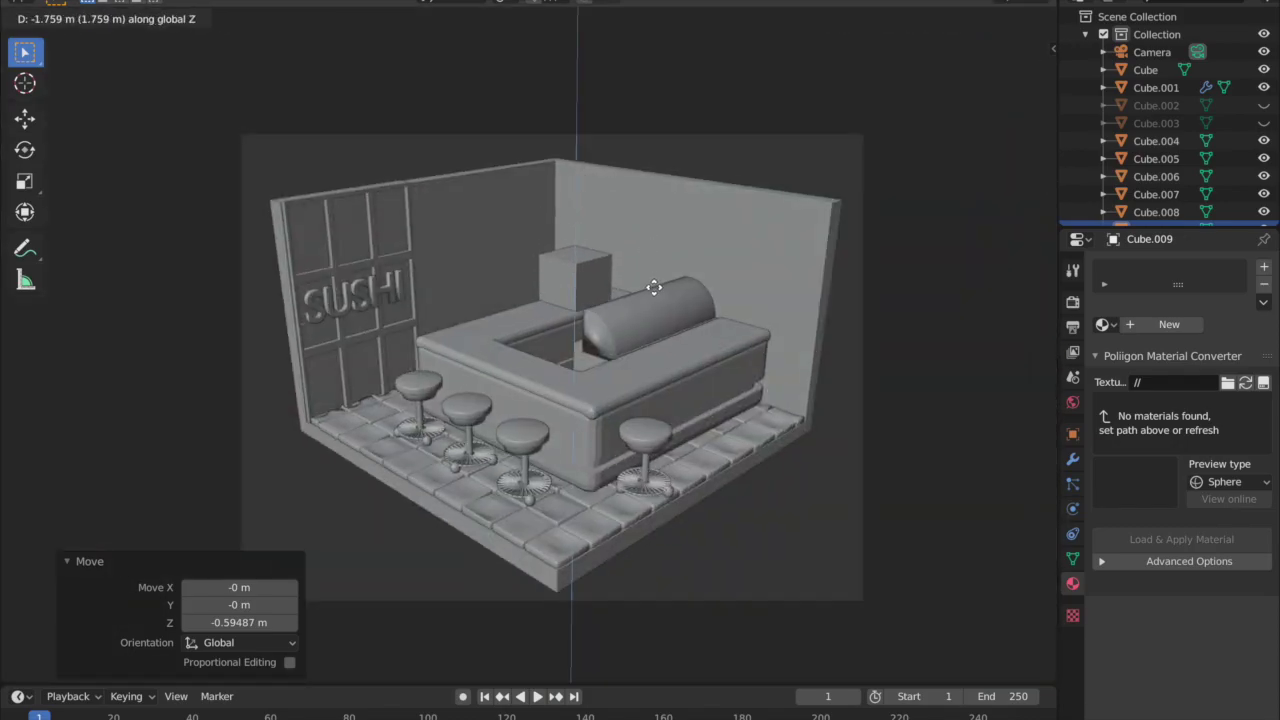
left_click(655, 284)
key("g")
key("z")
key("Escape")
key("s")
key("y")
key("Escape")
- Move the cube about 1.53 m along Y so it intersects the back wall, and turn the viewport overlays back on
key("g")
key("y")
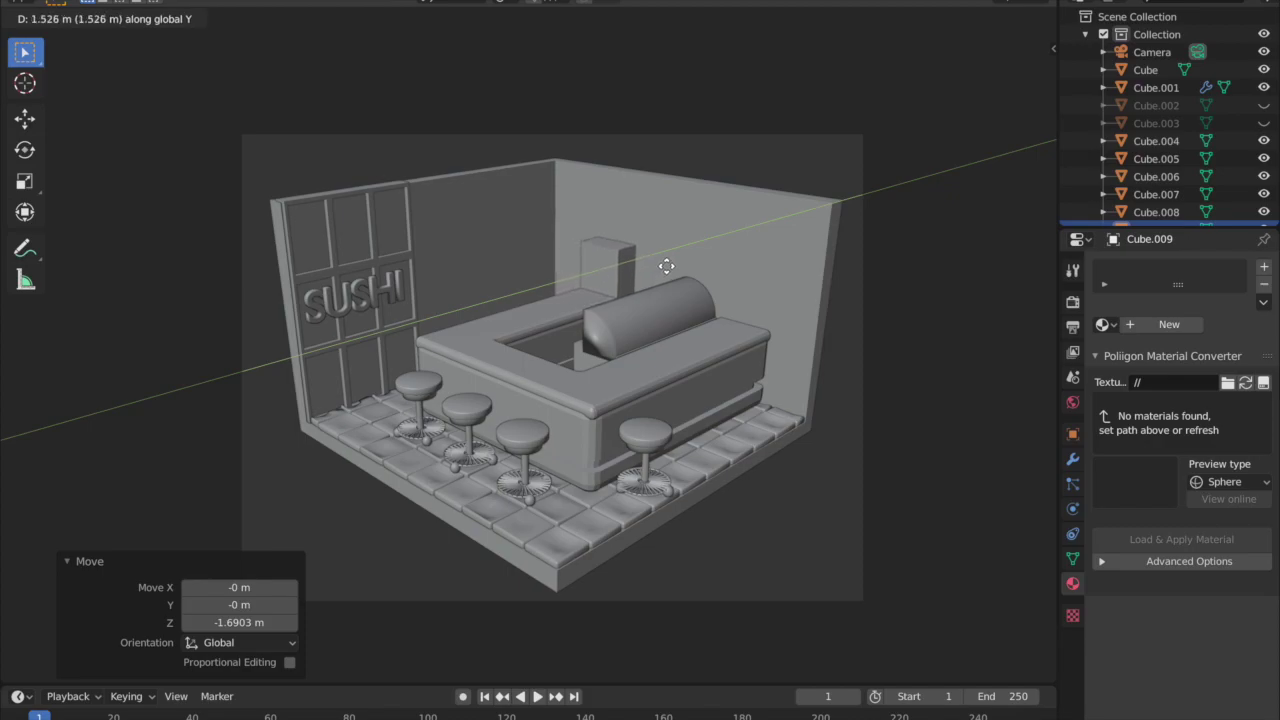
left_click(666, 266)
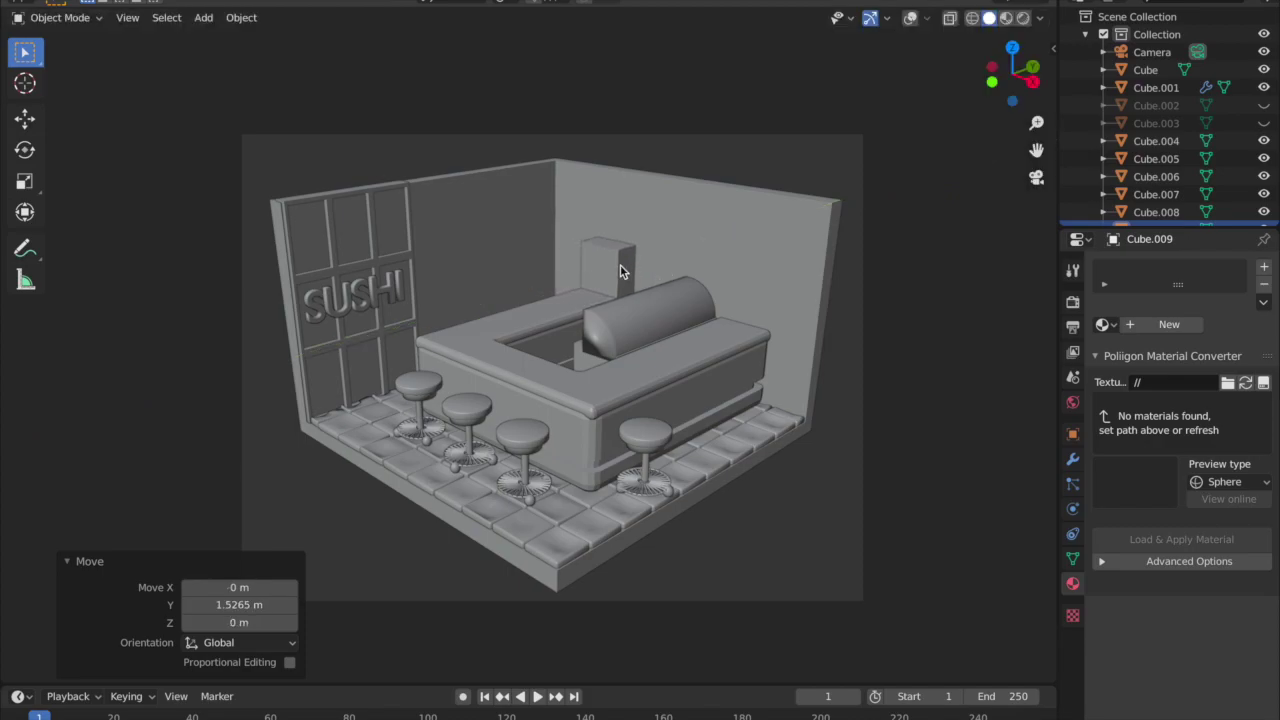
left_click(620, 270)
left_click(910, 17)
left_click(645, 258)
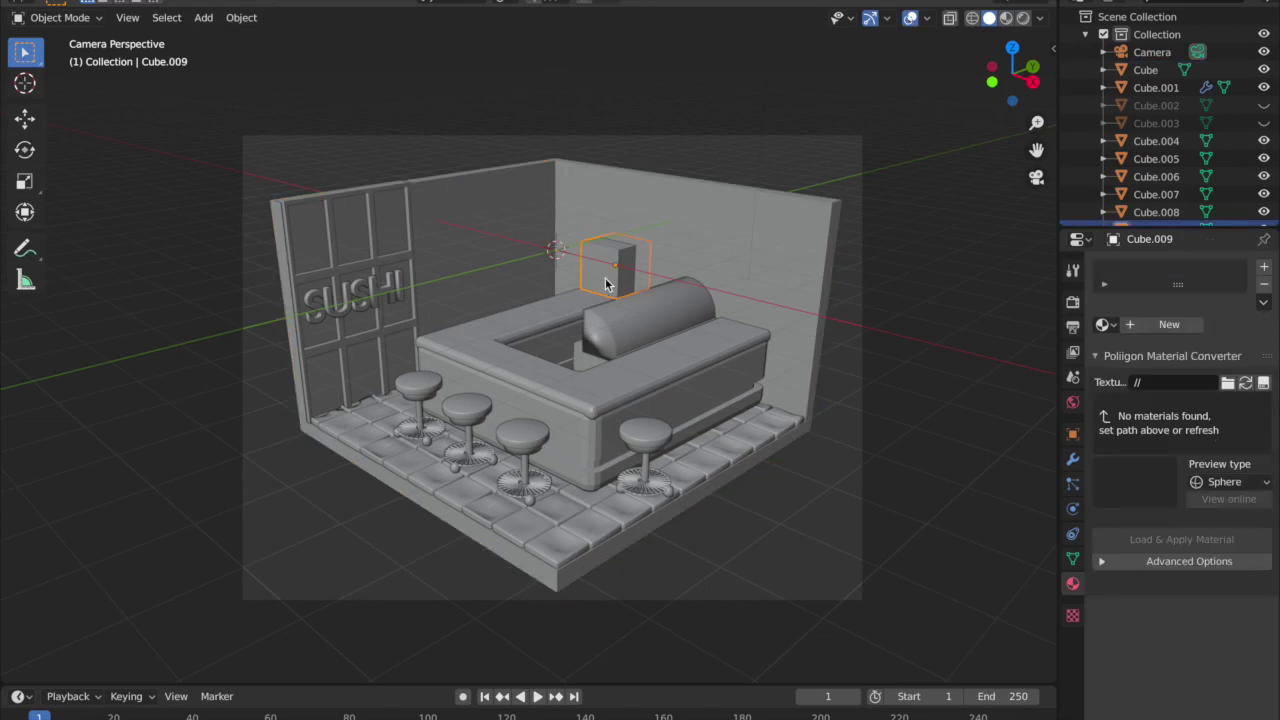
- Duplicate the cube about 4.01 m along X above the other counter arm and join both cubes into one object
left_click(992, 68)
scroll(914, 223, "down", 4)
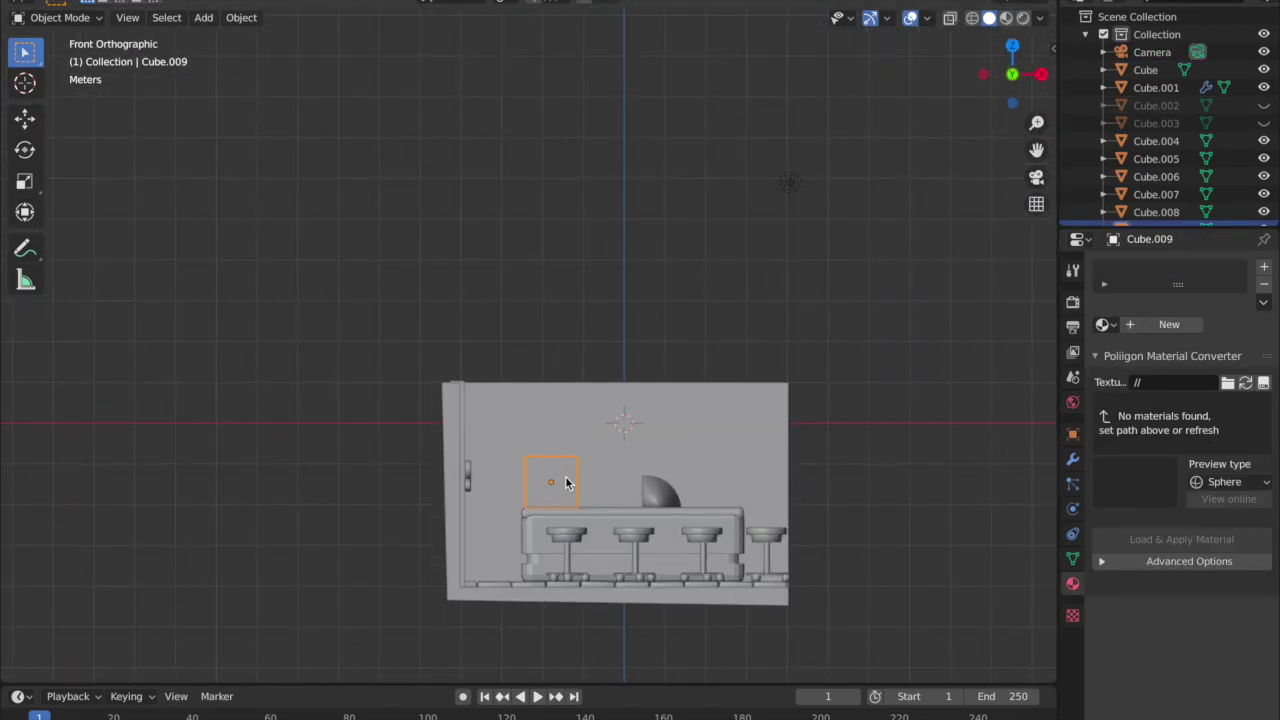
key("shift+d")
key("x")
left_click(727, 482)
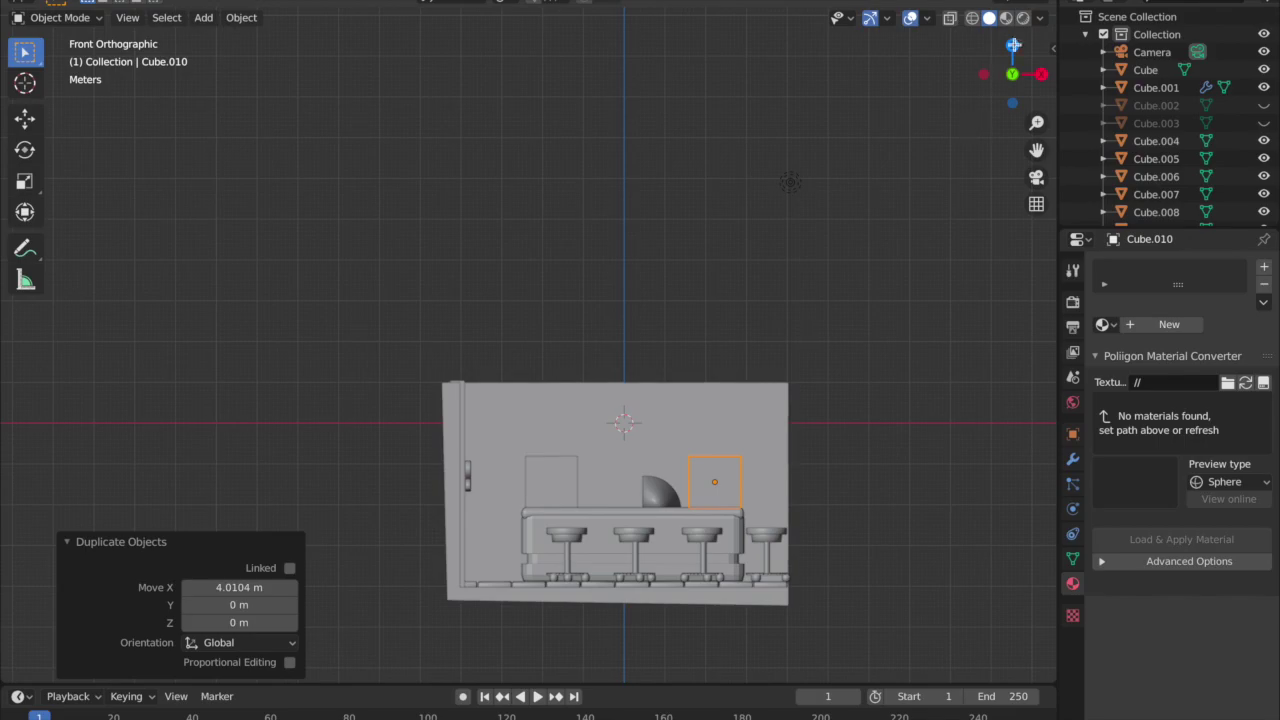
left_click(1013, 46)
left_click(562, 235, "shift")
key("ctrl+j")
- Add a Boolean modifier with the Difference operation to the walls object, using the joined cubes as the cutter
left_click(589, 216)
middle_click_drag(787, 330, 787, 240)
left_click(1072, 459)
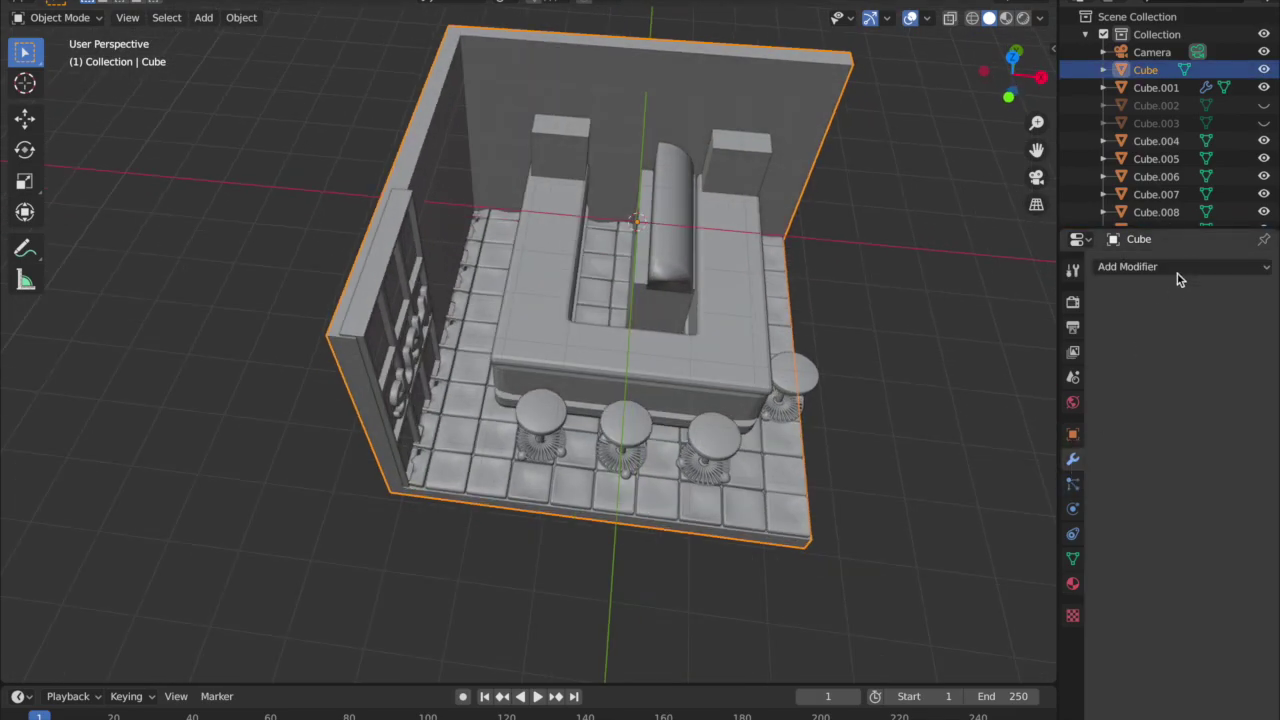
left_click(1176, 268)
left_click(918, 333)
left_click(755, 160)
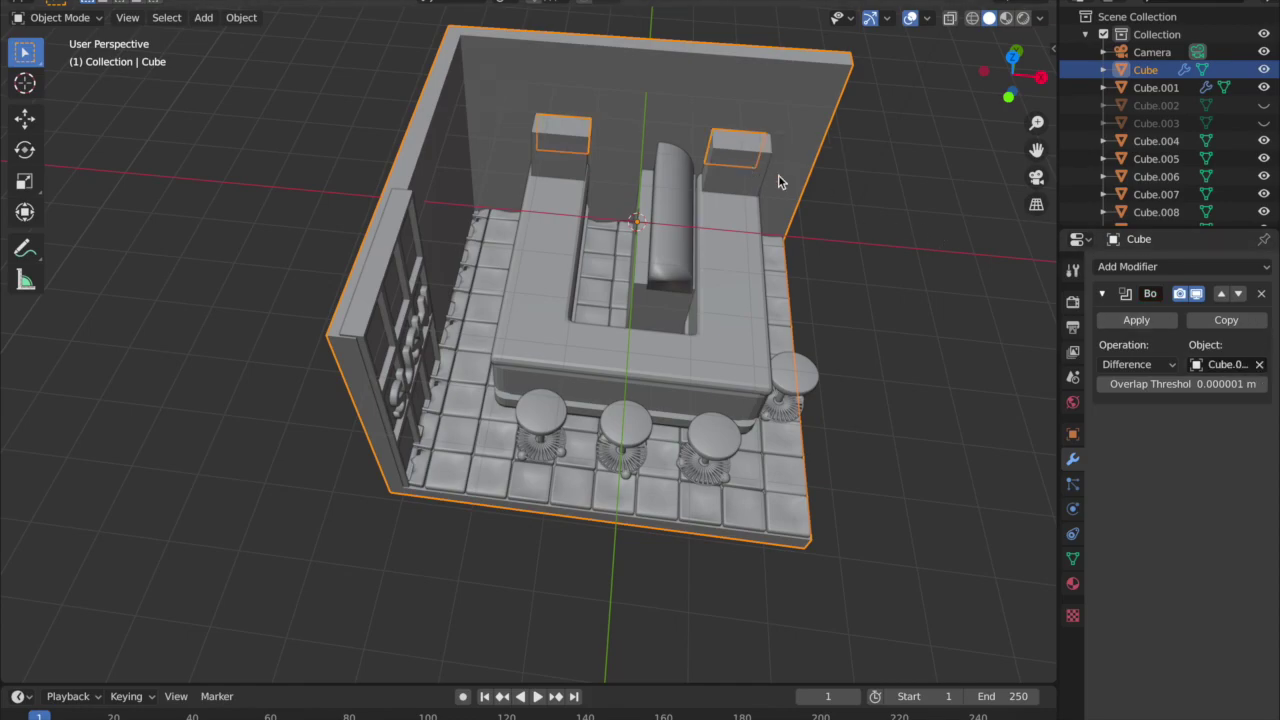
- Hide the cutter cubes to expose the two wall openings and preview the render through the camera
left_click(738, 159)
key("h")
middle_click_drag(738, 159, 988, 155)
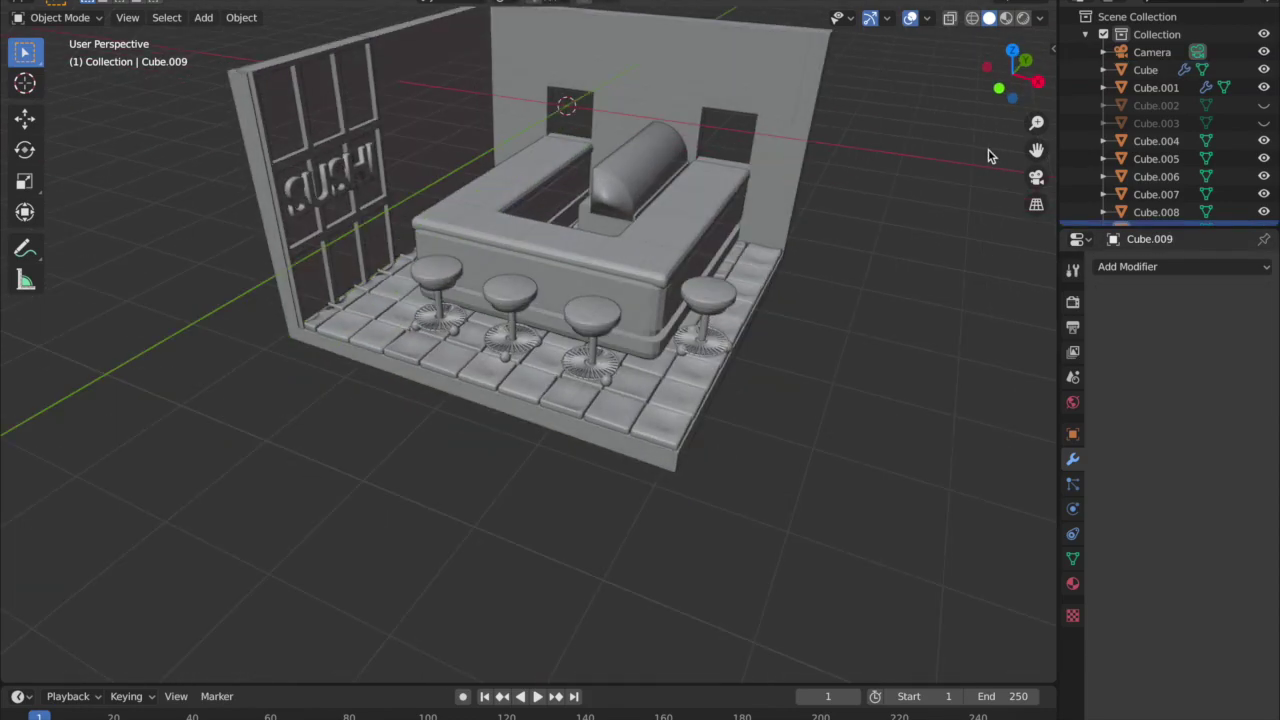
left_click(1035, 178)
scroll(814, 250, "up", 2)
scroll(814, 250, "down", 2)
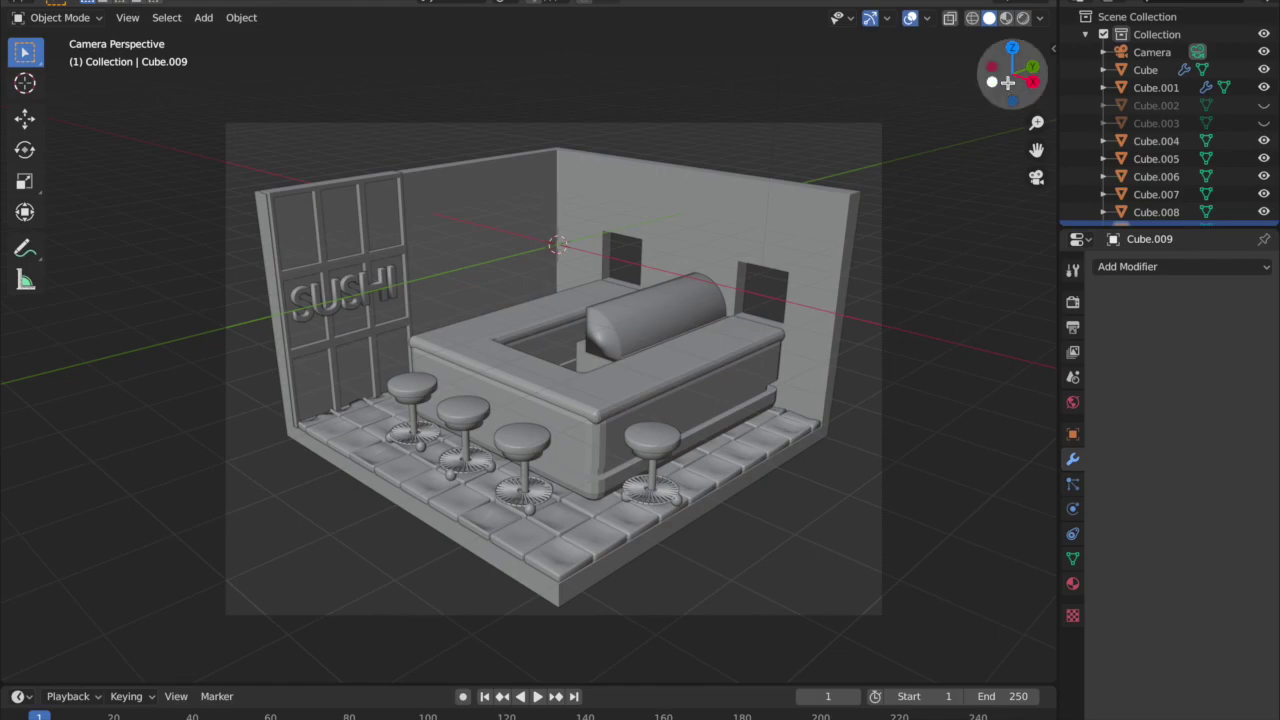
left_click(1022, 18)
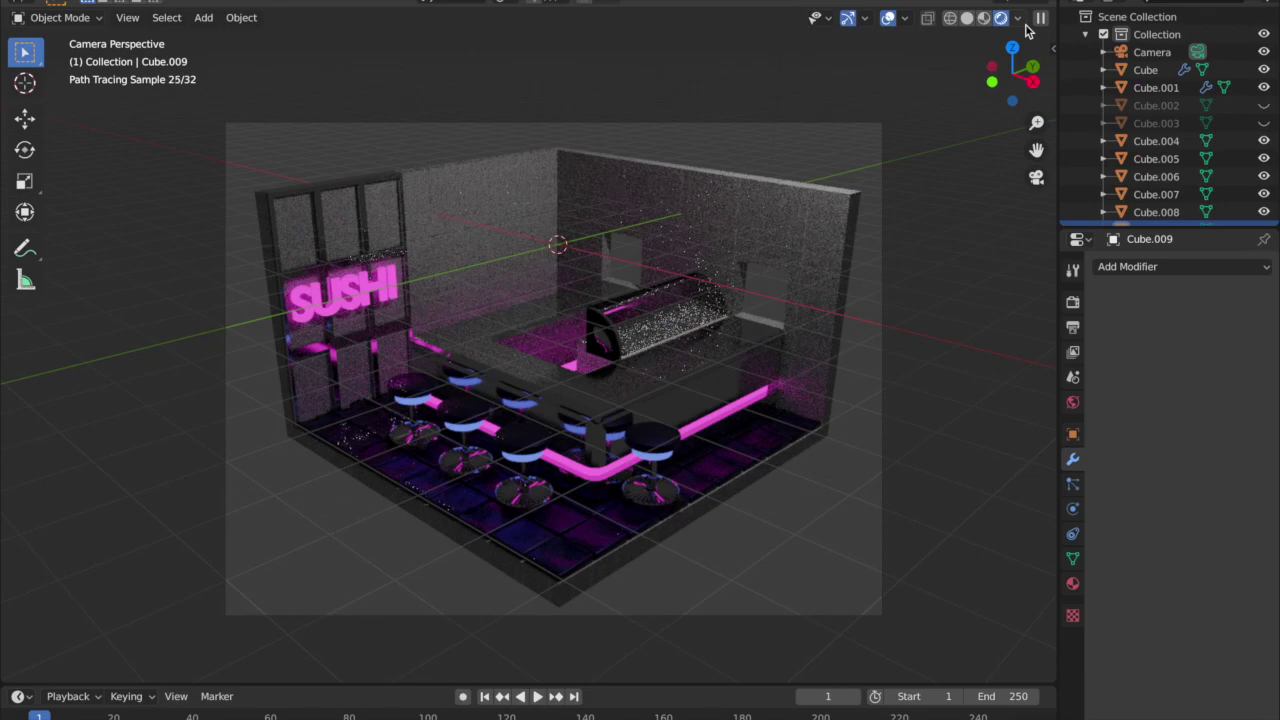
- Assign the existing blue silver material to the base block beneath the glass case
left_click(597, 368)
left_click(1105, 266)
left_click(1073, 584)
left_click(1104, 324)
left_click(1046, 385)
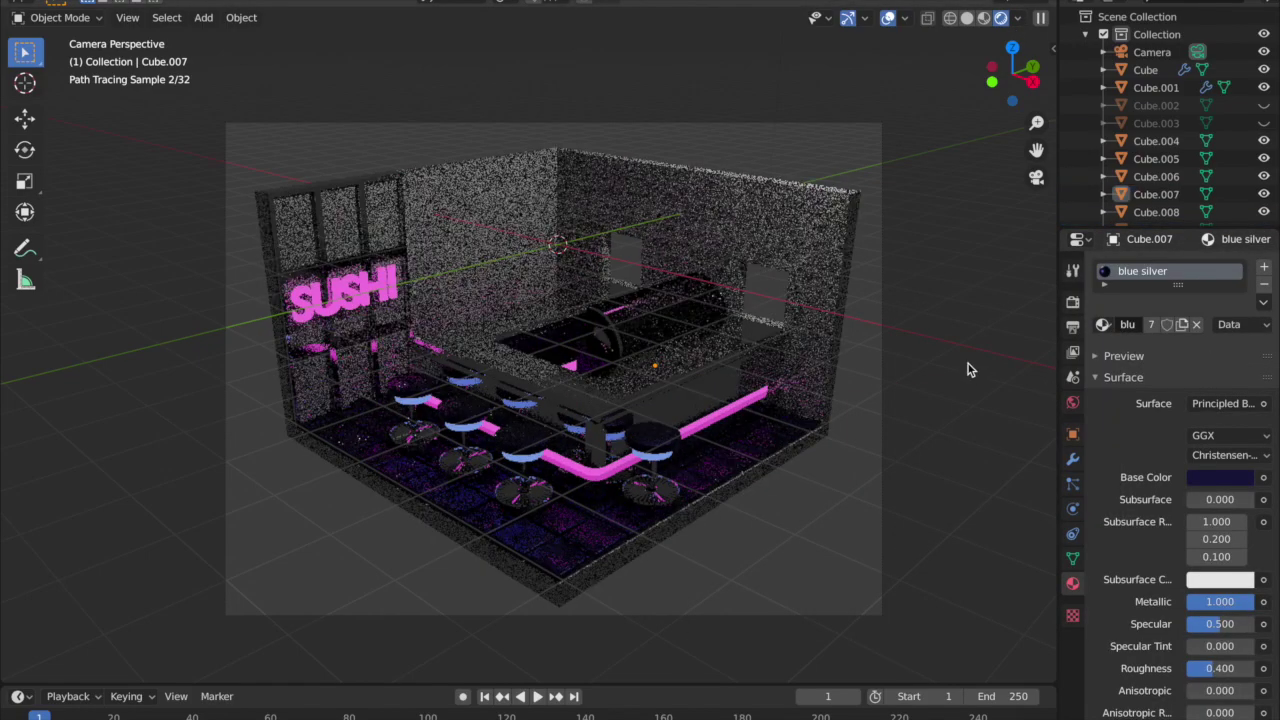